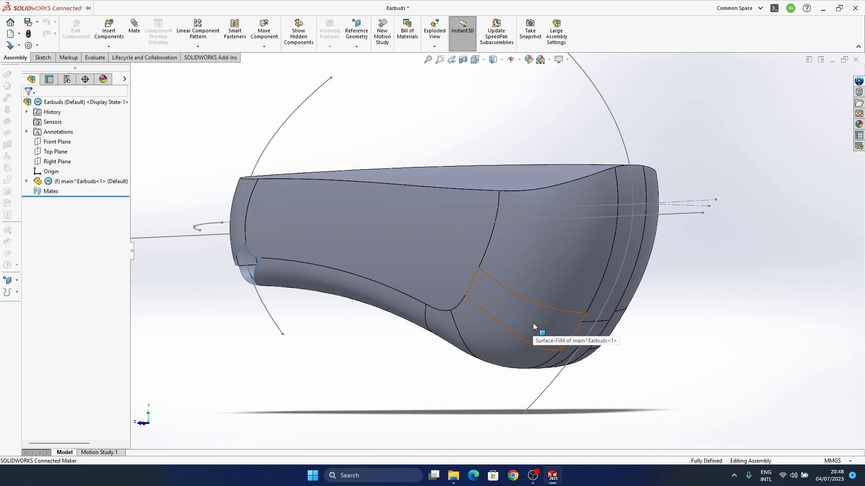
# Examine the filled patches on the rounded end of the earbud body from several angles
pyautogui.moveTo(549, 329); pyautogui.dragTo(502, 354, button='middle')
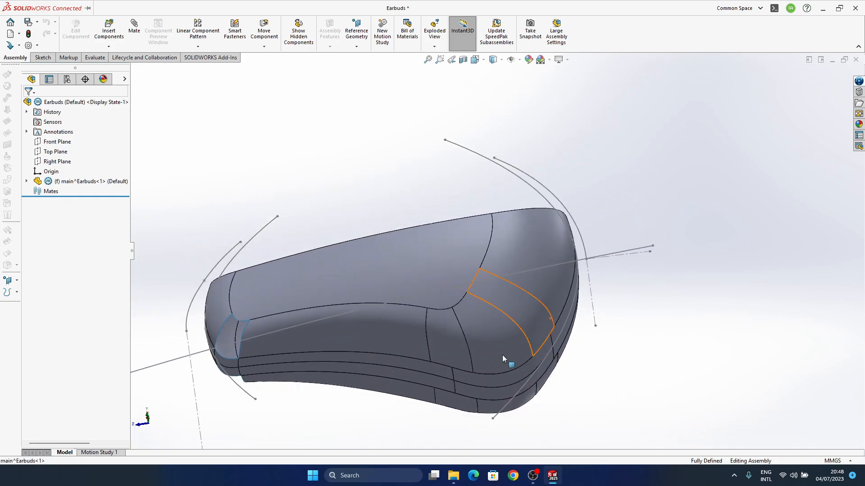
pyautogui.scroll(-5, 504, 341)
pyautogui.scroll(-2, 503, 288)
pyautogui.moveTo(519, 278); pyautogui.dragTo(517, 380, button='middle')
pyautogui.middleClick(535, 275)
pyautogui.keyDown('ctrl'); pyautogui.moveTo(581, 230); pyautogui.dragTo(557, 336, button='middle'); pyautogui.keyUp('ctrl')
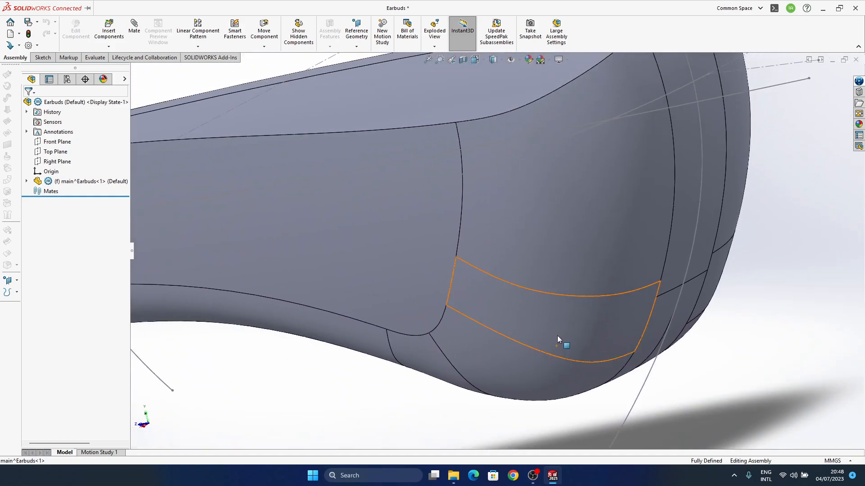
pyautogui.scroll(2, 589, 284)
pyautogui.keyDown('ctrl'); pyautogui.moveTo(599, 286); pyautogui.dragTo(593, 346, button='middle'); pyautogui.keyUp('ctrl')
pyautogui.middleClick(606, 307)
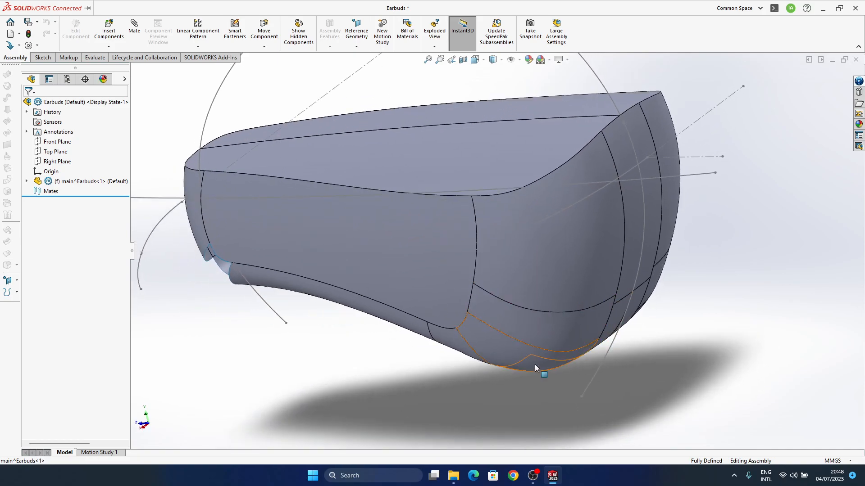
# Open the earbuds reference image from the Earphones folder, view it, and return to the Earbuds assembly in SOLIDWORKS
pyautogui.moveTo(453, 476)
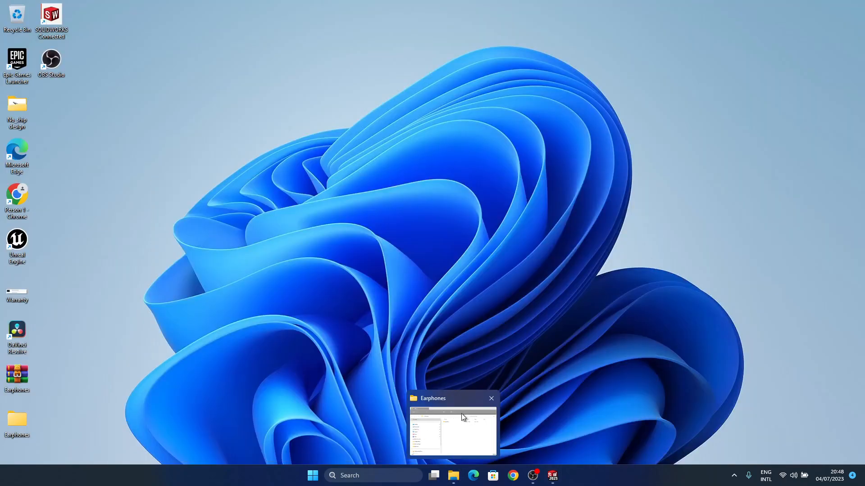
pyautogui.click(475, 434)
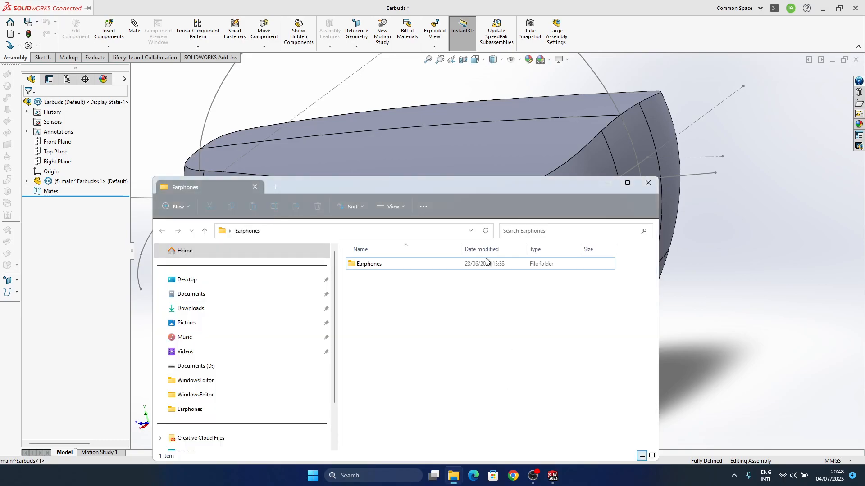
pyautogui.doubleClick(385, 264)
pyautogui.doubleClick(421, 288)
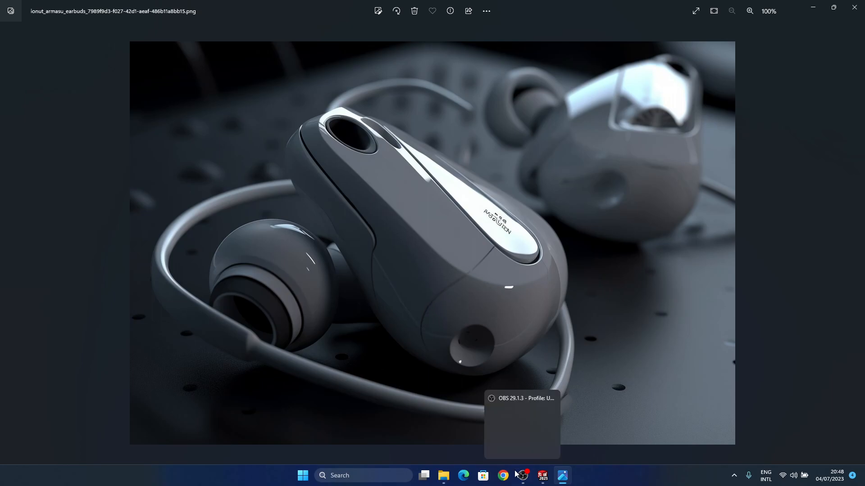
pyautogui.moveTo(542, 475)
pyautogui.click(544, 447)
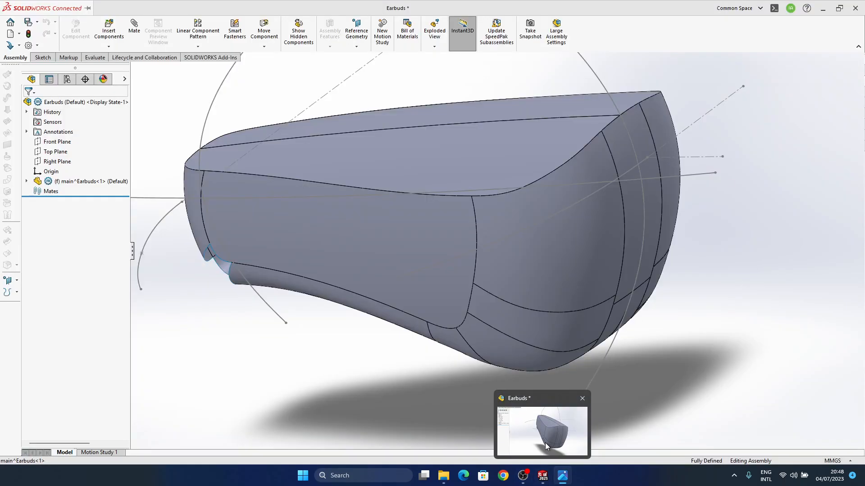
# Turn on RealView graphics for the Earbuds assembly
pyautogui.moveTo(522, 381); pyautogui.dragTo(435, 243, button='middle')
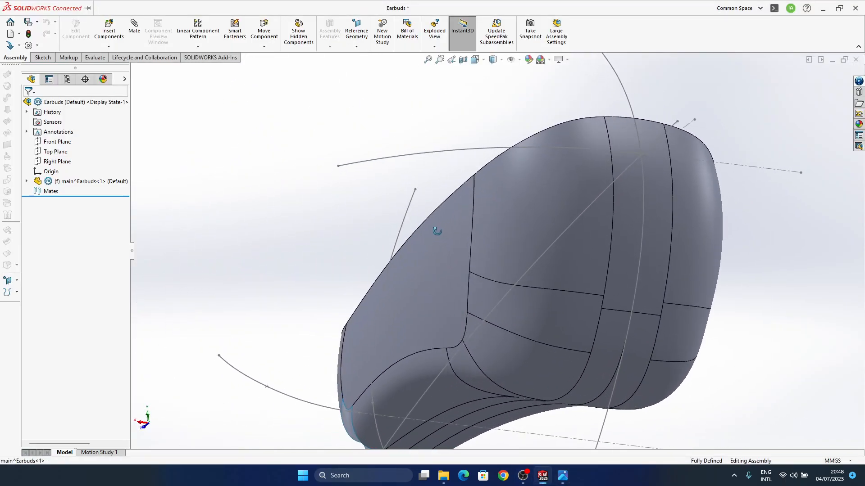
pyautogui.scroll(-3, 502, 300)
pyautogui.moveTo(479, 288); pyautogui.dragTo(525, 148, button='middle')
pyautogui.moveTo(494, 303); pyautogui.dragTo(465, 290, button='middle')
pyautogui.scroll(5, 502, 310)
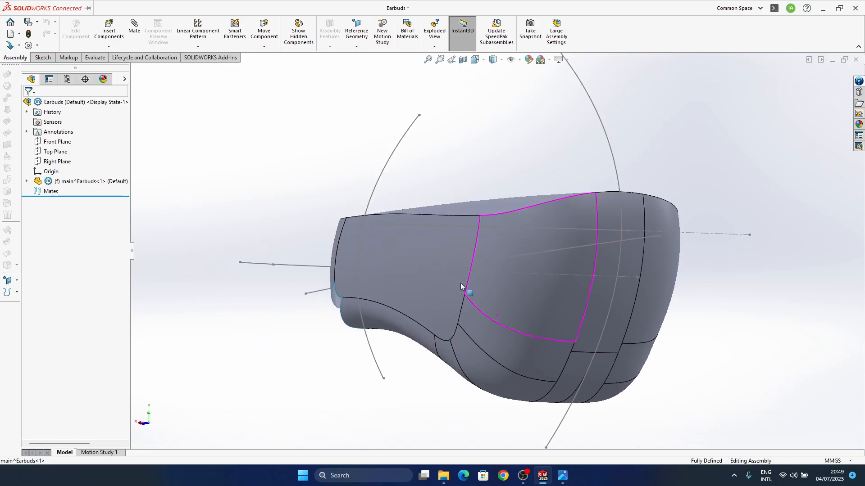
pyautogui.click(567, 60)
pyautogui.click(569, 72)
# Examine how reflections flow across the earbud's side face and rounded-end patches
pyautogui.moveTo(493, 286)
pyautogui.mouseDown(button='middle')
pyautogui.moveTo(532, 217)
pyautogui.moveTo(521, 261)
pyautogui.mouseUp(button='middle')
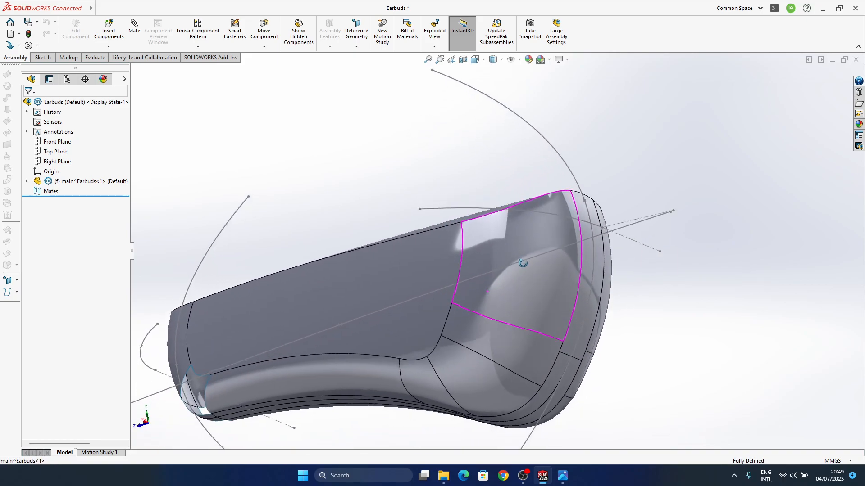
pyautogui.keyDown('ctrl'); pyautogui.moveTo(490, 355); pyautogui.dragTo(488, 261, button='middle'); pyautogui.keyUp('ctrl')
pyautogui.scroll(-3, 441, 283)
pyautogui.keyDown('ctrl'); pyautogui.moveTo(438, 295); pyautogui.dragTo(419, 261, button='middle'); pyautogui.keyUp('ctrl')
pyautogui.middleClick(440, 335)
pyautogui.scroll(3, 422, 266)
pyautogui.moveTo(481, 273)
pyautogui.keyDown('ctrl'); pyautogui.mouseDown(button='middle')
pyautogui.moveTo(434, 252)
pyautogui.moveTo(440, 309)
pyautogui.moveTo(456, 336)
pyautogui.moveTo(477, 283)
pyautogui.moveTo(517, 256)
pyautogui.moveTo(480, 272)
pyautogui.mouseUp(button='middle'); pyautogui.keyUp('ctrl')
pyautogui.middleClick(424, 266)
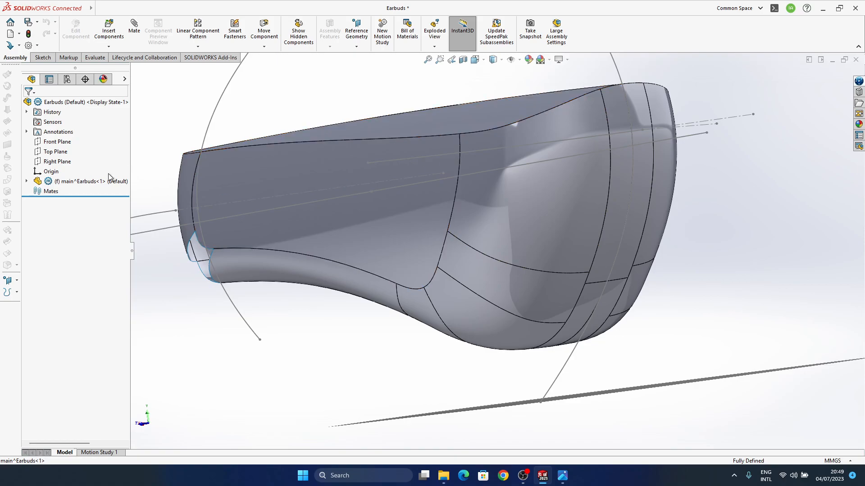
# Open the main^Earbuds part from the assembly in its own window
pyautogui.click(74, 185)
pyautogui.click(82, 157)
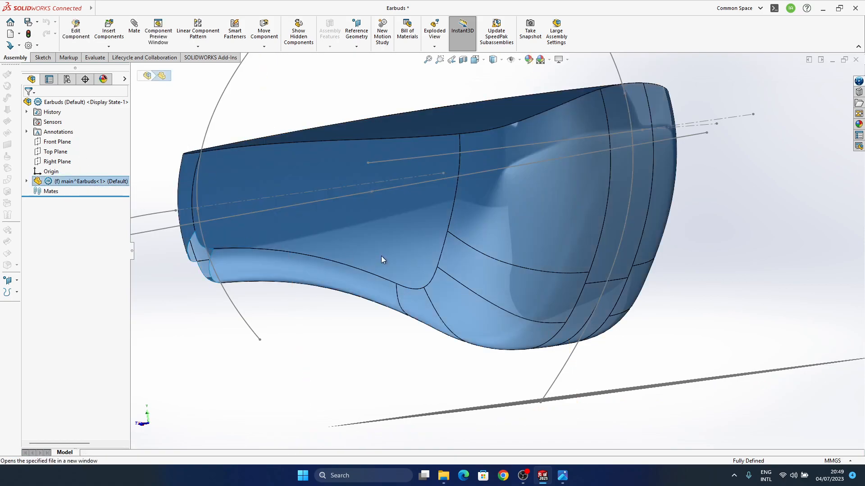
pyautogui.moveTo(424, 290); pyautogui.dragTo(415, 270, button='middle')
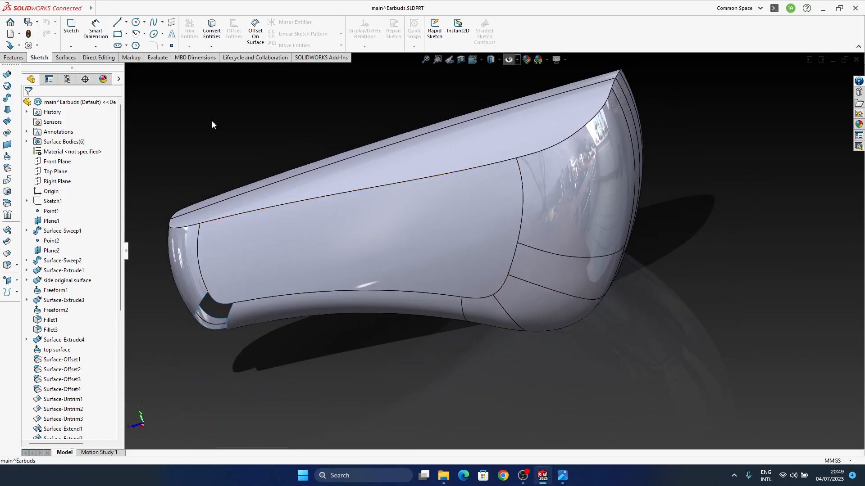
# Inspect the surface continuity around the Surface-Fill4 patch with zebra stripes and turn the stripes off
pyautogui.click(66, 58)
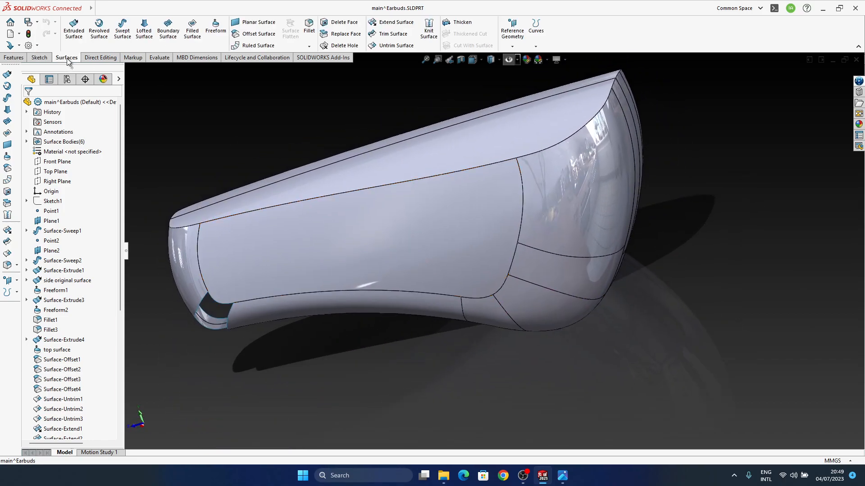
pyautogui.click(158, 58)
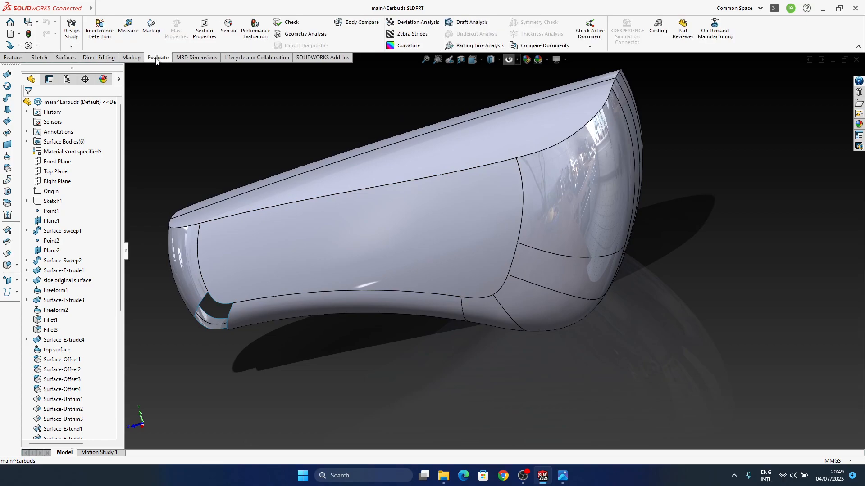
pyautogui.click(413, 35)
pyautogui.click(539, 272)
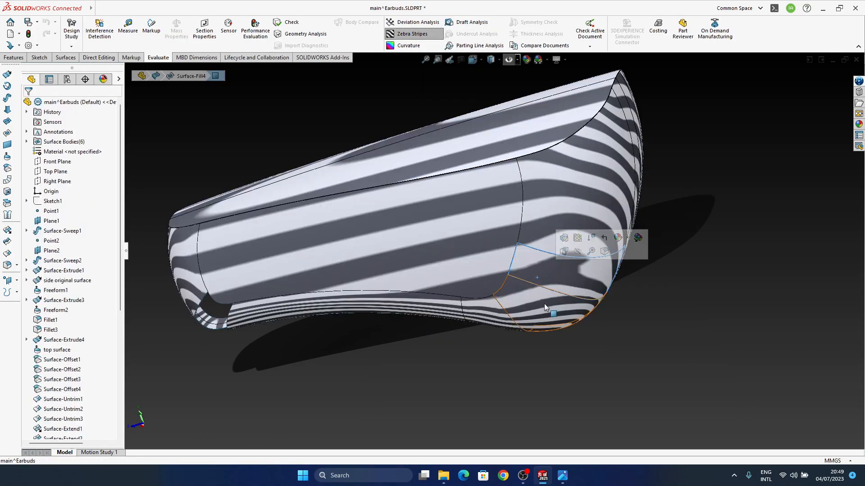
pyautogui.moveTo(481, 346); pyautogui.dragTo(423, 245, button='middle')
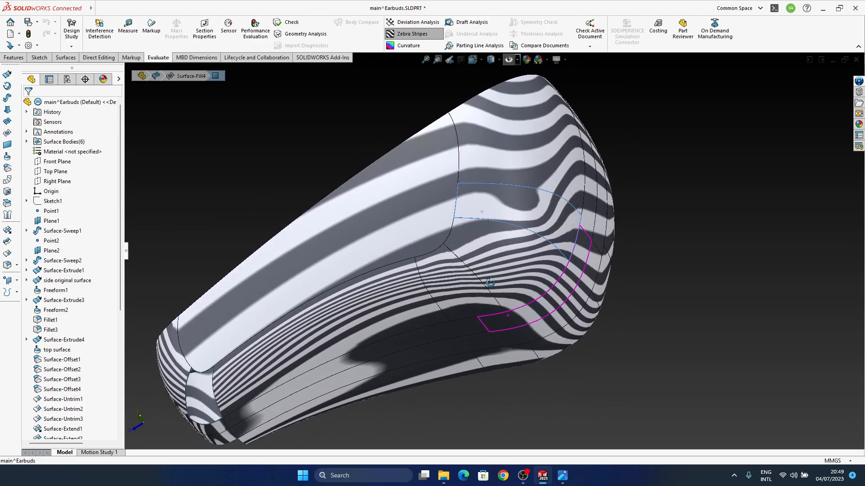
pyautogui.click(407, 37)
# Compare the earbud part's overall shape and rounded end with the reference image
pyautogui.moveTo(560, 297); pyautogui.dragTo(105, 288, button='middle')
pyautogui.moveTo(120, 250); pyautogui.dragTo(126, 396)
pyautogui.moveTo(525, 305); pyautogui.dragTo(538, 405, button='middle')
pyautogui.click(562, 477)
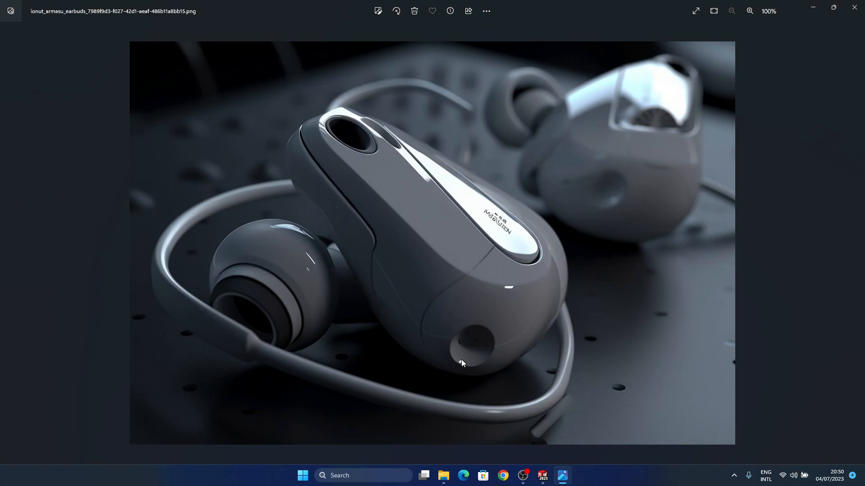
pyautogui.click(561, 478)
pyautogui.moveTo(520, 317); pyautogui.dragTo(477, 325, button='middle')
pyautogui.moveTo(531, 305); pyautogui.dragTo(409, 236, button='middle')
pyautogui.click(409, 236)
pyautogui.moveTo(517, 273)
pyautogui.mouseDown(button='middle')
pyautogui.moveTo(549, 236)
pyautogui.moveTo(481, 282)
pyautogui.moveTo(593, 280)
pyautogui.mouseUp(button='middle')
pyautogui.click(660, 211)
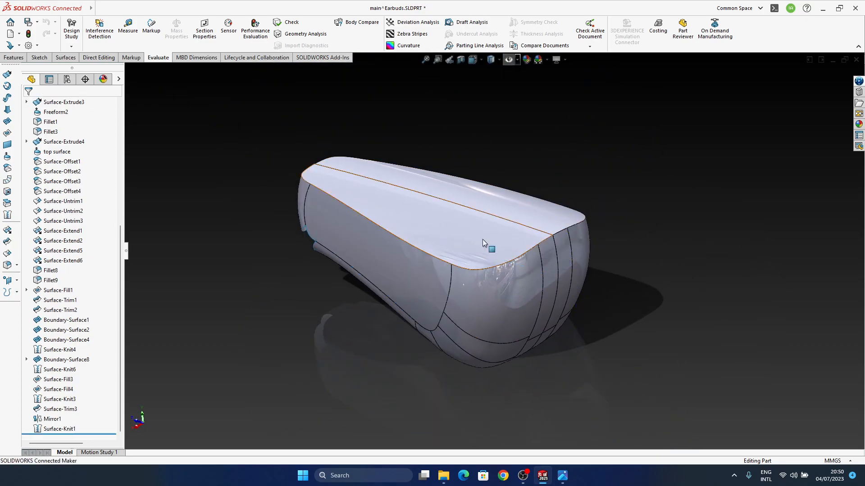
# Show the hidden sketches, planes and reference points in the part view
pyautogui.moveTo(481, 270)
pyautogui.keyDown('ctrl'); pyautogui.mouseDown(button='middle')
pyautogui.moveTo(497, 297)
pyautogui.moveTo(493, 276)
pyautogui.mouseUp(button='middle'); pyautogui.keyUp('ctrl')
pyautogui.middleClick(495, 279)
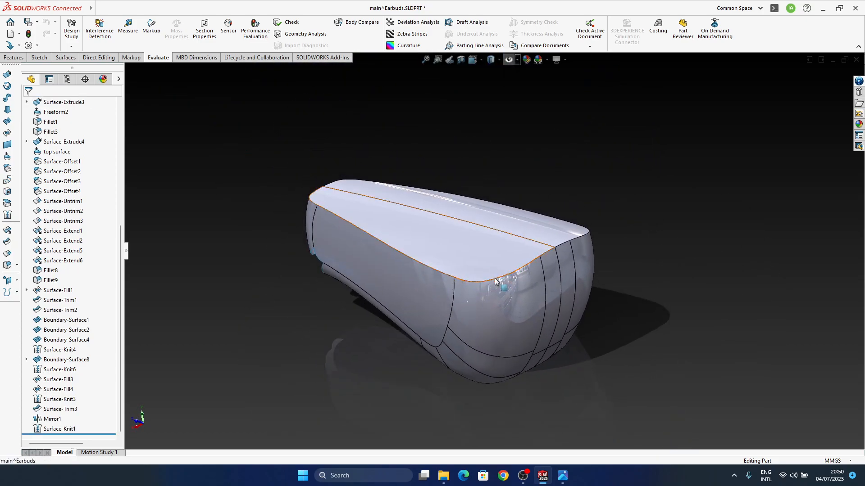
pyautogui.click(509, 61)
pyautogui.moveTo(498, 270)
pyautogui.mouseDown(button='middle')
pyautogui.moveTo(465, 276)
pyautogui.moveTo(446, 267)
pyautogui.moveTo(494, 283)
pyautogui.moveTo(496, 302)
pyautogui.moveTo(485, 312)
pyautogui.moveTo(493, 276)
pyautogui.moveTo(445, 314)
pyautogui.moveTo(462, 326)
pyautogui.mouseUp(button='middle')
# Find the feature behind the flat side face and open its following Freeform1 feature for editing
pyautogui.click(464, 332)
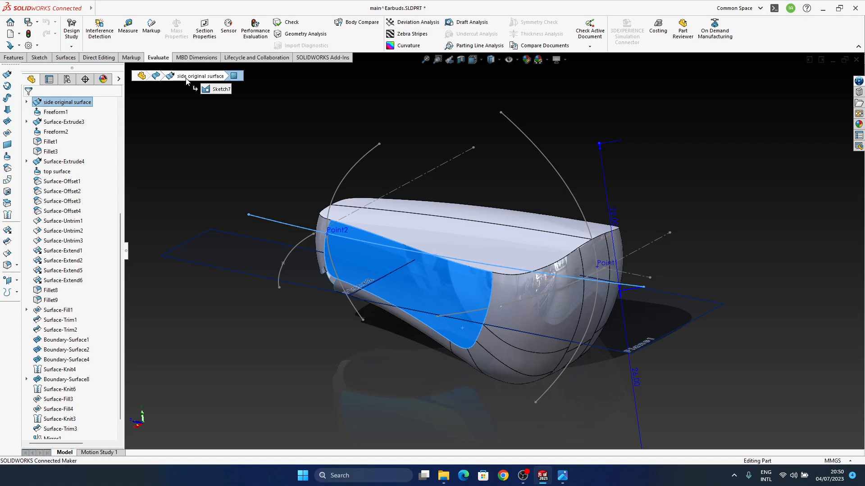
pyautogui.scroll(5, 68, 238)
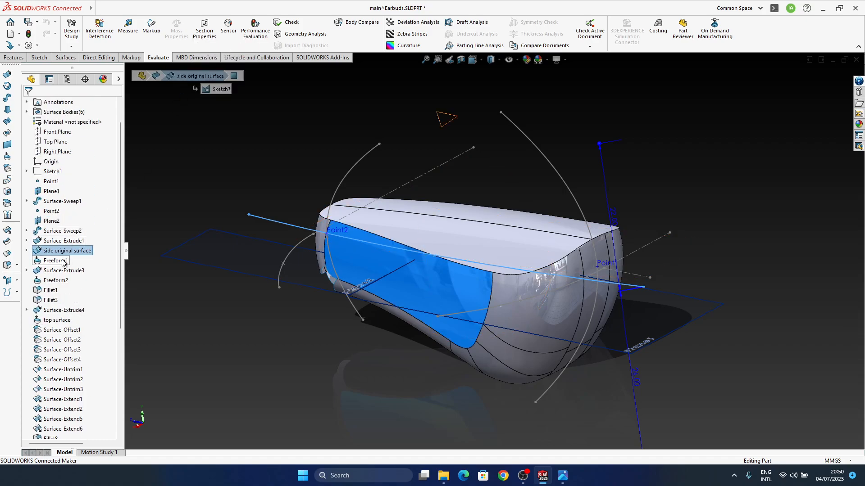
pyautogui.click(63, 263)
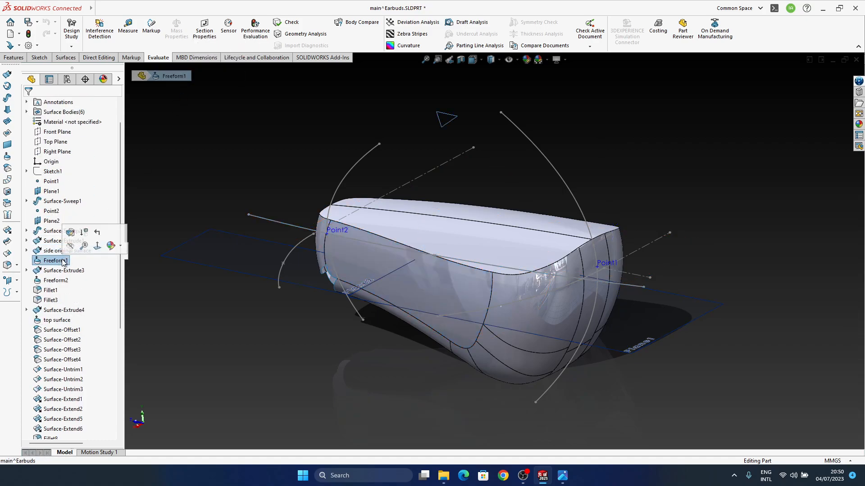
pyautogui.click(70, 235)
# Examine the freeform side surface's boundaries and control curve from several angles, preview adding a curve, and leave the edit
pyautogui.moveTo(503, 311); pyautogui.dragTo(489, 216, button='middle')
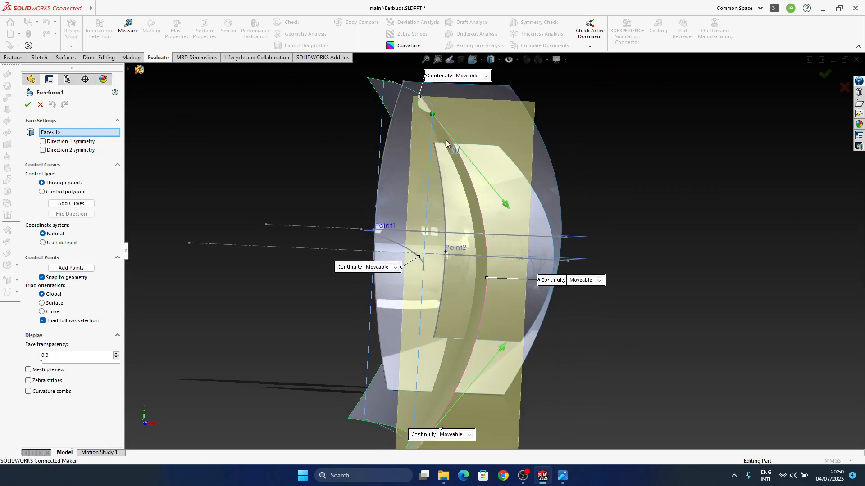
pyautogui.moveTo(533, 270); pyautogui.dragTo(429, 275, button='middle')
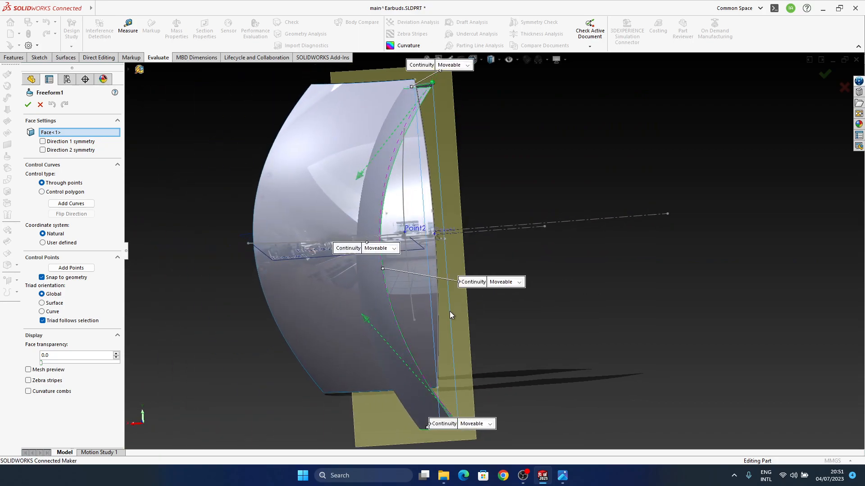
pyautogui.moveTo(424, 288); pyautogui.dragTo(467, 299, button='middle')
pyautogui.moveTo(228, 326); pyautogui.dragTo(530, 282, button='middle')
pyautogui.moveTo(495, 311); pyautogui.dragTo(477, 277, button='middle')
pyautogui.moveTo(414, 291); pyautogui.dragTo(518, 306, button='middle')
pyautogui.keyDown('ctrl'); pyautogui.moveTo(354, 355); pyautogui.dragTo(501, 279, button='middle'); pyautogui.keyUp('ctrl')
pyautogui.moveTo(458, 313); pyautogui.dragTo(466, 286, button='middle')
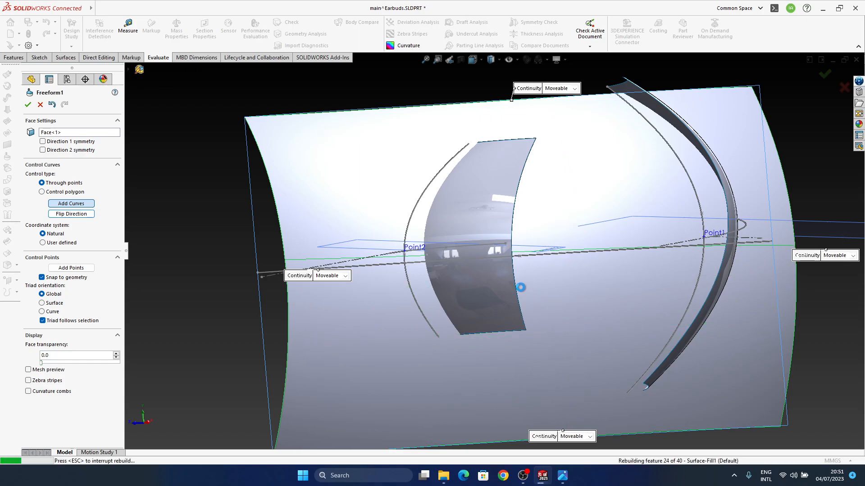
pyautogui.press('Escape')
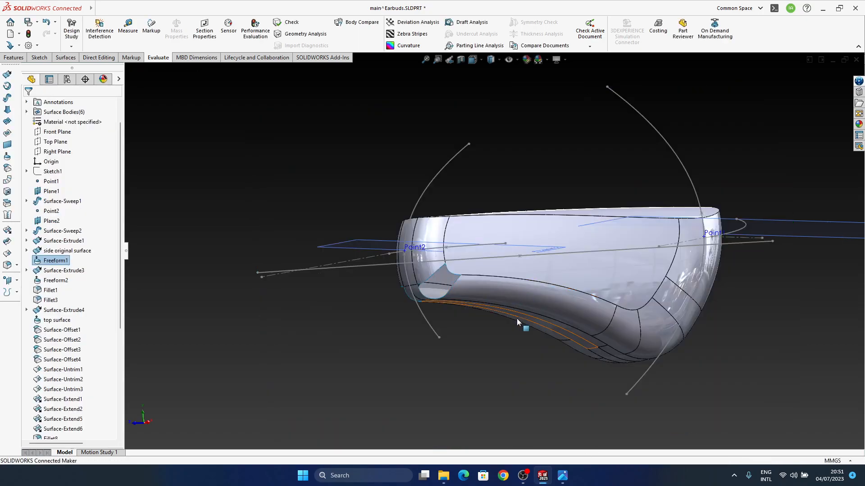
pyautogui.moveTo(517, 316); pyautogui.dragTo(514, 299, button='middle')
# Reopen Freeform1 for editing and select the end point and tangent handle of its lengthwise control curve
pyautogui.rightClick(55, 261)
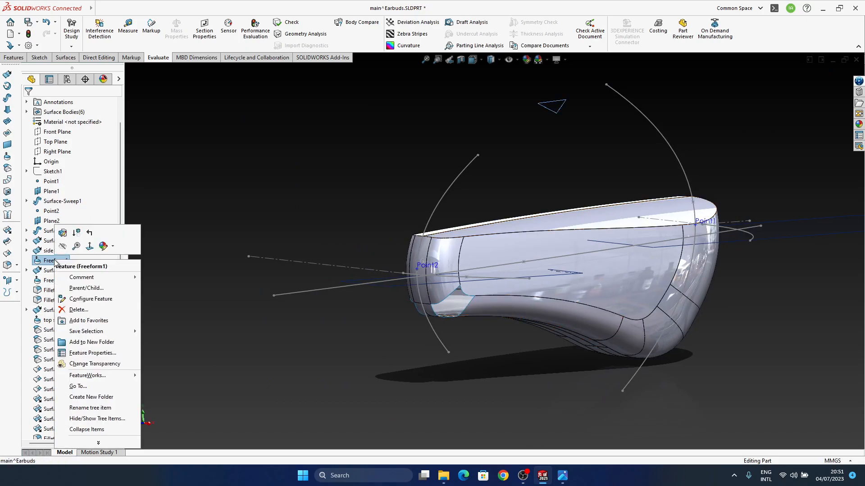
pyautogui.click(62, 234)
pyautogui.moveTo(509, 280); pyautogui.dragTo(608, 328, button='middle')
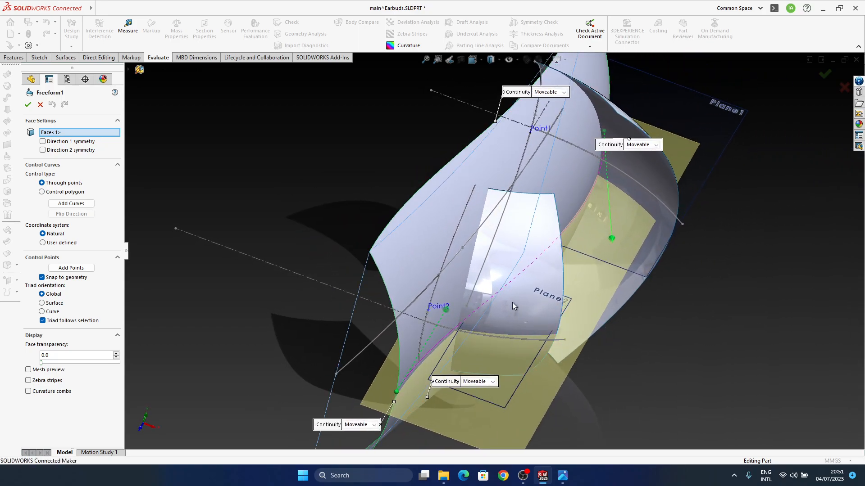
pyautogui.keyDown('ctrl'); pyautogui.moveTo(512, 302); pyautogui.dragTo(500, 267, button='middle'); pyautogui.keyUp('ctrl')
pyautogui.click(384, 357)
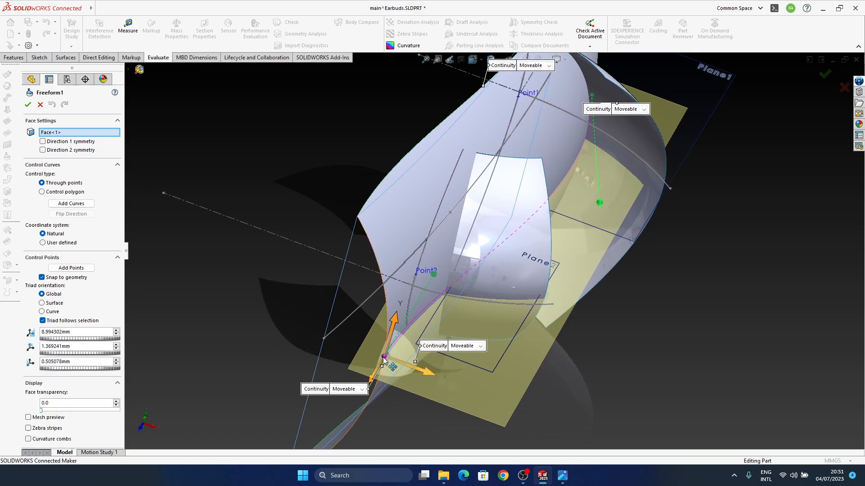
pyautogui.click(434, 275)
# Try pulling the middle control point of Freeform1's lengthwise control curve along X, check the shape from several angles, and leave the edit
pyautogui.moveTo(553, 275); pyautogui.dragTo(529, 242, button='middle')
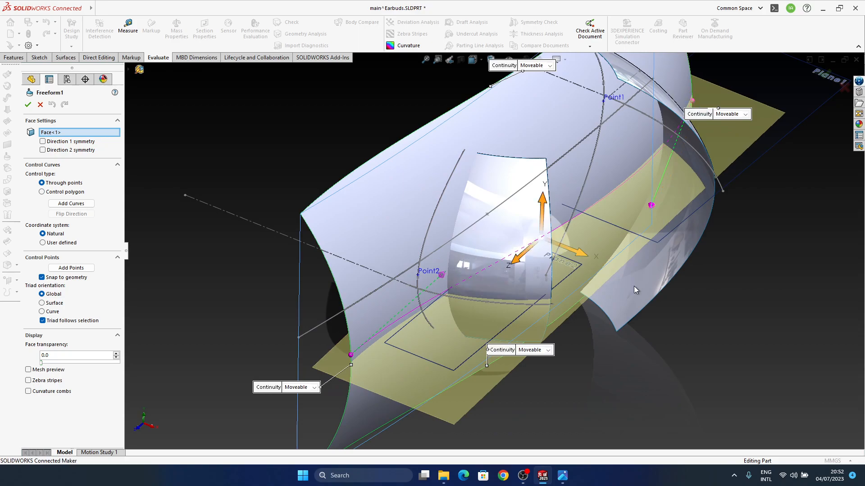
pyautogui.moveTo(525, 301); pyautogui.dragTo(537, 303, button='middle')
pyautogui.scroll(-2, 535, 259)
pyautogui.moveTo(519, 256); pyautogui.dragTo(534, 255, button='middle')
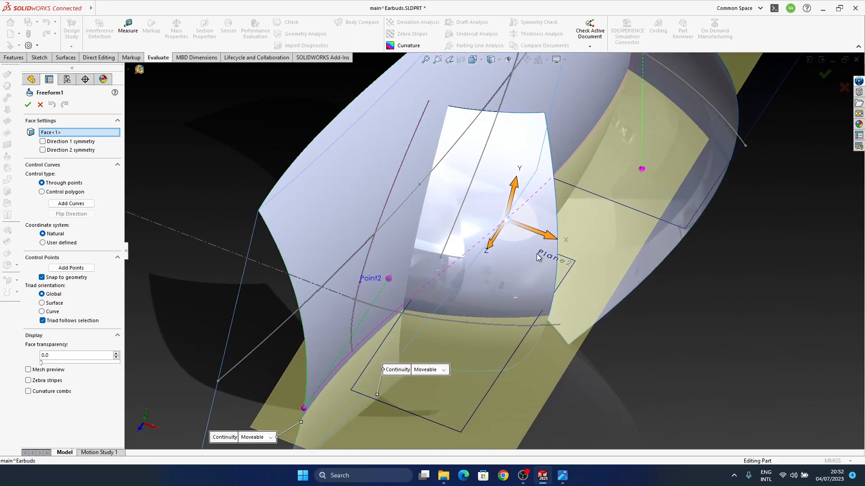
pyautogui.moveTo(549, 241); pyautogui.dragTo(555, 241)
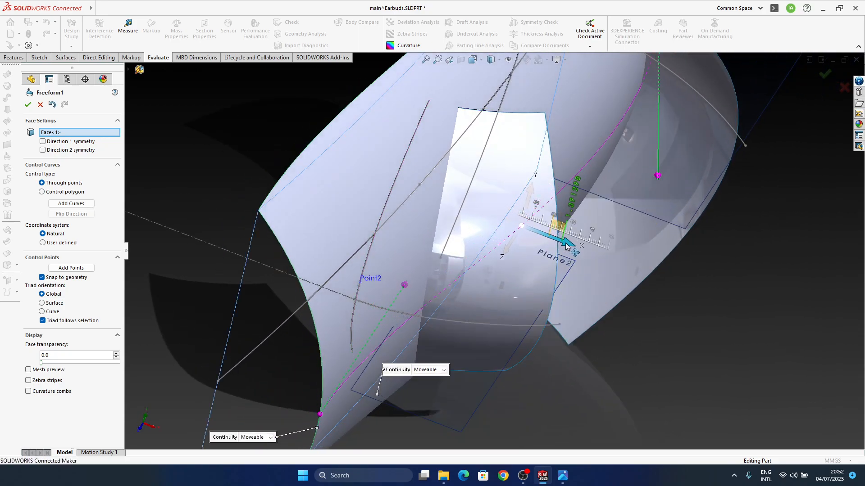
pyautogui.moveTo(568, 245); pyautogui.dragTo(552, 260, button='middle')
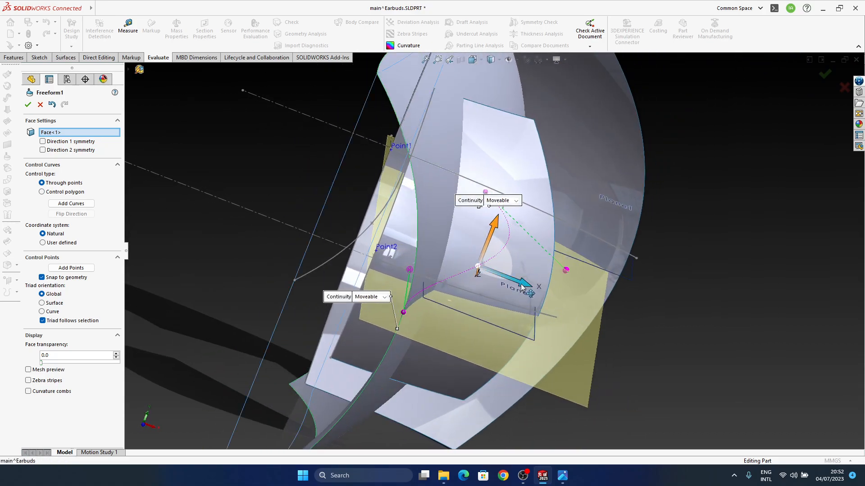
pyautogui.moveTo(521, 288); pyautogui.dragTo(532, 289)
pyautogui.moveTo(527, 228); pyautogui.dragTo(516, 222, button='middle')
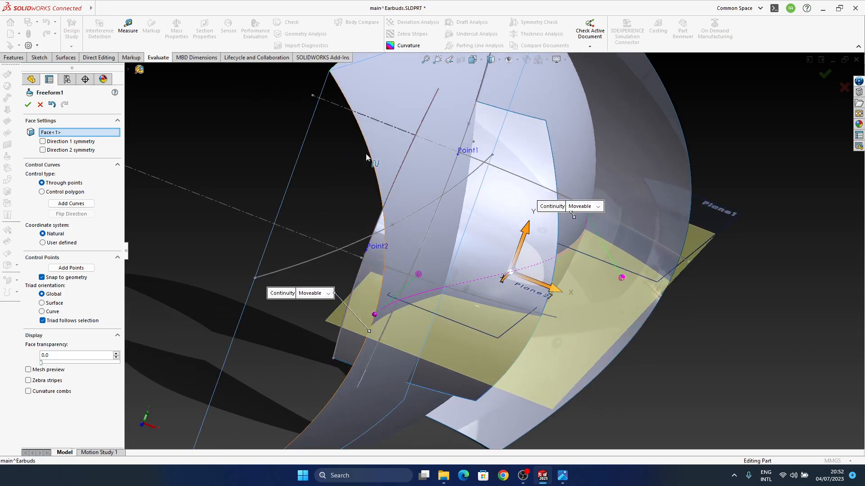
pyautogui.click(367, 155)
pyautogui.moveTo(458, 258); pyautogui.dragTo(586, 250, button='middle')
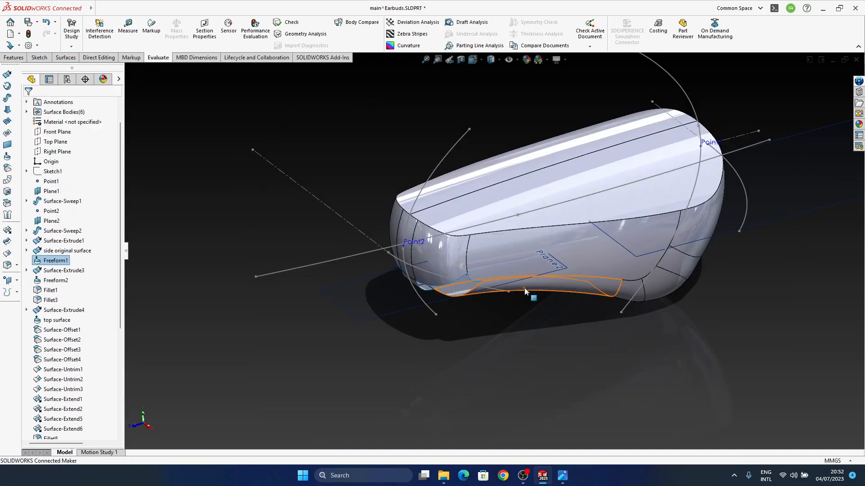
# Compare the earbud body's side and top surfaces with the reference image in the photo viewer, and return to the part
pyautogui.moveTo(568, 271); pyautogui.dragTo(431, 303, button='middle')
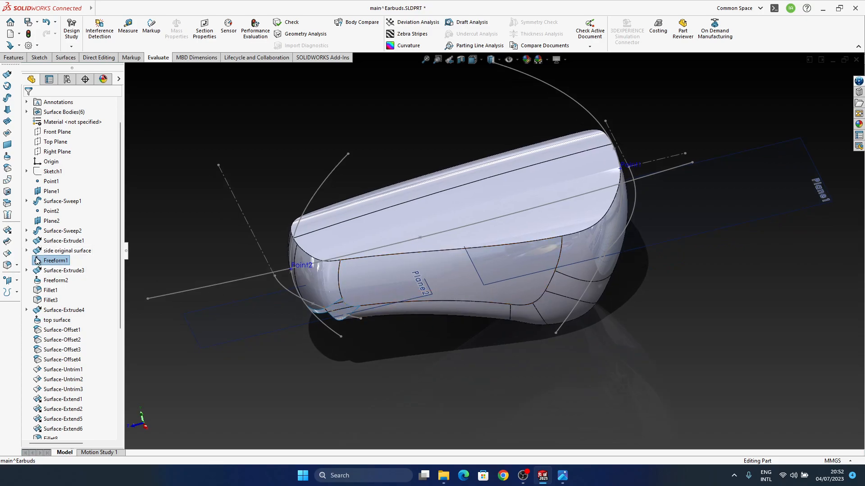
pyautogui.keyDown('ctrl'); pyautogui.moveTo(486, 295); pyautogui.dragTo(515, 392, button='middle'); pyautogui.keyUp('ctrl')
pyautogui.middleClick(503, 305)
pyautogui.click(563, 475)
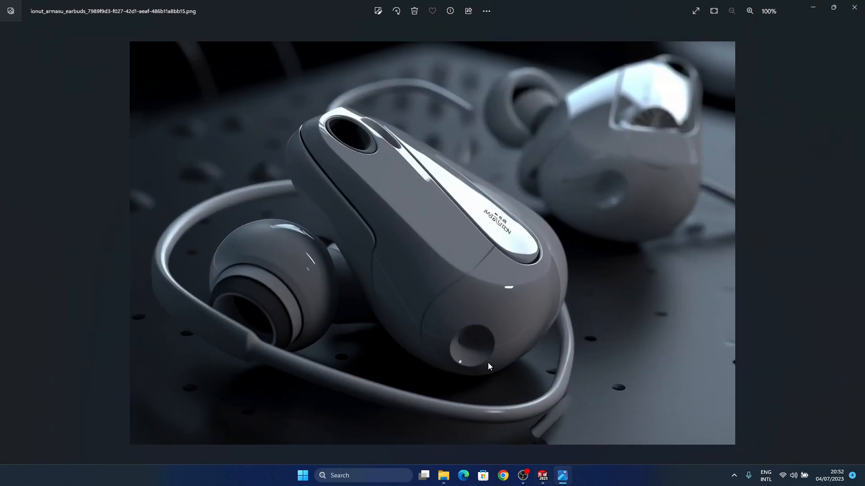
pyautogui.click(809, 9)
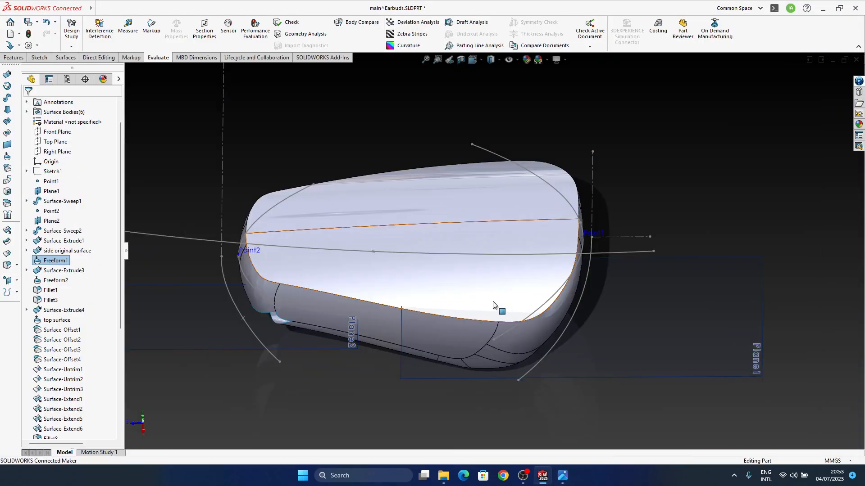
pyautogui.moveTo(491, 310); pyautogui.dragTo(540, 253, button='middle')
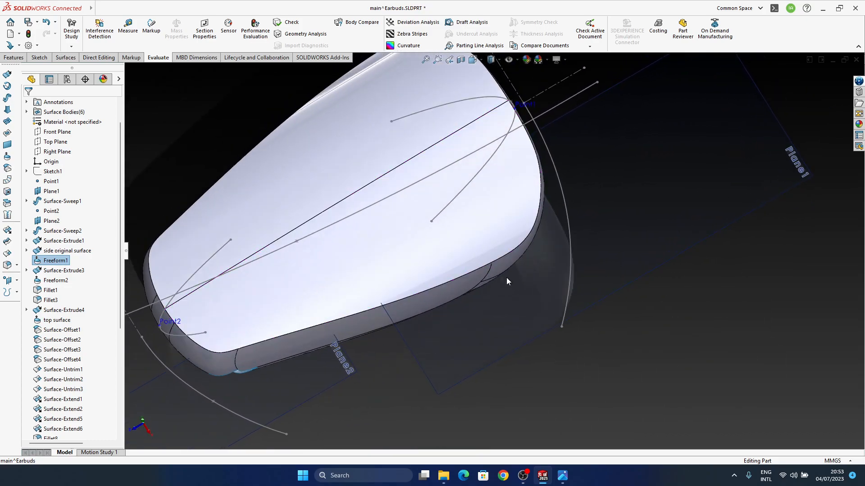
# Rebuild the part and inspect the earbud body from above and from its wide end
pyautogui.hotkey('ctrl', 'b')
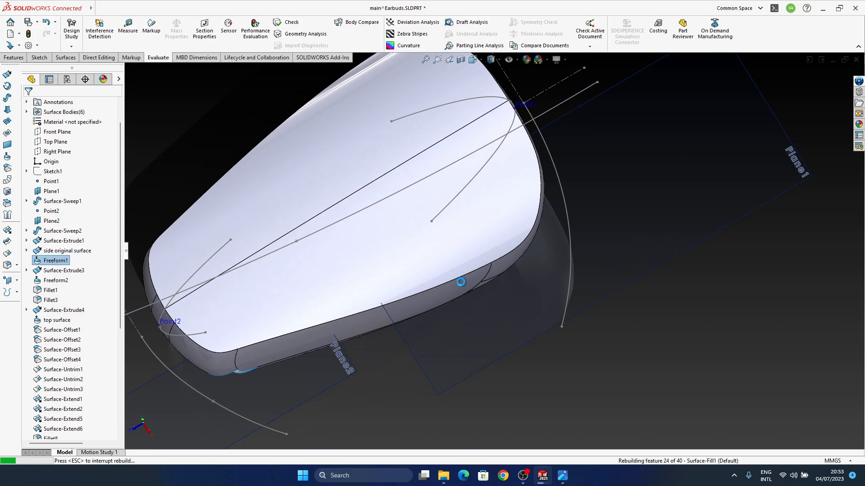
pyautogui.moveTo(461, 282); pyautogui.dragTo(479, 280, button='middle')
pyautogui.hotkey('ctrl', 'b')
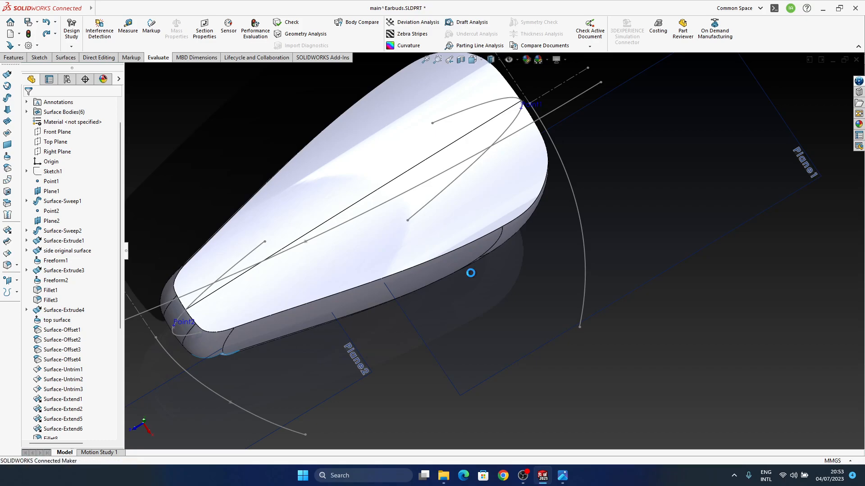
pyautogui.moveTo(501, 304); pyautogui.dragTo(594, 364, button='middle')
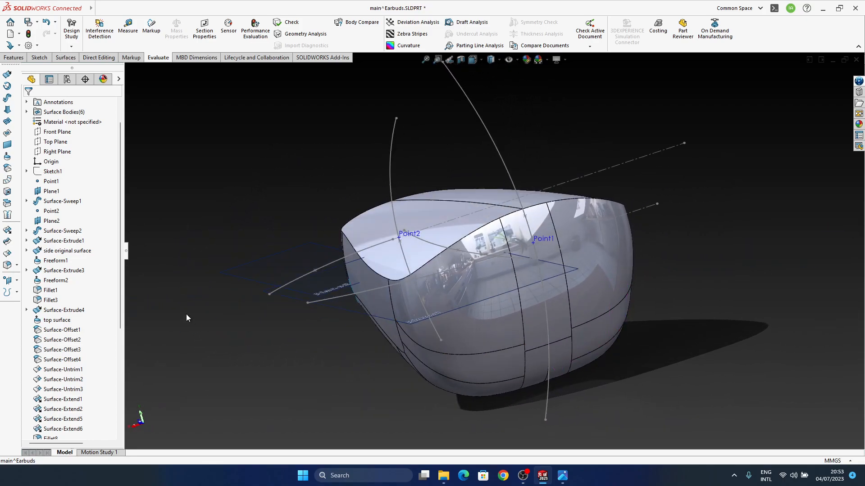
# View the Freeform1 edit state, leave it, and find Sketch7 beneath the side original surface feature
pyautogui.click(68, 237)
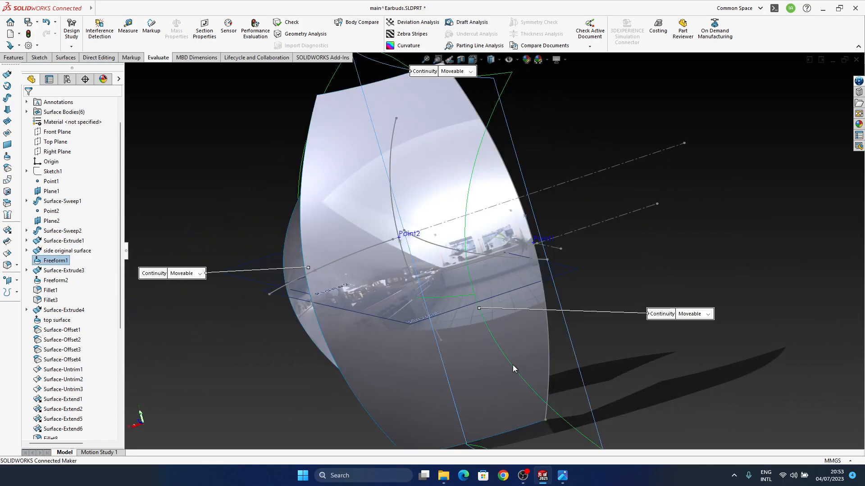
pyautogui.moveTo(436, 302); pyautogui.dragTo(333, 341, button='middle')
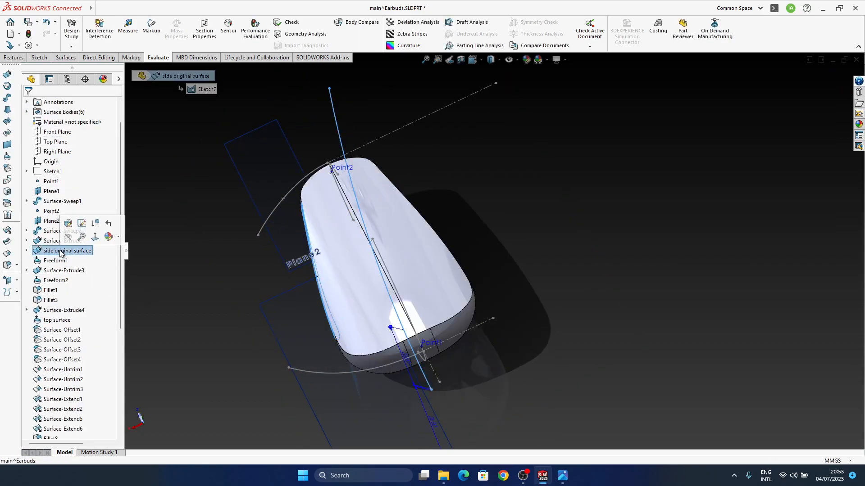
pyautogui.moveTo(300, 261); pyautogui.dragTo(335, 275, button='middle')
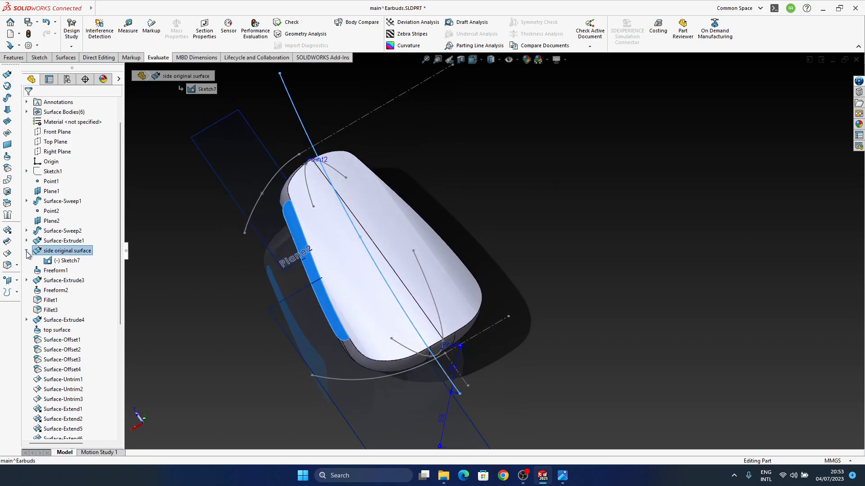
pyautogui.moveTo(339, 264); pyautogui.dragTo(367, 277, button='middle')
# Shift the Sketch7 curve of the side original surface sideways and check the rebuilt body from several angles
pyautogui.scroll(2, 394, 295)
pyautogui.moveTo(434, 293); pyautogui.dragTo(437, 317, button='middle')
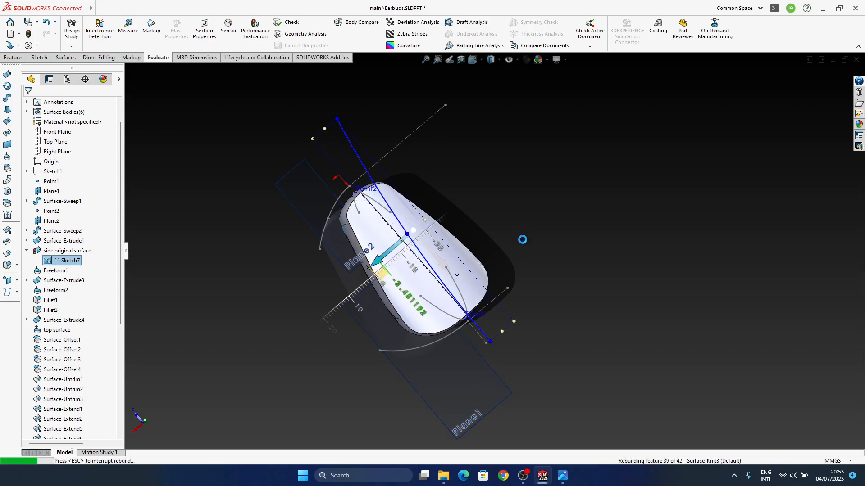
pyautogui.moveTo(475, 294); pyautogui.dragTo(448, 229, button='middle')
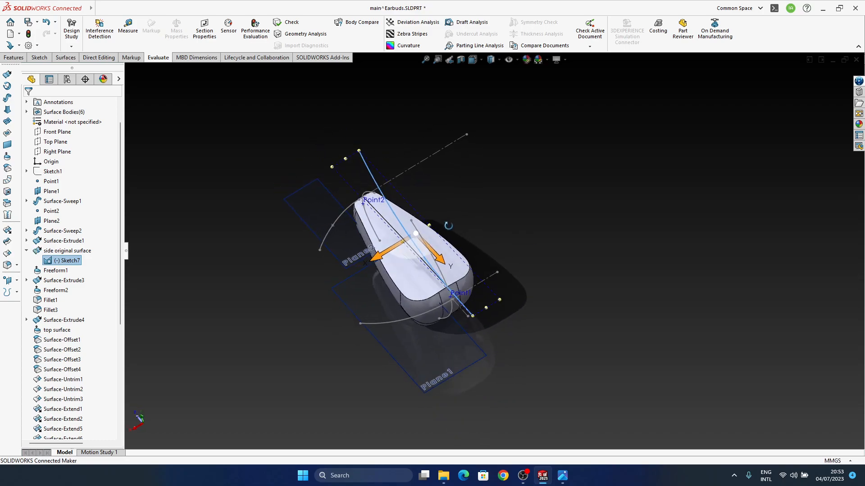
pyautogui.scroll(-3, 444, 270)
pyautogui.moveTo(452, 278); pyautogui.dragTo(1, 269, button='middle')
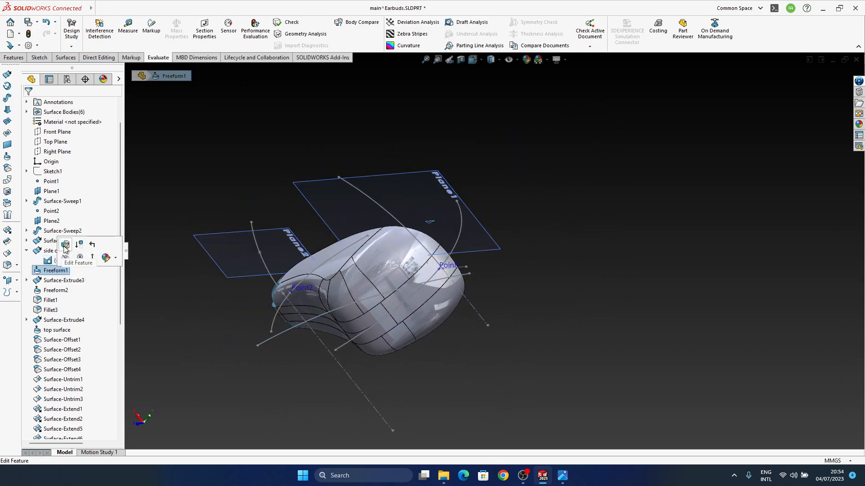
# Open Freeform1 for editing, examine the side surface and its four boundaries, and cancel the edit
pyautogui.click(65, 246)
pyautogui.moveTo(383, 293); pyautogui.dragTo(435, 340, button='middle')
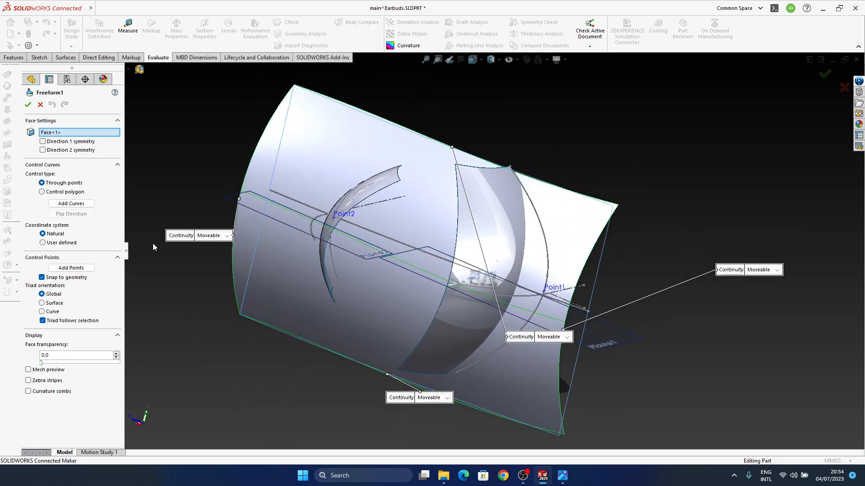
pyautogui.click(40, 104)
# Examine the blend patches around the earbud's wide end and along its underside
pyautogui.moveTo(512, 236); pyautogui.dragTo(566, 265, button='middle')
pyautogui.scroll(-2, 478, 313)
pyautogui.moveTo(479, 314); pyautogui.dragTo(500, 334, button='middle')
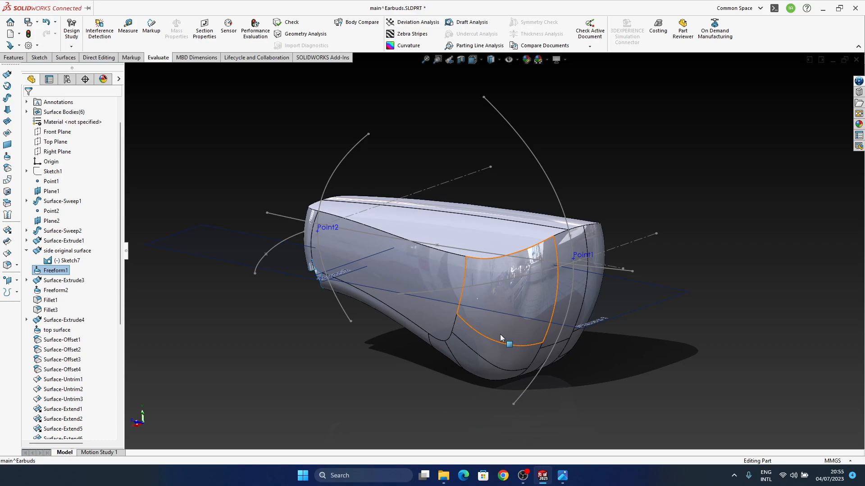
pyautogui.moveTo(509, 346)
pyautogui.mouseDown(button='middle')
pyautogui.moveTo(553, 294)
pyautogui.moveTo(554, 343)
pyautogui.moveTo(521, 363)
pyautogui.moveTo(539, 304)
pyautogui.moveTo(526, 272)
pyautogui.moveTo(460, 253)
pyautogui.moveTo(504, 256)
pyautogui.moveTo(547, 243)
pyautogui.moveTo(521, 310)
pyautogui.moveTo(521, 350)
pyautogui.moveTo(520, 309)
pyautogui.moveTo(542, 328)
pyautogui.moveTo(553, 290)
pyautogui.moveTo(510, 298)
pyautogui.moveTo(518, 316)
pyautogui.moveTo(508, 345)
pyautogui.moveTo(527, 325)
pyautogui.mouseUp(button='middle')
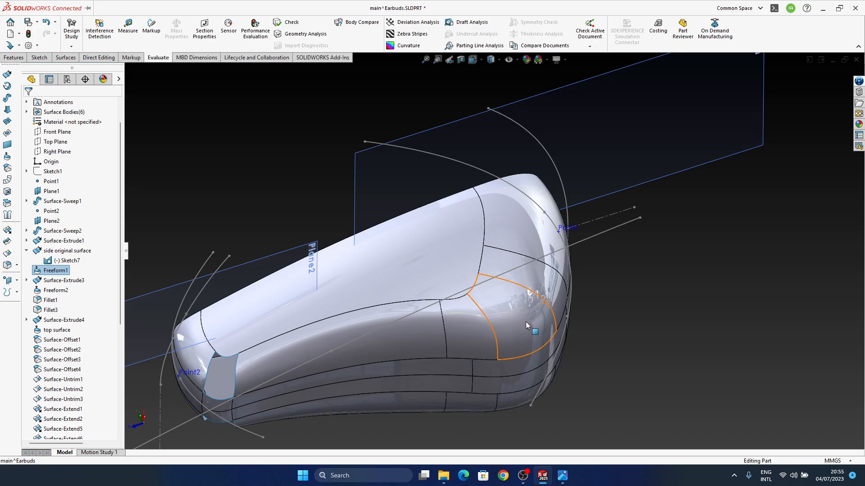
pyautogui.moveTo(510, 329); pyautogui.dragTo(626, 252, button='middle')
# Compare the rounded transition at the wide end of the body with the reference image
pyautogui.click(562, 477)
pyautogui.click(563, 481)
pyautogui.moveTo(536, 252); pyautogui.dragTo(460, 173, button='middle')
pyautogui.scroll(5, 466, 315)
pyautogui.moveTo(467, 315); pyautogui.dragTo(502, 317, button='middle')
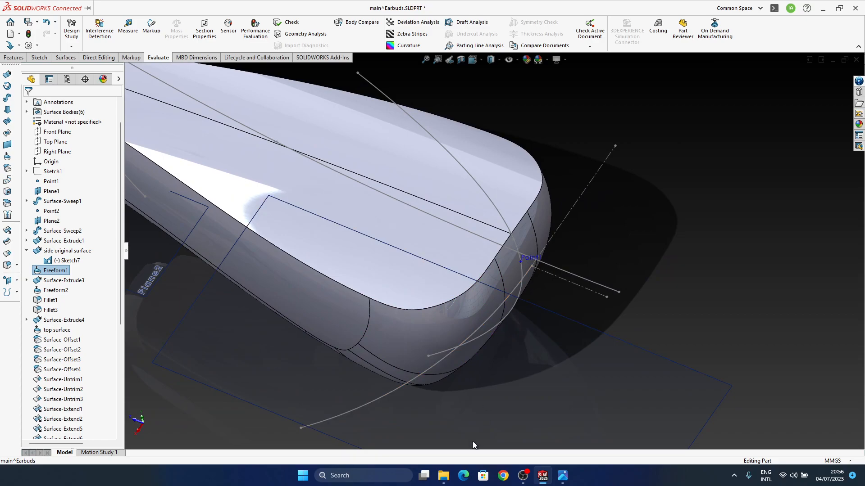
pyautogui.click(559, 477)
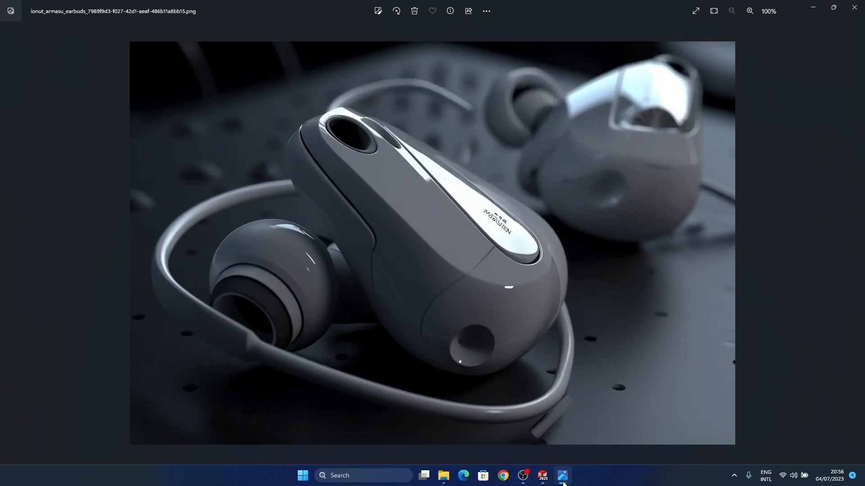
pyautogui.click(563, 477)
pyautogui.moveTo(490, 455); pyautogui.dragTo(484, 369, button='middle')
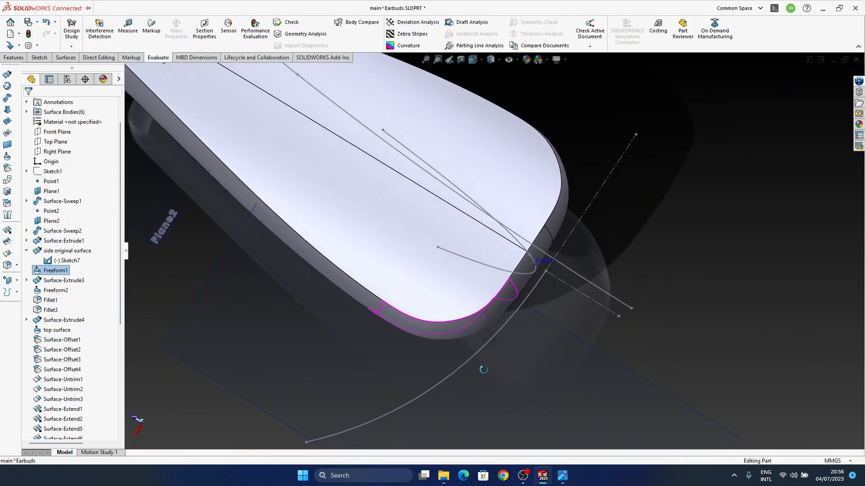
# Edit the Sketch3 spline on Plane1, slightly moving its outer end point and tangent handle, exit the sketch and continue past the rebuild errors
pyautogui.click(486, 345)
pyautogui.click(510, 314)
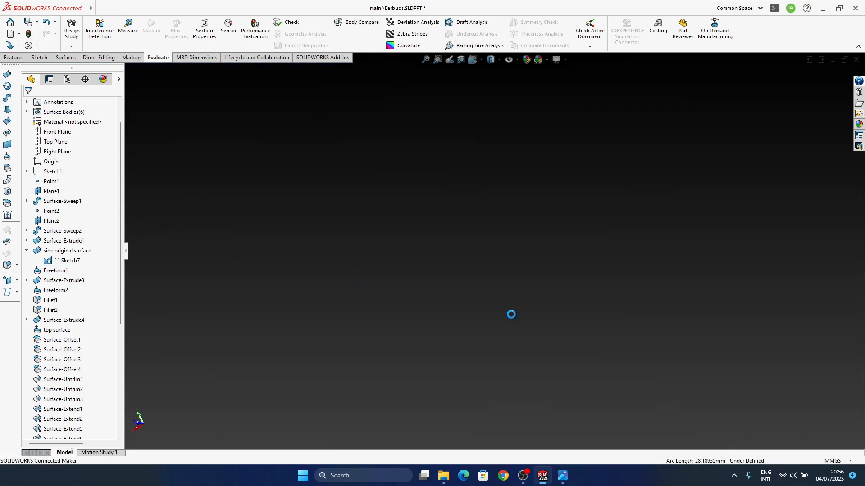
pyautogui.moveTo(361, 309)
pyautogui.mouseDown()
pyautogui.moveTo(376, 318)
pyautogui.moveTo(369, 315)
pyautogui.mouseUp()
pyautogui.click(622, 326)
pyautogui.moveTo(397, 285); pyautogui.dragTo(392, 281)
pyautogui.click(403, 291)
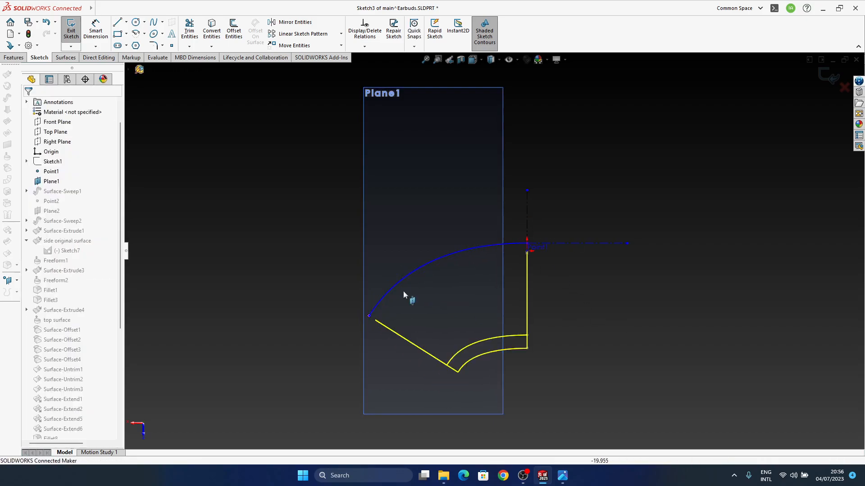
pyautogui.click(827, 77)
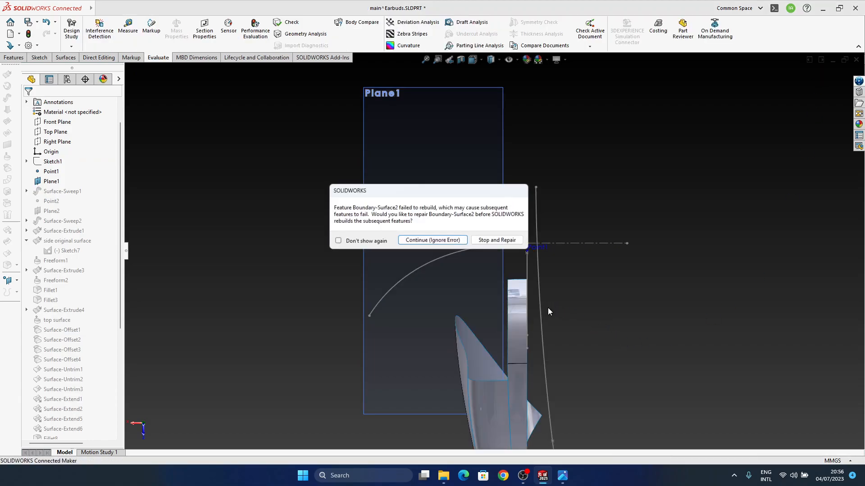
pyautogui.click(442, 240)
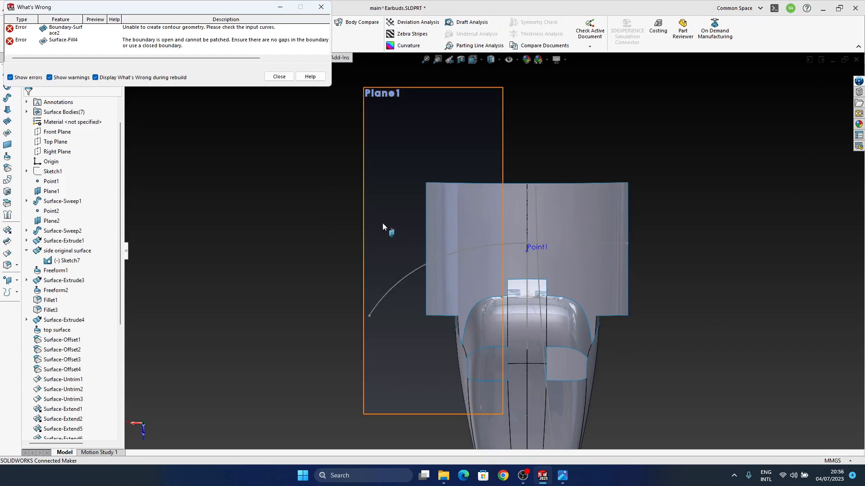
pyautogui.click(278, 80)
# Roll the model back to just after Surface-Fill4 and inspect the surfaces near Point1 from several angles
pyautogui.moveTo(632, 352); pyautogui.dragTo(564, 350, button='middle')
pyautogui.scroll(-6, 85, 344)
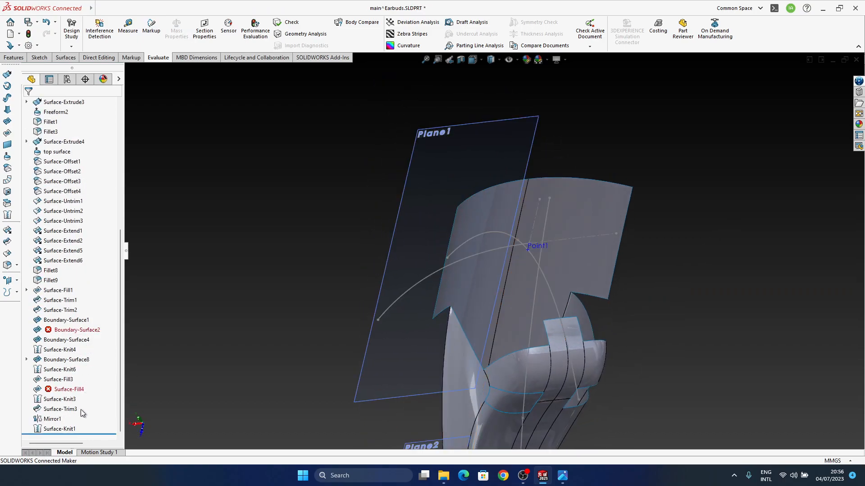
pyautogui.moveTo(85, 435); pyautogui.dragTo(86, 394)
pyautogui.moveTo(557, 324); pyautogui.dragTo(583, 249, button='middle')
pyautogui.moveTo(548, 339); pyautogui.dragTo(530, 222, button='middle')
pyautogui.scroll(-1, 492, 348)
pyautogui.moveTo(494, 353); pyautogui.dragTo(496, 442, button='middle')
pyautogui.scroll(-3, 522, 282)
pyautogui.moveTo(522, 283); pyautogui.dragTo(439, 294, button='middle')
pyautogui.moveTo(429, 254); pyautogui.dragTo(429, 282, button='middle')
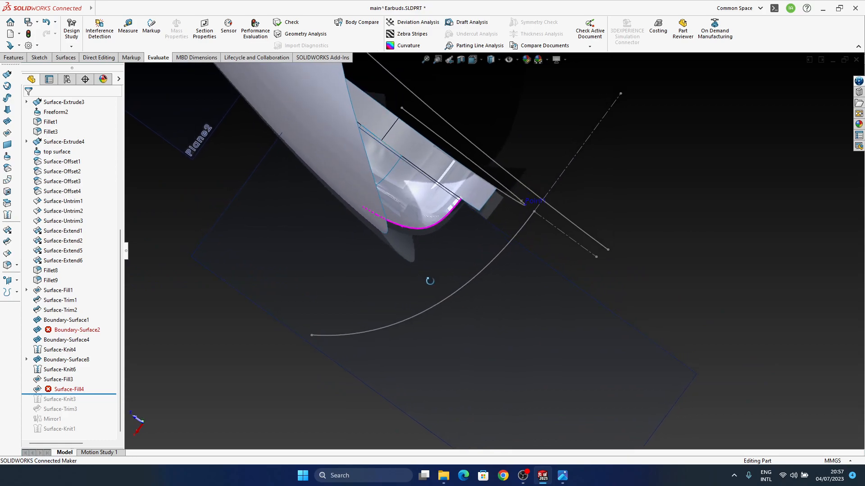
# Select the Sketch3 spline near Point1 and bring up the reference image for comparison
pyautogui.click(472, 278)
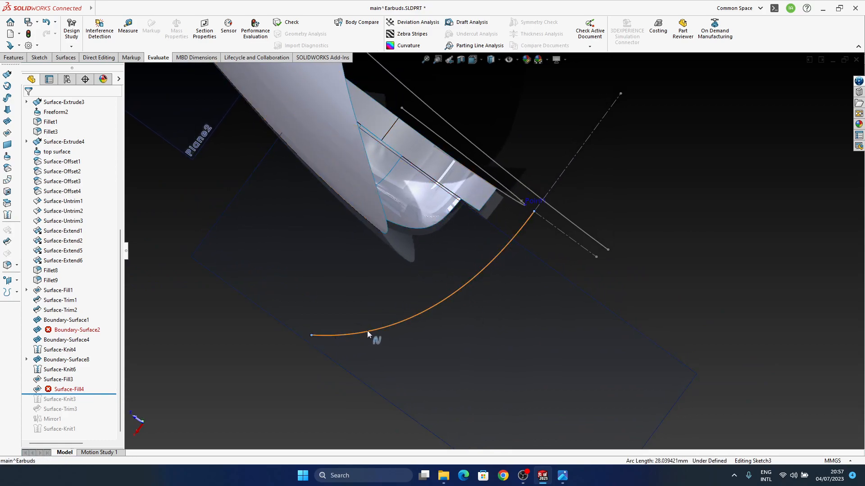
pyautogui.click(426, 312)
pyautogui.click(454, 283)
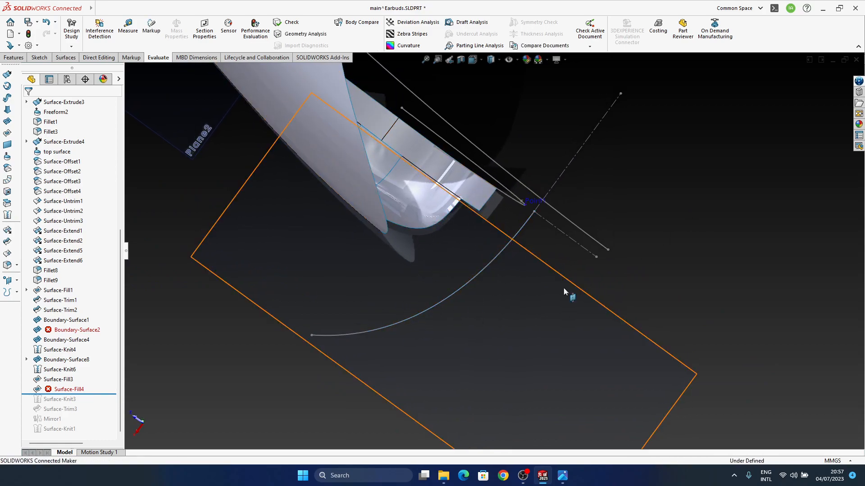
pyautogui.click(331, 335)
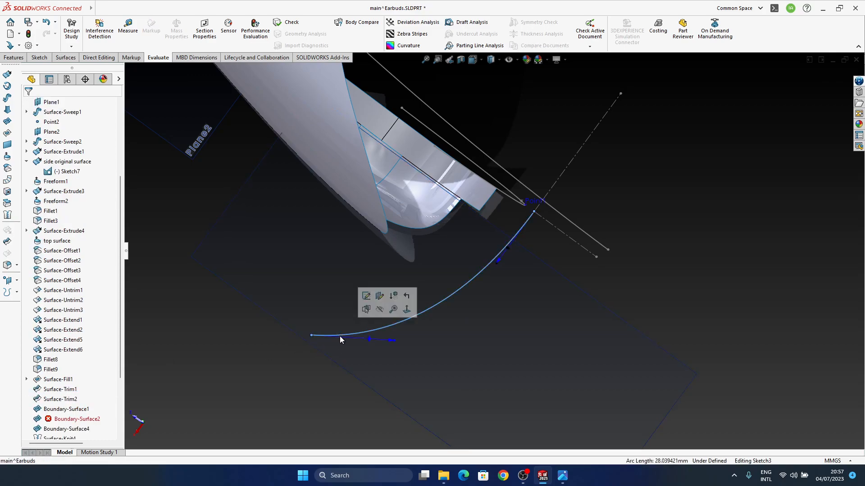
pyautogui.click(562, 477)
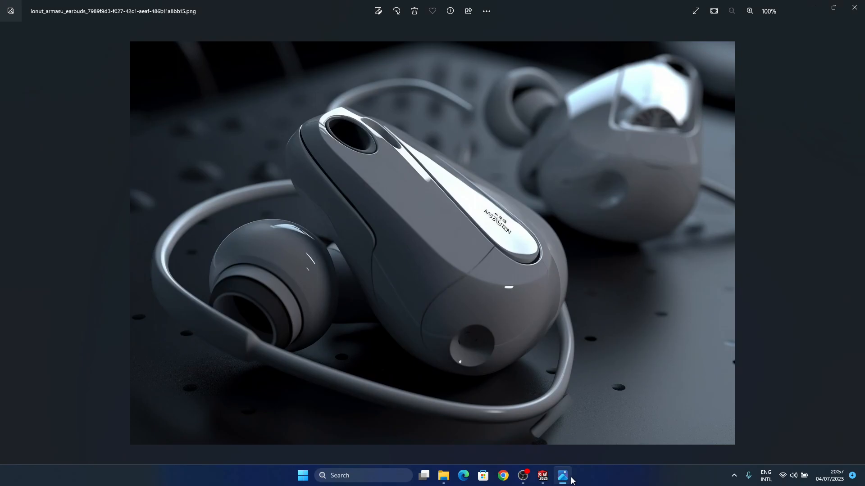
# Switch from the reference image back to SOLIDWORKS and open the Sketch3 spline on Plane1 for editing
pyautogui.click(559, 475)
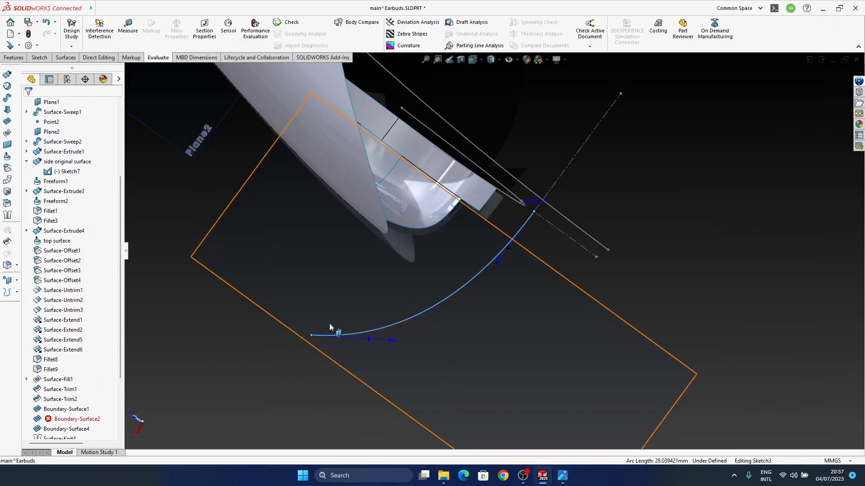
pyautogui.click(398, 322)
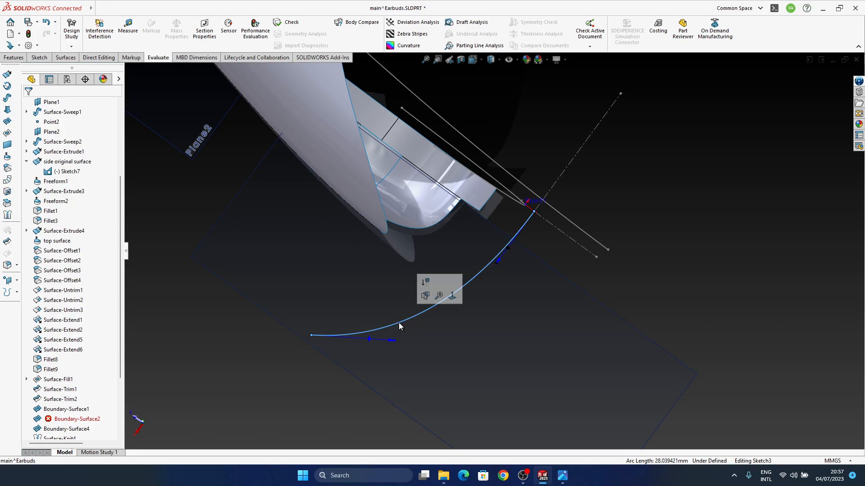
pyautogui.click(239, 366)
pyautogui.moveTo(413, 325); pyautogui.dragTo(431, 334, button='middle')
pyautogui.click(421, 312)
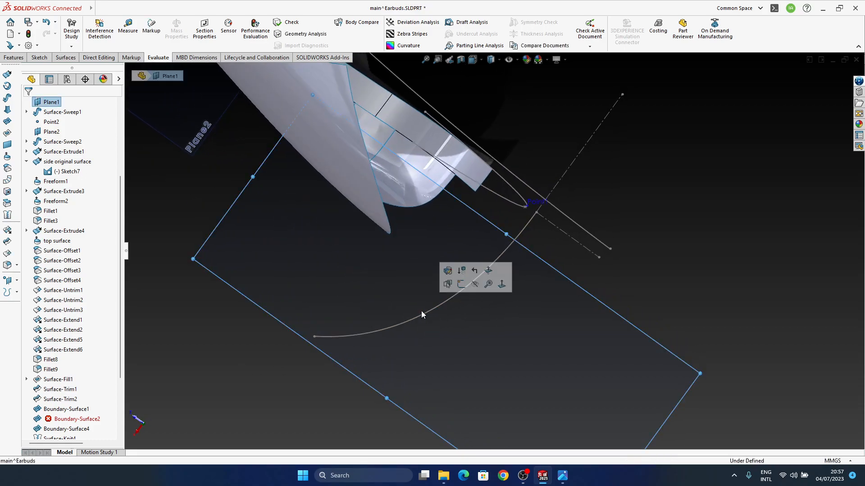
pyautogui.click(420, 314)
pyautogui.scroll(4, 78, 357)
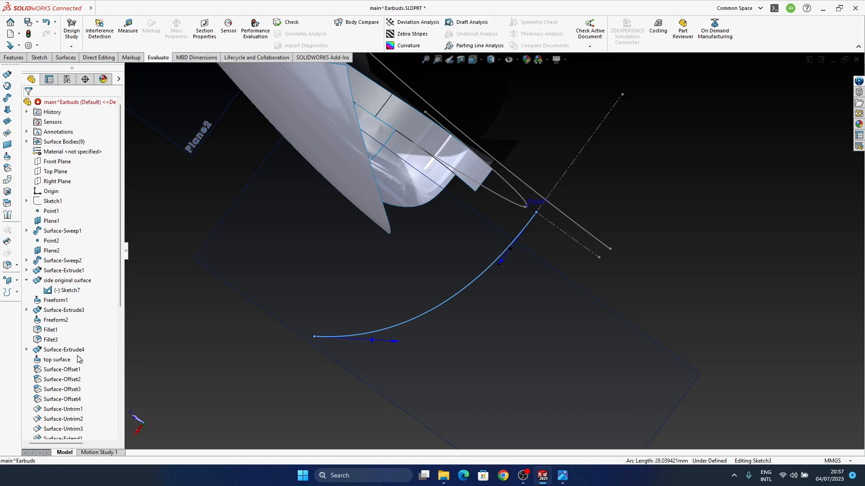
pyautogui.click(403, 326)
pyautogui.moveTo(403, 326); pyautogui.dragTo(391, 342, button='middle')
pyautogui.click(423, 324)
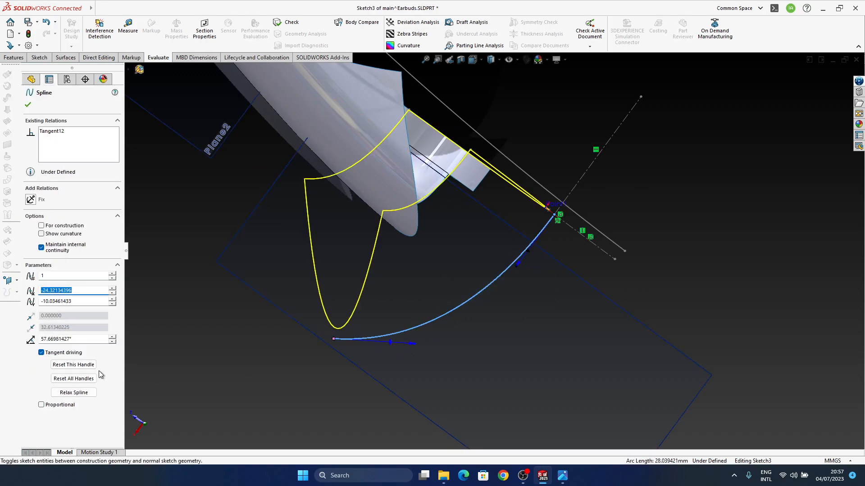
# Try resetting all tangent handles of the Sketch3 spline, and undo the reset
pyautogui.click(80, 381)
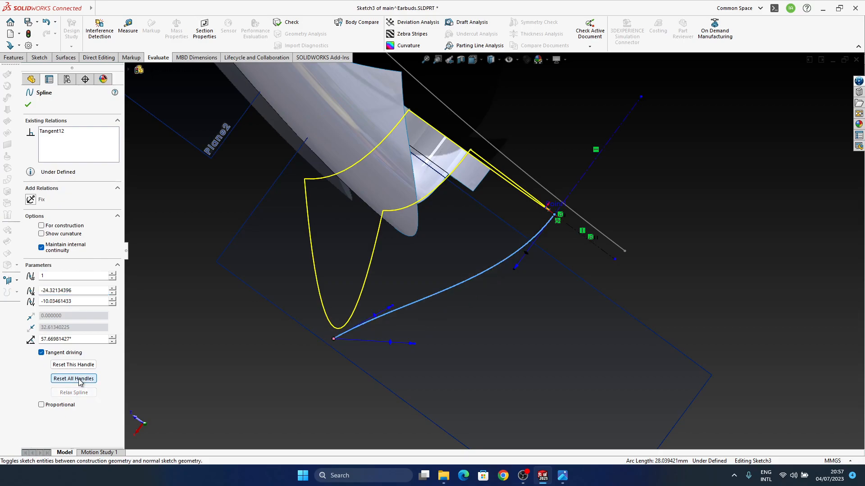
pyautogui.moveTo(392, 331); pyautogui.dragTo(385, 338, button='middle')
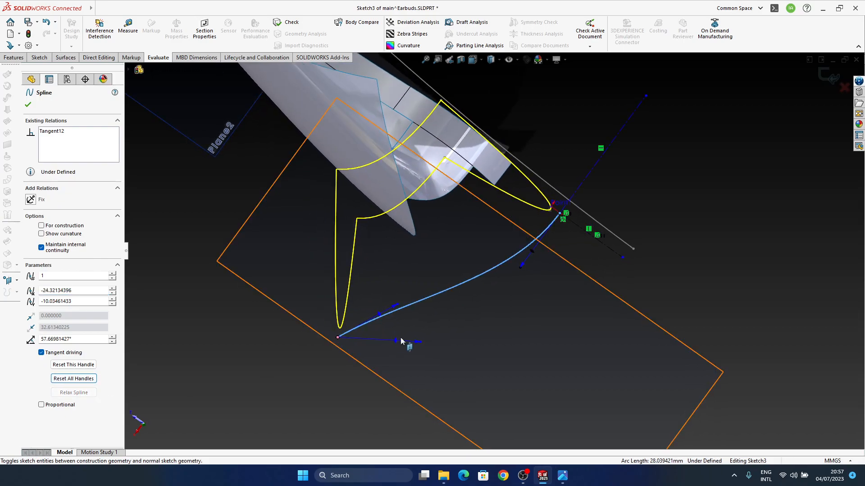
pyautogui.hotkey('ctrl', 'z')
# Reset all handles of the Sketch3 spline and pull its outer end tangent handle round to nearly horizontal
pyautogui.press('Escape')
pyautogui.moveTo(451, 322); pyautogui.dragTo(443, 319, button='middle')
pyautogui.click(443, 318)
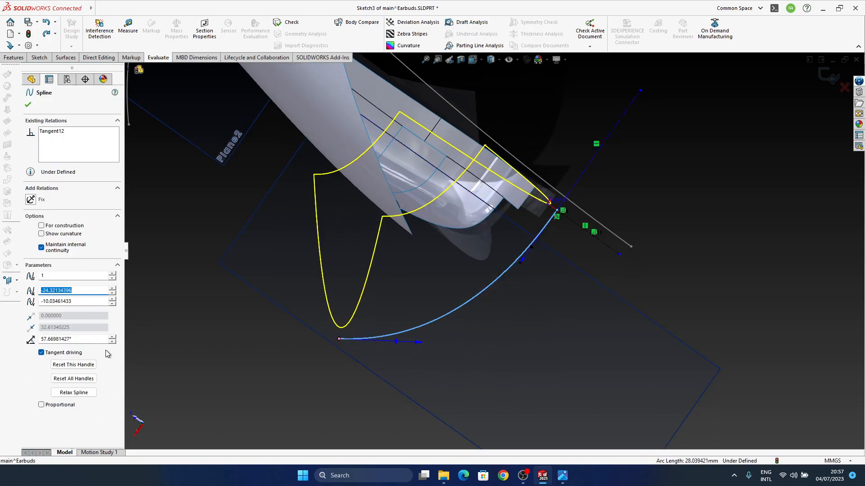
pyautogui.click(80, 381)
pyautogui.moveTo(444, 288); pyautogui.dragTo(398, 350, button='middle')
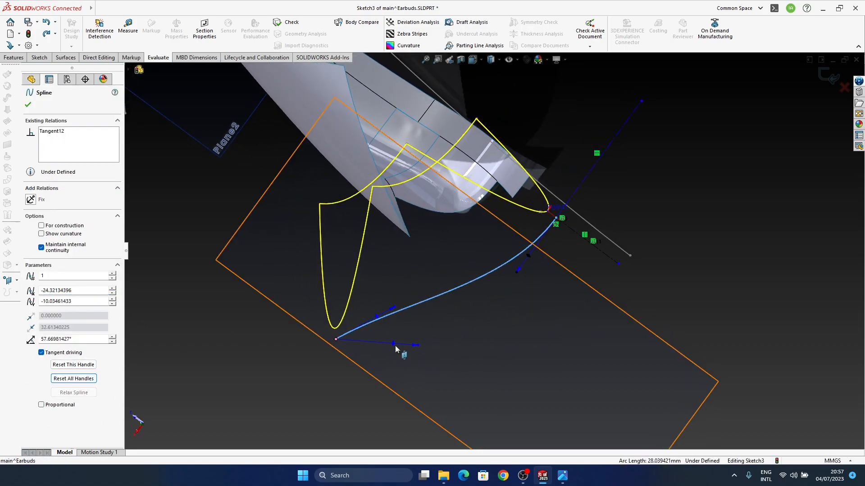
pyautogui.press('Escape')
pyautogui.click(393, 345)
pyautogui.press('Escape')
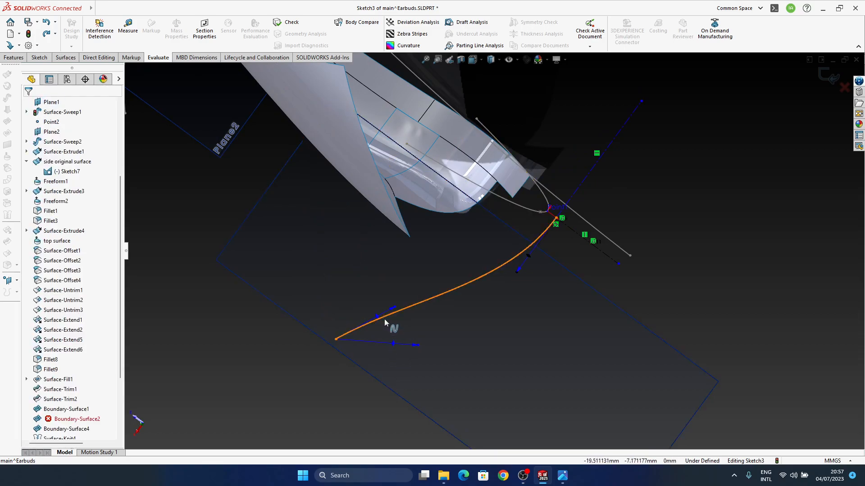
pyautogui.click(380, 318)
pyautogui.moveTo(380, 318); pyautogui.dragTo(424, 338)
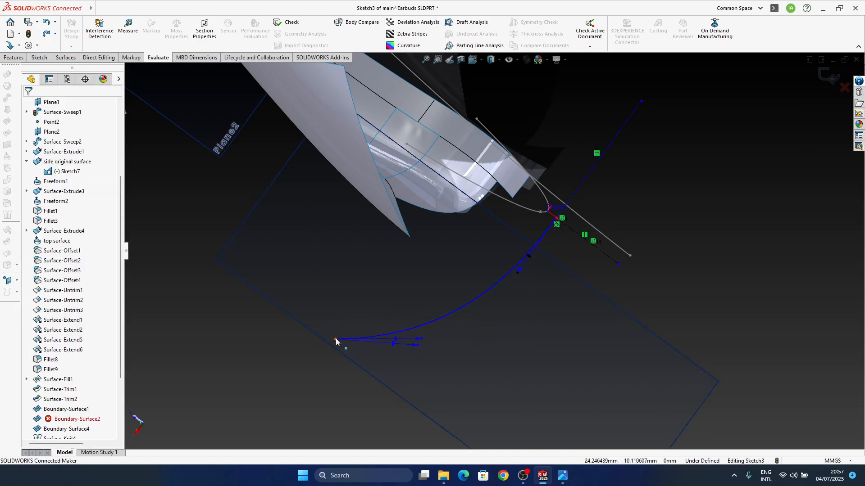
# Move the Sketch3 spline's outer end point and tangent handle slightly, and exit the sketch, dismissing the rebuild errors
pyautogui.moveTo(336, 339); pyautogui.dragTo(323, 311)
pyautogui.moveTo(383, 310); pyautogui.dragTo(388, 321)
pyautogui.moveTo(467, 304)
pyautogui.mouseDown(button='middle')
pyautogui.moveTo(456, 332)
pyautogui.moveTo(472, 238)
pyautogui.moveTo(782, 149)
pyautogui.mouseUp(button='middle')
pyautogui.click(829, 74)
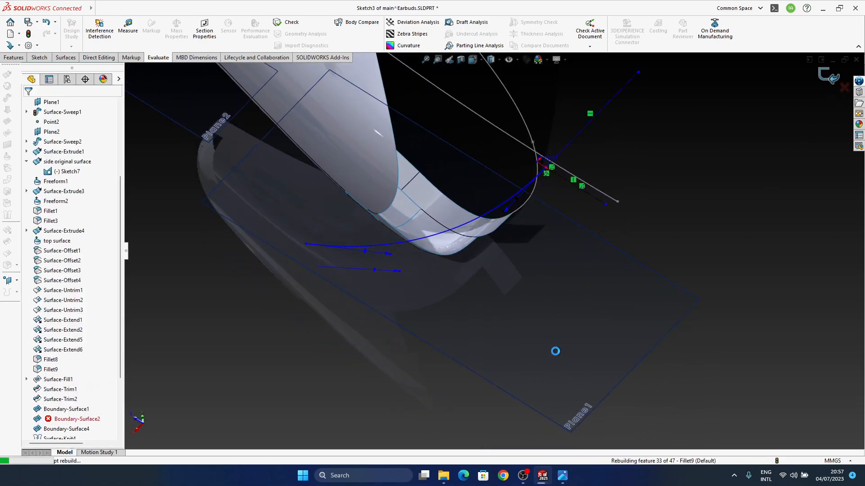
pyautogui.click(451, 243)
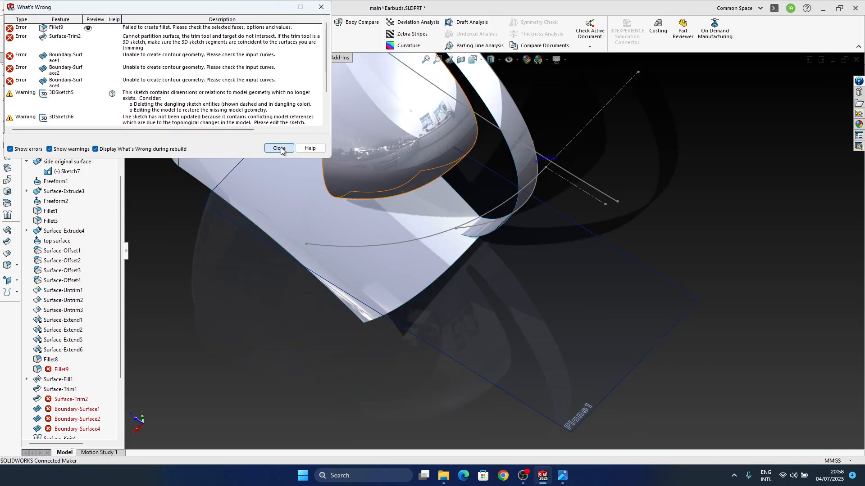
pyautogui.click(279, 148)
# Open the failed Fillet9 for editing and set its symmetric radius to 4 mm
pyautogui.moveTo(467, 309); pyautogui.dragTo(509, 270, button='middle')
pyautogui.moveTo(120, 252)
pyautogui.mouseDown()
pyautogui.moveTo(124, 314)
pyautogui.moveTo(125, 237)
pyautogui.moveTo(126, 244)
pyautogui.mouseUp()
pyautogui.moveTo(535, 230); pyautogui.dragTo(441, 322, button='middle')
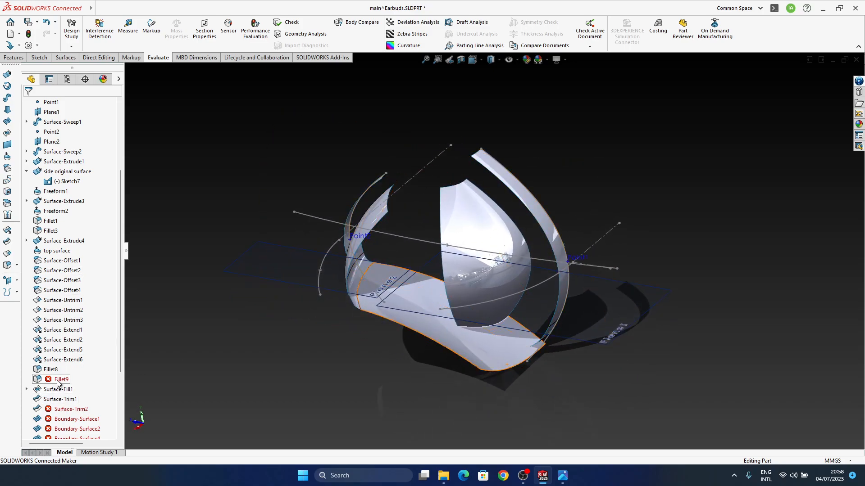
pyautogui.click(57, 382)
pyautogui.moveTo(476, 335); pyautogui.dragTo(393, 305, button='middle')
pyautogui.scroll(-4, 500, 306)
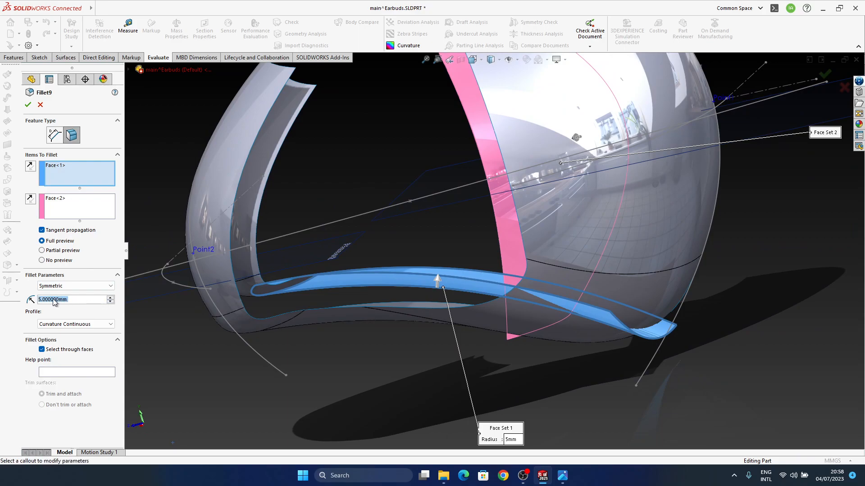
pyautogui.press('BackSpace')
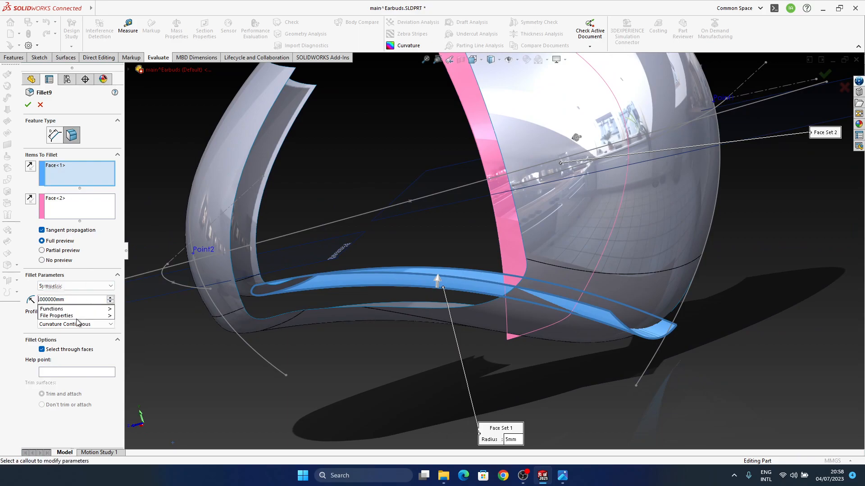
pyautogui.moveTo(443, 296); pyautogui.dragTo(457, 293, button='middle')
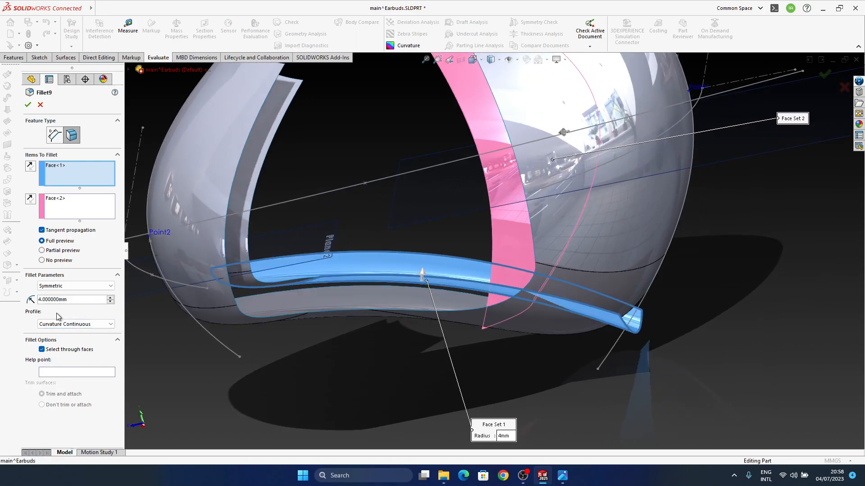
pyautogui.moveTo(450, 270); pyautogui.dragTo(491, 277, button='middle')
# Check both face sets of Fillet9 and try a radius of 1 mm
pyautogui.click(80, 202)
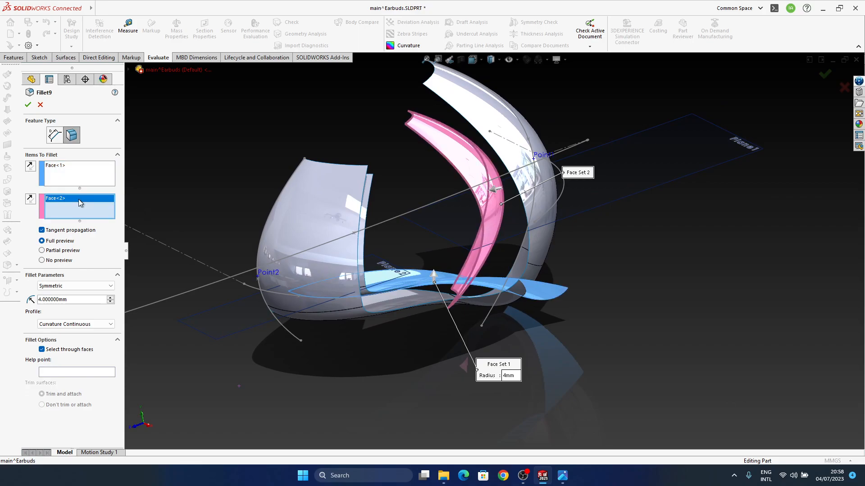
pyautogui.click(61, 169)
pyautogui.moveTo(467, 317); pyautogui.dragTo(472, 322, button='middle')
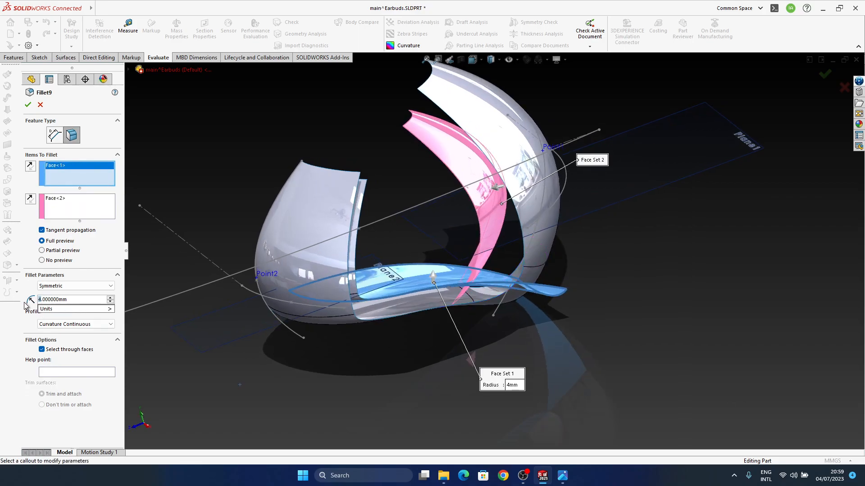
pyautogui.moveTo(467, 322); pyautogui.dragTo(470, 338, button='middle')
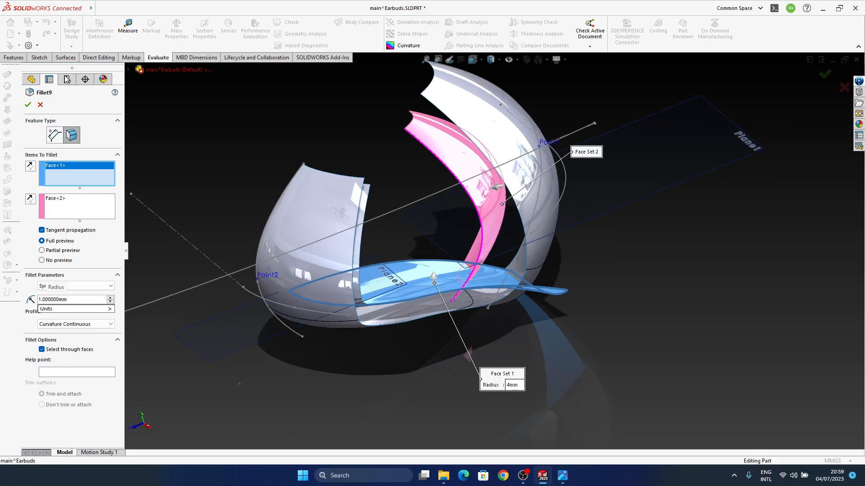
pyautogui.moveTo(486, 301); pyautogui.dragTo(454, 261, button='middle')
pyautogui.scroll(-2, 449, 304)
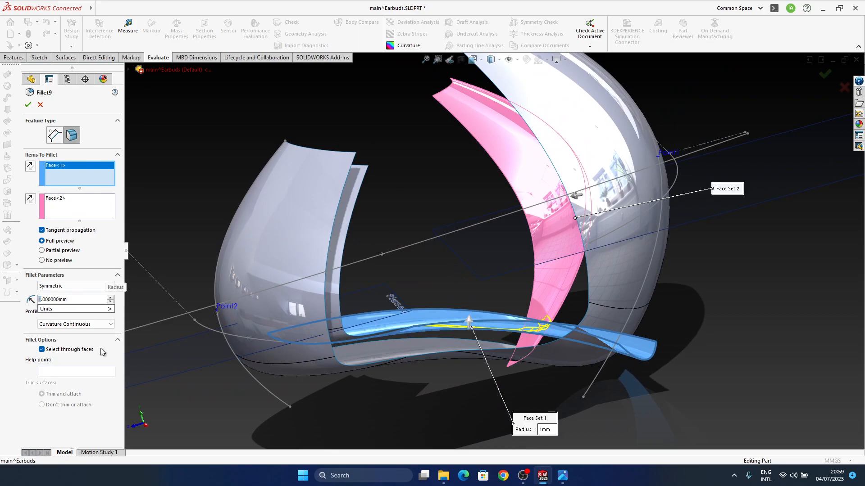
# Try a 3 mm radius for Fillet9, reduce it to 2 mm and apply the fillet
pyautogui.write('3')
pyautogui.press('Return')
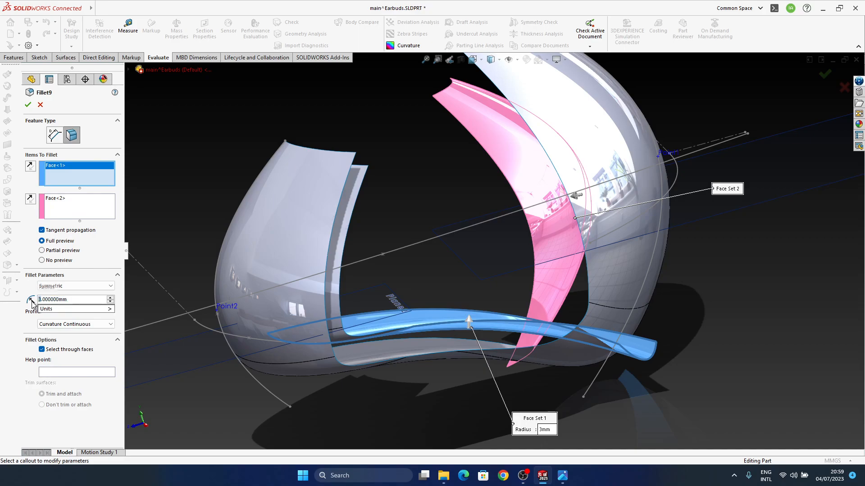
pyautogui.moveTo(624, 274); pyautogui.dragTo(644, 315, button='middle')
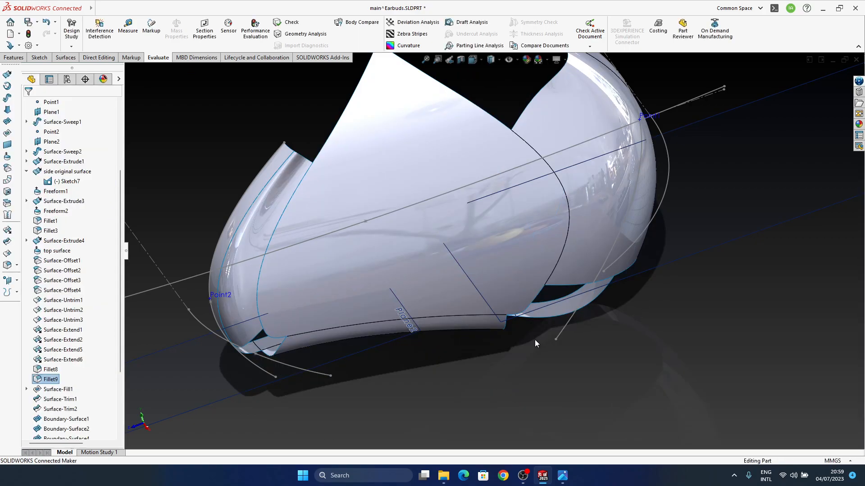
pyautogui.moveTo(534, 324); pyautogui.dragTo(452, 381, button='middle')
pyautogui.scroll(-3, 75, 319)
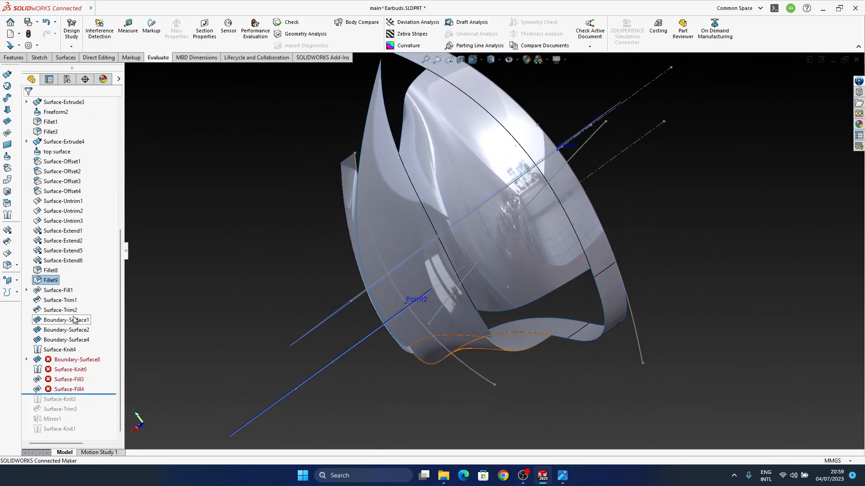
# Inspect the filleted edge and the open corners of the body, highlighting Fillet8 and Fillet9 in turn
pyautogui.moveTo(635, 157); pyautogui.dragTo(491, 334, button='middle')
pyautogui.scroll(-3, 449, 314)
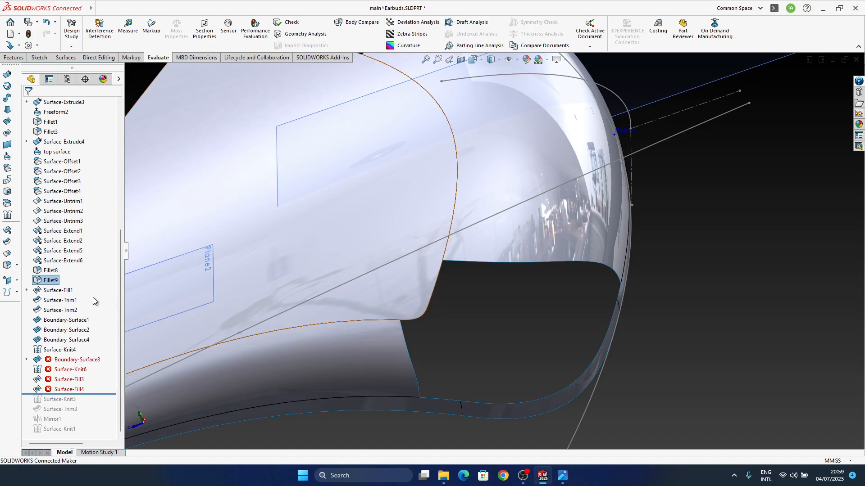
pyautogui.scroll(3, 402, 297)
pyautogui.moveTo(402, 297); pyautogui.dragTo(438, 260, button='middle')
pyautogui.scroll(-3, 471, 278)
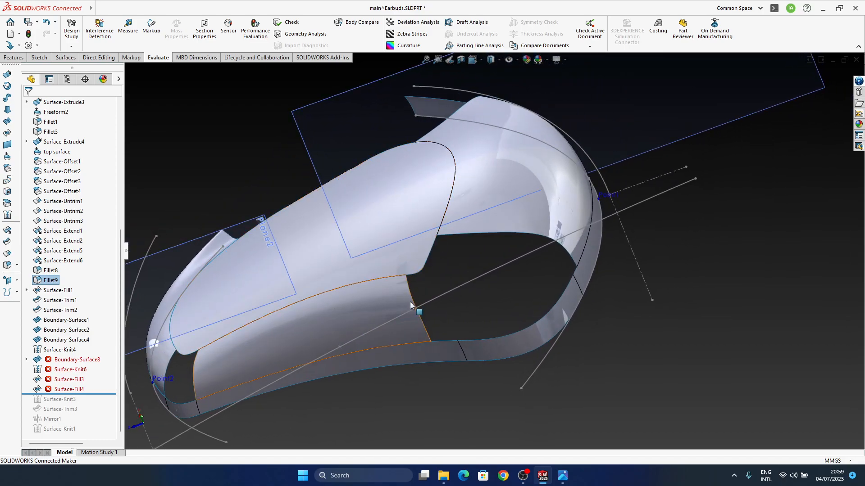
pyautogui.click(54, 280)
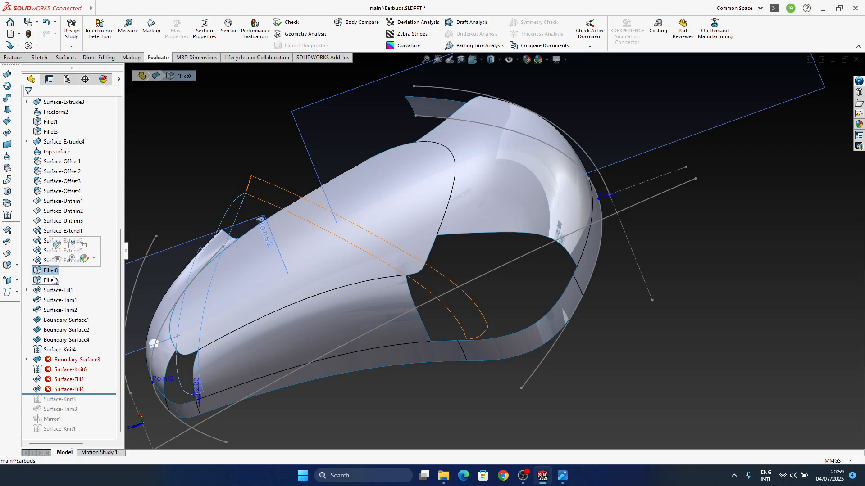
pyautogui.moveTo(206, 278); pyautogui.dragTo(284, 284, button='middle')
pyautogui.click(49, 282)
pyautogui.moveTo(414, 283)
pyautogui.mouseDown(button='middle')
pyautogui.moveTo(425, 291)
pyautogui.moveTo(415, 298)
pyautogui.mouseUp(button='middle')
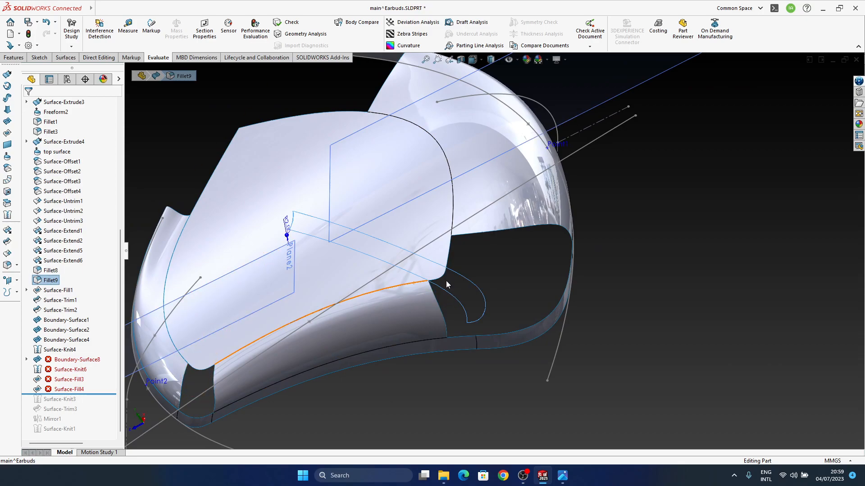
# Edit Fillet9 to use a Circular profile and try a radius of 5 mm
pyautogui.rightClick(53, 281)
pyautogui.click(60, 239)
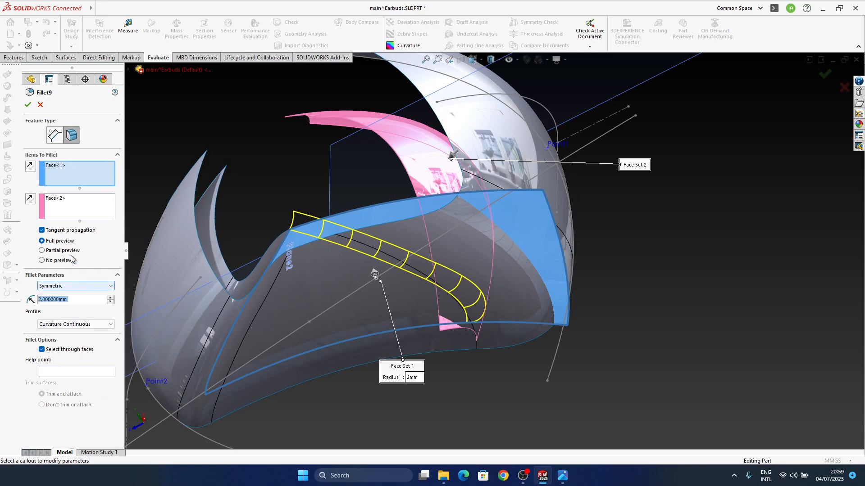
pyautogui.click(50, 333)
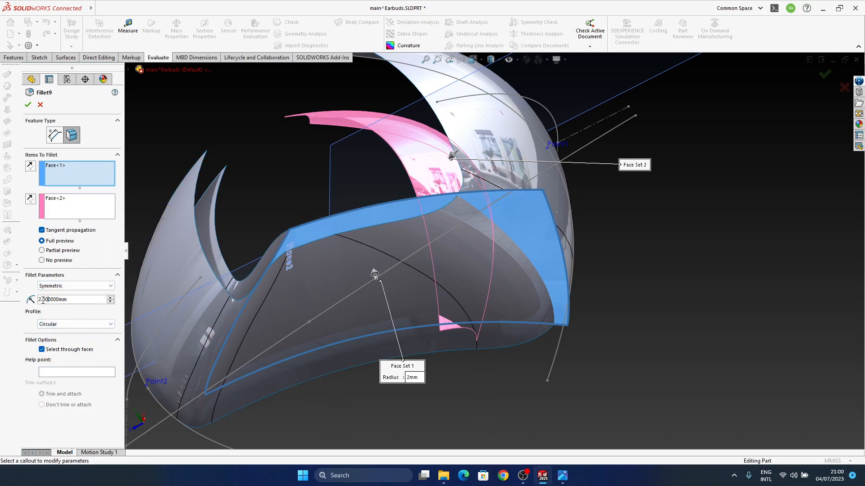
pyautogui.moveTo(181, 266); pyautogui.dragTo(176, 109, button='middle')
pyautogui.click(29, 106)
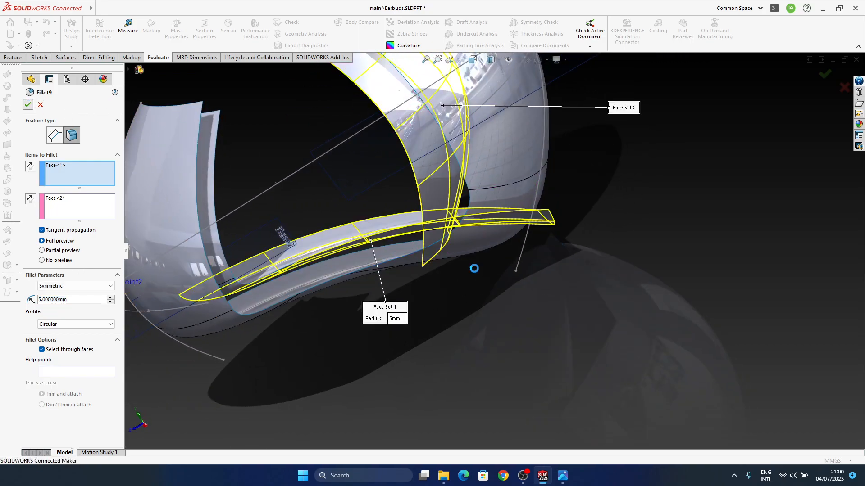
# Lower the Fillet9 radius, trying 3 mm, then accept the fillet and inspect the lower side edge
pyautogui.moveTo(430, 228); pyautogui.dragTo(447, 244, button='middle')
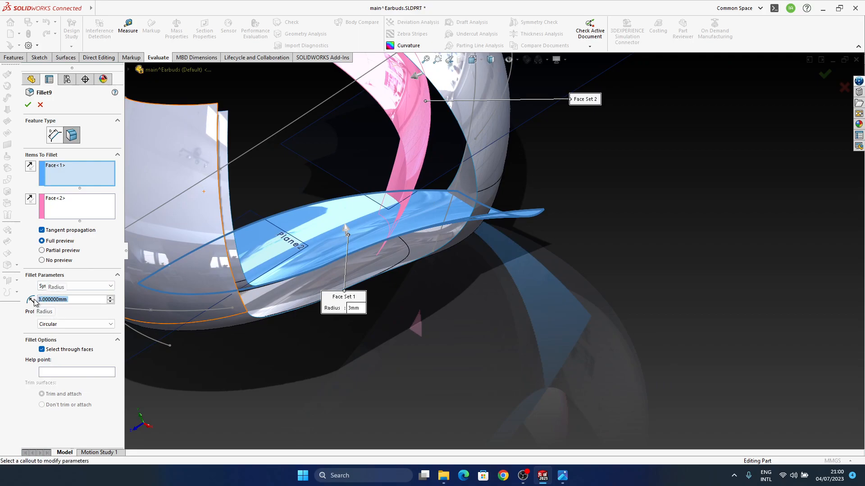
pyautogui.click(32, 108)
pyautogui.moveTo(362, 217); pyautogui.dragTo(379, 248, button='middle')
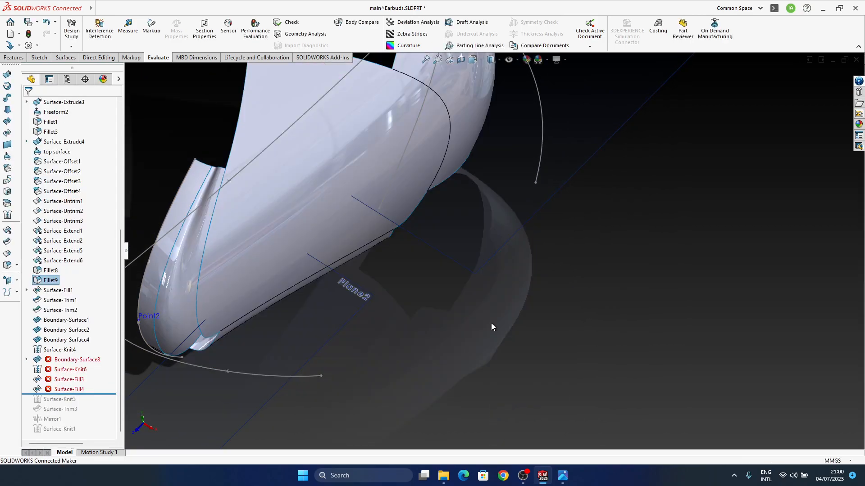
pyautogui.moveTo(418, 258); pyautogui.dragTo(391, 165, button='middle')
pyautogui.moveTo(425, 287); pyautogui.dragTo(413, 289, button='middle')
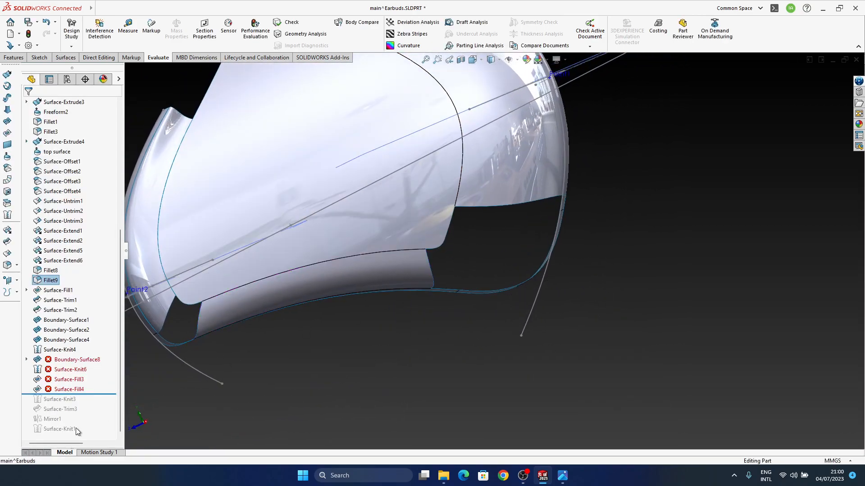
# Roll the model back to just before Fillet9 and highlight Surface-Extend6, Surface-Extend5 and Surface-Extend1 to examine where the surfaces meet
pyautogui.moveTo(92, 275); pyautogui.dragTo(91, 276)
pyautogui.moveTo(484, 230); pyautogui.dragTo(518, 320, button='middle')
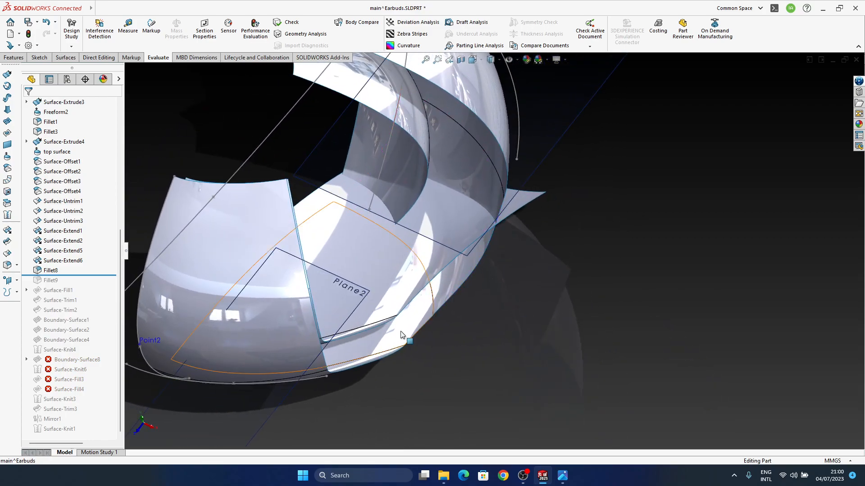
pyautogui.click(410, 197)
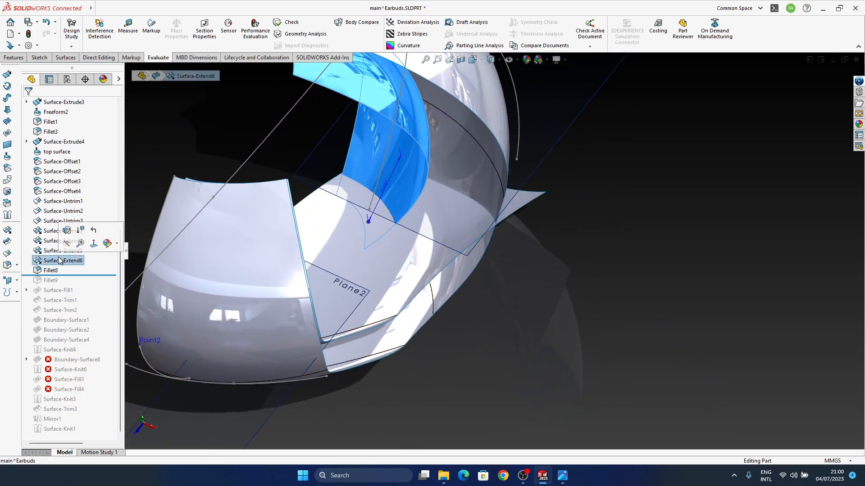
pyautogui.moveTo(393, 219); pyautogui.dragTo(465, 261, button='middle')
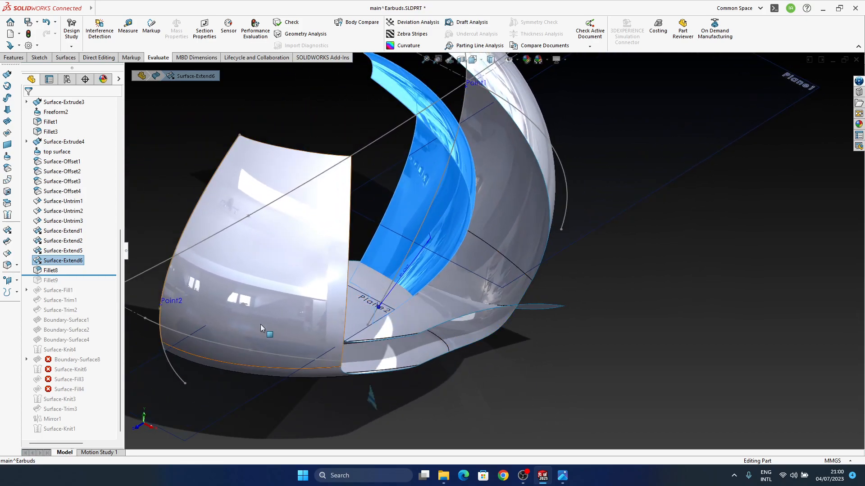
pyautogui.click(66, 252)
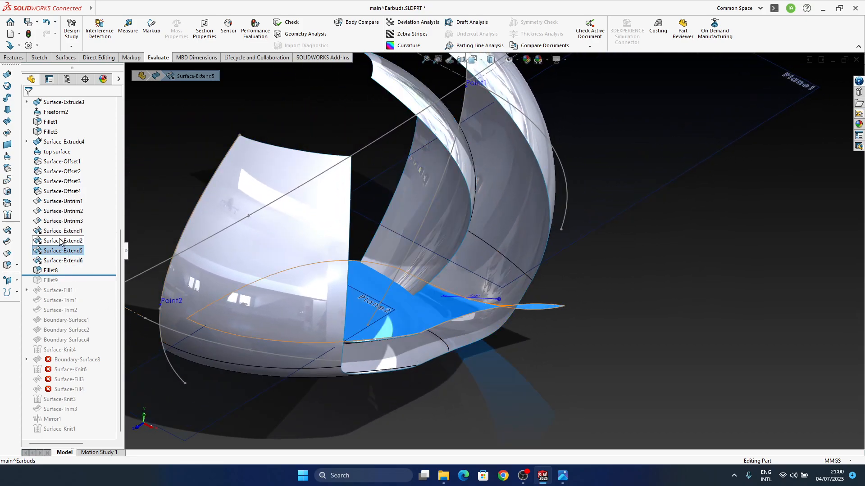
pyautogui.click(53, 231)
pyautogui.moveTo(493, 286); pyautogui.dragTo(473, 346, button='middle')
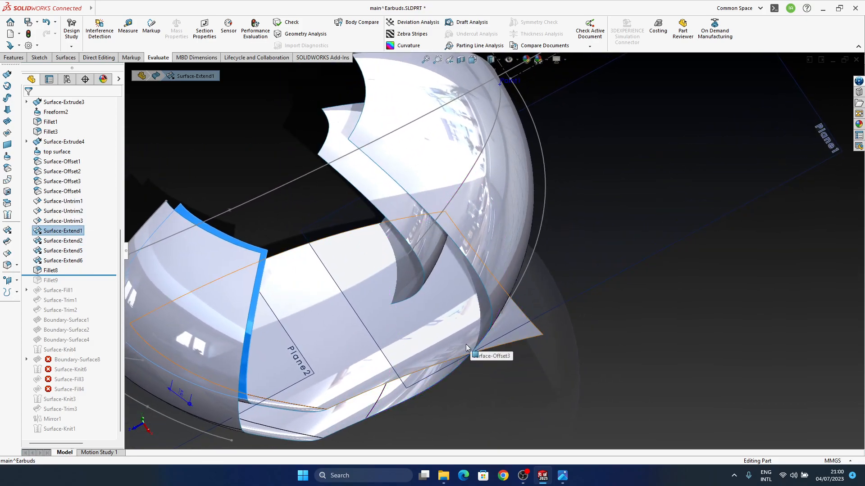
pyautogui.moveTo(466, 342); pyautogui.dragTo(546, 385, button='middle')
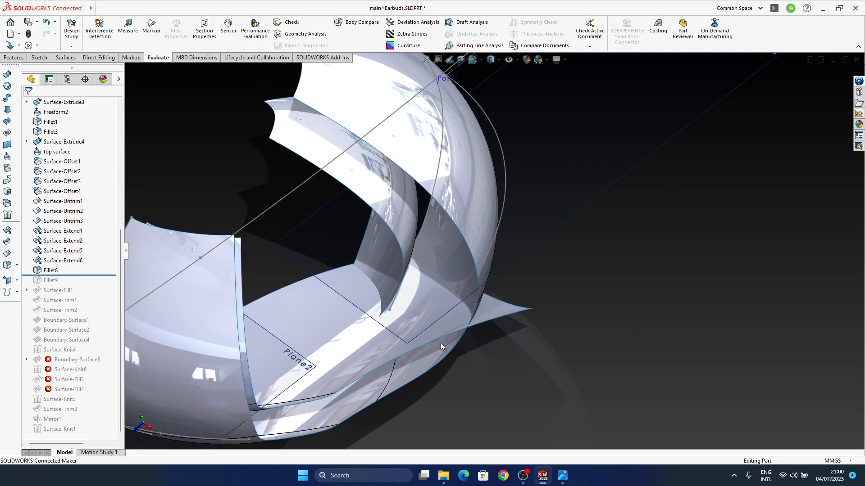
# Extend the lower edge of the inner side surface by a 6 mm distance, using the Same surface extension type
pyautogui.click(7, 231)
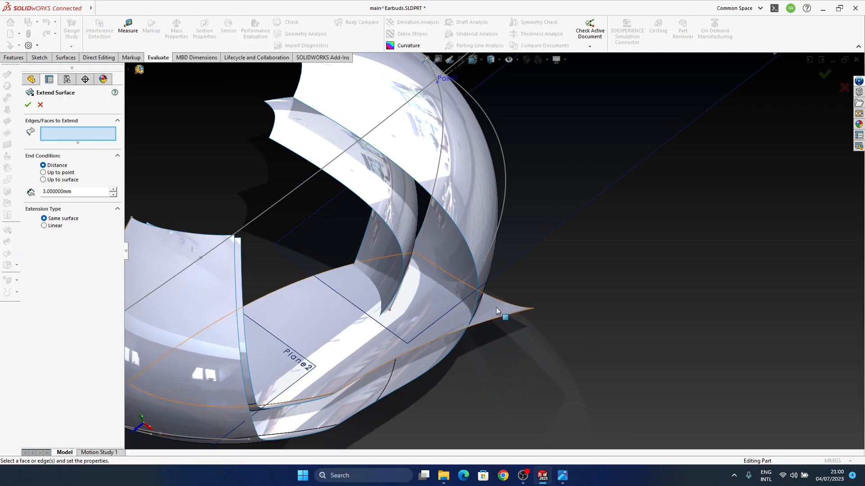
pyautogui.moveTo(402, 287); pyautogui.dragTo(408, 337, button='middle')
pyautogui.click(395, 296)
pyautogui.moveTo(432, 307); pyautogui.dragTo(394, 330, button='middle')
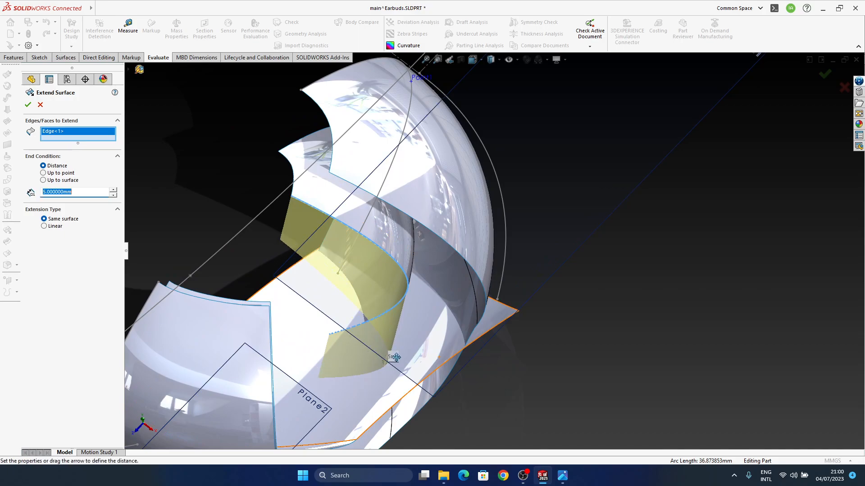
pyautogui.moveTo(404, 382); pyautogui.dragTo(469, 306, button='middle')
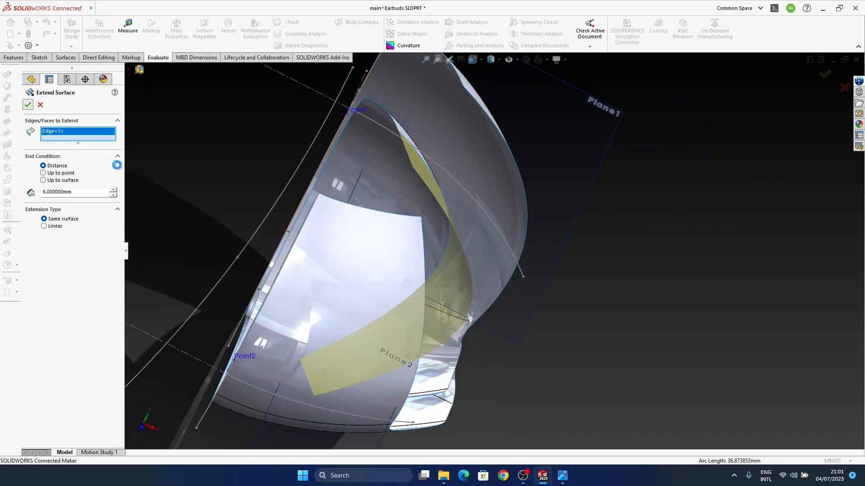
pyautogui.moveTo(442, 277); pyautogui.dragTo(369, 289, button='middle')
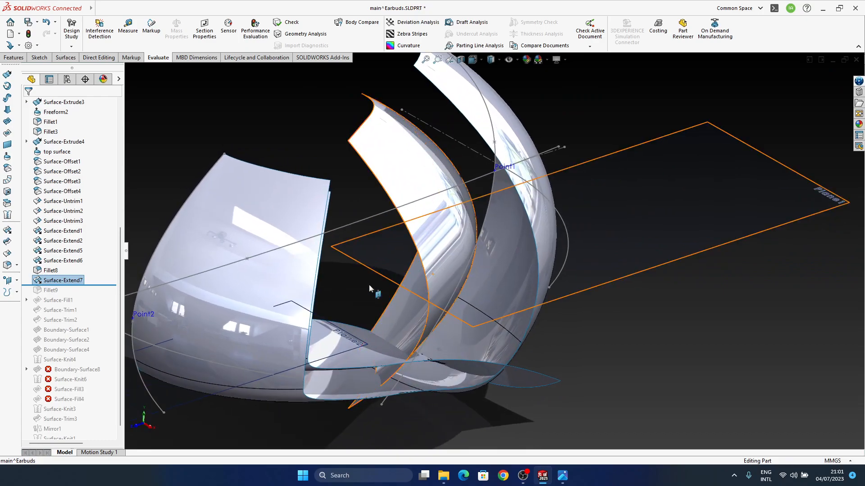
# Check the newly extended inner surface, and roll the model forward to just after Fillet9
pyautogui.rightClick(65, 281)
pyautogui.click(73, 268)
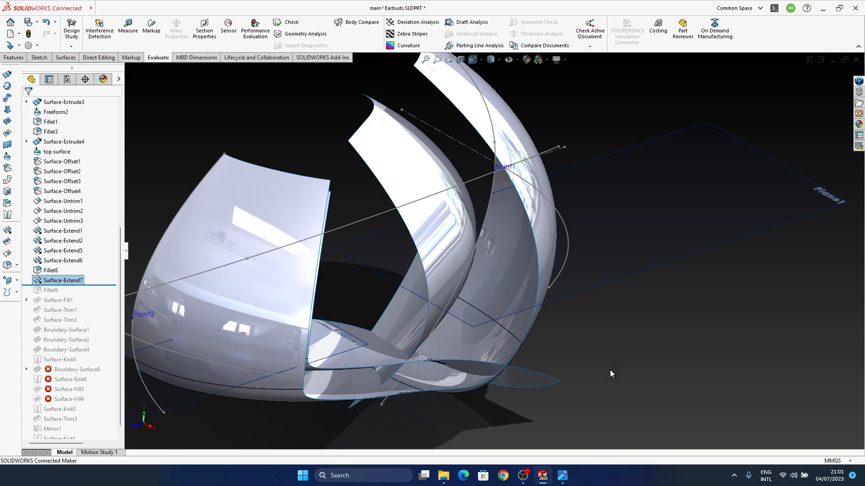
pyautogui.moveTo(482, 340); pyautogui.dragTo(475, 367, button='middle')
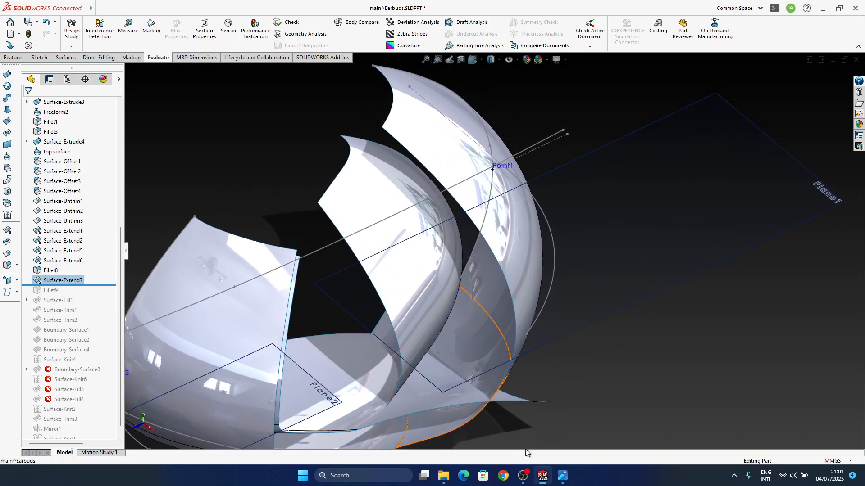
pyautogui.click(522, 478)
pyautogui.moveTo(478, 388); pyautogui.dragTo(451, 366, button='middle')
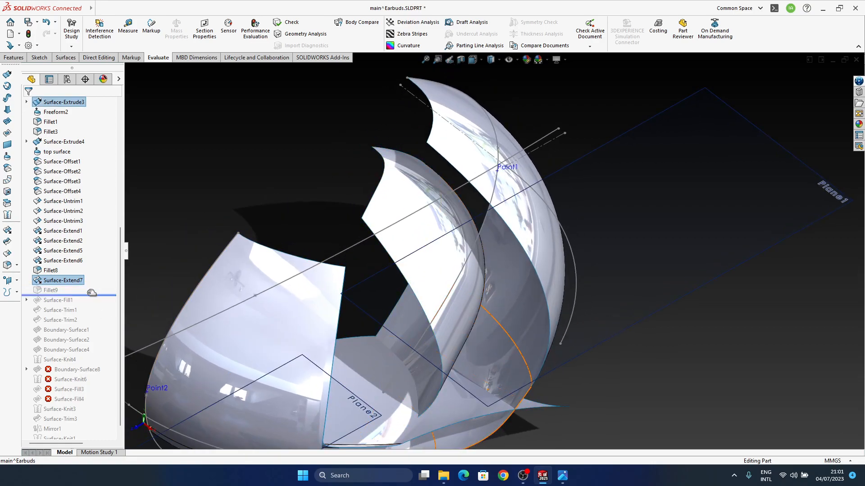
pyautogui.moveTo(87, 293); pyautogui.dragTo(88, 295)
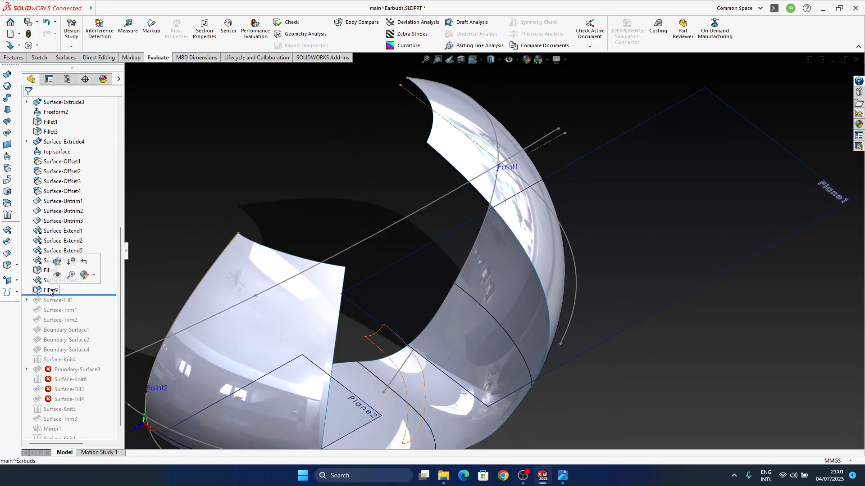
# Edit Fillet9 so that it keeps the opposite side of the inner side surface
pyautogui.click(51, 290)
pyautogui.click(68, 281)
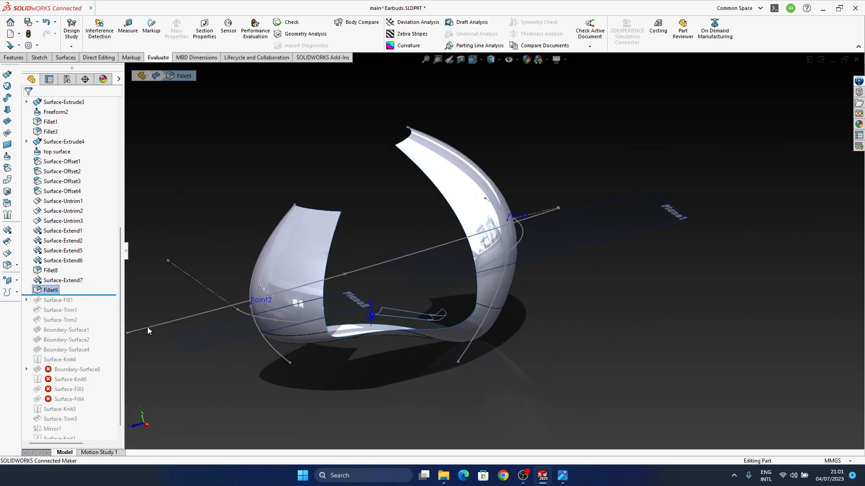
pyautogui.rightClick(51, 293)
pyautogui.rightClick(49, 294)
pyautogui.click(58, 252)
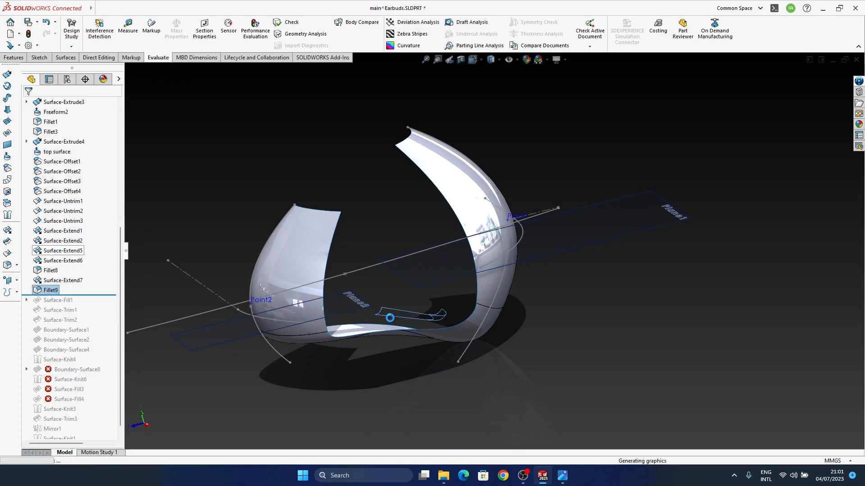
# Try a radius of 5 mm for Fillet9
pyautogui.click(54, 292)
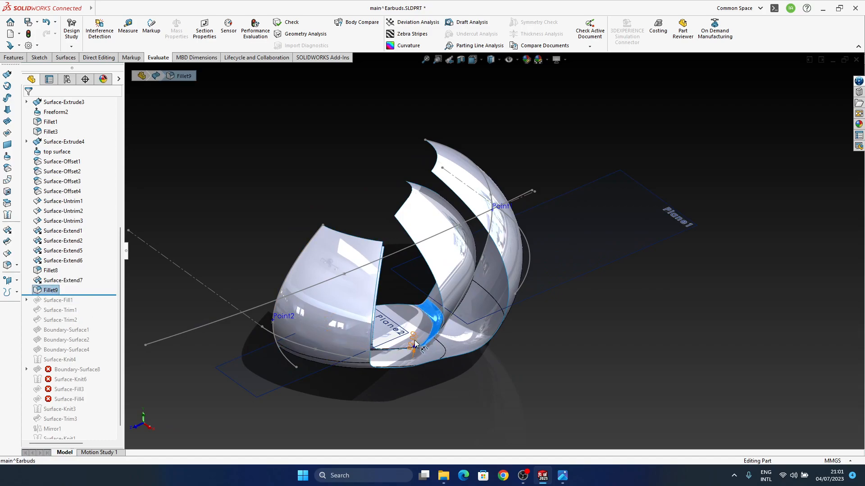
pyautogui.write('5')
pyautogui.press('Return')
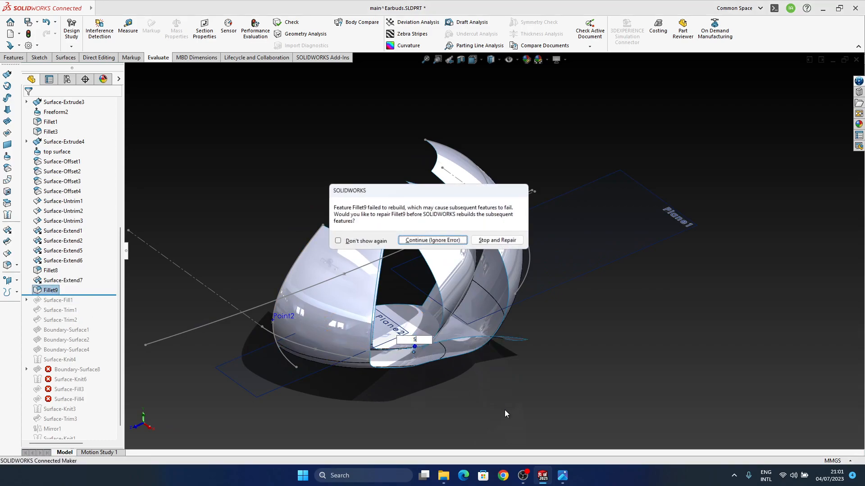
pyautogui.press('Return')
pyautogui.moveTo(479, 328); pyautogui.dragTo(487, 355, button='middle')
# Delete Fillet9 without deleting its dependent child features
pyautogui.click(64, 282)
pyautogui.click(62, 293)
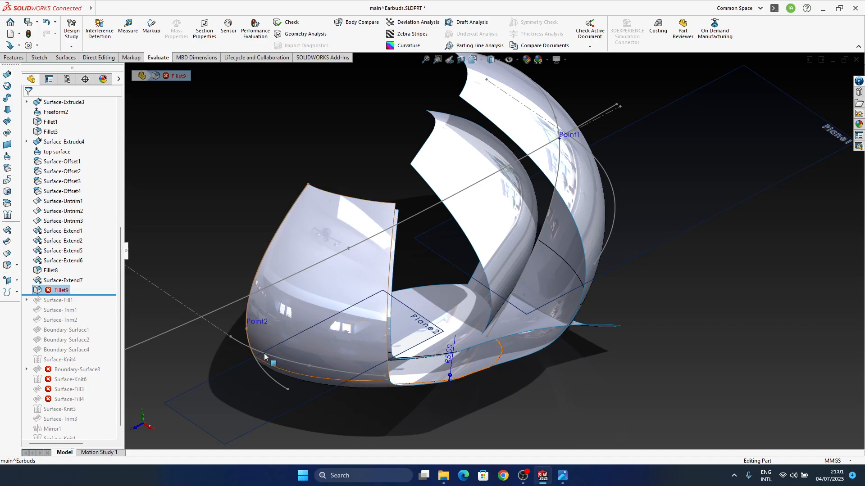
pyautogui.click(66, 282)
pyautogui.click(66, 290)
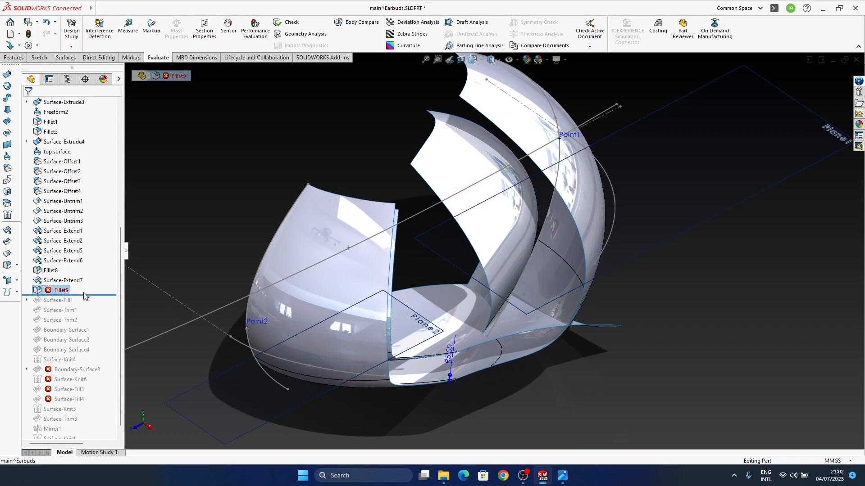
pyautogui.press('Delete')
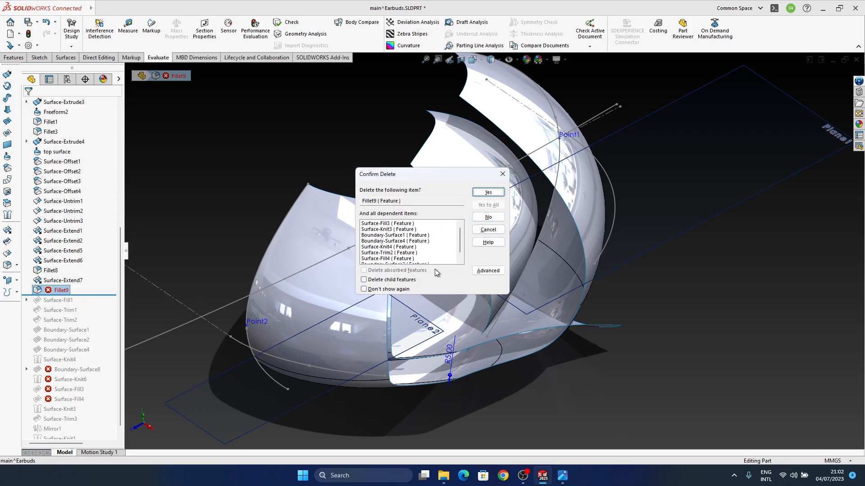
pyautogui.click(494, 194)
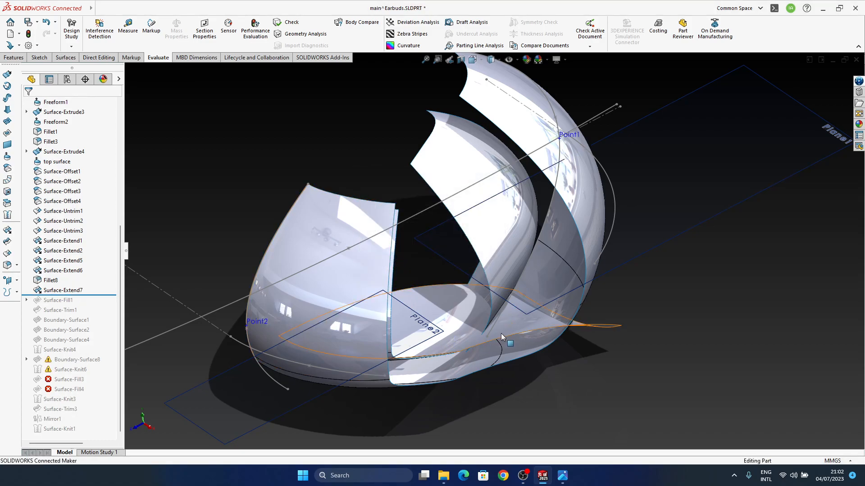
# Set up a Mutual surface trim between Fillet8 and Surface-Extend7, and clear the pieces chosen for removal
pyautogui.moveTo(508, 318); pyautogui.dragTo(657, 379, button='middle')
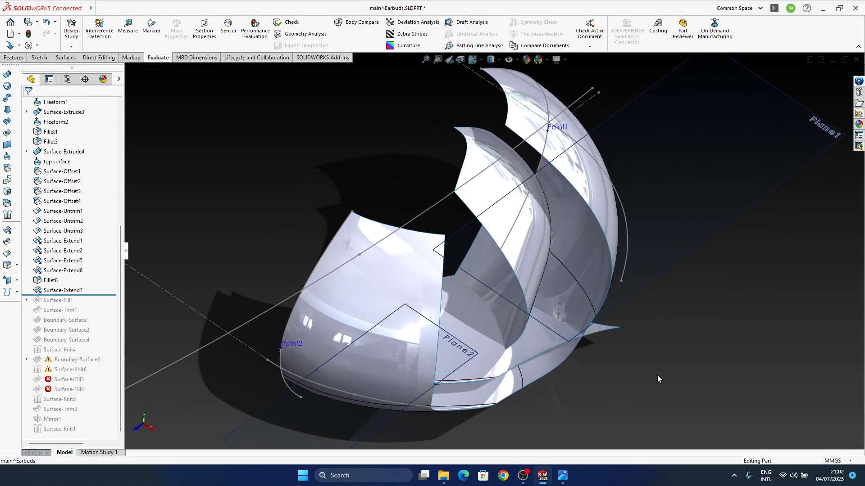
pyautogui.click(8, 241)
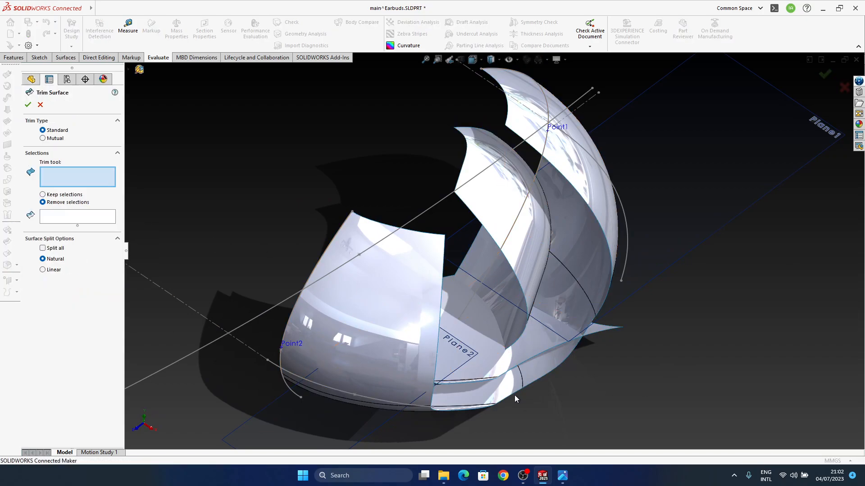
pyautogui.click(528, 350)
pyautogui.click(500, 316)
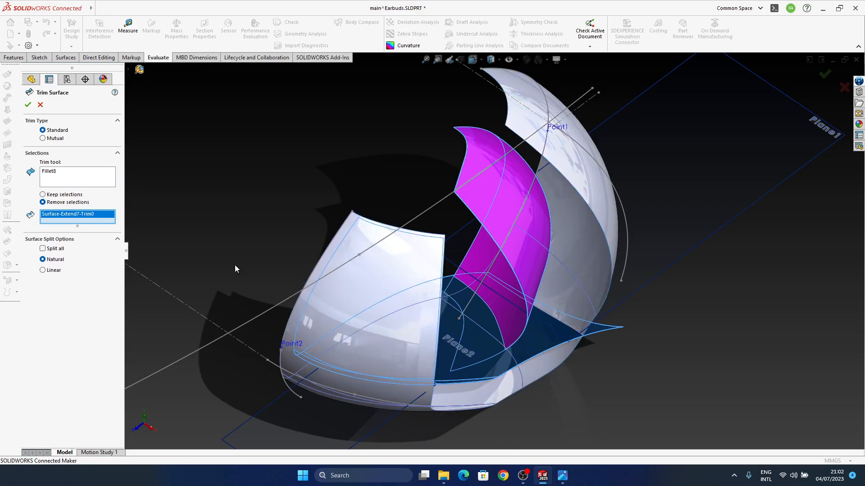
pyautogui.click(44, 139)
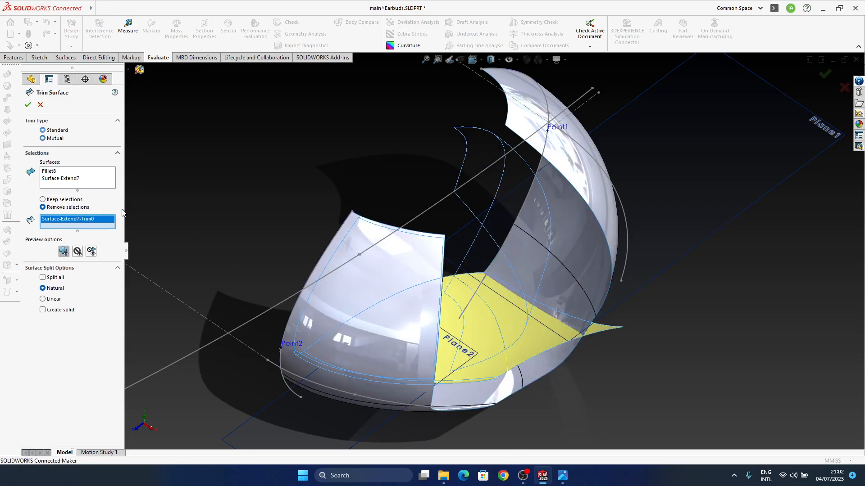
pyautogui.rightClick(70, 222)
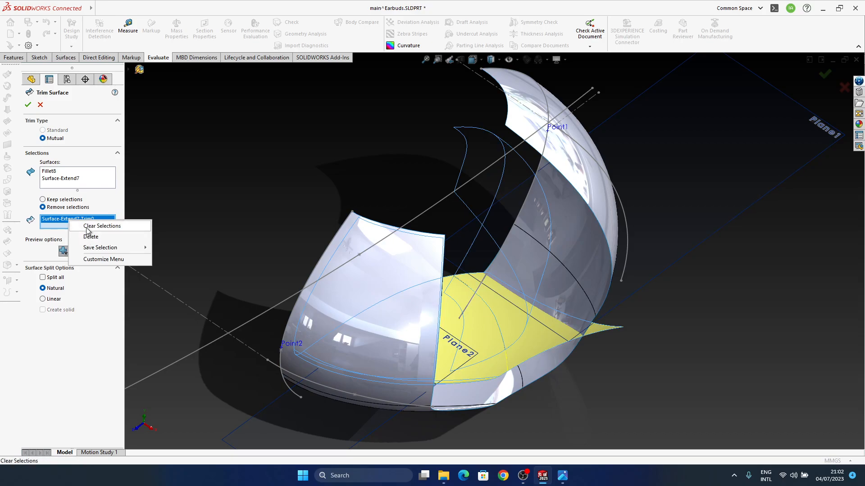
pyautogui.click(88, 226)
# Choose the overhanging pieces Fillet8-Trim1 and Surface-Extend7-Trim1 for removal and apply the mutual trim
pyautogui.moveTo(450, 292); pyautogui.dragTo(518, 324, button='middle')
pyautogui.click(542, 340)
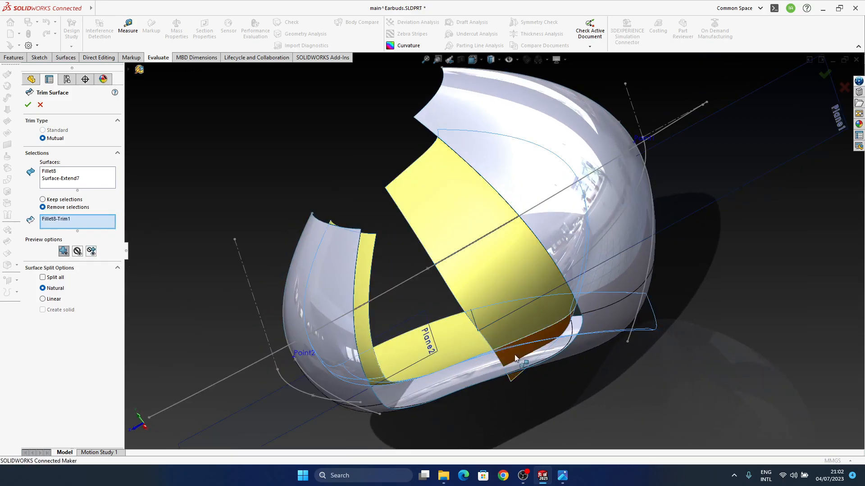
pyautogui.click(520, 360)
pyautogui.moveTo(521, 360); pyautogui.dragTo(737, 339, button='middle')
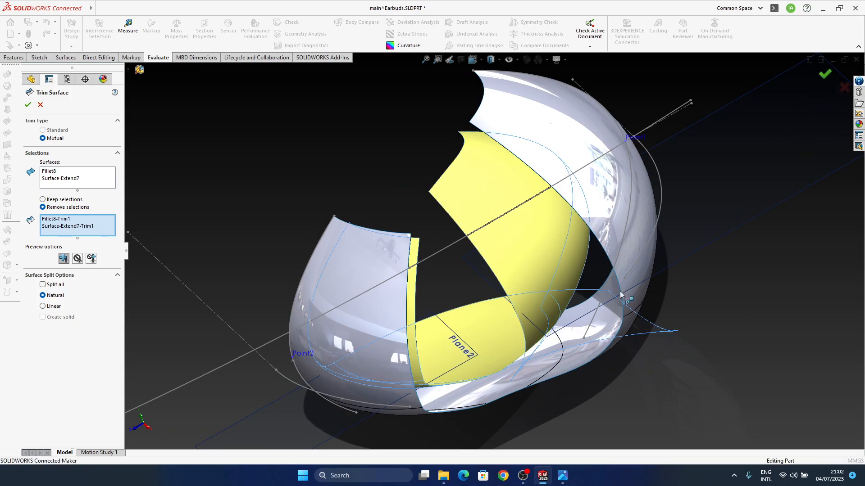
pyautogui.press('Return')
# Start a constant-size fillet on the trimmed edge where the inner side surface meets the lower surface
pyautogui.moveTo(536, 353); pyautogui.dragTo(436, 298, button='middle')
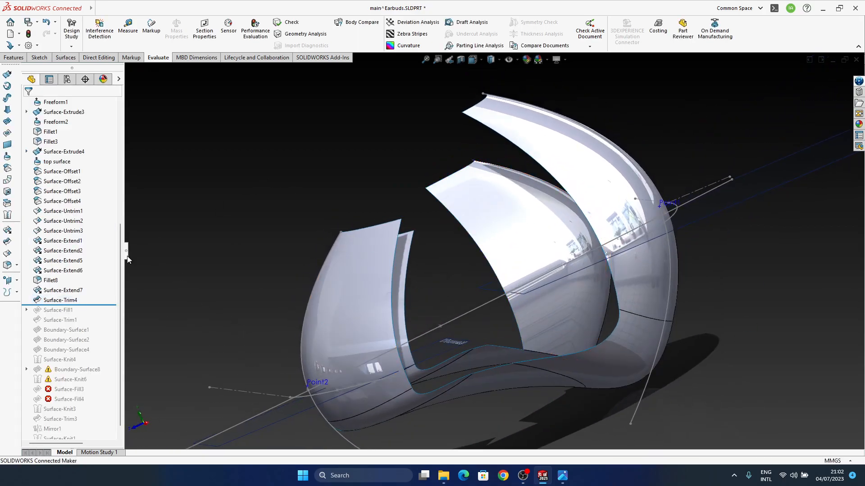
pyautogui.click(7, 259)
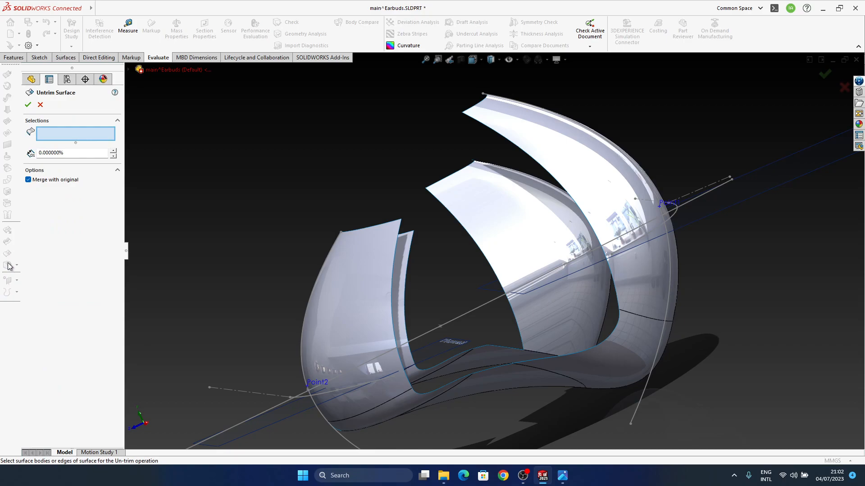
pyautogui.press('Escape')
pyautogui.click(8, 265)
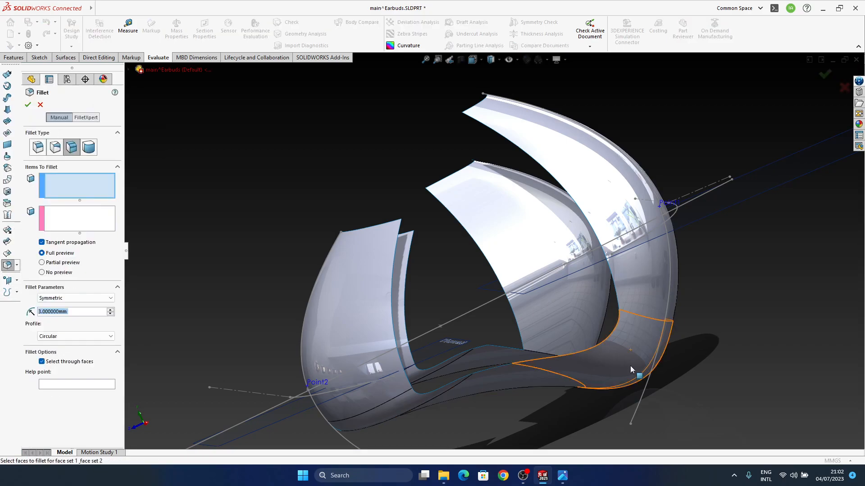
pyautogui.moveTo(535, 328); pyautogui.dragTo(524, 360, button='middle')
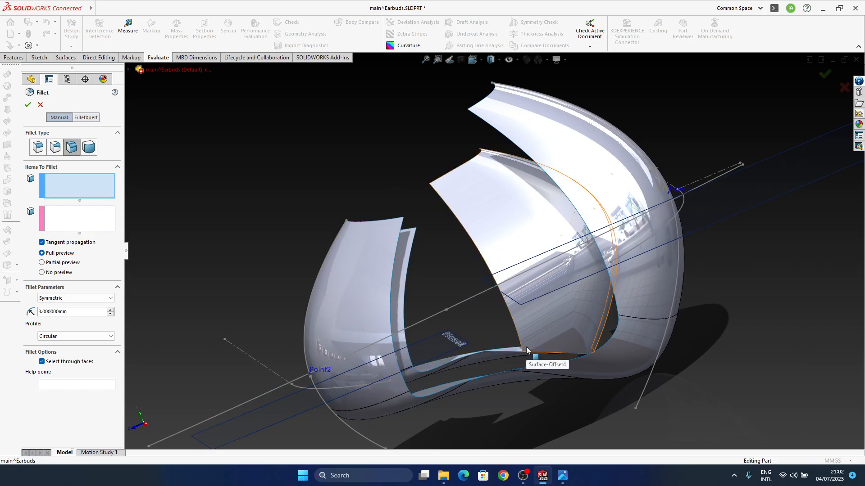
pyautogui.click(38, 147)
pyautogui.moveTo(587, 417); pyautogui.dragTo(443, 382, button='middle')
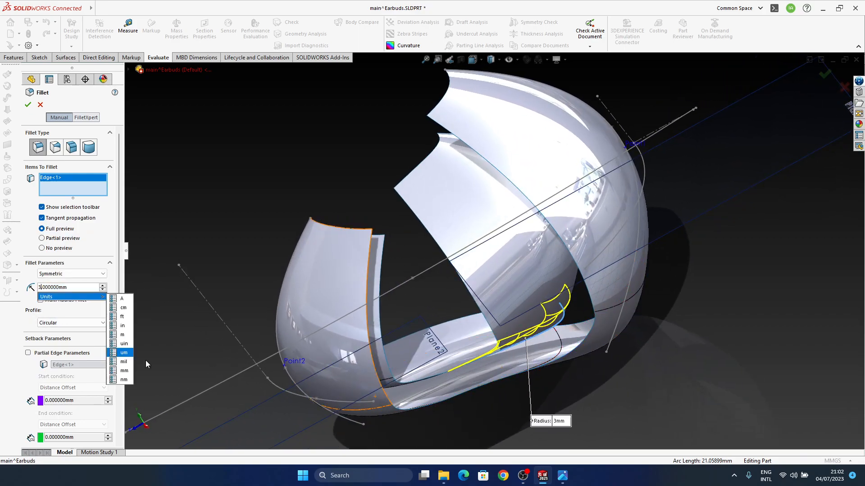
# Set the edge fillet's radius to 5 mm with a Curvature Continuous profile and create the fillet
pyautogui.press('BackSpace')
pyautogui.write('5')
pyautogui.moveTo(511, 263); pyautogui.dragTo(521, 325, button='middle')
pyautogui.click(26, 108)
pyautogui.moveTo(405, 310); pyautogui.dragTo(464, 359, button='middle')
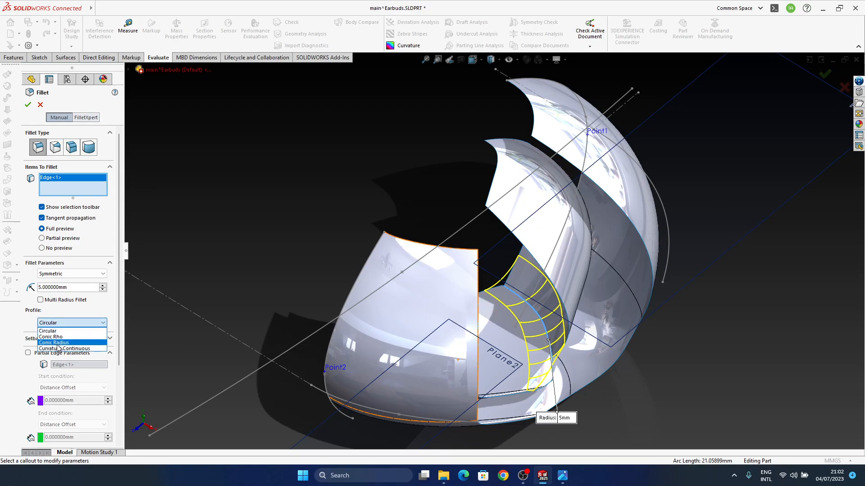
pyautogui.click(69, 349)
pyautogui.moveTo(590, 382); pyautogui.dragTo(477, 302, button='middle')
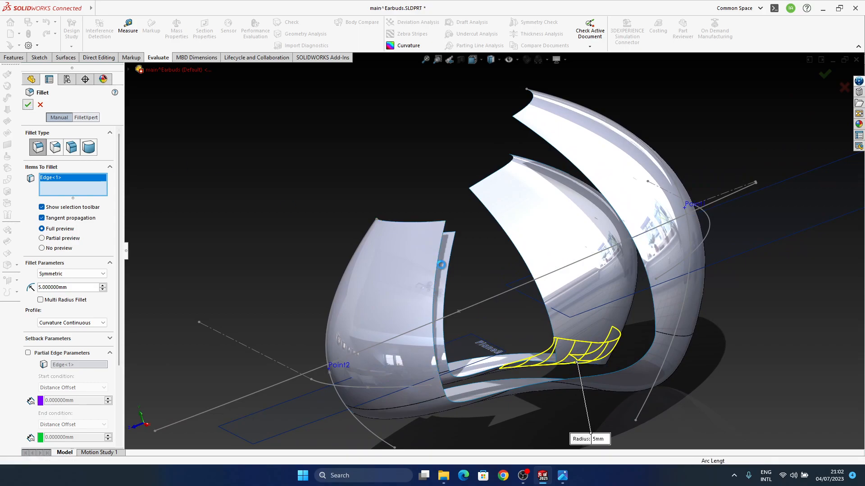
pyautogui.moveTo(543, 355)
pyautogui.mouseDown(button='middle')
pyautogui.moveTo(589, 409)
pyautogui.moveTo(594, 439)
pyautogui.moveTo(578, 394)
pyautogui.moveTo(590, 355)
pyautogui.moveTo(530, 339)
pyautogui.moveTo(537, 339)
pyautogui.mouseUp(button='middle')
pyautogui.moveTo(650, 370); pyautogui.dragTo(505, 337, button='middle')
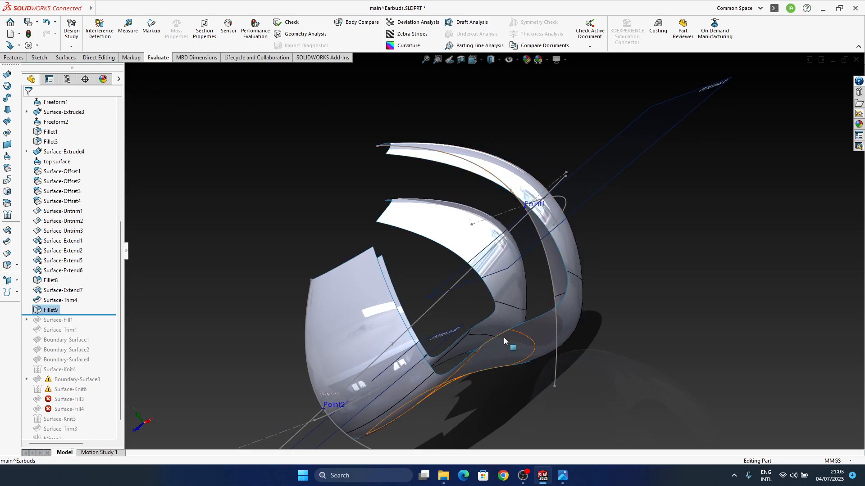
# Examine the inner side surface Surface-Offset4 and how it meets the newly filleted lower surface
pyautogui.click(515, 297)
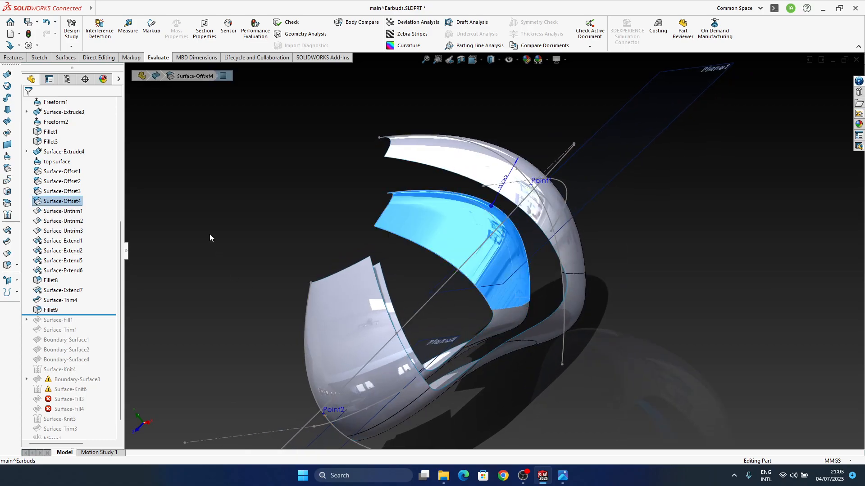
pyautogui.rightClick(70, 205)
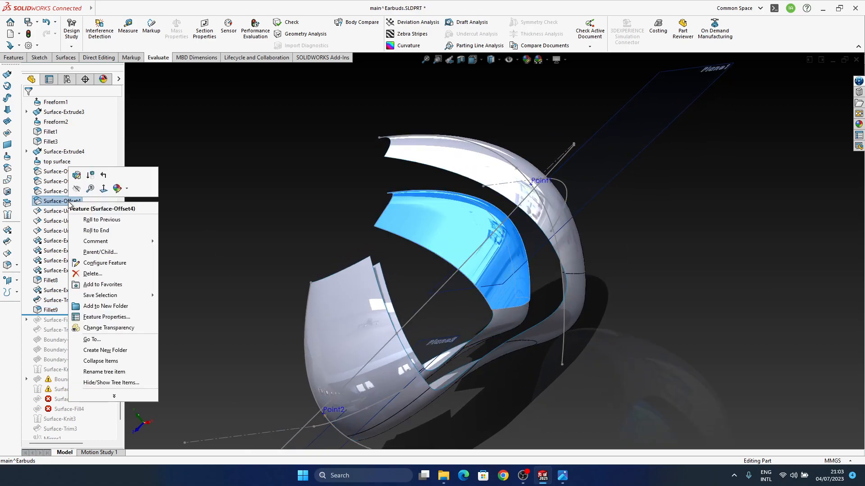
pyautogui.click(227, 179)
pyautogui.click(509, 279)
pyautogui.moveTo(508, 279); pyautogui.dragTo(569, 232, button='middle')
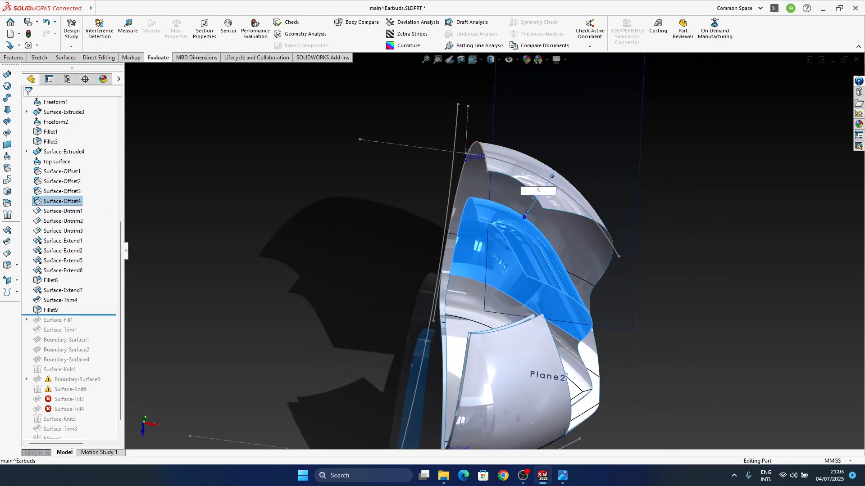
pyautogui.moveTo(673, 318); pyautogui.dragTo(637, 360, button='middle')
pyautogui.keyDown('ctrl'); pyautogui.moveTo(611, 312); pyautogui.dragTo(511, 280, button='middle'); pyautogui.keyUp('ctrl')
pyautogui.moveTo(611, 317); pyautogui.dragTo(561, 316, button='middle')
pyautogui.click(693, 371)
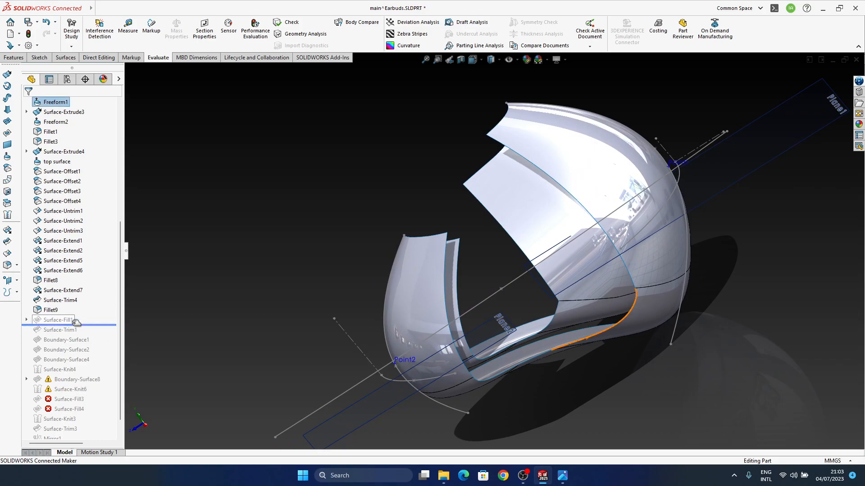
# Roll the feature history forward to include Surface-Fill1 and Surface-Trim1
pyautogui.moveTo(555, 309); pyautogui.dragTo(447, 341, button='middle')
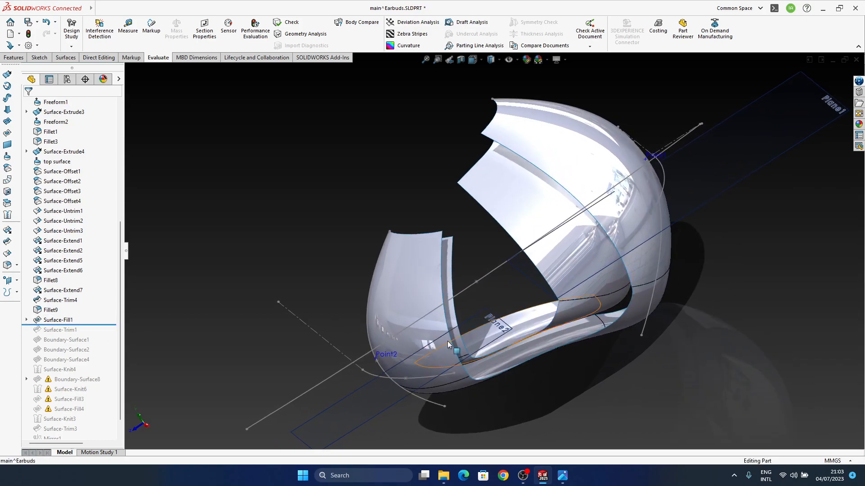
pyautogui.click(46, 320)
pyautogui.moveTo(526, 293); pyautogui.dragTo(571, 221, button='middle')
pyautogui.moveTo(520, 263); pyautogui.dragTo(435, 274, button='middle')
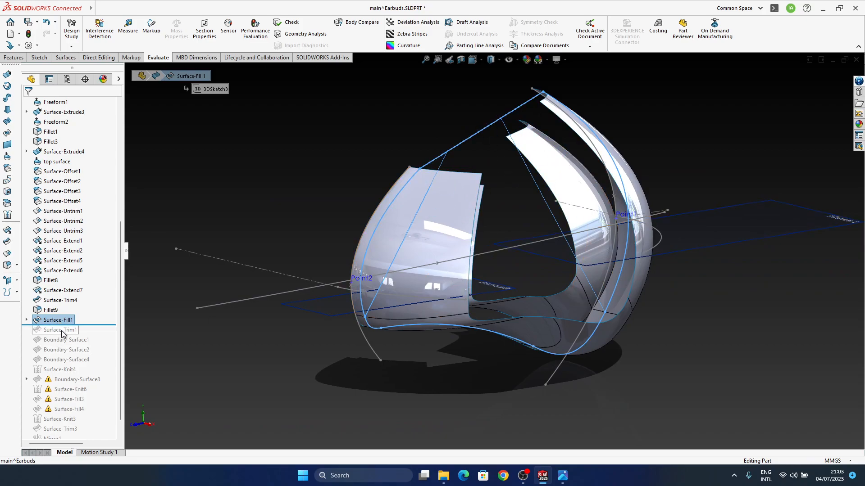
pyautogui.moveTo(72, 333); pyautogui.dragTo(72, 335)
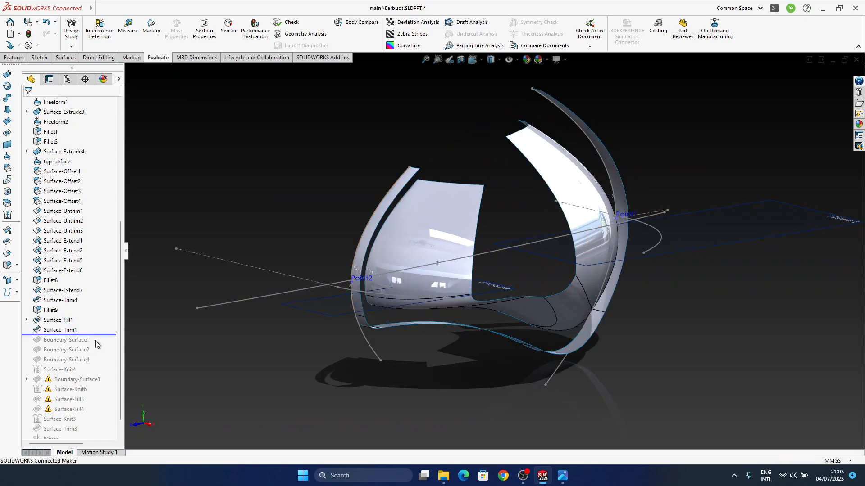
pyautogui.moveTo(468, 281)
pyautogui.mouseDown(button='middle')
pyautogui.moveTo(468, 302)
pyautogui.moveTo(468, 273)
pyautogui.mouseUp(button='middle')
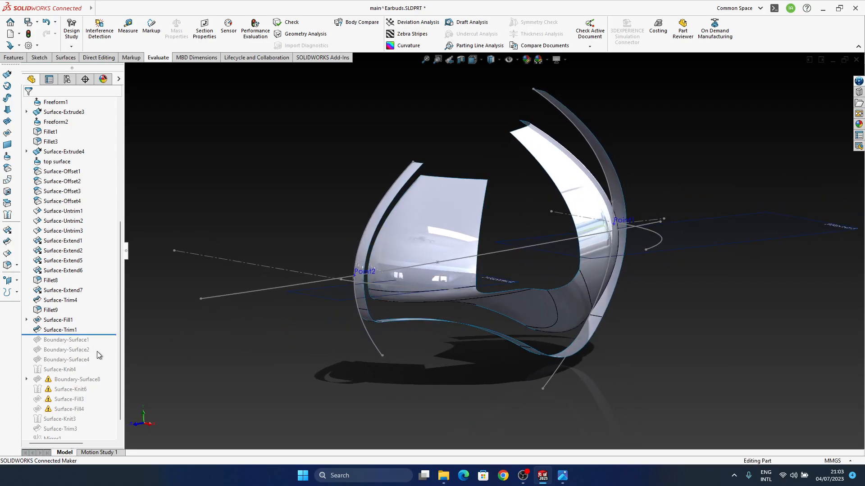
pyautogui.moveTo(498, 303); pyautogui.dragTo(478, 281, button='middle')
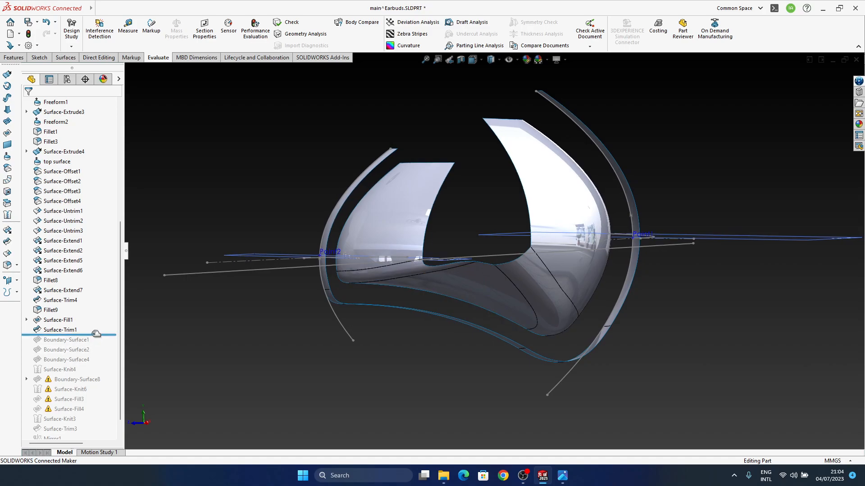
# Check Surface-Trim1 and Surface-Fill1 as sources for the failed Boundary-Surface1, and roll the history back to just before that boundary surface
pyautogui.click(70, 341)
pyautogui.click(57, 332)
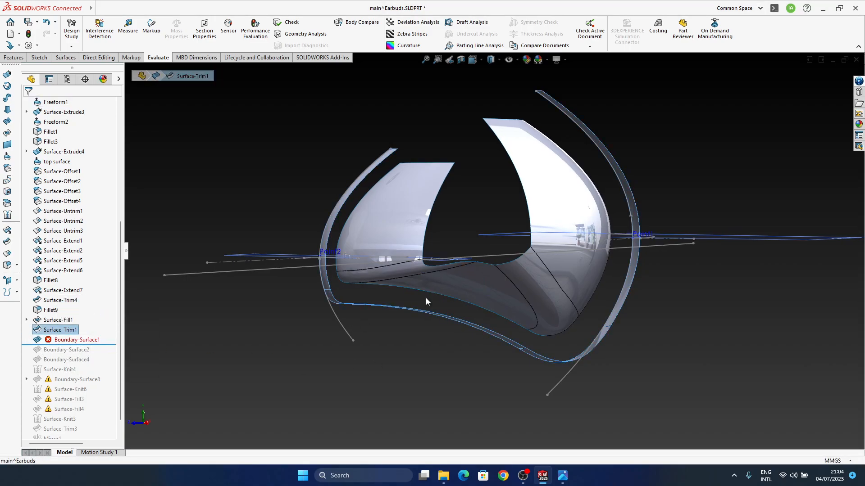
pyautogui.moveTo(363, 321); pyautogui.dragTo(467, 314, button='middle')
pyautogui.click(61, 321)
pyautogui.moveTo(521, 253); pyautogui.dragTo(504, 229, button='middle')
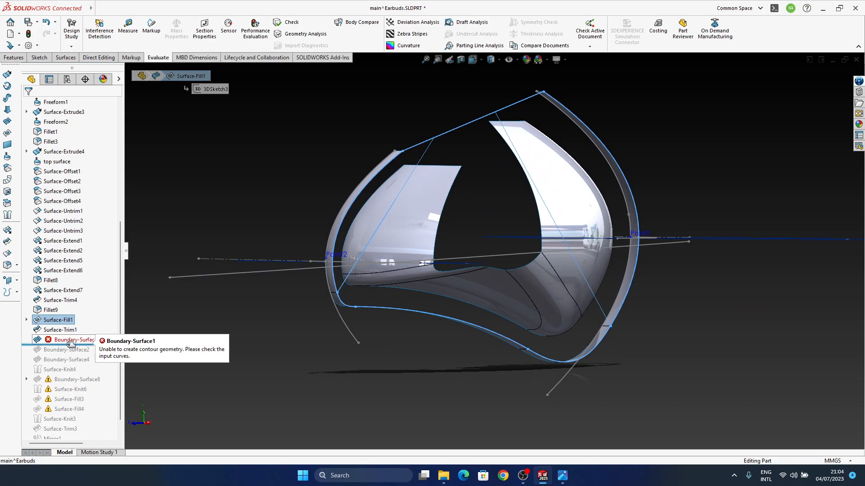
pyautogui.moveTo(77, 335); pyautogui.dragTo(78, 336)
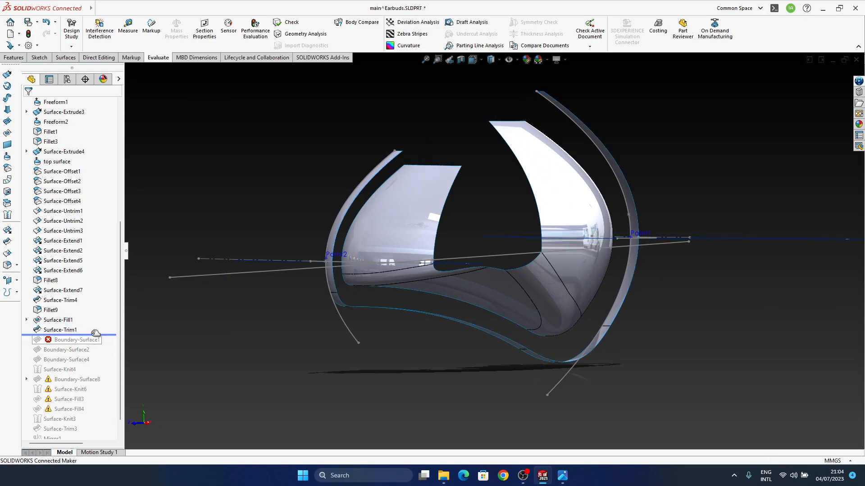
# Look through Surface-Extrude4, Fillet3 and the side original surface to find the surface suitable for trimming
pyautogui.click(58, 153)
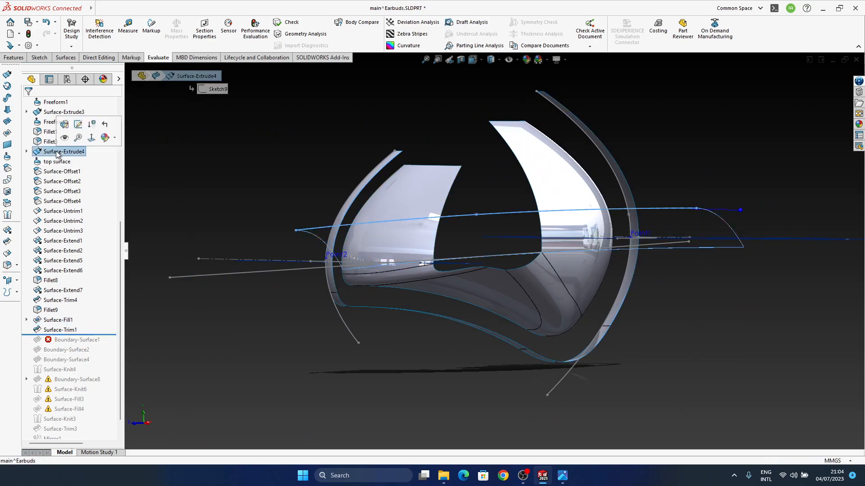
pyautogui.click(50, 143)
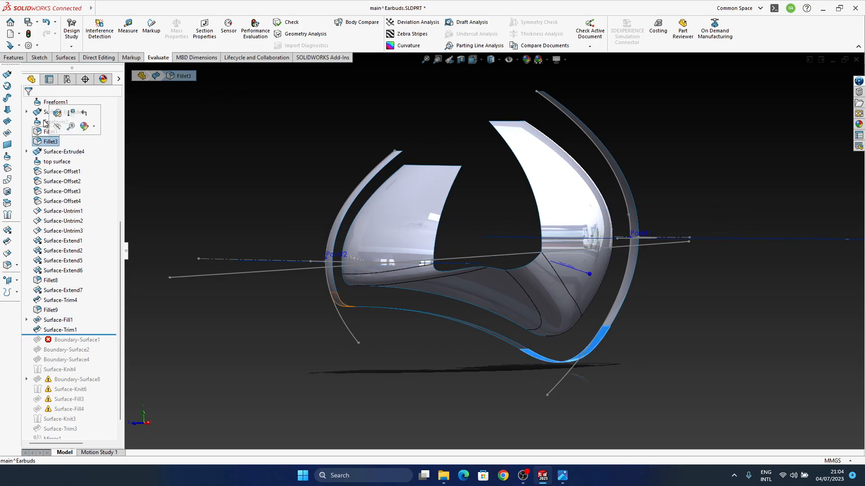
pyautogui.scroll(4, 47, 135)
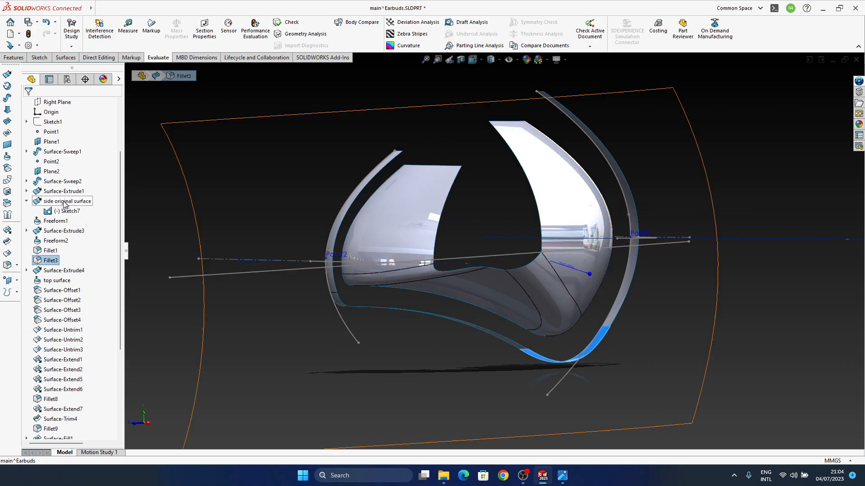
pyautogui.click(67, 203)
pyautogui.moveTo(494, 277); pyautogui.dragTo(475, 243, button='middle')
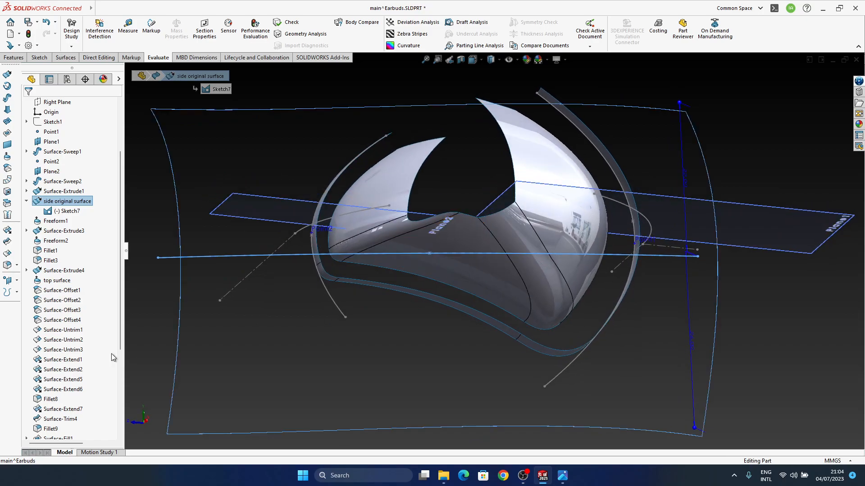
pyautogui.scroll(-3, 100, 358)
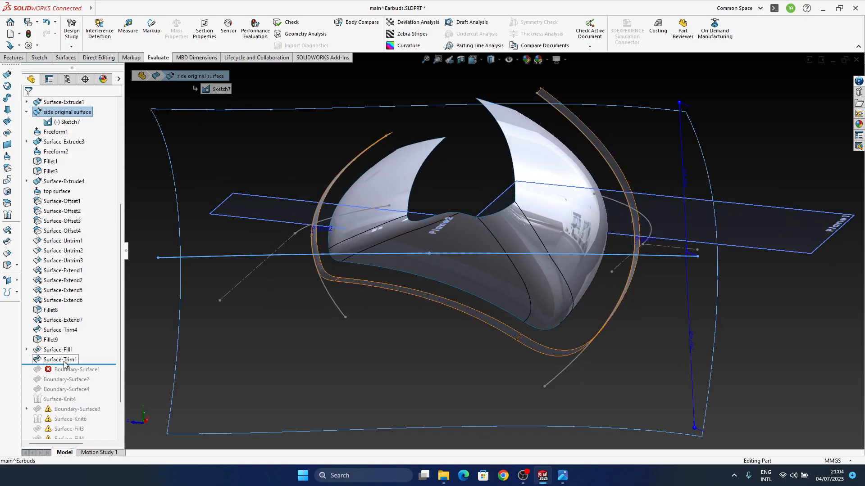
pyautogui.moveTo(519, 262); pyautogui.dragTo(527, 293, button='middle')
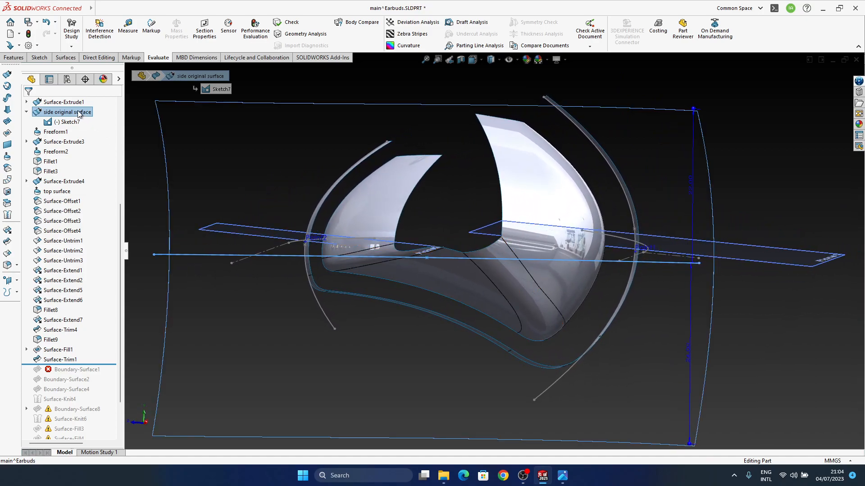
# Show the hidden Freeform1 surface body around the inner earbud shell
pyautogui.click(62, 133)
pyautogui.click(68, 122)
pyautogui.moveTo(519, 275); pyautogui.dragTo(543, 131, button='middle')
pyautogui.moveTo(366, 296); pyautogui.dragTo(352, 230, button='middle')
pyautogui.moveTo(400, 291); pyautogui.dragTo(371, 355, button='middle')
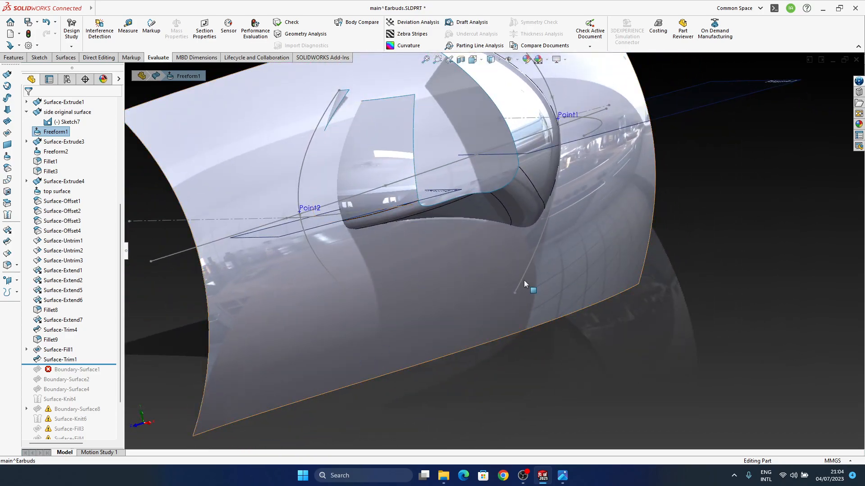
pyautogui.click(779, 294)
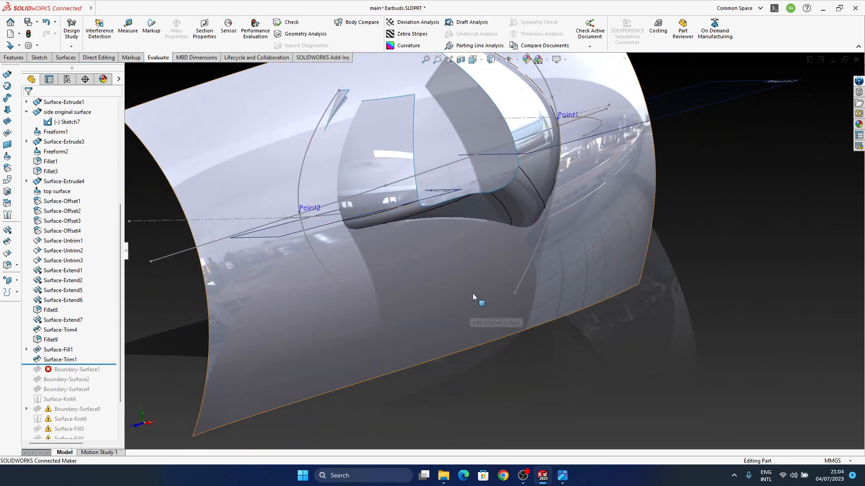
# Examine how the Freeform1 side surface intersects the inner shell, and identify Surface-Trim1, Surface-Trim4 and Surface-Extend7
pyautogui.moveTo(522, 231); pyautogui.dragTo(532, 268, button='middle')
pyautogui.click(370, 263)
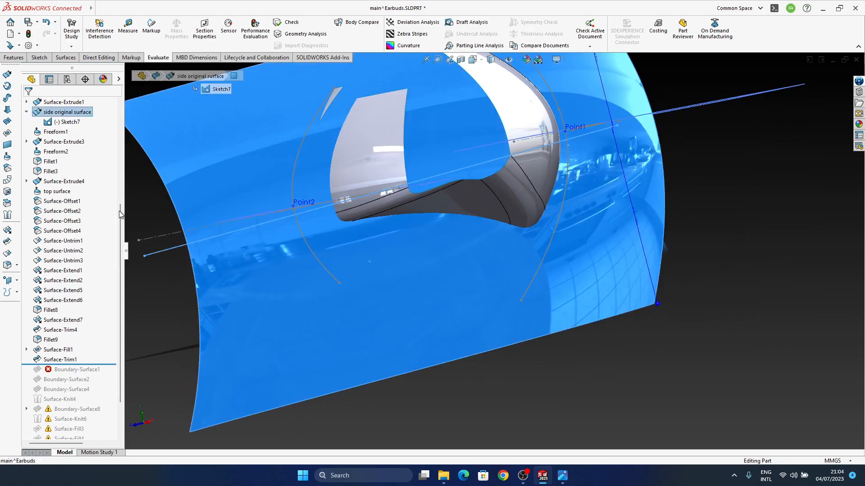
pyautogui.click(65, 133)
pyautogui.moveTo(363, 243); pyautogui.dragTo(343, 213, button='middle')
pyautogui.click(580, 384)
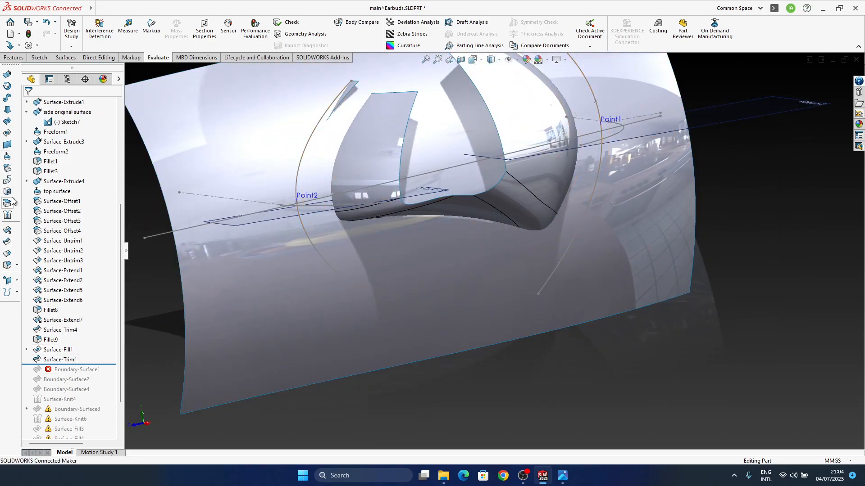
pyautogui.click(62, 359)
pyautogui.moveTo(397, 218); pyautogui.dragTo(409, 165, button='middle')
pyautogui.click(112, 346)
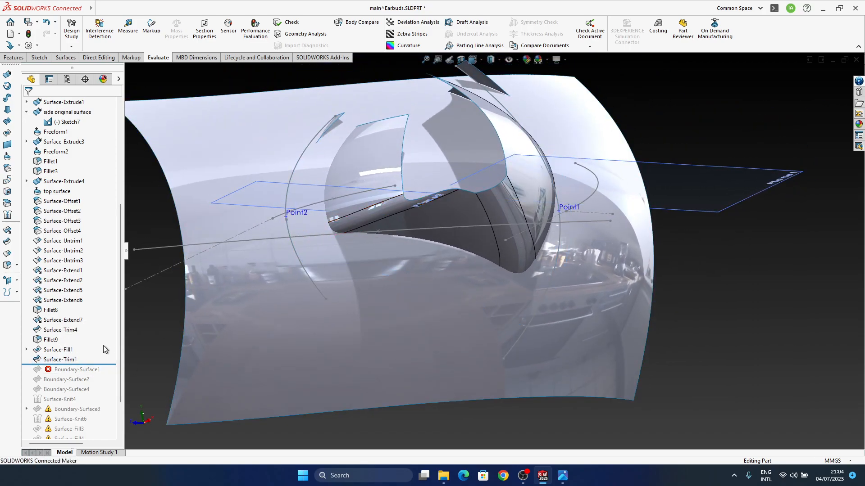
pyautogui.click(62, 330)
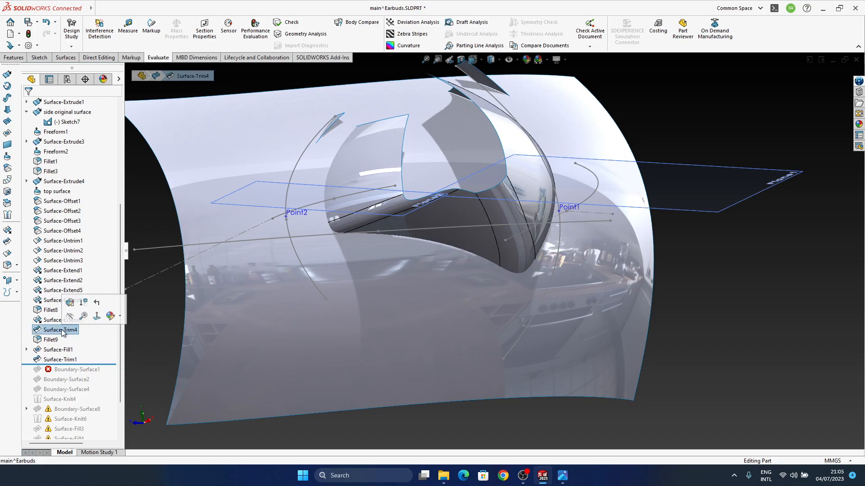
pyautogui.click(46, 320)
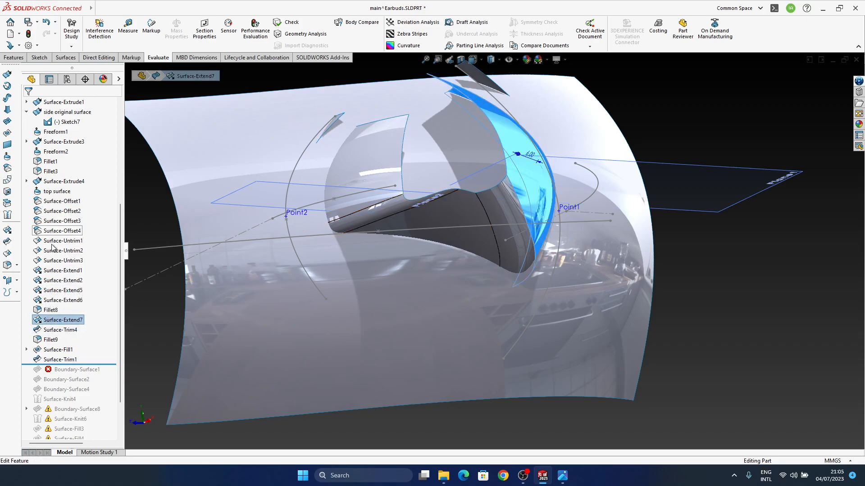
pyautogui.click(435, 417)
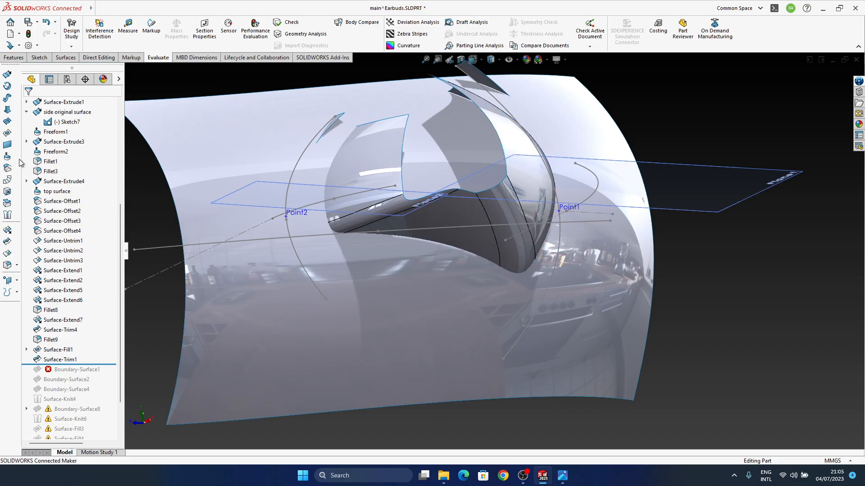
# Create a Standard surface trim with Fillet9 as the trim tool, removing the outer piece Freeform1-Trim1
pyautogui.click(8, 243)
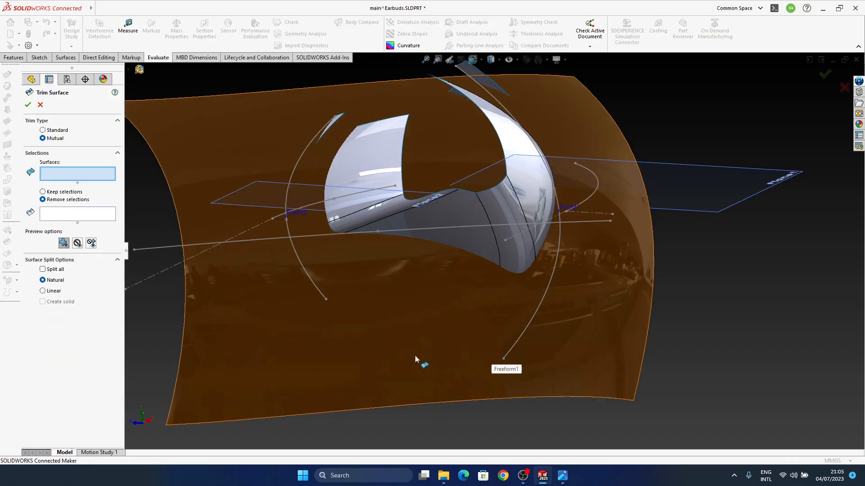
pyautogui.click(49, 134)
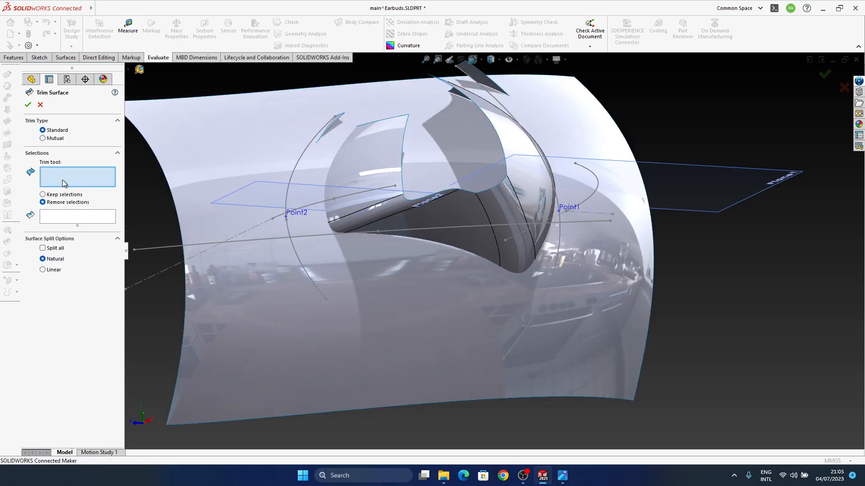
pyautogui.click(457, 231)
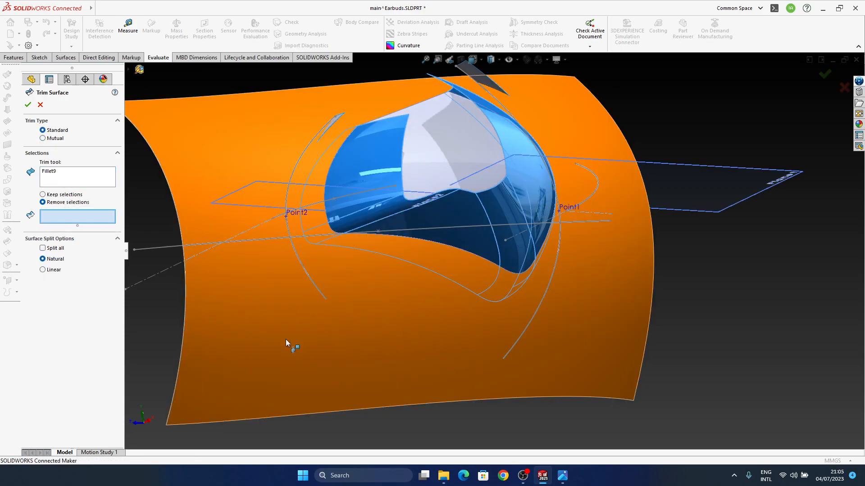
pyautogui.click(329, 308)
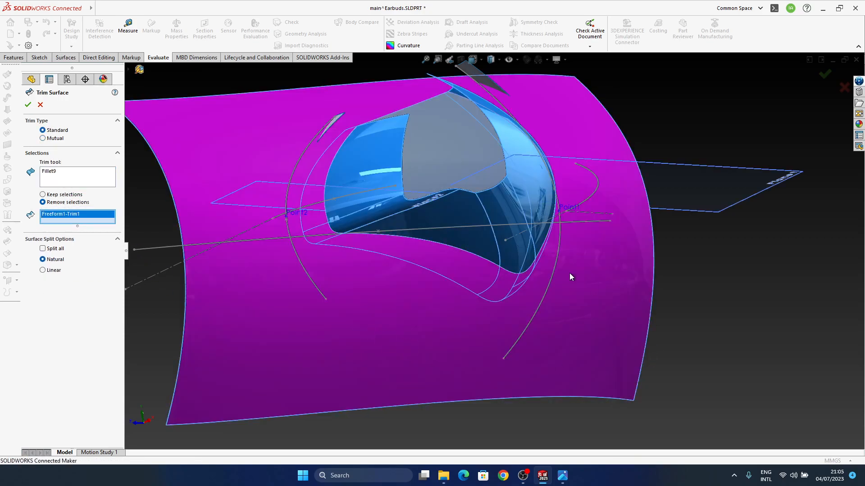
pyautogui.click(825, 74)
pyautogui.moveTo(477, 248); pyautogui.dragTo(507, 258, button='middle')
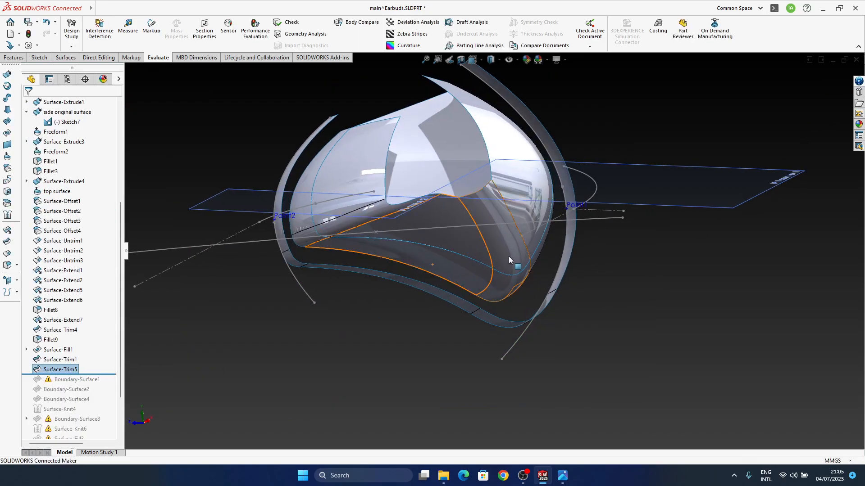
# Hide the Fillet9 surface body that served as the trim tool
pyautogui.rightClick(49, 341)
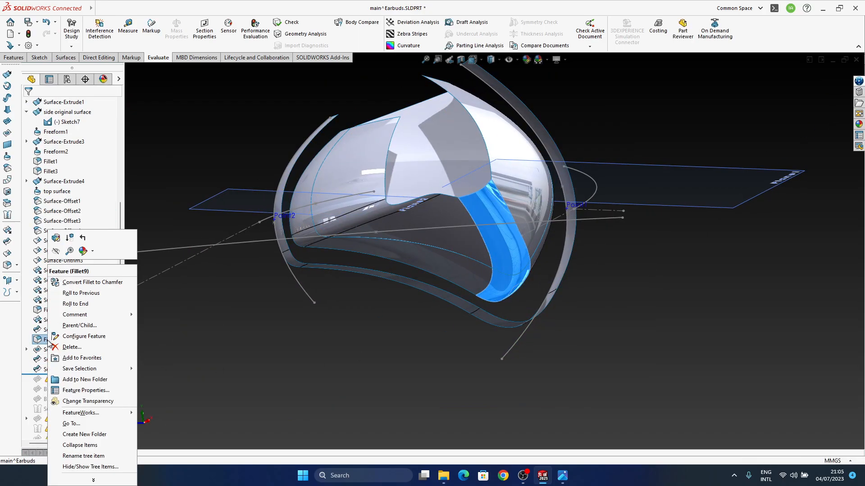
pyautogui.click(56, 251)
pyautogui.moveTo(498, 198); pyautogui.dragTo(464, 288, button='middle')
# Roll the model forward through Boundary-Surface1 and replace its missing Direction 1 edge with the long lower edge of the trimmed side surface
pyautogui.scroll(-2, 89, 314)
pyautogui.moveTo(89, 314); pyautogui.dragTo(90, 325)
pyautogui.click(78, 323)
pyautogui.click(83, 303)
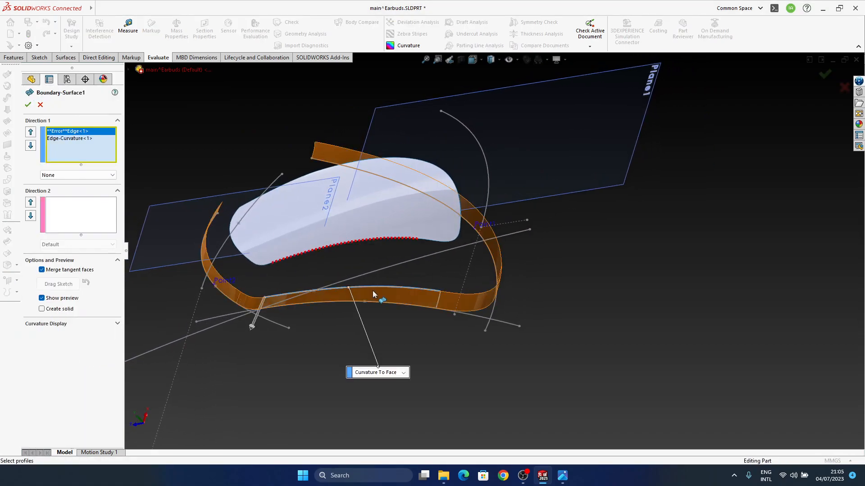
pyautogui.moveTo(413, 270); pyautogui.dragTo(386, 277, button='middle')
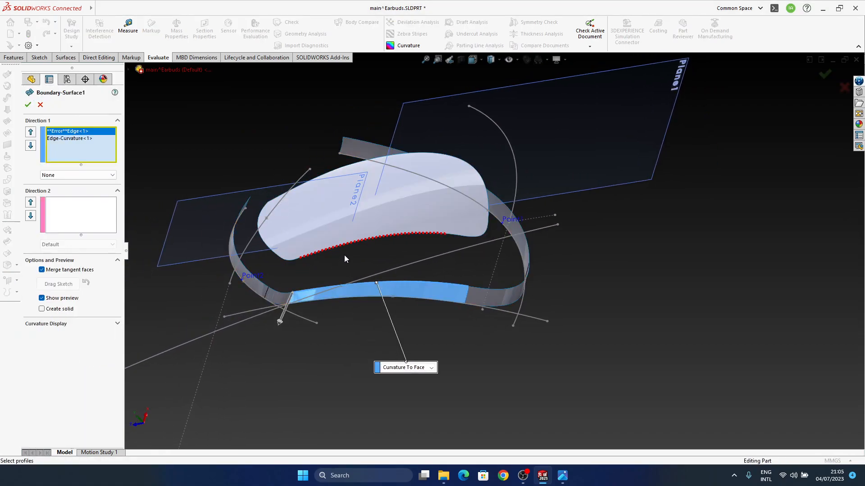
pyautogui.scroll(-3, 372, 247)
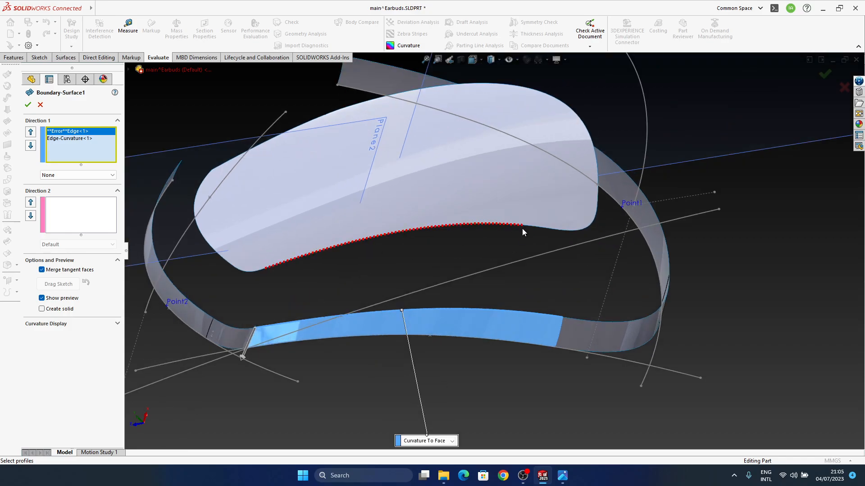
pyautogui.rightClick(78, 134)
pyautogui.click(97, 168)
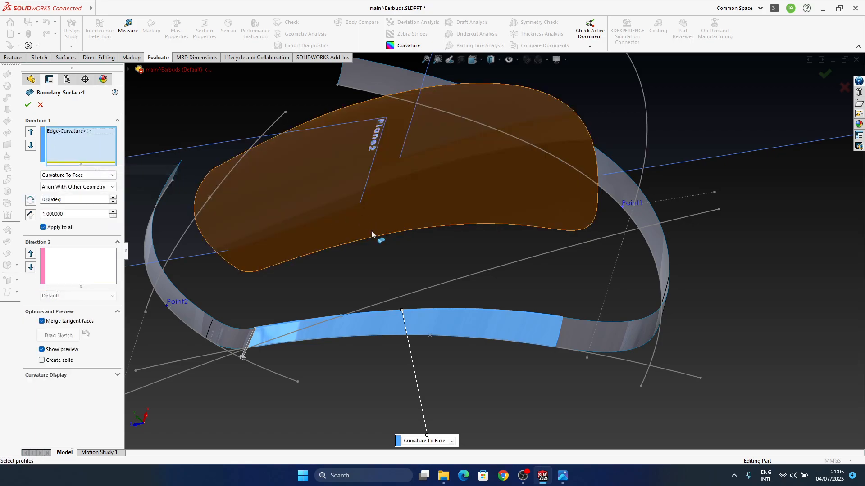
pyautogui.click(418, 230)
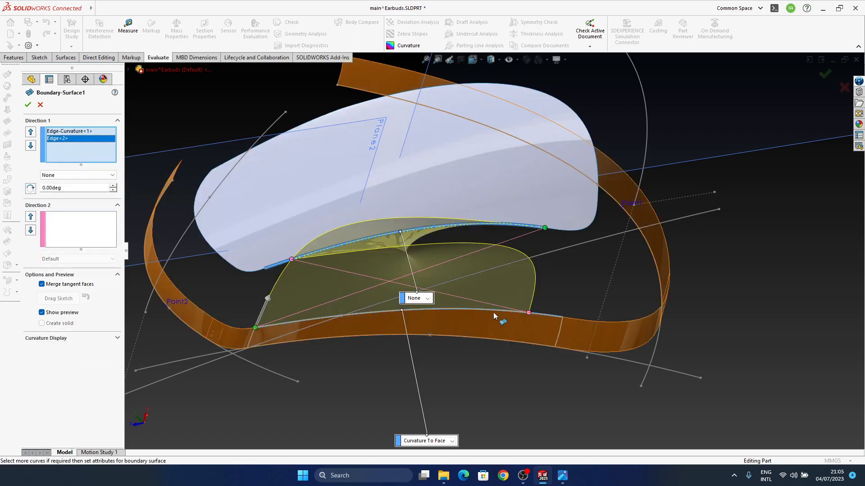
# Flip the connectors of Boundary-Surface1 to untwist the surface between its two Direction 1 edges
pyautogui.moveTo(490, 270); pyautogui.dragTo(511, 259, button='middle')
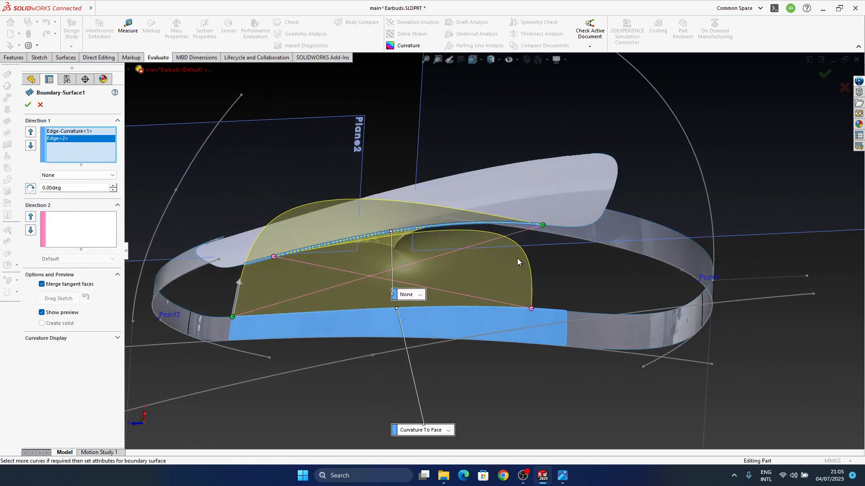
pyautogui.moveTo(444, 264); pyautogui.dragTo(486, 318, button='middle')
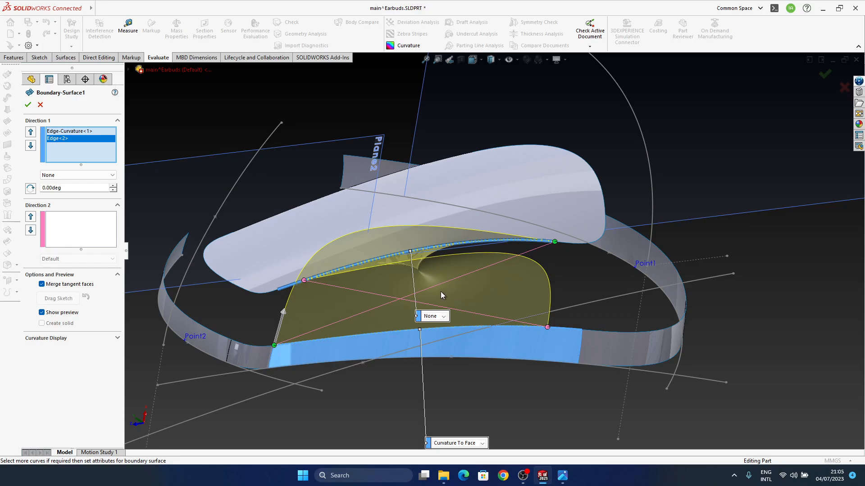
pyautogui.rightClick(554, 245)
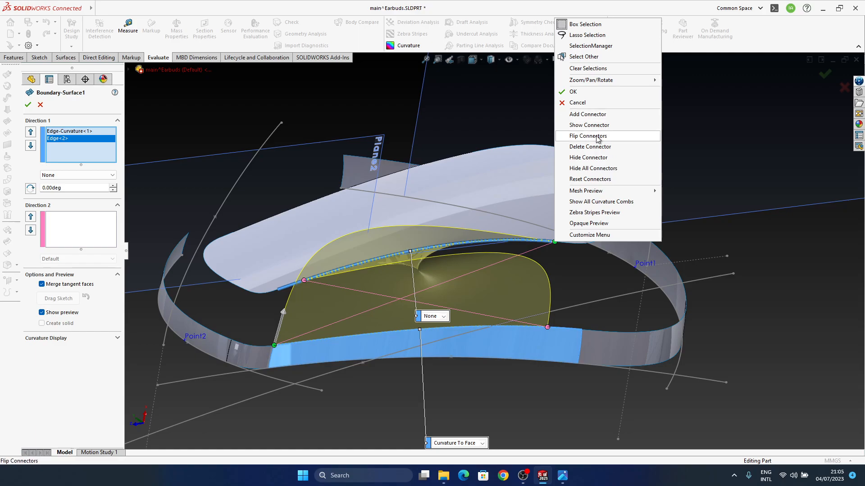
pyautogui.click(588, 136)
pyautogui.moveTo(539, 282); pyautogui.dragTo(381, 276, button='middle')
# Set the replaced edge of Boundary-Surface1 to Curvature To Face, check the preview's shape, and accept the feature
pyautogui.click(459, 317)
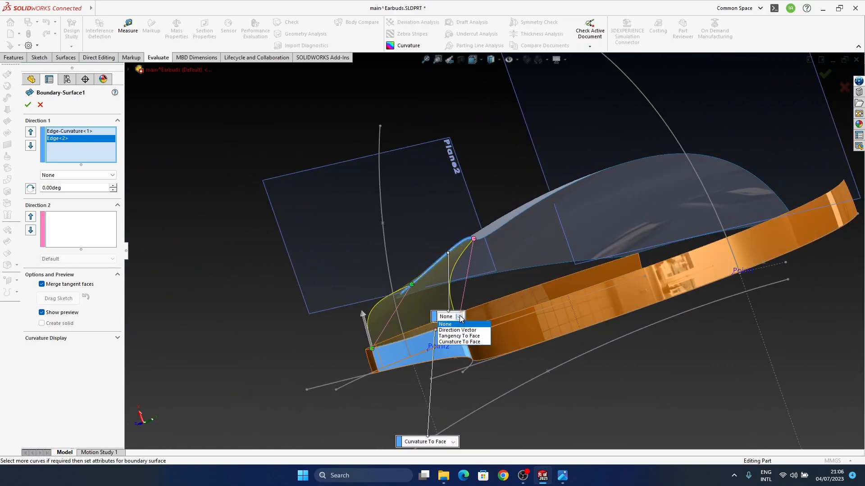
pyautogui.click(466, 343)
pyautogui.moveTo(403, 310); pyautogui.dragTo(301, 325, button='middle')
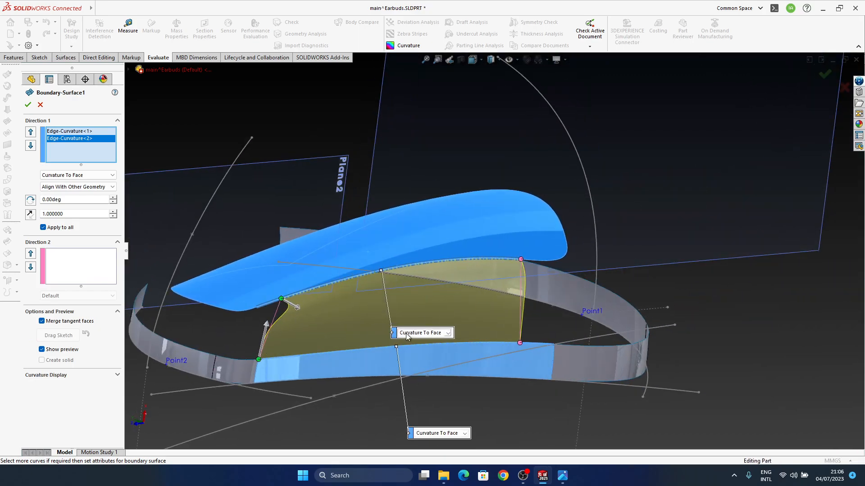
pyautogui.moveTo(459, 375); pyautogui.dragTo(472, 318, button='middle')
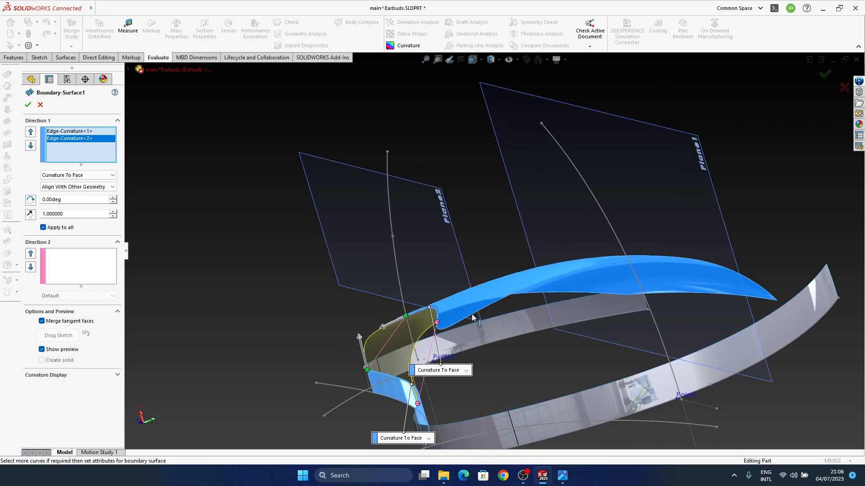
pyautogui.click(67, 132)
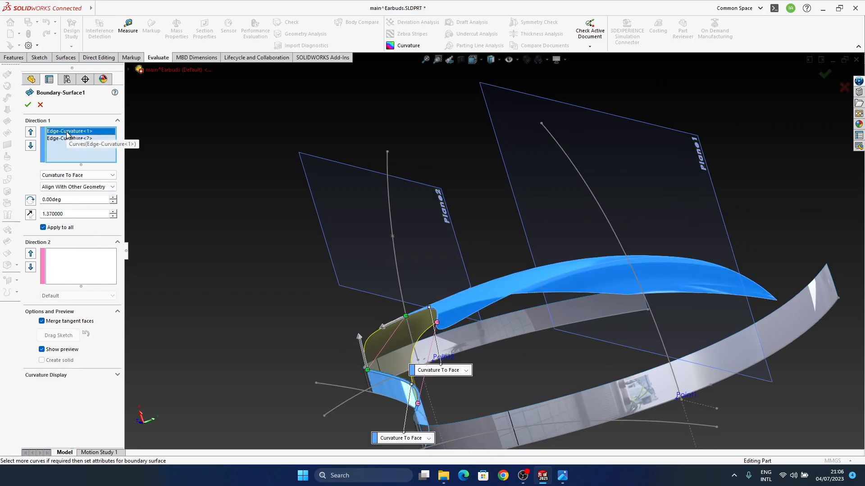
pyautogui.moveTo(452, 325); pyautogui.dragTo(260, 280, button='middle')
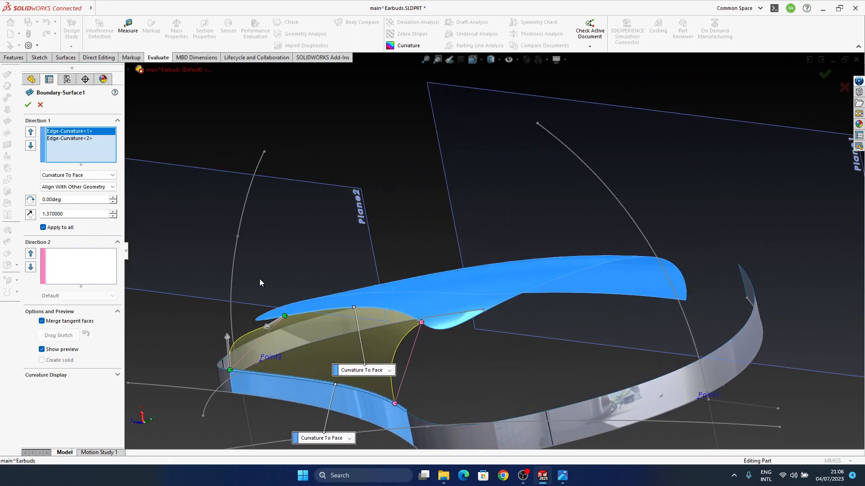
pyautogui.moveTo(397, 342); pyautogui.dragTo(423, 300, button='middle')
pyautogui.click(826, 75)
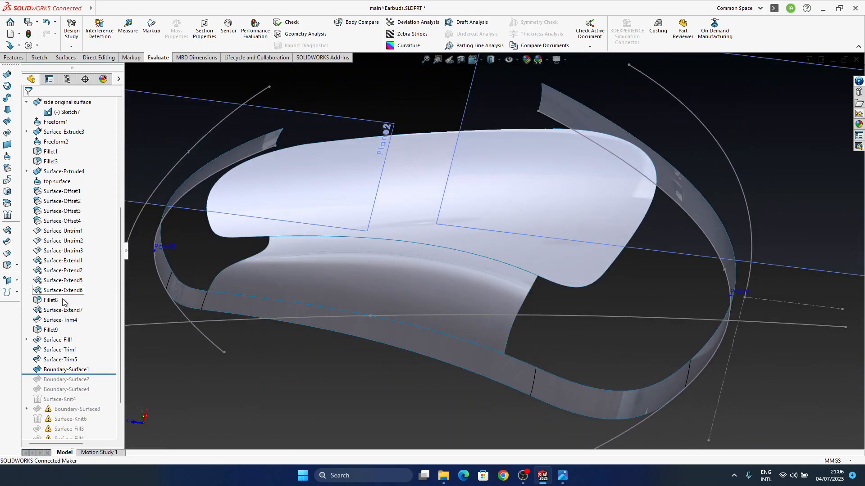
# Roll the model forward through Boundary-Surface2 and replace its missing Direction 1 edge with the trimmed side surface's rounded end edge near Point1
pyautogui.scroll(-1, 88, 372)
pyautogui.moveTo(100, 345); pyautogui.dragTo(100, 355)
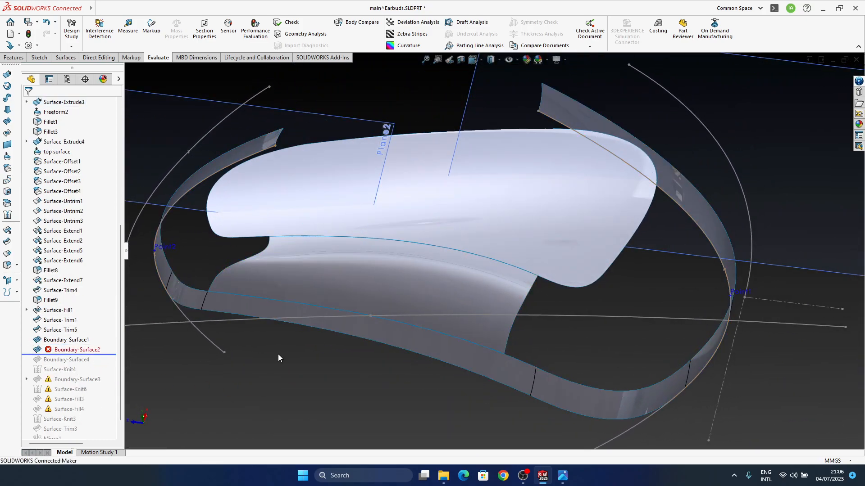
pyautogui.click(72, 349)
pyautogui.click(84, 332)
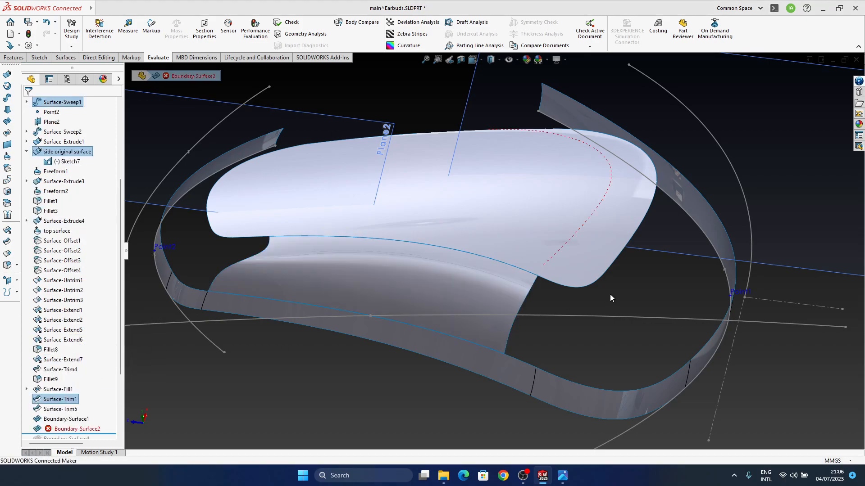
pyautogui.moveTo(568, 281); pyautogui.dragTo(479, 247, button='middle')
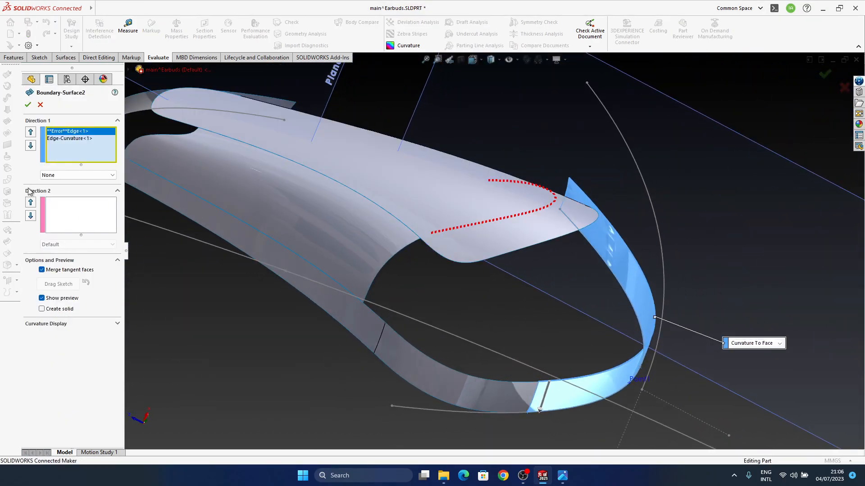
pyautogui.rightClick(72, 133)
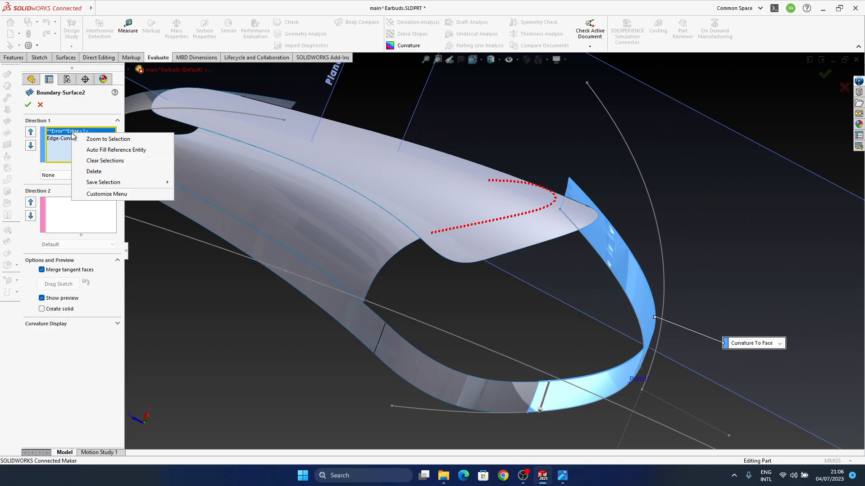
pyautogui.click(114, 171)
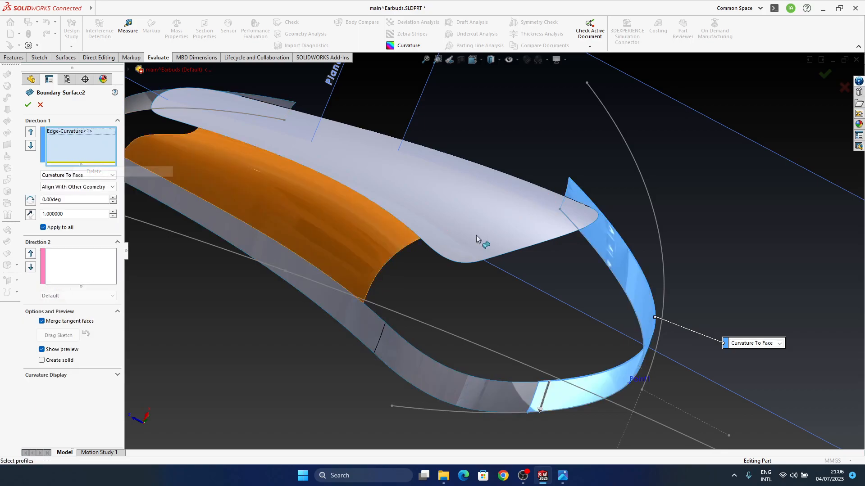
pyautogui.click(552, 240)
# Set the replaced edge of Boundary-Surface2 to Curvature To Face, check the preview's shape, and accept the feature
pyautogui.moveTo(621, 322); pyautogui.dragTo(610, 280, button='middle')
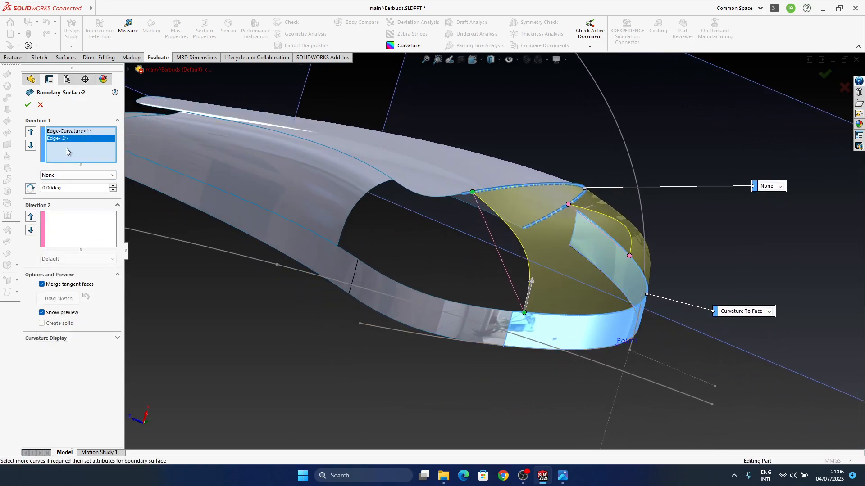
pyautogui.click(767, 186)
pyautogui.click(778, 211)
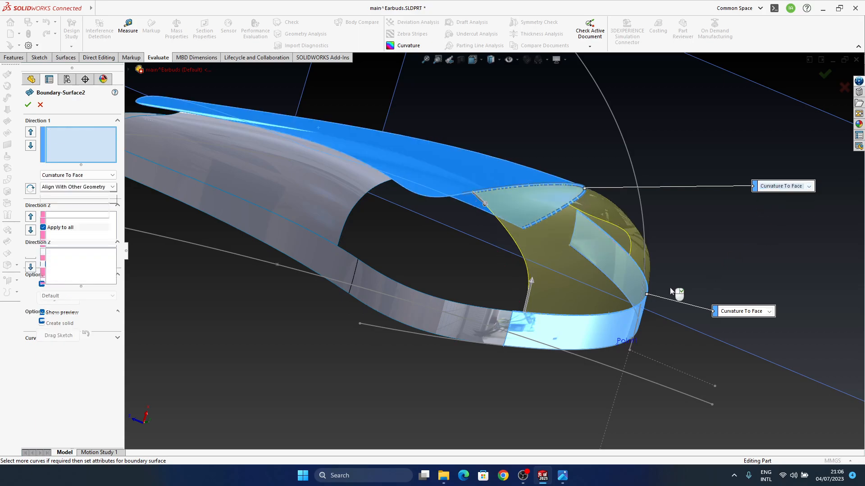
pyautogui.moveTo(574, 269); pyautogui.dragTo(125, 263, button='middle')
pyautogui.click(68, 131)
pyautogui.moveTo(675, 239); pyautogui.dragTo(576, 271, button='middle')
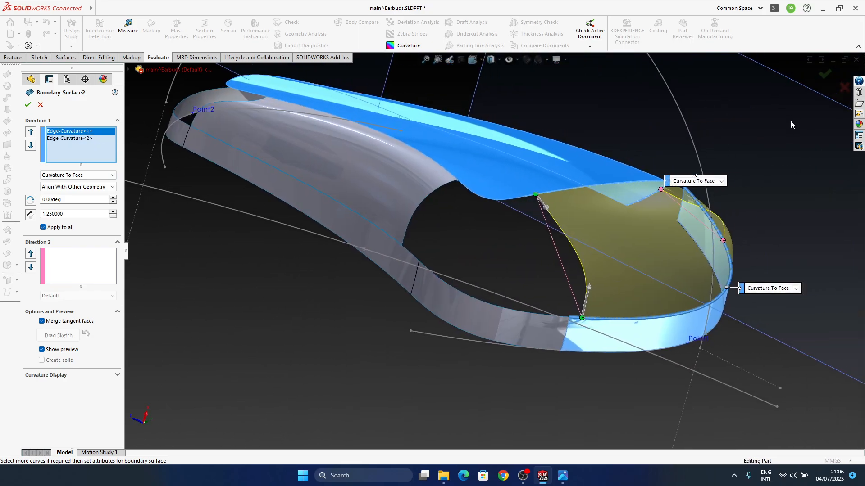
pyautogui.click(825, 75)
pyautogui.moveTo(743, 172); pyautogui.dragTo(526, 244, button='middle')
pyautogui.press('Escape')
pyautogui.keyDown('ctrl'); pyautogui.moveTo(526, 244); pyautogui.dragTo(525, 315, button='middle'); pyautogui.keyUp('ctrl')
# Roll the model forward through Boundary-Surface4 and replace its missing Direction 1 edge with the trimmed side surface's end edge near Point2
pyautogui.scroll(-3, 75, 343)
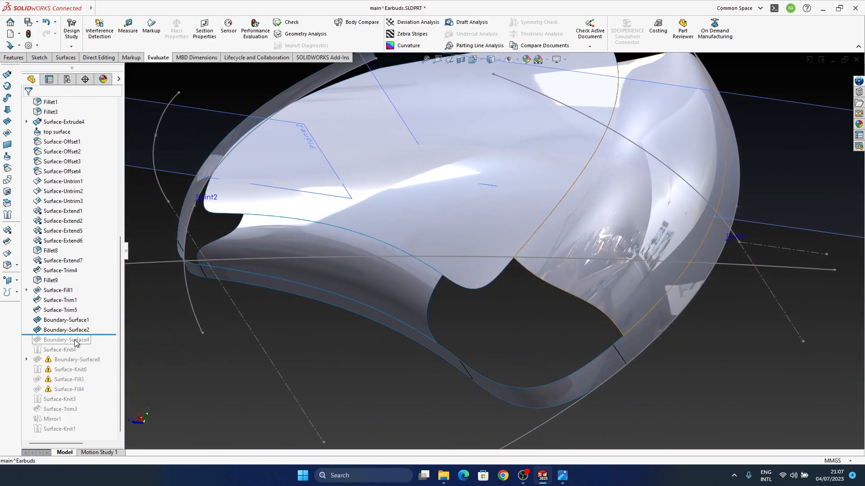
pyautogui.moveTo(79, 333); pyautogui.dragTo(77, 345)
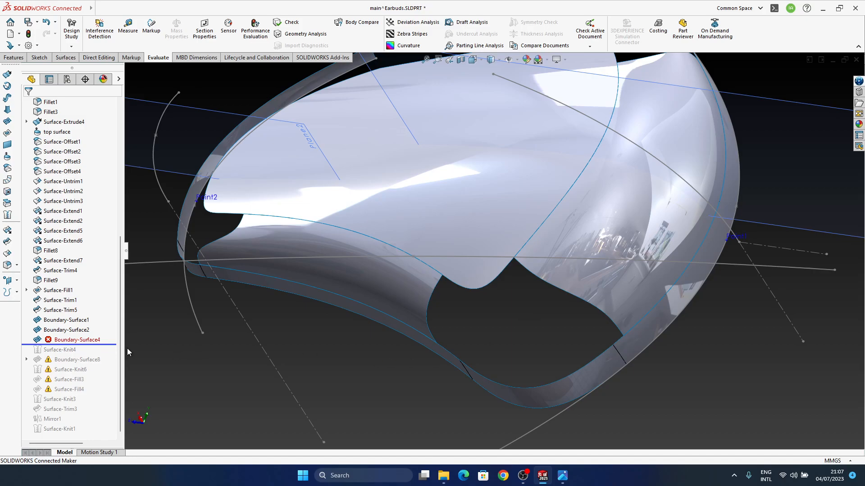
pyautogui.click(87, 341)
pyautogui.click(95, 315)
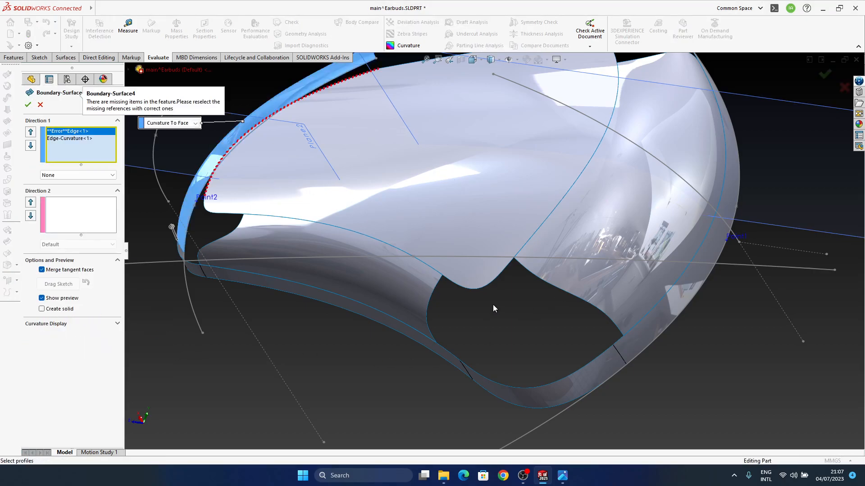
pyautogui.scroll(3, 493, 304)
pyautogui.moveTo(495, 263); pyautogui.dragTo(306, 243, button='middle')
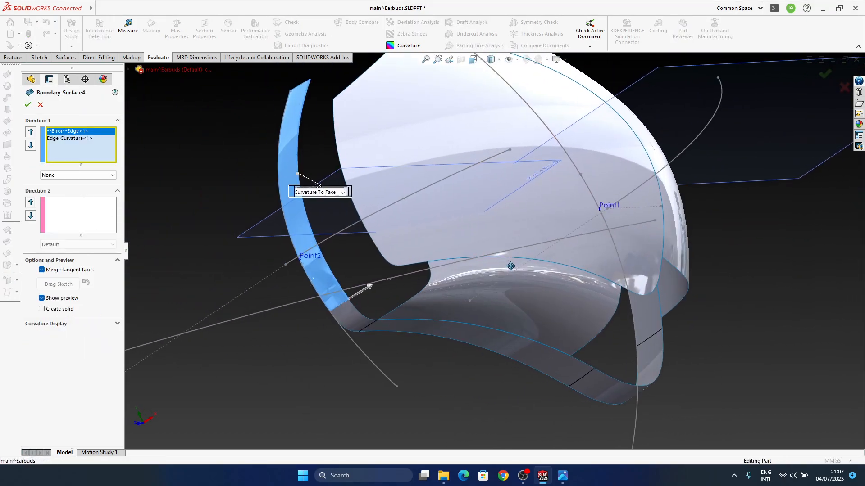
pyautogui.rightClick(68, 133)
pyautogui.click(92, 170)
pyautogui.click(345, 177)
# Set the replaced edge of Boundary-Surface4 to Curvature To Face and accept the feature
pyautogui.moveTo(401, 271); pyautogui.dragTo(296, 204, button='middle')
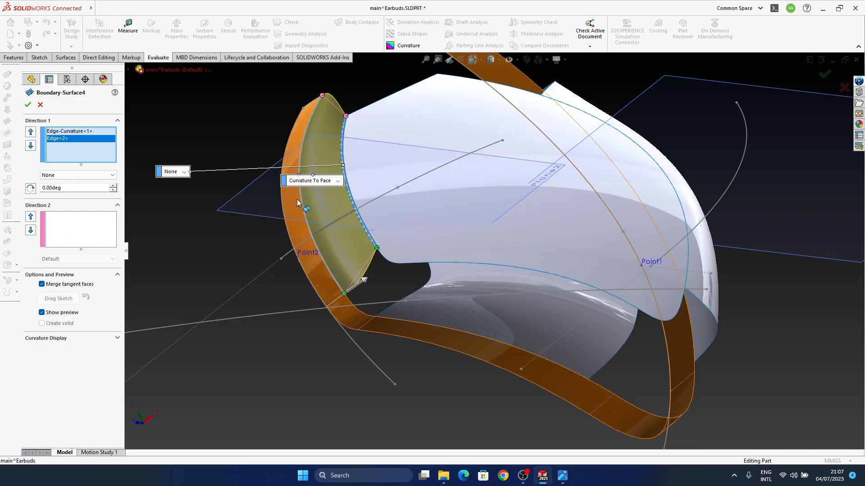
pyautogui.click(184, 171)
pyautogui.click(182, 197)
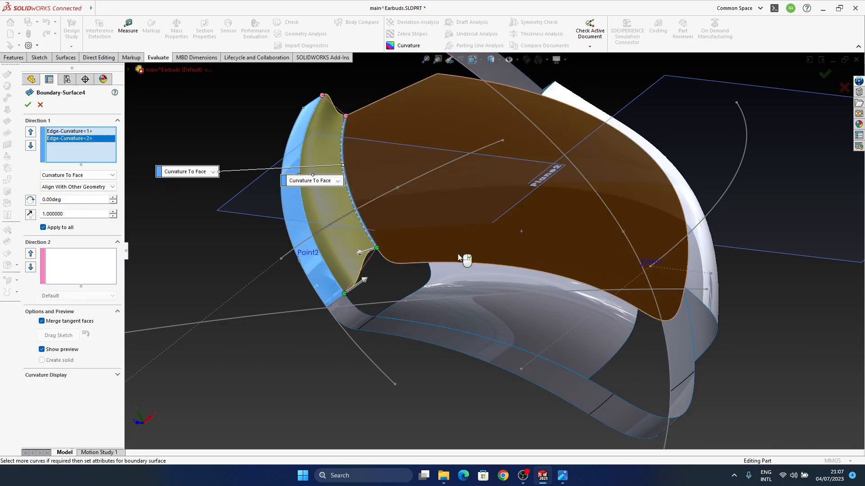
pyautogui.moveTo(453, 253); pyautogui.dragTo(470, 201, button='middle')
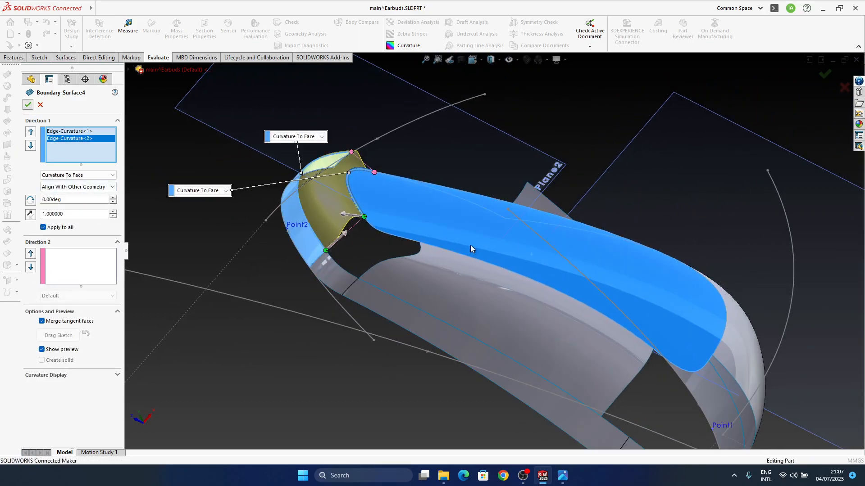
pyautogui.moveTo(606, 290); pyautogui.dragTo(548, 286, button='middle')
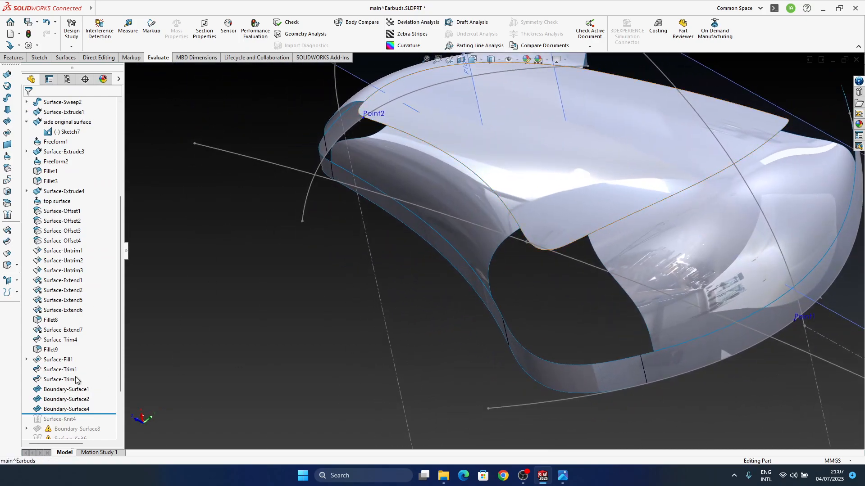
# Roll the model forward through Surface-Knit4
pyautogui.scroll(-3, 77, 380)
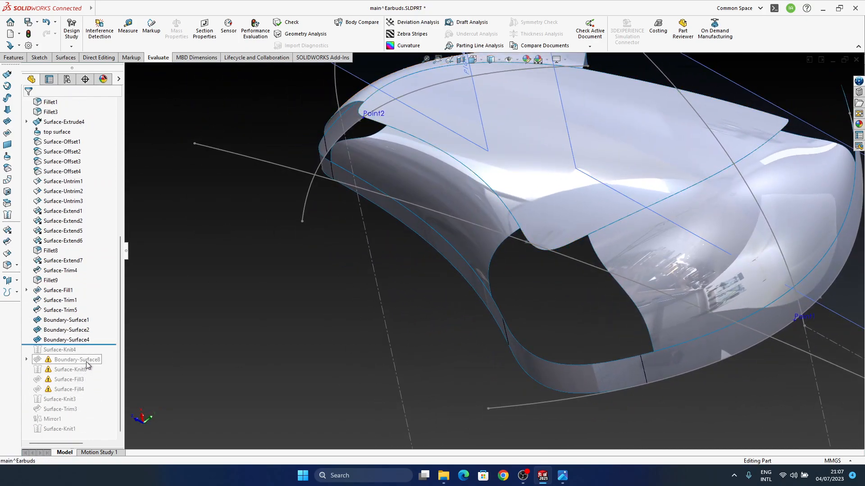
pyautogui.moveTo(94, 345); pyautogui.dragTo(94, 354)
pyautogui.moveTo(633, 314); pyautogui.dragTo(577, 301, button='middle')
pyautogui.click(579, 300)
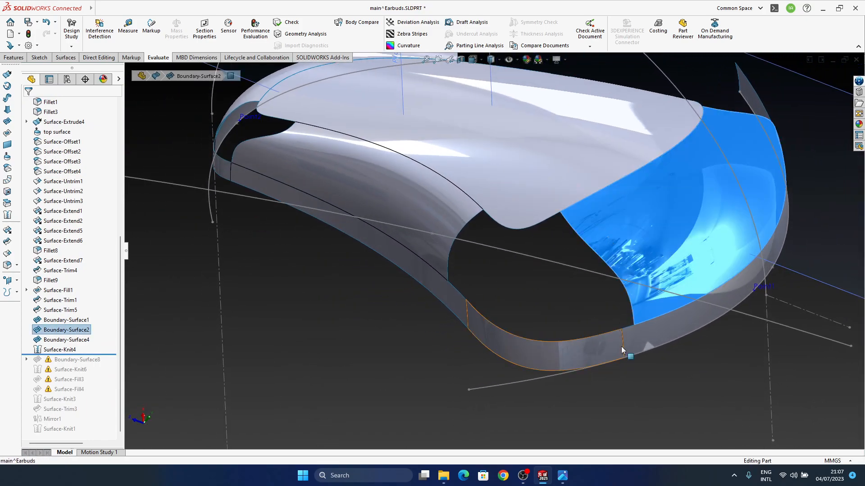
pyautogui.rightClick(578, 249)
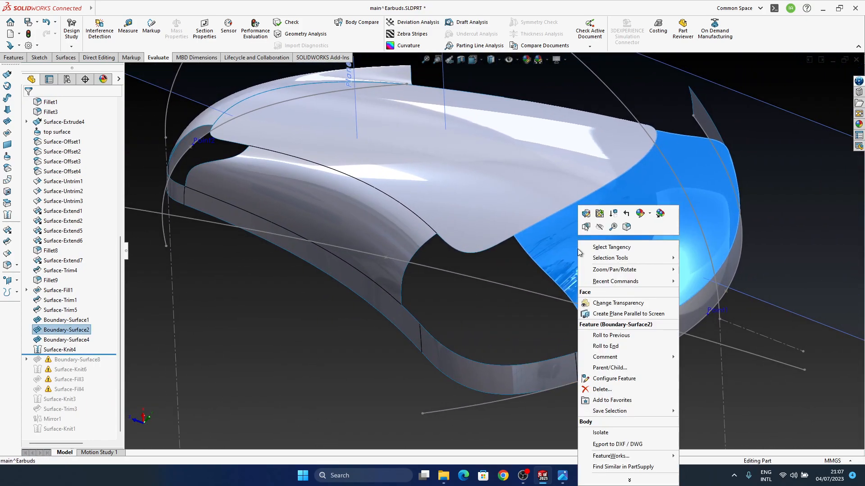
pyautogui.click(582, 230)
pyautogui.moveTo(540, 201); pyautogui.dragTo(521, 246, button='middle')
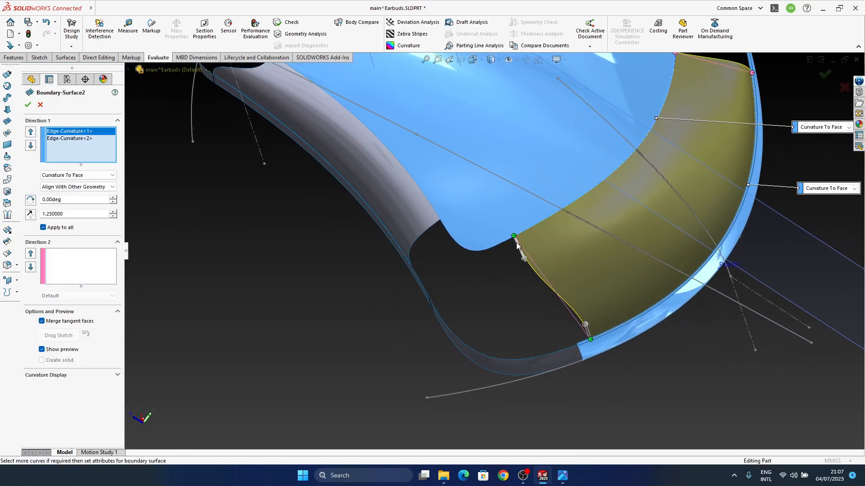
pyautogui.moveTo(535, 228); pyautogui.dragTo(538, 227)
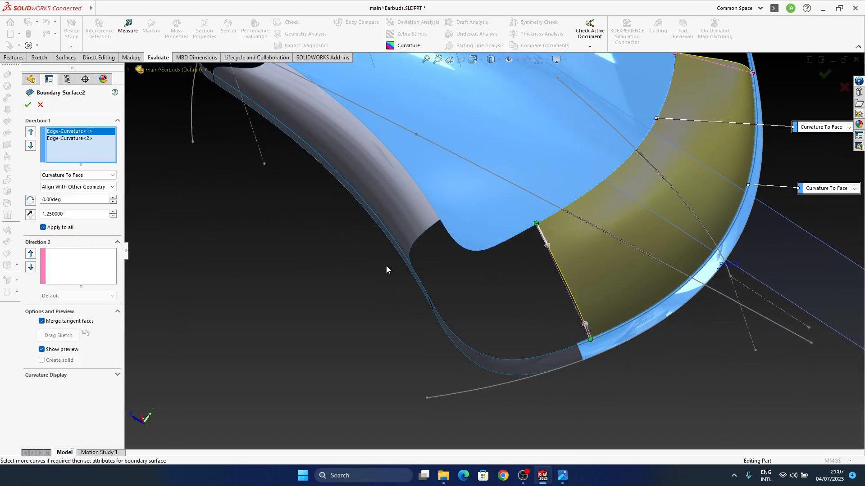
pyautogui.click(39, 106)
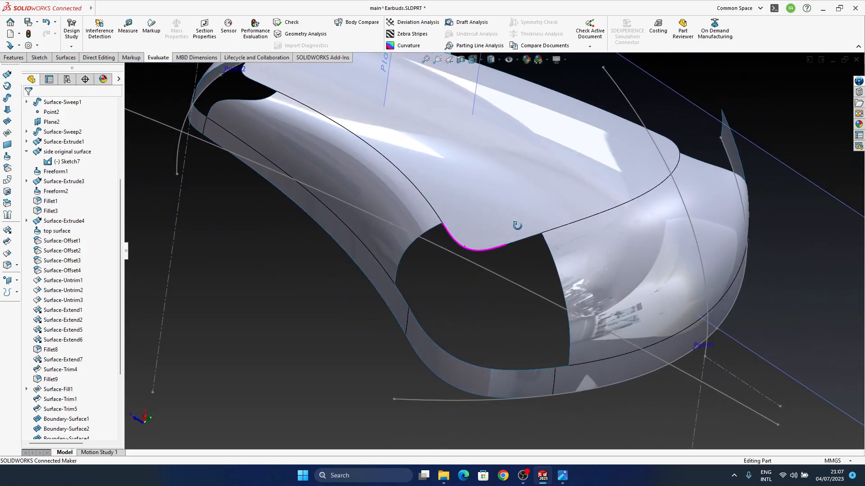
# Roll the model forward through Boundary-Surface8 and check its two Direction 1 sketch curves against the opening, leaving the definition unchanged
pyautogui.scroll(-3, 81, 360)
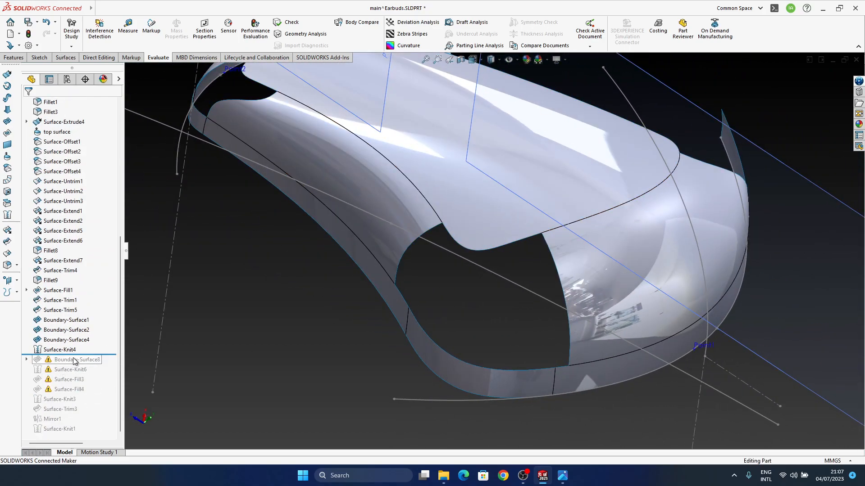
pyautogui.moveTo(79, 354); pyautogui.dragTo(76, 364)
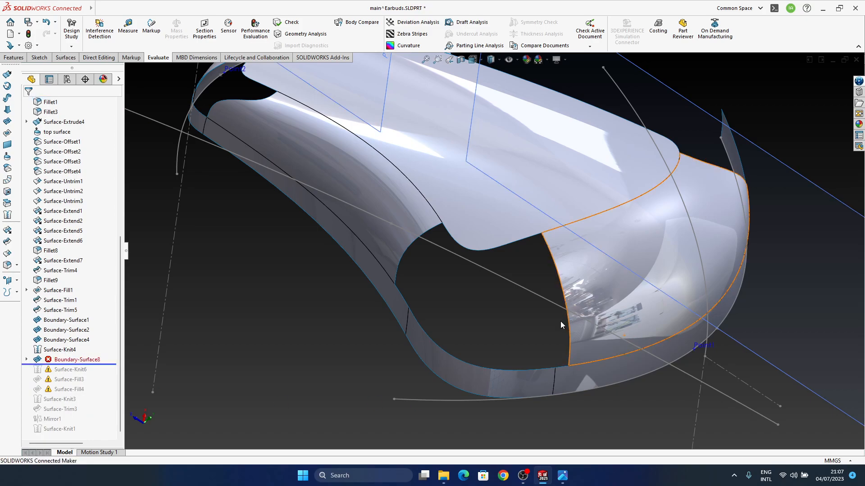
pyautogui.click(66, 360)
pyautogui.click(88, 332)
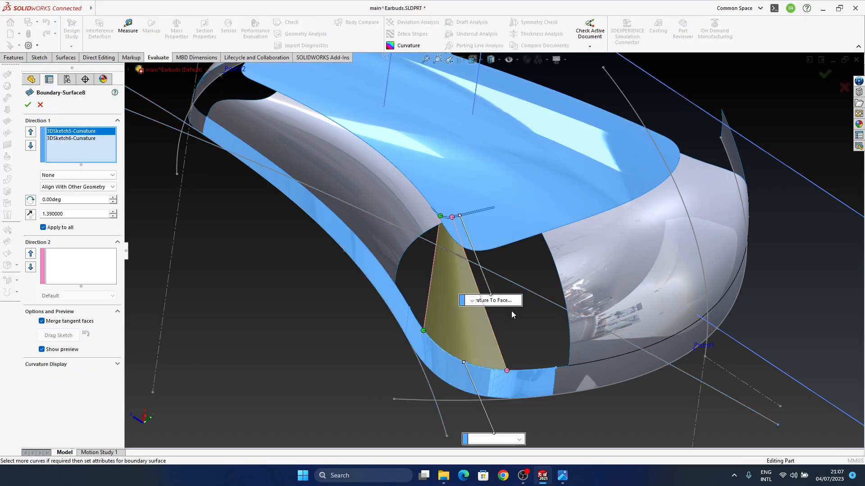
pyautogui.moveTo(508, 317); pyautogui.dragTo(516, 280, button='middle')
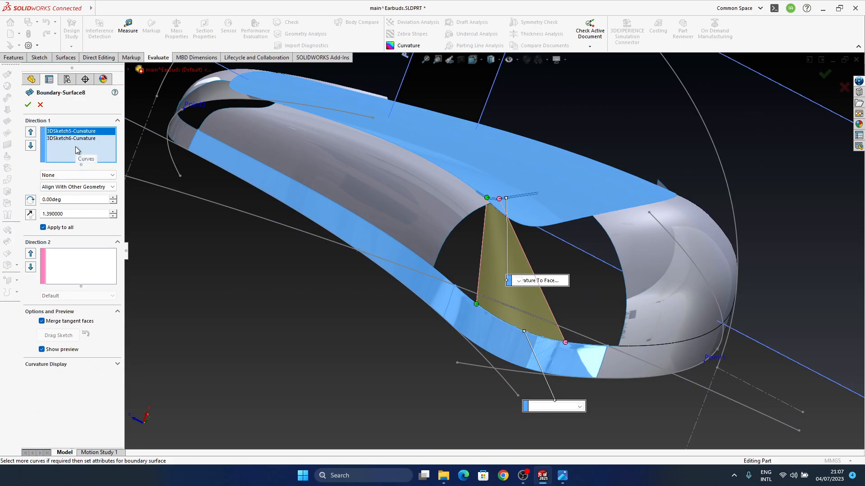
pyautogui.moveTo(383, 207); pyautogui.dragTo(546, 256, button='middle')
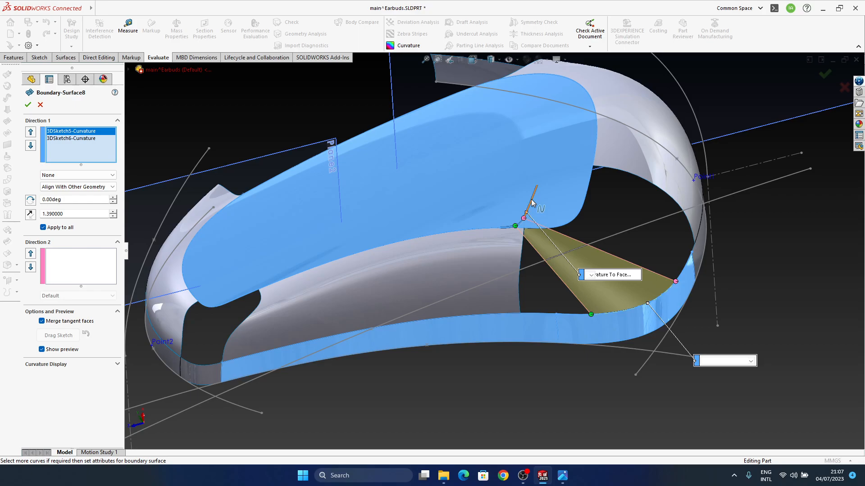
pyautogui.click(41, 104)
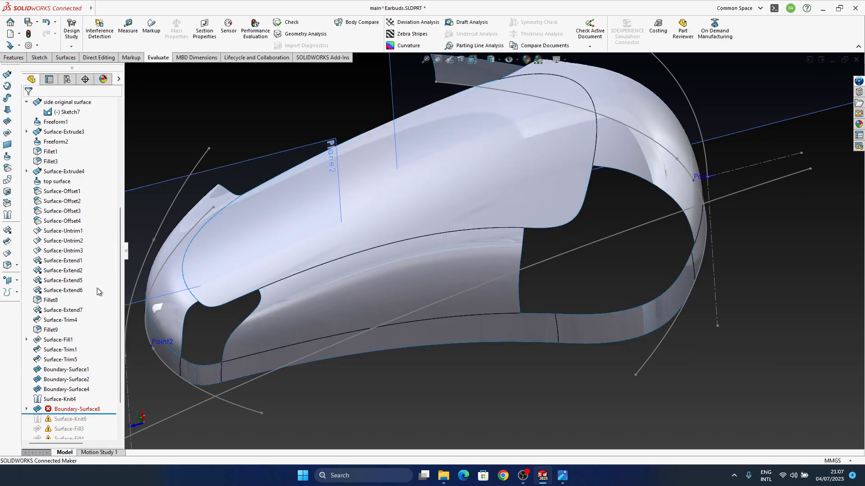
# Examine 3DSketch5 and 3DSketch6 under Boundary-Surface8, comparing their curves with the edges around the opening
pyautogui.moveTo(479, 260); pyautogui.dragTo(500, 264, button='middle')
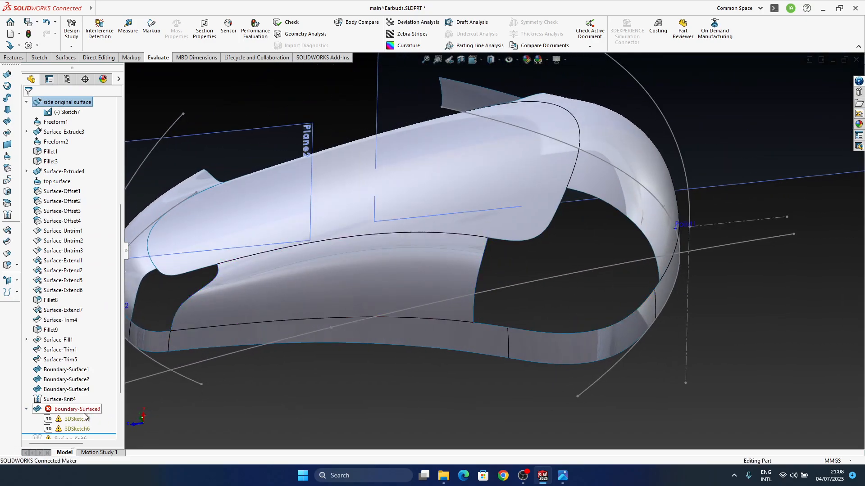
pyautogui.scroll(-3, 72, 409)
pyautogui.click(74, 337)
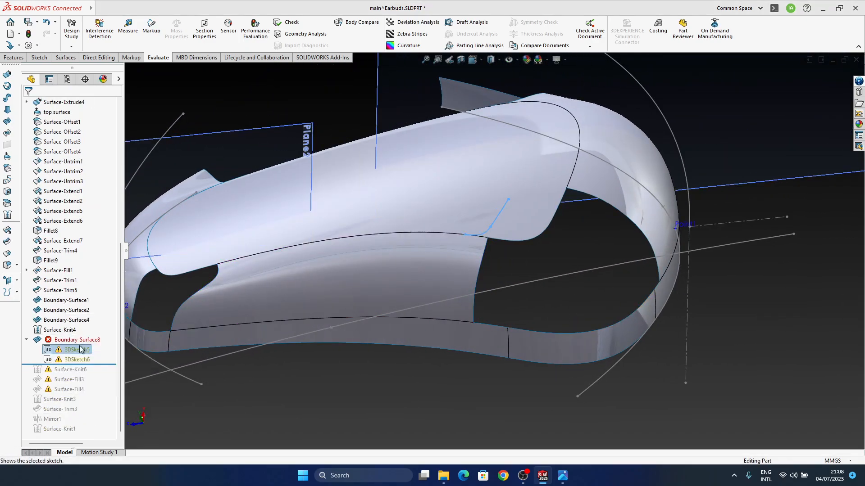
pyautogui.click(75, 361)
pyautogui.click(82, 348)
pyautogui.moveTo(471, 312); pyautogui.dragTo(625, 277, button='middle')
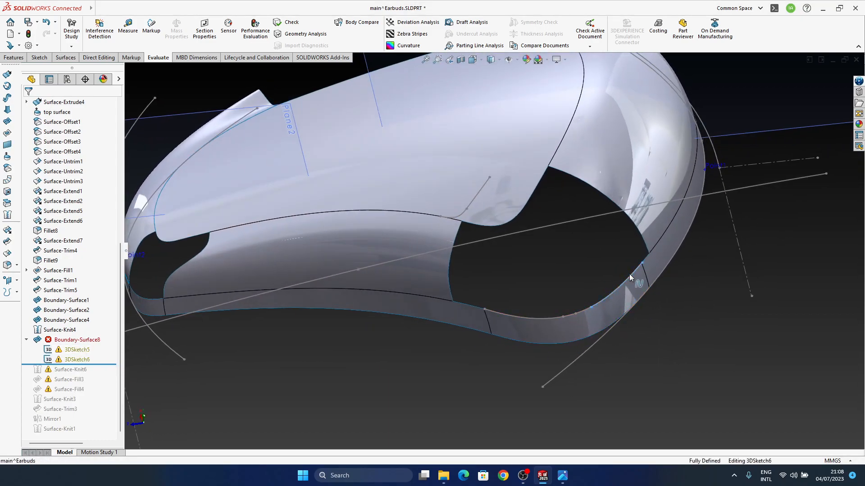
pyautogui.click(588, 337)
pyautogui.moveTo(588, 337); pyautogui.dragTo(520, 229, button='middle')
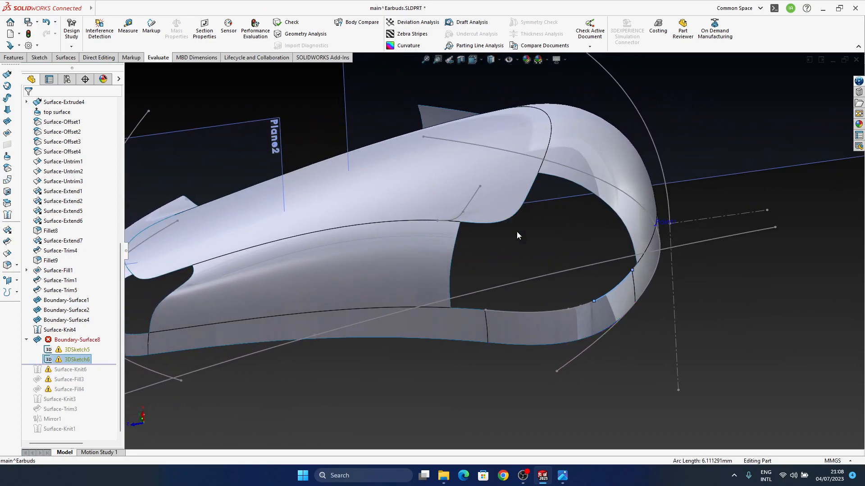
# Open 3DSketch5 for editing and delete its outdated spline segments lying on the trimmed side surface
pyautogui.click(71, 350)
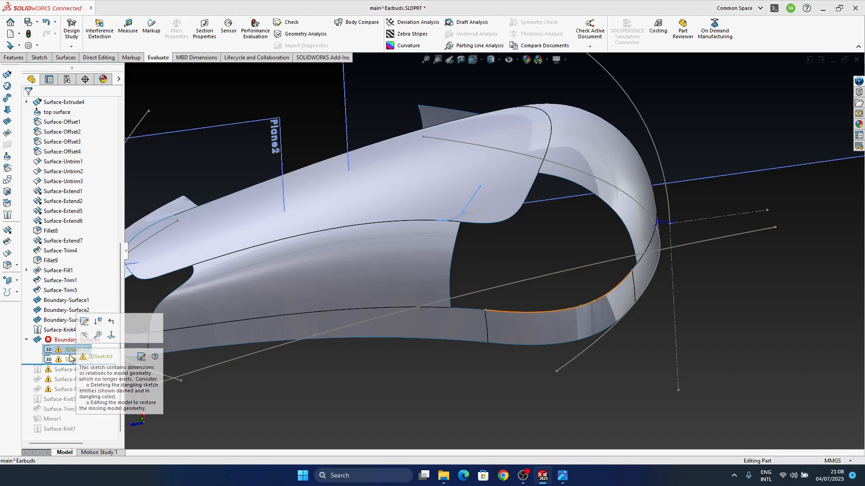
pyautogui.click(85, 322)
pyautogui.click(472, 205)
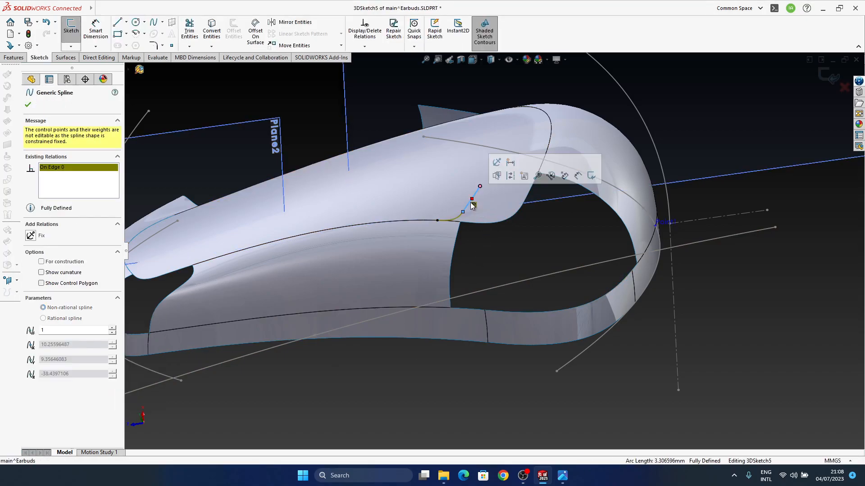
pyautogui.press('Delete')
pyautogui.click(457, 217)
pyautogui.press('Delete')
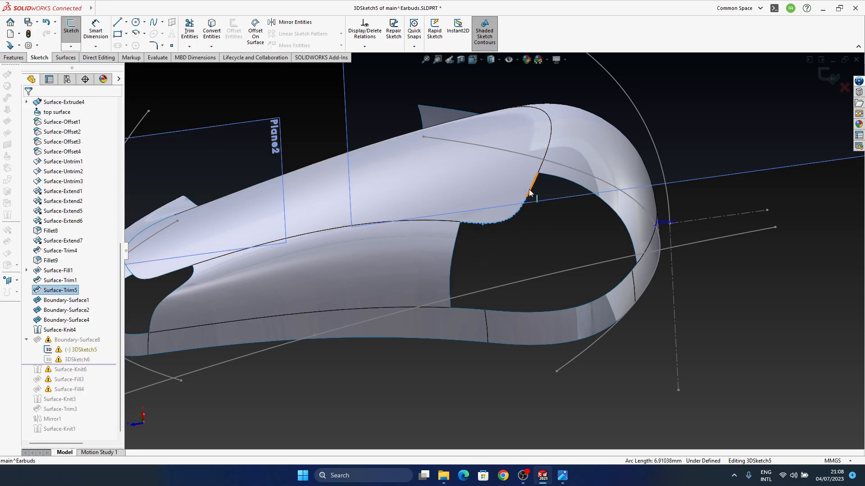
# Convert the trimmed side surface's rounded edges at the opening into 3DSketch5, then exit the sketch and continue the rebuild despite 3DSketch6's warning
pyautogui.click(210, 36)
pyautogui.moveTo(579, 239)
pyautogui.mouseDown(button='middle')
pyautogui.moveTo(550, 293)
pyautogui.moveTo(540, 205)
pyautogui.moveTo(524, 223)
pyautogui.moveTo(463, 240)
pyautogui.mouseUp(button='middle')
pyautogui.scroll(-3, 523, 224)
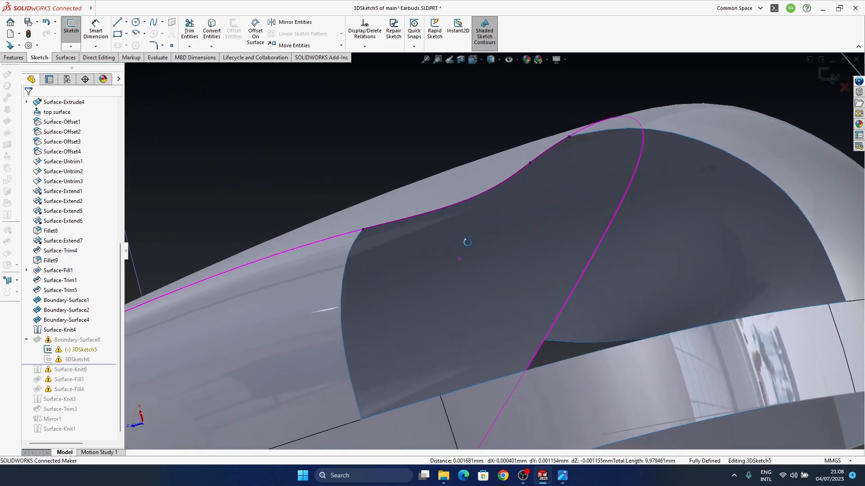
pyautogui.scroll(-2, 464, 237)
pyautogui.moveTo(456, 181); pyautogui.dragTo(490, 214, button='middle')
pyautogui.moveTo(421, 289); pyautogui.dragTo(463, 239, button='middle')
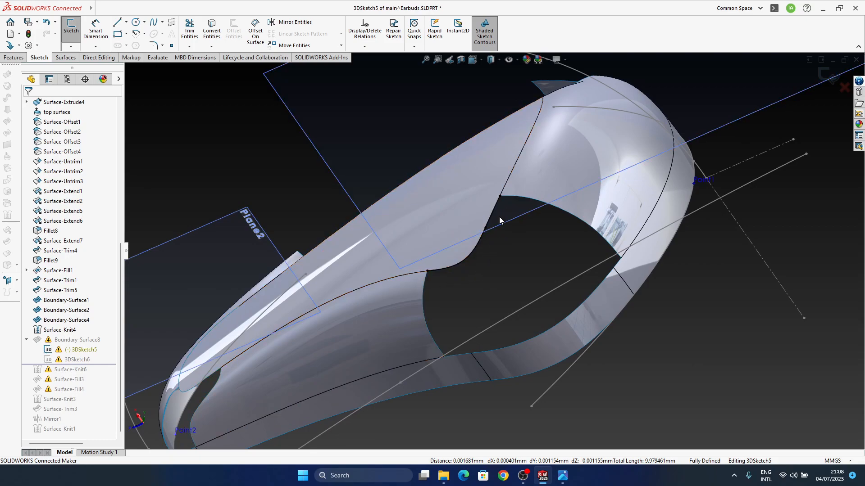
pyautogui.moveTo(491, 246)
pyautogui.mouseDown(button='middle')
pyautogui.moveTo(513, 253)
pyautogui.moveTo(521, 224)
pyautogui.mouseUp(button='middle')
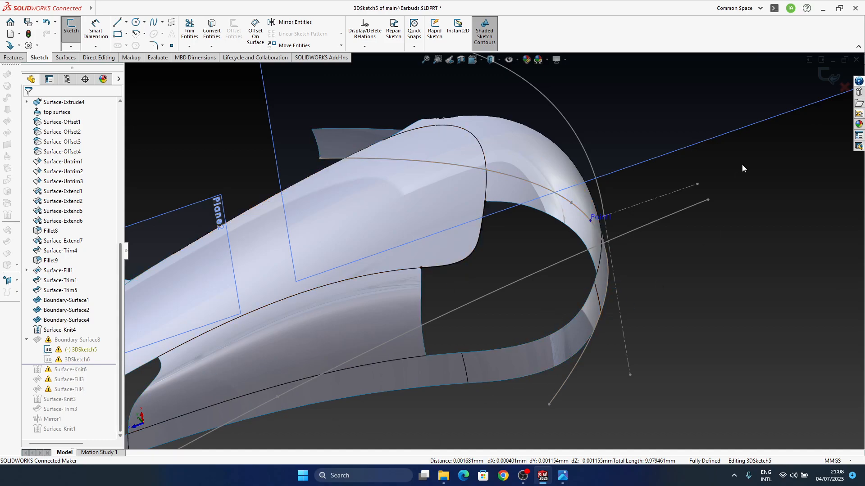
pyautogui.click(832, 79)
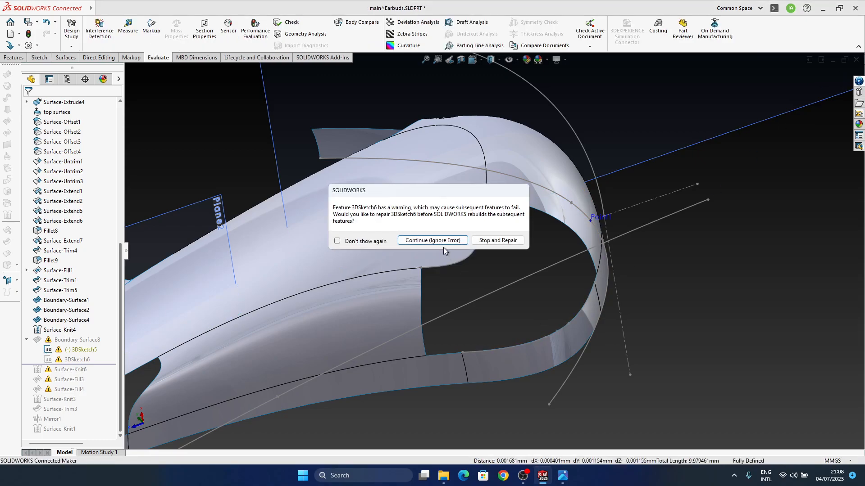
pyautogui.click(441, 242)
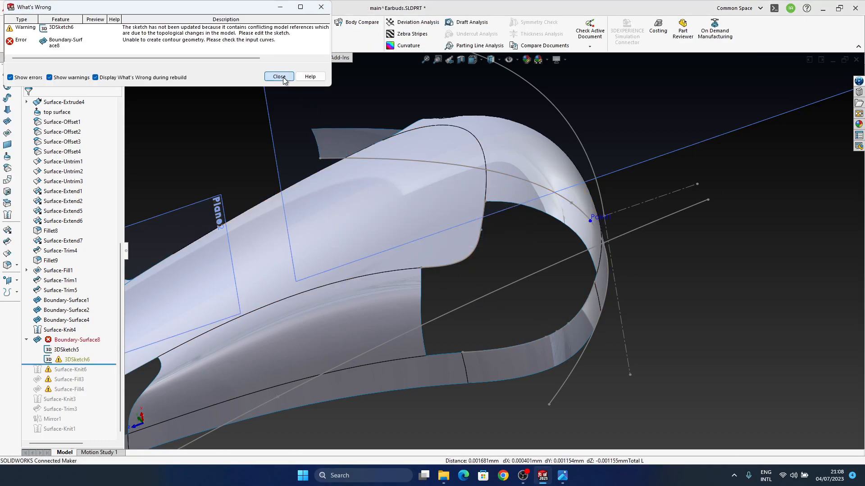
pyautogui.click(283, 77)
# Open 3DSketch6 for editing and delete its old curve segments along the rim band's edge
pyautogui.moveTo(450, 334); pyautogui.dragTo(471, 254, button='middle')
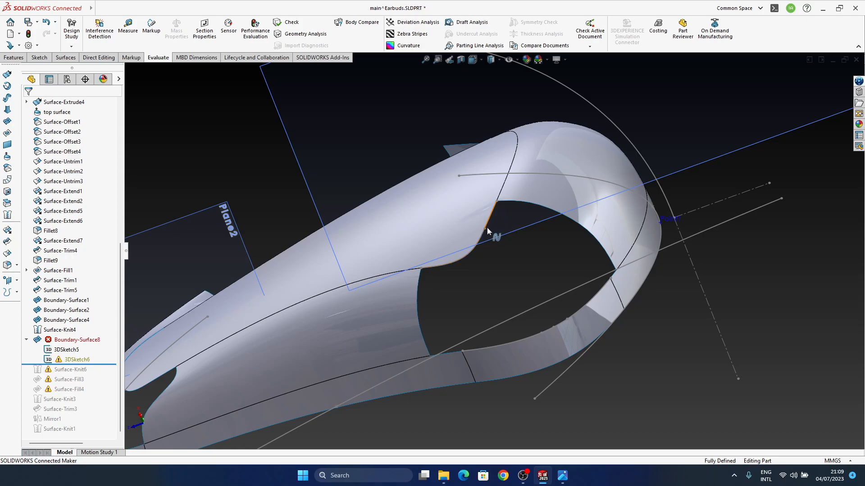
pyautogui.moveTo(491, 219); pyautogui.dragTo(482, 245, button='middle')
pyautogui.moveTo(419, 347); pyautogui.dragTo(383, 347, button='middle')
pyautogui.click(77, 361)
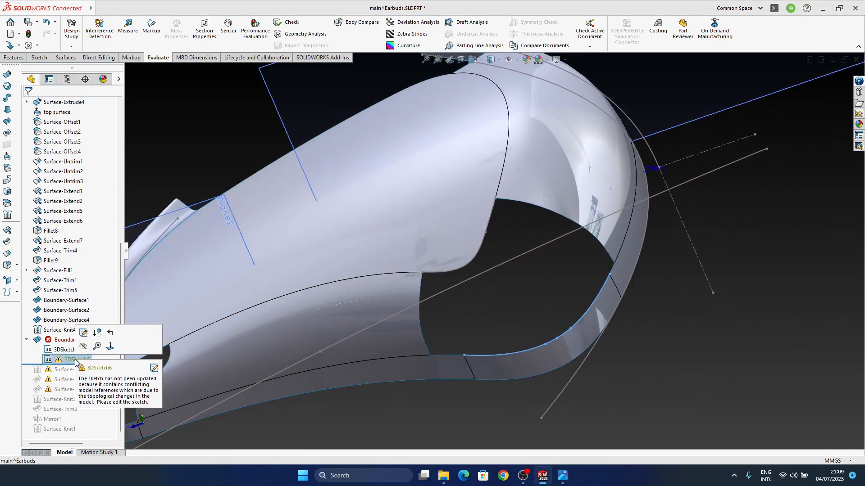
pyautogui.click(83, 334)
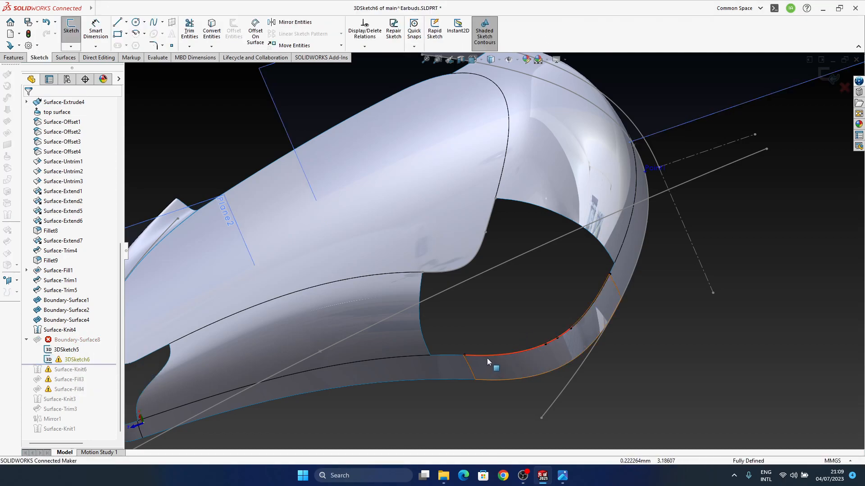
pyautogui.click(535, 372)
pyautogui.press('Escape')
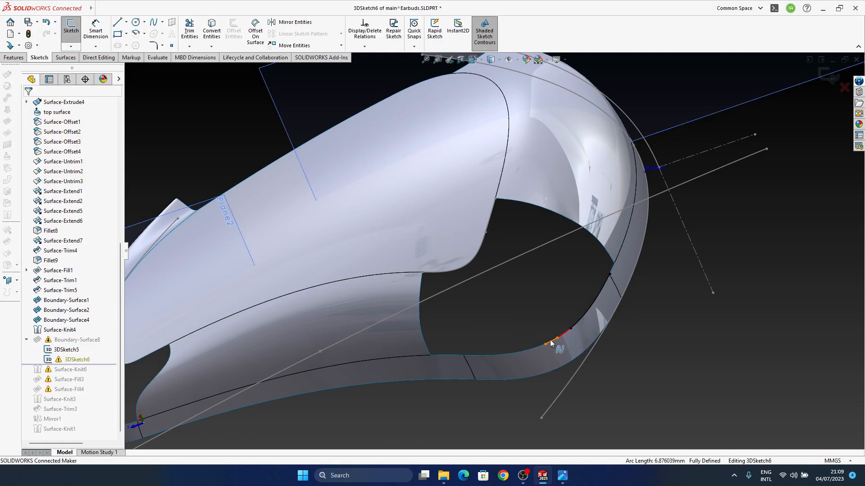
pyautogui.click(566, 338)
pyautogui.press('Escape')
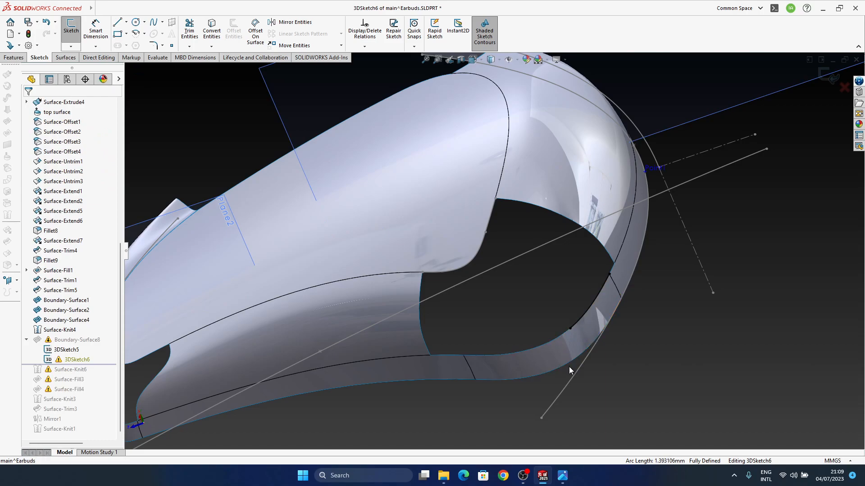
pyautogui.click(576, 323)
pyautogui.press('Delete')
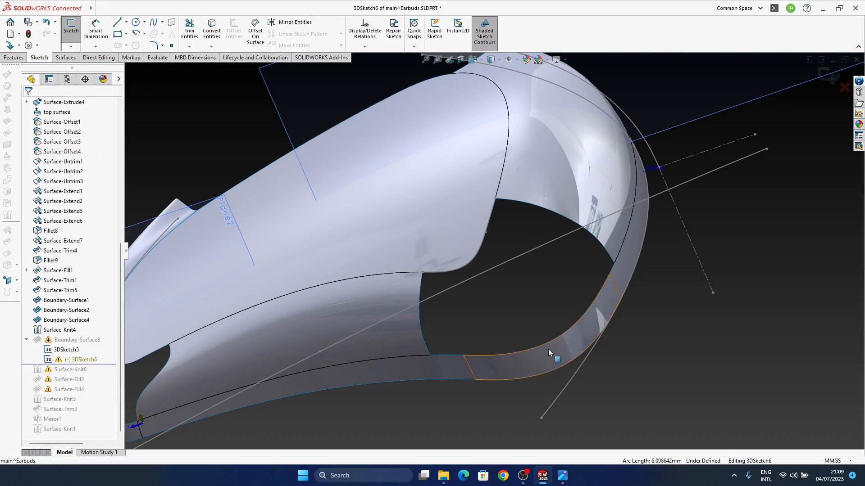
# Convert the rim band's edges along the full width of the opening into 3DSketch6 and exit the sketch
pyautogui.click(457, 359)
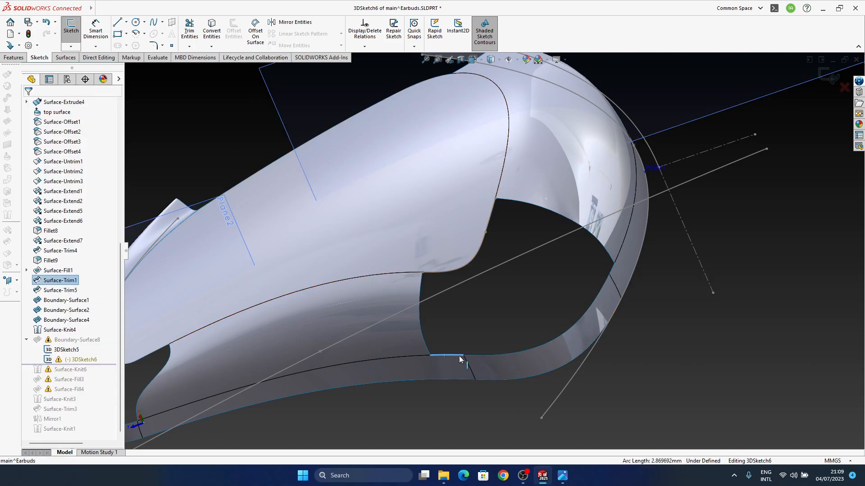
pyautogui.keyDown('ctrl'); pyautogui.click(477, 356); pyautogui.keyUp('ctrl')
pyautogui.keyDown('ctrl'); pyautogui.click(565, 331); pyautogui.keyUp('ctrl')
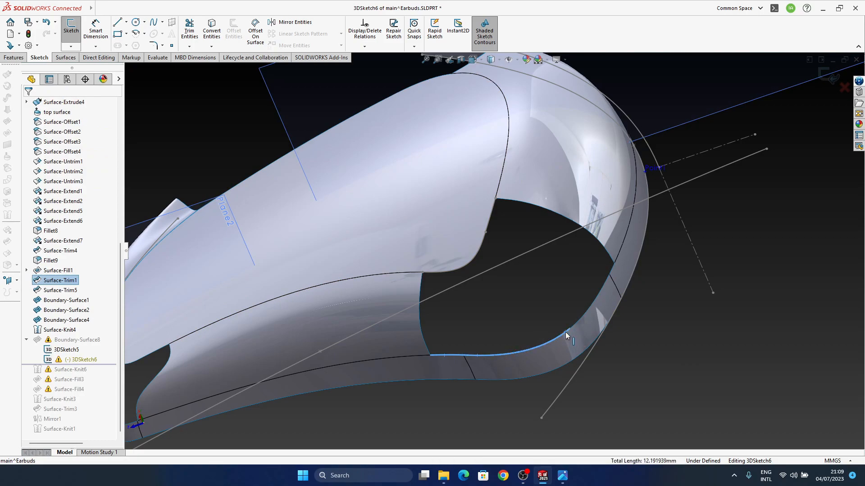
pyautogui.keyDown('ctrl'); pyautogui.click(577, 320); pyautogui.keyUp('ctrl')
pyautogui.keyDown('ctrl'); pyautogui.click(612, 268); pyautogui.keyUp('ctrl')
pyautogui.click(212, 31)
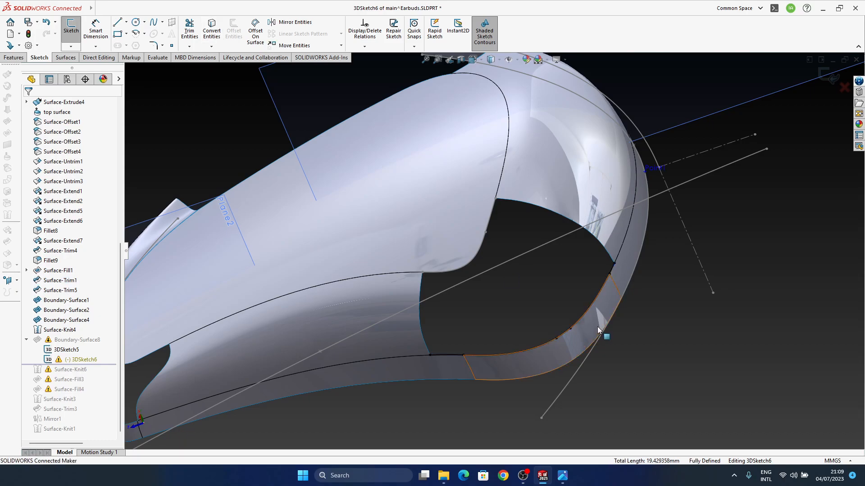
pyautogui.click(828, 78)
# Edit Boundary-Surface8 and reposition its two connectors along the trimmed side surface's edge and the rim band
pyautogui.moveTo(499, 341)
pyautogui.mouseDown(button='middle')
pyautogui.moveTo(444, 299)
pyautogui.moveTo(534, 344)
pyautogui.moveTo(619, 251)
pyautogui.moveTo(596, 245)
pyautogui.moveTo(537, 411)
pyautogui.moveTo(545, 280)
pyautogui.moveTo(560, 291)
pyautogui.mouseUp(button='middle')
pyautogui.click(563, 287)
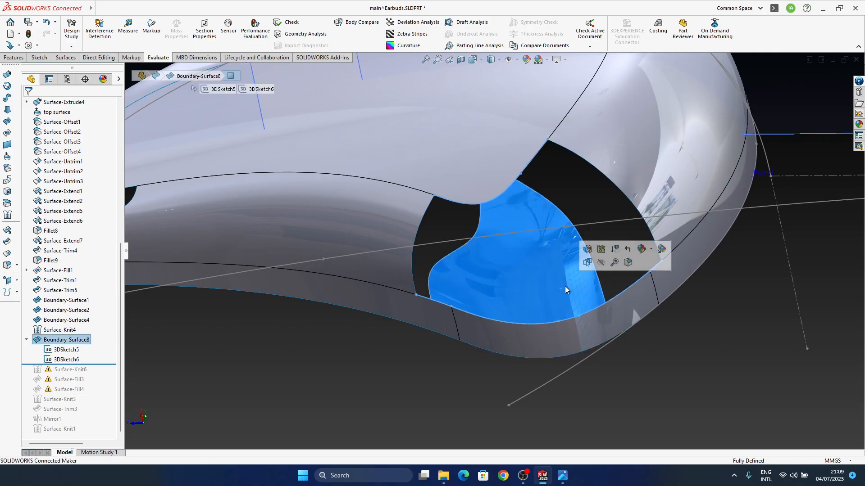
pyautogui.click(588, 249)
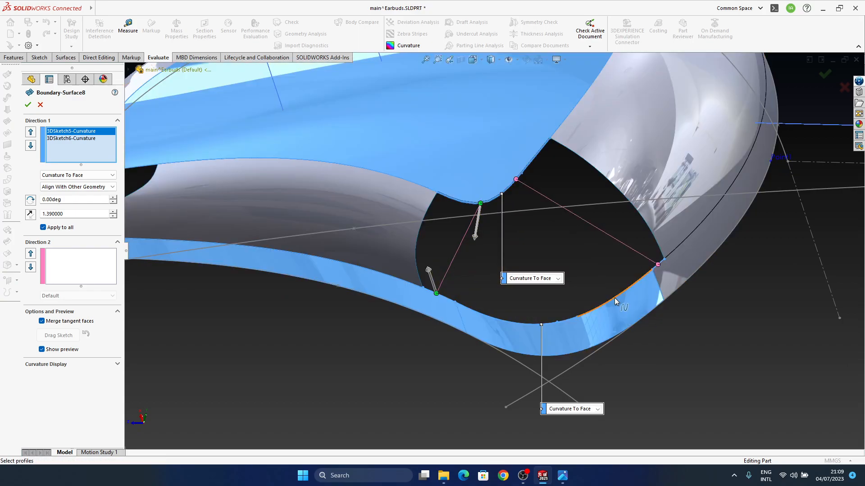
pyautogui.moveTo(615, 297); pyautogui.dragTo(689, 264, button='middle')
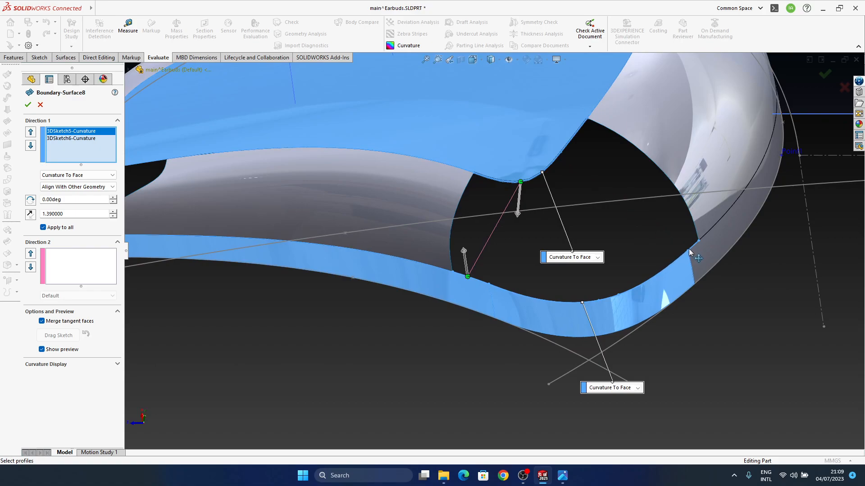
pyautogui.click(667, 268)
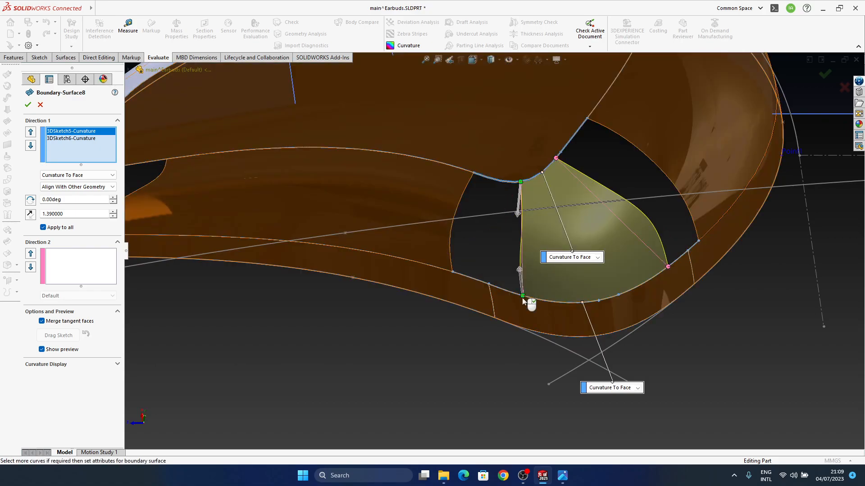
pyautogui.moveTo(523, 297); pyautogui.dragTo(530, 302)
pyautogui.moveTo(557, 327); pyautogui.dragTo(562, 372, button='middle')
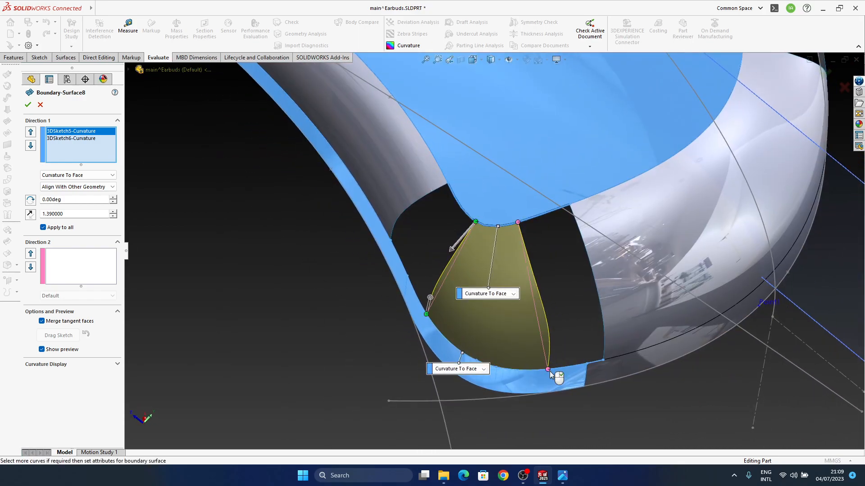
# Fine-tune where Boundary-Surface8's closing connector meets the rim band to shape the patch, then accept the surface
pyautogui.moveTo(543, 372); pyautogui.dragTo(528, 371)
pyautogui.moveTo(538, 376)
pyautogui.mouseDown(button='middle')
pyautogui.moveTo(546, 377)
pyautogui.moveTo(533, 220)
pyautogui.moveTo(539, 367)
pyautogui.mouseUp(button='middle')
pyautogui.moveTo(512, 360); pyautogui.dragTo(528, 355)
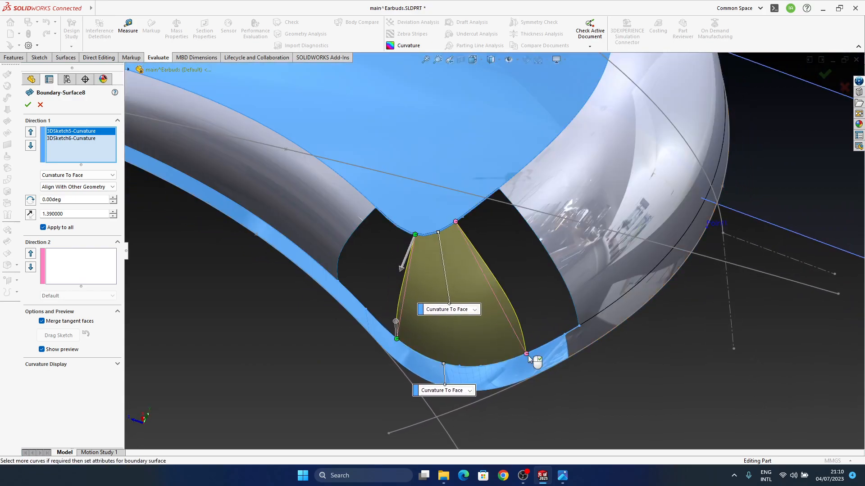
pyautogui.moveTo(530, 358); pyautogui.dragTo(469, 287, button='middle')
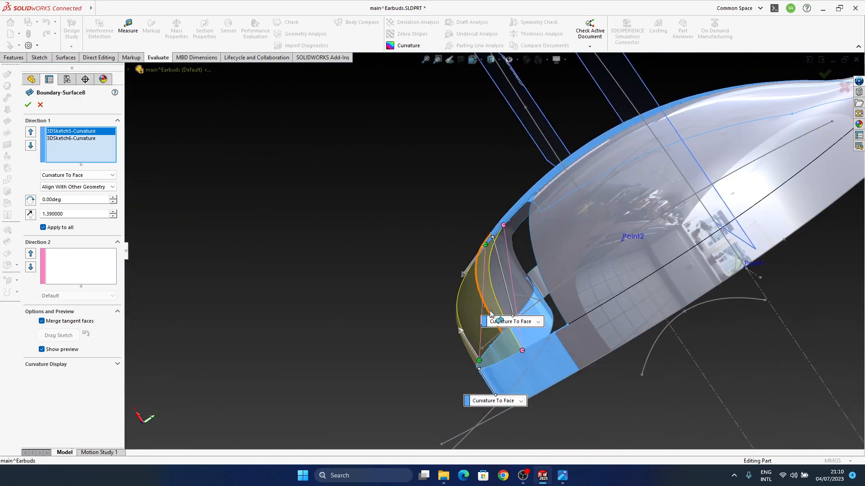
pyautogui.moveTo(501, 327); pyautogui.dragTo(580, 353, button='middle')
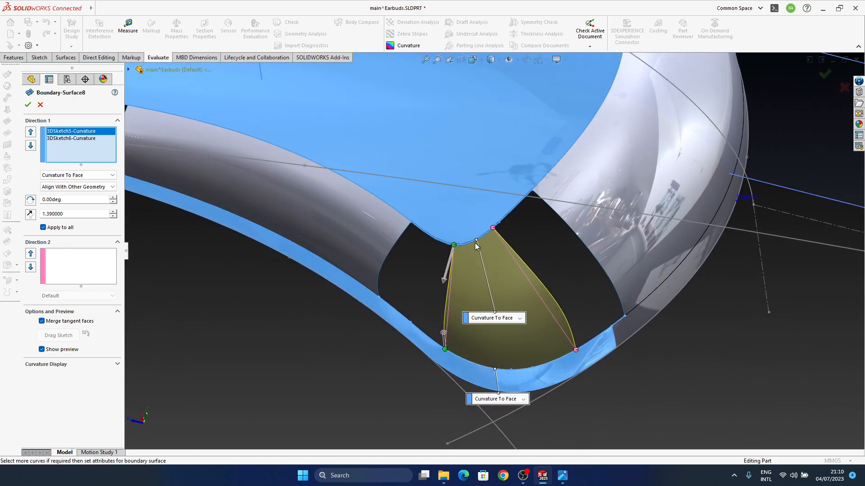
pyautogui.moveTo(554, 290); pyautogui.dragTo(508, 304, button='middle')
pyautogui.moveTo(550, 333); pyautogui.dragTo(510, 240, button='middle')
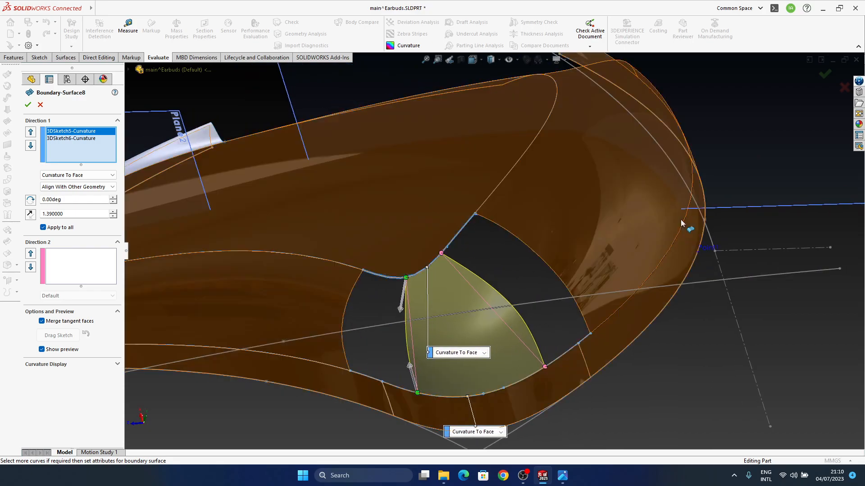
pyautogui.click(824, 74)
# Roll the model history forward to include Surface-Knit6
pyautogui.moveTo(517, 355); pyautogui.dragTo(491, 416, button='middle')
pyautogui.moveTo(95, 413); pyautogui.dragTo(91, 422)
pyautogui.click(71, 421)
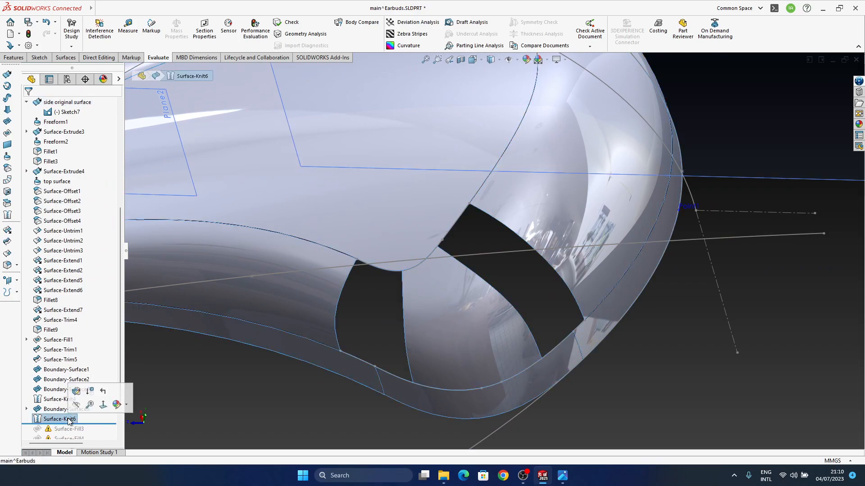
pyautogui.moveTo(533, 364); pyautogui.dragTo(523, 355, button='middle')
pyautogui.keyDown('ctrl'); pyautogui.moveTo(499, 324); pyautogui.dragTo(491, 294, button='middle'); pyautogui.keyUp('ctrl')
pyautogui.scroll(2, 515, 317)
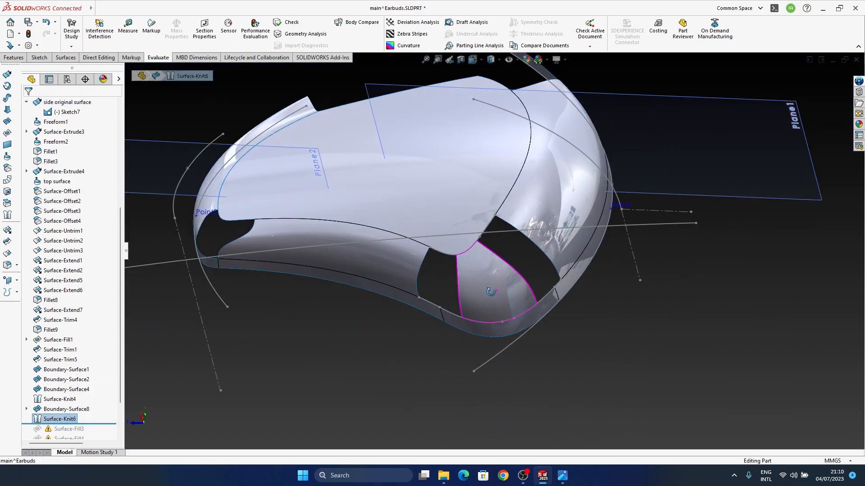
# Roll the history forward past Surface-Fill3 and open that failed fill for editing
pyautogui.moveTo(86, 424); pyautogui.dragTo(81, 405)
pyautogui.click(67, 399)
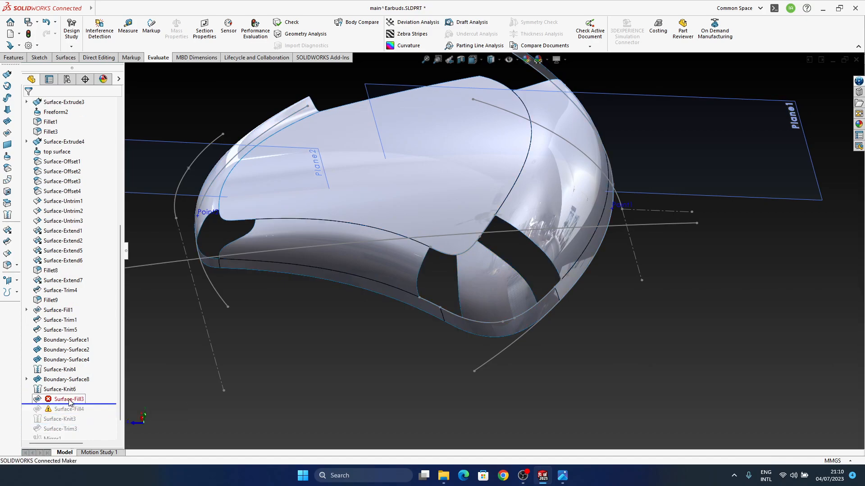
pyautogui.click(76, 376)
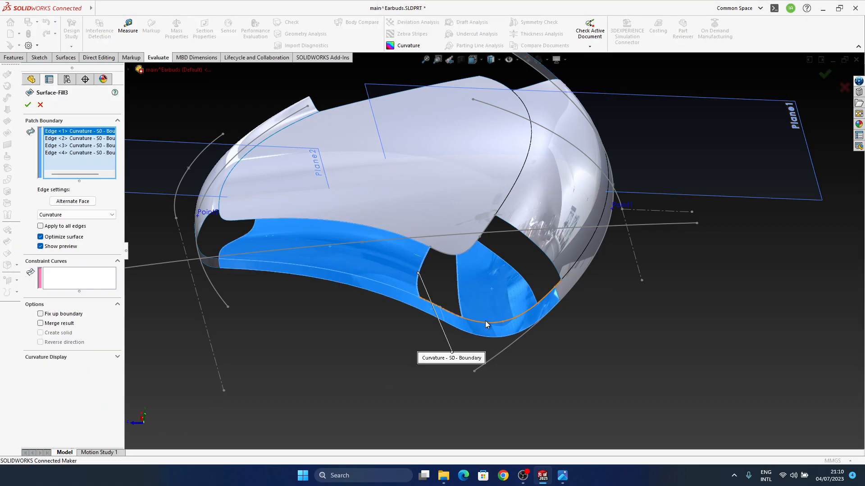
pyautogui.moveTo(426, 327); pyautogui.dragTo(488, 300, button='middle')
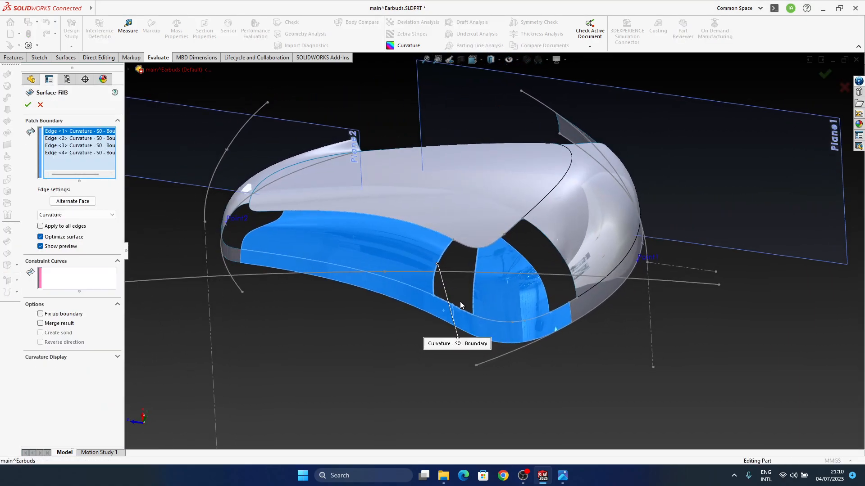
pyautogui.scroll(-6, 464, 301)
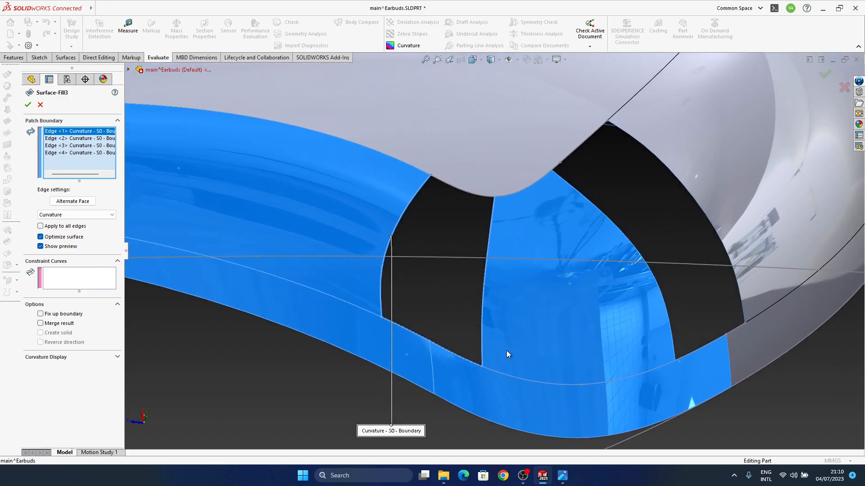
pyautogui.moveTo(506, 350); pyautogui.dragTo(485, 323, button='middle')
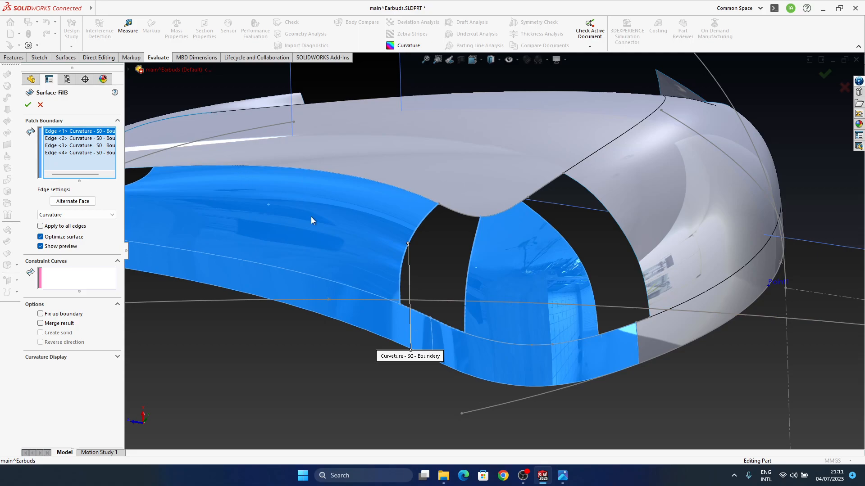
pyautogui.moveTo(517, 265); pyautogui.dragTo(414, 315, button='middle')
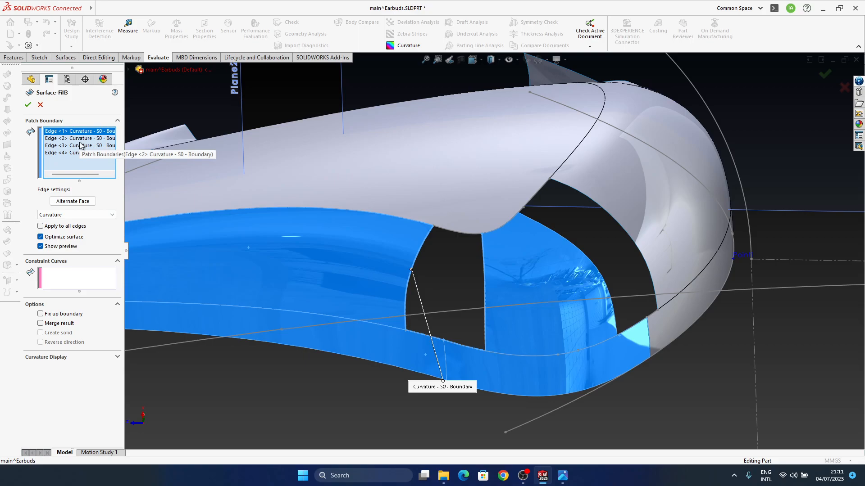
# Hide the planes and sketches, then add the trimmed side surface's edge as Surface-Fill3's fifth curvature boundary and accept
pyautogui.click(507, 60)
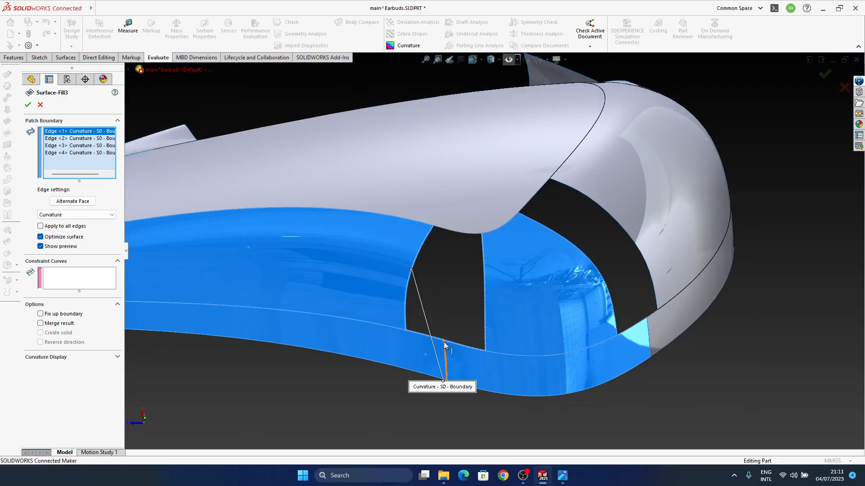
pyautogui.click(464, 231)
pyautogui.moveTo(478, 342)
pyautogui.mouseDown(button='middle')
pyautogui.moveTo(478, 307)
pyautogui.moveTo(477, 345)
pyautogui.moveTo(476, 337)
pyautogui.mouseUp(button='middle')
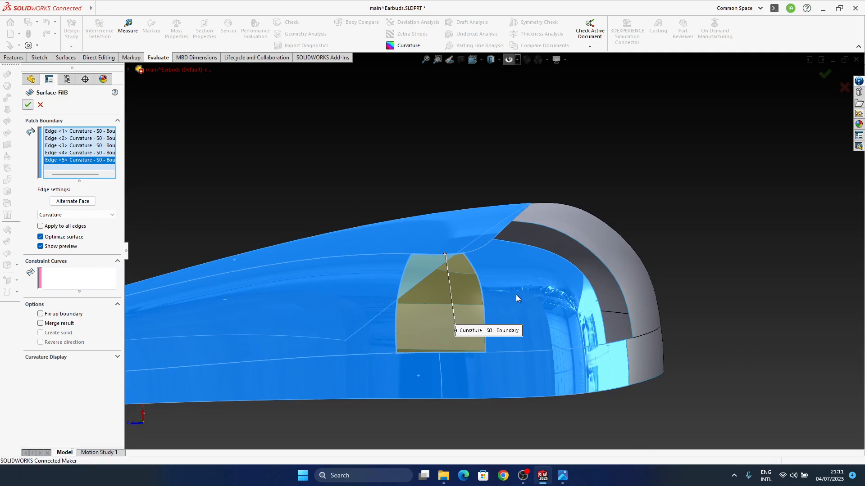
pyautogui.moveTo(476, 244); pyautogui.dragTo(479, 358, button='middle')
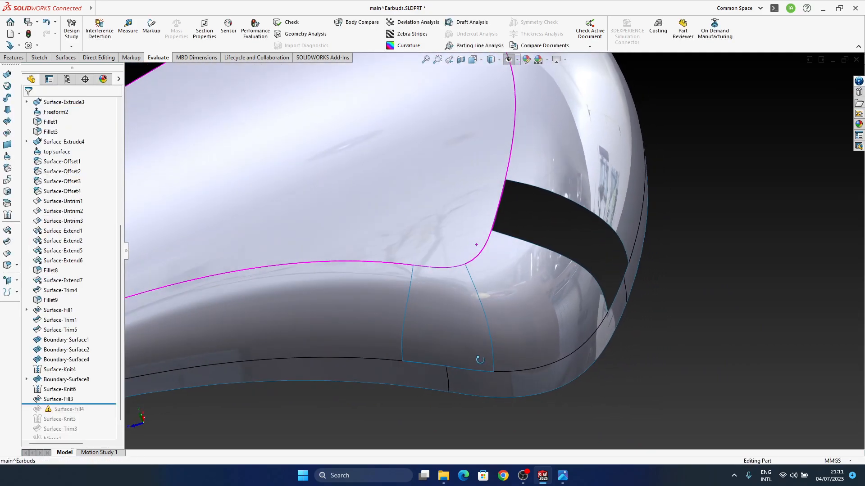
# Examine how Surface-Fill3 blends into its neighbours, reopening it with mesh preview and raising the mesh density to 8
pyautogui.scroll(-5, 461, 311)
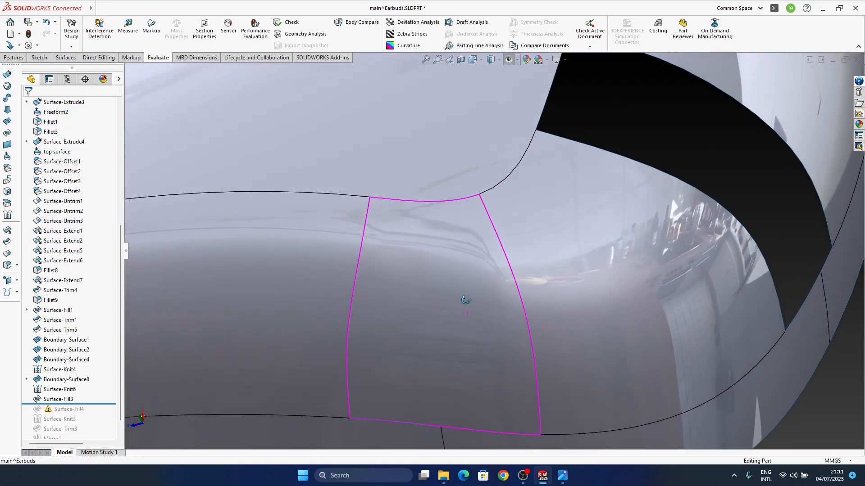
pyautogui.moveTo(465, 300); pyautogui.dragTo(449, 278, button='middle')
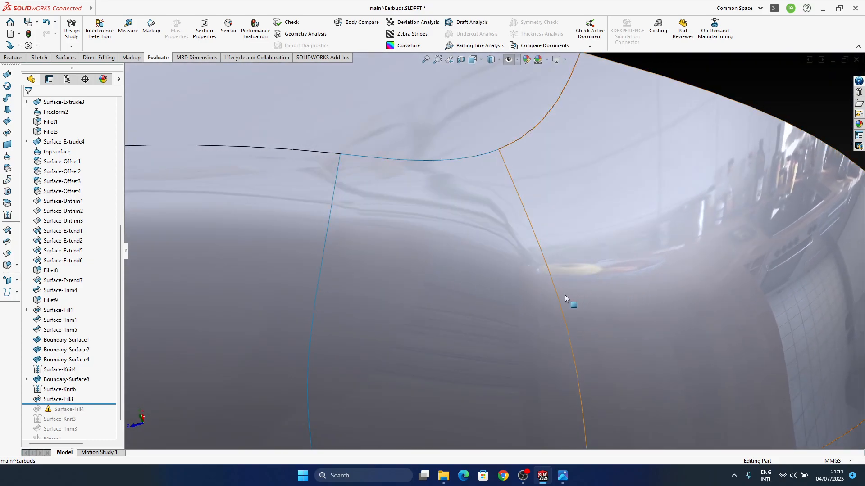
pyautogui.moveTo(265, 277); pyautogui.dragTo(517, 357, button='middle')
pyautogui.click(428, 253)
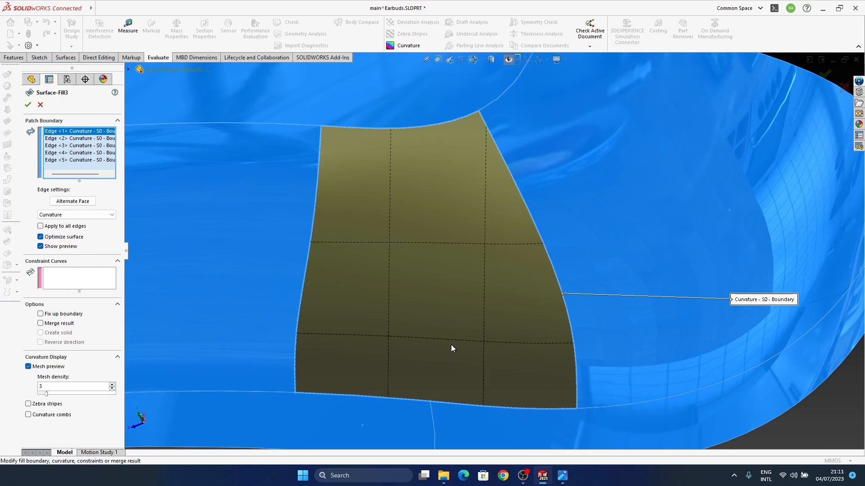
pyautogui.scroll(5, 451, 288)
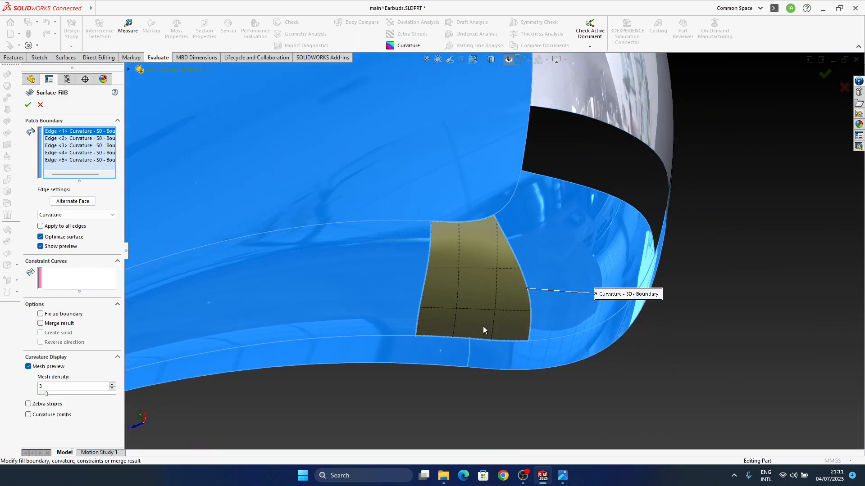
pyautogui.moveTo(484, 330); pyautogui.dragTo(473, 242, button='middle')
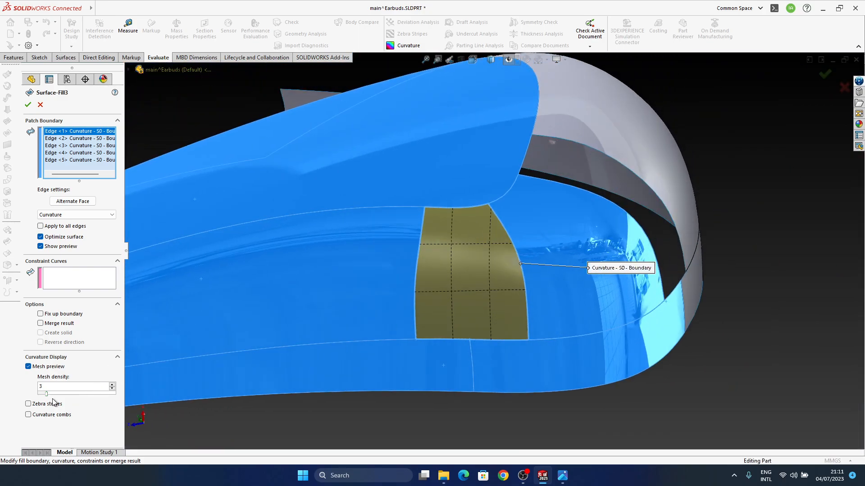
pyautogui.moveTo(61, 393); pyautogui.dragTo(59, 392)
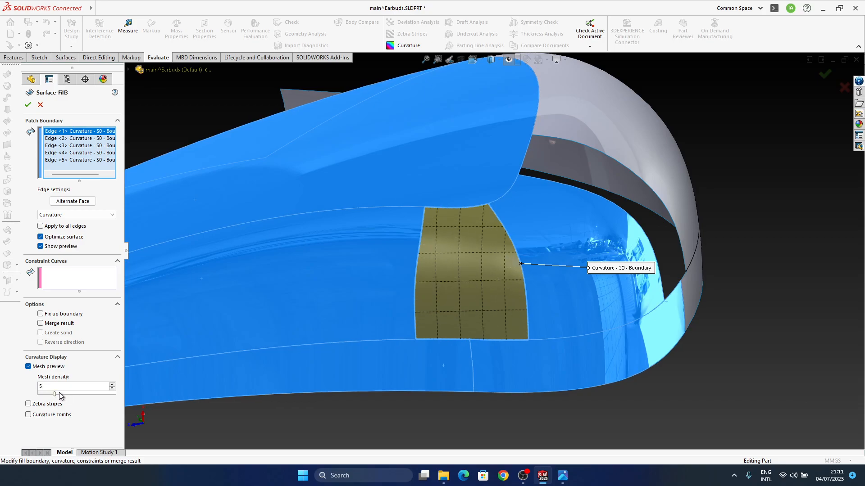
pyautogui.moveTo(410, 328); pyautogui.dragTo(490, 287, button='middle')
# Reopen Boundary-Surface8, examine its mesh preview between the side surface and rim band, and close it
pyautogui.click(568, 268)
pyautogui.click(594, 228)
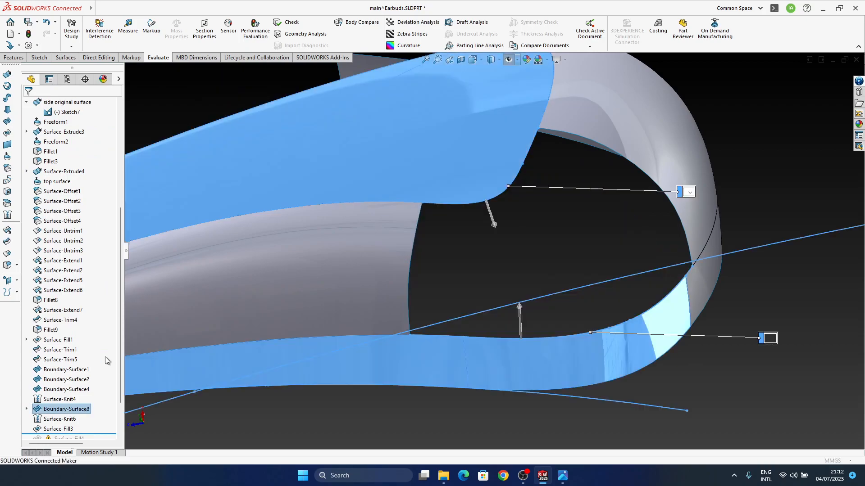
pyautogui.moveTo(588, 321); pyautogui.dragTo(576, 321, button='middle')
pyautogui.moveTo(628, 309); pyautogui.dragTo(519, 212, button='middle')
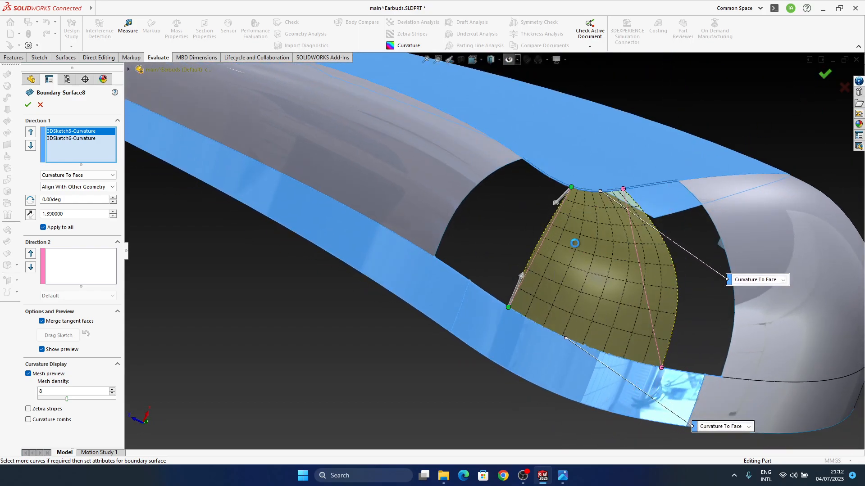
pyautogui.press('Return')
# Examine the mesh previews of Surface-Fill3 and Boundary-Surface1, then inspect the blended corner of the body
pyautogui.click(493, 243)
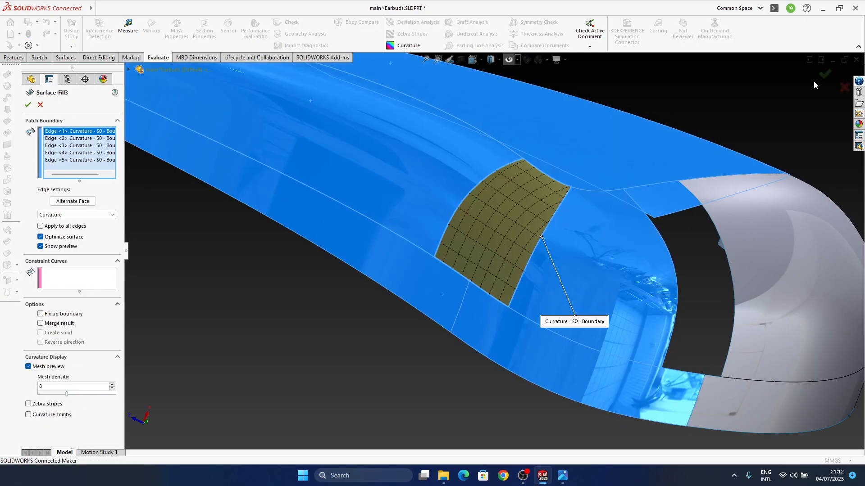
pyautogui.click(444, 185)
pyautogui.click(469, 148)
pyautogui.moveTo(424, 228); pyautogui.dragTo(398, 242, button='middle')
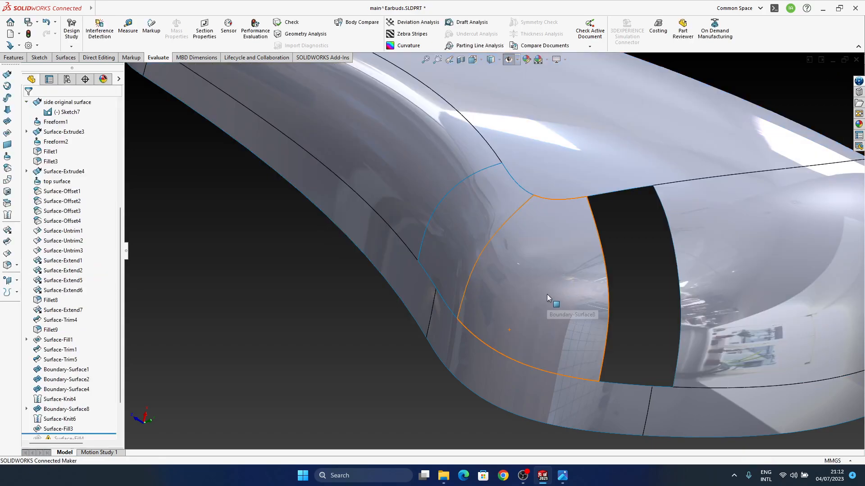
pyautogui.moveTo(547, 293); pyautogui.dragTo(366, 271, button='middle')
pyautogui.moveTo(395, 307); pyautogui.dragTo(373, 316, button='middle')
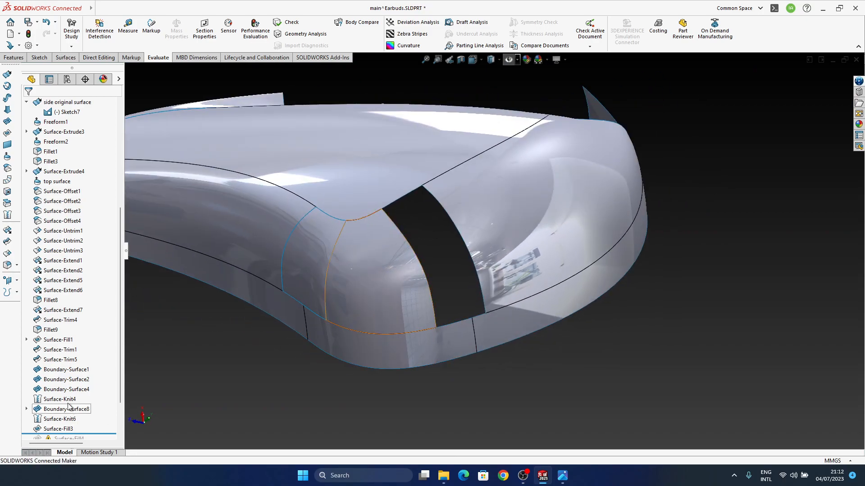
# Roll the history forward past Surface-Fill4 and add the missing edge segments along the gap to its curvature boundary
pyautogui.scroll(-2, 69, 393)
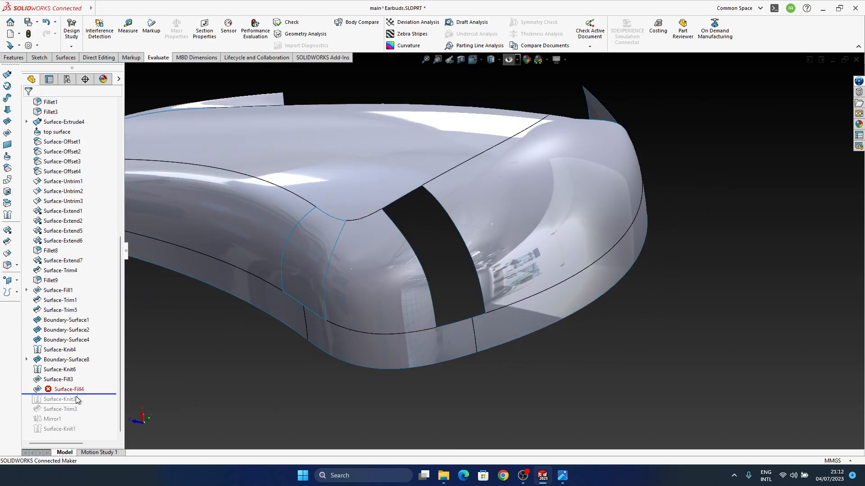
pyautogui.click(70, 390)
pyautogui.click(78, 365)
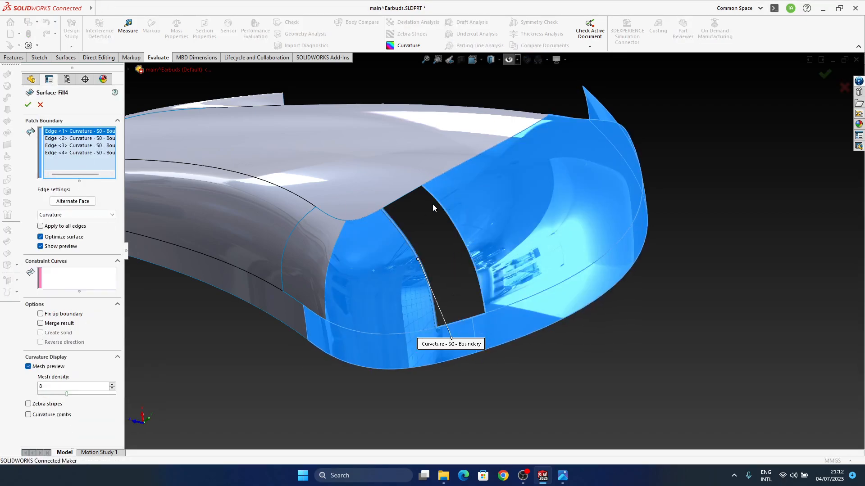
pyautogui.scroll(-10, 402, 200)
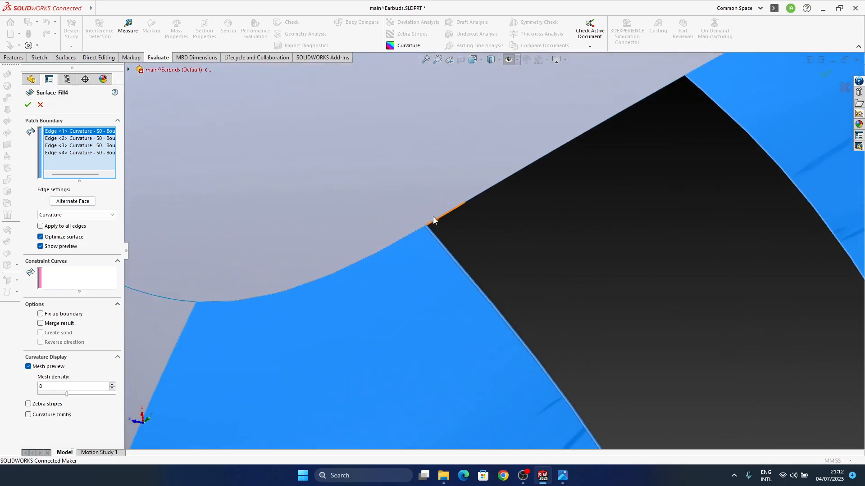
pyautogui.click(441, 218)
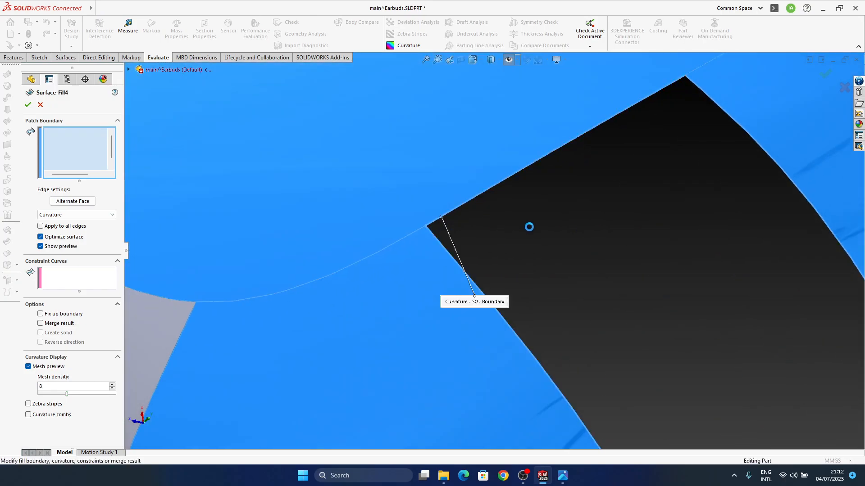
pyautogui.scroll(10, 445, 268)
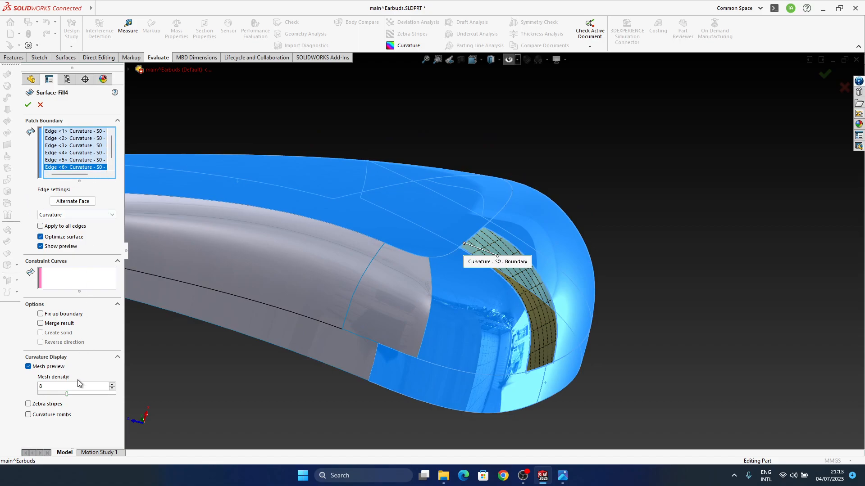
pyautogui.click(28, 105)
# Inspect the filled corner and reopen Boundary-Surface8 for editing
pyautogui.moveTo(563, 305); pyautogui.dragTo(357, 384, button='middle')
pyautogui.moveTo(515, 266); pyautogui.dragTo(460, 295, button='middle')
pyautogui.click(372, 229)
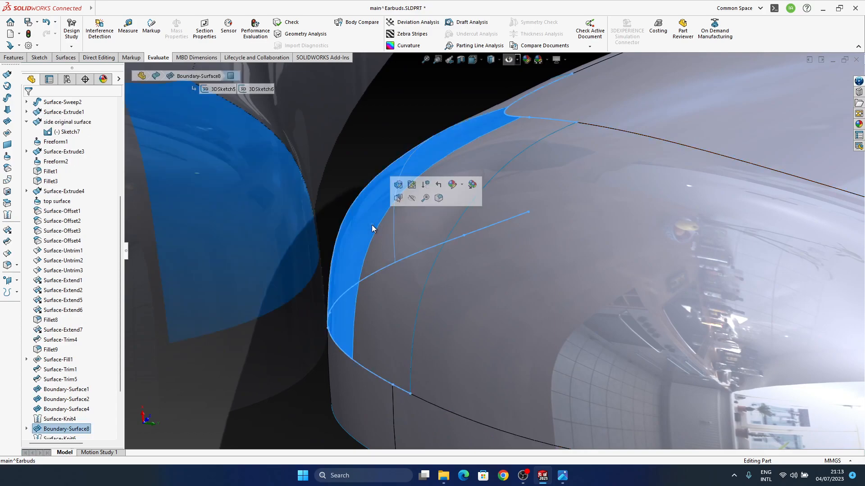
pyautogui.click(400, 183)
pyautogui.moveTo(415, 272); pyautogui.dragTo(484, 107, button='middle')
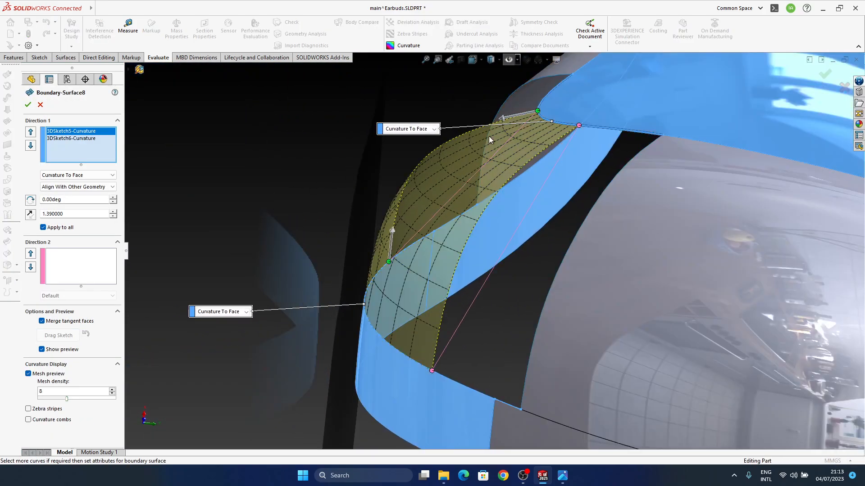
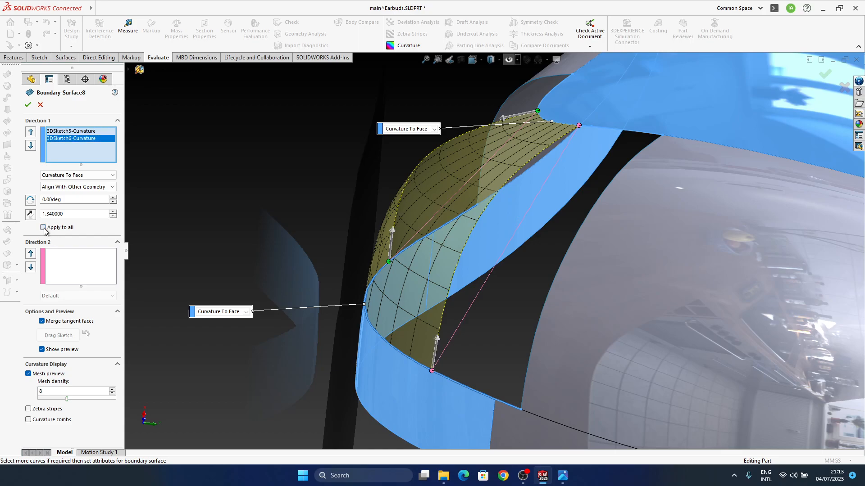
# Give the two curves of Boundary-Surface8 separate tangent lengths, 1.39 for 3DSketch5 and 1.29 for 3DSketch6
pyautogui.moveTo(405, 273); pyautogui.dragTo(440, 291, button='middle')
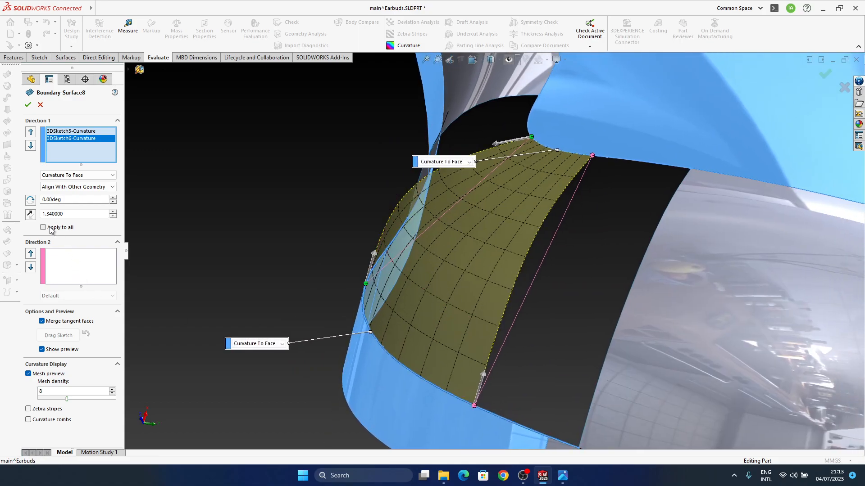
pyautogui.moveTo(441, 279); pyautogui.dragTo(435, 243, button='middle')
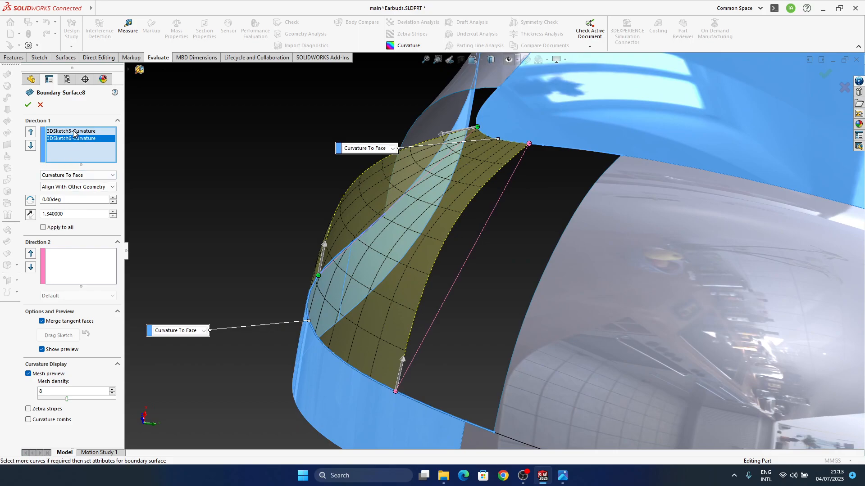
pyautogui.click(43, 228)
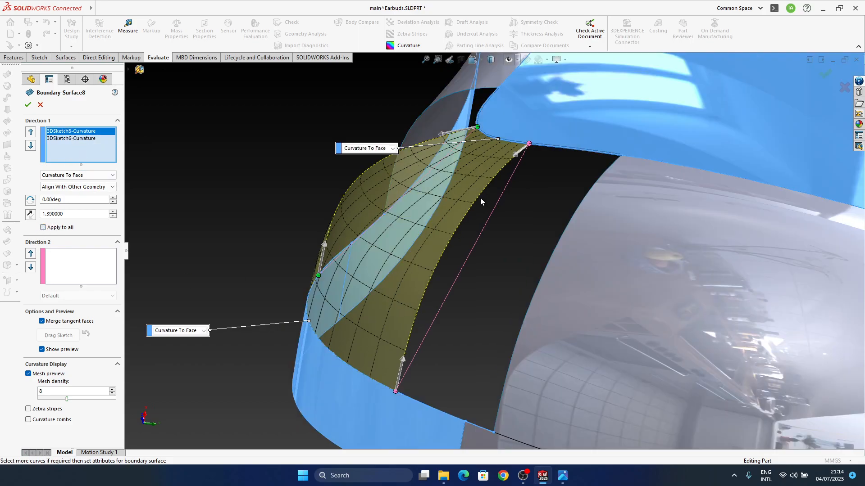
pyautogui.keyDown('ctrl'); pyautogui.moveTo(448, 228); pyautogui.dragTo(381, 212, button='middle'); pyautogui.keyUp('ctrl')
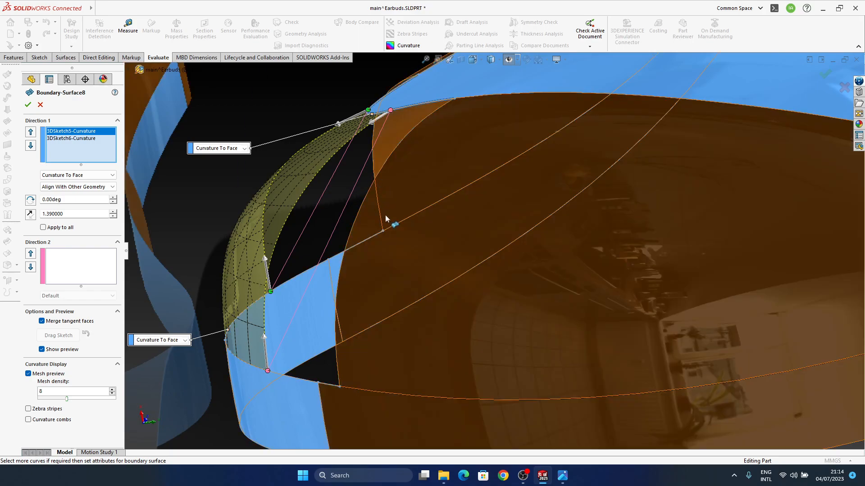
pyautogui.moveTo(386, 220); pyautogui.dragTo(320, 285, button='middle')
pyautogui.moveTo(319, 291); pyautogui.dragTo(324, 295)
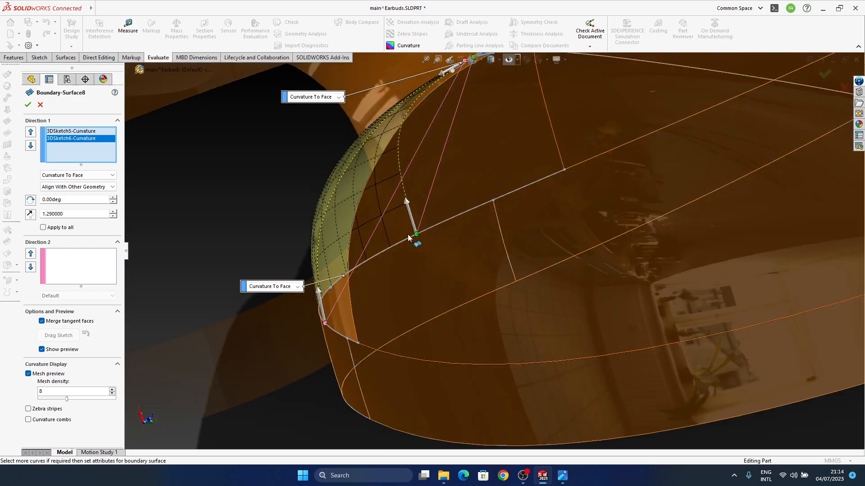
# Set the 3DSketch5 tangent length of Boundary-Surface8 to 1.28 and accept the edited surface
pyautogui.moveTo(442, 182)
pyautogui.mouseDown(button='middle')
pyautogui.moveTo(420, 184)
pyautogui.moveTo(443, 178)
pyautogui.mouseUp(button='middle')
pyautogui.keyDown('ctrl'); pyautogui.moveTo(444, 177); pyautogui.dragTo(387, 221, button='middle'); pyautogui.keyUp('ctrl')
pyautogui.scroll(6, 395, 240)
pyautogui.scroll(-5, 367, 256)
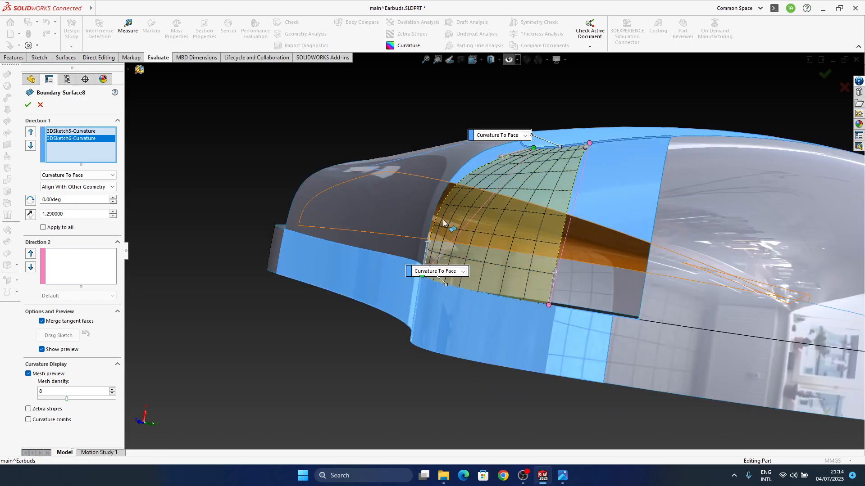
pyautogui.click(504, 154)
pyautogui.moveTo(505, 154); pyautogui.dragTo(509, 152)
pyautogui.moveTo(509, 151); pyautogui.dragTo(508, 151)
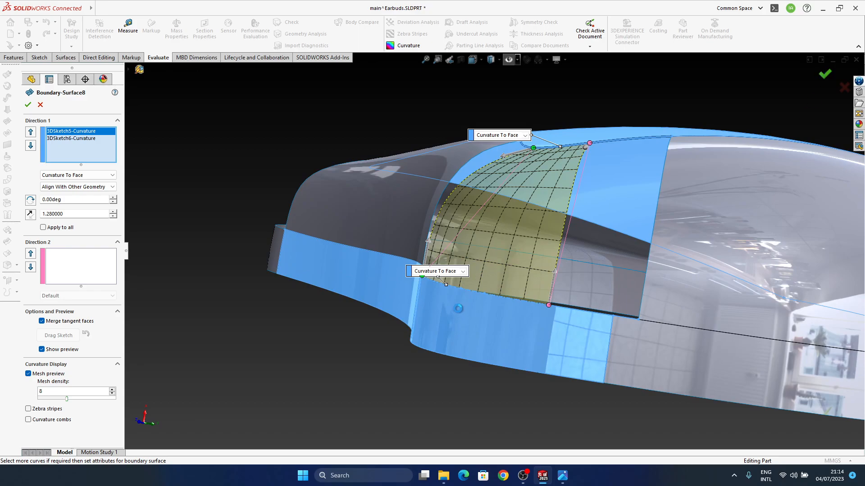
pyautogui.press('Return')
# Edit Boundary-Surface2 and pull both handles at its open end back along the edges to widen the gap, then accept it
pyautogui.moveTo(479, 240); pyautogui.dragTo(493, 273, button='middle')
pyautogui.click(534, 258)
pyautogui.click(561, 222)
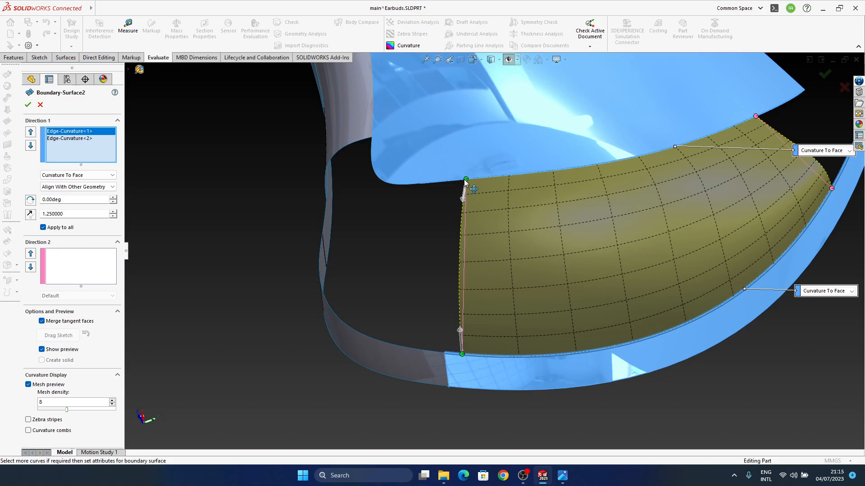
pyautogui.moveTo(522, 179); pyautogui.dragTo(523, 179)
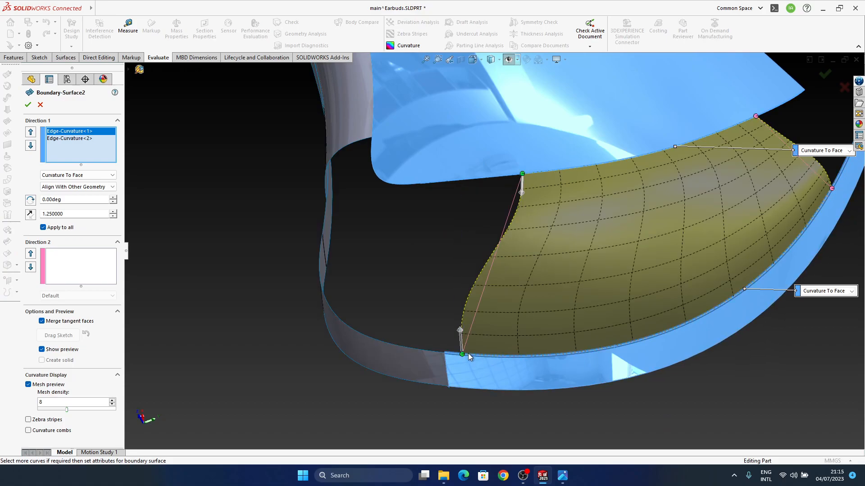
pyautogui.moveTo(535, 356); pyautogui.dragTo(535, 356)
pyautogui.moveTo(578, 346); pyautogui.dragTo(628, 280, button='middle')
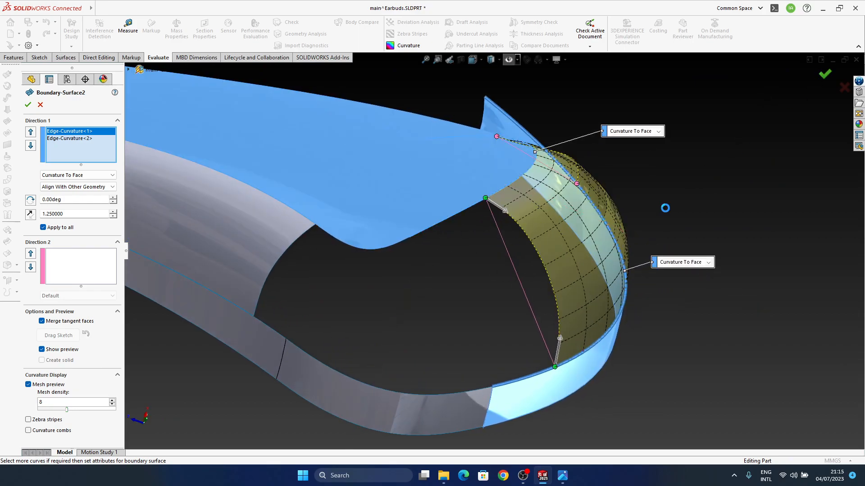
# Edit Boundary-Surface1 and shorten it by pulling both end handles beside the gap back along their edges
pyautogui.moveTo(598, 293); pyautogui.dragTo(508, 287, button='middle')
pyautogui.click(480, 275)
pyautogui.click(544, 229)
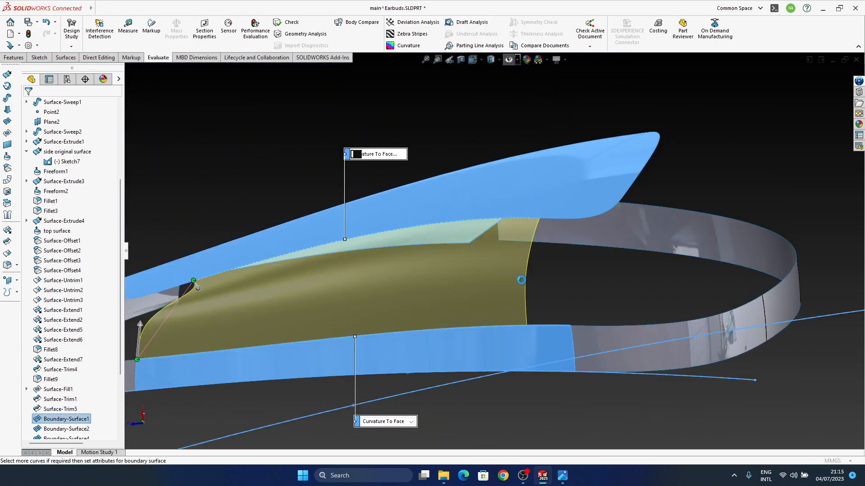
pyautogui.moveTo(507, 220); pyautogui.dragTo(506, 220)
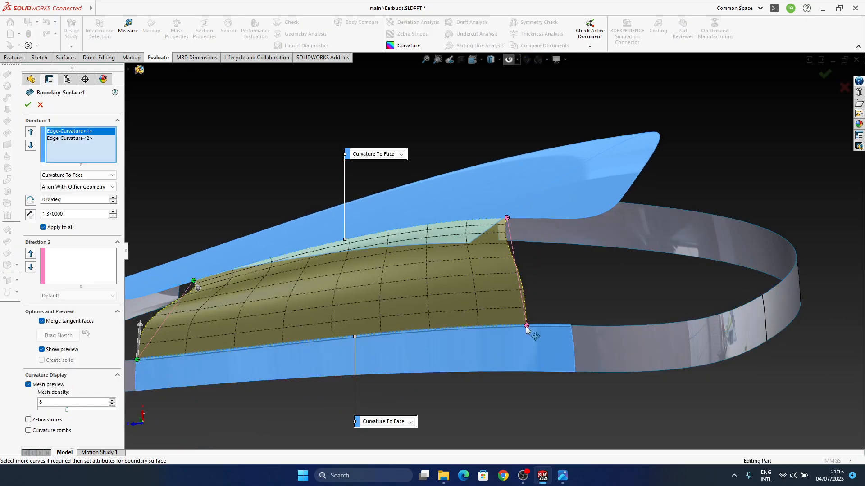
pyautogui.moveTo(523, 326); pyautogui.dragTo(504, 326)
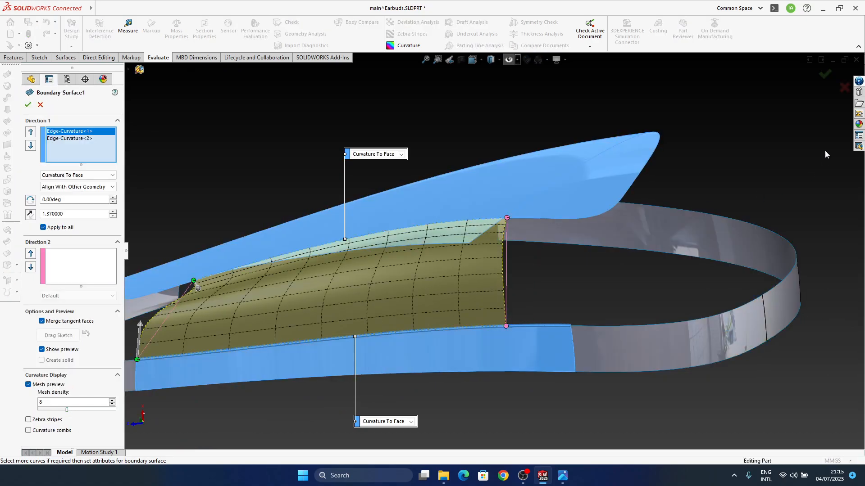
pyautogui.moveTo(663, 258); pyautogui.dragTo(579, 241, button='middle')
# Repair Surface-Fill3 by adding the missing upper edge segments to its curvature patch boundary
pyautogui.scroll(-2, 99, 404)
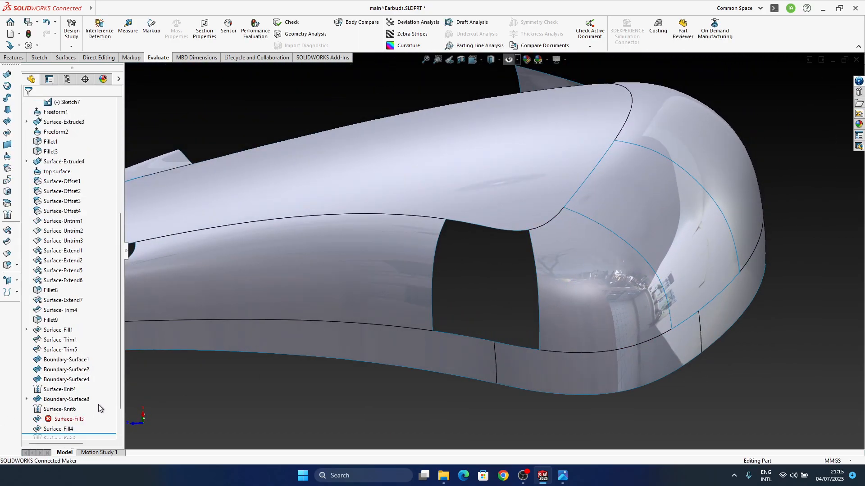
pyautogui.click(69, 418)
pyautogui.click(78, 407)
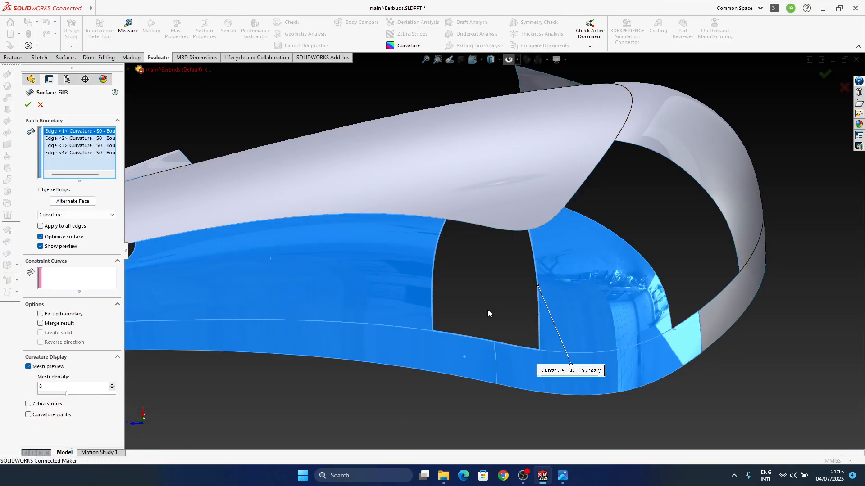
pyautogui.moveTo(510, 240); pyautogui.dragTo(507, 234, button='middle')
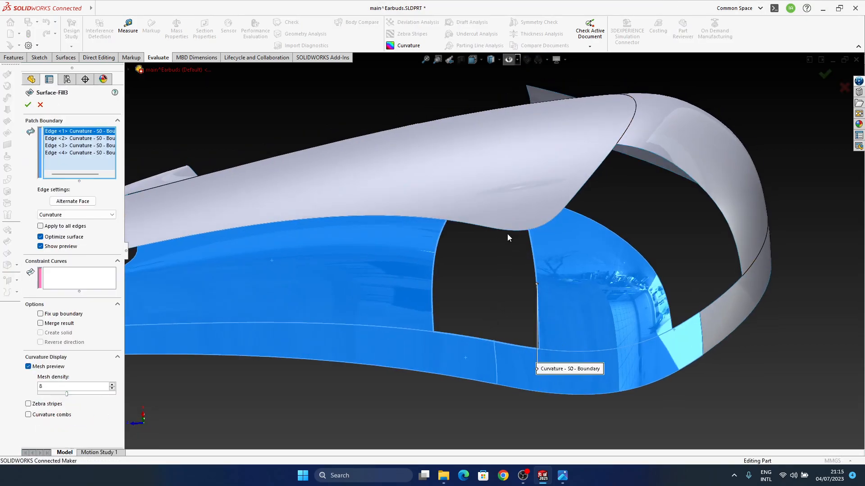
pyautogui.click(466, 225)
pyautogui.moveTo(519, 276); pyautogui.dragTo(521, 253, button='middle')
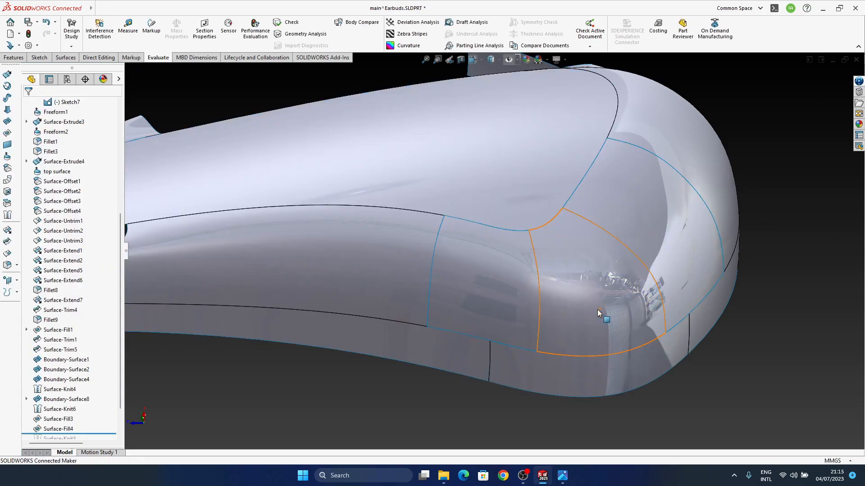
# Reopen Boundary-Surface8 after checking the filled corner, adjust the 3DSketch5 tangent handle to length 1, and accept the surface
pyautogui.moveTo(597, 309); pyautogui.dragTo(520, 360, button='middle')
pyautogui.moveTo(542, 320); pyautogui.dragTo(524, 320, button='middle')
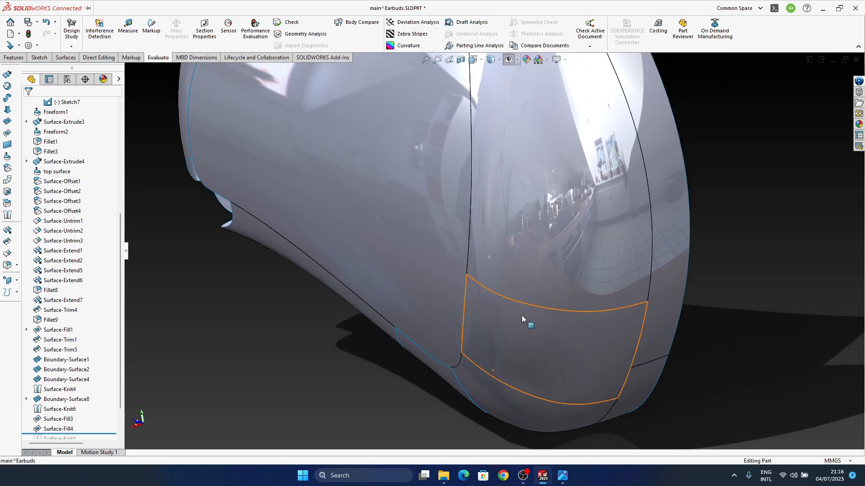
pyautogui.scroll(3, 524, 317)
pyautogui.keyDown('ctrl'); pyautogui.moveTo(525, 264); pyautogui.dragTo(537, 215, button='middle'); pyautogui.keyUp('ctrl')
pyautogui.moveTo(547, 367); pyautogui.dragTo(514, 347, button='middle')
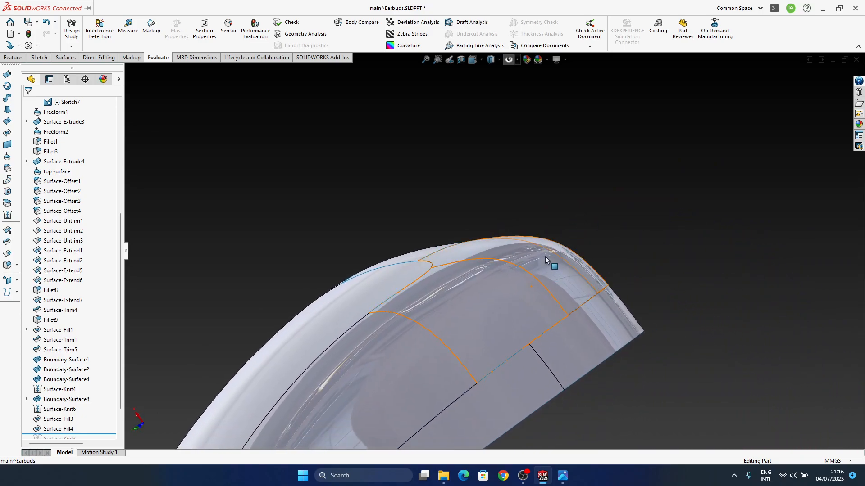
pyautogui.click(545, 260)
pyautogui.click(567, 213)
pyautogui.keyDown('ctrl'); pyautogui.moveTo(473, 293); pyautogui.dragTo(476, 286, button='middle'); pyautogui.keyUp('ctrl')
pyautogui.moveTo(476, 286)
pyautogui.mouseDown(button='middle')
pyautogui.moveTo(465, 286)
pyautogui.moveTo(472, 283)
pyautogui.mouseUp(button='middle')
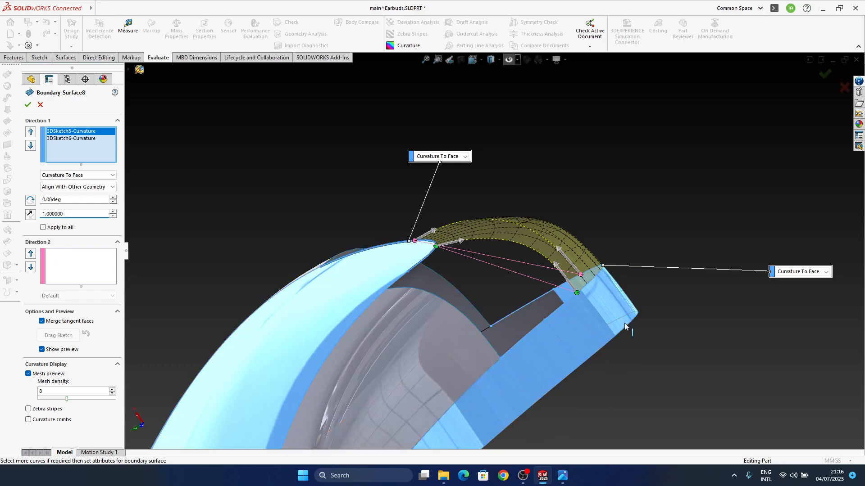
pyautogui.click(824, 73)
# Edit Boundary-Surface8 again, trying the 3DSketch6 tangent handle and setting the 3DSketch5 tangent length to 1
pyautogui.moveTo(550, 278); pyautogui.dragTo(469, 348, button='middle')
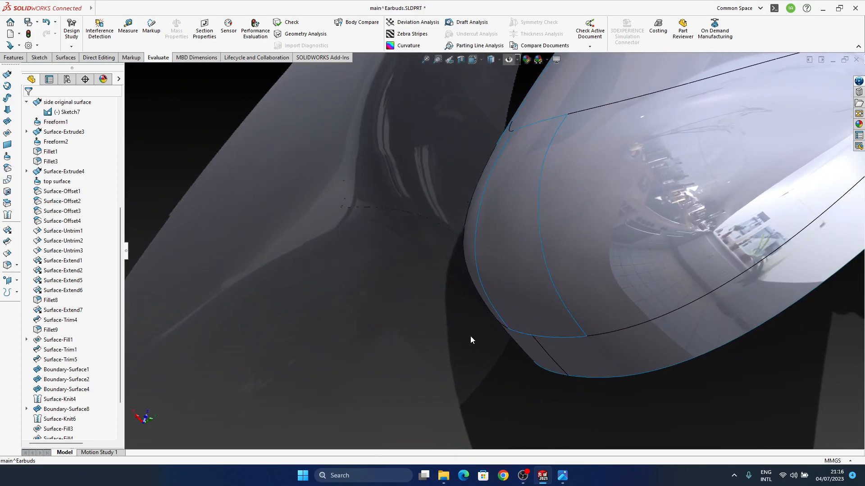
pyautogui.click(471, 241)
pyautogui.click(495, 219)
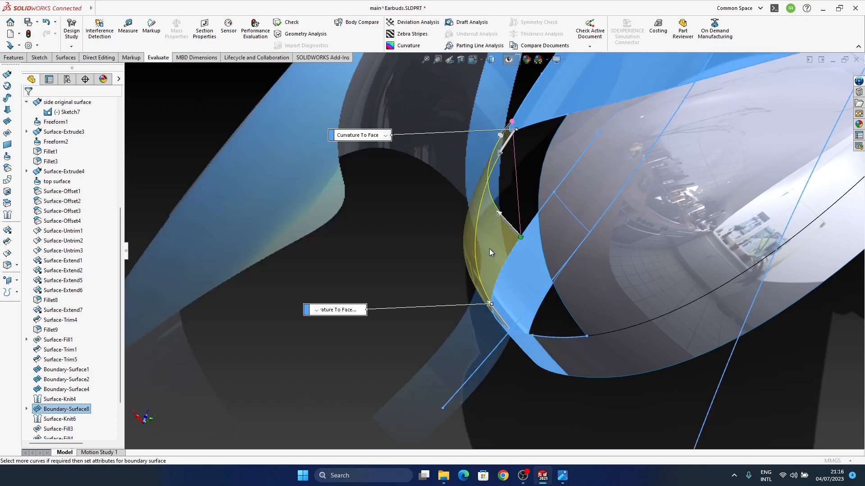
pyautogui.moveTo(545, 234); pyautogui.dragTo(338, 286, button='middle')
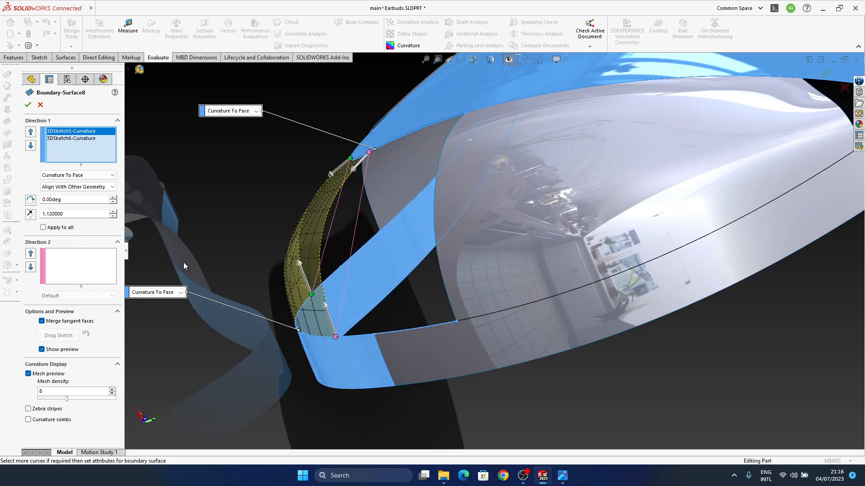
pyautogui.click(324, 306)
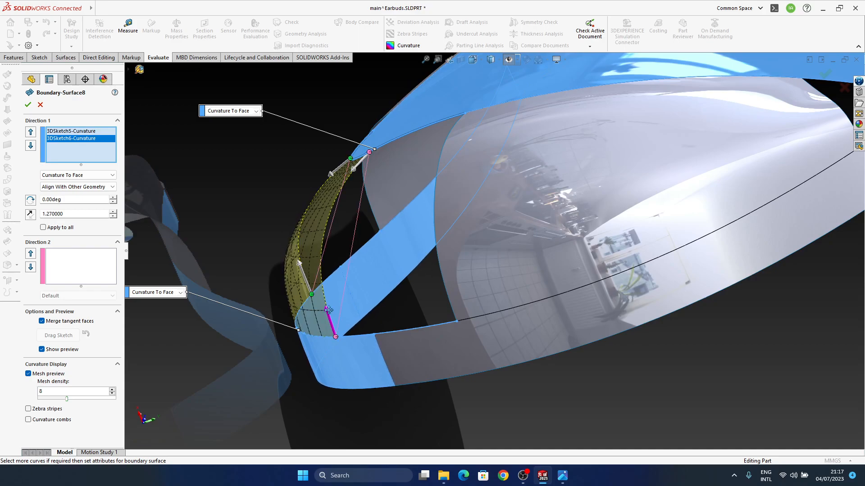
pyautogui.write('1')
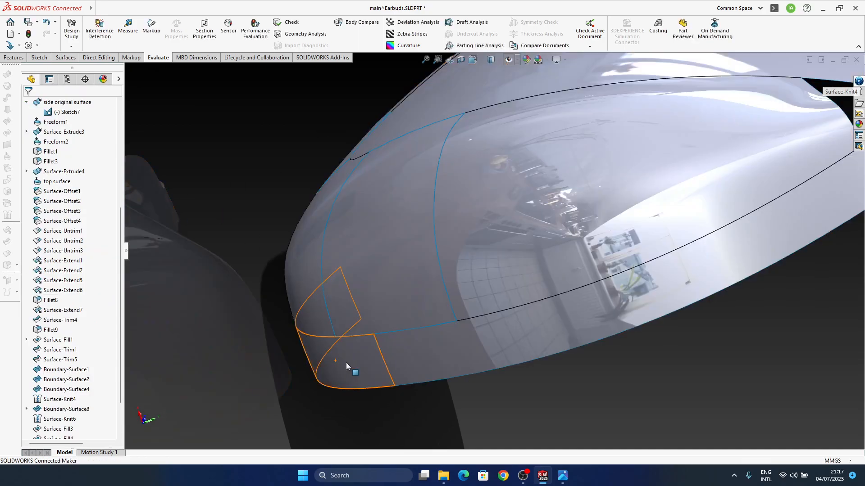
# Edit Boundary-Surface2 and slightly lengthen the tangent handle on its upper edge, then accept the surface
pyautogui.moveTo(346, 363); pyautogui.dragTo(292, 395, button='middle')
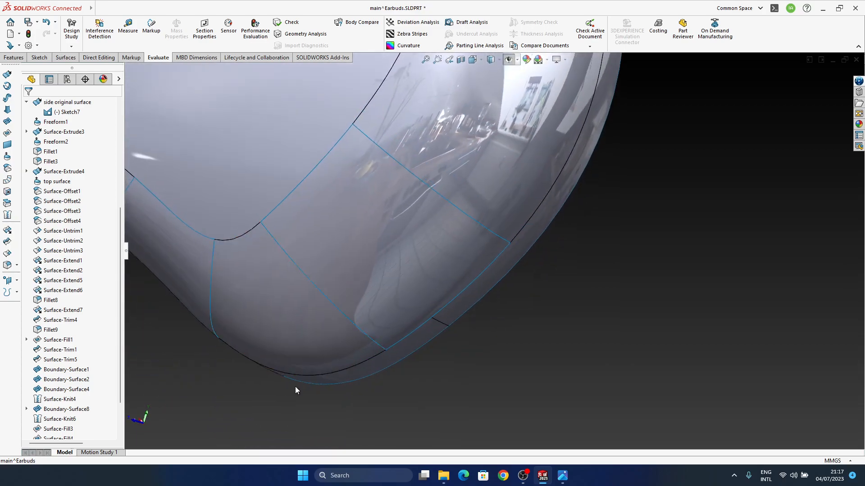
pyautogui.scroll(3, 293, 392)
pyautogui.middleClick(368, 340)
pyautogui.moveTo(368, 340); pyautogui.dragTo(387, 184, button='middle')
pyautogui.scroll(-2, 402, 244)
pyautogui.middleClick(401, 246)
pyautogui.click(387, 184)
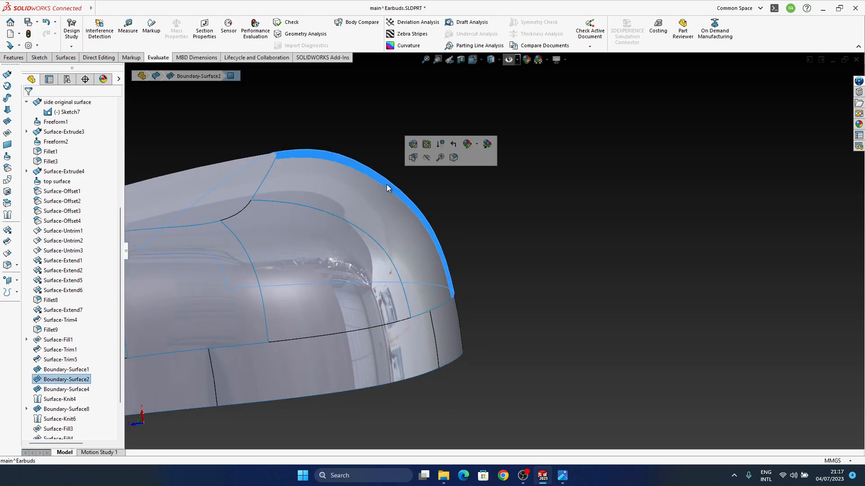
pyautogui.click(412, 146)
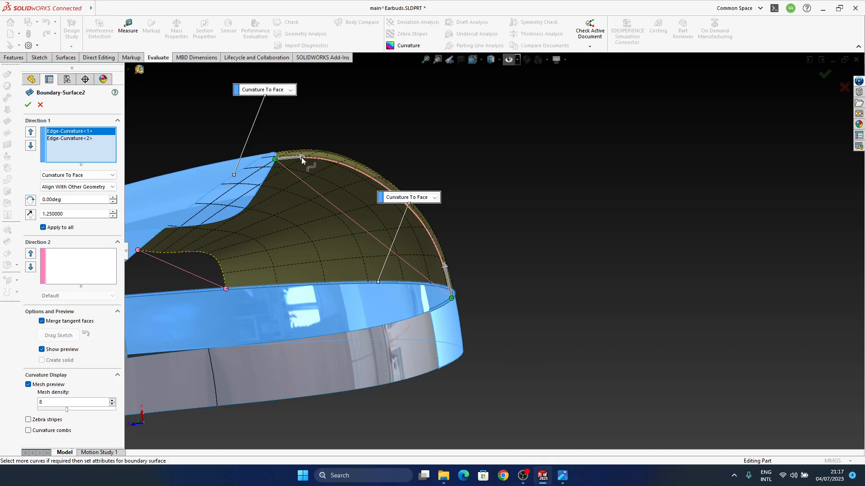
pyautogui.moveTo(302, 157); pyautogui.dragTo(303, 156)
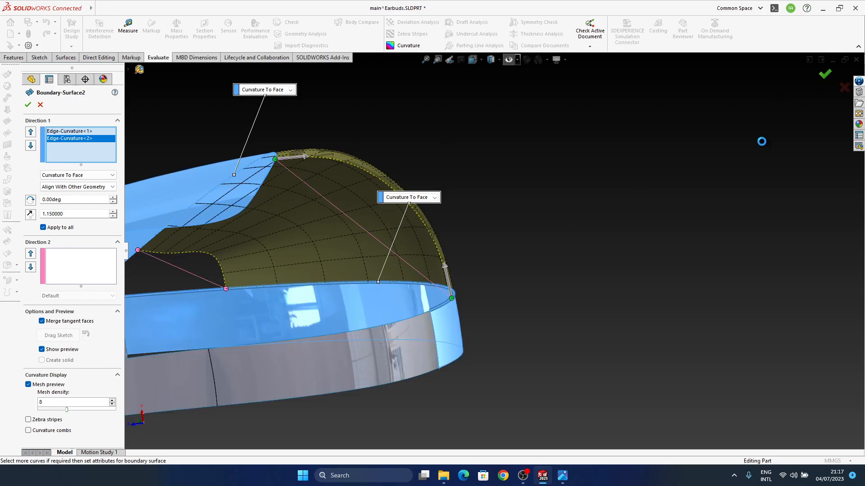
pyautogui.press('Return')
# Examine the reflections across the blended corner patches of the rebuilt body from several sides
pyautogui.moveTo(424, 231); pyautogui.dragTo(404, 444, button='middle')
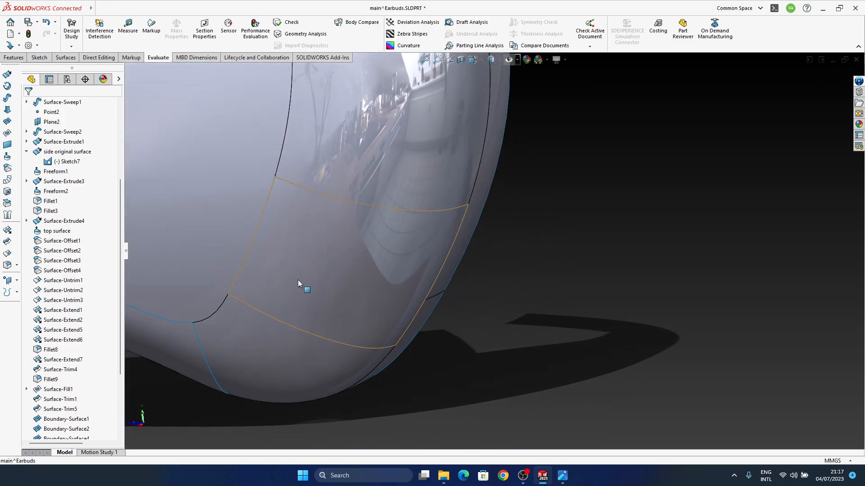
pyautogui.keyDown('ctrl'); pyautogui.moveTo(269, 254); pyautogui.dragTo(441, 290, button='middle'); pyautogui.keyUp('ctrl')
pyautogui.scroll(5, 487, 255)
pyautogui.keyDown('ctrl'); pyautogui.moveTo(547, 187); pyautogui.dragTo(543, 249, button='middle'); pyautogui.keyUp('ctrl')
pyautogui.moveTo(543, 229); pyautogui.dragTo(489, 239, button='middle')
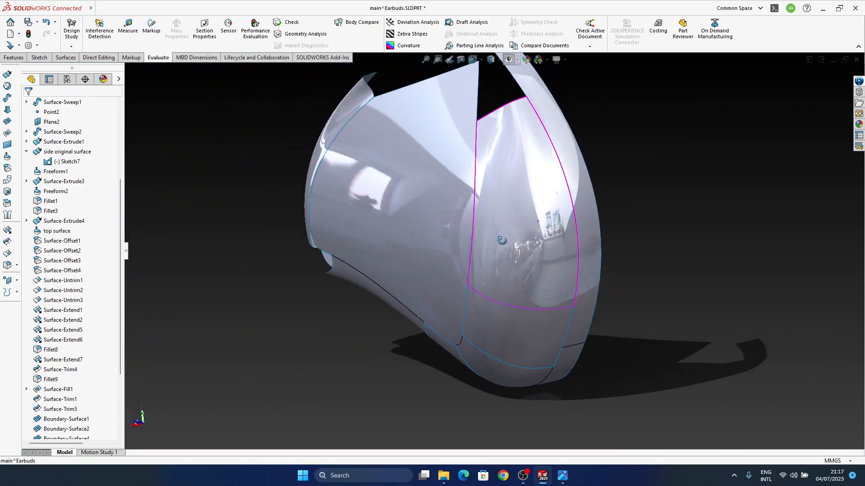
pyautogui.keyDown('ctrl'); pyautogui.moveTo(517, 304); pyautogui.dragTo(530, 298, button='middle'); pyautogui.keyUp('ctrl')
# Roll the history forward through Surface-Knit3, Surface-Trim3 and Mirror1 to restore the body up to Surface-Knit1
pyautogui.scroll(-3, 69, 386)
pyautogui.moveTo(84, 396); pyautogui.dragTo(86, 404)
pyautogui.moveTo(452, 365); pyautogui.dragTo(532, 358, button='middle')
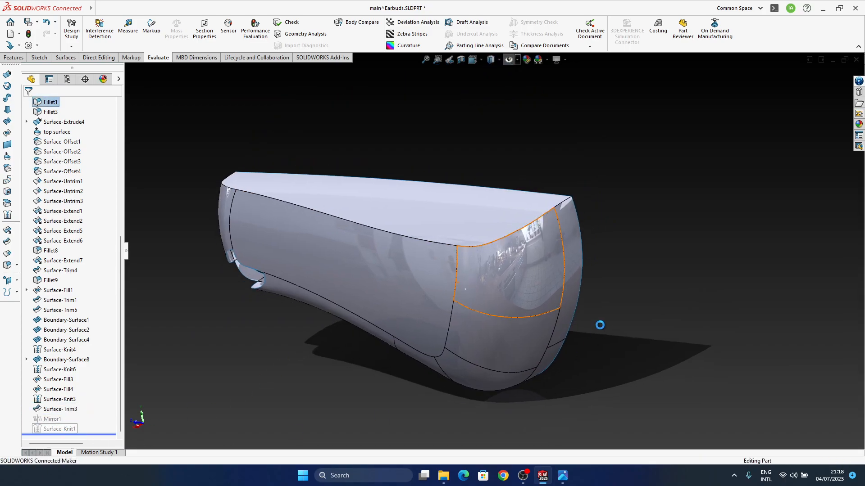
pyautogui.keyDown('ctrl'); pyautogui.moveTo(562, 325); pyautogui.dragTo(550, 301, button='middle'); pyautogui.keyUp('ctrl')
pyautogui.moveTo(542, 281); pyautogui.dragTo(548, 306, button='middle')
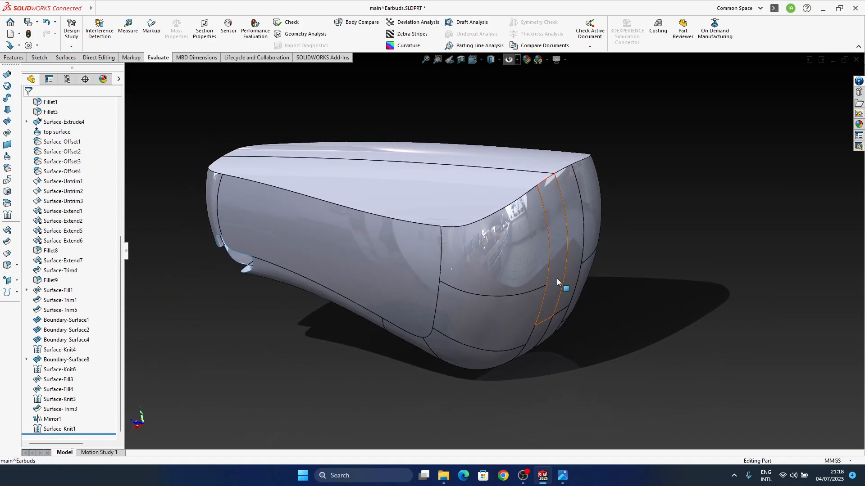
# Change the display setting to shade the body without environment reflections, then switch to Photos to view the earbud reference image
pyautogui.click(565, 59)
pyautogui.click(578, 91)
pyautogui.click(489, 331)
pyautogui.moveTo(489, 331); pyautogui.dragTo(484, 446, button='middle')
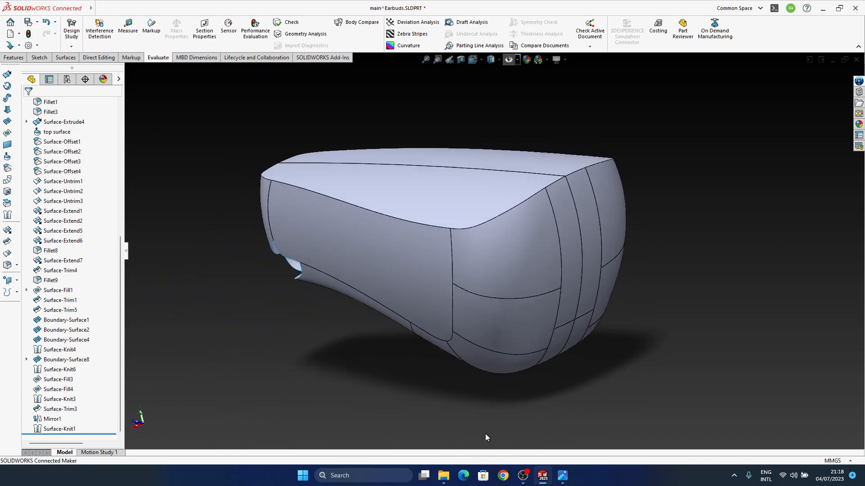
pyautogui.keyDown('ctrl'); pyautogui.moveTo(484, 382); pyautogui.dragTo(466, 400, button='middle'); pyautogui.keyUp('ctrl')
pyautogui.click(562, 476)
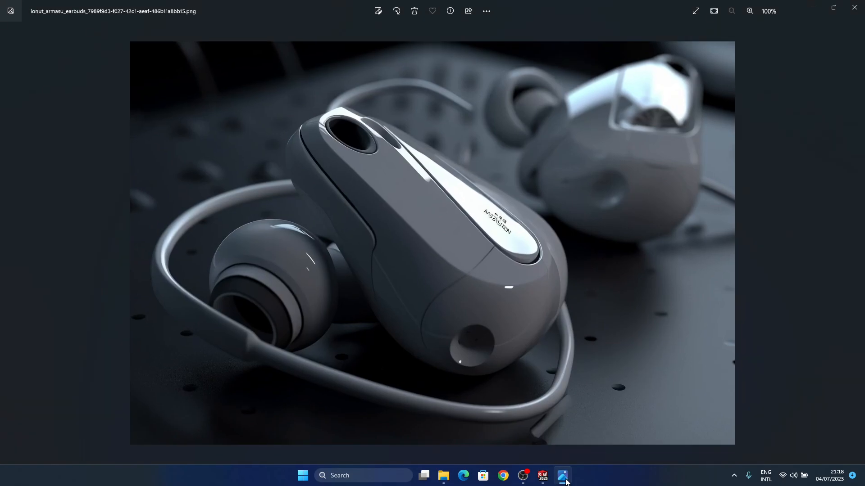
# Compare the overall shape and blended corner of the body with the earbud reference image
pyautogui.click(562, 476)
pyautogui.moveTo(455, 374); pyautogui.dragTo(468, 317, button='middle')
pyautogui.moveTo(428, 358); pyautogui.dragTo(495, 405, button='middle')
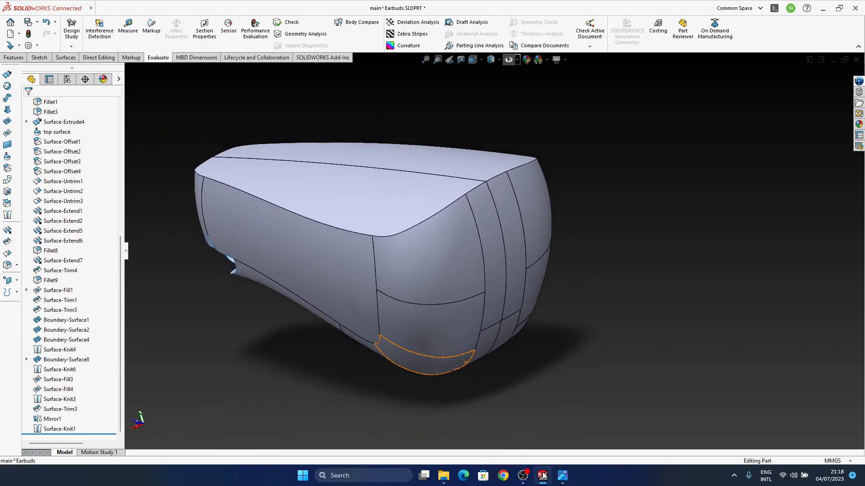
pyautogui.click(563, 476)
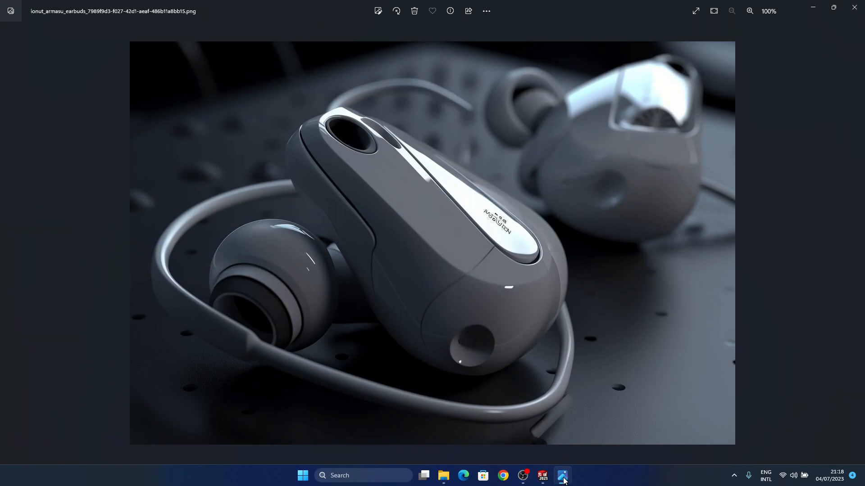
pyautogui.click(563, 477)
pyautogui.moveTo(470, 307); pyautogui.dragTo(544, 226, button='middle')
pyautogui.click(563, 478)
pyautogui.click(564, 478)
pyautogui.moveTo(481, 358); pyautogui.dragTo(578, 373, button='middle')
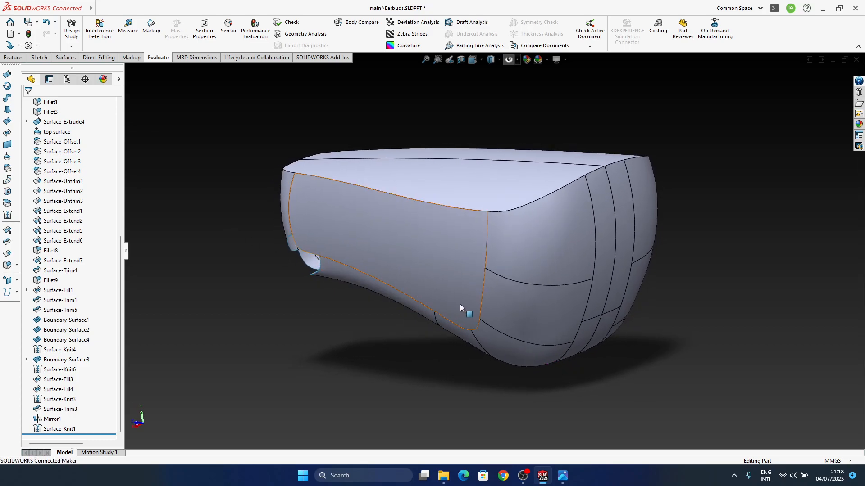
# Examine the body's side face and underside, and check its lower side edge against the reference image
pyautogui.moveTo(496, 339); pyautogui.dragTo(557, 233, button='middle')
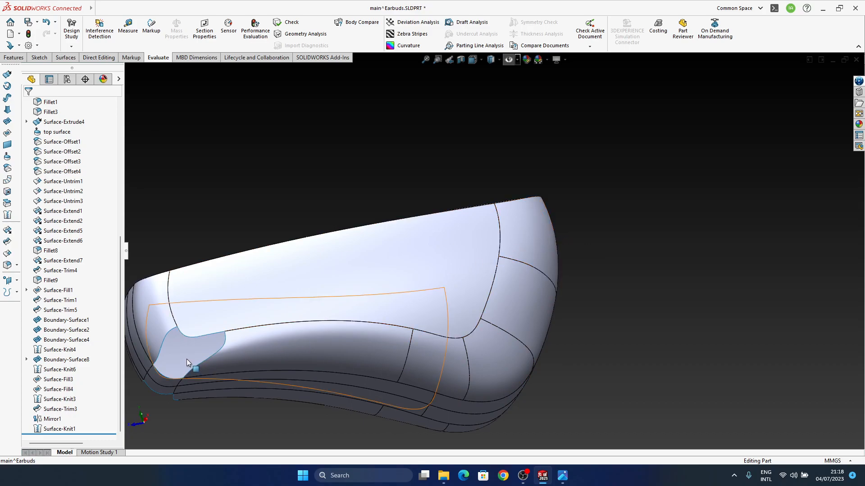
pyautogui.moveTo(187, 360); pyautogui.dragTo(250, 252, button='middle')
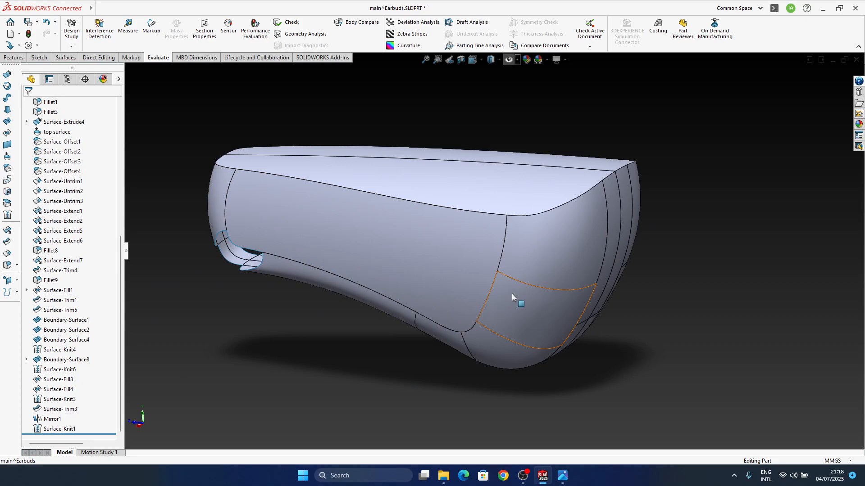
pyautogui.moveTo(513, 328); pyautogui.dragTo(494, 226, button='middle')
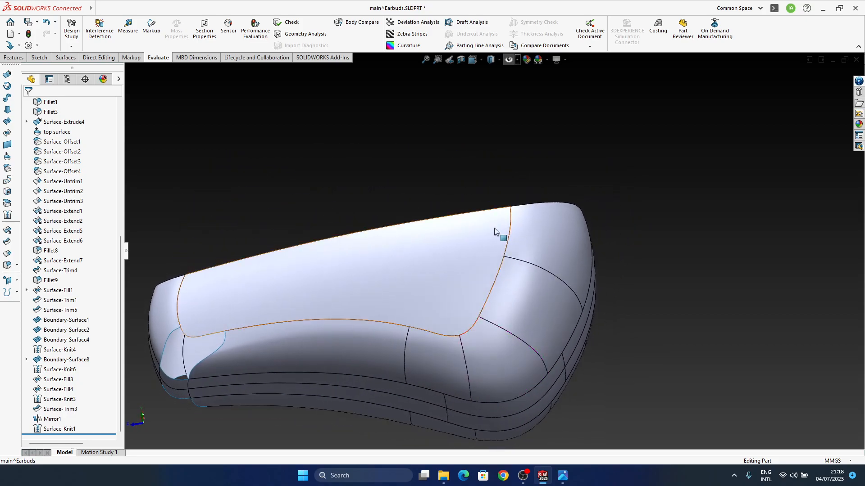
pyautogui.moveTo(432, 263); pyautogui.dragTo(424, 332, button='middle')
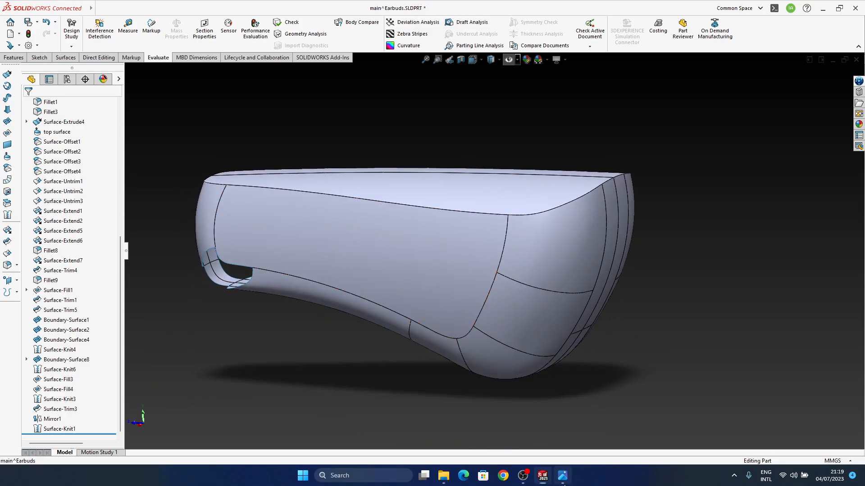
pyautogui.click(563, 481)
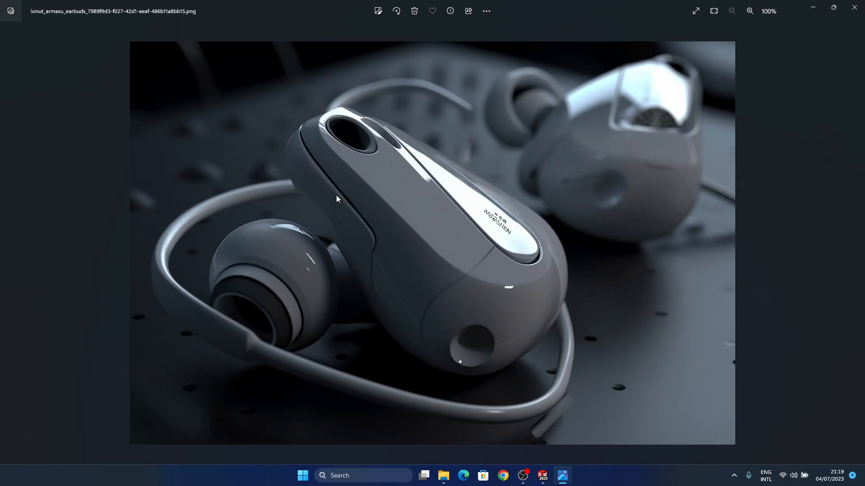
pyautogui.click(563, 478)
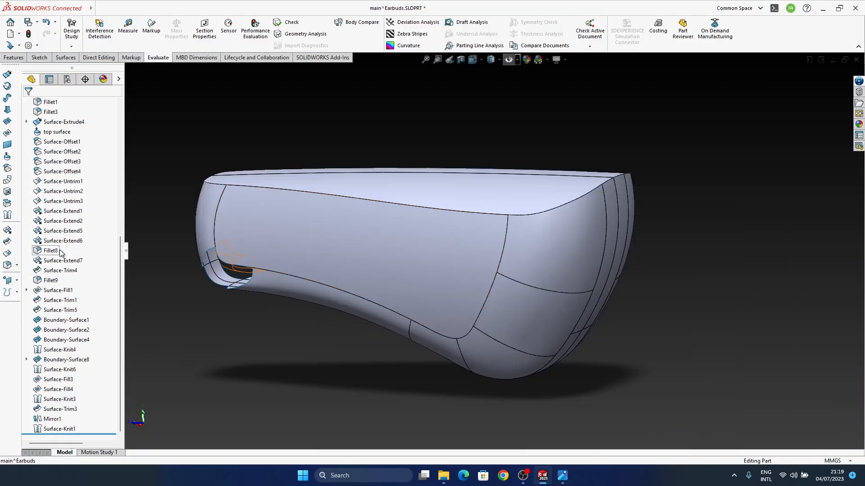
# Show the Surface-Trim4 body temporarily to check which faces it covers, and hide it again
pyautogui.click(60, 270)
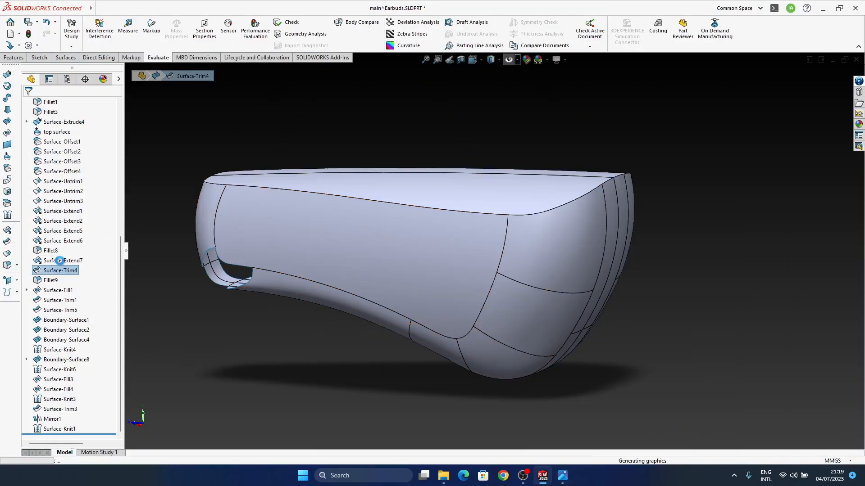
pyautogui.click(67, 270)
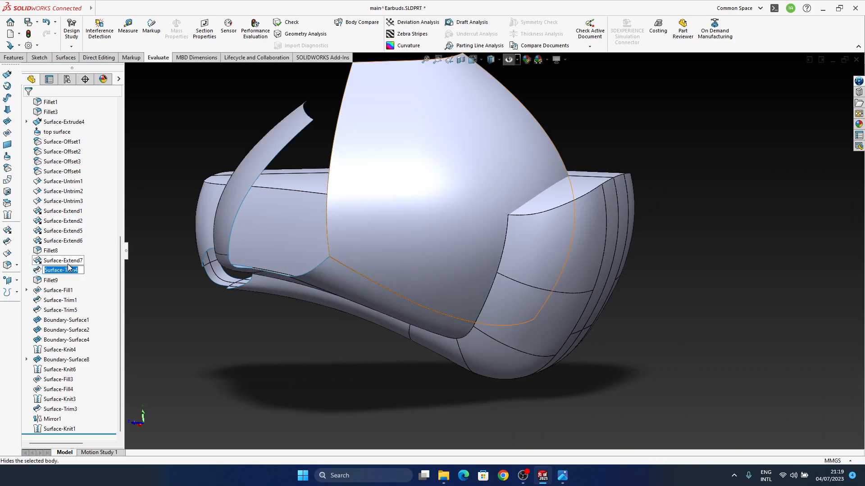
pyautogui.click(61, 281)
pyautogui.click(59, 271)
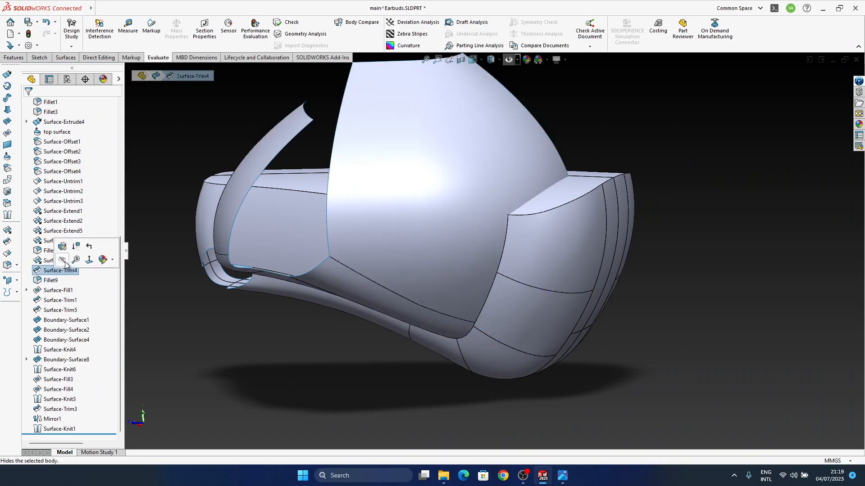
pyautogui.click(62, 260)
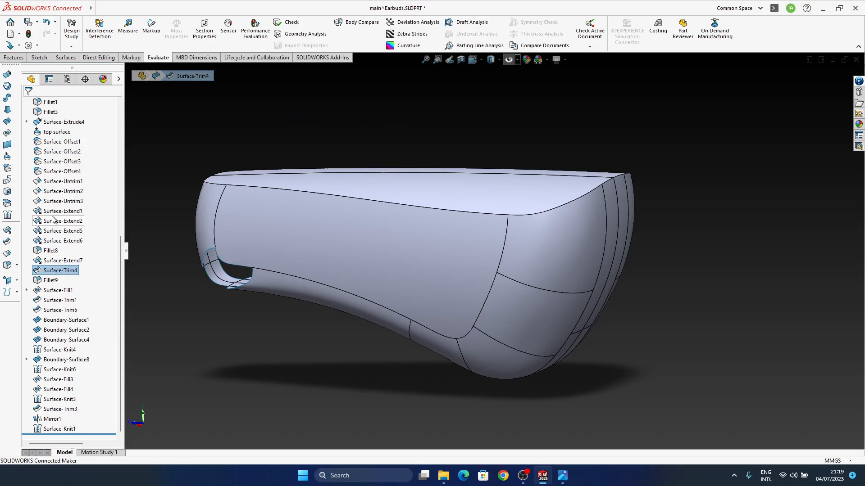
# Set the offset distance of Surface-Offset3 to 5 mm
pyautogui.click(54, 173)
pyautogui.click(48, 162)
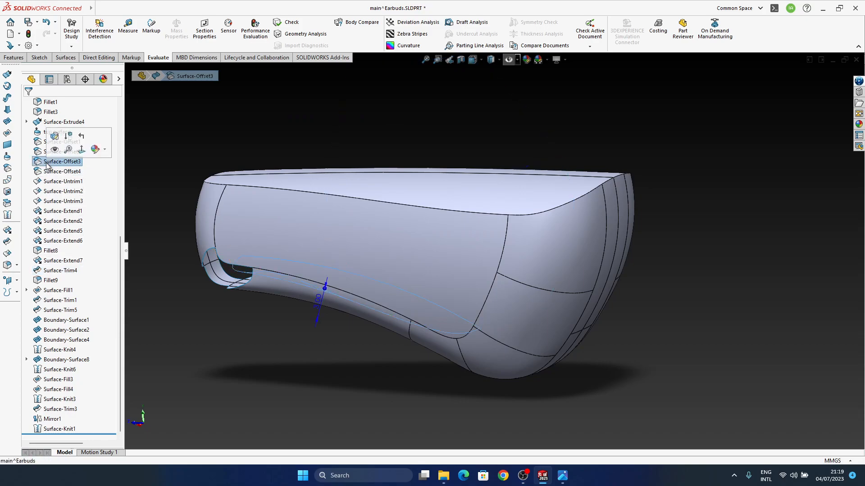
pyautogui.moveTo(320, 336); pyautogui.dragTo(335, 313, button='middle')
pyautogui.click(332, 300)
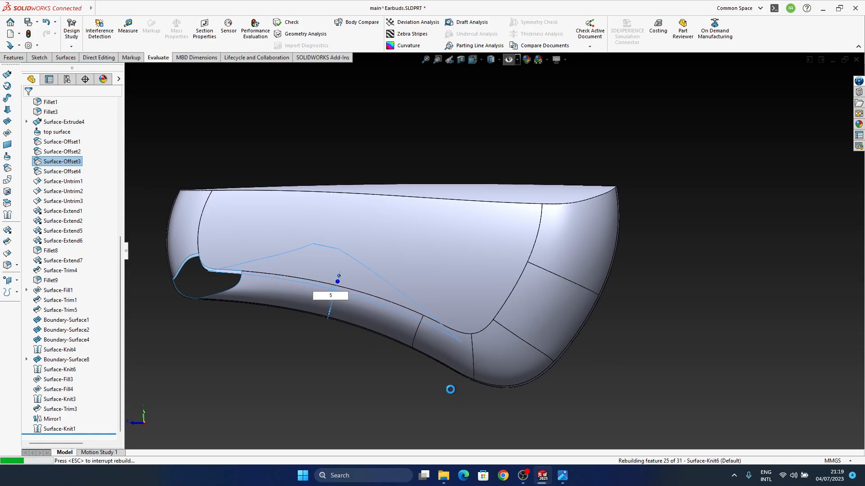
# Set the offset distance of Surface-Offset3 to 7 mm and rebuild the body
pyautogui.moveTo(526, 324); pyautogui.dragTo(412, 234, button='middle')
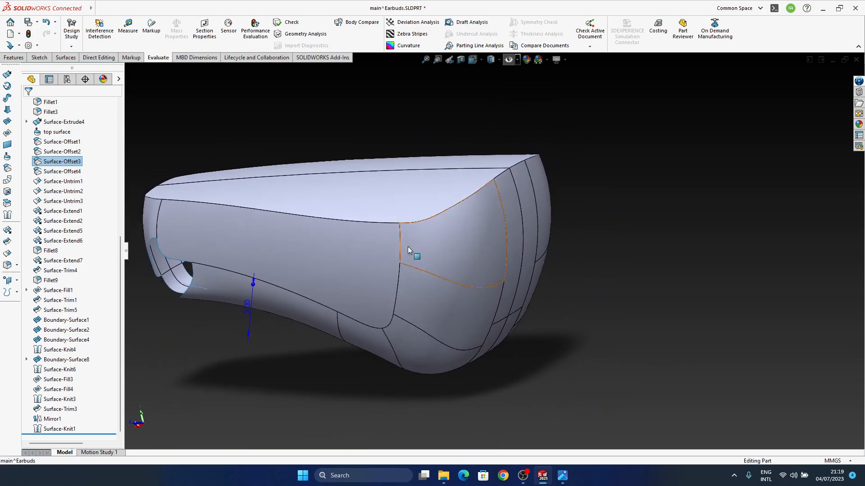
pyautogui.write('7')
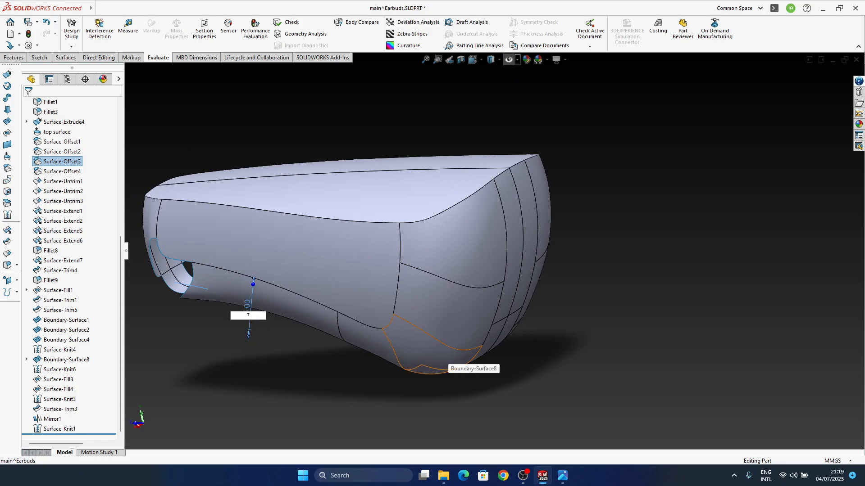
pyautogui.press('Return')
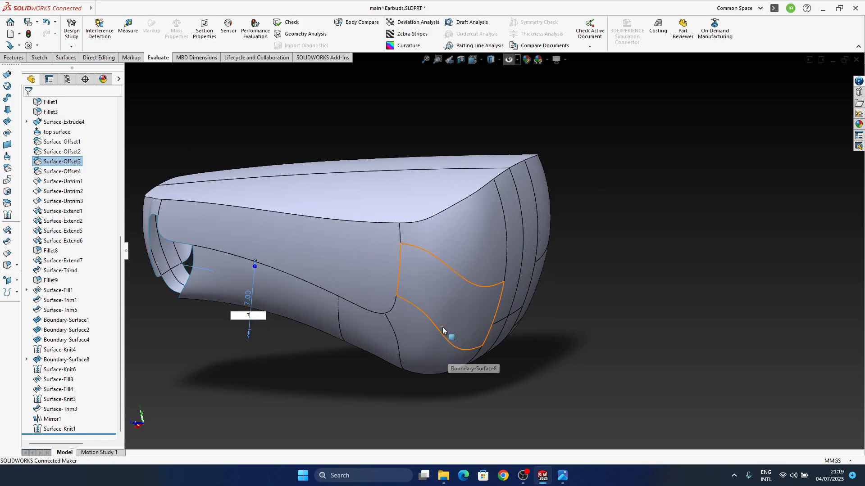
# Inspect the corner patches and the changed side edge from several directions, comparing them with the earbud reference image
pyautogui.moveTo(442, 331); pyautogui.dragTo(435, 302, button='middle')
pyautogui.keyDown('ctrl'); pyautogui.moveTo(387, 330); pyautogui.dragTo(453, 362, button='middle'); pyautogui.keyUp('ctrl')
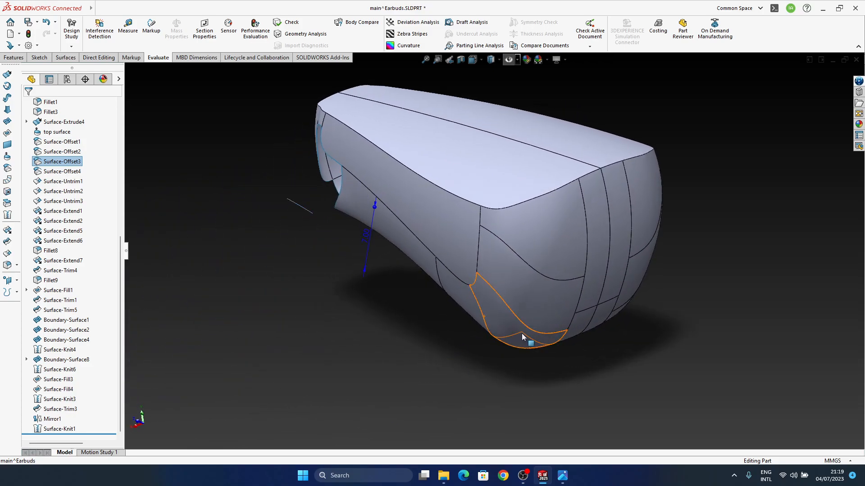
pyautogui.keyDown('ctrl'); pyautogui.moveTo(510, 344); pyautogui.dragTo(480, 371, button='middle'); pyautogui.keyUp('ctrl')
pyautogui.moveTo(515, 308)
pyautogui.mouseDown(button='middle')
pyautogui.moveTo(505, 315)
pyautogui.moveTo(512, 299)
pyautogui.mouseUp(button='middle')
pyautogui.moveTo(516, 390); pyautogui.dragTo(549, 360, button='middle')
pyautogui.click(562, 475)
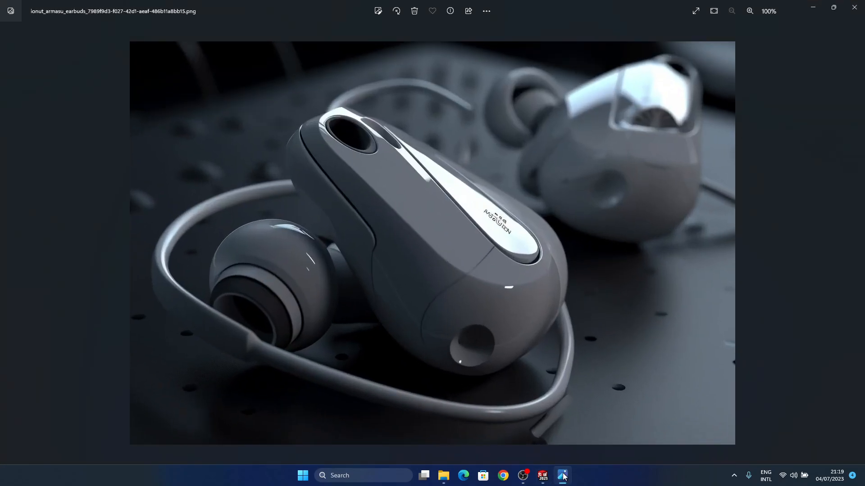
pyautogui.click(562, 475)
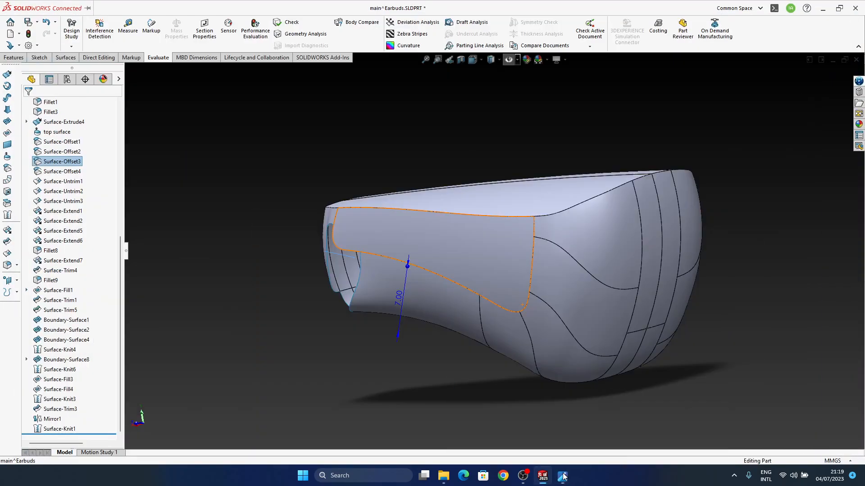
pyautogui.moveTo(562, 317); pyautogui.dragTo(518, 384, button='middle')
pyautogui.click(563, 475)
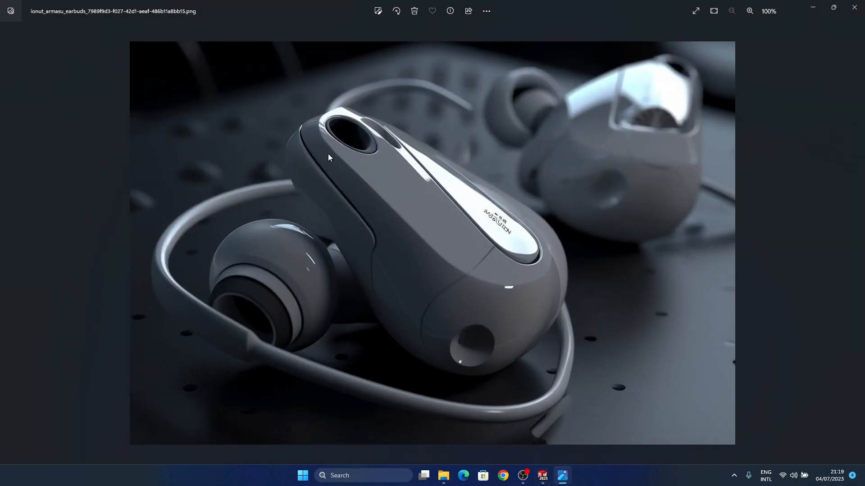
pyautogui.click(560, 477)
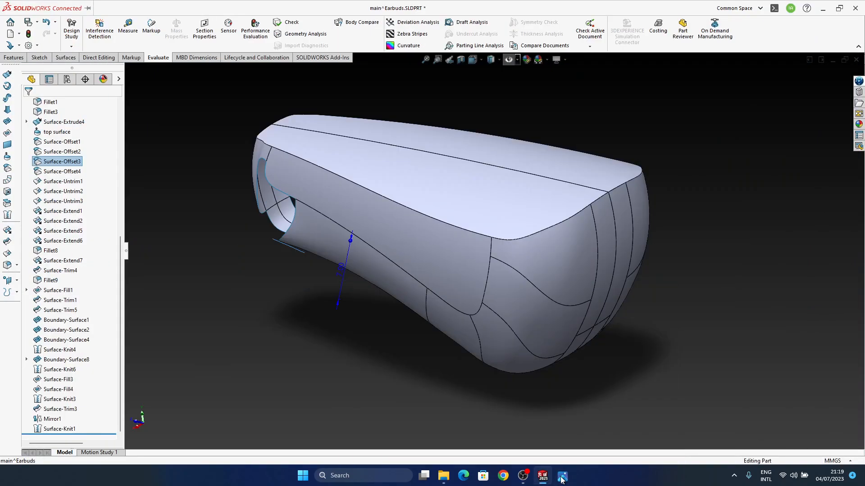
# Edit Boundary-Surface1 and pull its upper end connector back along the edge, away from the corner, then accept the surface
pyautogui.moveTo(503, 292); pyautogui.dragTo(444, 347, button='middle')
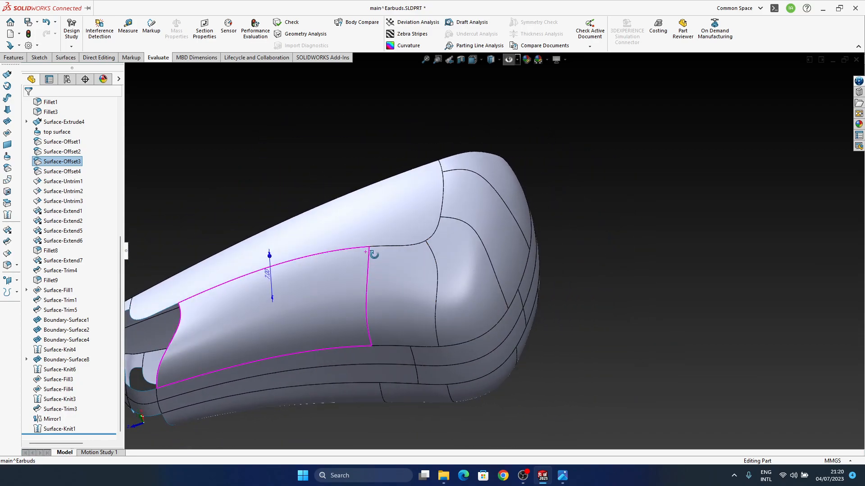
pyautogui.click(334, 279)
pyautogui.click(359, 252)
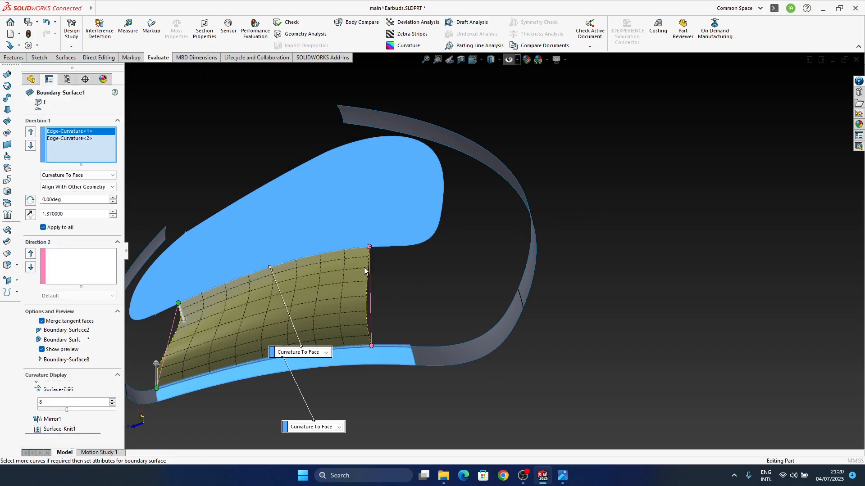
pyautogui.moveTo(370, 247); pyautogui.dragTo(349, 249)
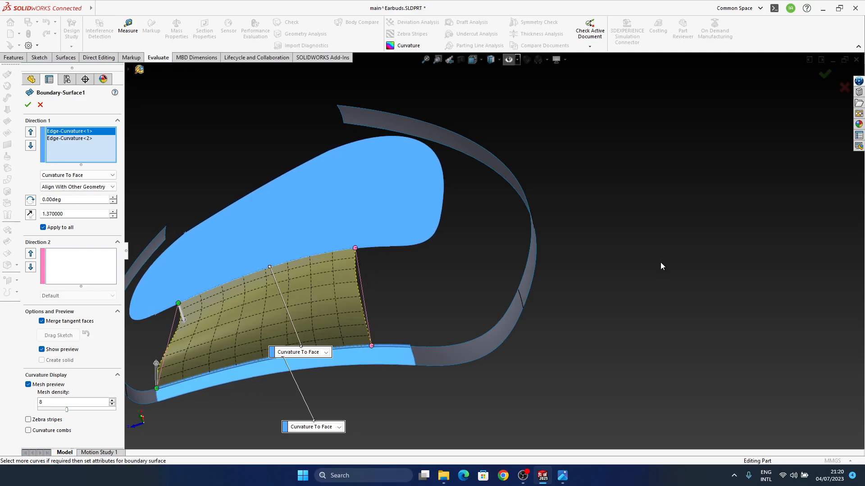
pyautogui.click(825, 74)
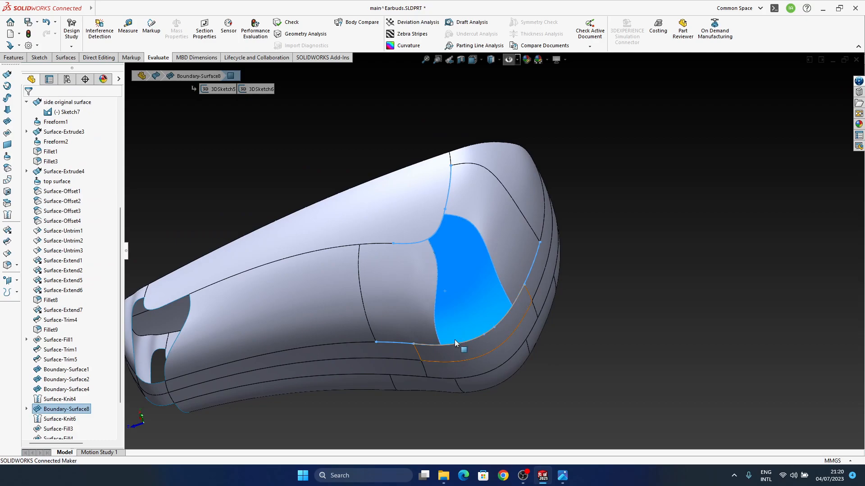
# Edit Boundary-Surface8 and slide its far upper connector along the curved edge to narrow the patch at the corner, then accept it
pyautogui.click(634, 280)
pyautogui.click(466, 267)
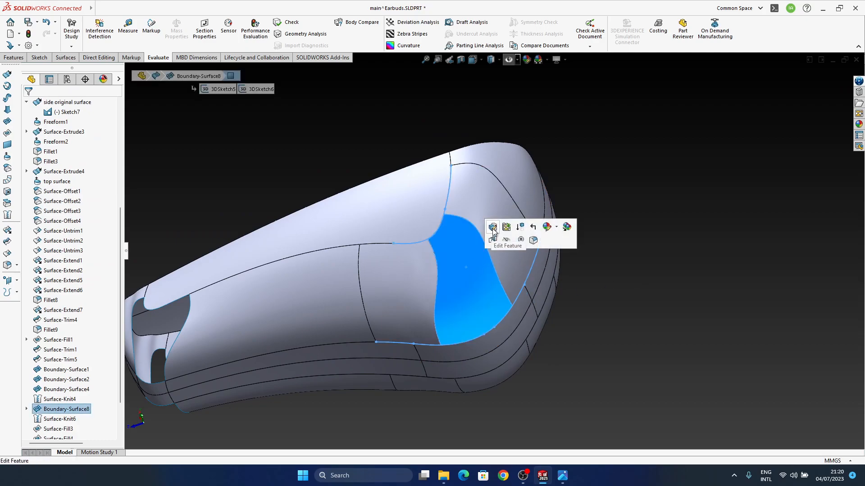
pyautogui.scroll(-3, 432, 251)
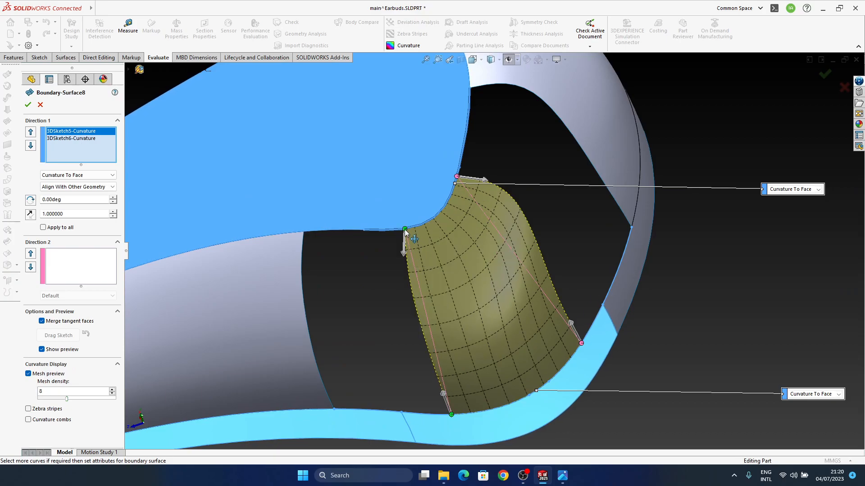
pyautogui.moveTo(476, 363); pyautogui.dragTo(445, 306, button='middle')
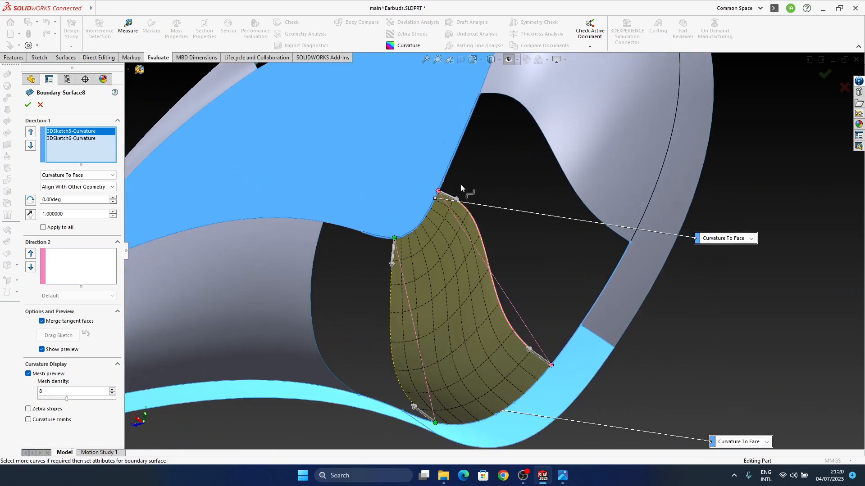
pyautogui.moveTo(438, 192); pyautogui.dragTo(430, 220)
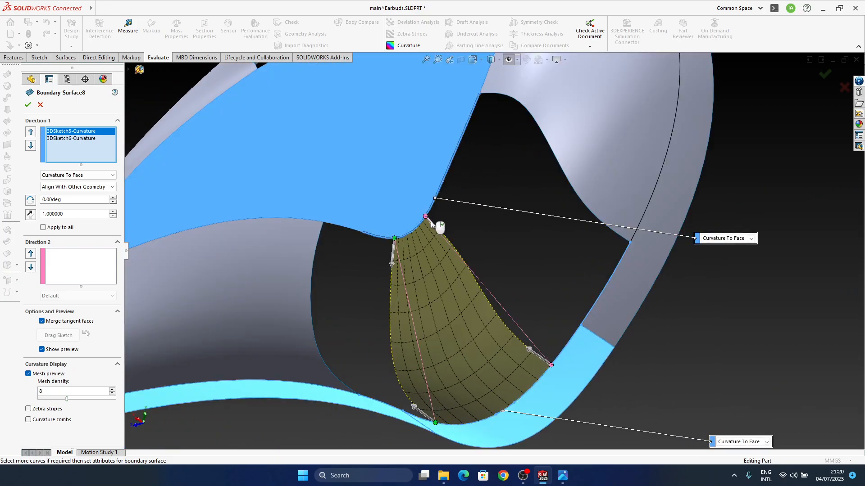
pyautogui.moveTo(462, 292); pyautogui.dragTo(490, 234, button='middle')
pyautogui.moveTo(509, 280); pyautogui.dragTo(537, 314, button='middle')
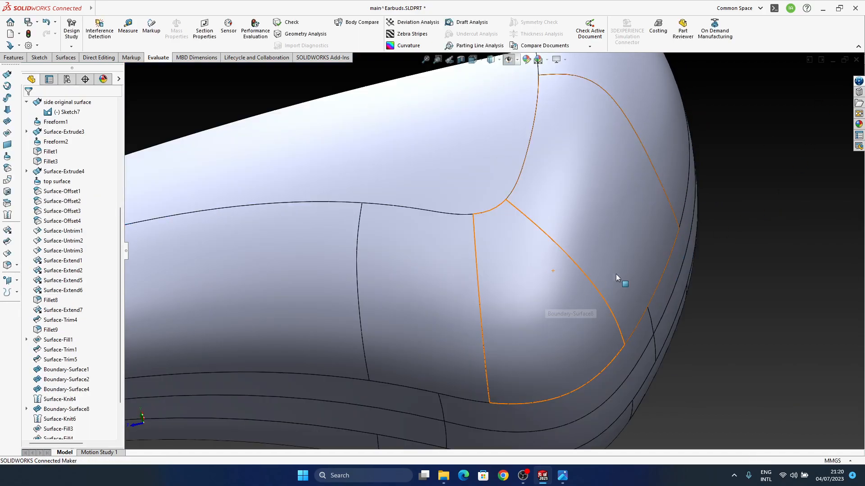
# Edit Boundary-Surface2, sliding its upper connector toward the corner tip and its lower connector away along the side edge
pyautogui.moveTo(615, 273); pyautogui.dragTo(603, 106, button='middle')
pyautogui.click(603, 107)
pyautogui.moveTo(559, 189); pyautogui.dragTo(564, 214, button='middle')
pyautogui.click(623, 215)
pyautogui.click(648, 175)
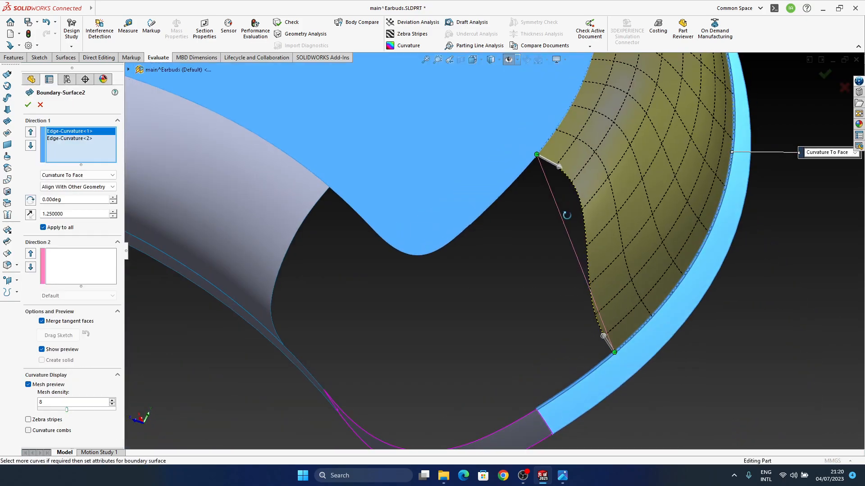
pyautogui.moveTo(538, 156); pyautogui.dragTo(517, 190)
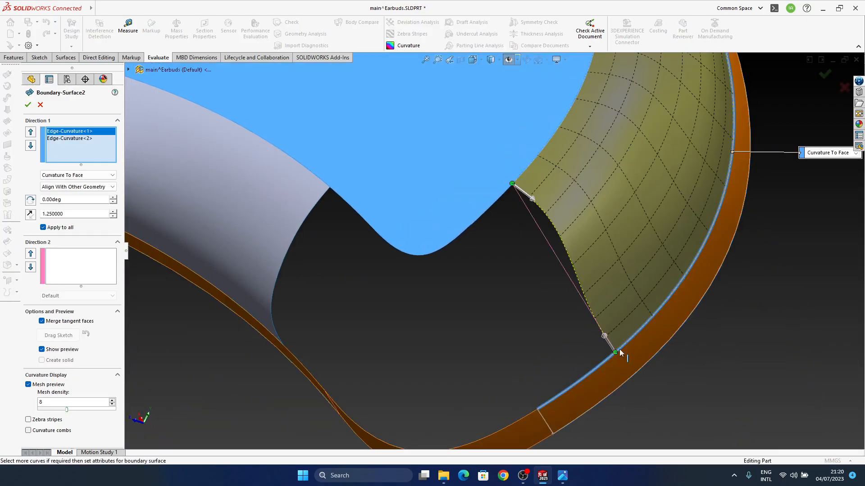
pyautogui.moveTo(615, 352); pyautogui.dragTo(631, 338)
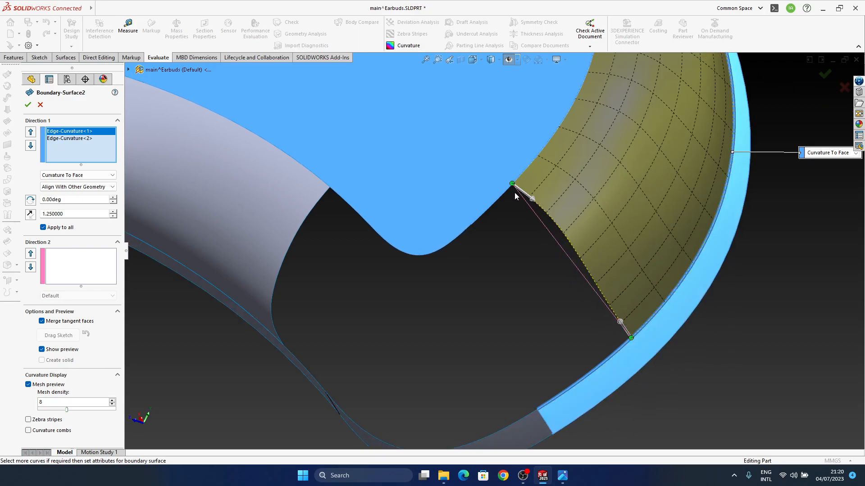
# Set the tangent influence along the upper edge of Boundary-Surface2 to 1.45 and accept the surface
pyautogui.moveTo(580, 280); pyautogui.dragTo(656, 144, button='middle')
pyautogui.moveTo(521, 174); pyautogui.dragTo(552, 176)
pyautogui.moveTo(568, 249); pyautogui.dragTo(580, 254, button='middle')
pyautogui.scroll(-2, 567, 235)
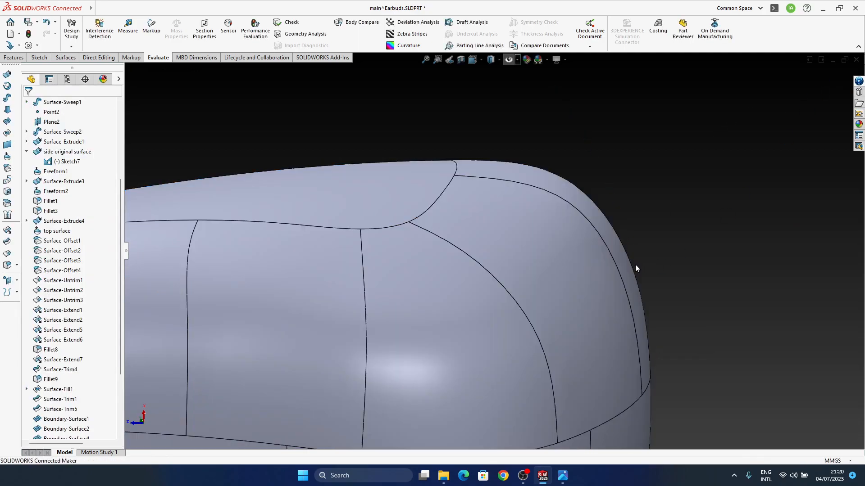
# Inspect the reshaped corner patches and their shading from several directions
pyautogui.middleClick(529, 271)
pyautogui.moveTo(529, 270); pyautogui.dragTo(518, 314, button='middle')
pyautogui.scroll(-3, 428, 300)
pyautogui.middleClick(428, 300)
pyautogui.moveTo(420, 276); pyautogui.dragTo(391, 304, button='middle')
pyautogui.scroll(4, 391, 304)
pyautogui.moveTo(336, 273); pyautogui.dragTo(386, 126, button='middle')
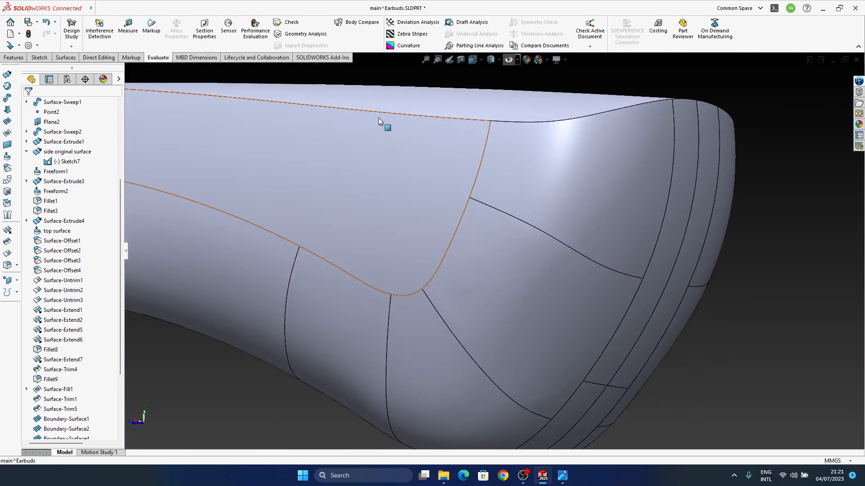
# Display zebra stripes on the body, increase the number of stripes and examine the stripe flow across the corner patches
pyautogui.click(410, 34)
pyautogui.moveTo(489, 253); pyautogui.dragTo(510, 256, button='middle')
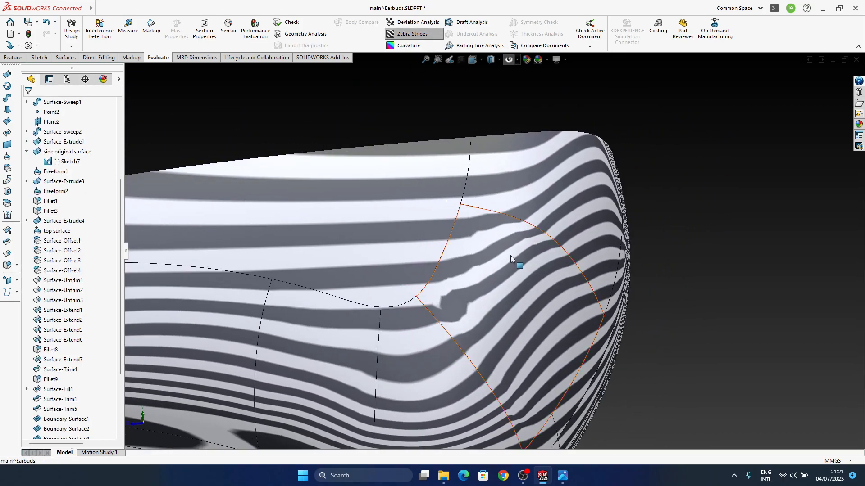
pyautogui.click(434, 36)
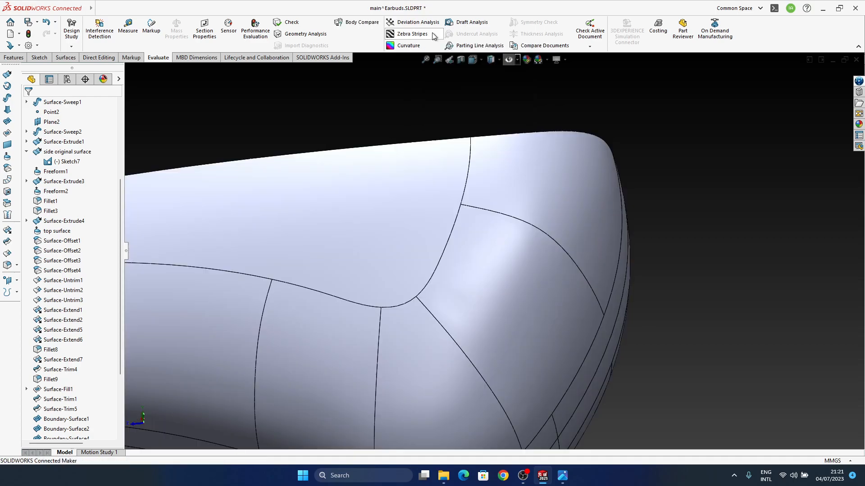
pyautogui.click(434, 36)
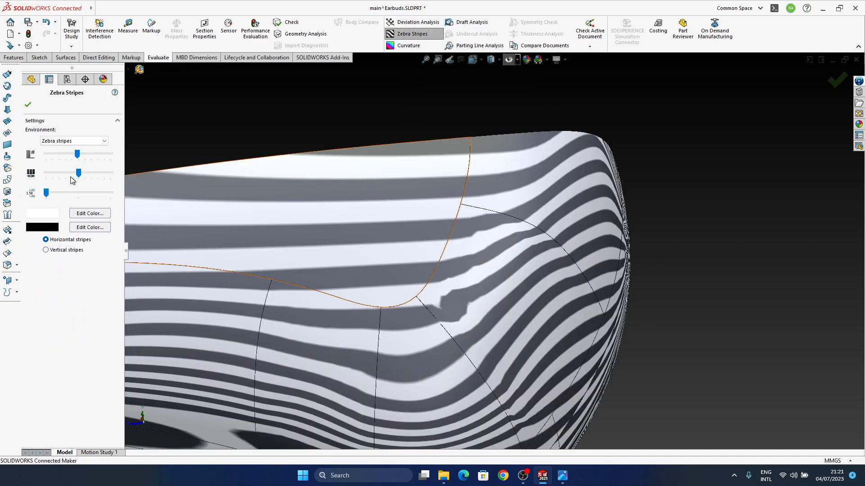
pyautogui.moveTo(79, 159); pyautogui.dragTo(108, 157)
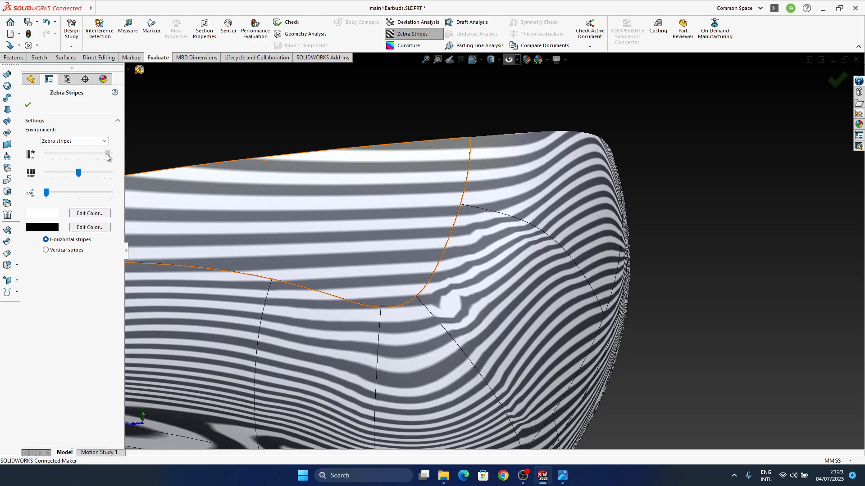
pyautogui.moveTo(479, 347); pyautogui.dragTo(474, 333, button='middle')
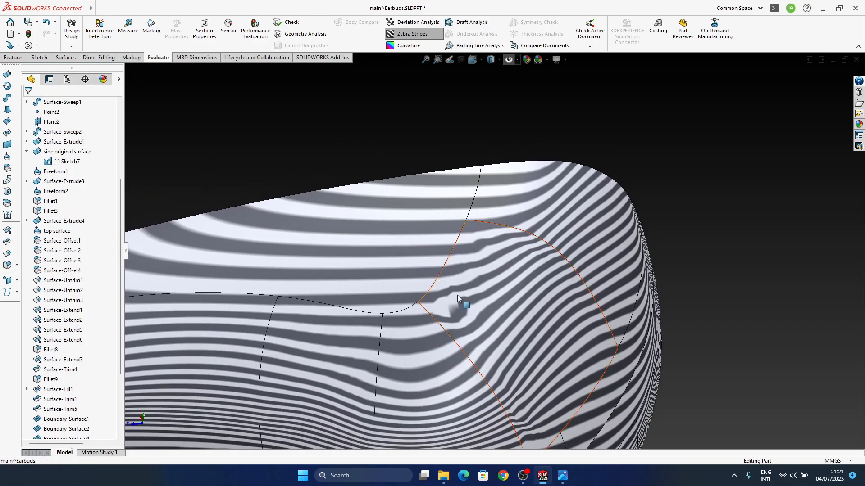
pyautogui.moveTo(454, 325); pyautogui.dragTo(457, 287, button='middle')
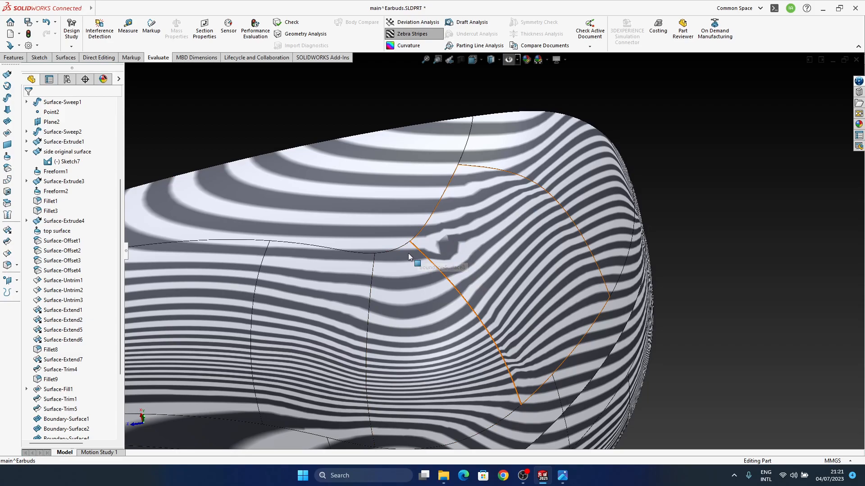
# Reopen the zebra stripe settings, readjust the number of stripes and turn the stripe display off
pyautogui.click(409, 37)
pyautogui.click(409, 36)
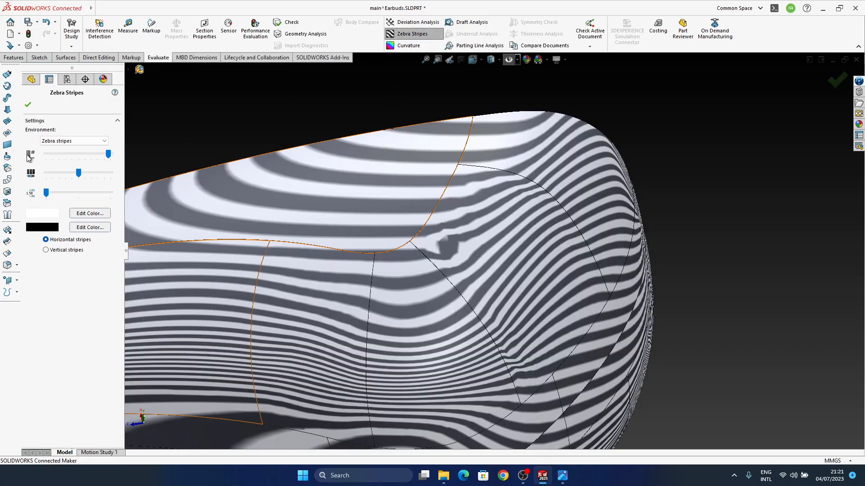
pyautogui.moveTo(104, 157); pyautogui.dragTo(79, 176)
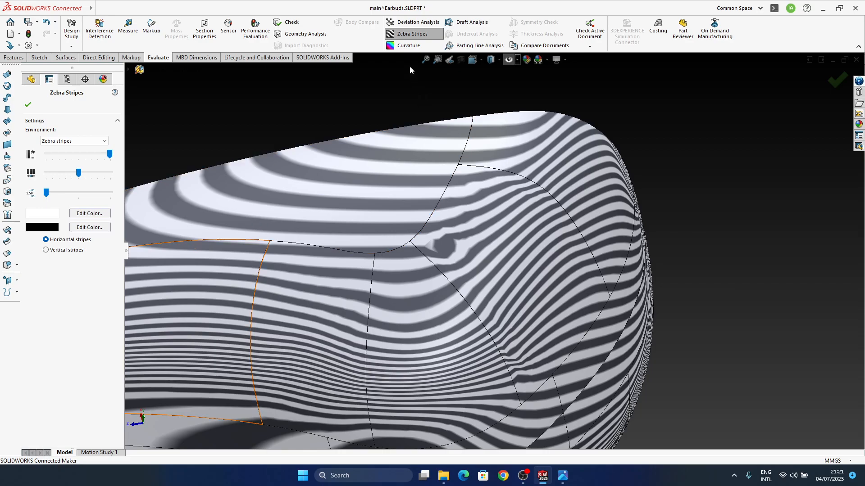
pyautogui.click(412, 33)
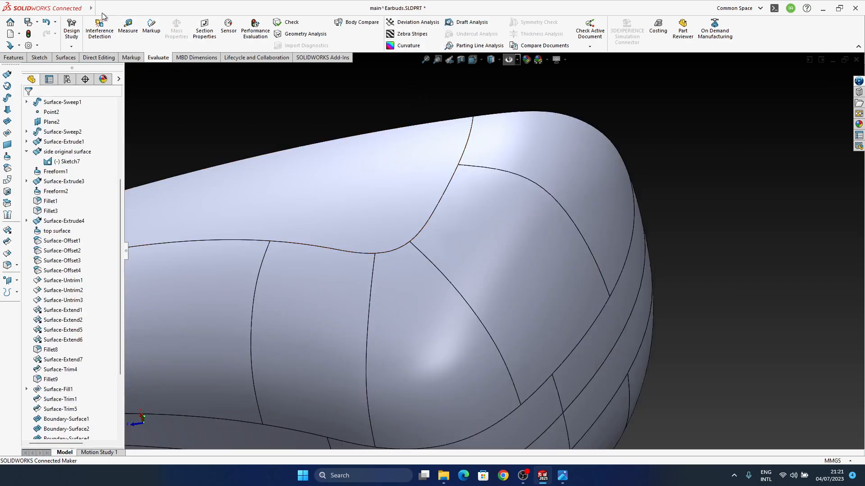
# Check the document's model display and image quality settings, then close the options
pyautogui.click(171, 9)
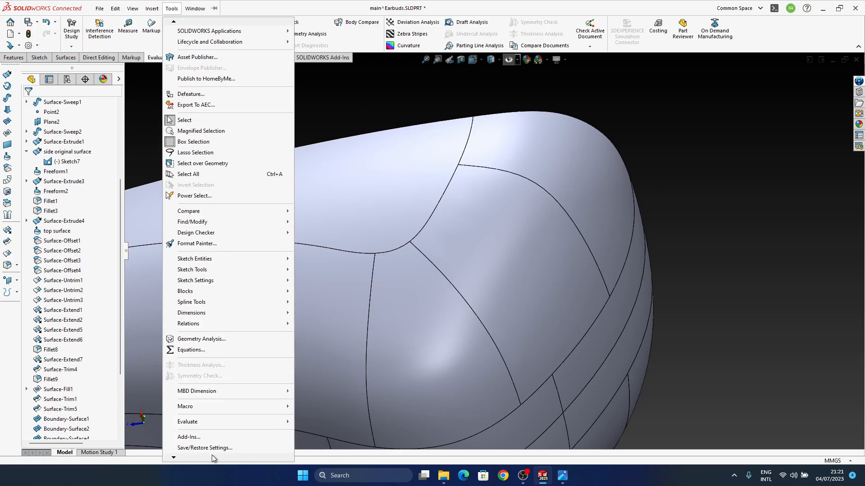
pyautogui.click(200, 443)
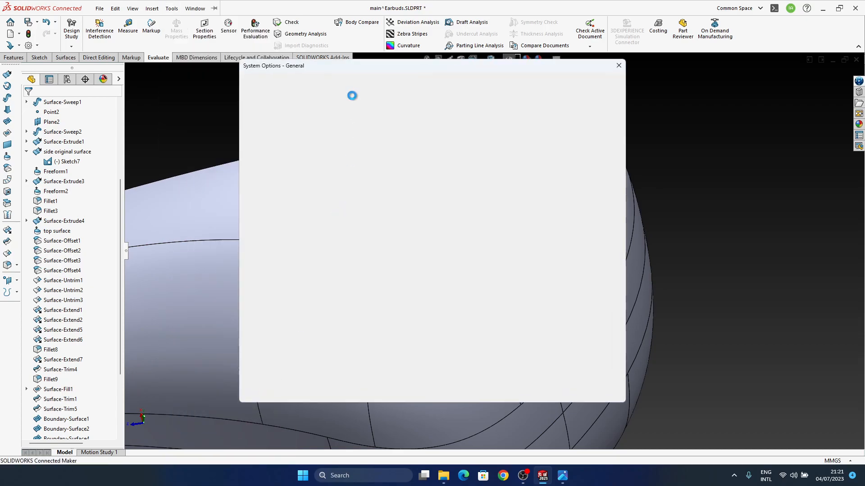
pyautogui.click(303, 83)
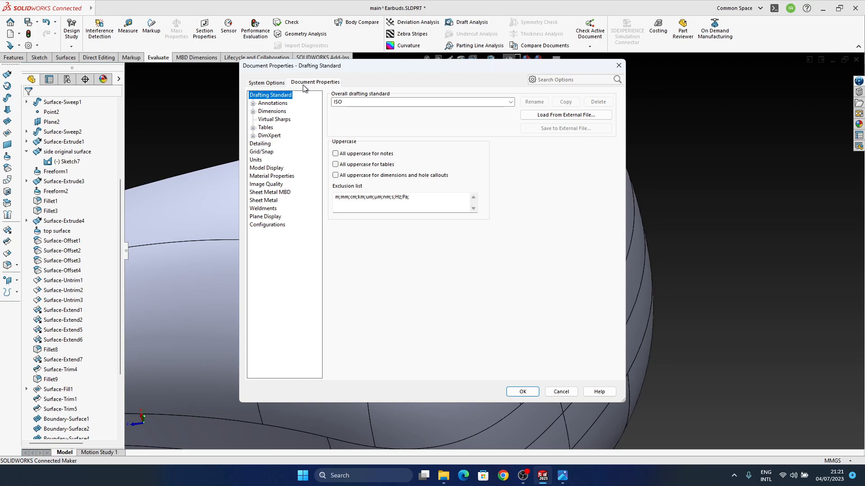
pyautogui.click(270, 169)
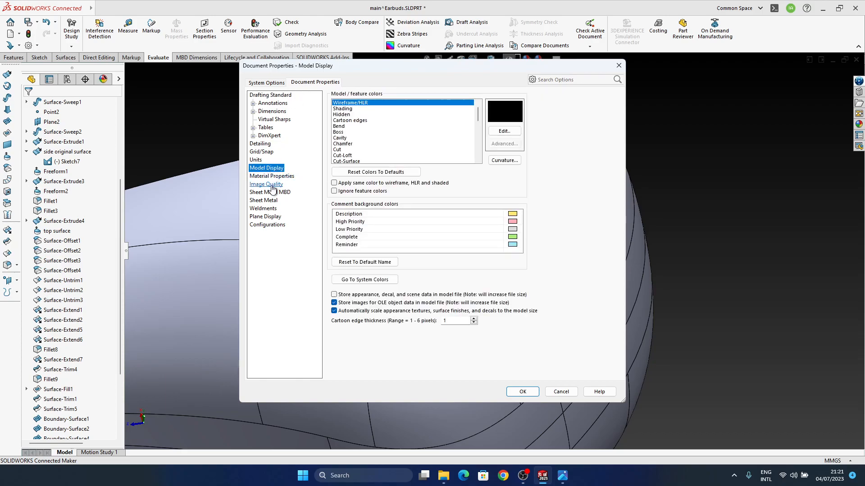
pyautogui.click(271, 185)
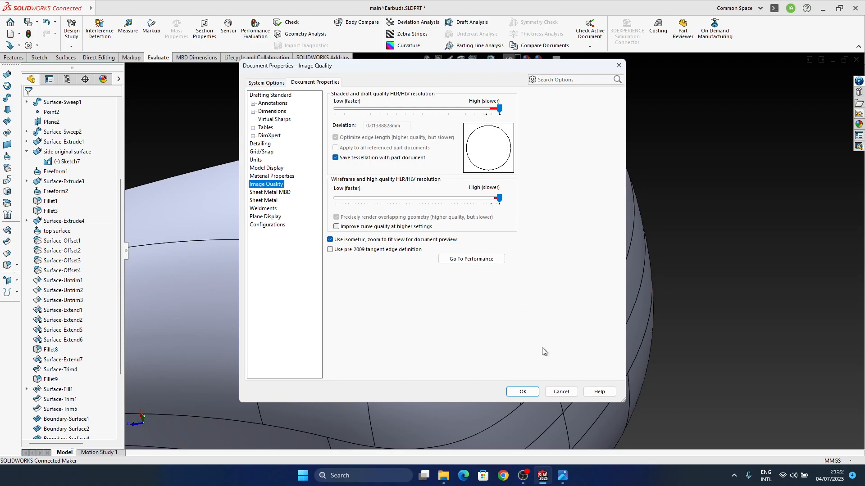
pyautogui.click(522, 391)
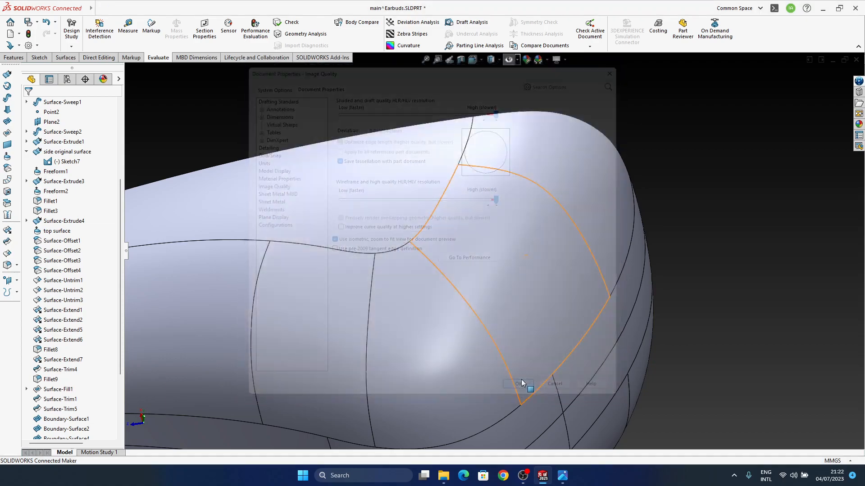
# Edit Boundary-Surface2 and slide its lower connector further along the side edge, away from the corner, then accept it
pyautogui.moveTo(501, 306); pyautogui.dragTo(494, 298, button='middle')
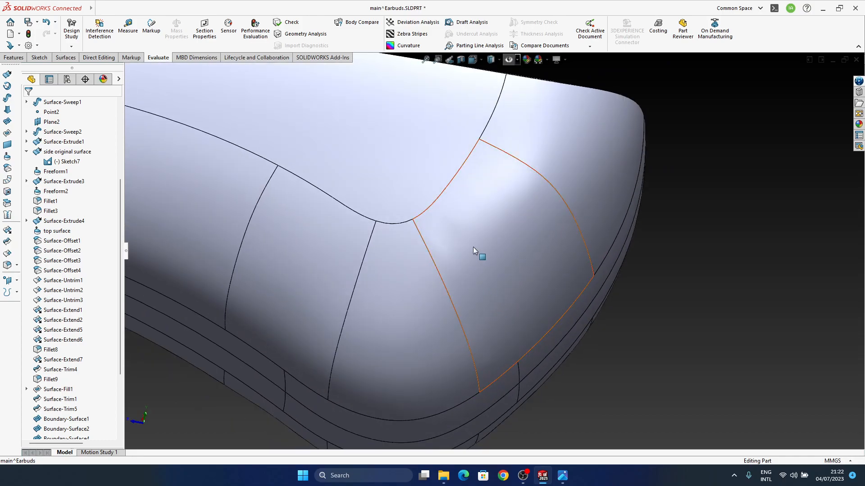
pyautogui.click(471, 228)
pyautogui.moveTo(471, 228); pyautogui.dragTo(606, 225, button='middle')
pyautogui.click(607, 228)
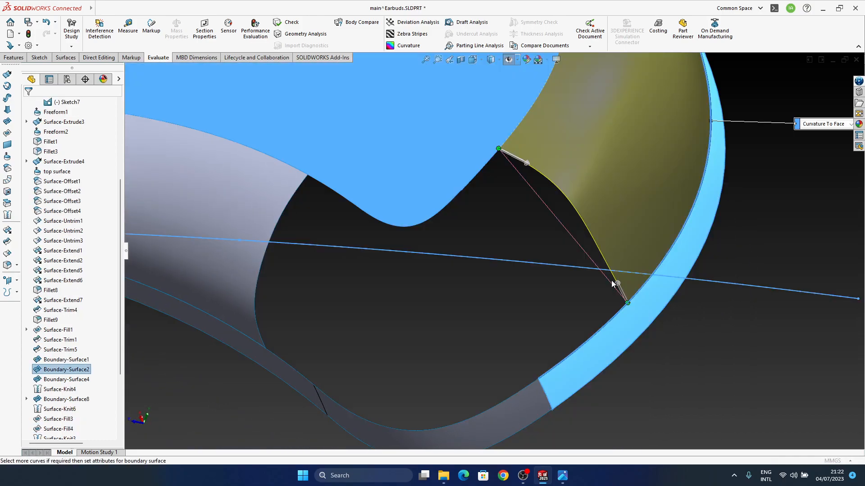
pyautogui.moveTo(628, 301); pyautogui.dragTo(641, 287)
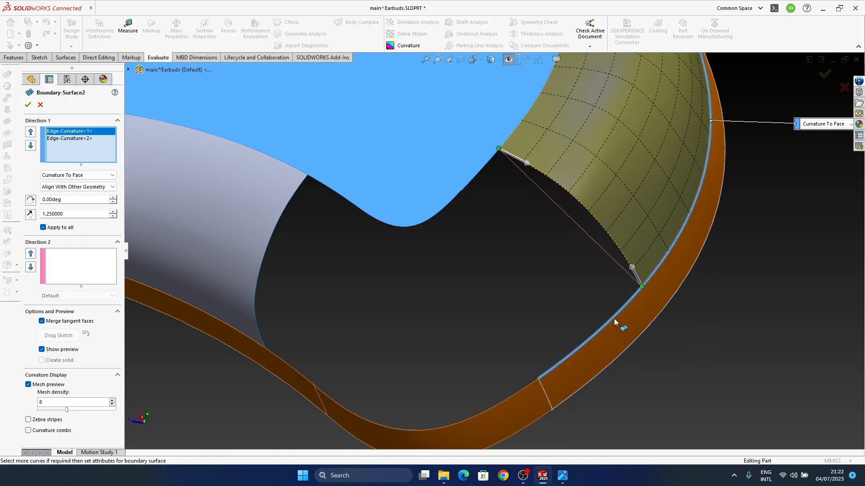
pyautogui.moveTo(617, 321); pyautogui.dragTo(606, 311, button='middle')
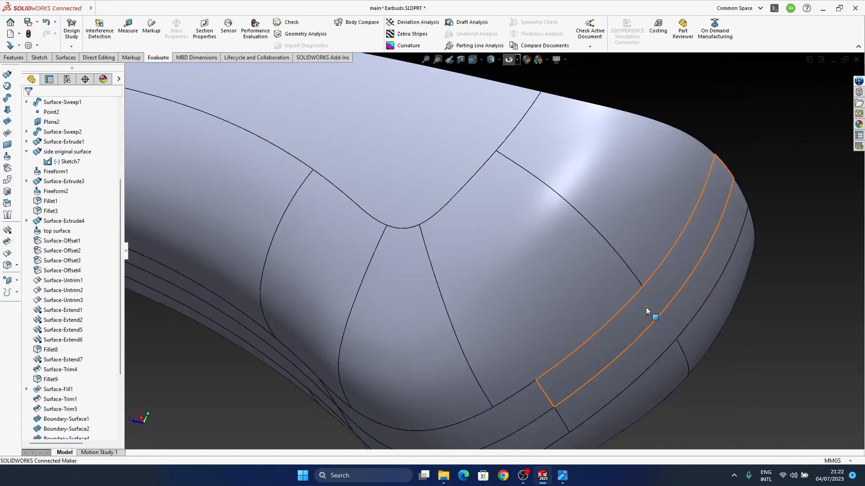
# Switch the model to a reflective display and compare the body's shape with the earbud reference image
pyautogui.middleClick(503, 275)
pyautogui.moveTo(503, 275); pyautogui.dragTo(532, 292, button='middle')
pyautogui.scroll(3, 469, 291)
pyautogui.moveTo(465, 290); pyautogui.dragTo(600, 177, button='middle')
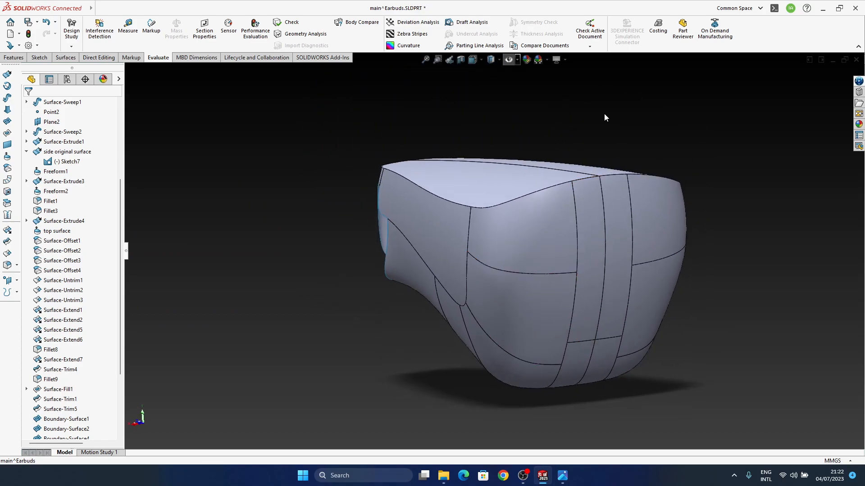
pyautogui.click(541, 63)
pyautogui.click(549, 71)
pyautogui.moveTo(508, 253); pyautogui.dragTo(347, 301, button='middle')
pyautogui.click(562, 476)
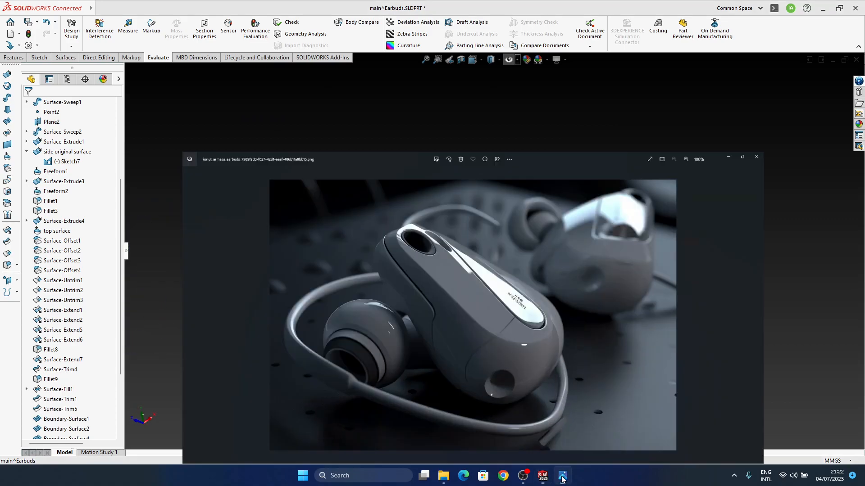
pyautogui.click(562, 476)
# Edit Boundary-Surface1 and pull the lower connector at its far end back along the side edge, then accept the surface
pyautogui.moveTo(405, 334); pyautogui.dragTo(381, 322, button='middle')
pyautogui.click(380, 321)
pyautogui.click(399, 274)
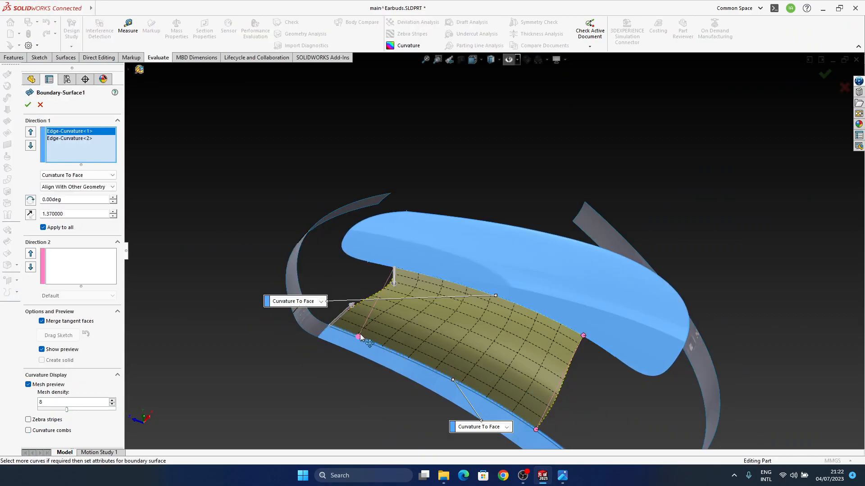
pyautogui.moveTo(360, 335); pyautogui.dragTo(358, 337)
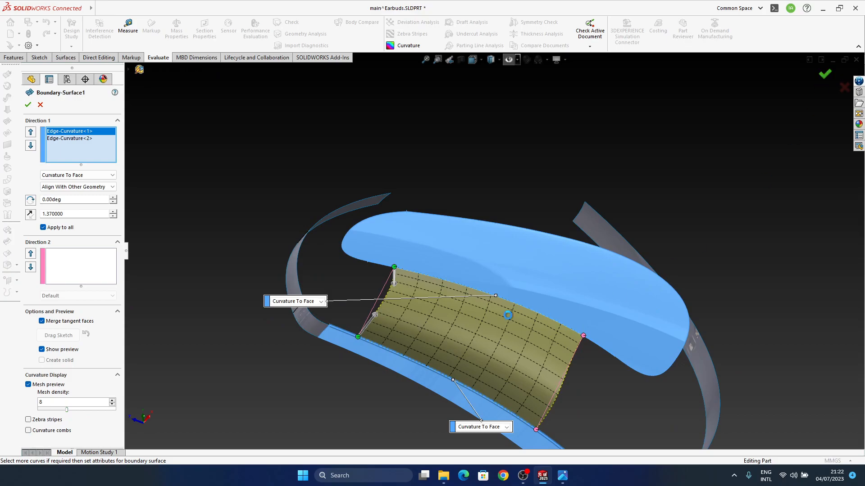
pyautogui.moveTo(433, 296); pyautogui.dragTo(434, 356, button='middle')
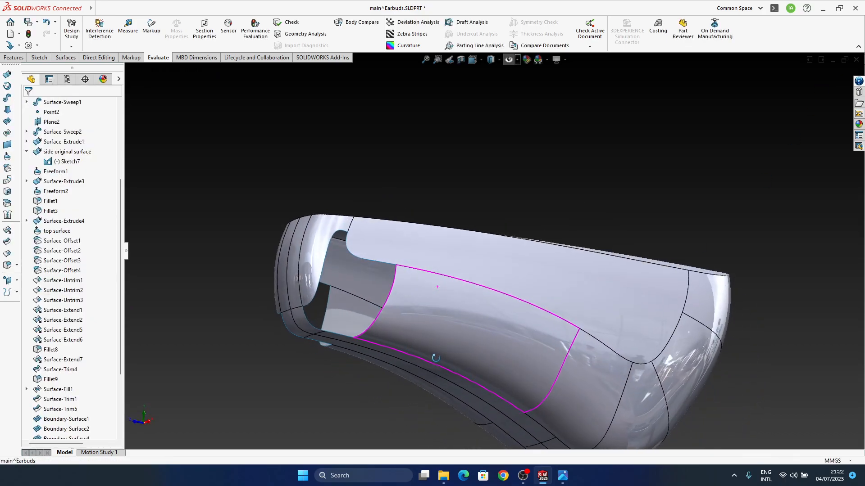
# Edit Boundary-Surface1 again and slide the upper connector at its far end toward the rounded corner of the top face
pyautogui.moveTo(384, 278); pyautogui.dragTo(464, 304, button='middle')
pyautogui.scroll(-4, 415, 307)
pyautogui.click(518, 338)
pyautogui.click(555, 299)
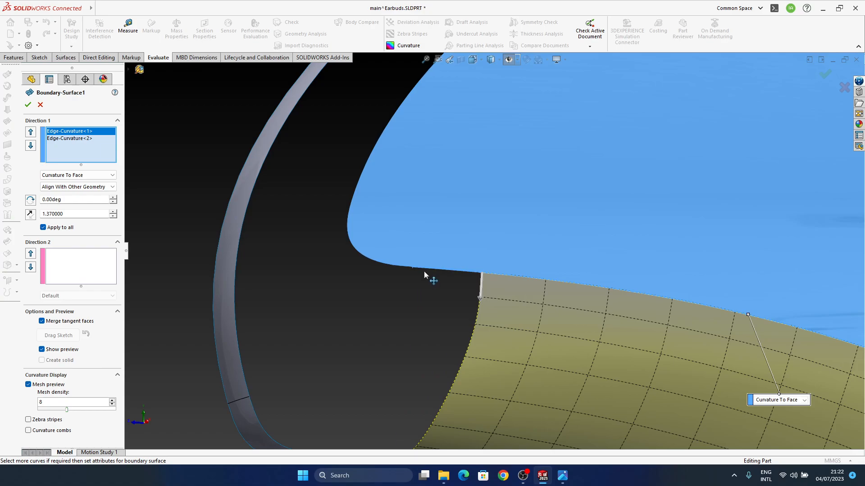
pyautogui.moveTo(414, 274); pyautogui.dragTo(413, 270)
# Set the tangent influence along the lower edge of Boundary-Surface1 to 1.83
pyautogui.scroll(4, 446, 331)
pyautogui.moveTo(470, 329); pyautogui.dragTo(537, 302, button='middle')
pyautogui.scroll(-3, 424, 293)
pyautogui.moveTo(530, 336); pyautogui.dragTo(446, 337, button='middle')
pyautogui.moveTo(504, 274); pyautogui.dragTo(551, 284, button='middle')
pyautogui.scroll(4, 493, 264)
pyautogui.scroll(-3, 461, 302)
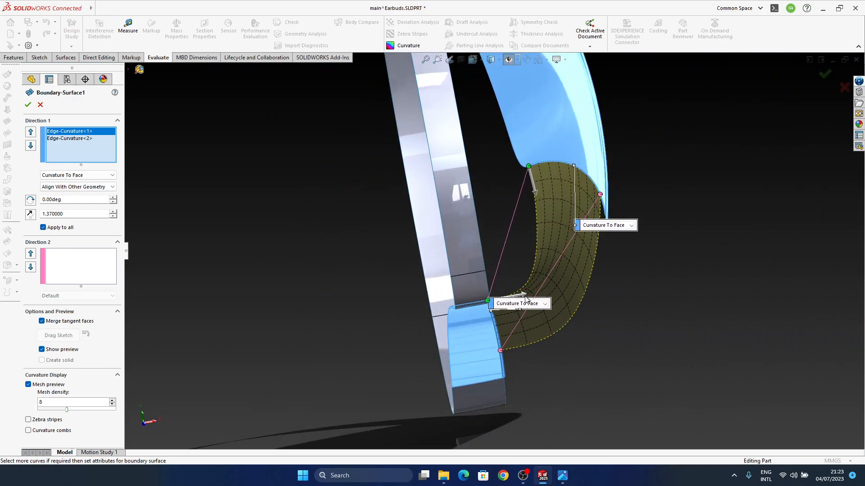
pyautogui.moveTo(522, 293); pyautogui.dragTo(522, 294)
pyautogui.moveTo(570, 278); pyautogui.dragTo(528, 276, button='middle')
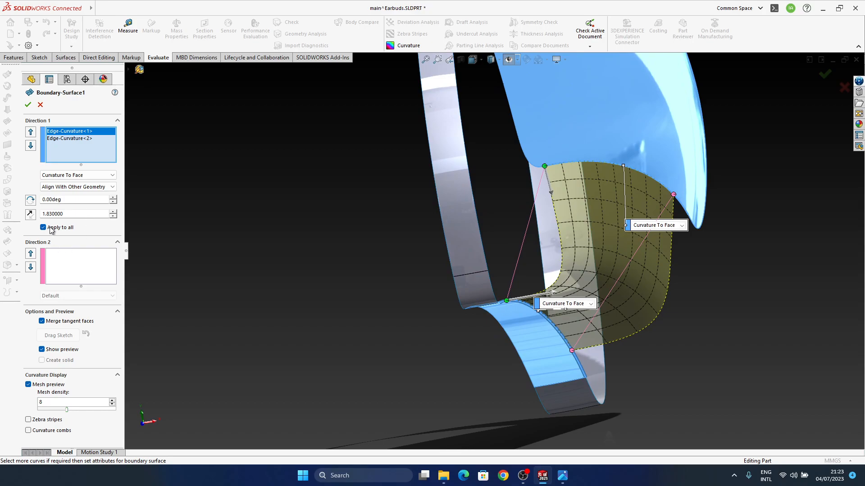
# Turn off Apply to all for Boundary-Surface1 and adjust the lower edge's tangent influence to 1.38
pyautogui.click(63, 139)
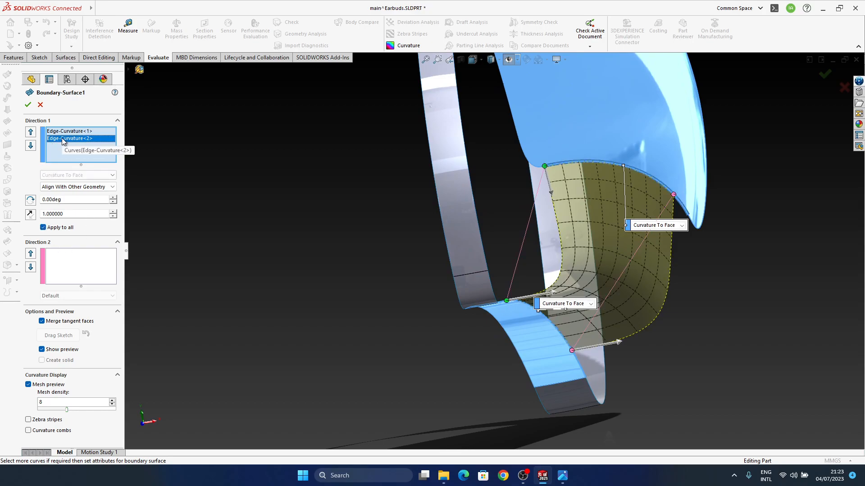
pyautogui.click(43, 230)
pyautogui.moveTo(667, 263); pyautogui.dragTo(515, 247, button='middle')
pyautogui.keyDown('ctrl'); pyautogui.moveTo(216, 196); pyautogui.dragTo(315, 254, button='middle'); pyautogui.keyUp('ctrl')
pyautogui.moveTo(390, 249); pyautogui.dragTo(324, 288, button='middle')
pyautogui.click(321, 284)
pyautogui.moveTo(321, 285); pyautogui.dragTo(338, 295)
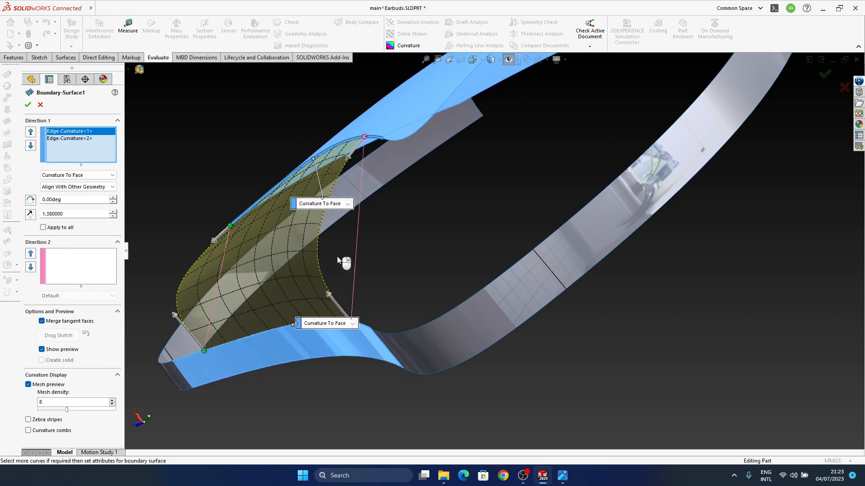
pyautogui.moveTo(345, 342); pyautogui.dragTo(249, 274, button='middle')
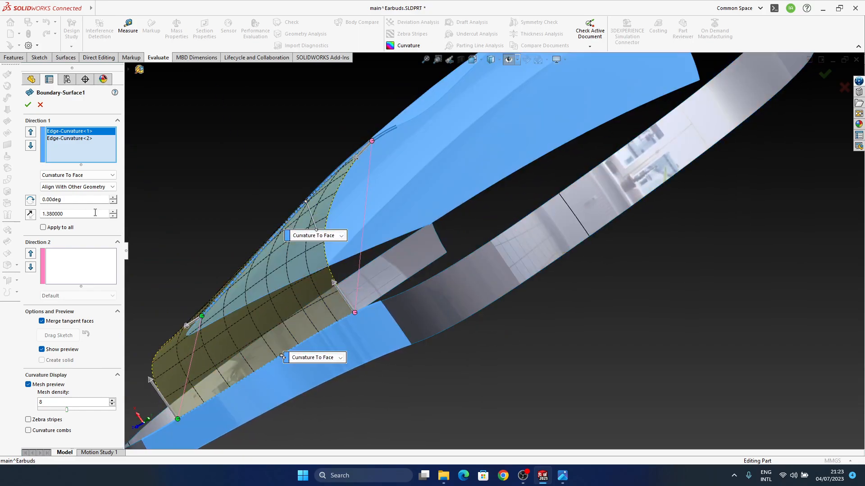
# Set the tangent influence along Boundary-Surface1's lower edge to 1.00, then fine-tune the tangent handle at one end of that edge
pyautogui.moveTo(365, 234); pyautogui.dragTo(360, 245, button='middle')
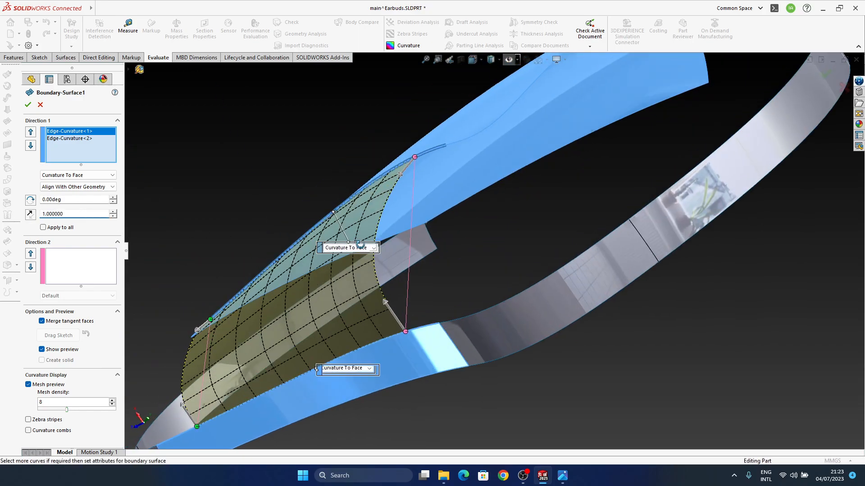
pyautogui.click(62, 139)
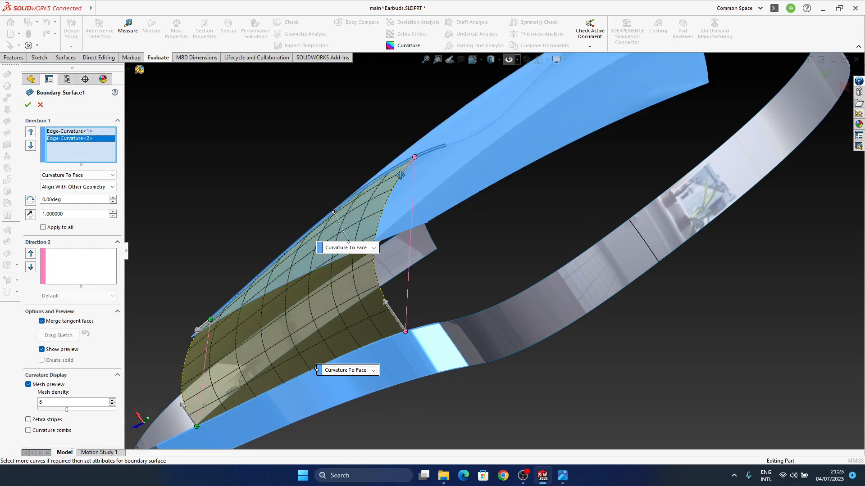
pyautogui.moveTo(382, 304); pyautogui.dragTo(396, 320, button='middle')
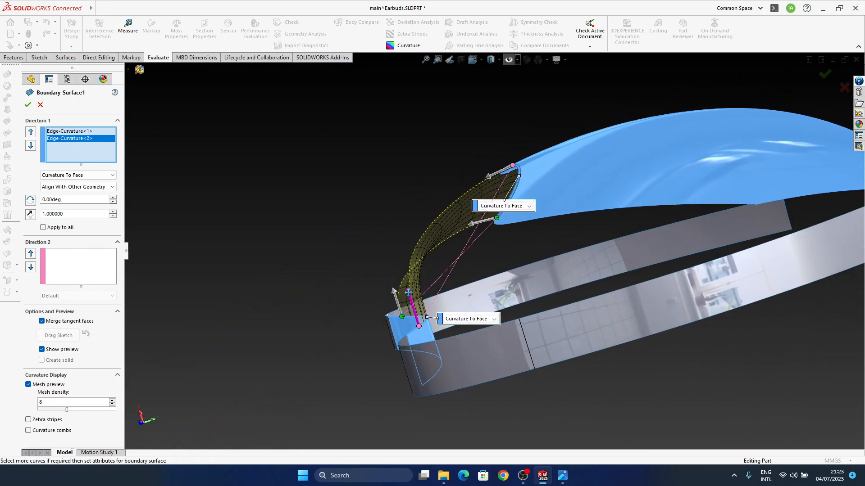
pyautogui.click(408, 291)
pyautogui.moveTo(412, 299); pyautogui.dragTo(412, 296)
pyautogui.moveTo(412, 322); pyautogui.dragTo(543, 302, button='middle')
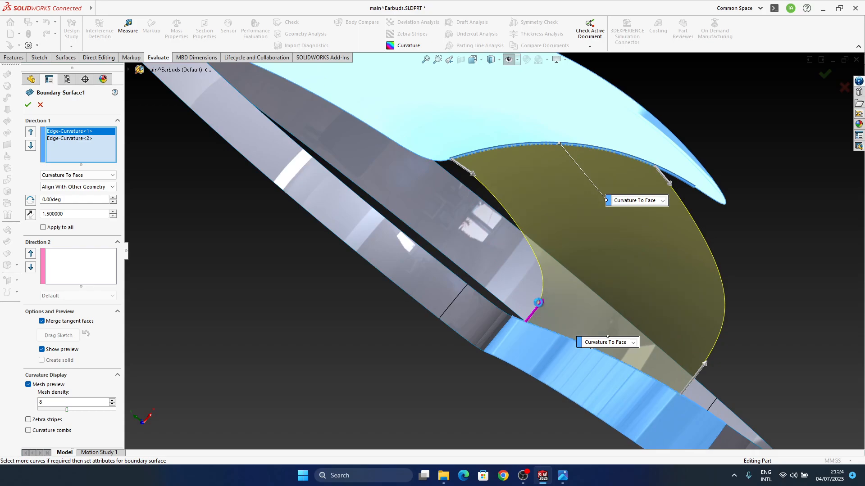
pyautogui.moveTo(537, 306); pyautogui.dragTo(540, 301)
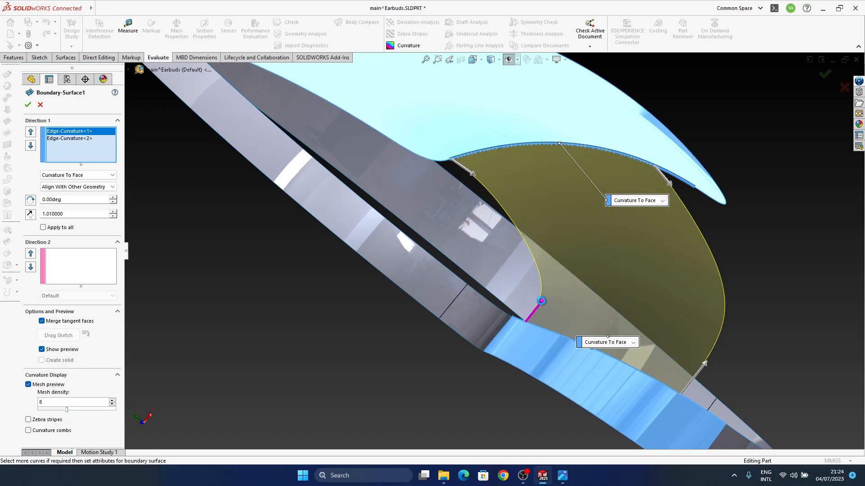
# Lengthen the tangent handle at one end of Boundary-Surface1's upper edge to an influence of 1.74 and accept the surface
pyautogui.click(475, 176)
pyautogui.moveTo(476, 177); pyautogui.dragTo(478, 178)
pyautogui.moveTo(509, 211); pyautogui.dragTo(648, 283, button='middle')
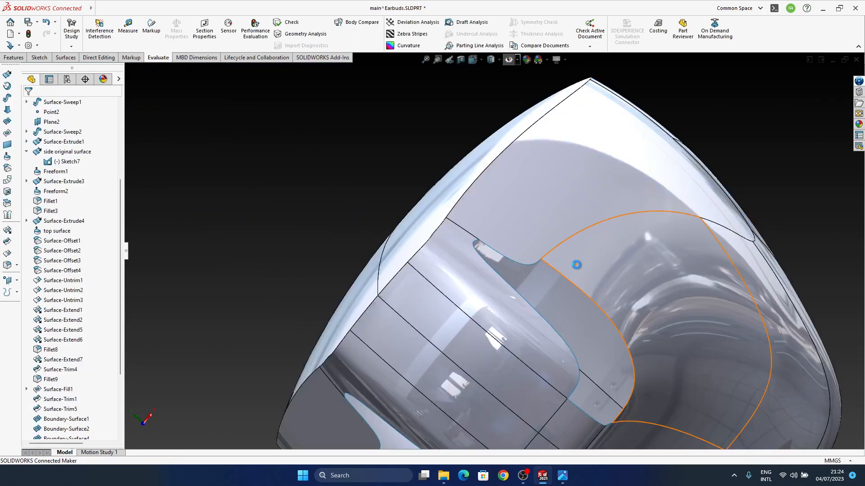
pyautogui.moveTo(575, 265); pyautogui.dragTo(522, 376, button='middle')
pyautogui.scroll(3, 515, 288)
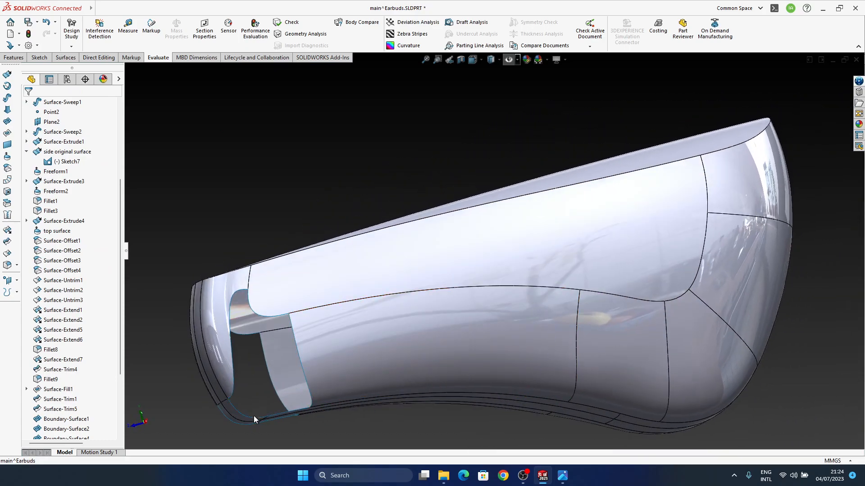
# Compare the edited side surface and the open gap at the body's narrow end with the earbud reference image
pyautogui.moveTo(634, 363); pyautogui.dragTo(489, 259, button='middle')
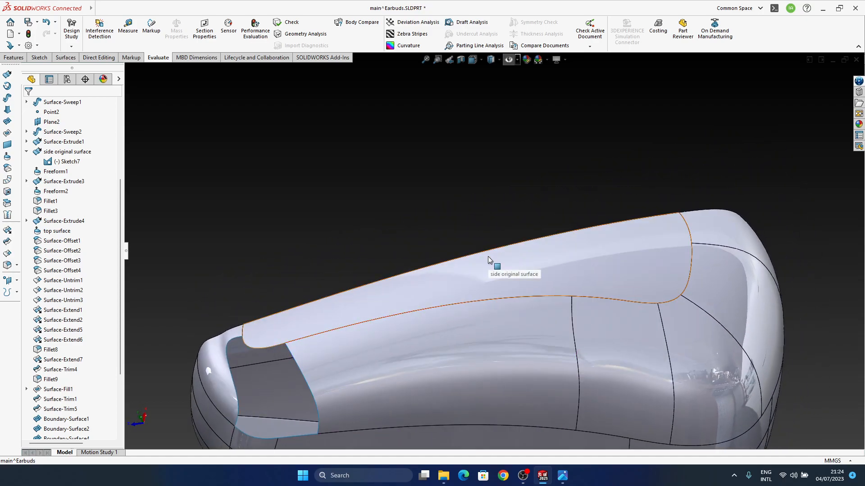
pyautogui.click(564, 478)
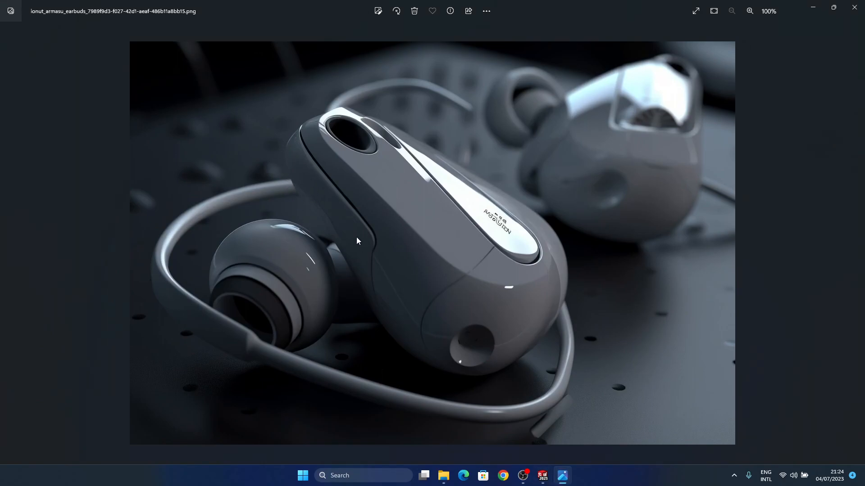
pyautogui.click(814, 7)
pyautogui.moveTo(459, 353); pyautogui.dragTo(592, 350, button='middle')
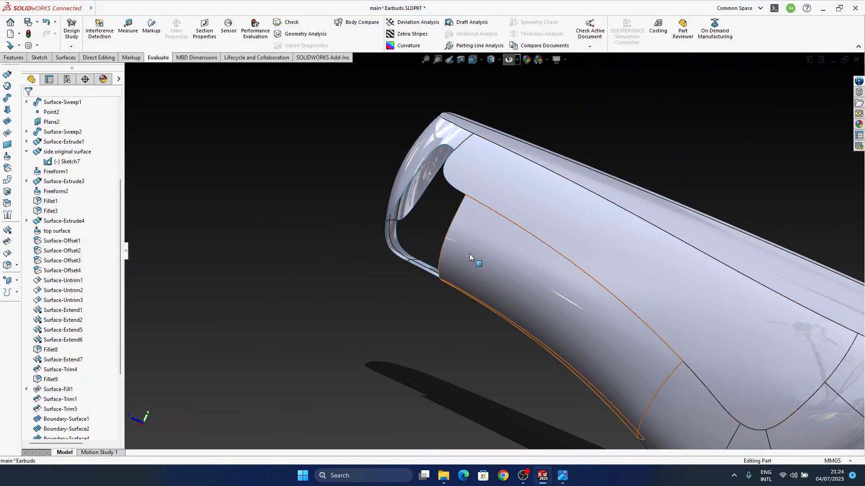
pyautogui.moveTo(470, 242); pyautogui.dragTo(762, 347, button='middle')
pyautogui.moveTo(688, 347); pyautogui.dragTo(760, 346, button='middle')
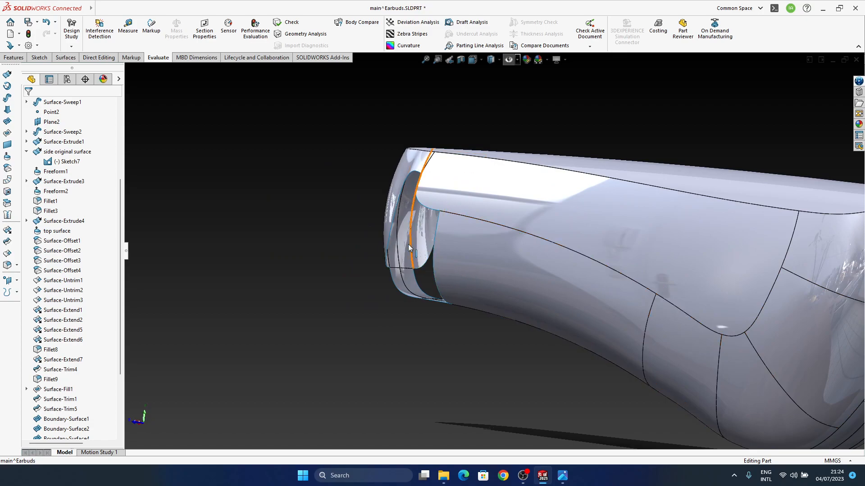
# Edit Boundary-Surface4 and pull the connector at its lower end up along the outer edge, then accept the surface
pyautogui.moveTo(440, 257); pyautogui.dragTo(442, 291, button='middle')
pyautogui.click(423, 257)
pyautogui.click(449, 218)
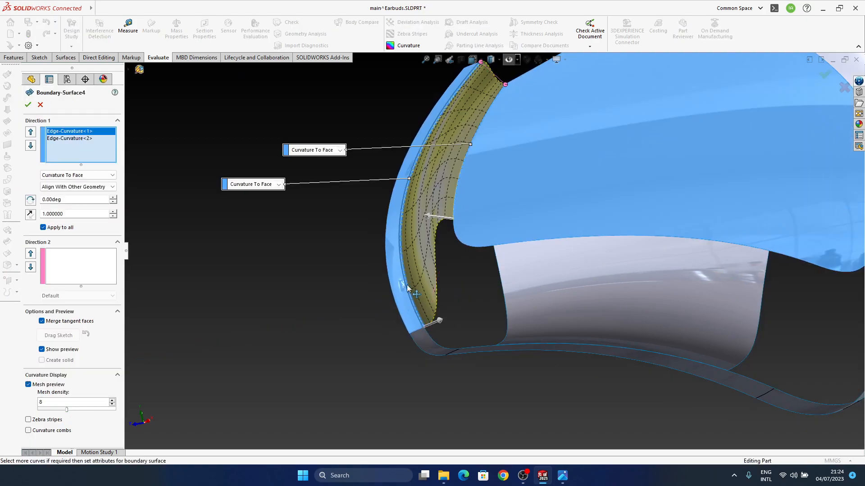
pyautogui.moveTo(536, 284); pyautogui.dragTo(454, 292, button='middle')
pyautogui.scroll(-3, 406, 282)
pyautogui.moveTo(394, 264); pyautogui.dragTo(391, 251)
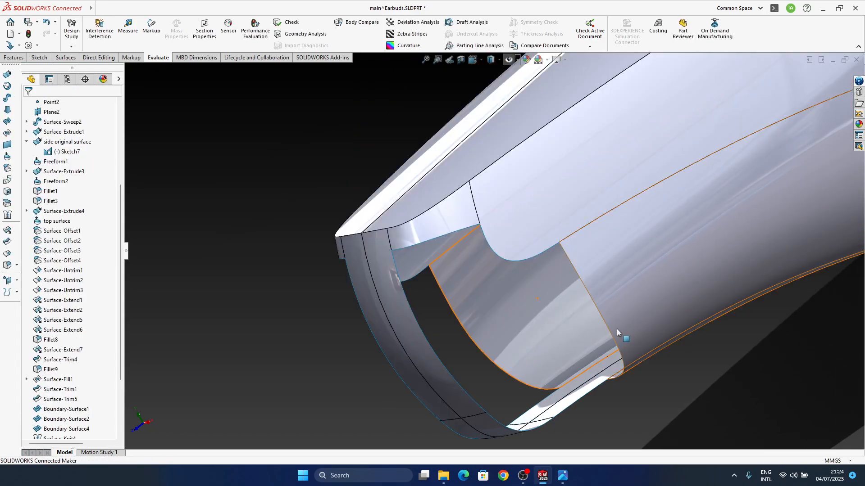
pyautogui.moveTo(617, 328); pyautogui.dragTo(502, 355, button='middle')
# Check the reference image and try to set the radius of Fillet1 to 5 mm, continuing past the rebuild error
pyautogui.hotkey('alt', 'Tab')
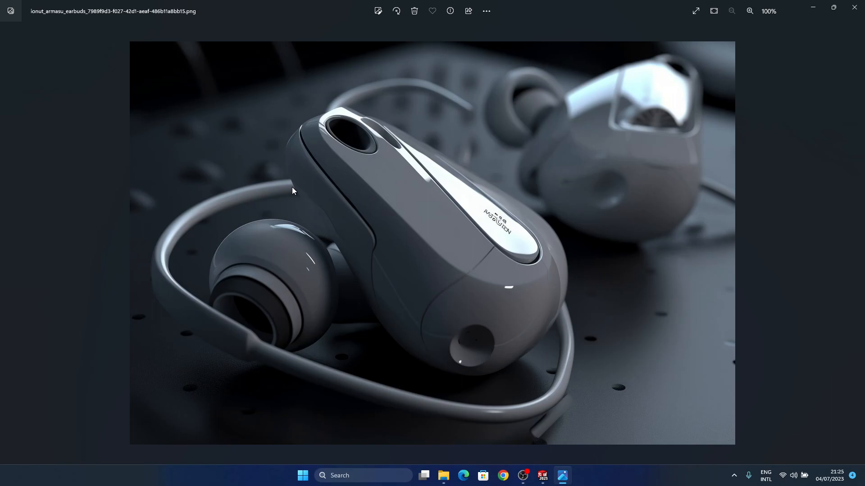
pyautogui.click(571, 475)
pyautogui.moveTo(494, 251); pyautogui.dragTo(405, 228, button='middle')
pyautogui.click(417, 268)
pyautogui.click(421, 233)
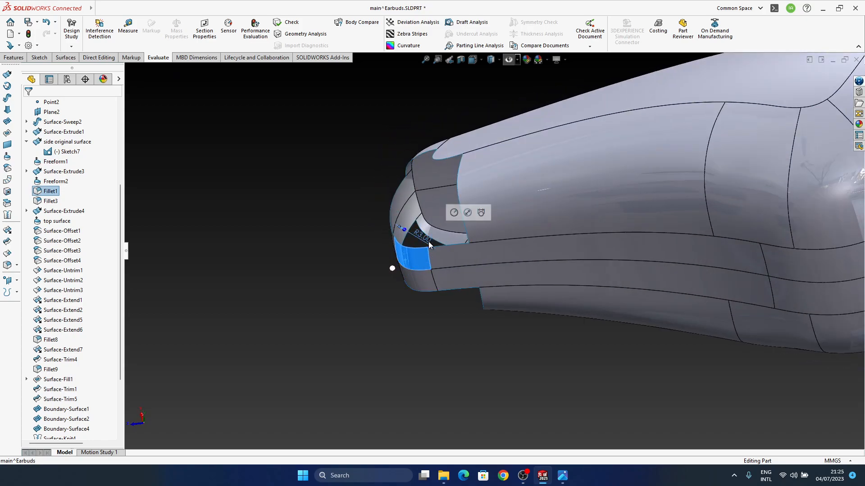
pyautogui.write('5')
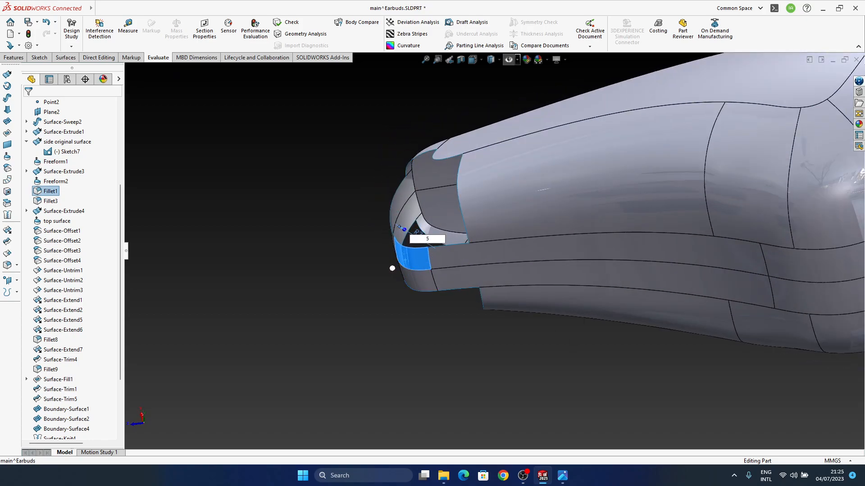
pyautogui.press('Return')
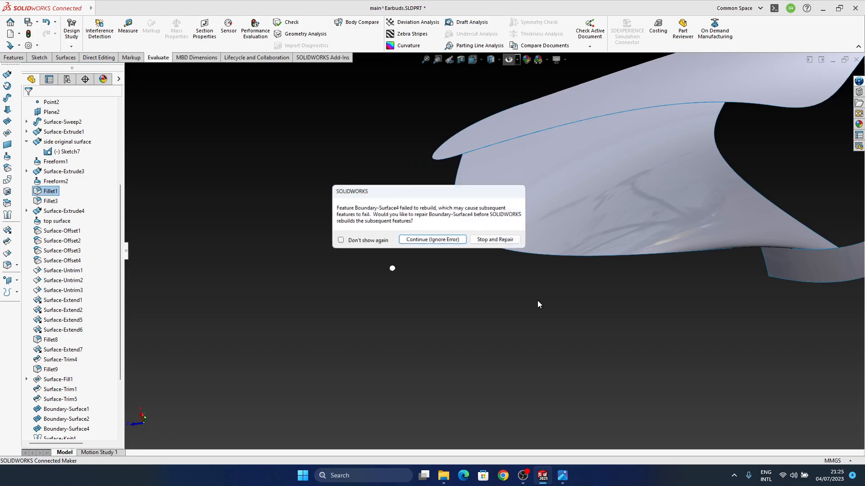
pyautogui.press('Return')
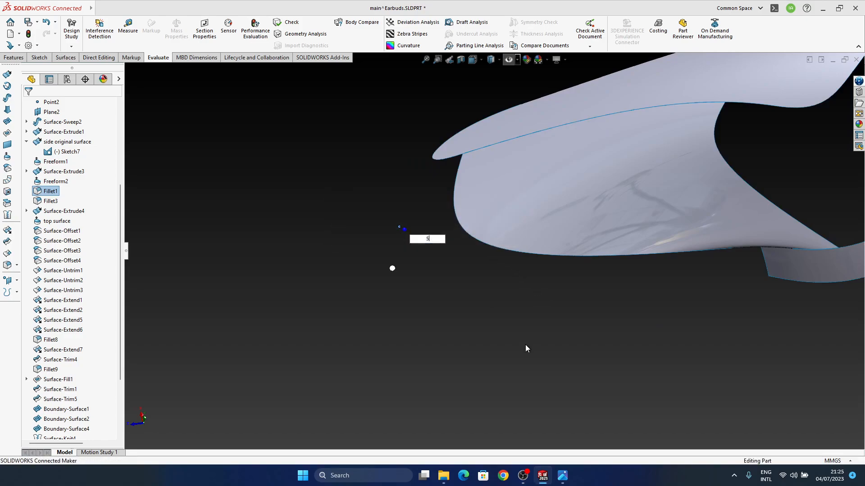
# Roll the feature history back to just after Surface-Trim5, then forward to just after Surface-Fill4 to trace the rebuild errors
pyautogui.moveTo(525, 348); pyautogui.dragTo(517, 250, button='middle')
pyautogui.moveTo(63, 434); pyautogui.dragTo(84, 407)
pyautogui.moveTo(75, 336); pyautogui.dragTo(75, 336)
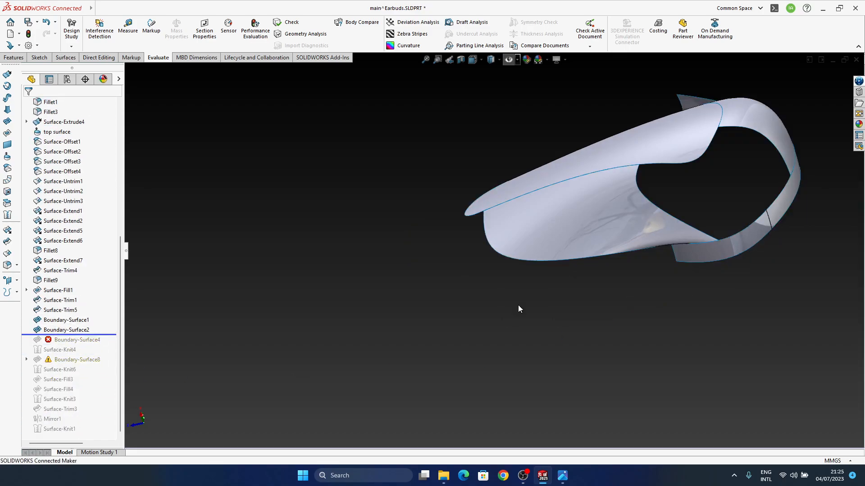
pyautogui.scroll(-5, 595, 295)
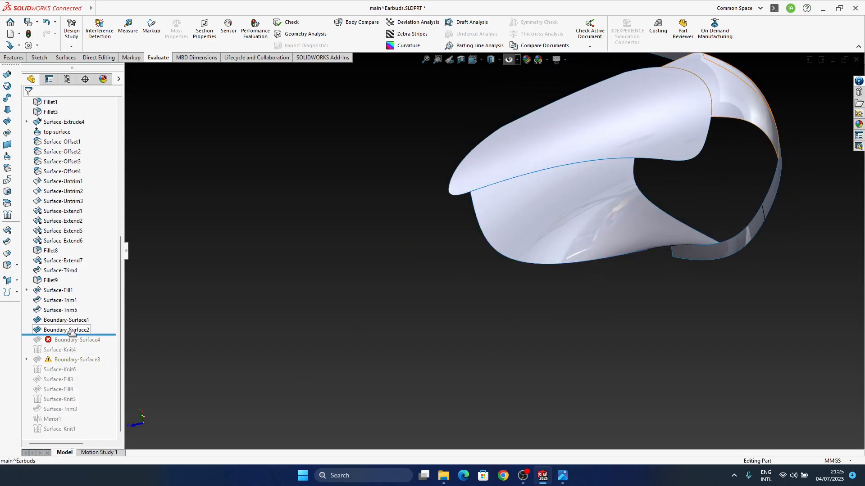
pyautogui.moveTo(75, 328); pyautogui.dragTo(75, 315)
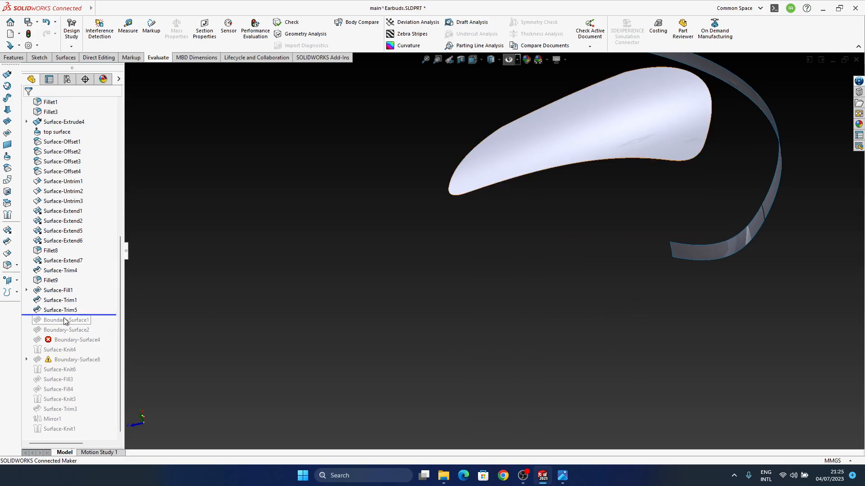
pyautogui.scroll(-3, 598, 260)
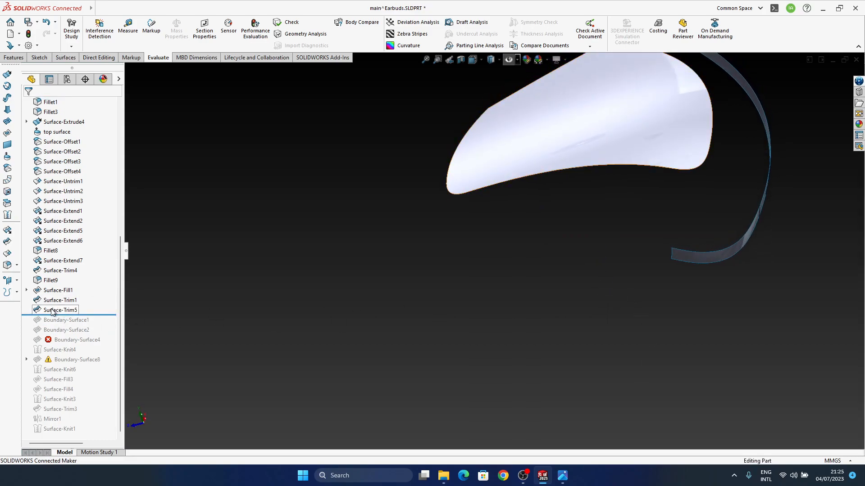
pyautogui.moveTo(91, 314); pyautogui.dragTo(82, 380)
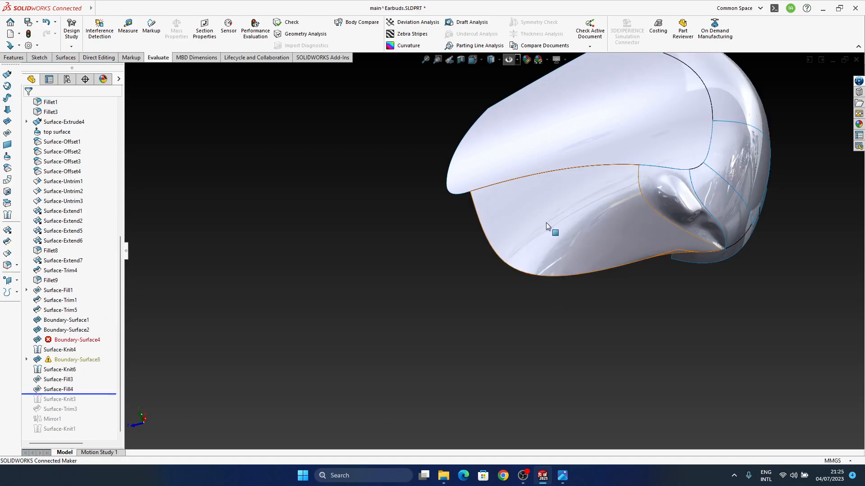
# Undo the 5 mm radius change and set the radius of Fillet1 to 4 mm
pyautogui.hotkey('ctrl', 'z')
pyautogui.hotkey('ctrl', 'y')
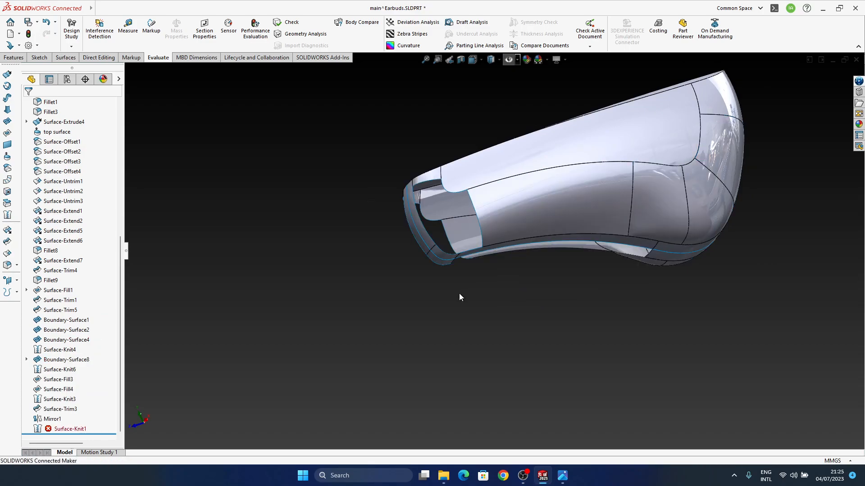
pyautogui.moveTo(461, 295); pyautogui.dragTo(475, 238, button='middle')
pyautogui.click(448, 254)
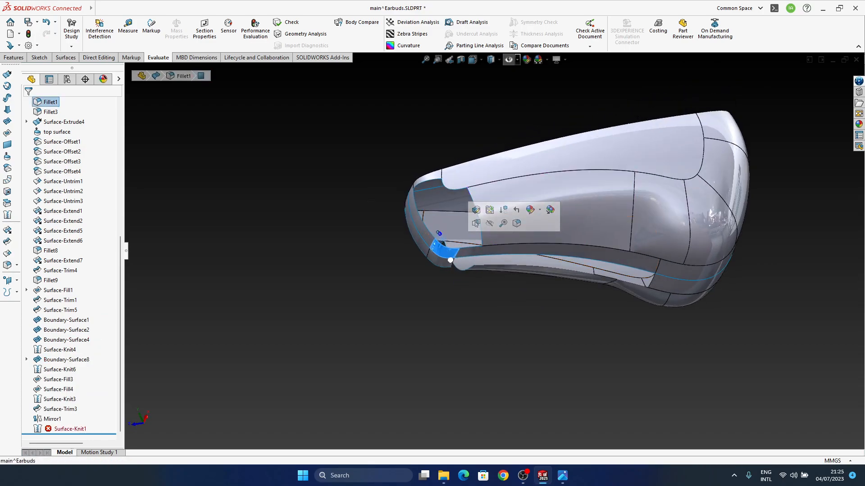
pyautogui.click(441, 238)
pyautogui.write('4')
pyautogui.press('Return')
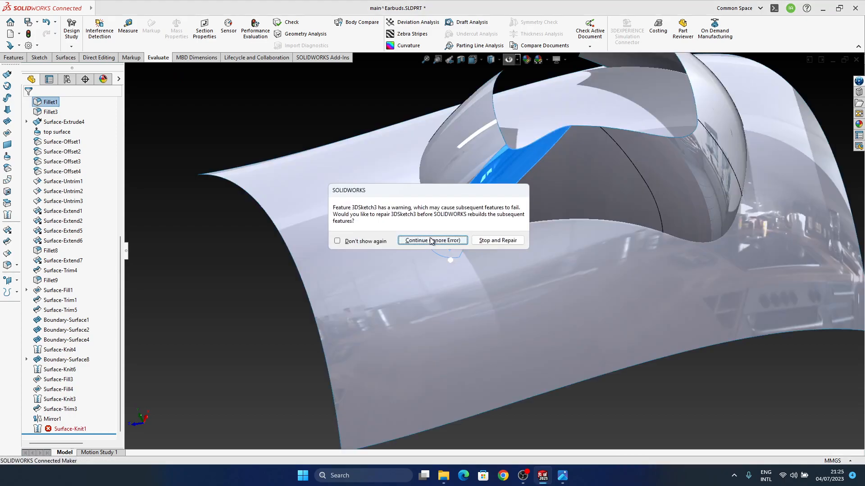
pyautogui.click(431, 239)
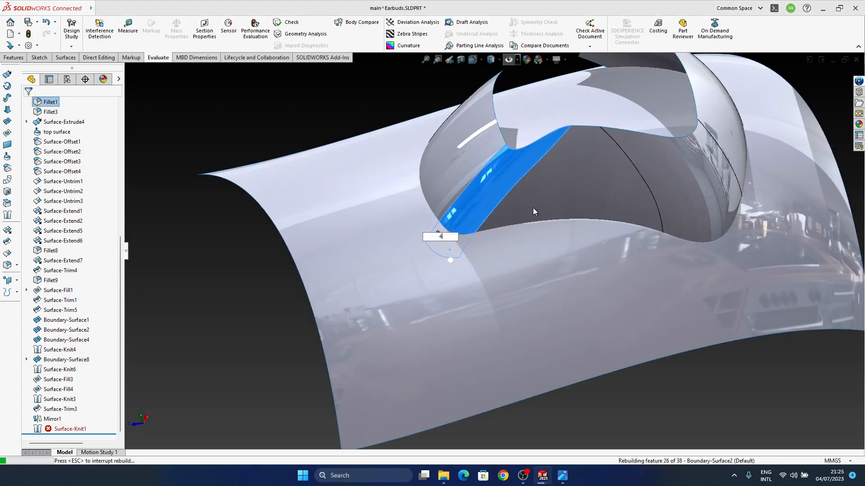
# Inspect the body's underside and the edge conditions in Boundary-Surface1's definition, then cancel the edit
pyautogui.moveTo(507, 267); pyautogui.dragTo(470, 349, button='middle')
pyautogui.scroll(-3, 454, 232)
pyautogui.moveTo(454, 232); pyautogui.dragTo(541, 336, button='middle')
pyautogui.moveTo(605, 383); pyautogui.dragTo(594, 245, button='middle')
pyautogui.click(595, 244)
pyautogui.click(618, 221)
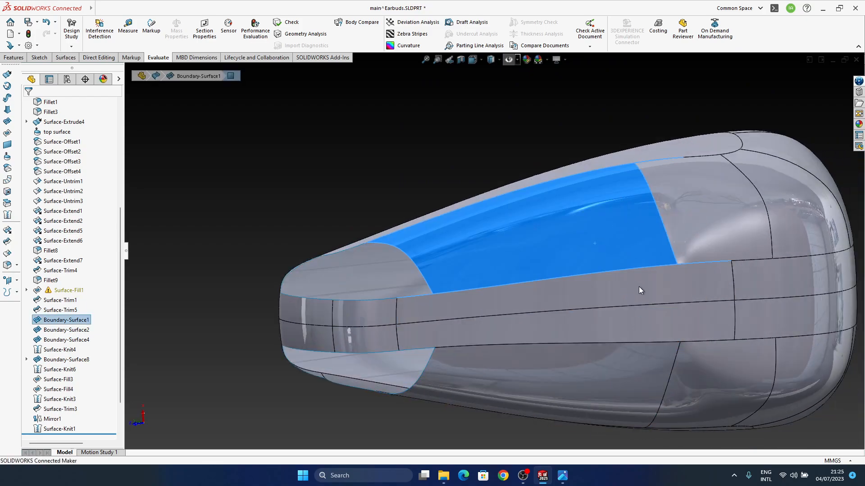
pyautogui.moveTo(640, 277); pyautogui.dragTo(647, 390, button='middle')
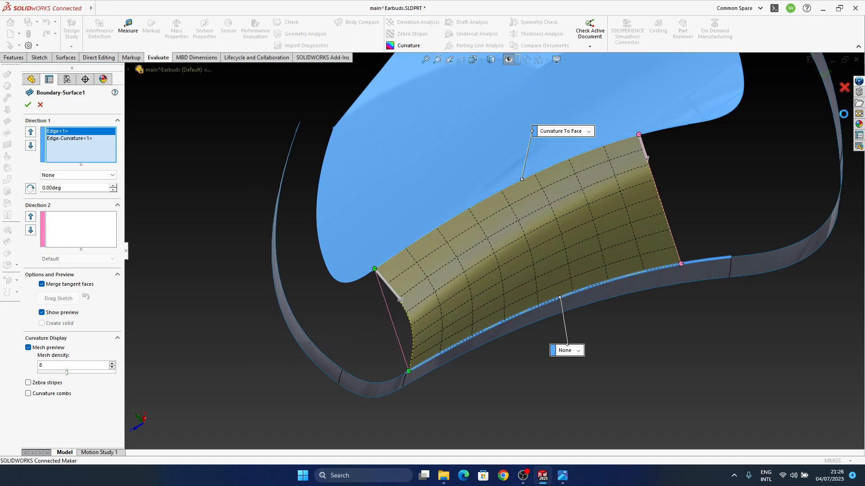
pyautogui.click(846, 91)
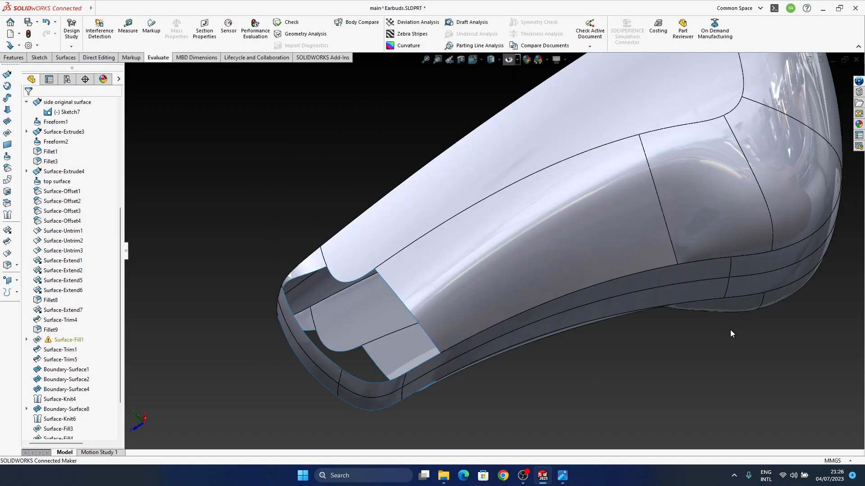
# View the whole body with the enlarged end fillet and compare its shape with the earbud reference image
pyautogui.moveTo(666, 278); pyautogui.dragTo(679, 336, button='middle')
pyautogui.scroll(4, 679, 336)
pyautogui.moveTo(550, 281); pyautogui.dragTo(483, 322, button='middle')
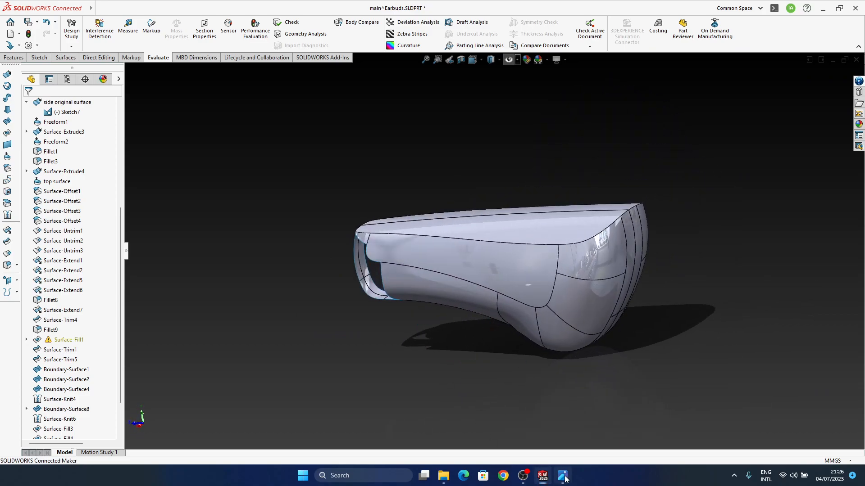
pyautogui.click(564, 477)
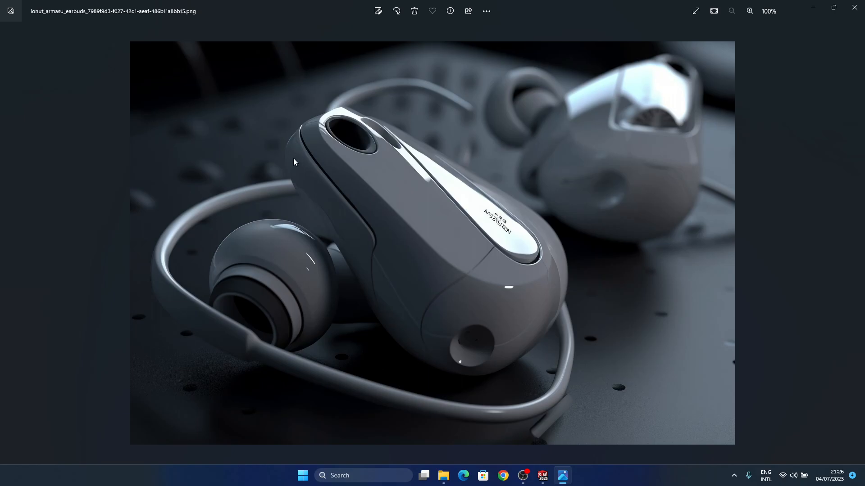
# Switch to SOLIDWORKS and set the radius of Fillet1 at the body's narrow end to 10 mm, continuing the rebuild despite errors
pyautogui.click(562, 481)
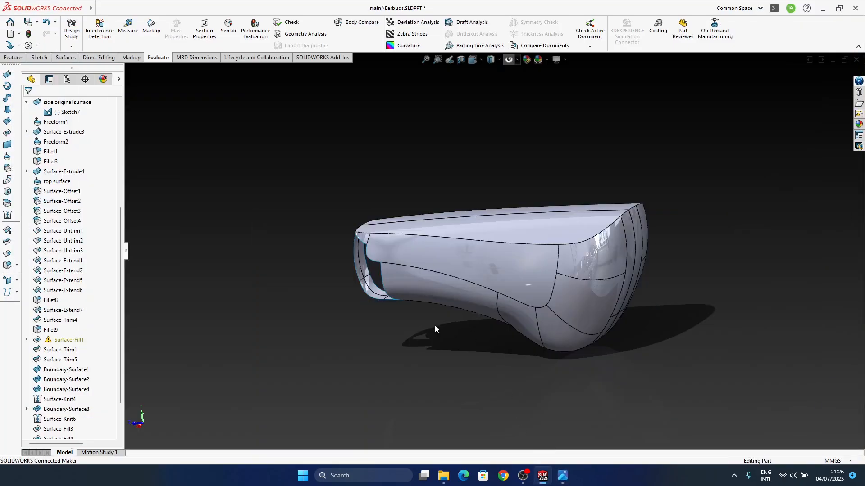
pyautogui.moveTo(437, 325); pyautogui.dragTo(450, 241, button='middle')
pyautogui.scroll(-4, 393, 288)
pyautogui.moveTo(393, 288)
pyautogui.keyDown('ctrl'); pyautogui.mouseDown(button='middle')
pyautogui.moveTo(386, 337)
pyautogui.moveTo(395, 291)
pyautogui.mouseUp(button='middle'); pyautogui.keyUp('ctrl')
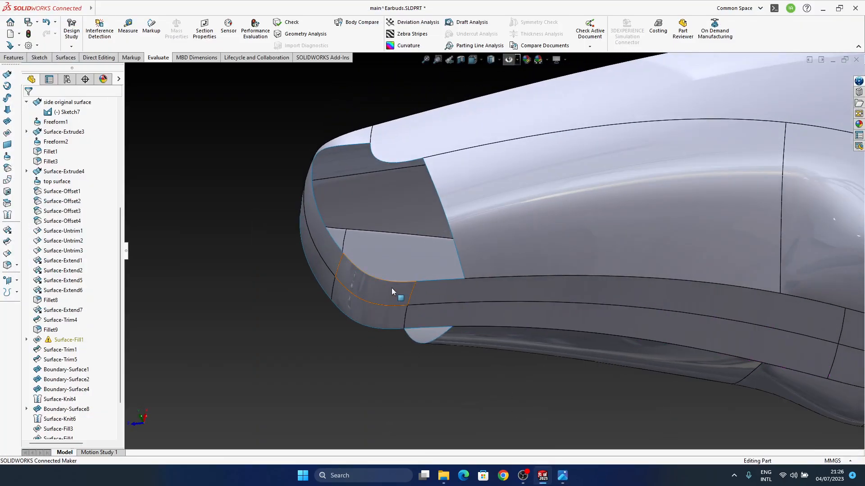
pyautogui.click(395, 288)
pyautogui.click(411, 271)
pyautogui.click(372, 289)
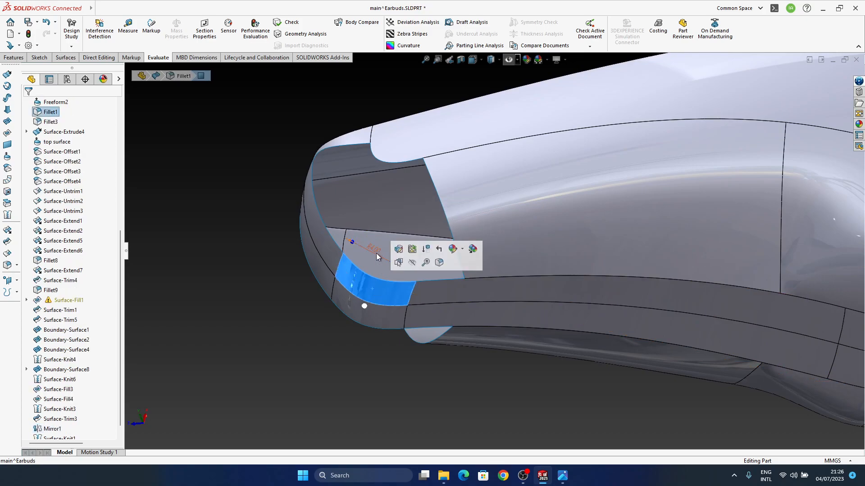
pyautogui.click(379, 257)
pyautogui.write('10')
pyautogui.press('Return')
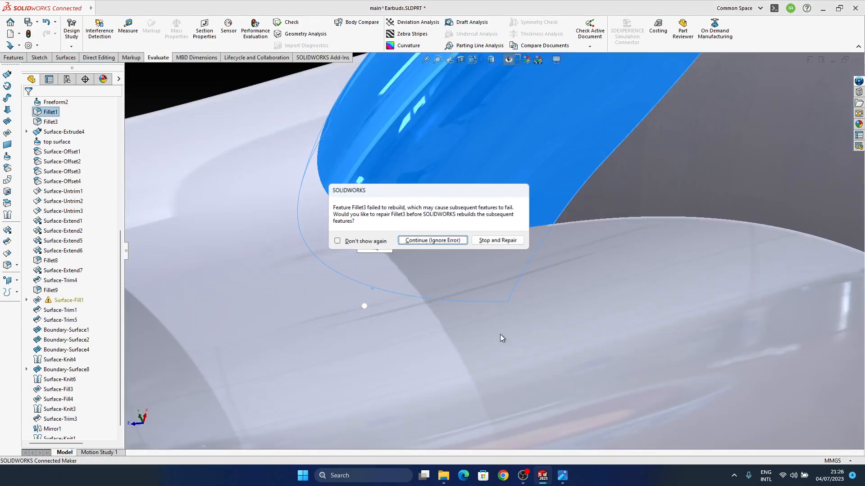
pyautogui.click(438, 241)
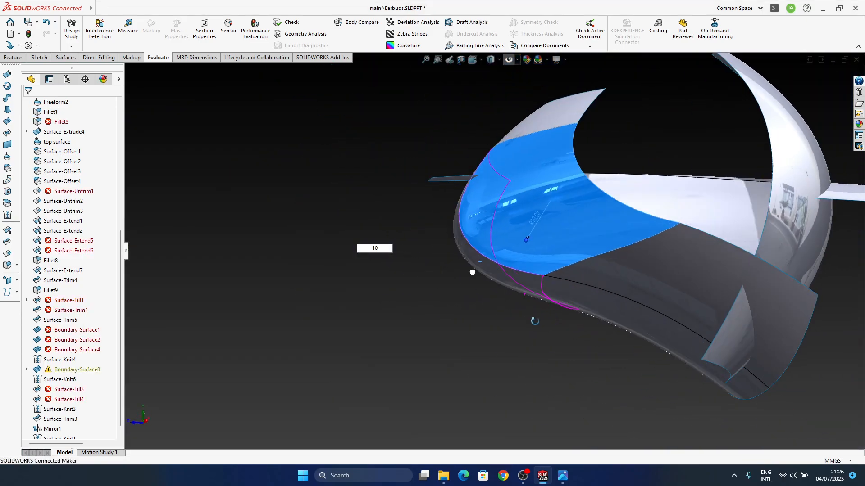
# Examine the rebuilt surfaces and the definition of Surface-Untrim1, then cancel the edit
pyautogui.moveTo(535, 321); pyautogui.dragTo(634, 315, button='middle')
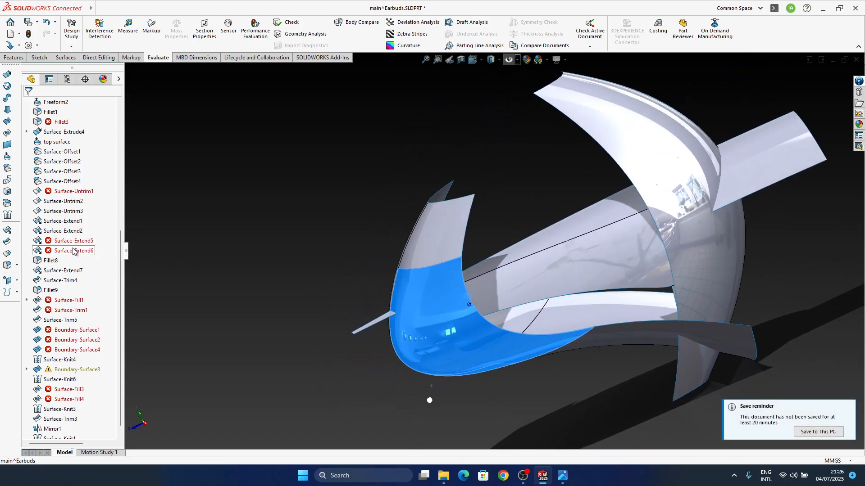
pyautogui.click(66, 194)
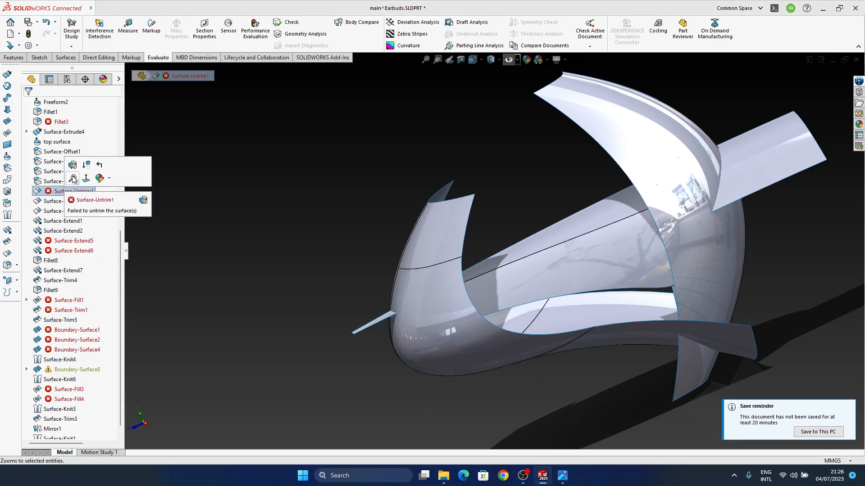
pyautogui.click(110, 169)
pyautogui.moveTo(488, 348); pyautogui.dragTo(459, 310, button='middle')
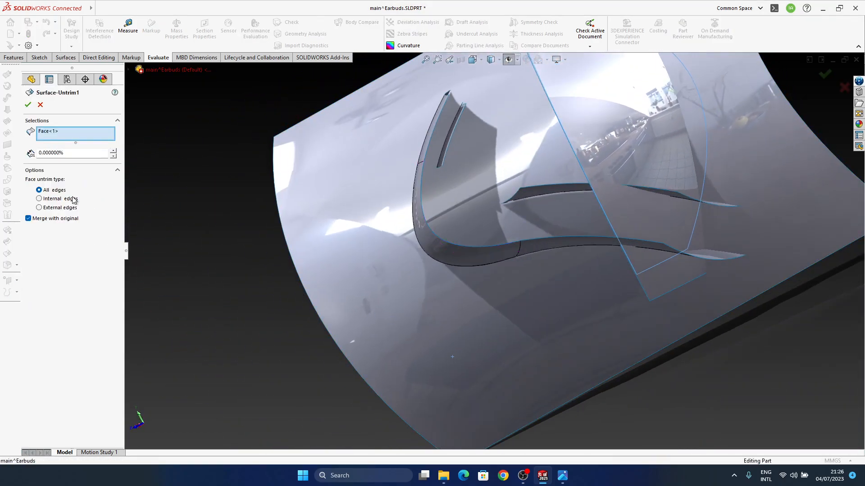
pyautogui.click(38, 105)
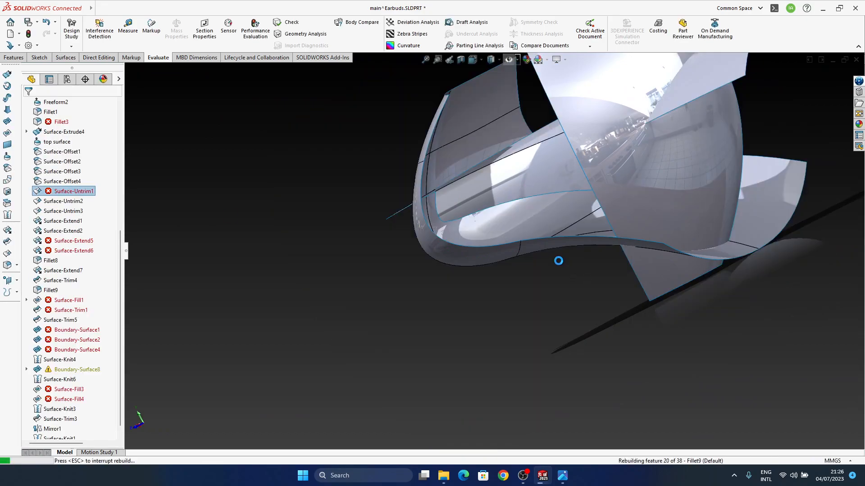
# Undo the 10 mm radius change on Fillet1 and check the opening at the body's narrow end
pyautogui.moveTo(558, 263); pyautogui.dragTo(495, 187, button='middle')
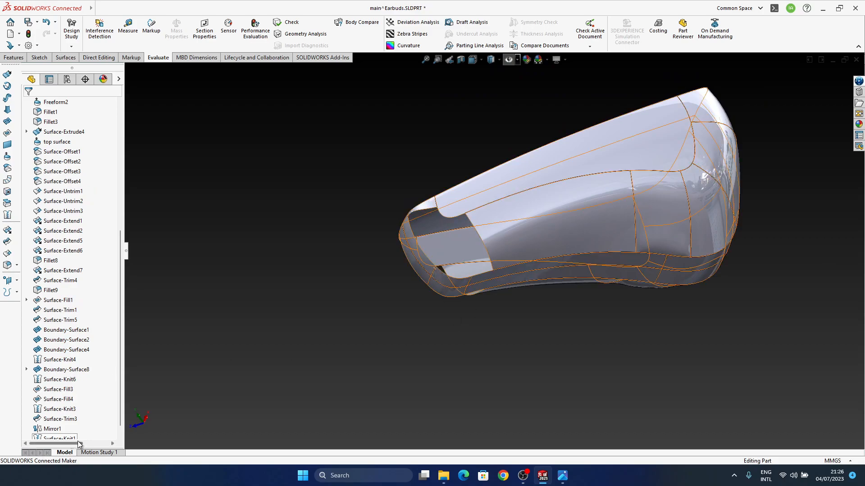
pyautogui.moveTo(514, 282); pyautogui.dragTo(476, 318, button='middle')
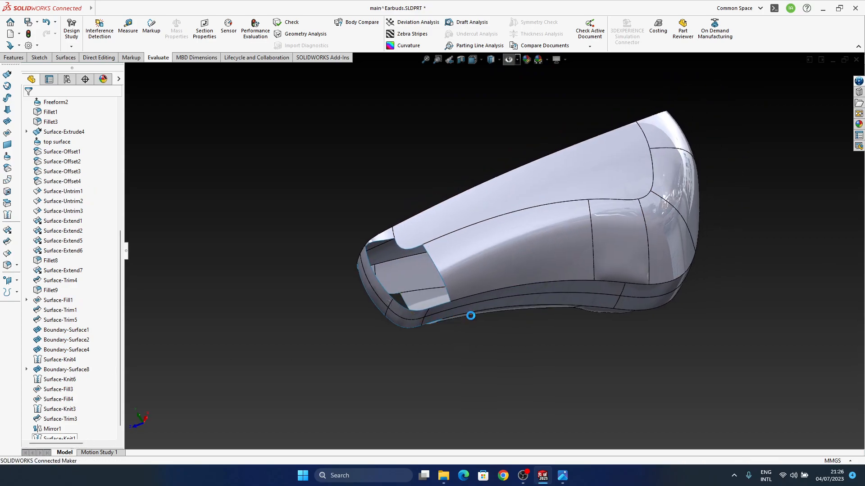
pyautogui.moveTo(466, 312); pyautogui.dragTo(447, 317, button='middle')
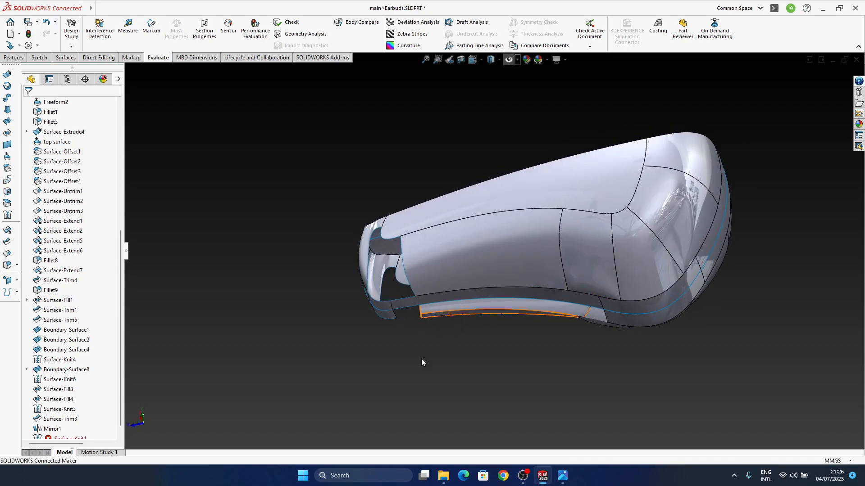
pyautogui.click(528, 481)
pyautogui.moveTo(465, 312); pyautogui.dragTo(465, 336, button='middle')
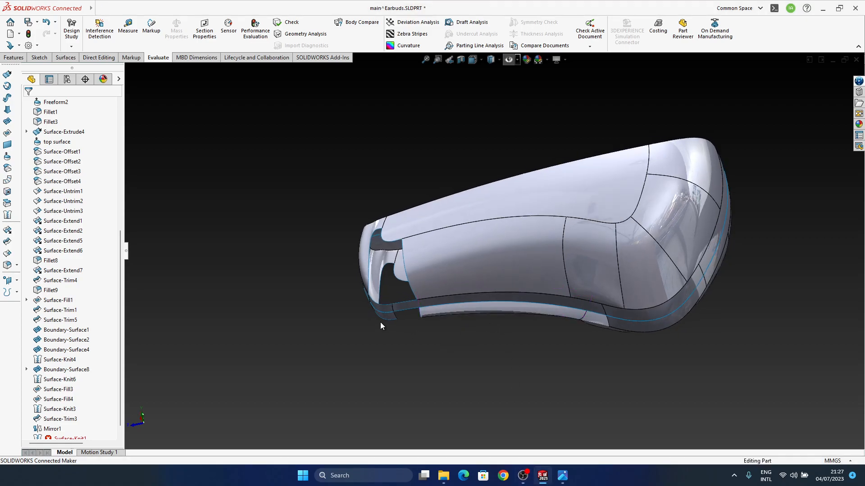
pyautogui.scroll(-1, 80, 392)
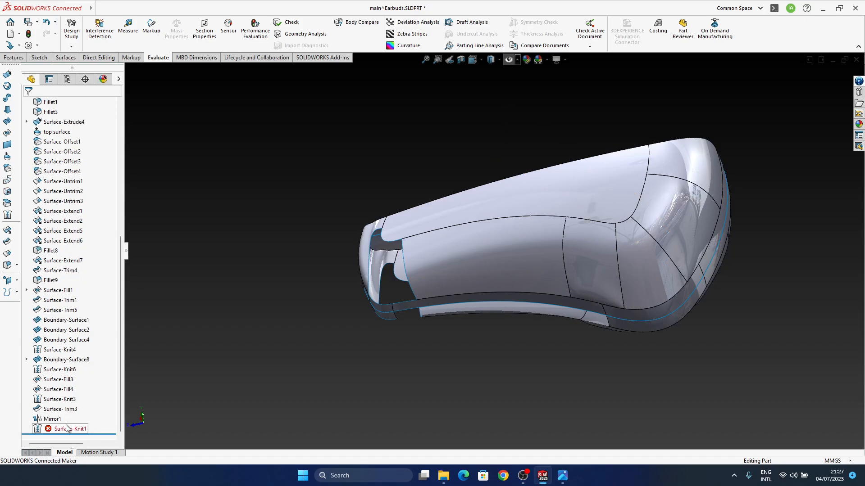
pyautogui.moveTo(78, 435); pyautogui.dragTo(77, 399)
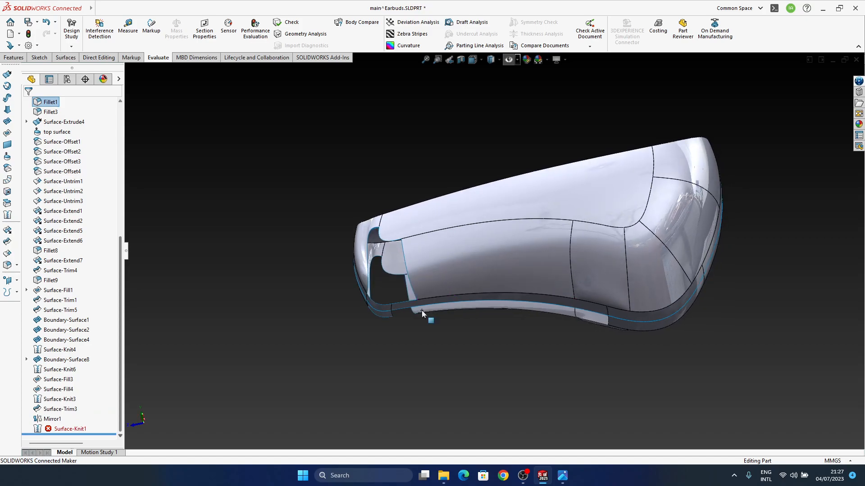
# Undo the last change to the body and inspect the surface edges around the narrow end's opening
pyautogui.moveTo(423, 309); pyautogui.dragTo(439, 283, button='middle')
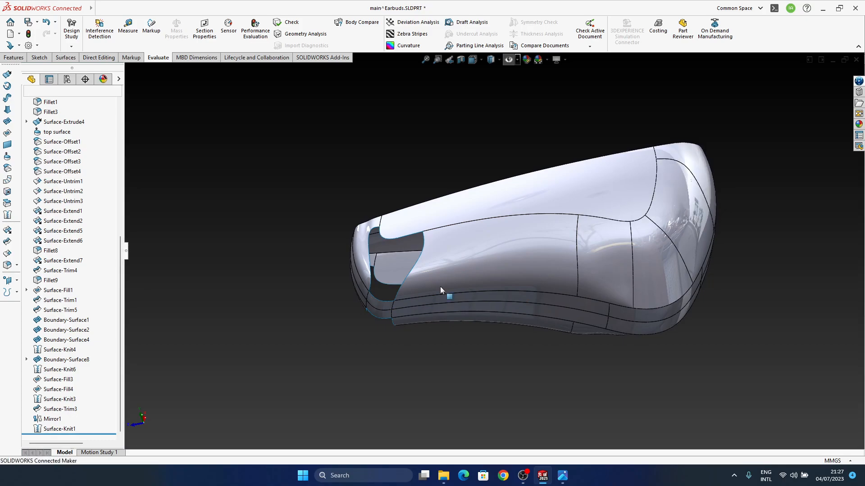
pyautogui.moveTo(506, 290); pyautogui.dragTo(502, 316, button='middle')
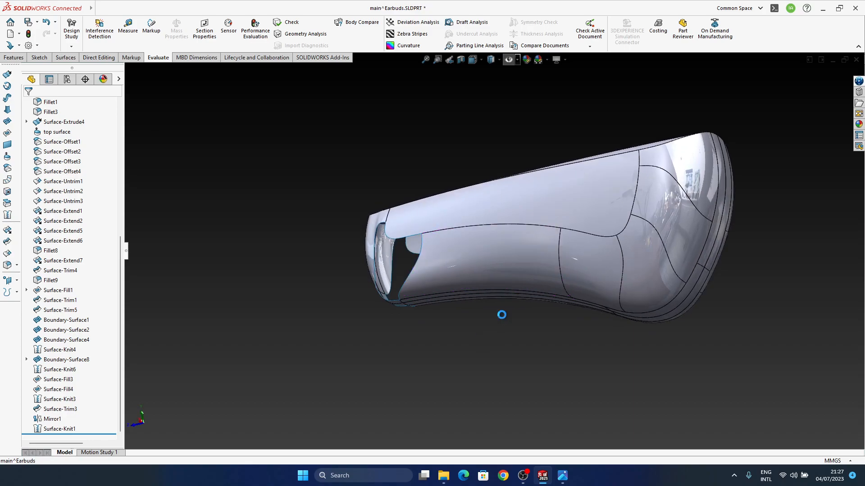
pyautogui.hotkey('ctrl', 'z')
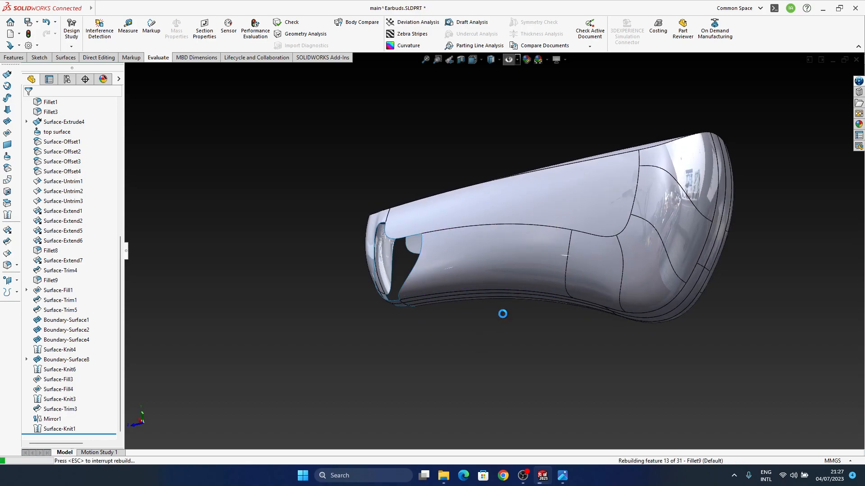
pyautogui.moveTo(500, 291); pyautogui.dragTo(497, 317, button='middle')
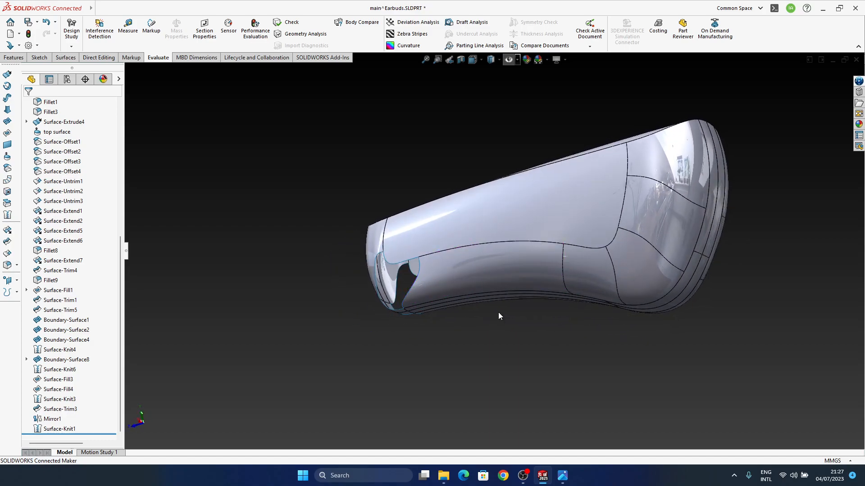
pyautogui.moveTo(498, 313); pyautogui.dragTo(598, 344, button='middle')
pyautogui.moveTo(414, 345); pyautogui.dragTo(396, 334, button='middle')
pyautogui.scroll(-5, 396, 333)
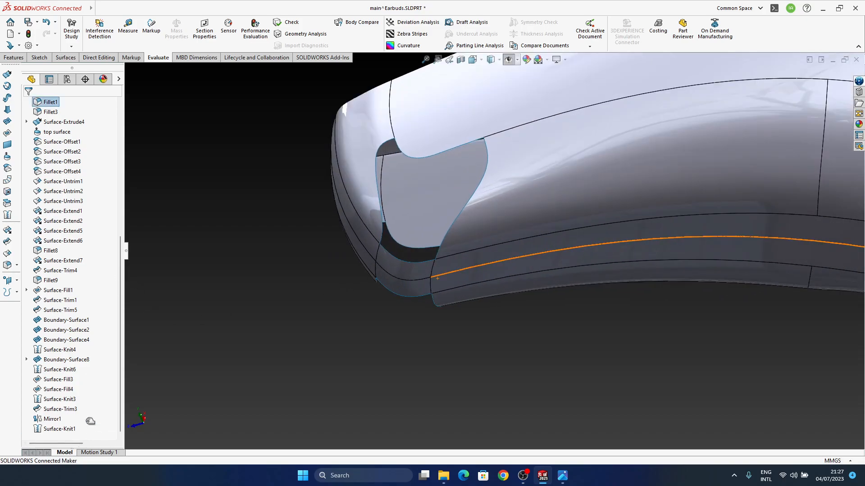
# Roll the feature history back to just after Fillet3
pyautogui.moveTo(80, 160); pyautogui.dragTo(81, 128)
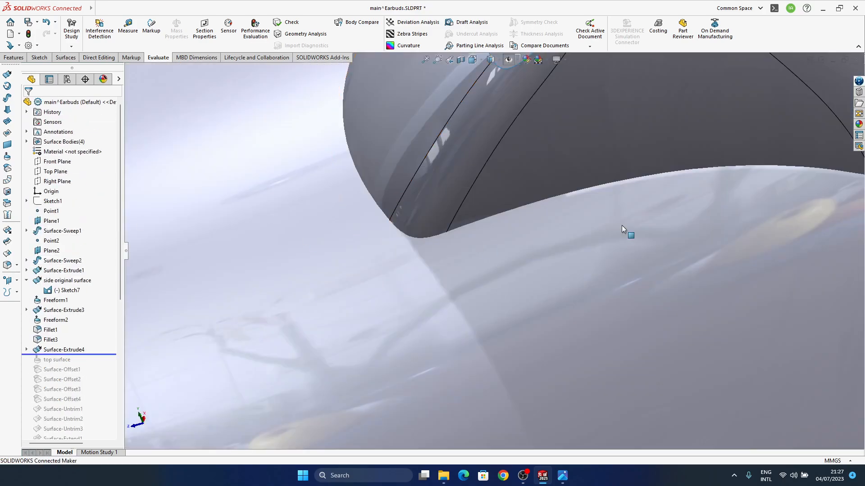
pyautogui.scroll(5, 545, 264)
pyautogui.moveTo(545, 263); pyautogui.dragTo(450, 315, button='middle')
pyautogui.moveTo(82, 356); pyautogui.dragTo(80, 331)
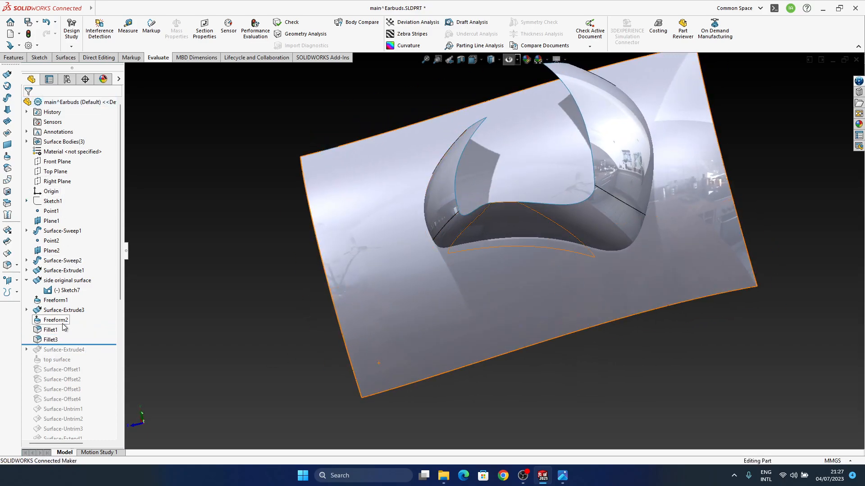
# Roll the feature history forward in stages to just after Surface-Offset3, inspecting the offset surfaces along the way
pyautogui.moveTo(84, 344); pyautogui.dragTo(90, 354)
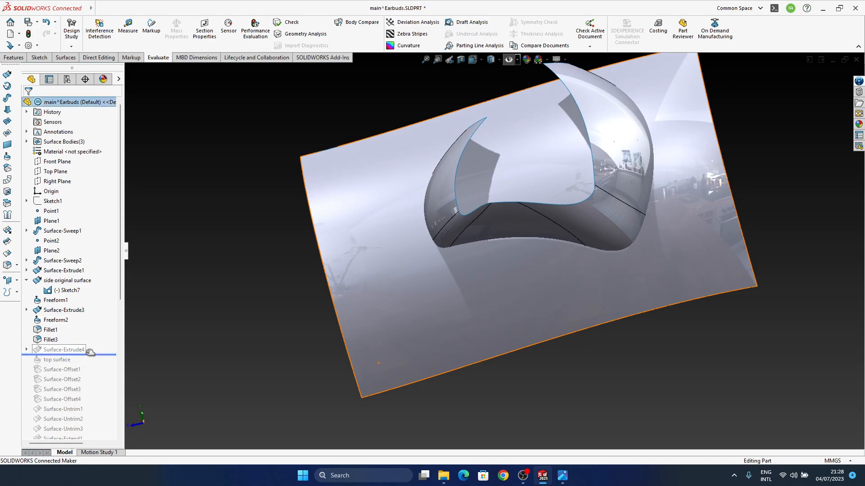
pyautogui.moveTo(90, 361); pyautogui.dragTo(90, 372)
pyautogui.moveTo(568, 243); pyautogui.dragTo(518, 252, button='middle')
pyautogui.click(101, 371)
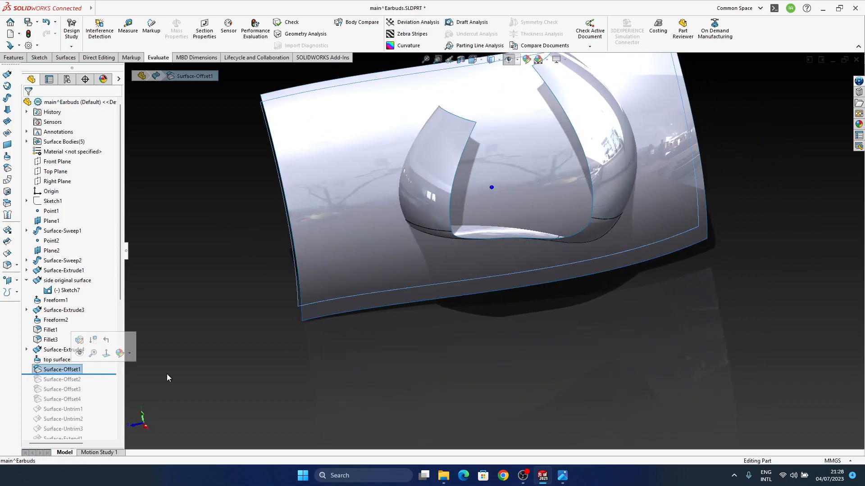
pyautogui.moveTo(626, 232); pyautogui.dragTo(504, 247, button='middle')
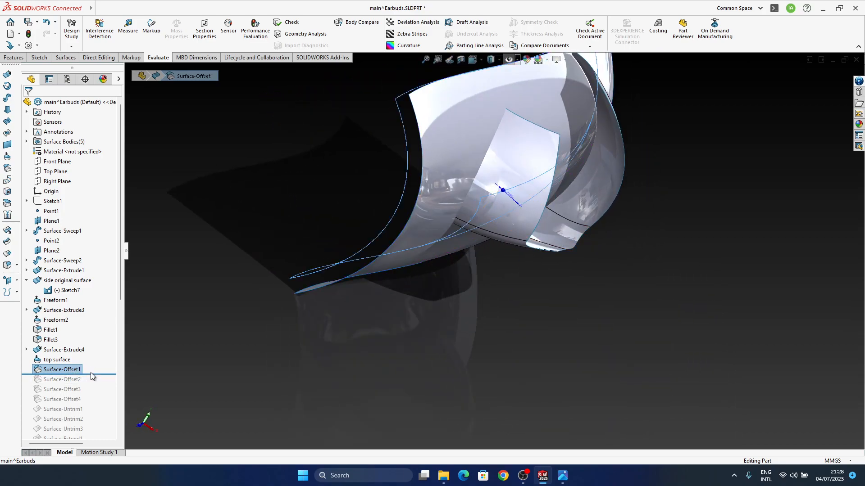
pyautogui.moveTo(87, 381); pyautogui.dragTo(85, 385)
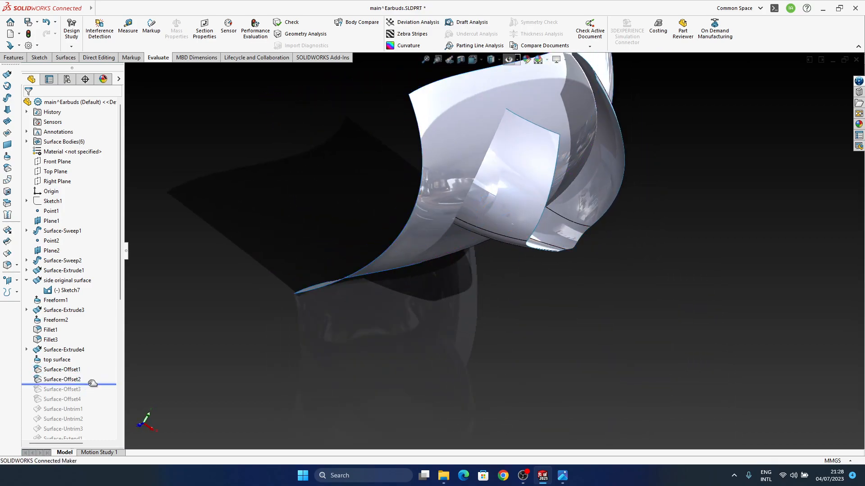
pyautogui.moveTo(538, 196); pyautogui.dragTo(504, 198, button='middle')
pyautogui.moveTo(574, 223); pyautogui.dragTo(632, 216, button='middle')
# Set the radius of Fillet1 to 7 mm in the rolled-back model and inspect the blend from several angles
pyautogui.click(525, 272)
pyautogui.moveTo(525, 272); pyautogui.dragTo(530, 359, button='middle')
pyautogui.moveTo(486, 294)
pyautogui.mouseDown(button='middle')
pyautogui.moveTo(514, 292)
pyautogui.moveTo(535, 326)
pyautogui.moveTo(496, 286)
pyautogui.mouseUp(button='middle')
pyautogui.click(475, 271)
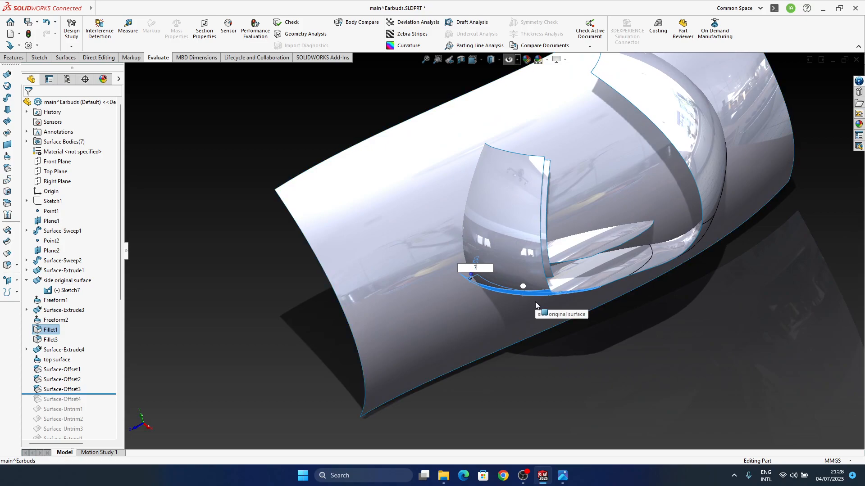
pyautogui.press('Return')
pyautogui.moveTo(522, 286)
pyautogui.mouseDown(button='middle')
pyautogui.moveTo(470, 252)
pyautogui.moveTo(459, 257)
pyautogui.moveTo(483, 277)
pyautogui.moveTo(536, 279)
pyautogui.mouseUp(button='middle')
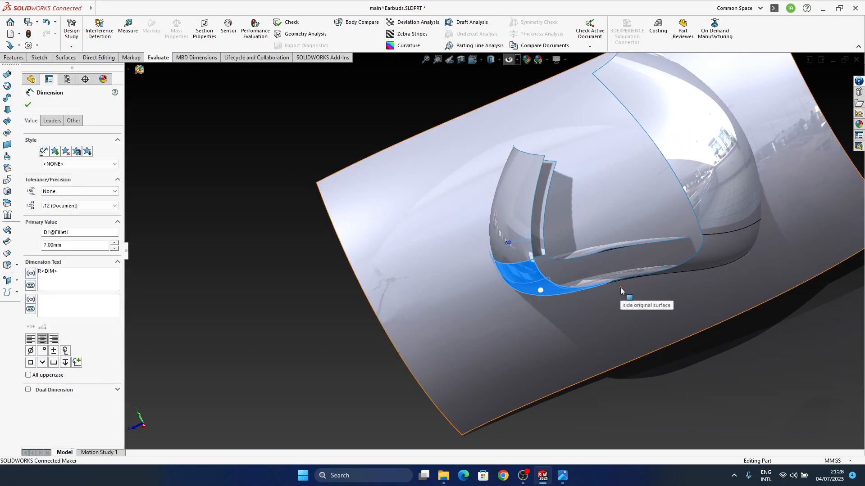
pyautogui.moveTo(638, 288); pyautogui.dragTo(667, 328, button='middle')
pyautogui.click(667, 329)
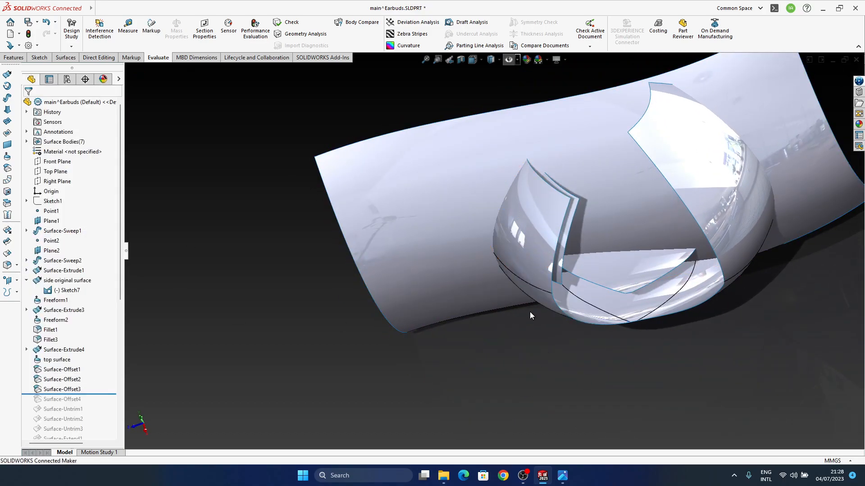
# Set the radius of Fillet1 to 10 mm in the rolled-back model and continue the rebuild despite the Fillet3 error
pyautogui.click(536, 300)
pyautogui.click(565, 298)
pyautogui.write('10')
pyautogui.press('Return')
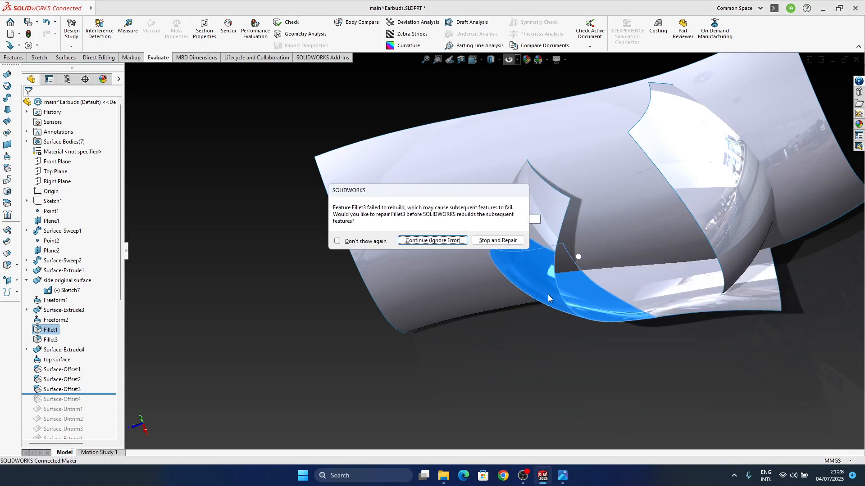
pyautogui.click(412, 244)
# Examine Fillet1 and the failed Fillet3 with its selected face sets from several angles, leaving Fillet3's definition as it is
pyautogui.moveTo(525, 311); pyautogui.dragTo(572, 283, button='middle')
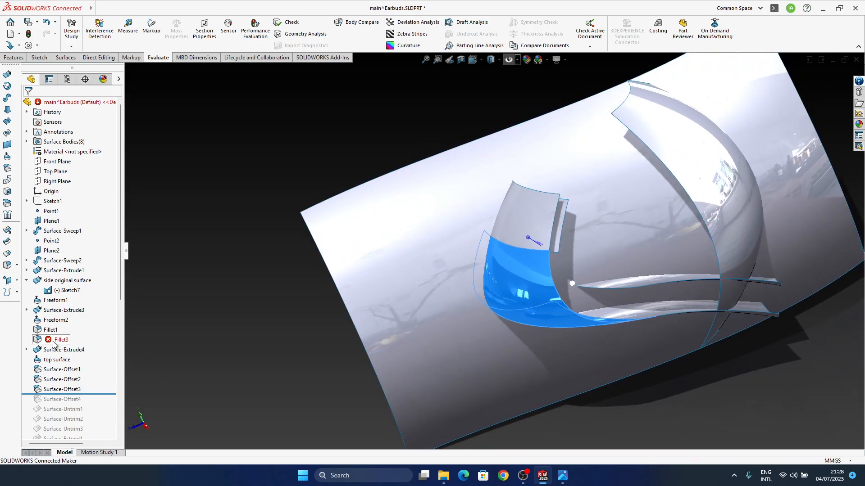
pyautogui.click(50, 330)
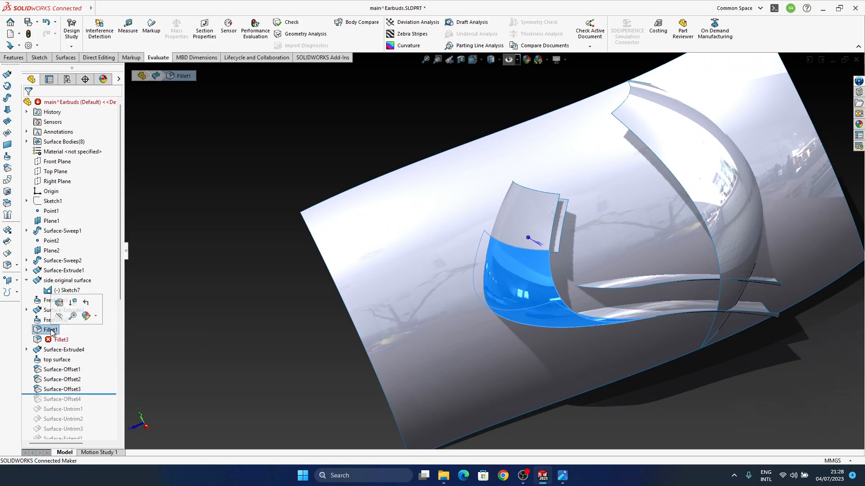
pyautogui.click(52, 330)
pyautogui.moveTo(725, 314); pyautogui.dragTo(564, 392, button='middle')
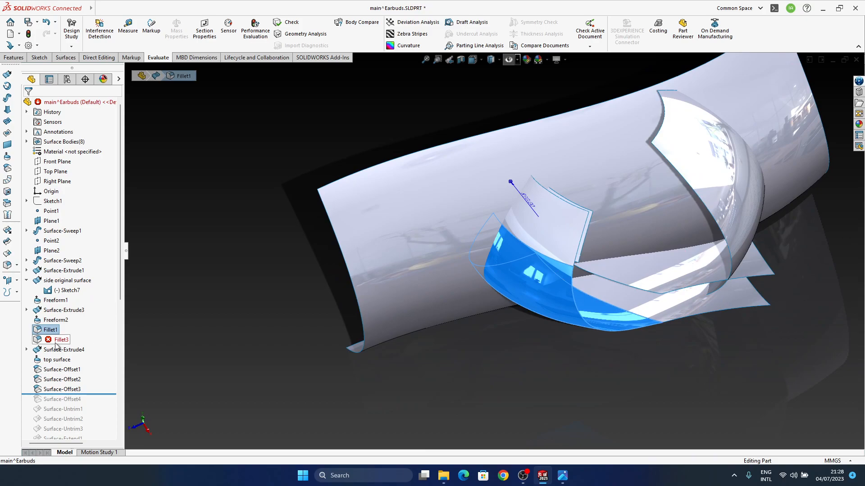
pyautogui.click(58, 342)
pyautogui.click(69, 332)
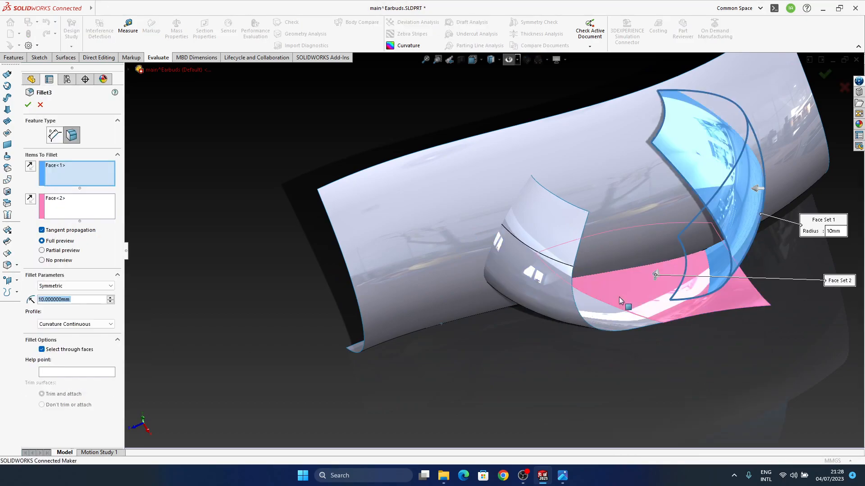
pyautogui.moveTo(605, 301); pyautogui.dragTo(623, 228, button='middle')
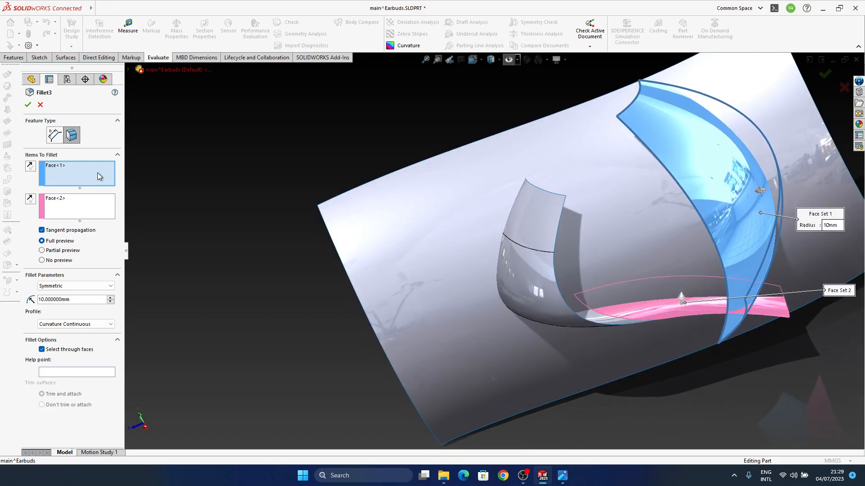
pyautogui.press('Escape')
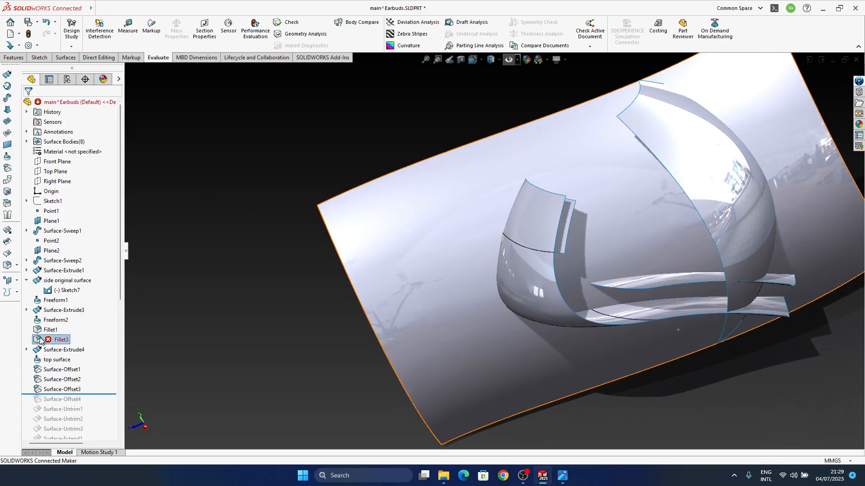
# Try a radius of 8 mm for Fillet1 and check the blend and the dependent Fillet3
pyautogui.click(51, 330)
pyautogui.moveTo(611, 328); pyautogui.dragTo(585, 351, button='middle')
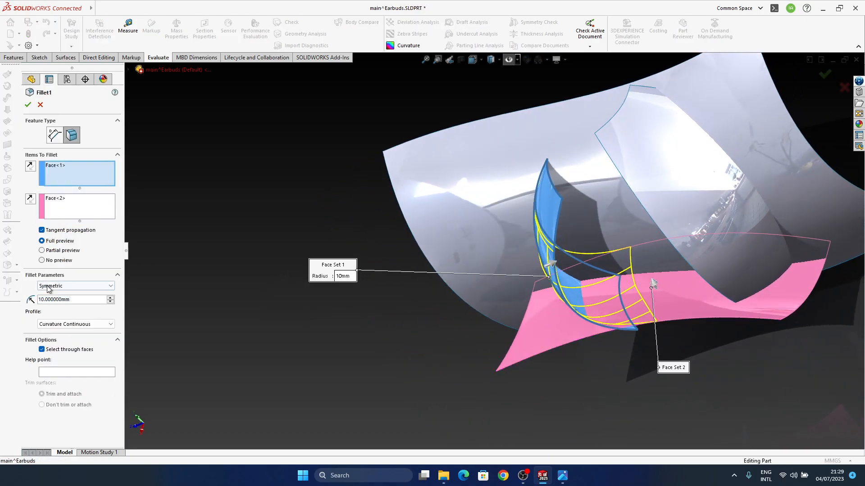
pyautogui.moveTo(61, 302); pyautogui.dragTo(51, 300)
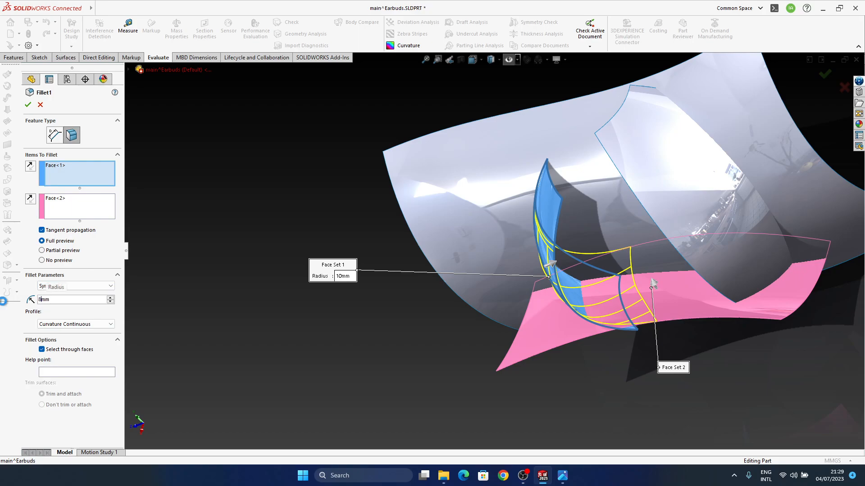
pyautogui.press('Return')
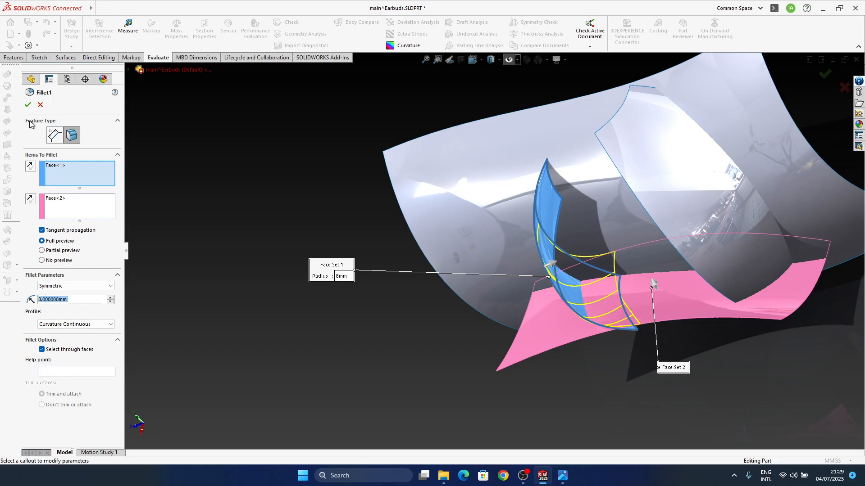
pyautogui.moveTo(585, 300); pyautogui.dragTo(638, 275, button='middle')
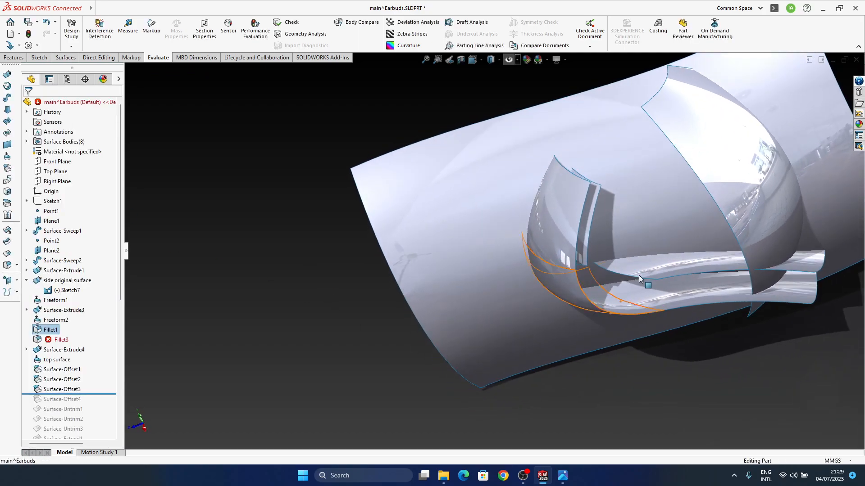
pyautogui.moveTo(414, 289); pyautogui.dragTo(385, 298, button='middle')
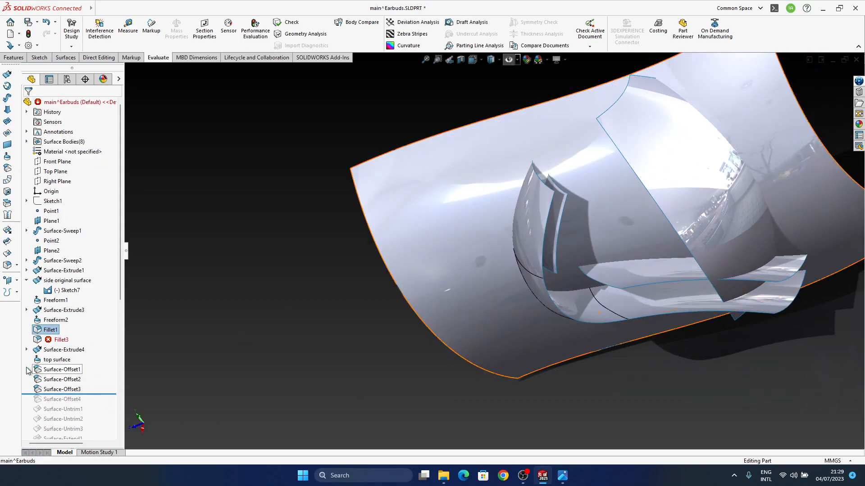
# Set the radius of Fillet1 to 7 mm and inspect the rebuilt blend and offset surfaces up close
pyautogui.click(51, 330)
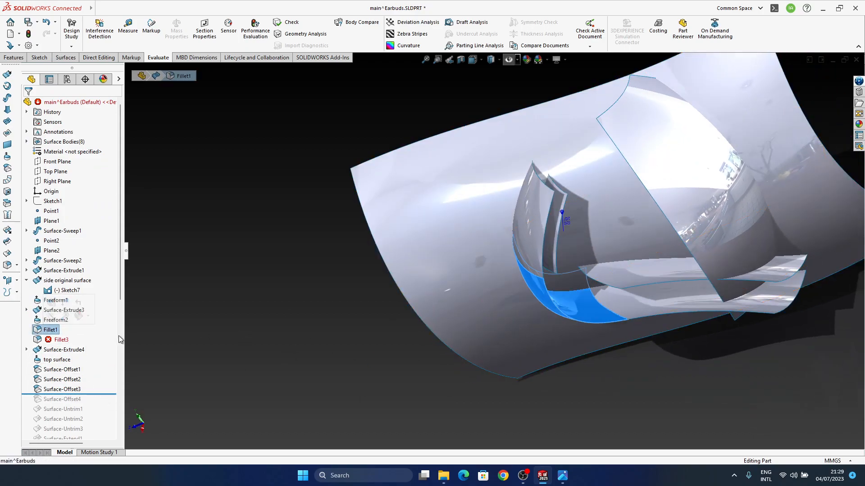
pyautogui.click(567, 221)
pyautogui.write('7')
pyautogui.press('Return')
pyautogui.moveTo(651, 333); pyautogui.dragTo(548, 296, button='middle')
pyautogui.moveTo(574, 345); pyautogui.dragTo(581, 324, button='middle')
pyautogui.scroll(-4, 596, 297)
pyautogui.scroll(-2, 86, 375)
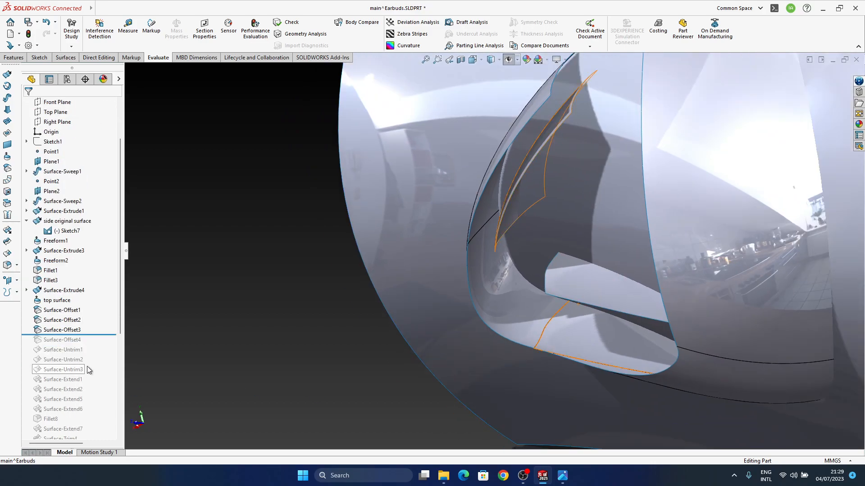
# Roll the feature history forward in stages past the untrim and extend features to just after Fillet8
pyautogui.moveTo(527, 299); pyautogui.dragTo(571, 285, button='middle')
pyautogui.moveTo(593, 316); pyautogui.dragTo(629, 325, button='middle')
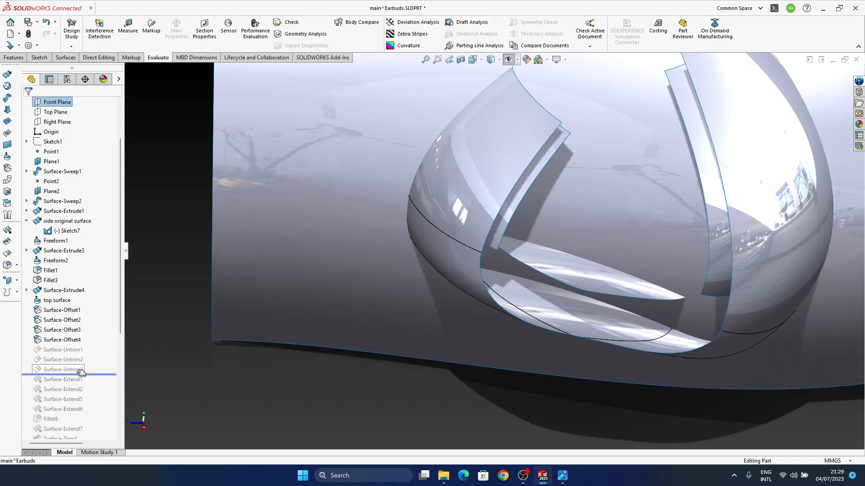
pyautogui.moveTo(84, 373); pyautogui.dragTo(84, 374)
pyautogui.moveTo(581, 299); pyautogui.dragTo(586, 293, button='middle')
pyautogui.scroll(-2, 88, 376)
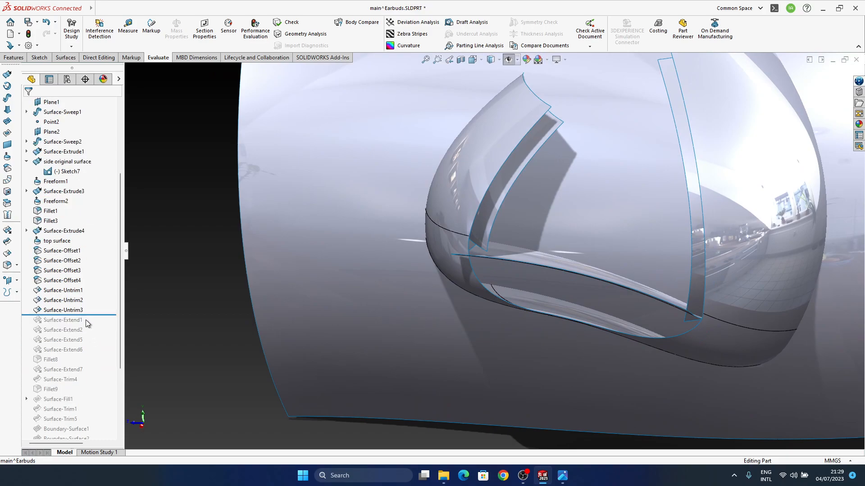
pyautogui.moveTo(78, 350); pyautogui.dragTo(78, 351)
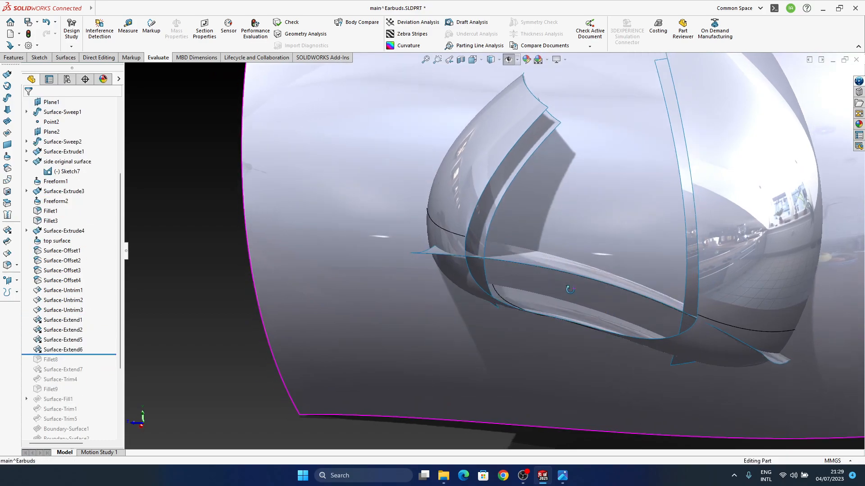
pyautogui.moveTo(605, 316); pyautogui.dragTo(562, 308, button='middle')
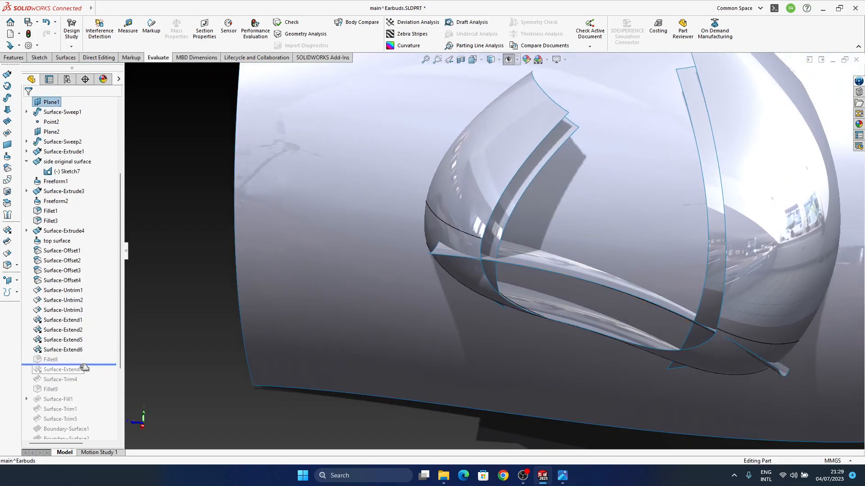
pyautogui.moveTo(82, 365); pyautogui.dragTo(82, 366)
# Set the radius of Fillet8 on the inner offset surfaces to 5 mm and inspect the blend
pyautogui.moveTo(499, 239); pyautogui.dragTo(561, 237, button='middle')
pyautogui.scroll(-3, 493, 246)
pyautogui.click(492, 246)
pyautogui.click(554, 257)
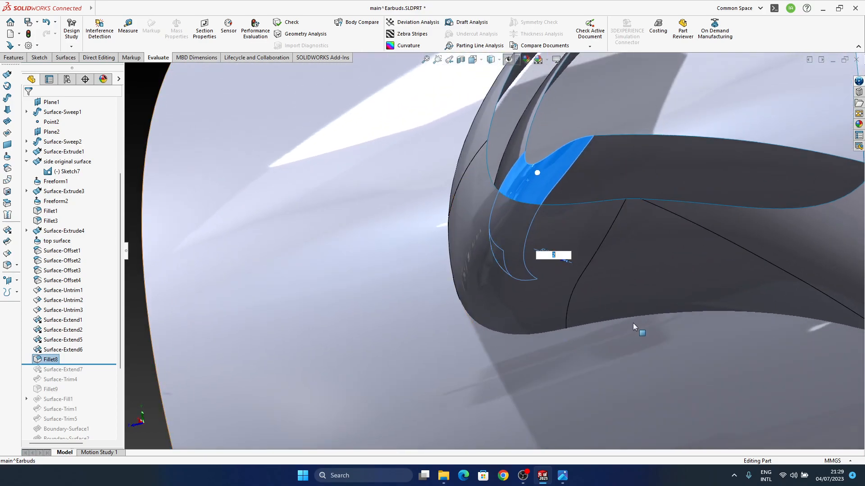
pyautogui.write('5')
pyautogui.moveTo(664, 328); pyautogui.dragTo(545, 232, button='middle')
pyautogui.scroll(-4, 58, 358)
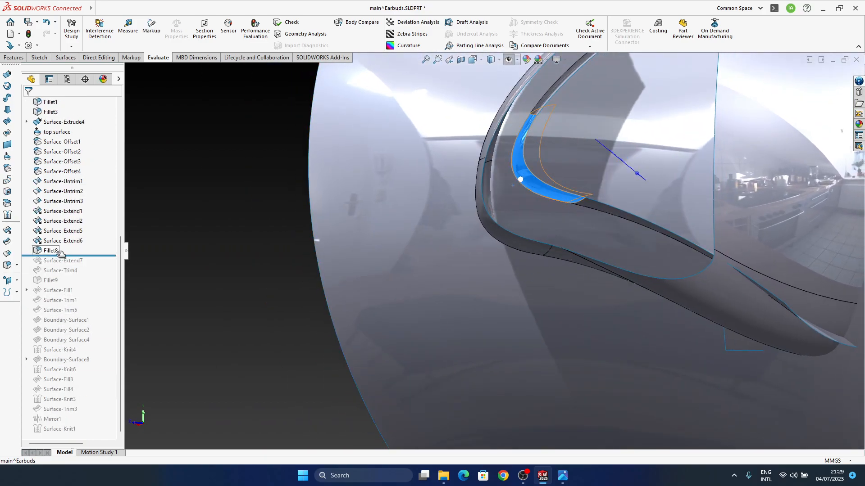
# Roll the feature history forward in stages to just after Fillet9 and inspect its blend
pyautogui.moveTo(62, 257); pyautogui.dragTo(63, 265)
pyautogui.moveTo(505, 271); pyautogui.dragTo(522, 381, button='middle')
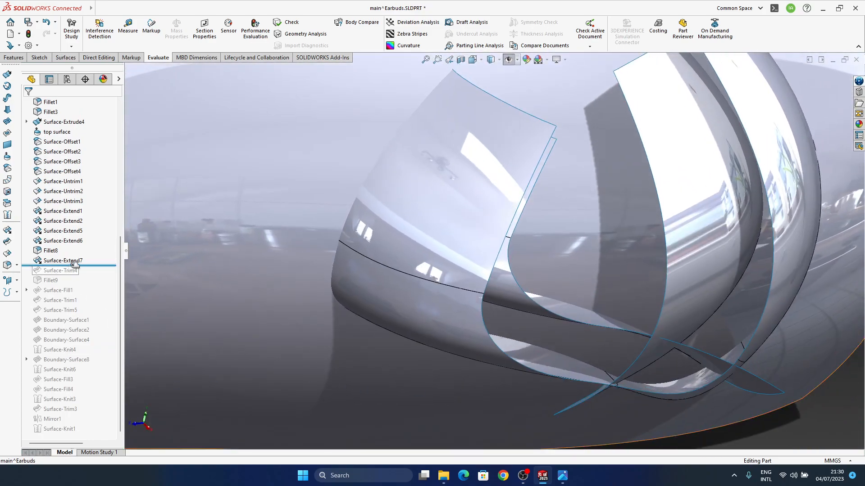
pyautogui.moveTo(68, 272); pyautogui.dragTo(65, 282)
pyautogui.moveTo(621, 334); pyautogui.dragTo(521, 407, button='middle')
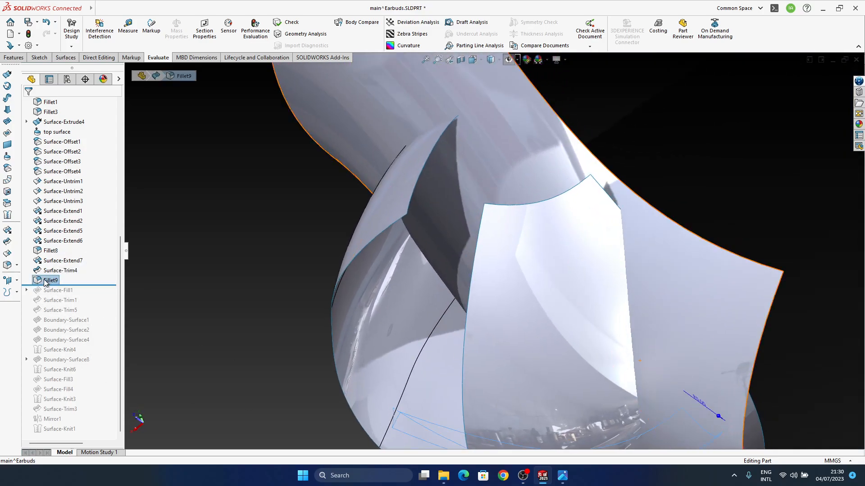
pyautogui.rightClick(50, 281)
pyautogui.press('Escape')
pyautogui.moveTo(558, 317); pyautogui.dragTo(667, 408, button='middle')
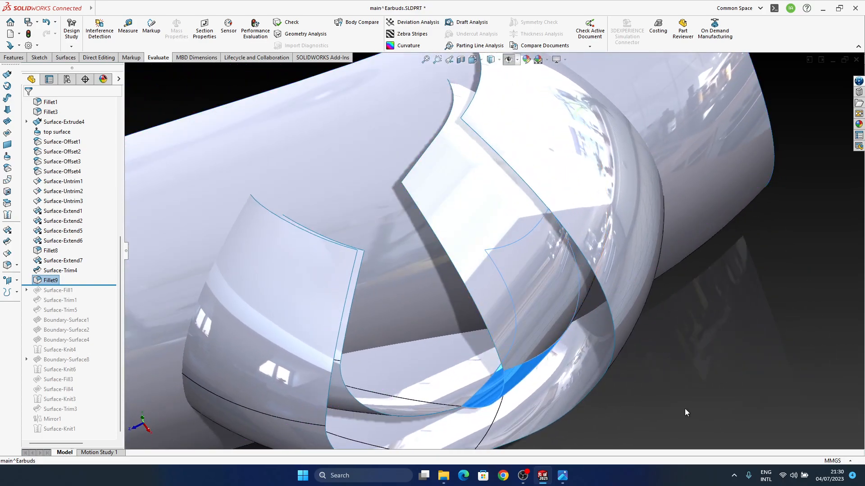
# Roll the feature history forward to just after Boundary-Surface1 and inspect the trimmed body and boundary surface
pyautogui.moveTo(427, 368); pyautogui.dragTo(455, 264, button='middle')
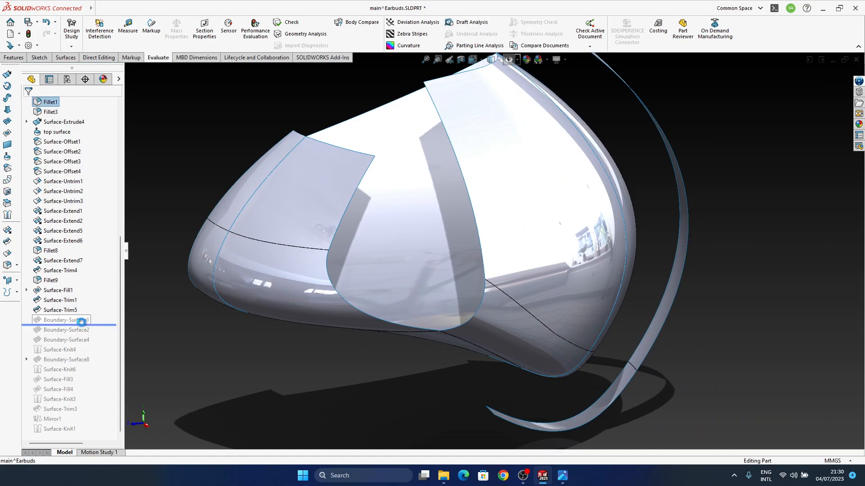
pyautogui.moveTo(331, 333); pyautogui.dragTo(485, 275, button='middle')
pyautogui.scroll(5, 466, 326)
pyautogui.moveTo(463, 321); pyautogui.dragTo(480, 365, button='middle')
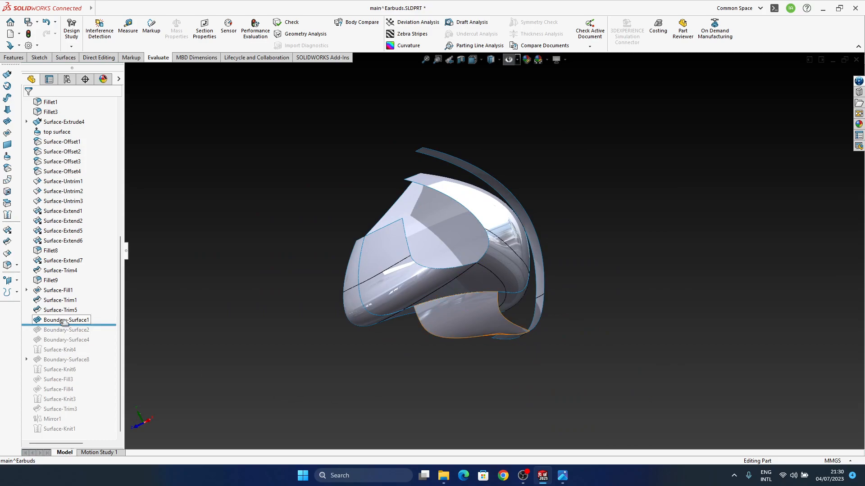
# Roll the feature history back to Surface-Trim1 and compare the surfaces just before and after that trim
pyautogui.moveTo(64, 314); pyautogui.dragTo(72, 302)
pyautogui.moveTo(491, 325); pyautogui.dragTo(480, 344, button='middle')
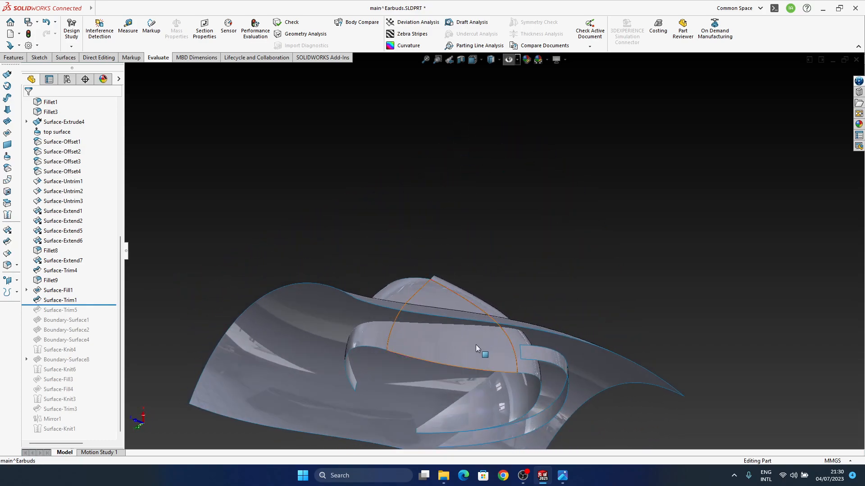
pyautogui.click(63, 300)
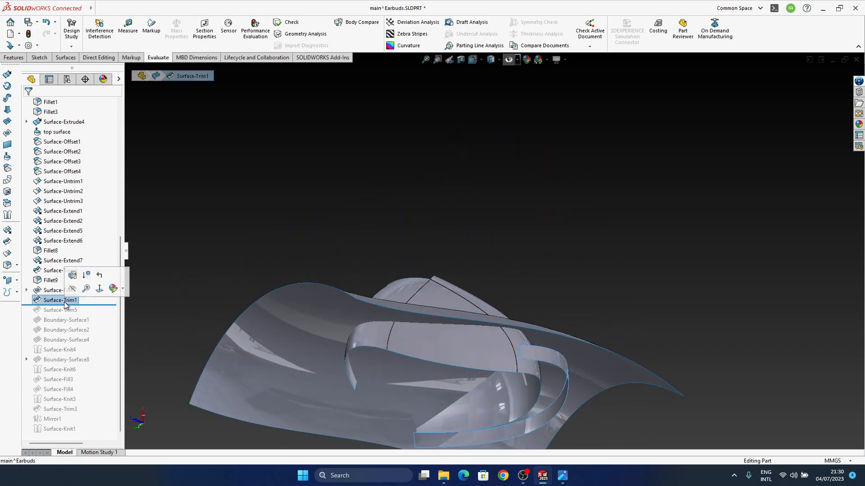
pyautogui.click(45, 291)
pyautogui.moveTo(417, 328); pyautogui.dragTo(420, 303, button='middle')
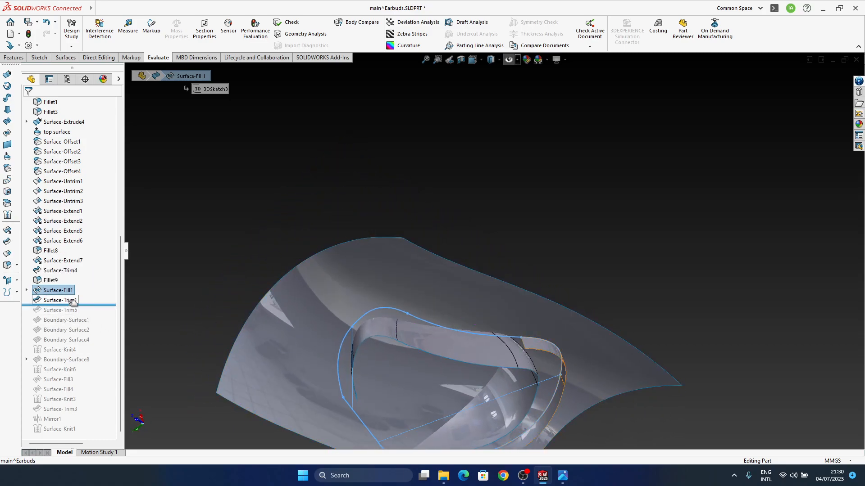
pyautogui.moveTo(72, 296); pyautogui.dragTo(72, 296)
pyautogui.moveTo(410, 365); pyautogui.dragTo(367, 395, button='middle')
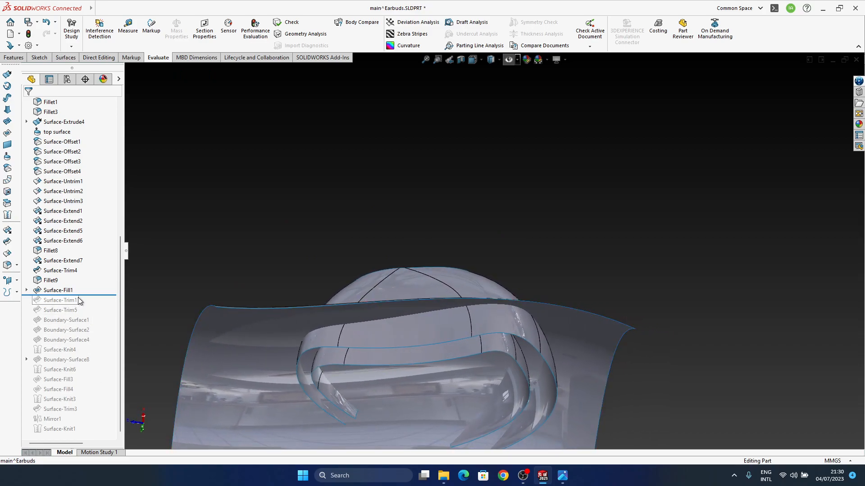
pyautogui.moveTo(80, 304); pyautogui.dragTo(64, 304)
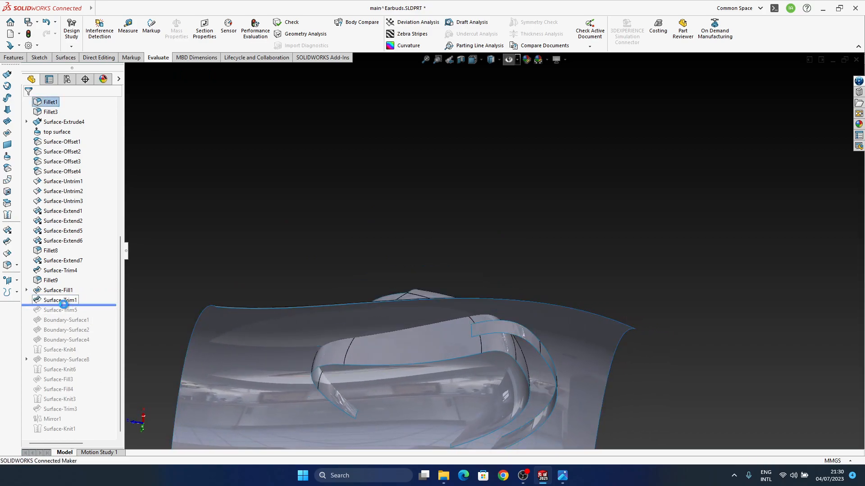
pyautogui.click(63, 301)
pyautogui.click(69, 279)
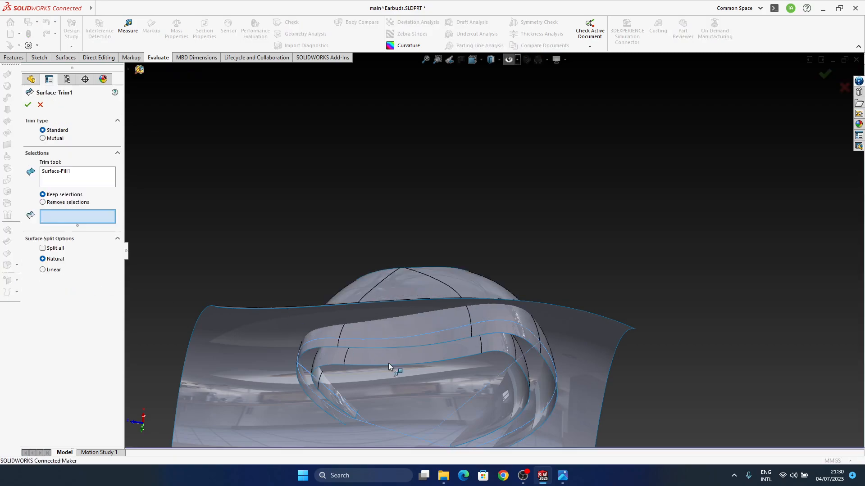
pyautogui.moveTo(444, 343); pyautogui.dragTo(233, 306, button='middle')
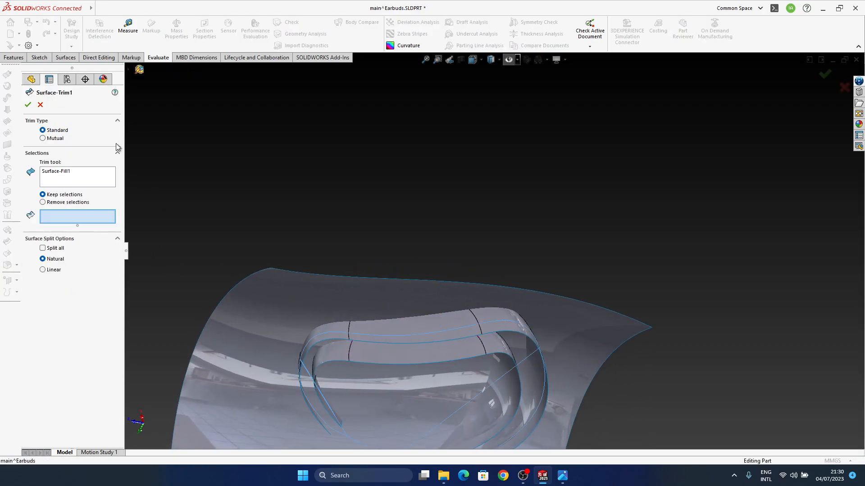
# Hide the large side original surface body so the earbud shell and inner strips can be viewed alone
pyautogui.click(349, 307)
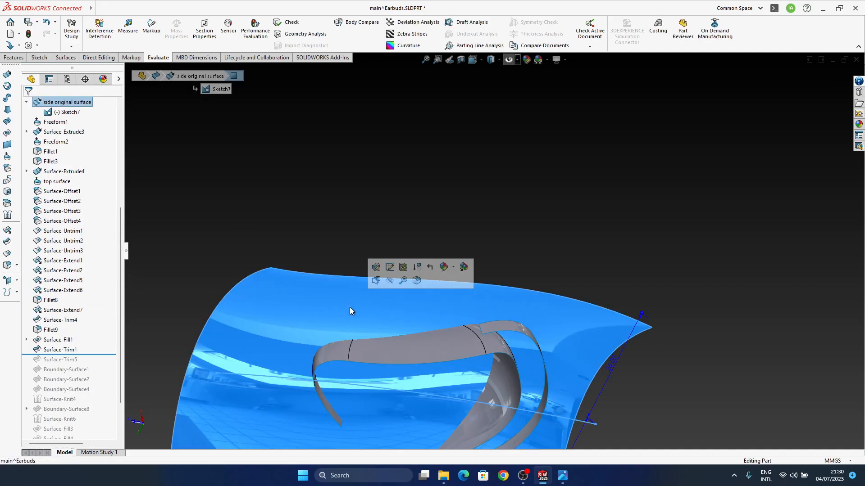
pyautogui.click(207, 217)
pyautogui.click(325, 300)
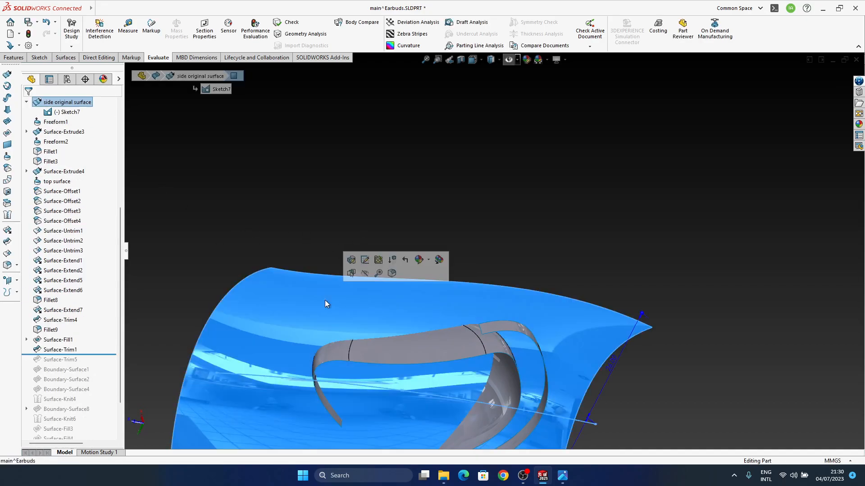
pyautogui.click(363, 276)
pyautogui.moveTo(424, 352); pyautogui.dragTo(421, 367, button='middle')
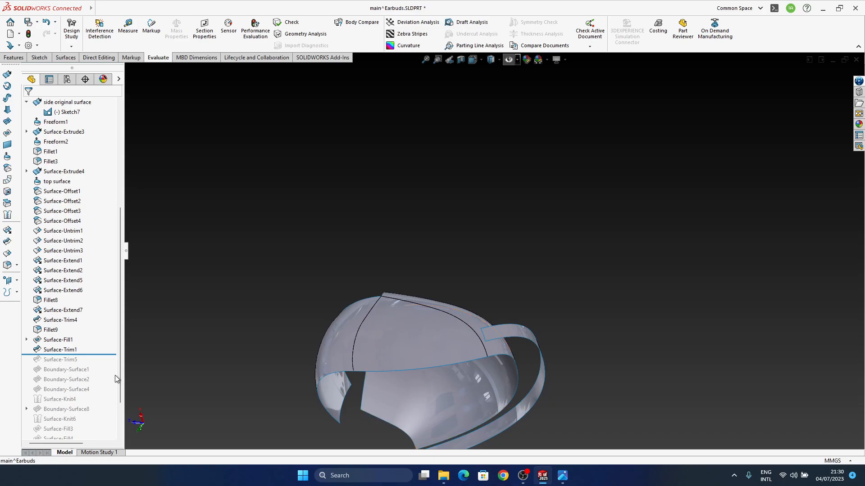
pyautogui.click(62, 351)
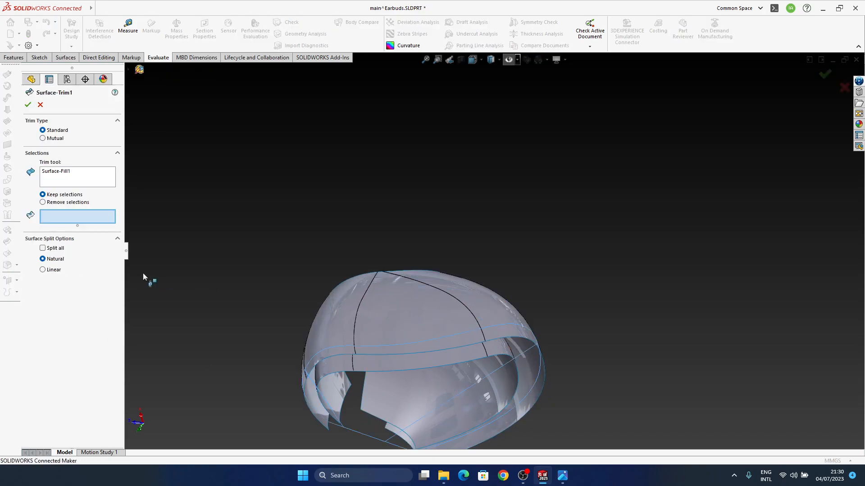
pyautogui.click(66, 180)
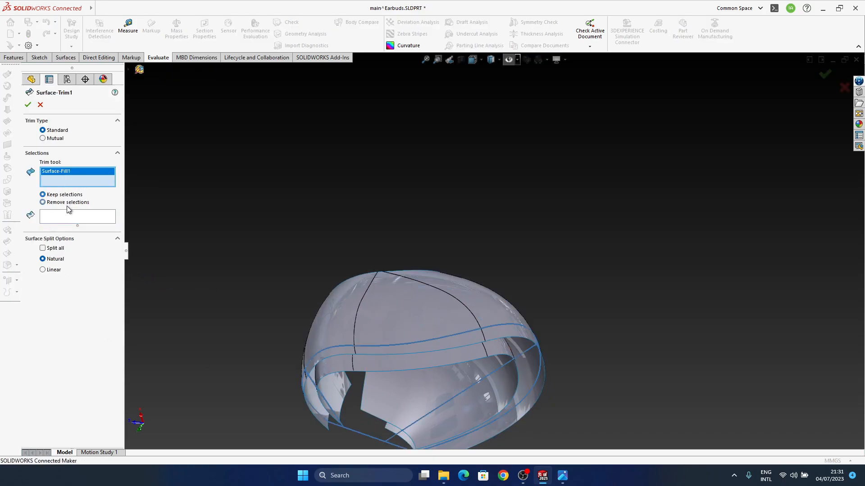
pyautogui.moveTo(423, 315); pyautogui.dragTo(475, 367, button='middle')
pyautogui.moveTo(411, 346); pyautogui.dragTo(404, 317, button='middle')
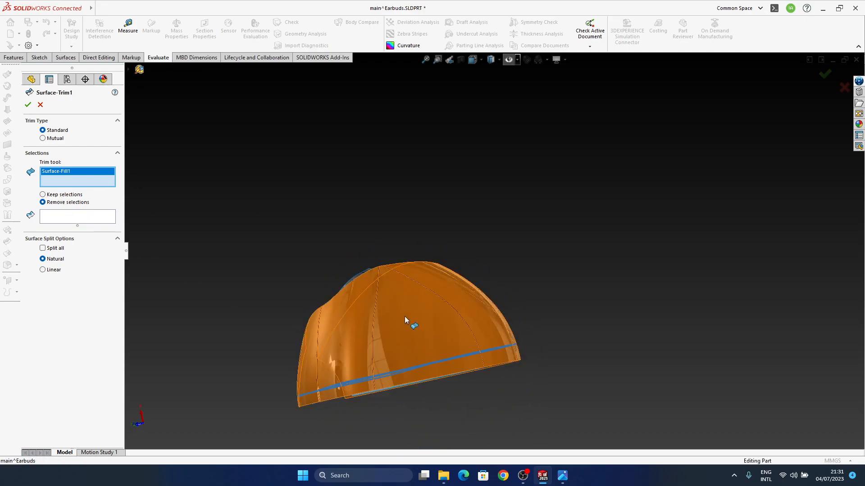
pyautogui.moveTo(412, 364); pyautogui.dragTo(431, 391, button='middle')
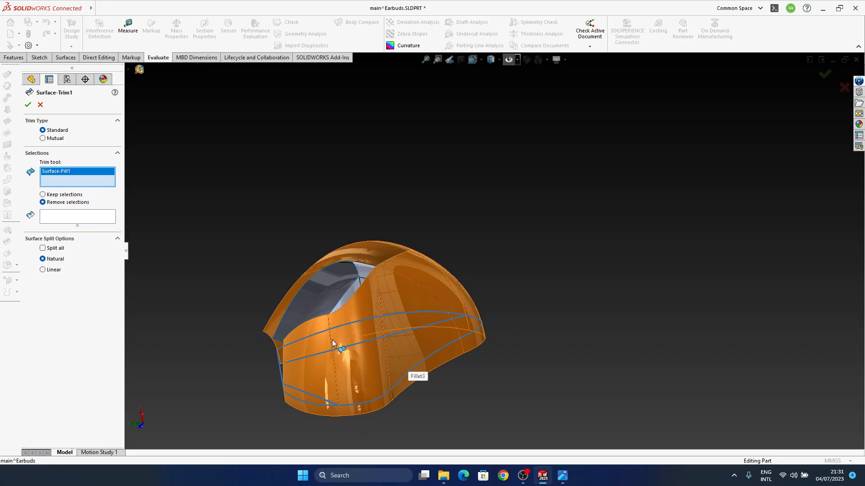
pyautogui.moveTo(402, 326); pyautogui.dragTo(404, 269, button='middle')
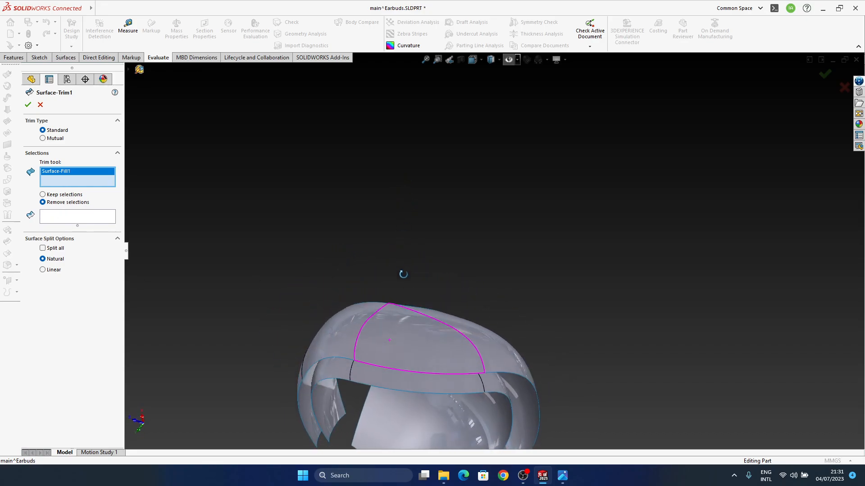
pyautogui.click(40, 105)
# Roll the feature history back to just after Surface-Fill1 and check the highlighted fill against the surrounding shell edges
pyautogui.moveTo(423, 327); pyautogui.dragTo(279, 387, button='middle')
pyautogui.moveTo(61, 352)
pyautogui.mouseDown()
pyautogui.moveTo(90, 356)
pyautogui.moveTo(76, 344)
pyautogui.mouseUp()
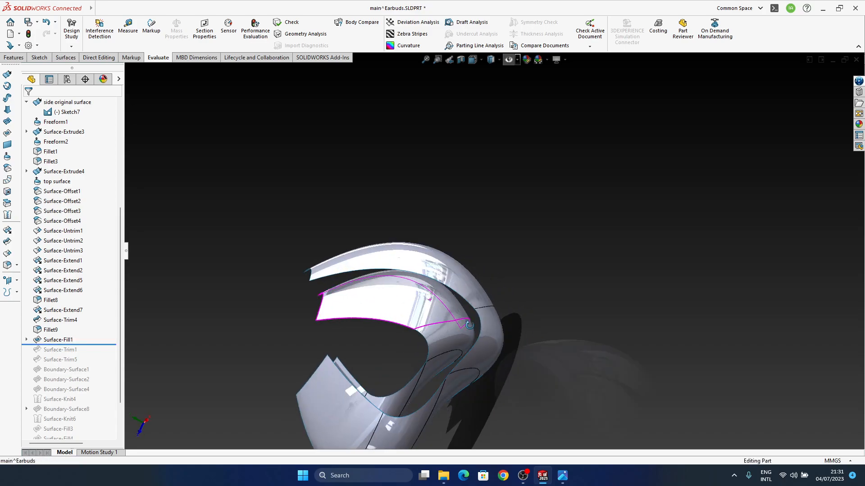
pyautogui.click(57, 340)
pyautogui.moveTo(333, 292); pyautogui.dragTo(392, 356, button='middle')
pyautogui.scroll(-4, 400, 289)
pyautogui.moveTo(406, 294); pyautogui.dragTo(387, 290, button='middle')
pyautogui.scroll(-4, 388, 292)
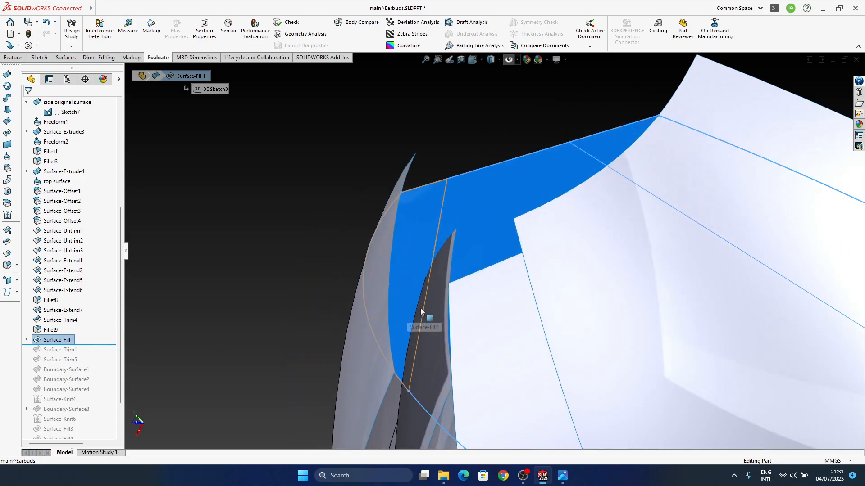
pyautogui.moveTo(418, 314); pyautogui.dragTo(437, 269, button='middle')
pyautogui.click(445, 145)
# Examine the shell's rim from several angles where the outer side faces meet the fill surface
pyautogui.moveTo(501, 254); pyautogui.dragTo(540, 342, button='middle')
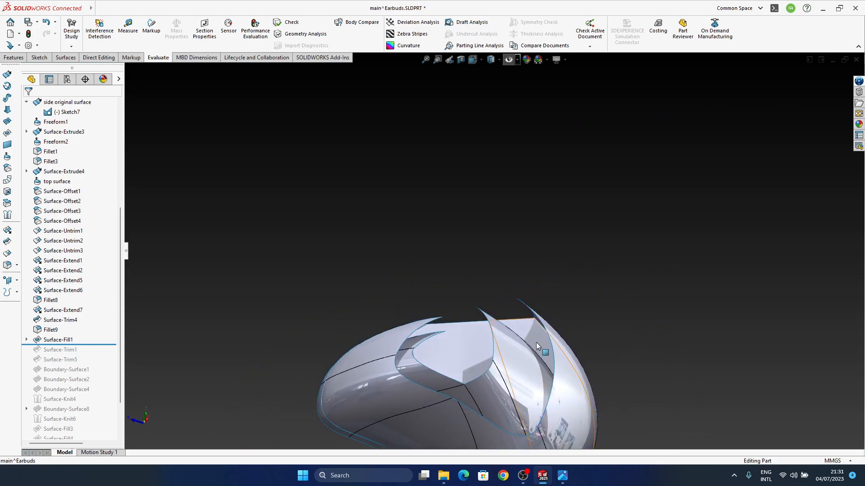
pyautogui.keyDown('ctrl'); pyautogui.moveTo(494, 372); pyautogui.dragTo(521, 250, button='middle'); pyautogui.keyUp('ctrl')
pyautogui.moveTo(517, 360); pyautogui.dragTo(494, 328, button='middle')
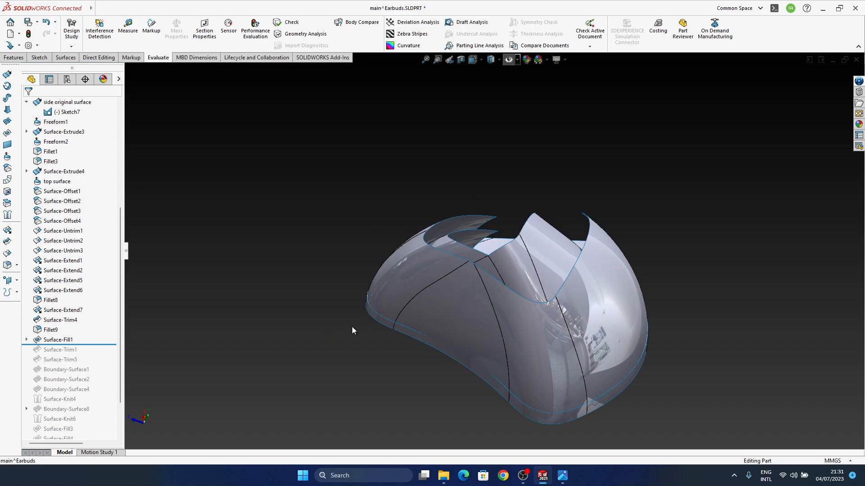
pyautogui.moveTo(495, 380); pyautogui.dragTo(444, 366, button='middle')
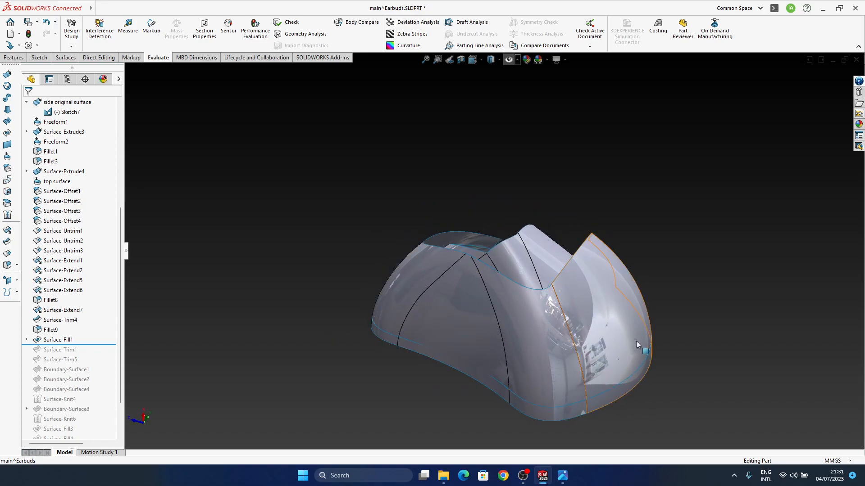
pyautogui.moveTo(517, 320); pyautogui.dragTo(485, 374, button='middle')
pyautogui.scroll(-4, 505, 362)
pyautogui.moveTo(483, 340); pyautogui.dragTo(488, 367, button='middle')
pyautogui.moveTo(488, 315); pyautogui.dragTo(482, 341, button='middle')
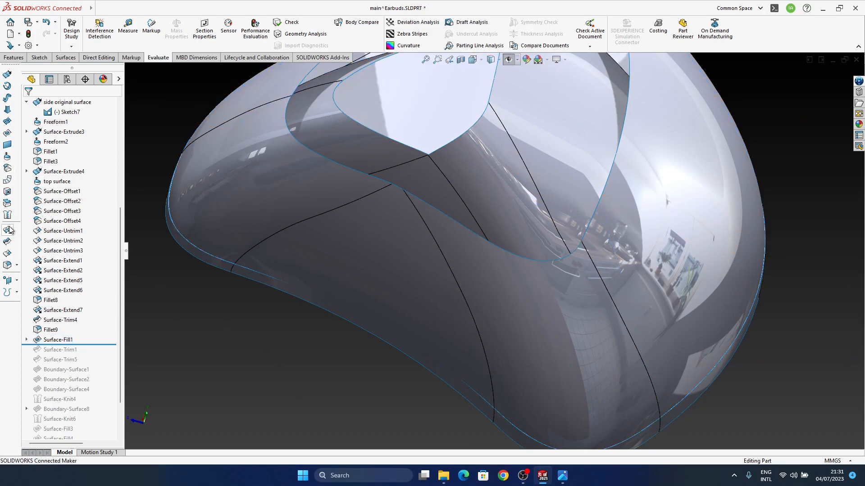
pyautogui.click(7, 242)
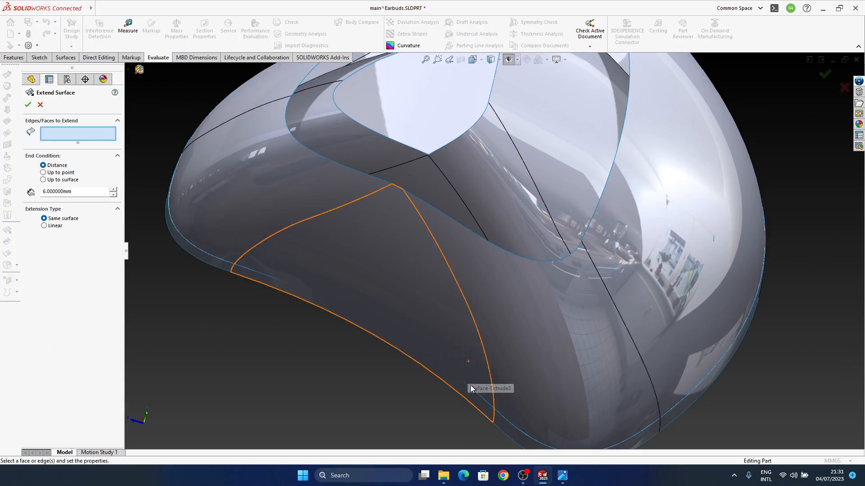
pyautogui.moveTo(504, 393); pyautogui.dragTo(497, 385, button='middle')
pyautogui.moveTo(400, 273); pyautogui.dragTo(397, 359, button='middle')
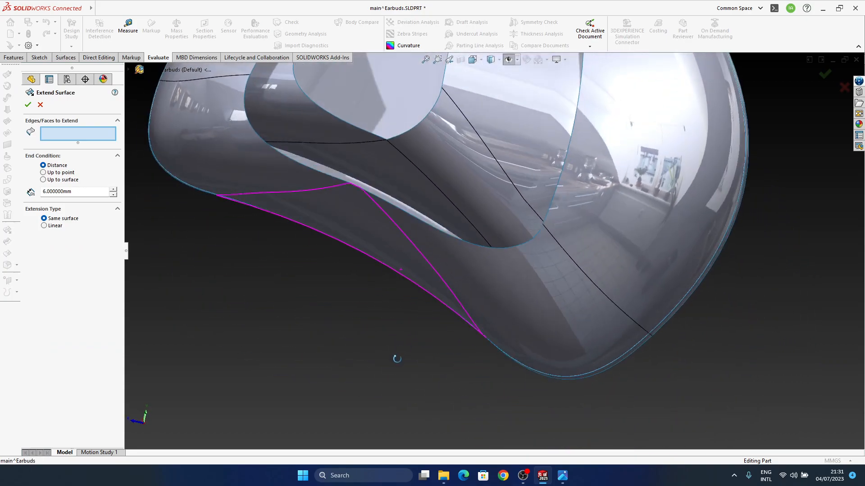
pyautogui.moveTo(458, 318)
pyautogui.mouseDown(button='middle')
pyautogui.moveTo(466, 356)
pyautogui.moveTo(470, 321)
pyautogui.mouseUp(button='middle')
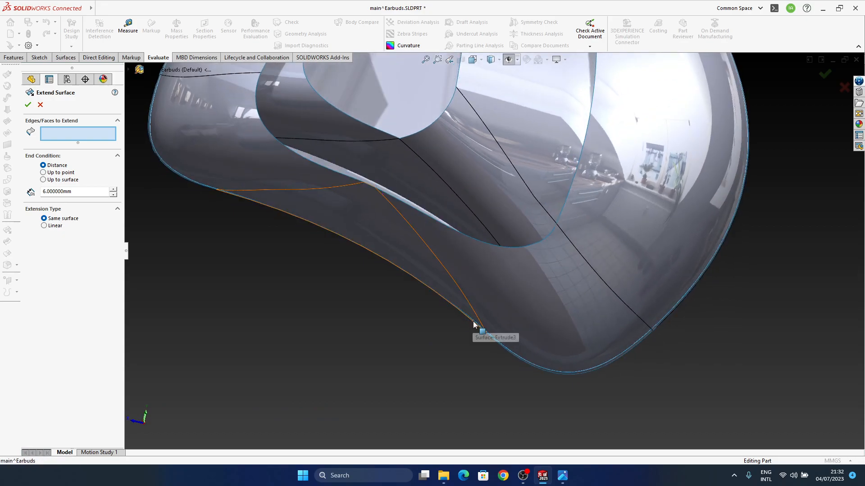
pyautogui.click(478, 330)
pyautogui.moveTo(450, 310); pyautogui.dragTo(324, 224, button='middle')
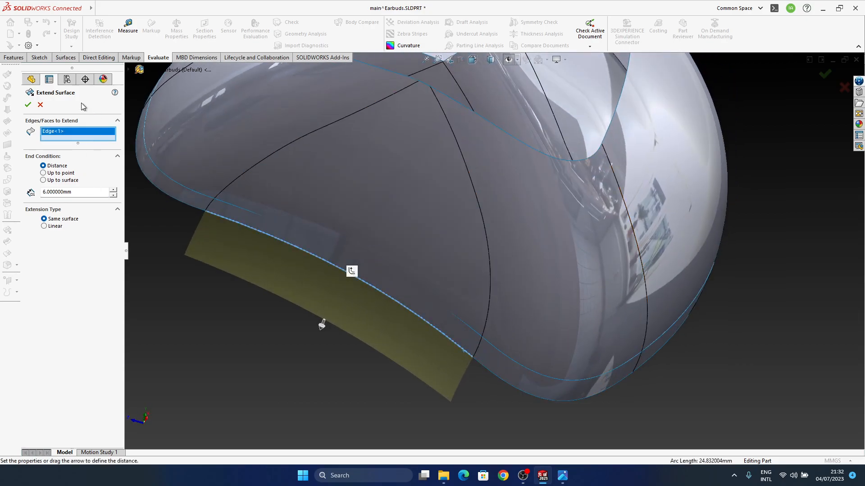
pyautogui.click(41, 105)
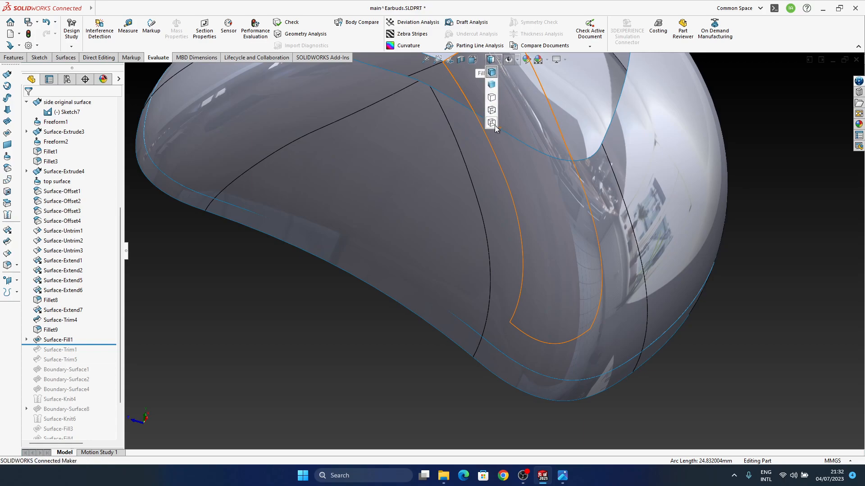
# Extend the long curved outer edge of Surface-Fill1 by 6 mm as the same surface, picking it in wireframe before restoring shaded display
pyautogui.click(493, 126)
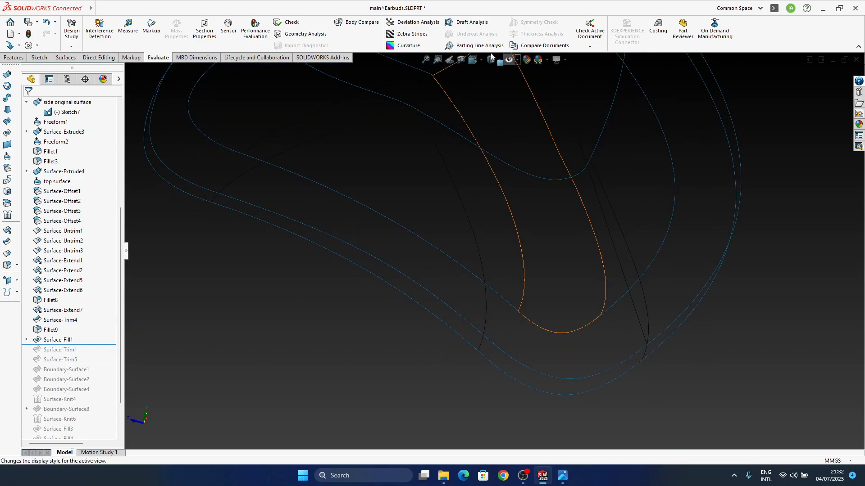
pyautogui.click(8, 234)
pyautogui.click(464, 318)
pyautogui.scroll(-2, 377, 332)
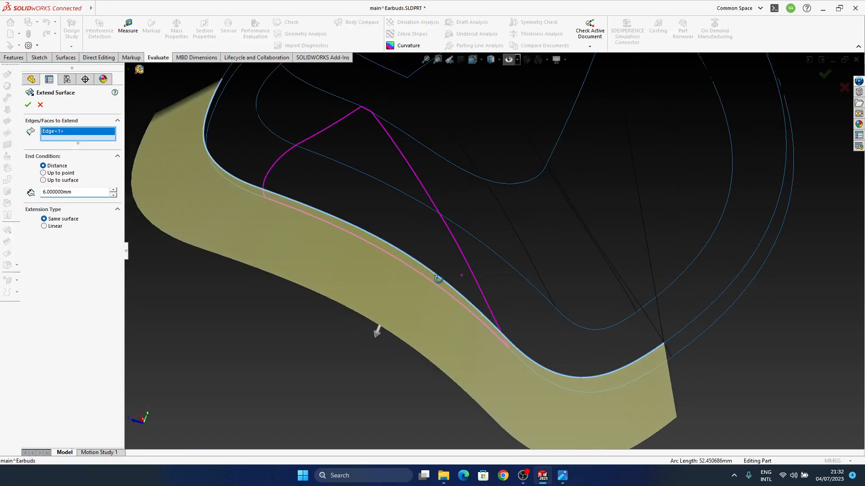
pyautogui.click(825, 73)
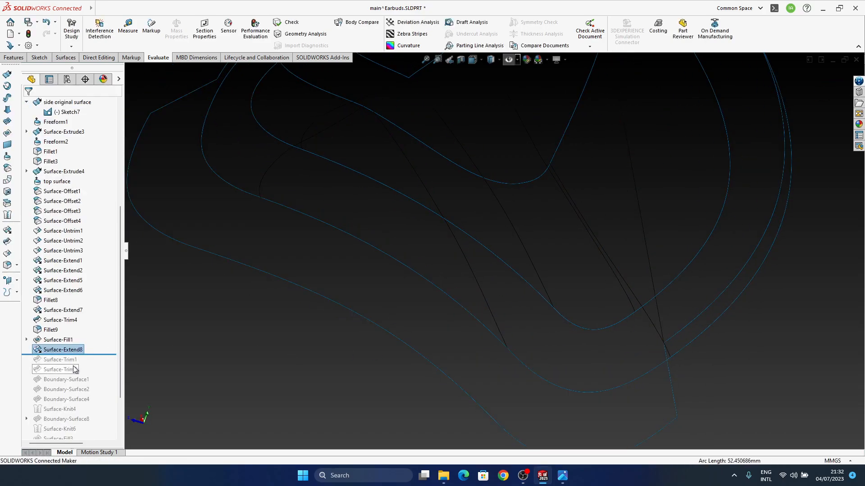
pyautogui.click(498, 61)
pyautogui.click(491, 74)
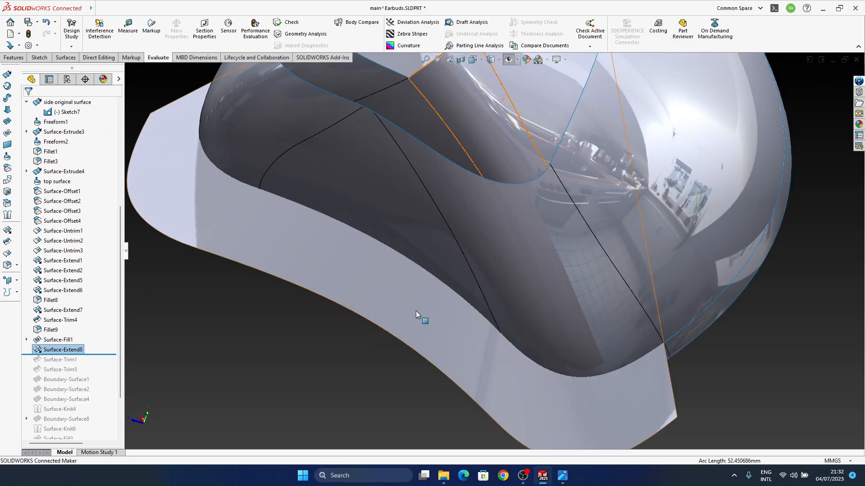
# Roll the feature history forward to just after Surface-Trim1 and inspect the extended fill surface around the trimmed shell
pyautogui.moveTo(102, 354); pyautogui.dragTo(90, 361)
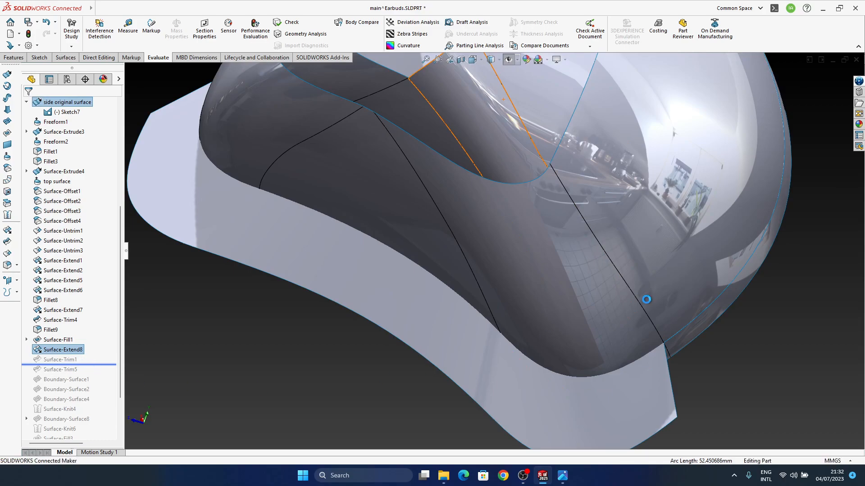
pyautogui.moveTo(549, 345); pyautogui.dragTo(619, 389, button='middle')
pyautogui.click(622, 391)
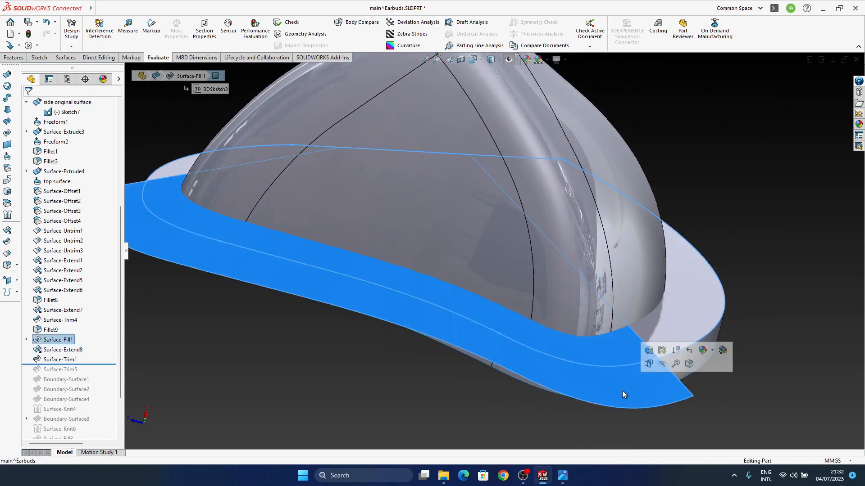
pyautogui.click(56, 341)
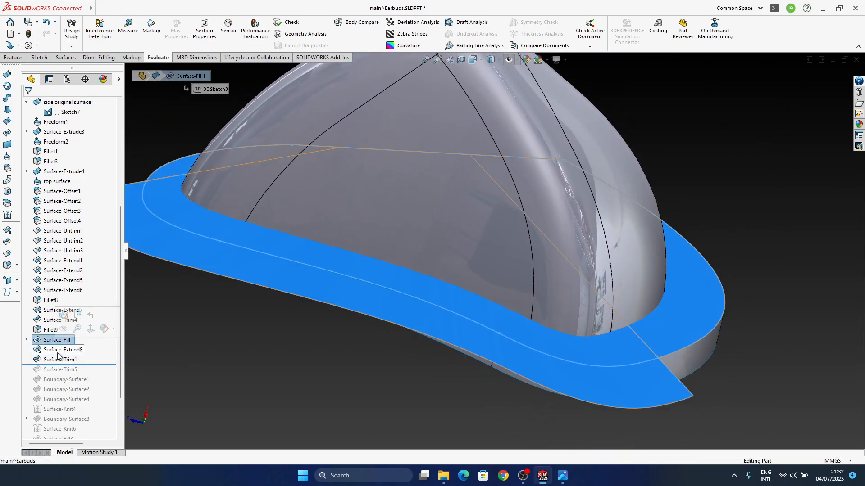
pyautogui.click(58, 351)
pyautogui.moveTo(366, 402); pyautogui.dragTo(612, 330, button='middle')
# Roll the feature history forward to just after Boundary-Surface1 and hide the Surface-Offset3 body
pyautogui.moveTo(90, 364)
pyautogui.mouseDown()
pyautogui.moveTo(74, 374)
pyautogui.moveTo(87, 379)
pyautogui.mouseUp()
pyautogui.moveTo(265, 402); pyautogui.dragTo(420, 221, button='middle')
pyautogui.click(420, 221)
pyautogui.click(51, 214)
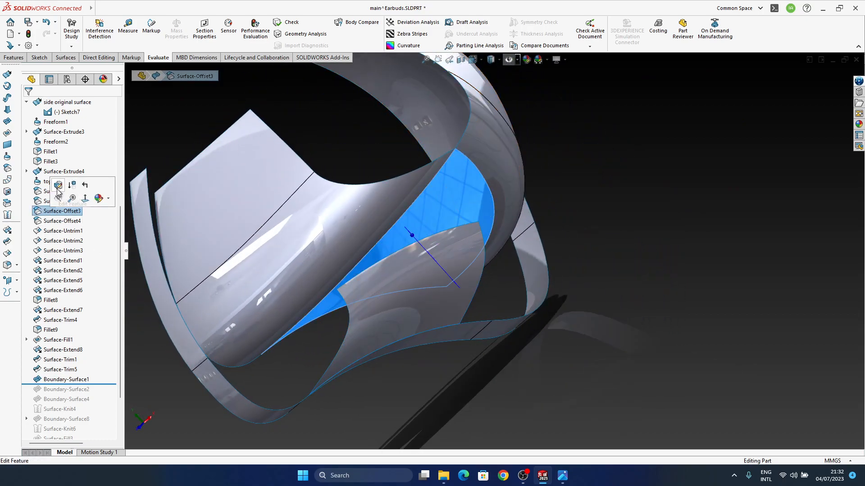
pyautogui.click(58, 200)
pyautogui.moveTo(494, 250); pyautogui.dragTo(399, 279, button='middle')
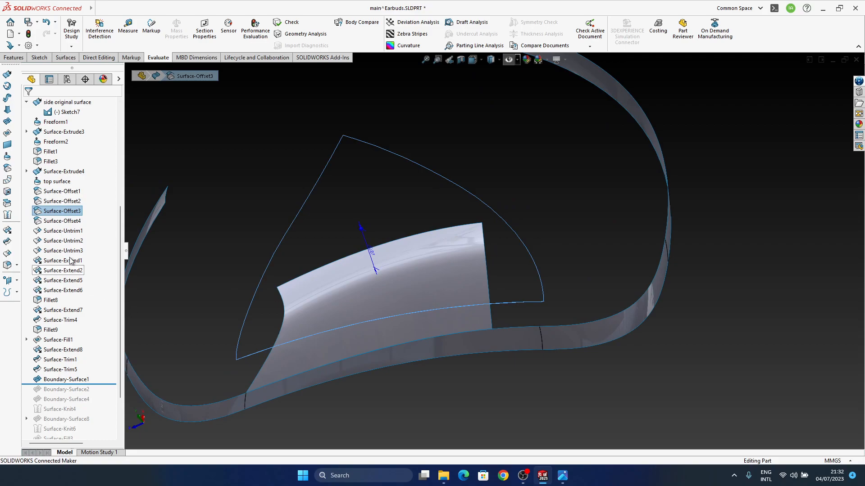
# Show the Surface-Trim5 body and inspect how Boundary-Surface1 joins it to the outer side strip
pyautogui.scroll(2, 67, 253)
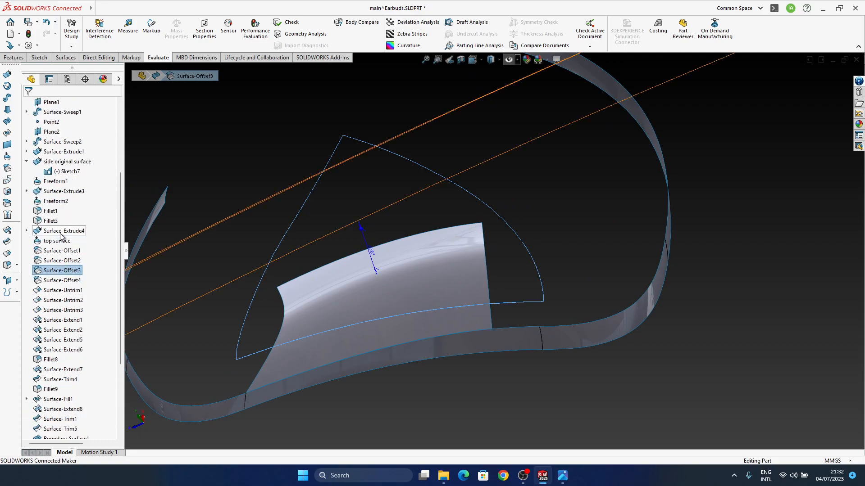
pyautogui.scroll(-2, 56, 315)
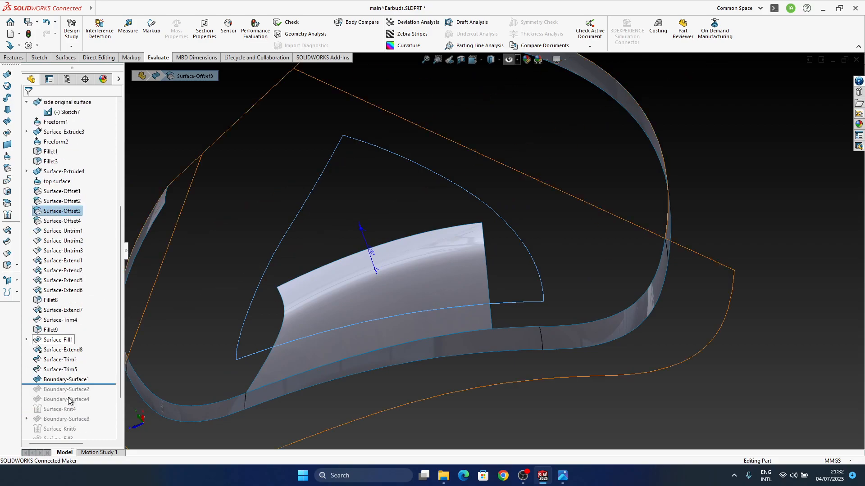
pyautogui.click(53, 370)
pyautogui.click(58, 362)
pyautogui.moveTo(460, 344); pyautogui.dragTo(378, 321, button='middle')
pyautogui.keyDown('ctrl'); pyautogui.moveTo(378, 320); pyautogui.dragTo(488, 320, button='middle'); pyautogui.keyUp('ctrl')
pyautogui.scroll(-5, 467, 386)
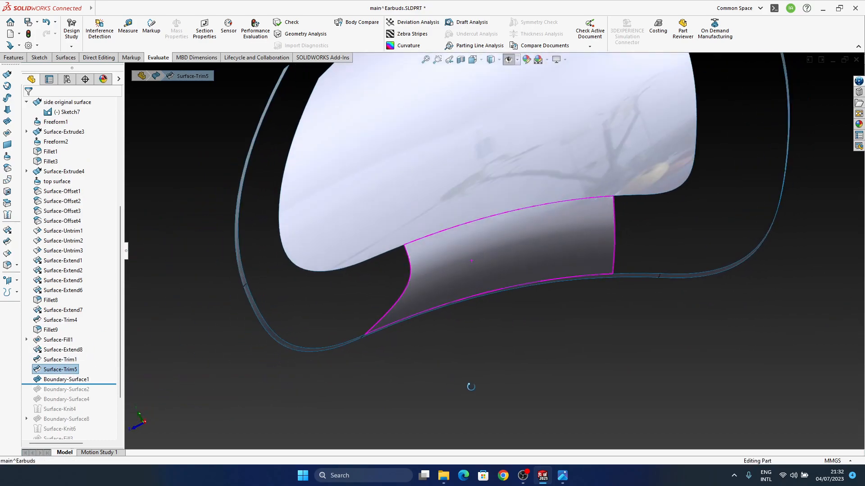
pyautogui.moveTo(301, 362); pyautogui.dragTo(292, 271, button='middle')
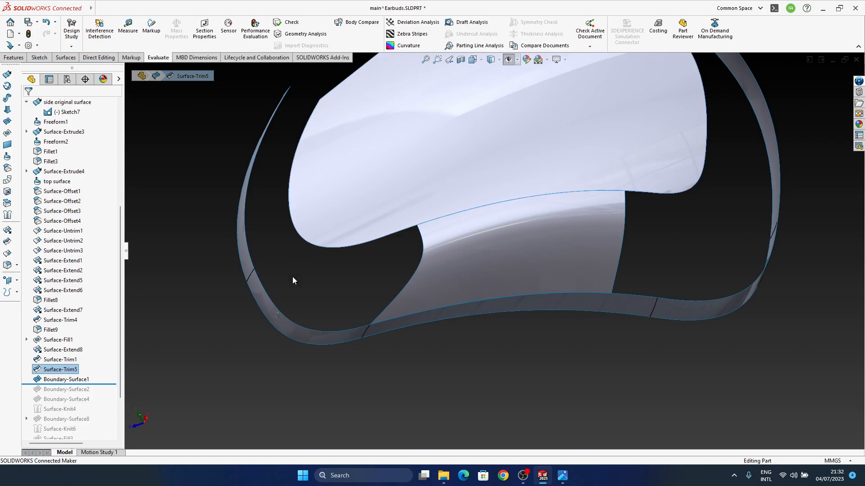
pyautogui.moveTo(481, 332); pyautogui.dragTo(468, 317, button='middle')
# Set the radius of Fillet1 on the side strip's rounded corner to 10 mm
pyautogui.click(303, 314)
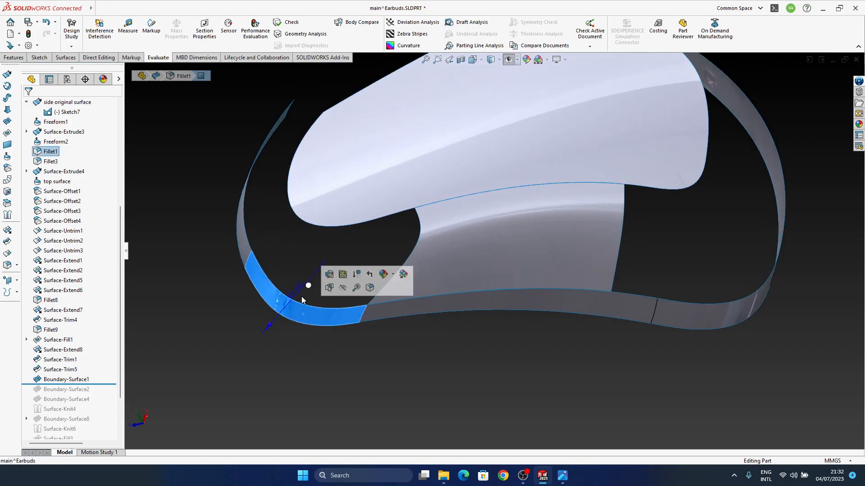
pyautogui.click(299, 292)
pyautogui.write('10')
pyautogui.press('Return')
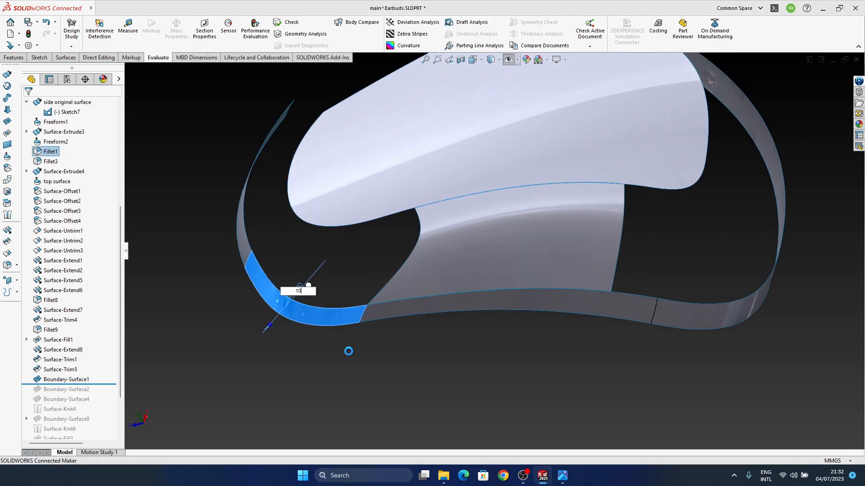
pyautogui.click(425, 240)
# Roll the feature history forward to just after Boundary-Surface2 and inspect that boundary surface against the side strip
pyautogui.moveTo(423, 237); pyautogui.dragTo(464, 130, button='middle')
pyautogui.moveTo(483, 183); pyautogui.dragTo(529, 282, button='middle')
pyautogui.moveTo(424, 298); pyautogui.dragTo(382, 378, button='middle')
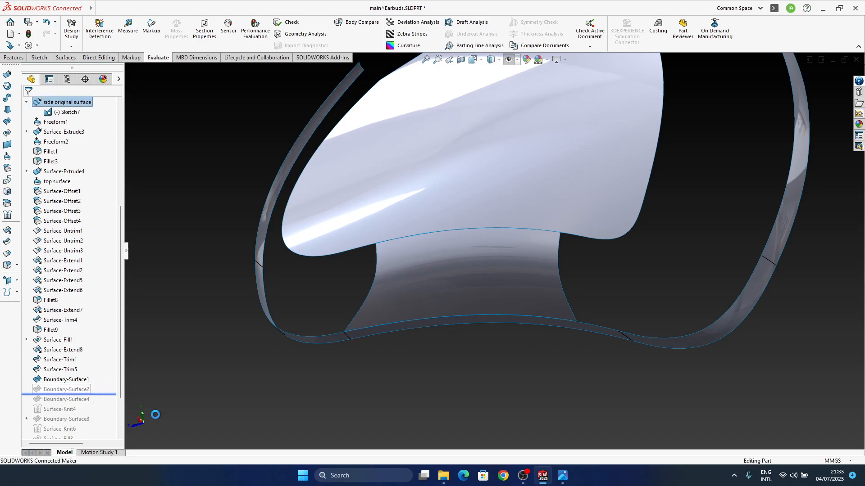
pyautogui.moveTo(530, 252); pyautogui.dragTo(592, 306, button='middle')
pyautogui.click(672, 199)
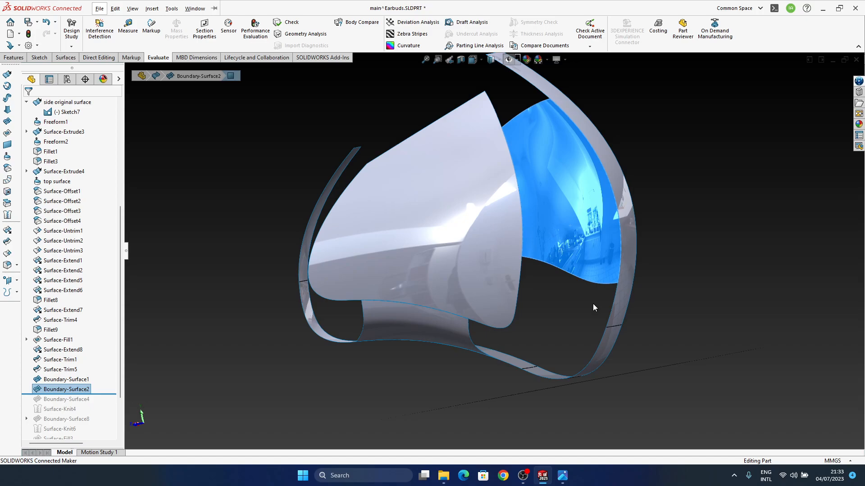
# Roll the feature history forward to just after Boundary-Surface4
pyautogui.moveTo(535, 302); pyautogui.dragTo(487, 272, button='middle')
pyautogui.click(83, 394)
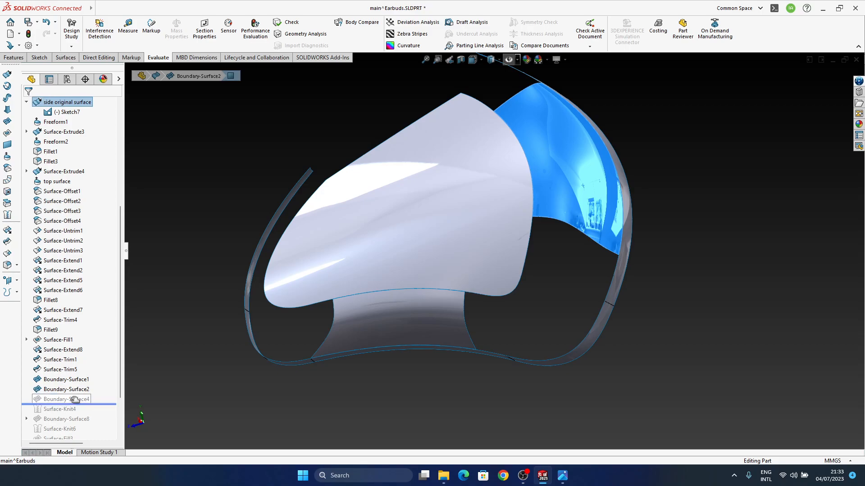
pyautogui.moveTo(75, 400); pyautogui.dragTo(74, 402)
# Edit Boundary-Surface4 and slide its lower end up along the side strip edge, level with its end on the top surface
pyautogui.moveTo(454, 264); pyautogui.dragTo(397, 275, button='middle')
pyautogui.click(325, 252)
pyautogui.moveTo(325, 251); pyautogui.dragTo(350, 163, button='middle')
pyautogui.click(351, 164)
pyautogui.click(337, 241)
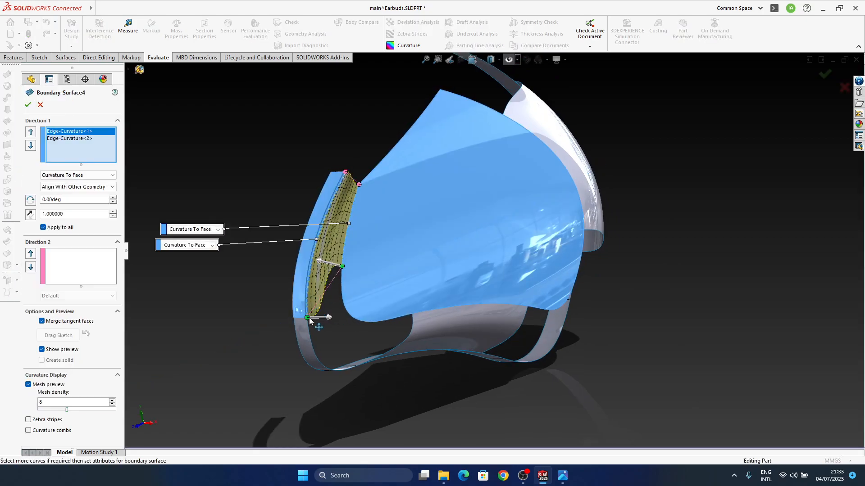
pyautogui.moveTo(302, 282); pyautogui.dragTo(302, 271)
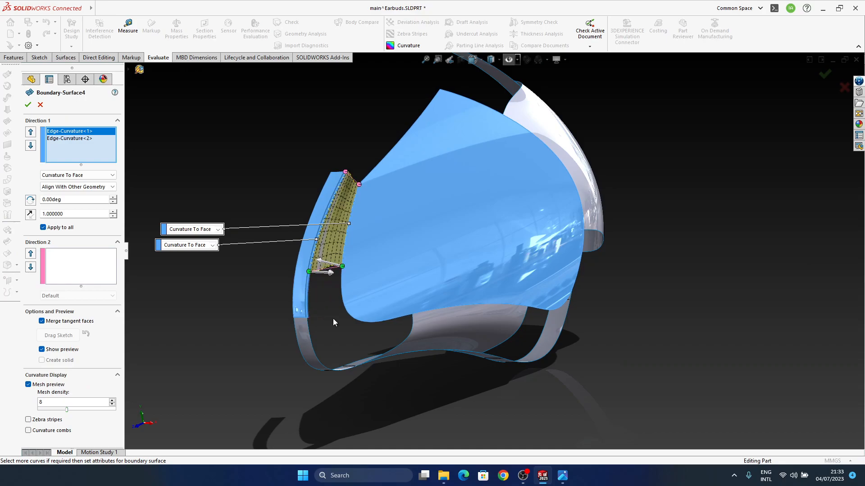
pyautogui.moveTo(311, 266); pyautogui.dragTo(311, 263)
pyautogui.moveTo(393, 310); pyautogui.dragTo(473, 252, button='middle')
pyautogui.click(33, 105)
# Edit Boundary-Surface1 and reposition its ends along the side strip edge so the patch spans a shorter length there
pyautogui.click(463, 289)
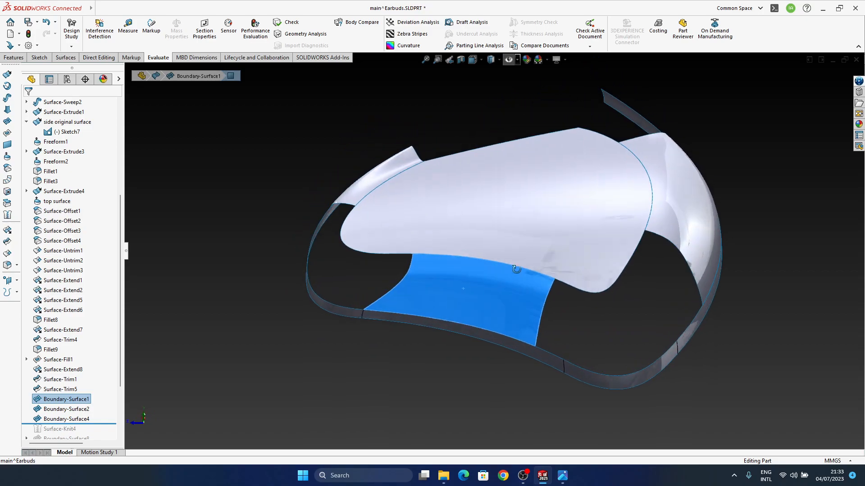
pyautogui.click(372, 381)
pyautogui.click(412, 293)
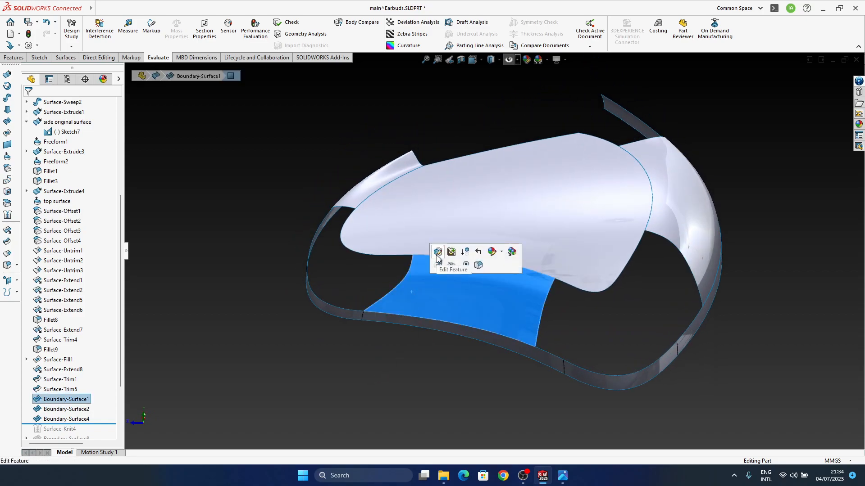
pyautogui.click(439, 250)
pyautogui.moveTo(399, 318); pyautogui.dragTo(401, 315)
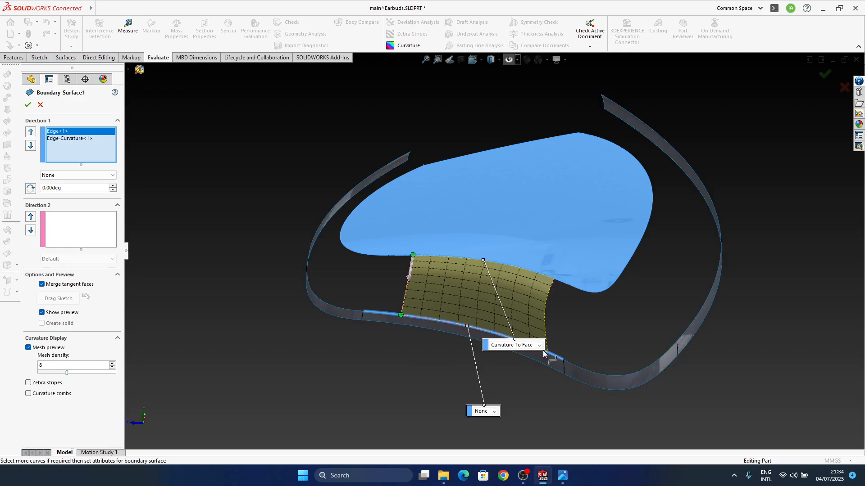
pyautogui.moveTo(535, 351); pyautogui.dragTo(562, 324, button='middle')
# Set Boundary-Surface1's side strip edge condition to Curvature To Face and accept the feature
pyautogui.click(448, 381)
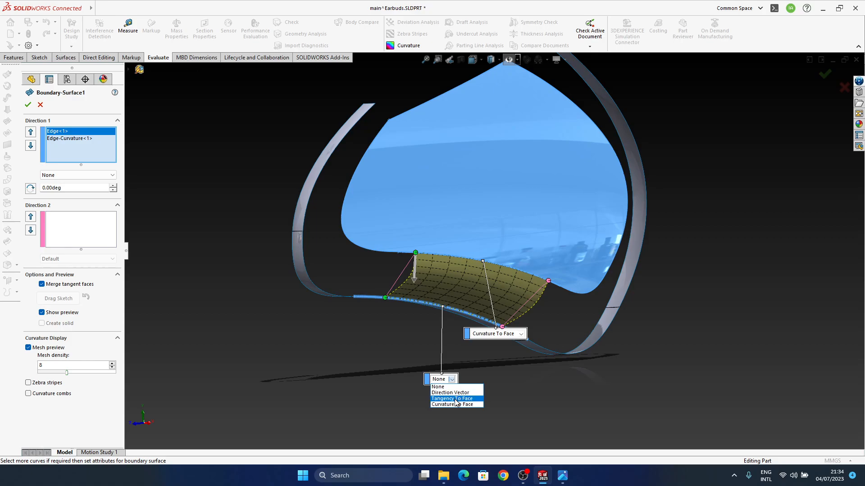
pyautogui.click(457, 405)
pyautogui.moveTo(484, 254); pyautogui.dragTo(656, 124, button='middle')
pyautogui.click(816, 79)
# Reopen Boundary-Surface1 for editing and turn off Apply to all for the tangent length
pyautogui.moveTo(751, 225); pyautogui.dragTo(476, 293, button='middle')
pyautogui.click(477, 284)
pyautogui.click(505, 244)
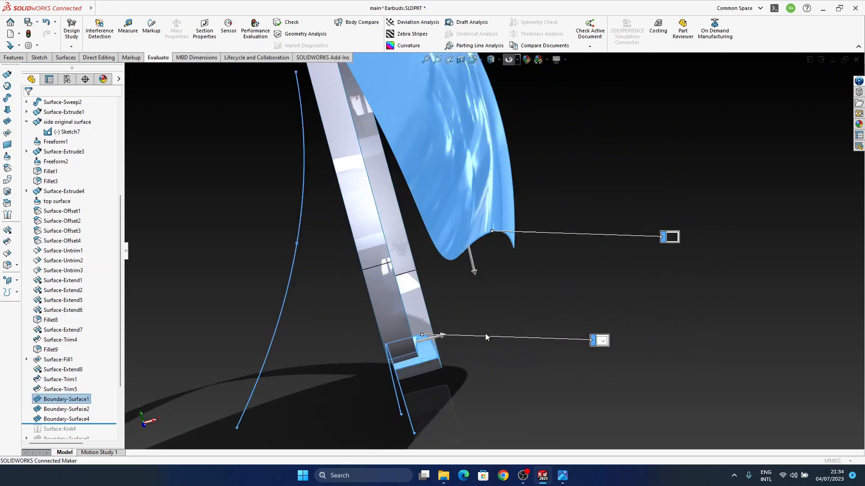
pyautogui.moveTo(485, 331); pyautogui.dragTo(436, 341, button='middle')
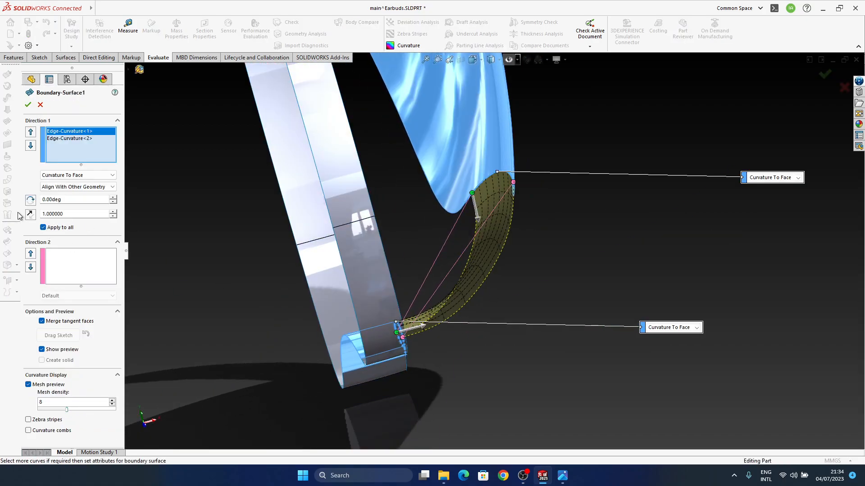
pyautogui.click(73, 139)
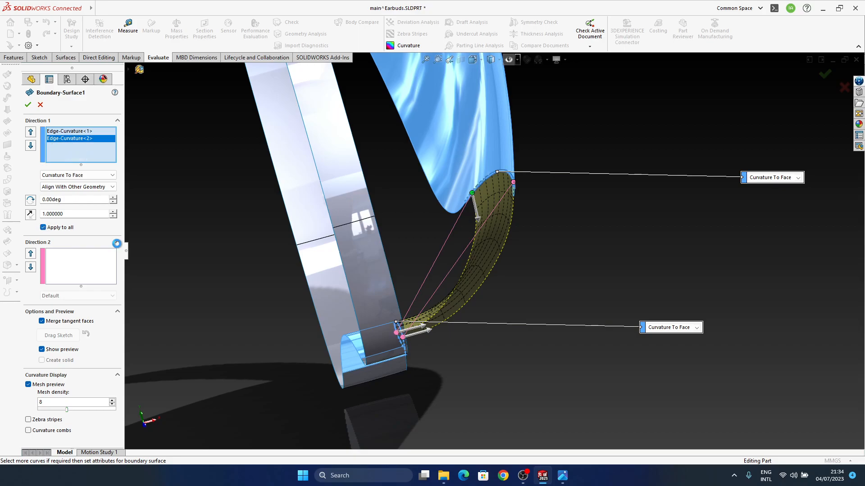
pyautogui.moveTo(467, 296)
pyautogui.mouseDown(button='middle')
pyautogui.moveTo(461, 277)
pyautogui.moveTo(459, 284)
pyautogui.mouseUp(button='middle')
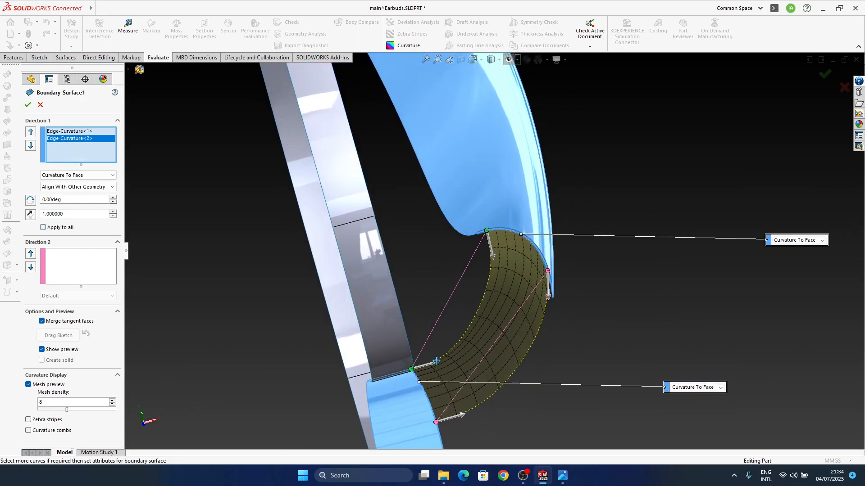
# Lengthen Boundary-Surface1's tangent handles at the side strip edge to about 1.19 and accept the feature
pyautogui.click(436, 361)
pyautogui.moveTo(438, 359); pyautogui.dragTo(440, 357)
pyautogui.moveTo(441, 357); pyautogui.dragTo(425, 333, button='middle')
pyautogui.moveTo(425, 324); pyautogui.dragTo(425, 323)
pyautogui.moveTo(430, 333); pyautogui.dragTo(374, 293, button='middle')
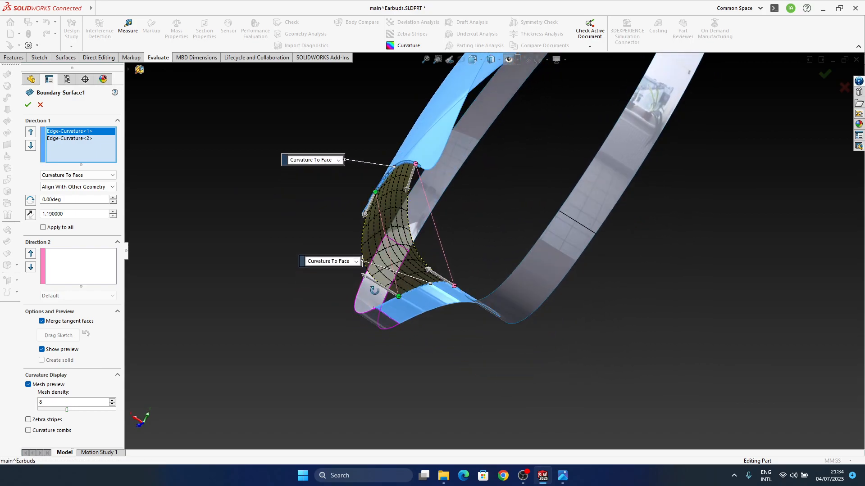
pyautogui.keyDown('ctrl'); pyautogui.moveTo(396, 333); pyautogui.dragTo(376, 394, button='middle'); pyautogui.keyUp('ctrl')
pyautogui.scroll(-1, 377, 250)
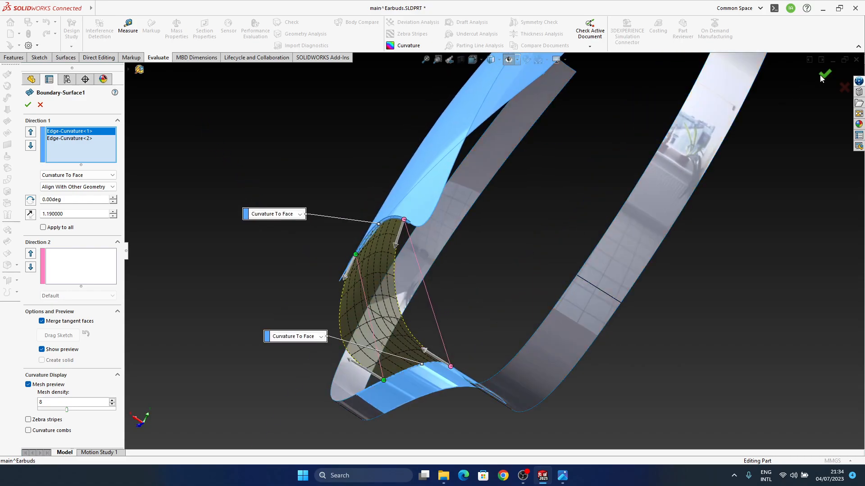
pyautogui.press('Return')
# Edit Boundary-Surface1 again and slide its near end on the side strip inward, below its end on the top surface
pyautogui.scroll(6, 353, 330)
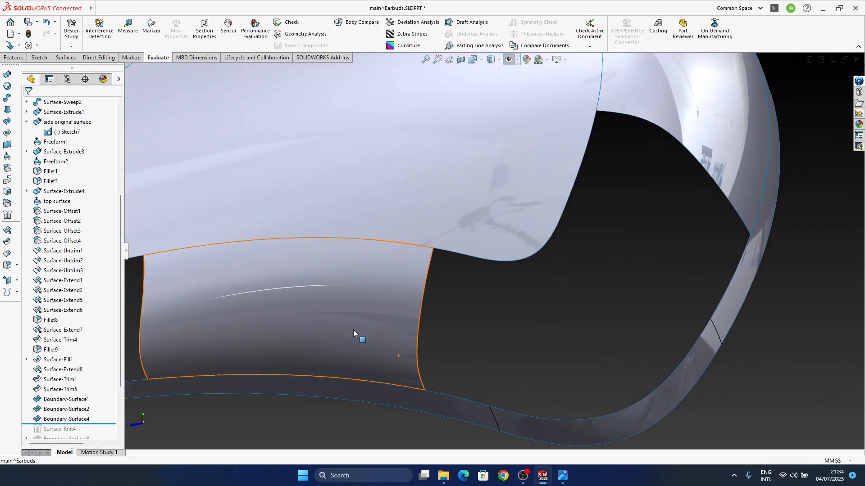
pyautogui.click(368, 306)
pyautogui.moveTo(379, 328); pyautogui.dragTo(358, 266, button='middle')
pyautogui.scroll(-3, 358, 304)
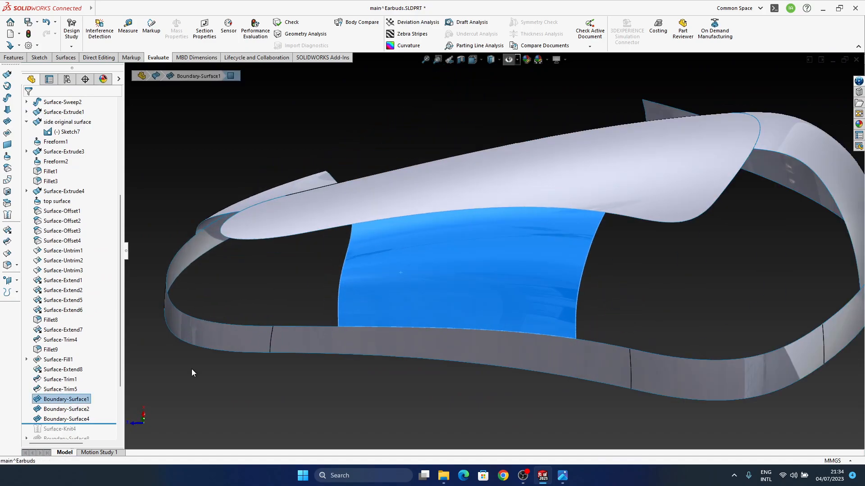
pyautogui.click(149, 420)
pyautogui.click(72, 399)
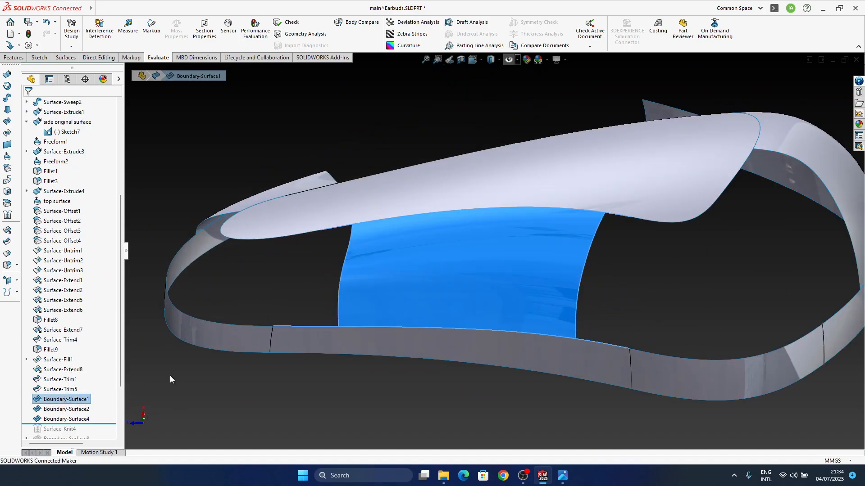
pyautogui.click(104, 377)
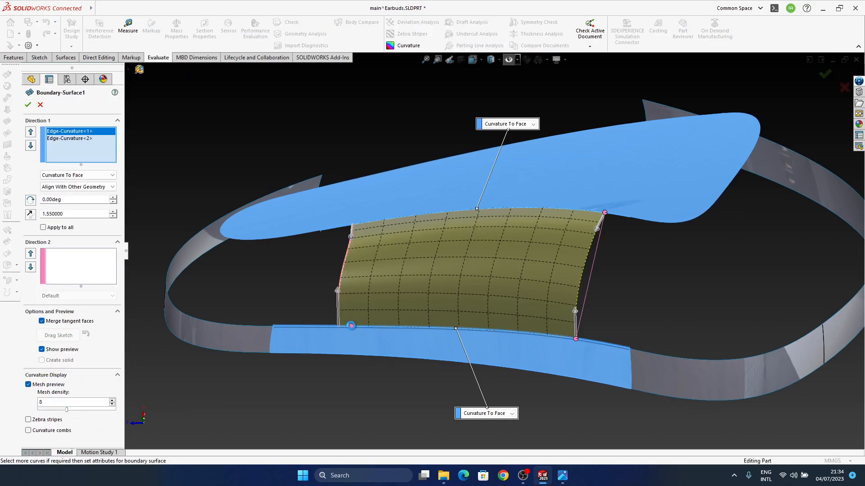
pyautogui.click(825, 75)
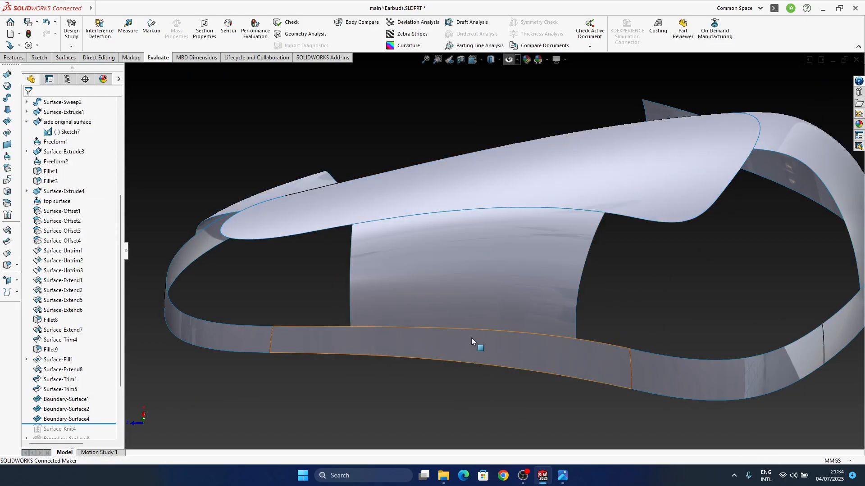
# Edit Boundary-Surface2 and slide its lower end up along the side strip edge to shorten the patch
pyautogui.moveTo(403, 292); pyautogui.dragTo(394, 349, button='middle')
pyautogui.keyDown('ctrl'); pyautogui.moveTo(655, 280); pyautogui.dragTo(476, 296, button='middle'); pyautogui.keyUp('ctrl')
pyautogui.moveTo(621, 221); pyautogui.dragTo(333, 211, button='middle')
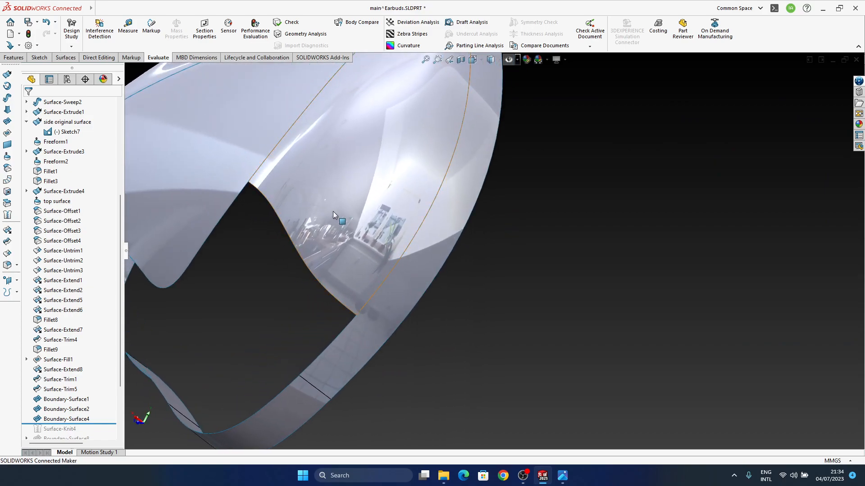
pyautogui.click(333, 212)
pyautogui.click(359, 177)
pyautogui.moveTo(359, 318); pyautogui.dragTo(378, 290)
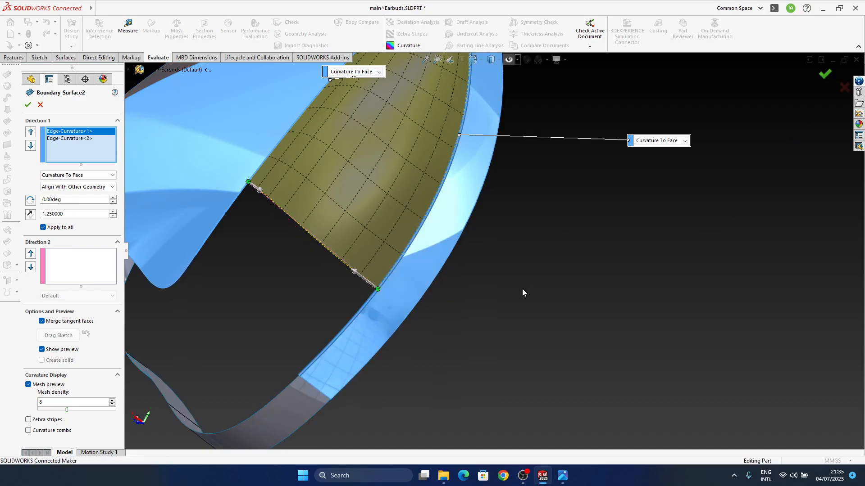
pyautogui.press('Return')
# Roll the feature history forward past Surface-Knit4 to just after Boundary-Surface8
pyautogui.moveTo(371, 271); pyautogui.dragTo(445, 213, button='middle')
pyautogui.moveTo(339, 261); pyautogui.dragTo(174, 353, button='middle')
pyautogui.scroll(-4, 94, 358)
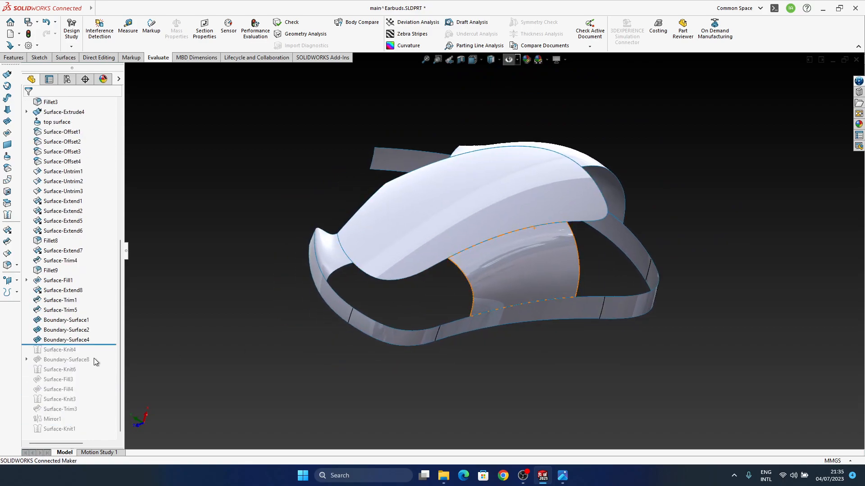
pyautogui.moveTo(99, 344); pyautogui.dragTo(105, 356)
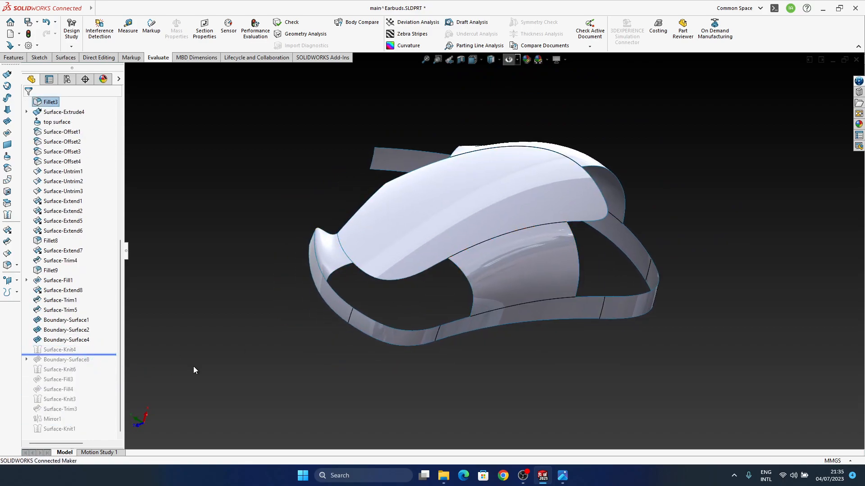
# Open Boundary-Surface8's definition, examine its Direction 1 curves against the open corner, and leave it unchanged
pyautogui.click(78, 360)
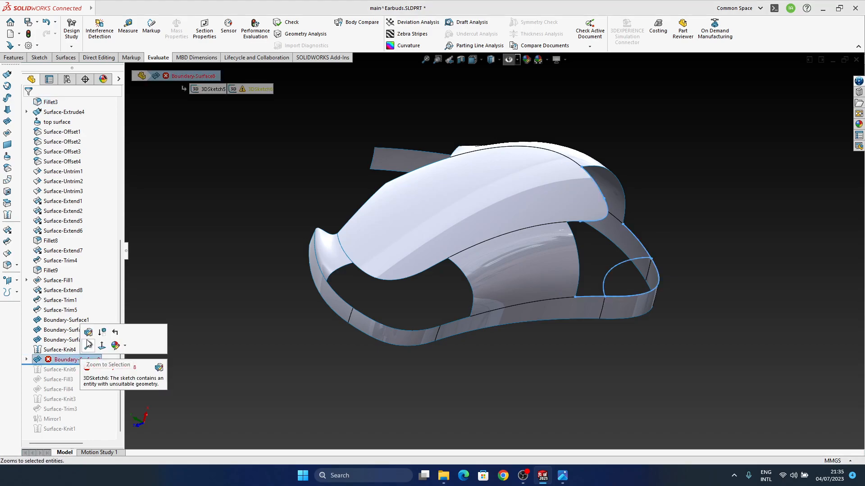
pyautogui.click(88, 333)
pyautogui.moveTo(573, 287); pyautogui.dragTo(515, 249, button='middle')
pyautogui.moveTo(631, 312); pyautogui.dragTo(596, 379, button='middle')
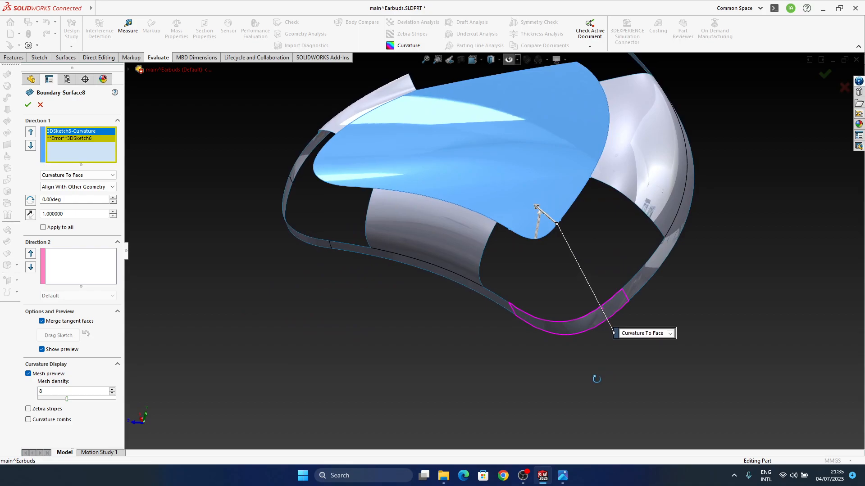
pyautogui.click(844, 87)
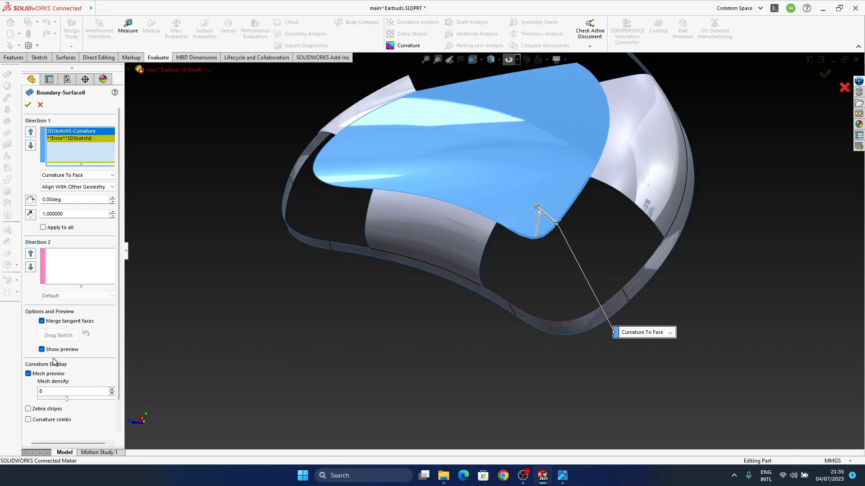
# Edit 3DSketch6 under Boundary-Surface8 and delete the spline arching across the gap beside the side strip's rounded corner
pyautogui.click(75, 361)
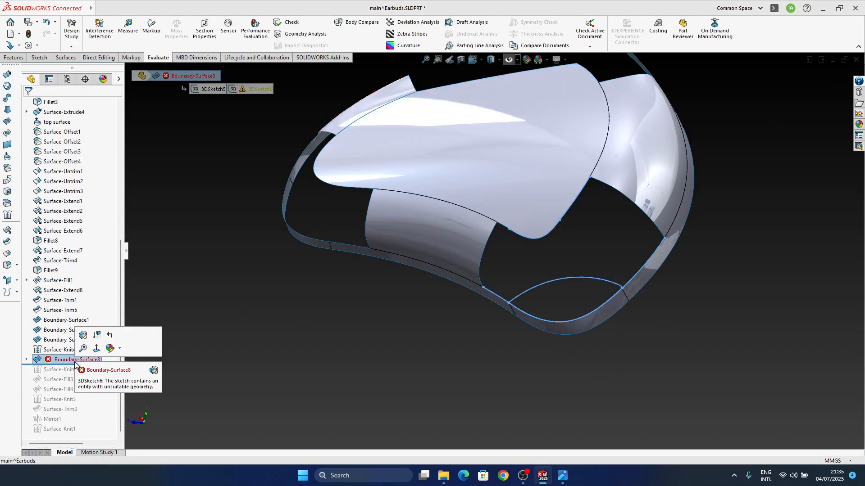
pyautogui.moveTo(563, 300); pyautogui.dragTo(527, 355, button='middle')
pyautogui.click(27, 359)
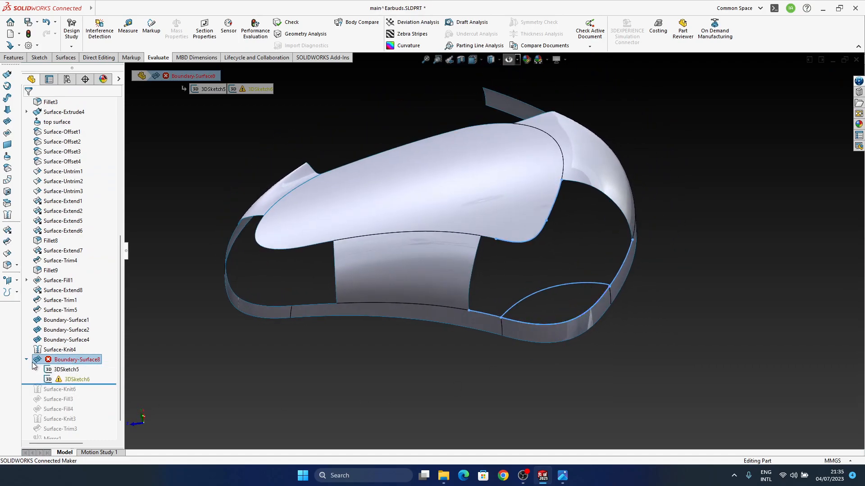
pyautogui.click(71, 379)
pyautogui.click(80, 350)
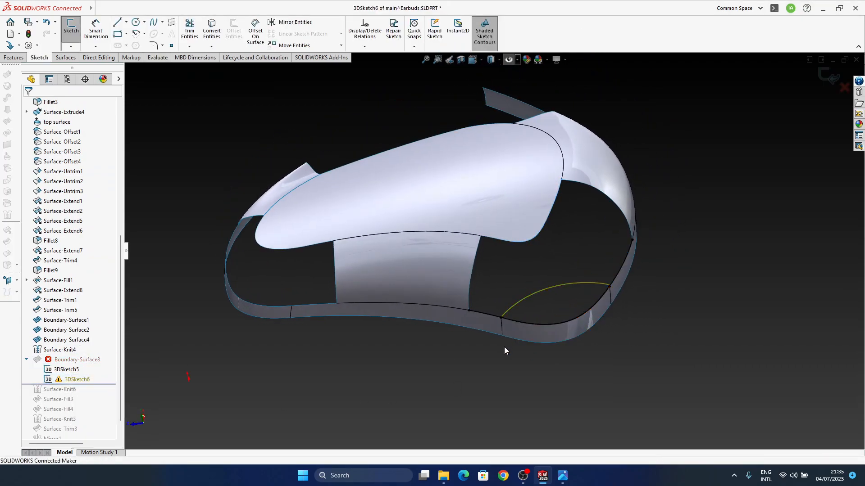
pyautogui.click(531, 293)
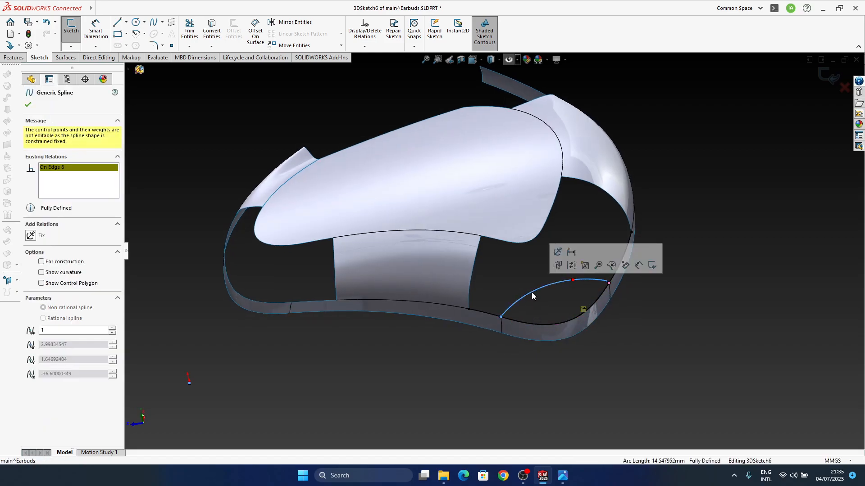
pyautogui.press('Delete')
pyautogui.moveTo(570, 333); pyautogui.dragTo(709, 183, button='middle')
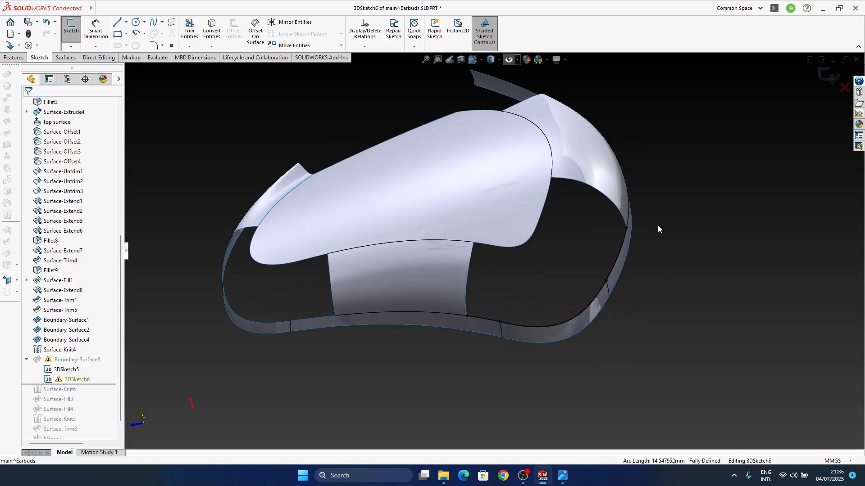
# Check 3DSketch6 for feature problems, examine the flagged point on the side strip with Repair Sketch, and close the check
pyautogui.click(828, 79)
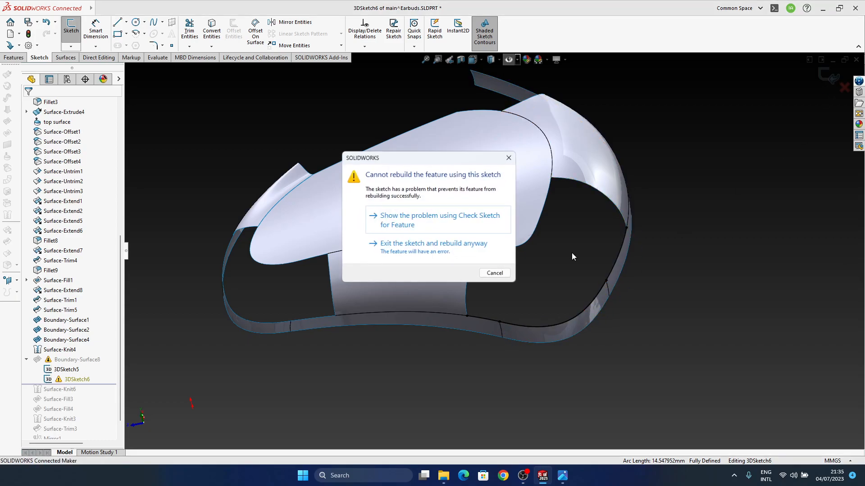
pyautogui.click(408, 221)
pyautogui.click(451, 237)
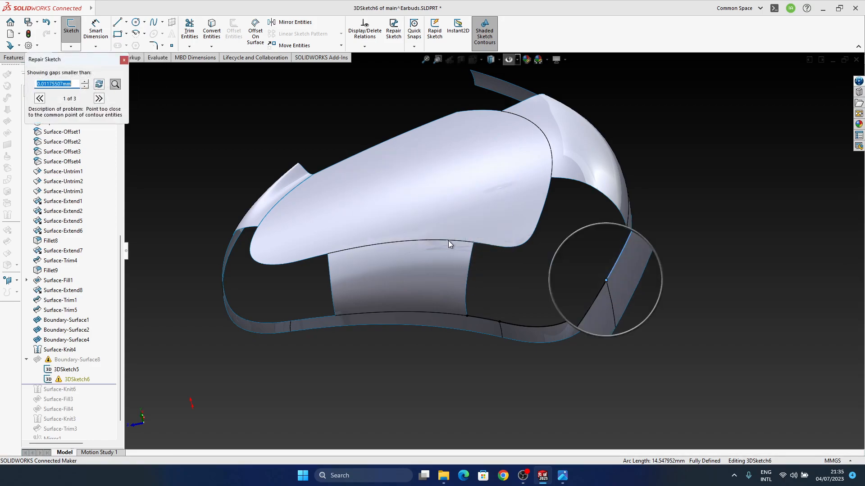
pyautogui.click(616, 266)
pyautogui.click(705, 274)
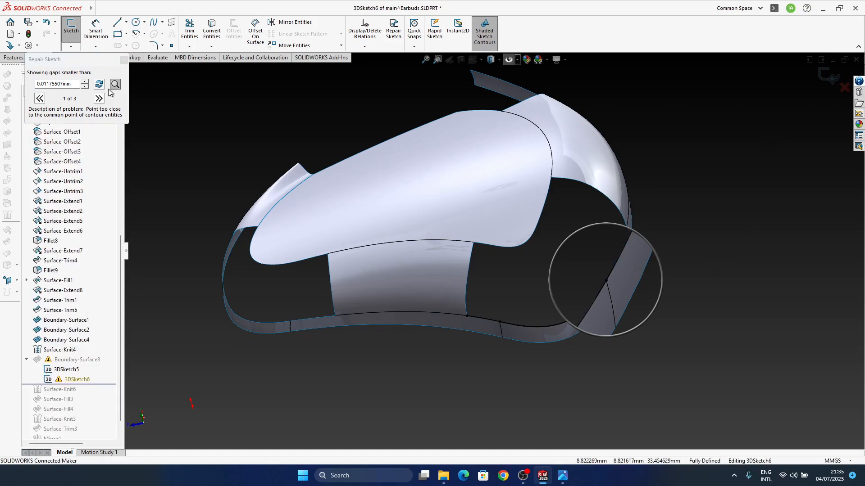
pyautogui.click(124, 59)
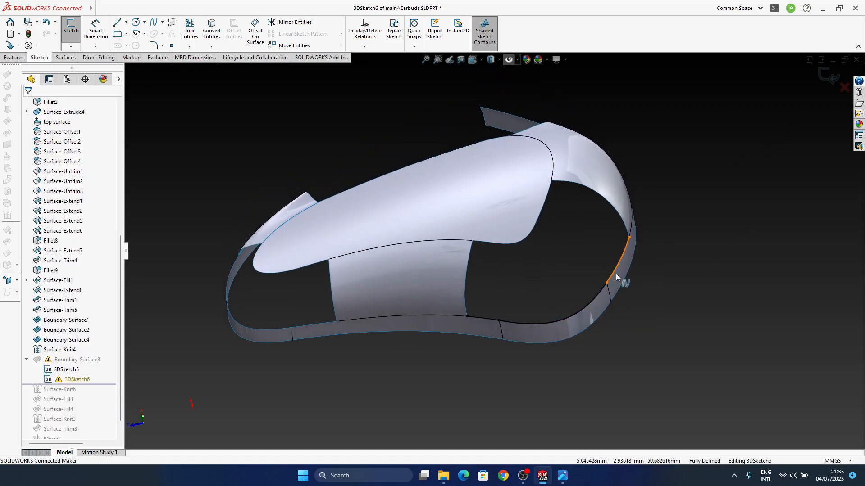
# Delete the 3DSketch6 spline segment running along the side strip from the rounded corner up to Boundary-Surface2
pyautogui.click(617, 266)
pyautogui.press('Escape')
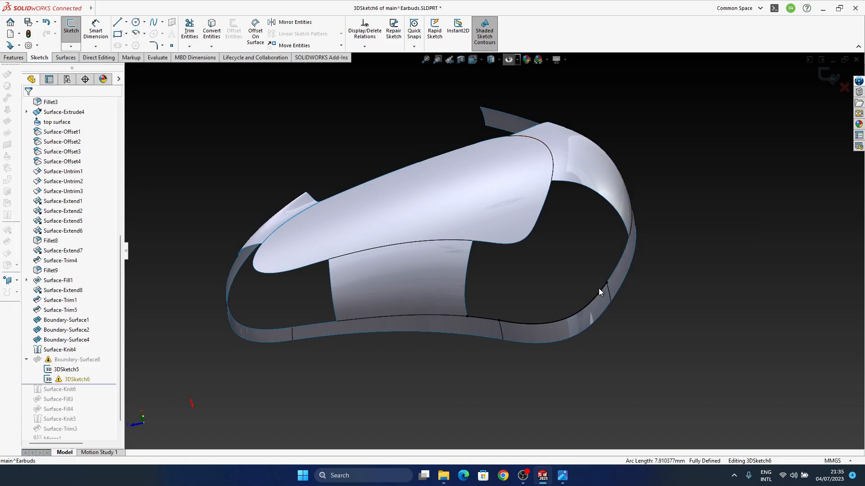
# Delete the remaining 3DSketch6 curves along the side strip's rounded corner and beside the middle patch
pyautogui.click(600, 293)
pyautogui.press('Delete')
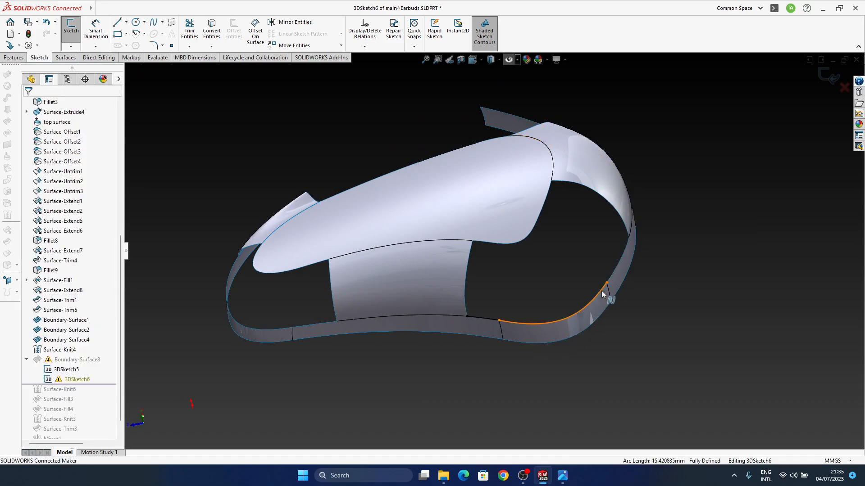
pyautogui.click(490, 320)
pyautogui.press('Delete')
# Convert the three side-strip edges bordering the open corner into 3DSketch6, exit the sketch and dismiss the rebuild report
pyautogui.click(482, 318)
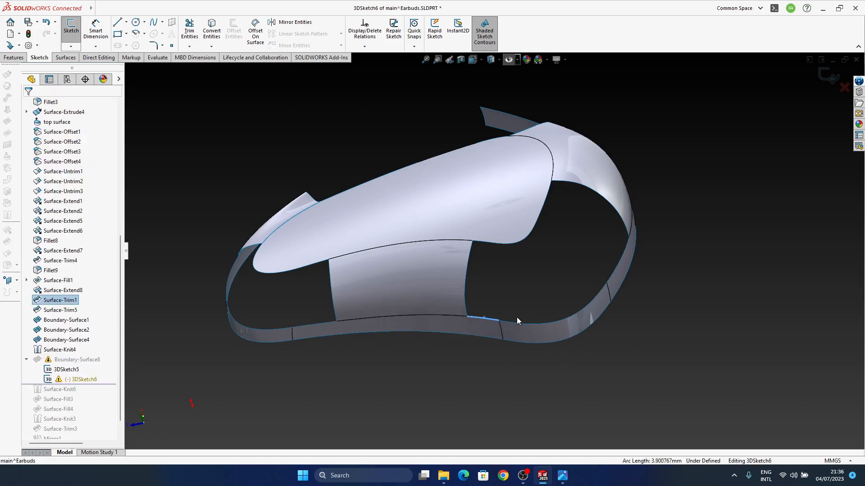
pyautogui.keyDown('ctrl'); pyautogui.click(528, 325); pyautogui.keyUp('ctrl')
pyautogui.keyDown('ctrl'); pyautogui.click(611, 275); pyautogui.keyUp('ctrl')
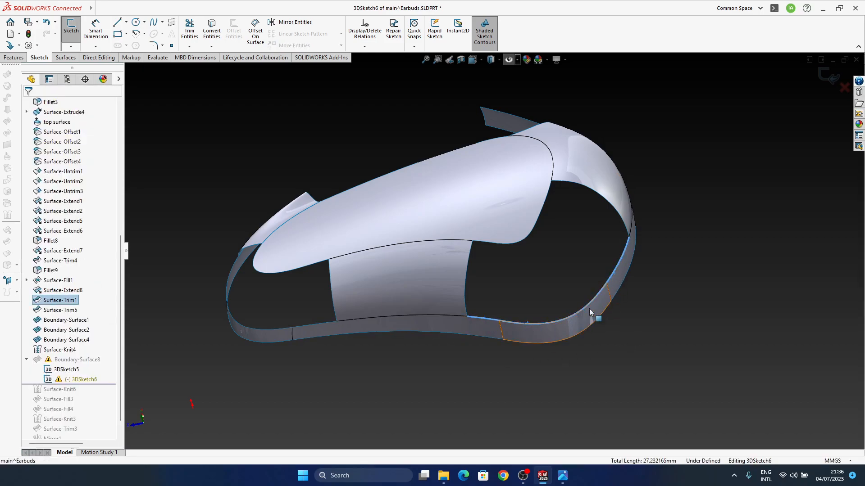
pyautogui.click(211, 32)
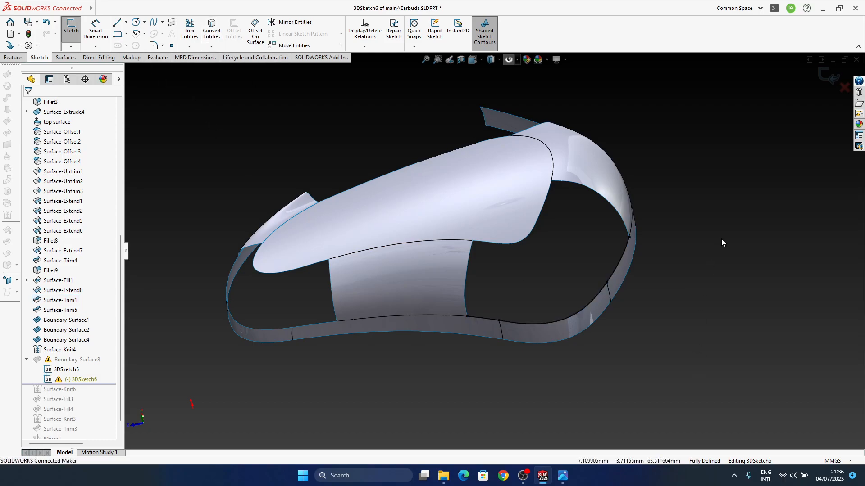
pyautogui.click(820, 80)
pyautogui.click(451, 243)
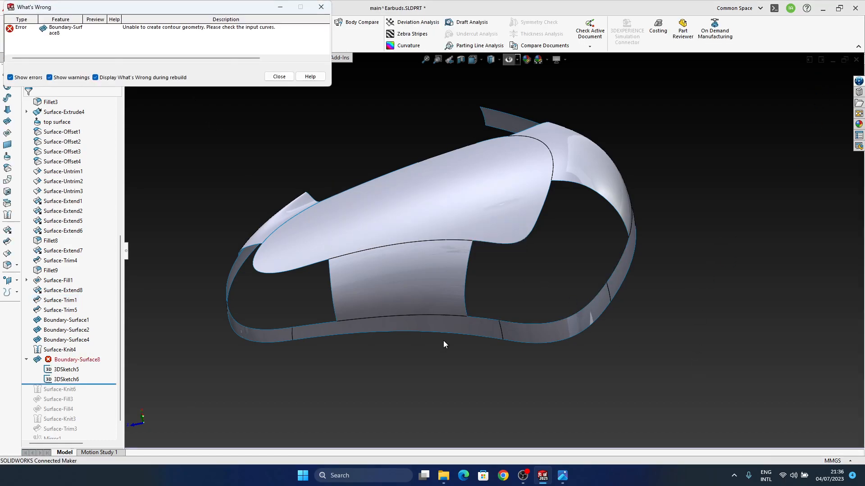
pyautogui.click(279, 76)
# Try to rebuild Boundary-Surface8 by sliding its connector points along the 3DSketch5 and 3DSketch6 curves
pyautogui.click(71, 359)
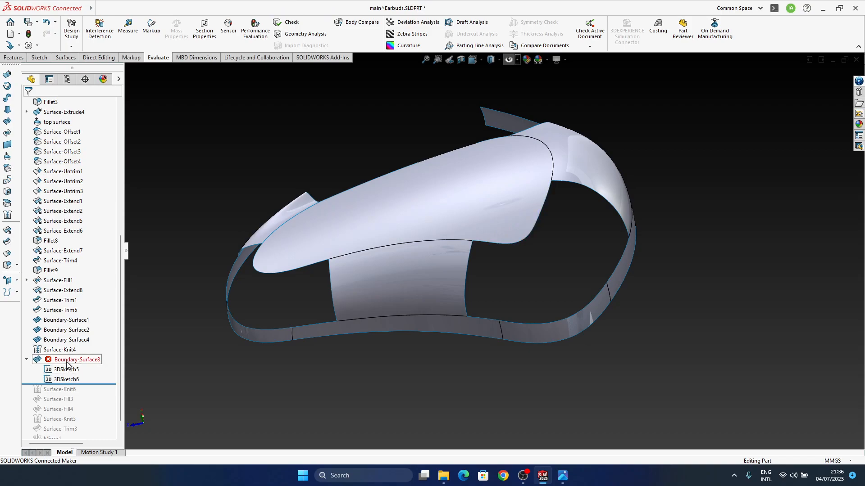
pyautogui.click(76, 334)
pyautogui.moveTo(529, 334); pyautogui.dragTo(514, 324, button='middle')
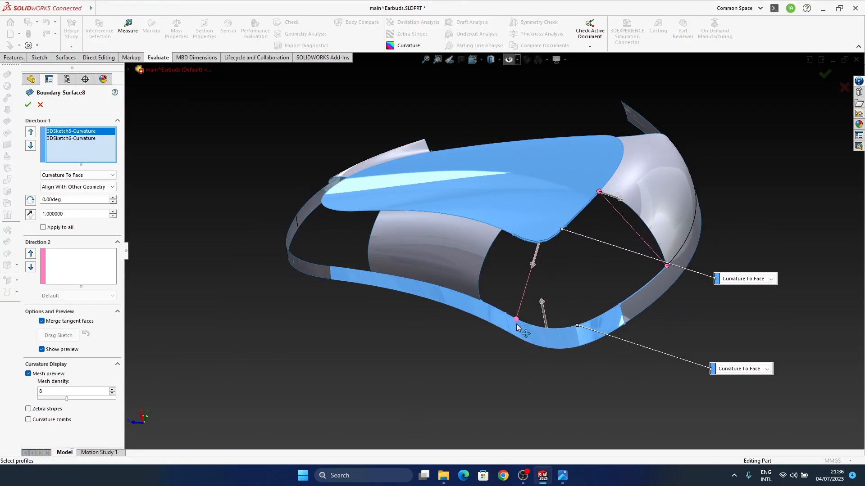
pyautogui.moveTo(524, 325); pyautogui.dragTo(524, 324)
pyautogui.moveTo(666, 266); pyautogui.dragTo(636, 305)
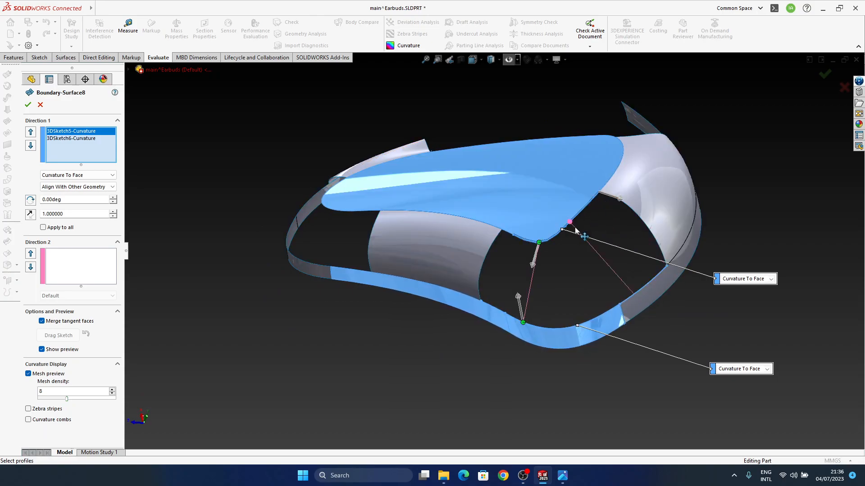
pyautogui.moveTo(584, 326); pyautogui.dragTo(595, 319, button='middle')
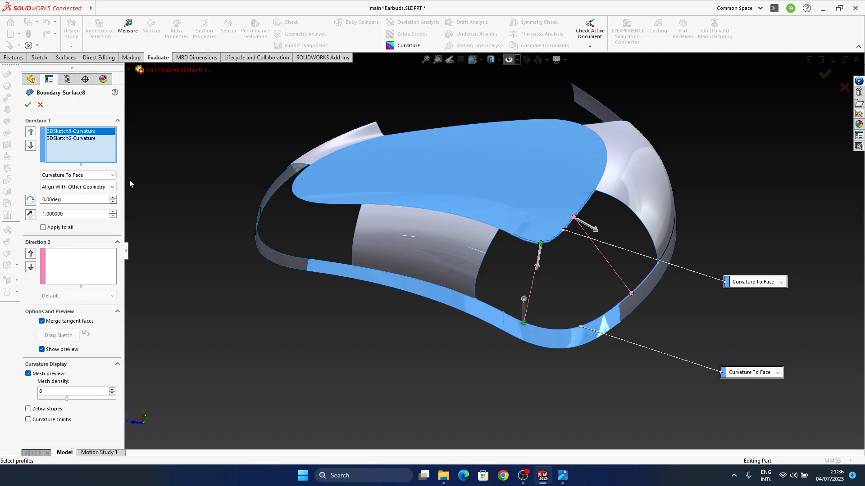
pyautogui.click(86, 143)
pyautogui.moveTo(662, 358); pyautogui.dragTo(557, 236, button='middle')
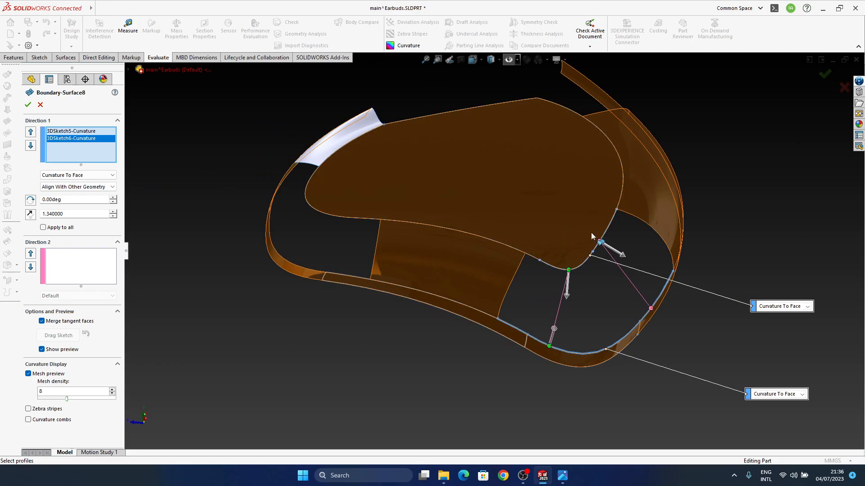
pyautogui.click(826, 78)
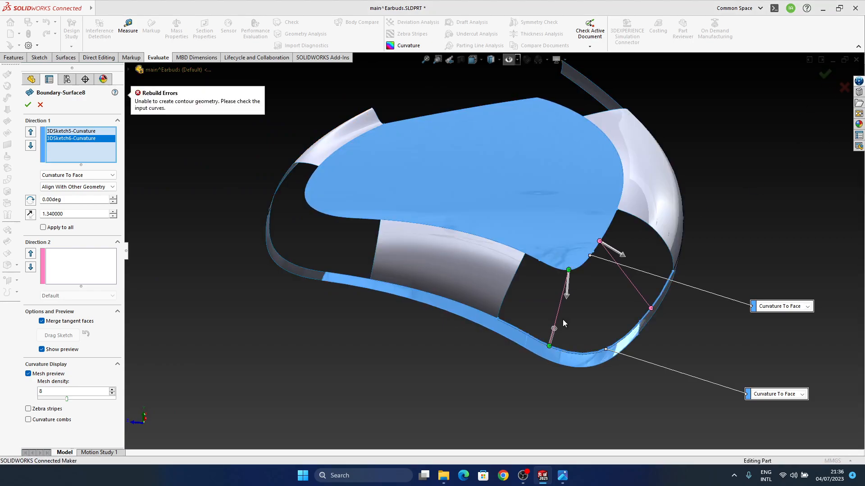
pyautogui.moveTo(563, 323); pyautogui.dragTo(419, 118, button='middle')
pyautogui.scroll(-6, 593, 255)
pyautogui.scroll(1, 418, 118)
pyautogui.click(843, 87)
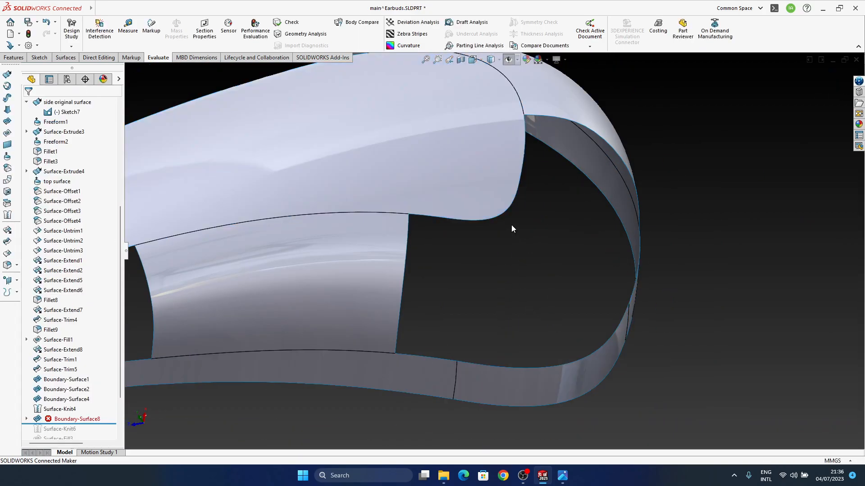
# Show the hidden sketches, edit 3DSketch5 and delete its curves along the top surface's rounded corner
pyautogui.click(509, 59)
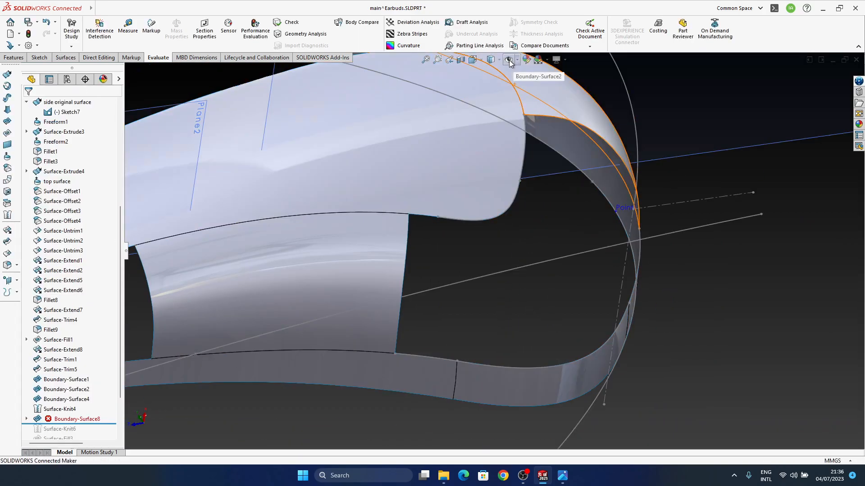
pyautogui.click(475, 222)
pyautogui.click(503, 183)
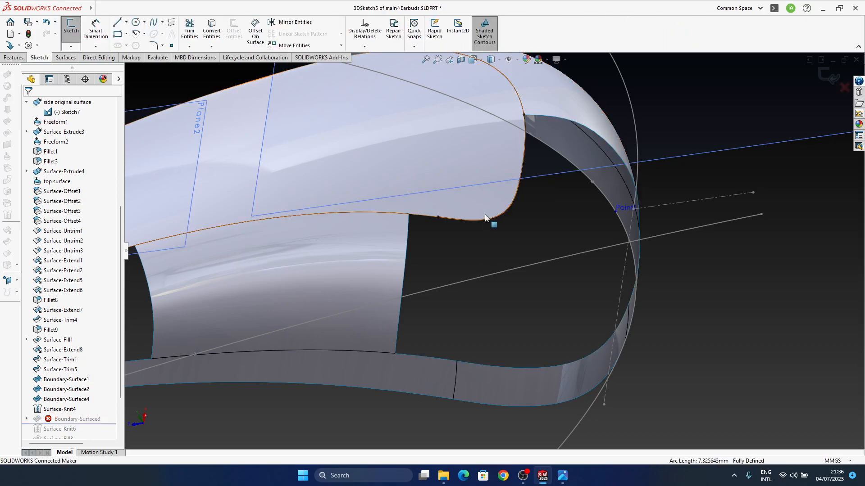
pyautogui.moveTo(485, 218); pyautogui.dragTo(465, 233, button='middle')
pyautogui.click(477, 221)
pyautogui.press('Delete')
pyautogui.click(532, 175)
pyautogui.press('Delete')
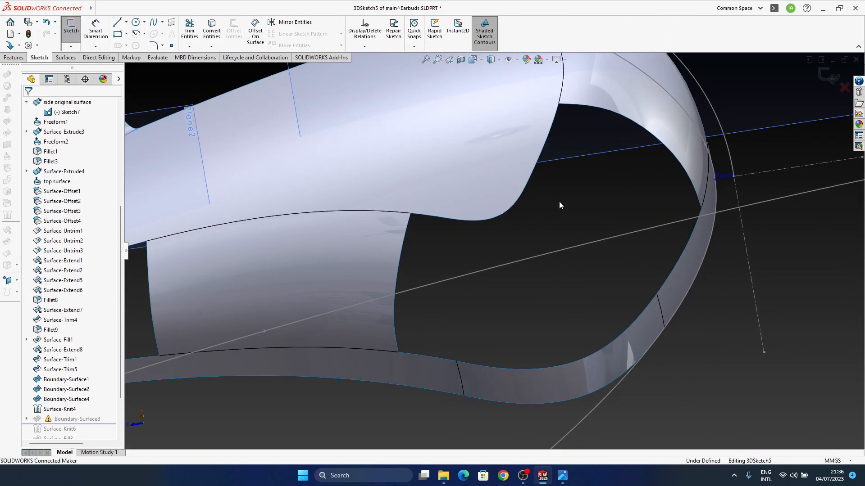
# Convert the three top-surface edges bordering the open corner into 3DSketch5, exit the sketch and dismiss the rebuild report
pyautogui.click(427, 216)
pyautogui.keyDown('ctrl'); pyautogui.click(452, 219); pyautogui.keyUp('ctrl')
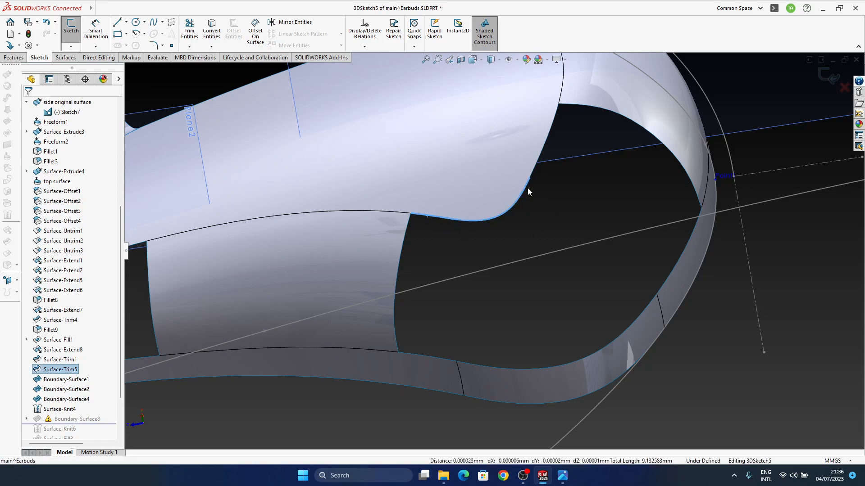
pyautogui.keyDown('ctrl'); pyautogui.click(532, 175); pyautogui.keyUp('ctrl')
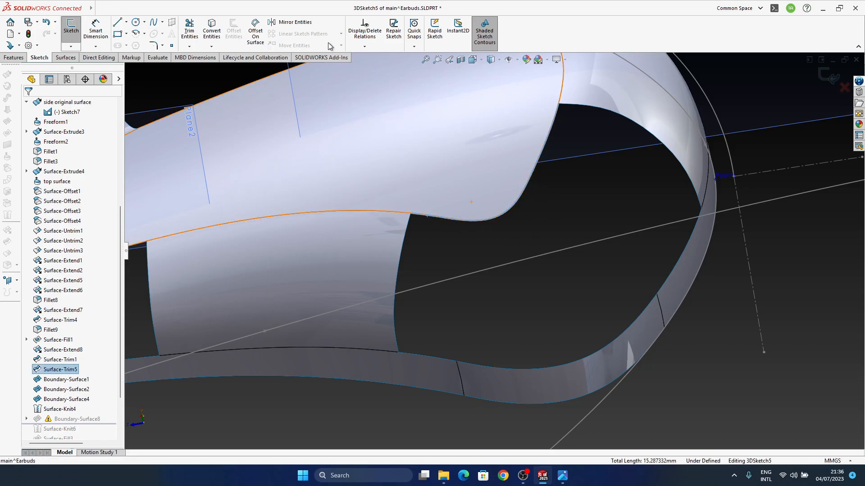
pyautogui.click(211, 31)
pyautogui.moveTo(480, 246); pyautogui.dragTo(452, 231, button='middle')
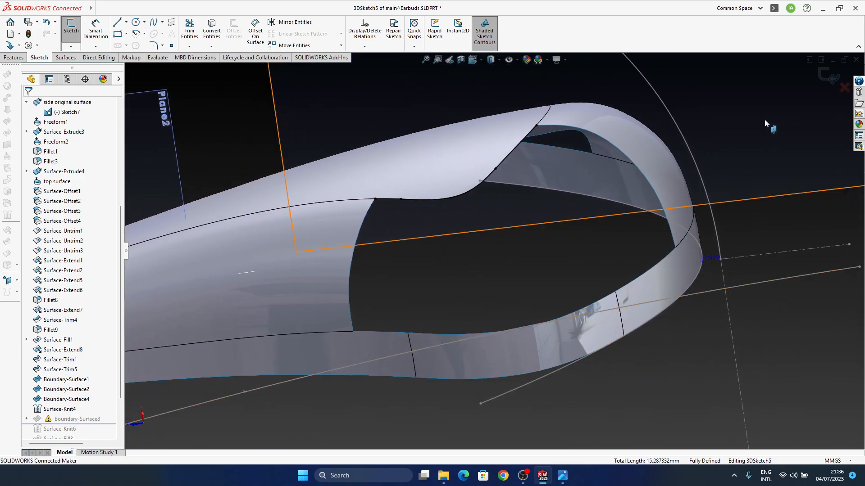
pyautogui.click(821, 81)
pyautogui.click(444, 246)
pyautogui.click(273, 77)
# Try to repair Boundary-Surface8 by spreading both connectors across the open corner between the top surface and side strip
pyautogui.scroll(-4, 83, 405)
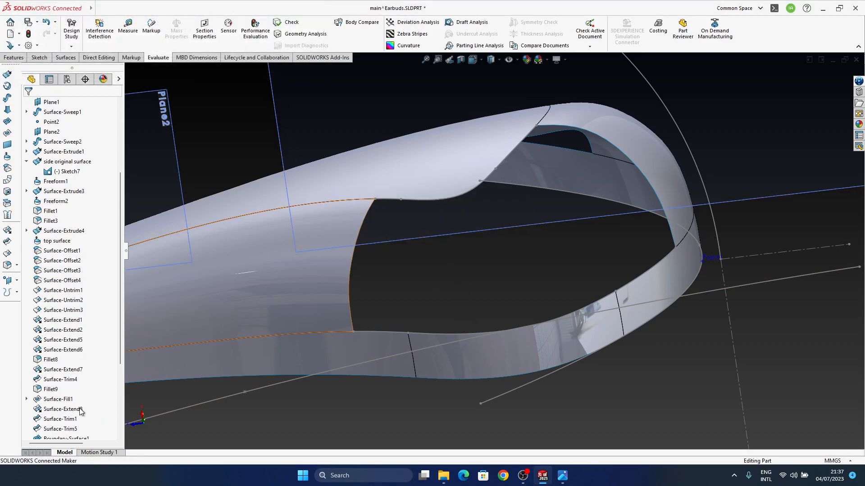
pyautogui.click(75, 359)
pyautogui.click(78, 340)
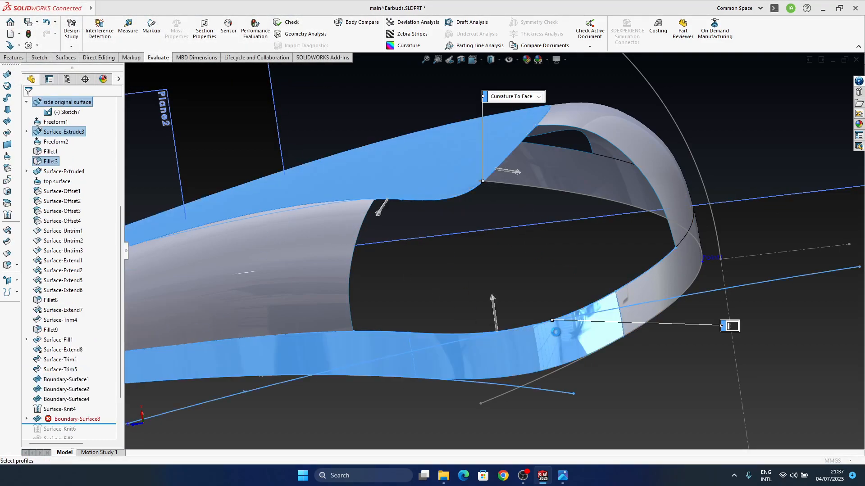
pyautogui.moveTo(391, 154); pyautogui.dragTo(394, 190, button='middle')
pyautogui.moveTo(389, 180); pyautogui.dragTo(397, 179)
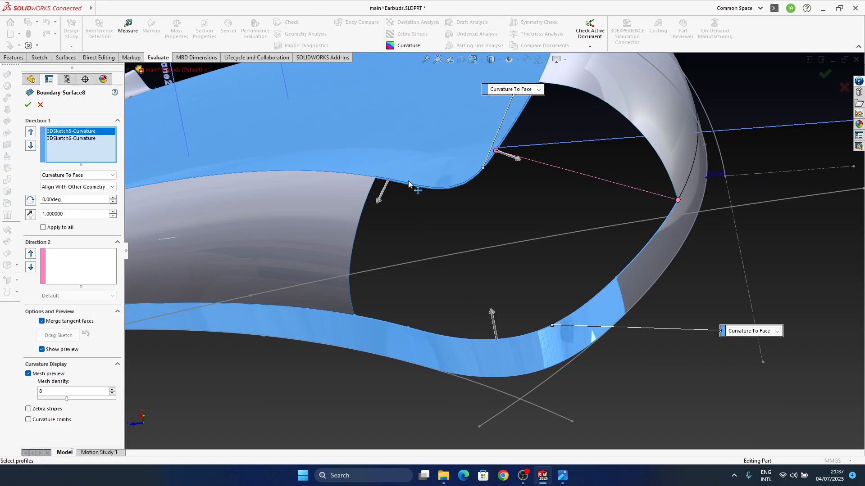
pyautogui.moveTo(498, 154); pyautogui.dragTo(656, 254)
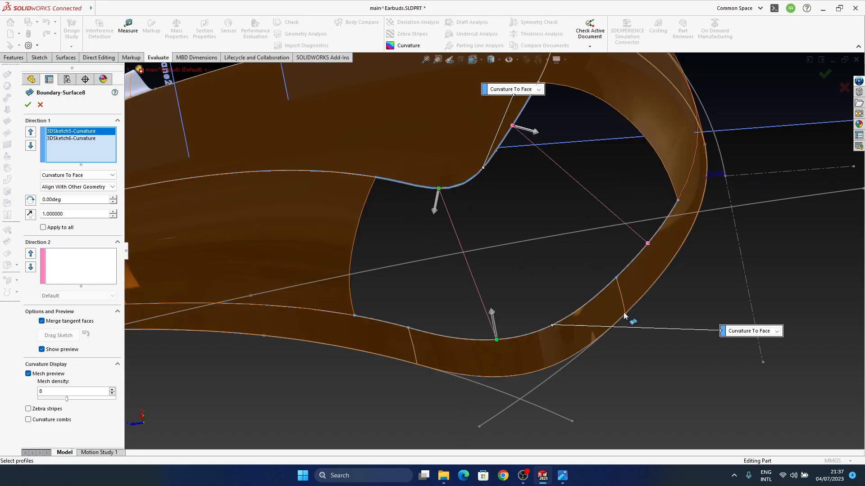
pyautogui.moveTo(568, 335); pyautogui.dragTo(518, 406, button='middle')
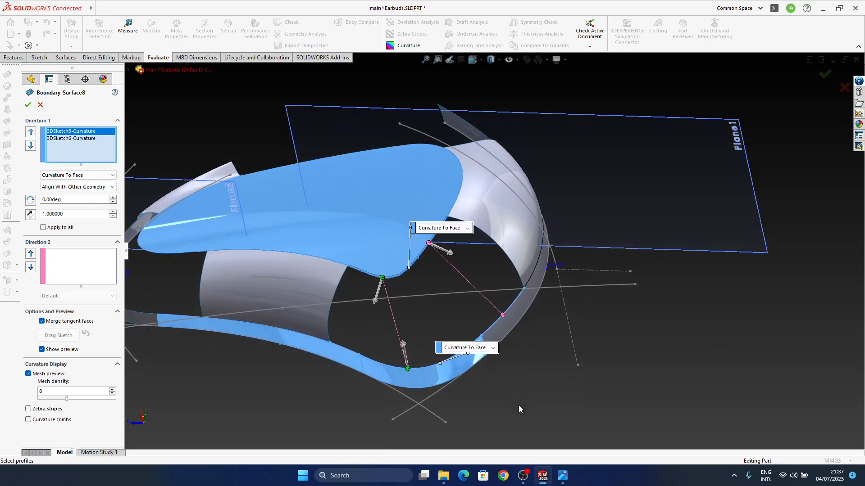
pyautogui.click(844, 88)
# Open Surface-Knit4's definition, examine which surfaces it knits around the open corner, and leave it unchanged
pyautogui.click(63, 409)
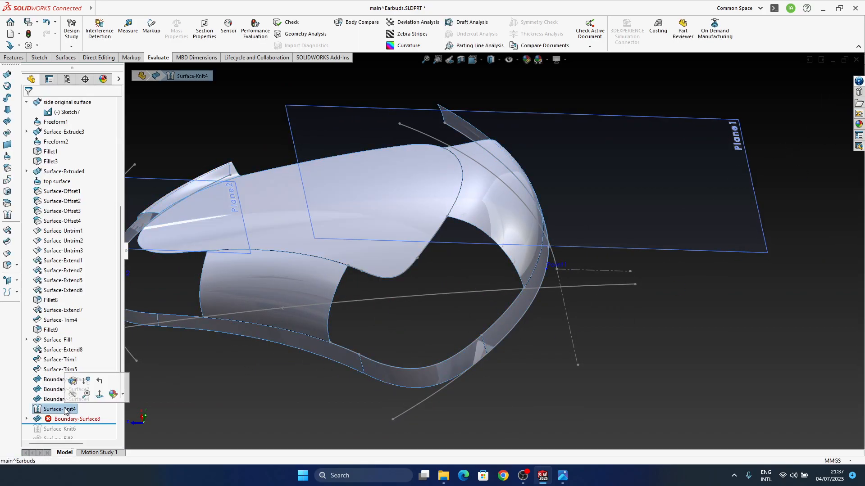
pyautogui.click(72, 382)
pyautogui.moveTo(429, 358); pyautogui.dragTo(516, 366, button='middle')
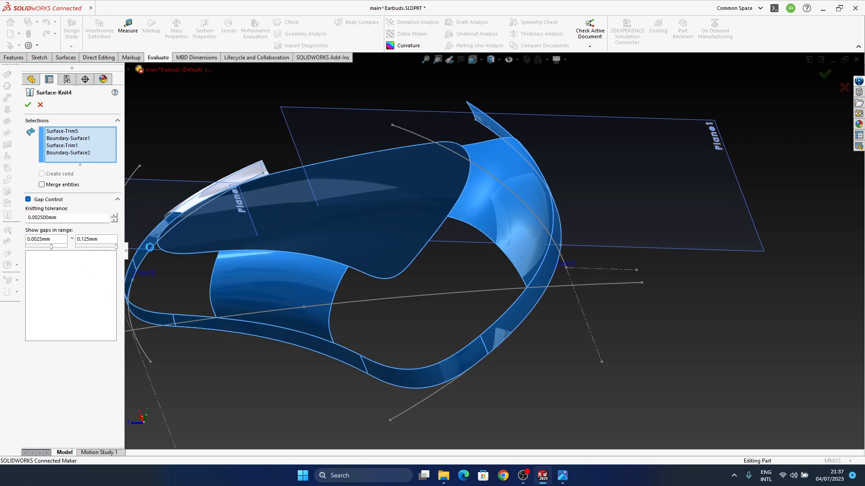
pyautogui.moveTo(424, 368); pyautogui.dragTo(516, 428, button='middle')
pyautogui.moveTo(436, 350); pyautogui.dragTo(449, 315, button='middle')
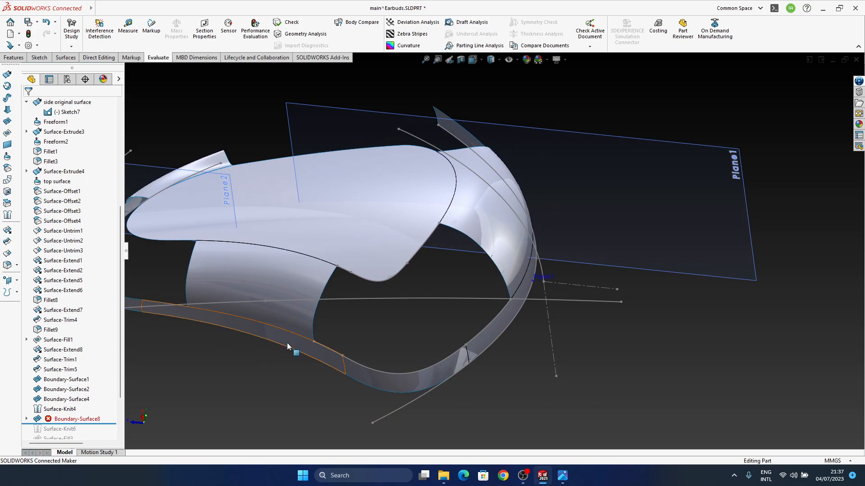
# Try again to repair Boundary-Surface8 by moving its outer connector point along the side strip
pyautogui.click(77, 419)
pyautogui.click(26, 419)
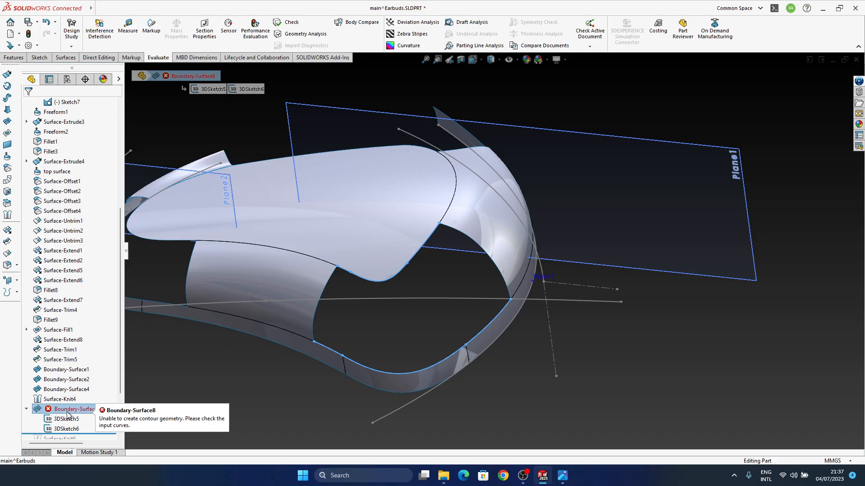
pyautogui.rightClick(67, 412)
pyautogui.click(75, 202)
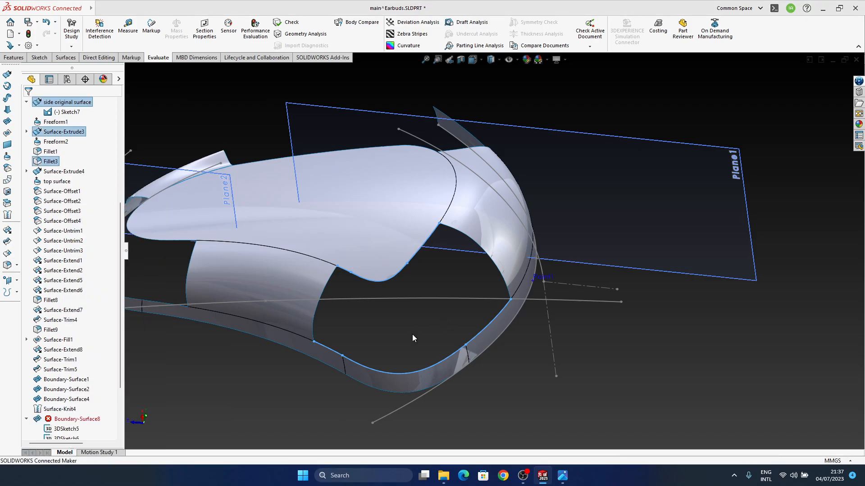
pyautogui.moveTo(414, 377); pyautogui.dragTo(415, 333, button='middle')
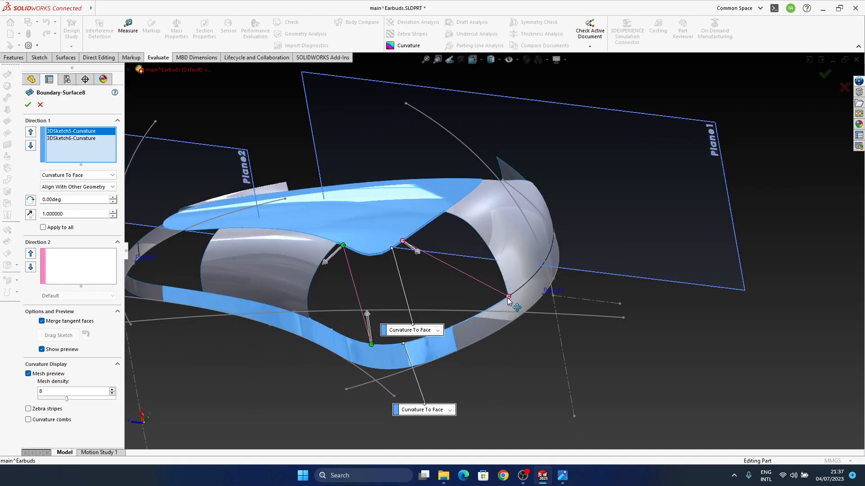
pyautogui.moveTo(487, 352); pyautogui.dragTo(488, 362, button='middle')
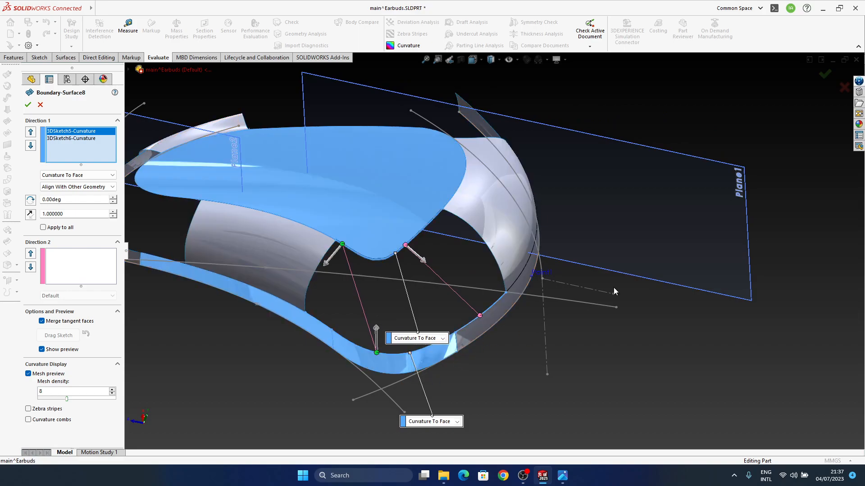
pyautogui.click(843, 89)
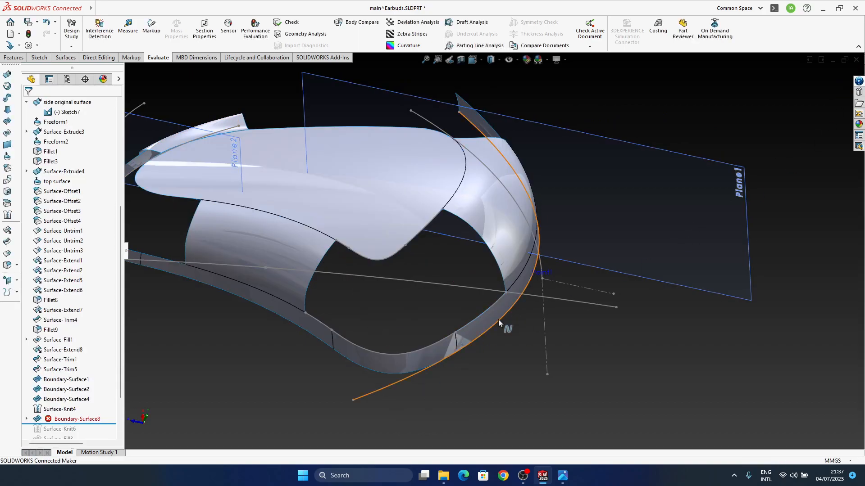
# Delete Boundary-Surface8 without its absorbed sketches, keeping 3DSketch5 and 3DSketch6
pyautogui.click(67, 420)
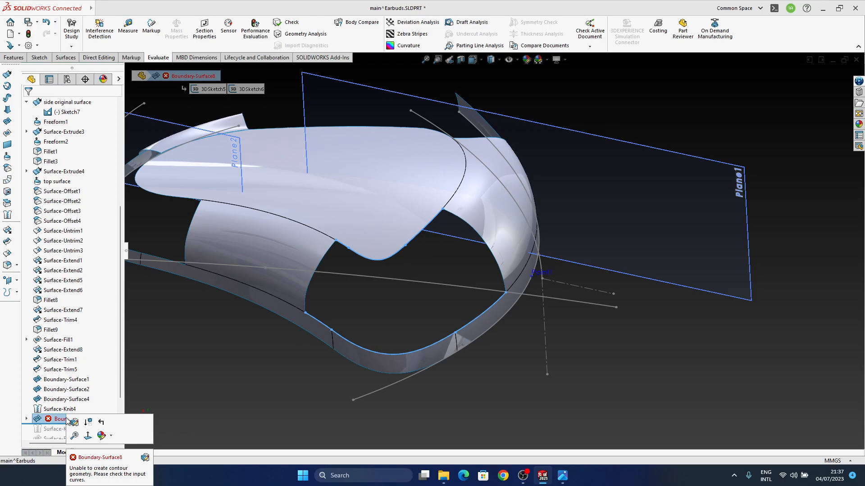
pyautogui.press('Delete')
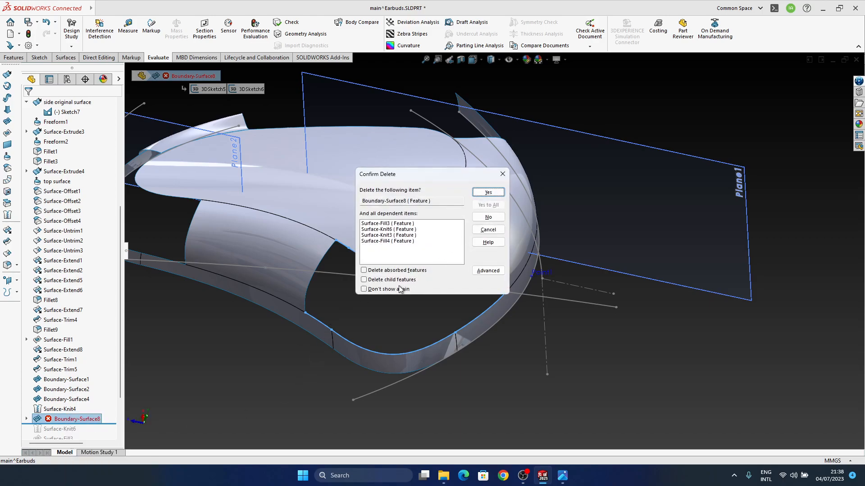
pyautogui.click(489, 193)
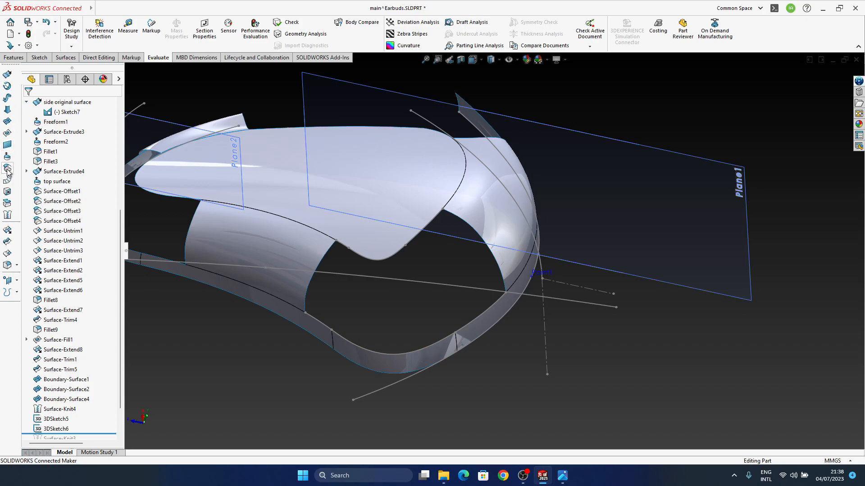
# Start a boundary surface from 3DSketch5 to 3DSketch6, with Curvature To Face at the top-surface edge
pyautogui.click(7, 132)
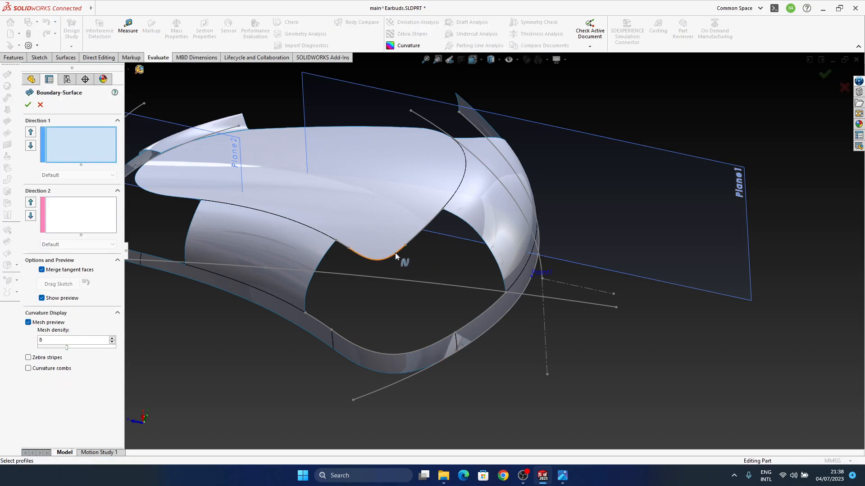
pyautogui.scroll(-5, 409, 244)
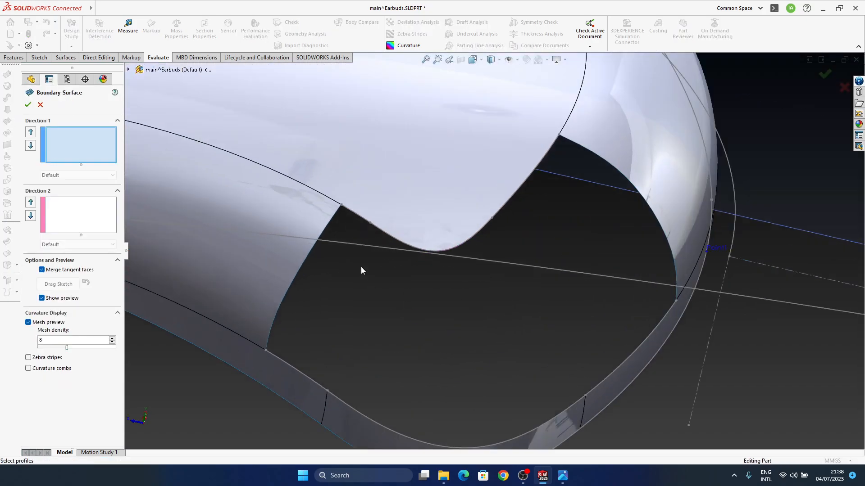
pyautogui.click(391, 236)
pyautogui.scroll(4, 493, 300)
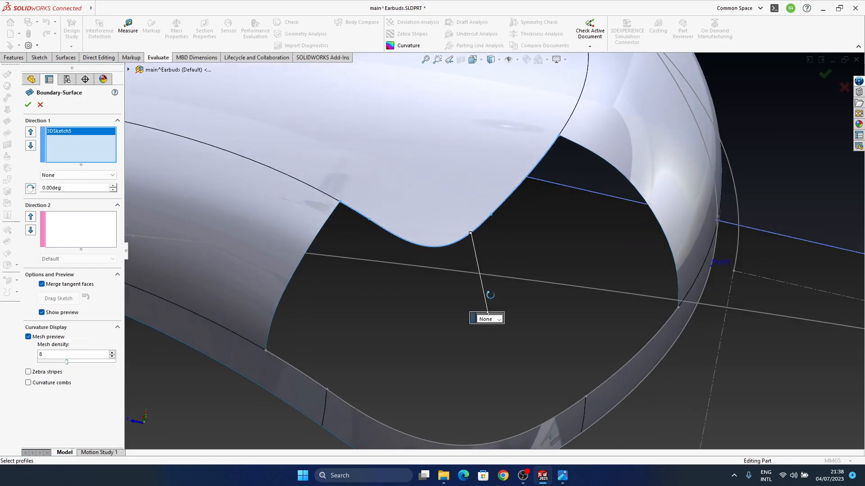
pyautogui.click(455, 270)
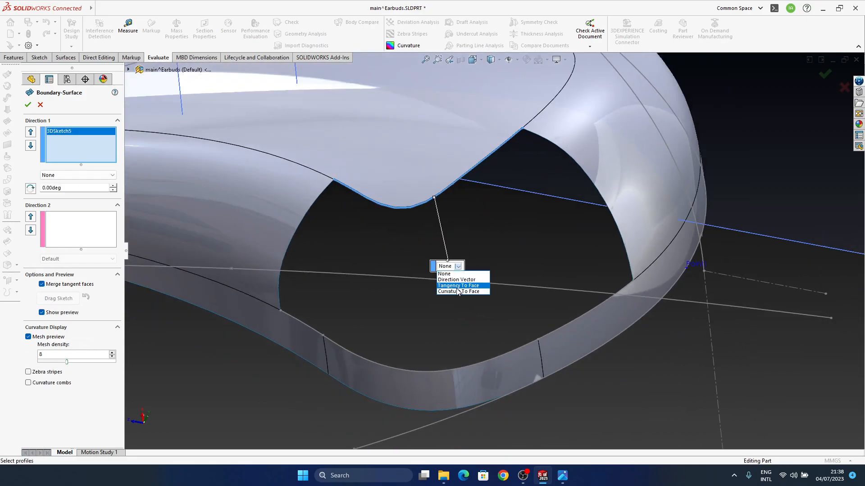
pyautogui.click(459, 289)
pyautogui.click(520, 347)
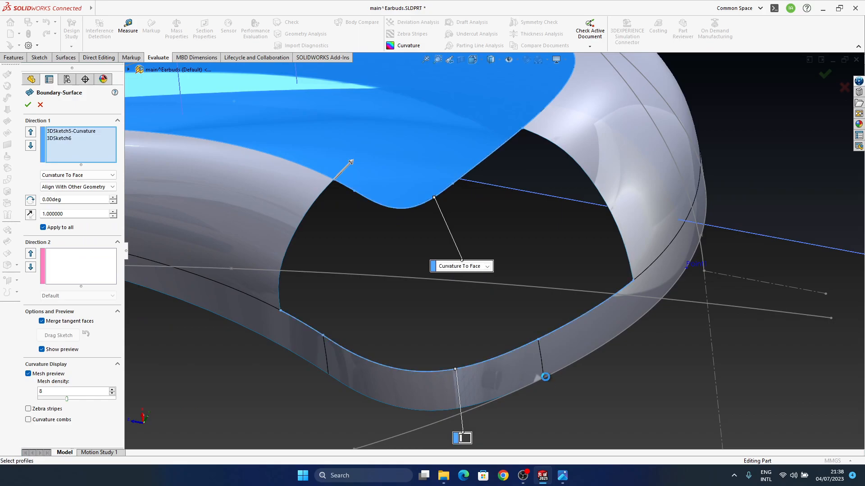
# Flip the twisted connector and constrain the side-strip end at 3DSketch6 to Curvature To Face
pyautogui.click(472, 438)
pyautogui.click(478, 440)
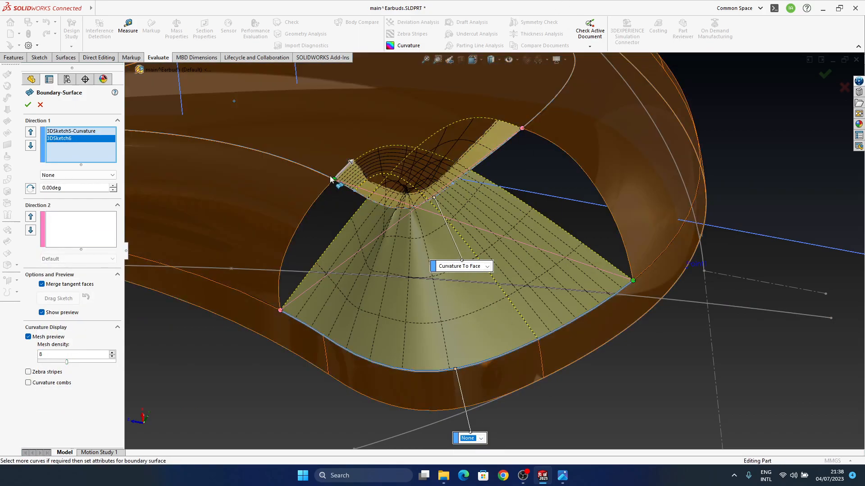
pyautogui.rightClick(333, 181)
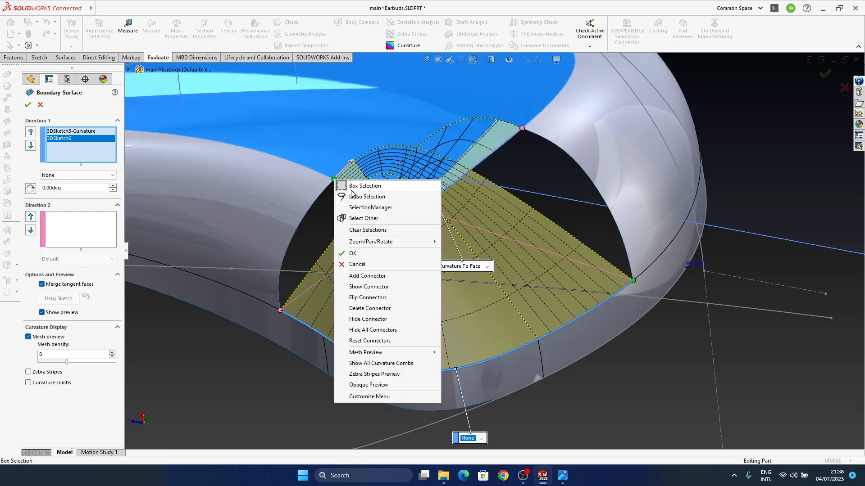
pyautogui.click(380, 298)
pyautogui.moveTo(502, 318); pyautogui.dragTo(518, 333, button='middle')
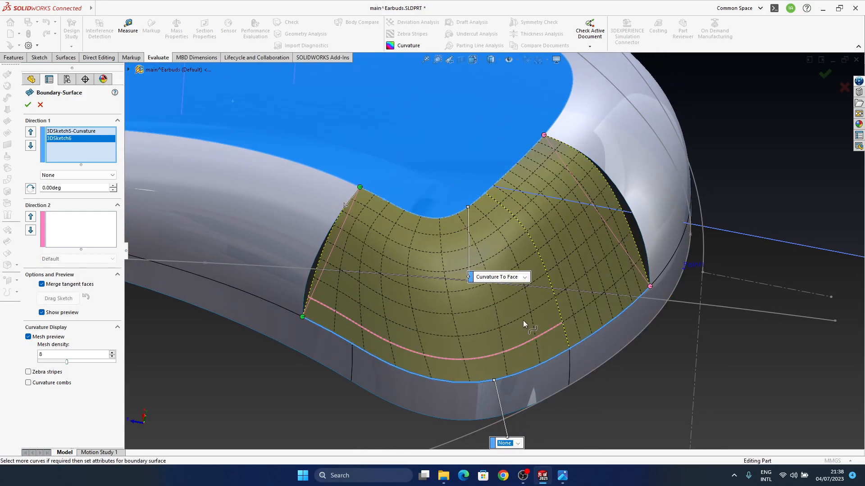
pyautogui.click(518, 412)
pyautogui.click(513, 437)
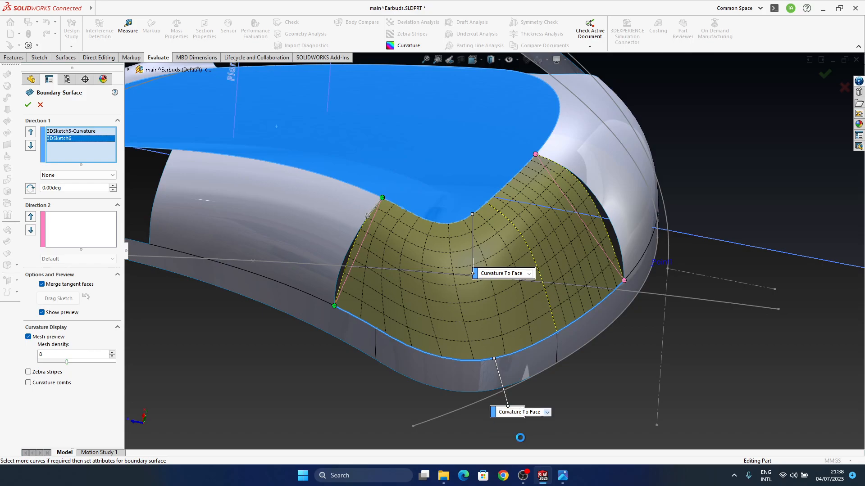
# Move both points of the connector beside the left side surface inward along their curves, leaving a gap to that surface
pyautogui.moveTo(479, 304); pyautogui.dragTo(500, 223, button='middle')
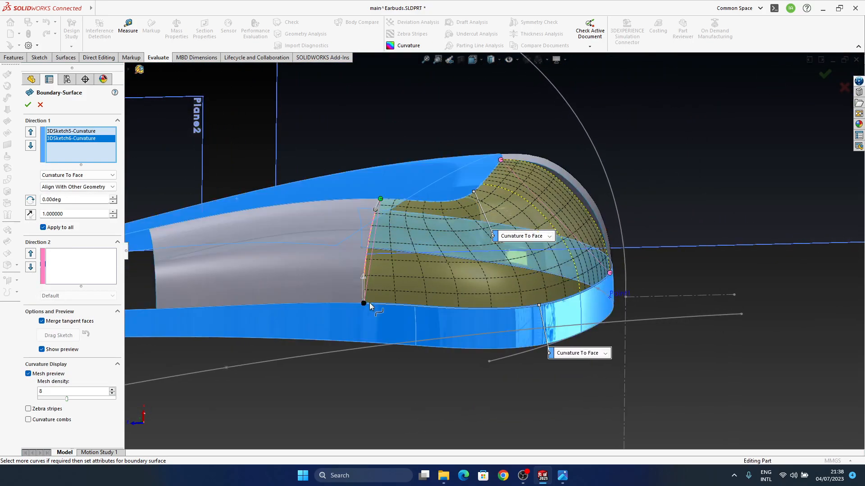
pyautogui.moveTo(473, 308); pyautogui.dragTo(470, 308)
pyautogui.moveTo(381, 199); pyautogui.dragTo(447, 202)
pyautogui.moveTo(497, 283); pyautogui.dragTo(484, 203, button='middle')
pyautogui.moveTo(474, 178)
pyautogui.mouseDown()
pyautogui.moveTo(461, 181)
pyautogui.moveTo(469, 201)
pyautogui.moveTo(458, 191)
pyautogui.moveTo(466, 180)
pyautogui.mouseUp()
# Move both points of the opposite connector inward, leaving a gap between the patch and the rounded end surface
pyautogui.moveTo(510, 264); pyautogui.dragTo(546, 156, button='middle')
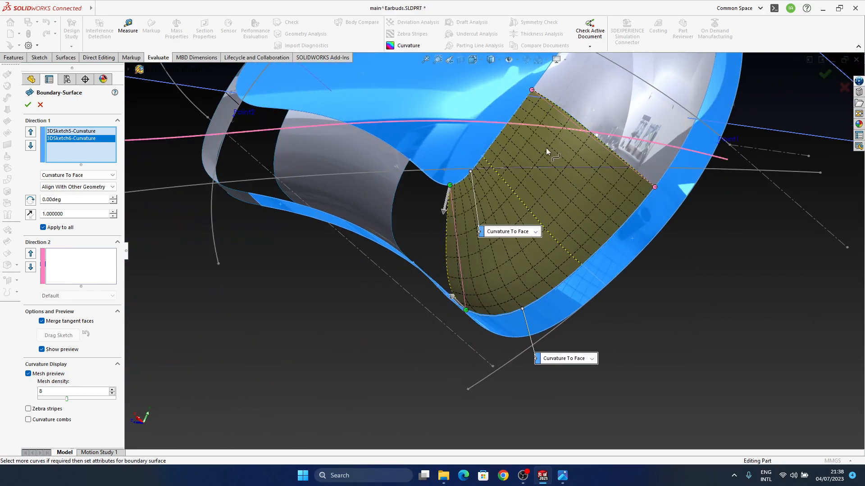
pyautogui.moveTo(515, 135); pyautogui.dragTo(515, 135)
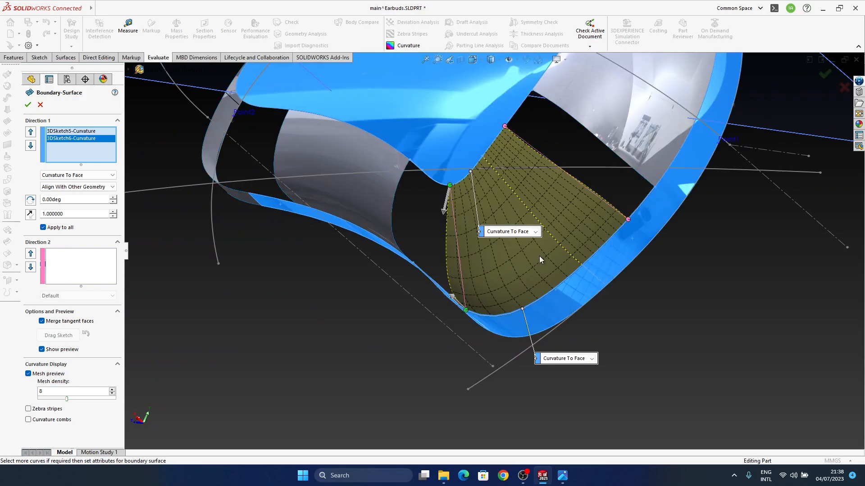
pyautogui.moveTo(505, 127); pyautogui.dragTo(491, 149)
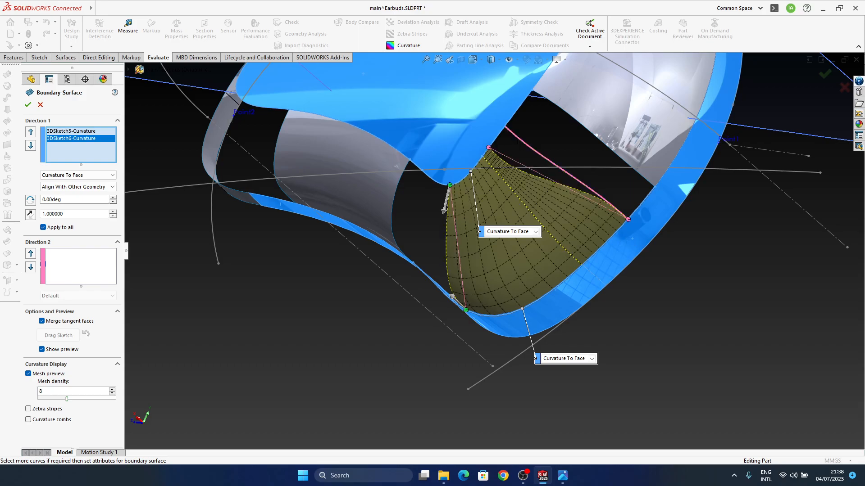
pyautogui.moveTo(627, 220); pyautogui.dragTo(605, 244)
pyautogui.moveTo(496, 264); pyautogui.dragTo(565, 131, button='middle')
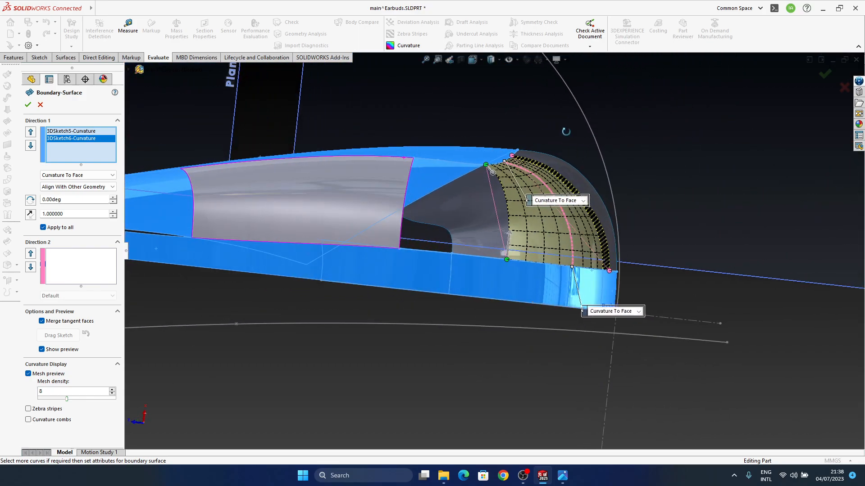
# Hide the boundary surface's mesh preview
pyautogui.moveTo(541, 249); pyautogui.dragTo(345, 371, button='middle')
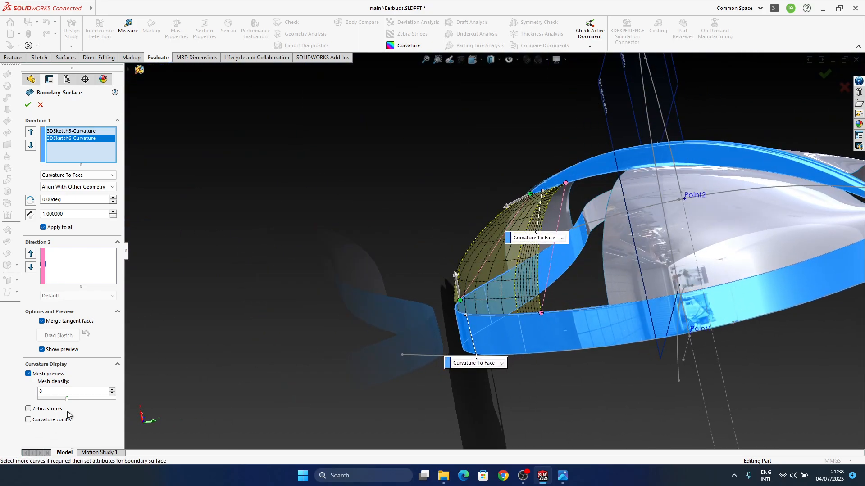
pyautogui.click(28, 374)
pyautogui.moveTo(405, 270); pyautogui.dragTo(471, 249, button='middle')
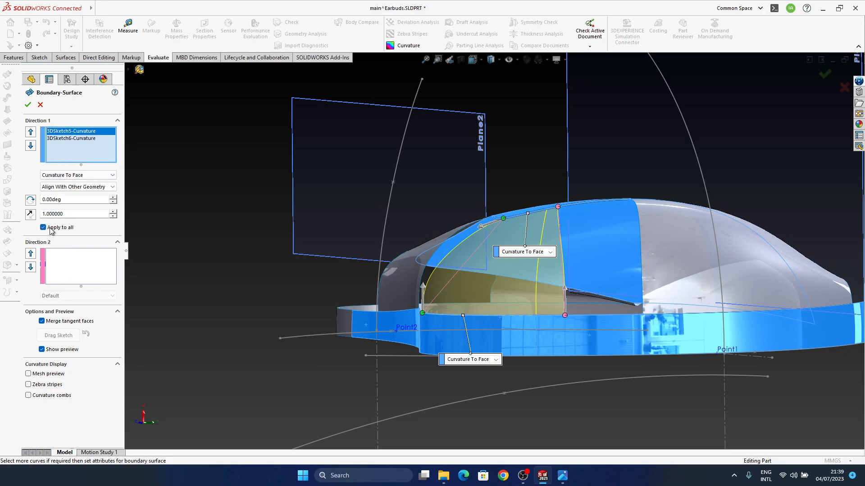
# Adjust the tangent lengths individually without Apply to all, using 1.49 on 3DSketch5's adjusted end, and create the boundary surface
pyautogui.moveTo(483, 274)
pyautogui.mouseDown(button='middle')
pyautogui.moveTo(461, 286)
pyautogui.moveTo(443, 283)
pyautogui.moveTo(480, 269)
pyautogui.mouseUp(button='middle')
pyautogui.moveTo(483, 228); pyautogui.dragTo(476, 229)
pyautogui.keyDown('ctrl'); pyautogui.moveTo(528, 293); pyautogui.dragTo(510, 269, button='middle'); pyautogui.keyUp('ctrl')
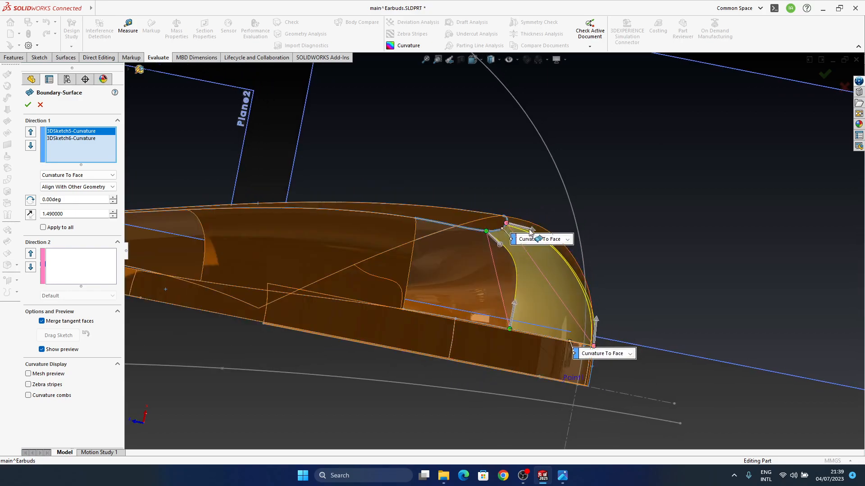
pyautogui.moveTo(537, 229); pyautogui.dragTo(535, 230)
pyautogui.click(823, 77)
# Roll the model forward through Surface-Trim3 to inspect the rebuild, and roll it back to just below Boundary-Surface5
pyautogui.moveTo(529, 298); pyautogui.dragTo(461, 289, button='middle')
pyautogui.moveTo(461, 289); pyautogui.dragTo(485, 308, button='middle')
pyautogui.scroll(-1, 77, 402)
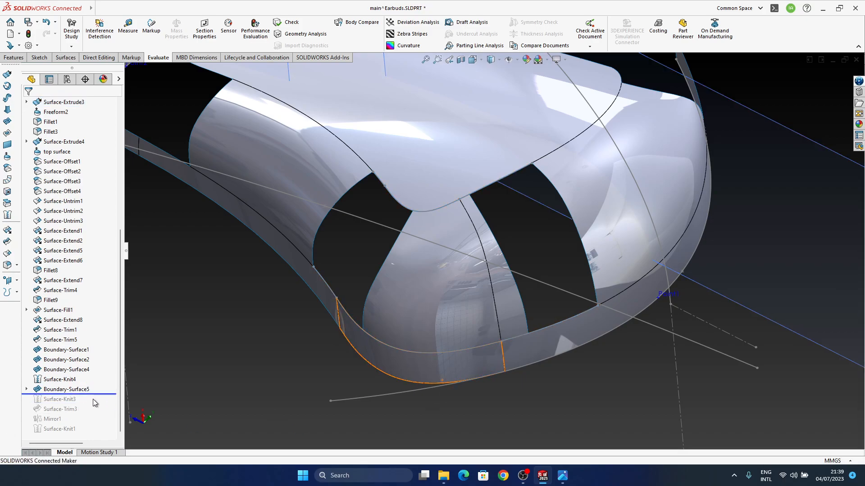
pyautogui.moveTo(103, 395); pyautogui.dragTo(94, 413)
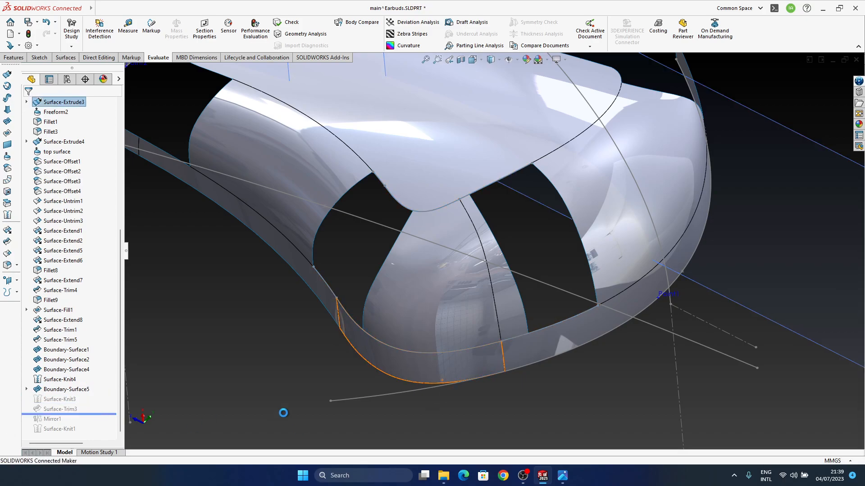
pyautogui.moveTo(486, 265); pyautogui.dragTo(291, 376, button='middle')
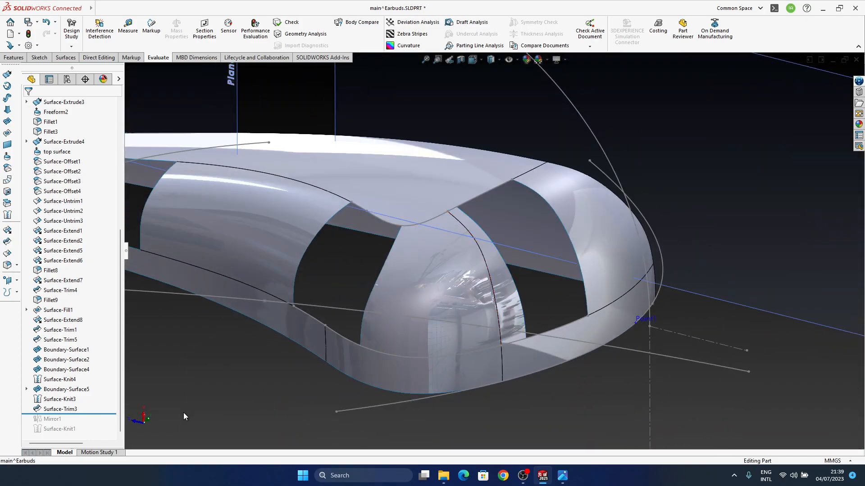
pyautogui.moveTo(89, 414); pyautogui.dragTo(92, 395)
# Edit Boundary-Surface2 and set the tangent length at its top-surface edge to 1.53
pyautogui.moveTo(468, 225); pyautogui.dragTo(525, 237, button='middle')
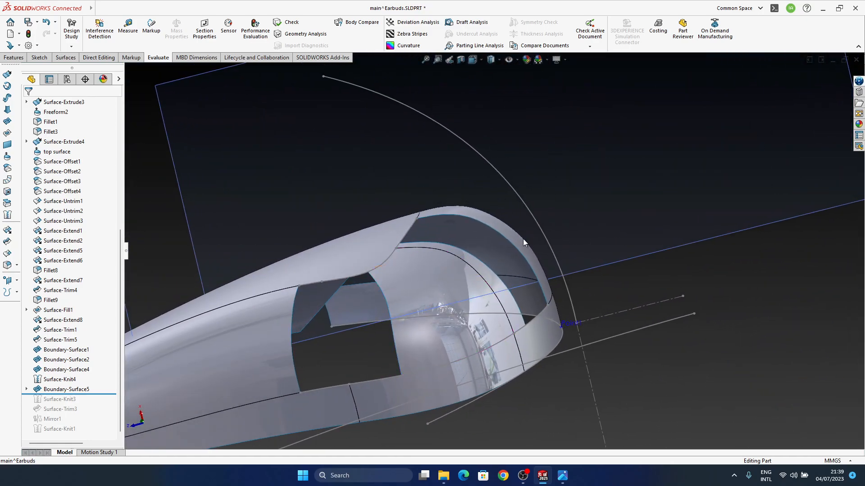
pyautogui.click(502, 228)
pyautogui.click(514, 214)
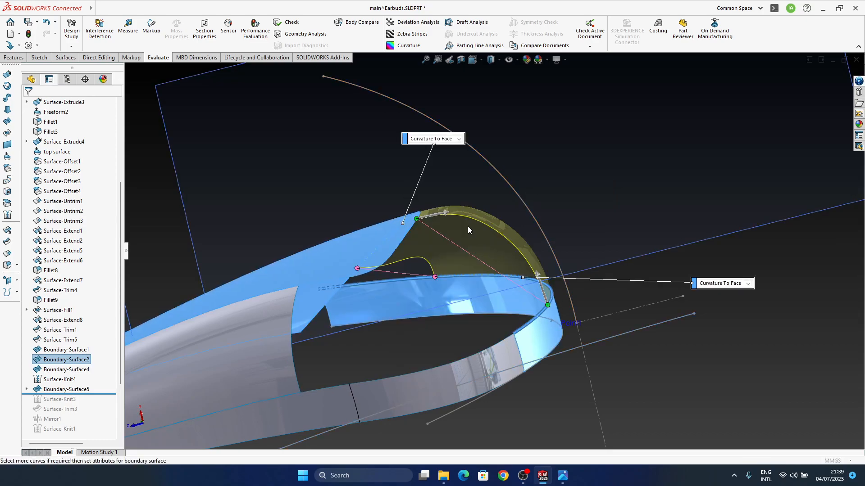
pyautogui.scroll(-3, 462, 227)
pyautogui.moveTo(415, 218)
pyautogui.mouseDown()
pyautogui.moveTo(396, 218)
pyautogui.moveTo(413, 219)
pyautogui.mouseUp()
pyautogui.moveTo(603, 345); pyautogui.dragTo(604, 345)
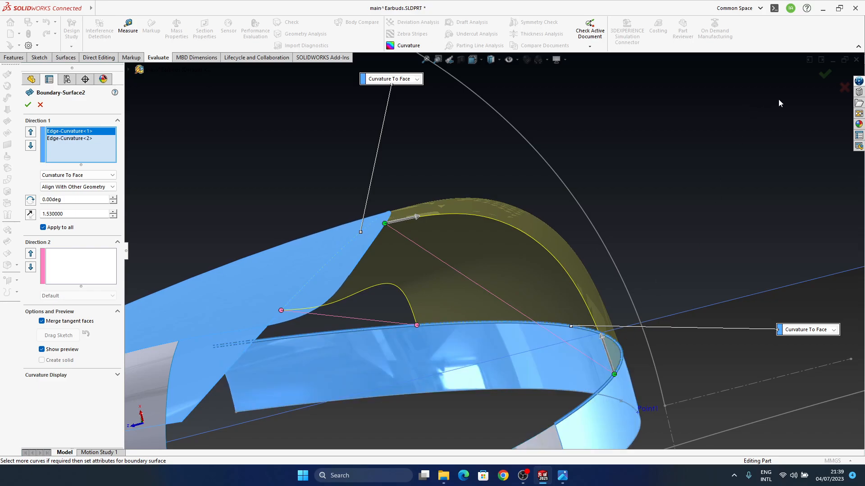
pyautogui.click(823, 77)
# Edit Boundary-Surface5 and set the tangent length of its 3DSketch5 end to 1.53
pyautogui.moveTo(568, 274); pyautogui.dragTo(633, 207, button='middle')
pyautogui.moveTo(530, 280); pyautogui.dragTo(528, 244, button='middle')
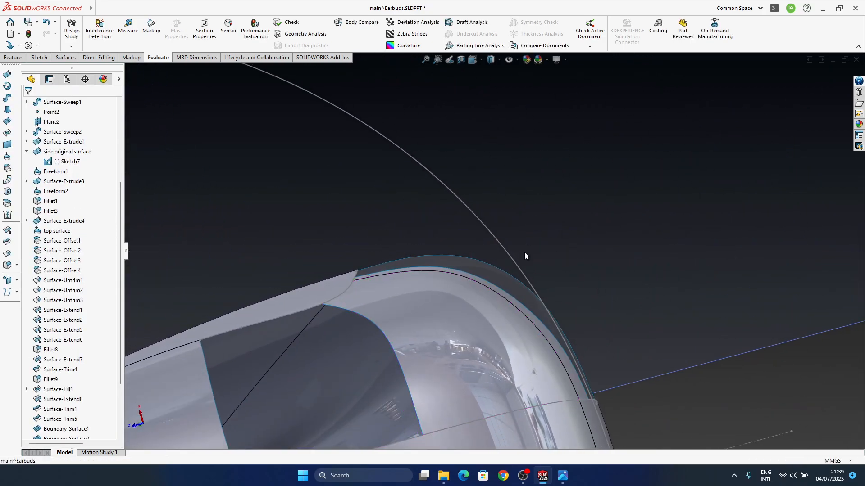
pyautogui.click(497, 312)
pyautogui.click(524, 270)
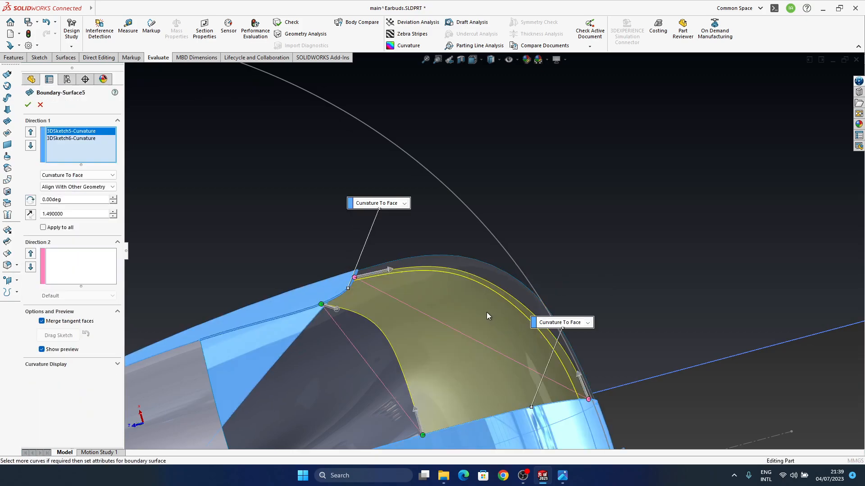
pyautogui.moveTo(392, 272); pyautogui.dragTo(385, 272)
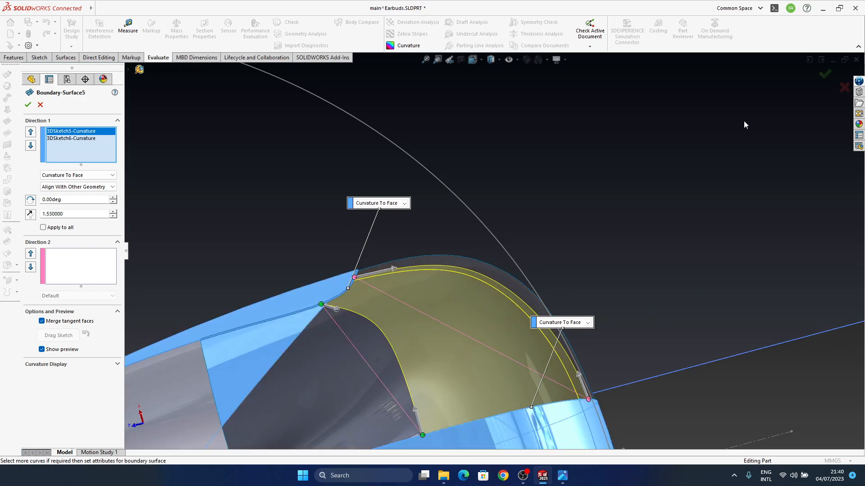
pyautogui.click(825, 75)
pyautogui.moveTo(501, 328); pyautogui.dragTo(470, 318, button='middle')
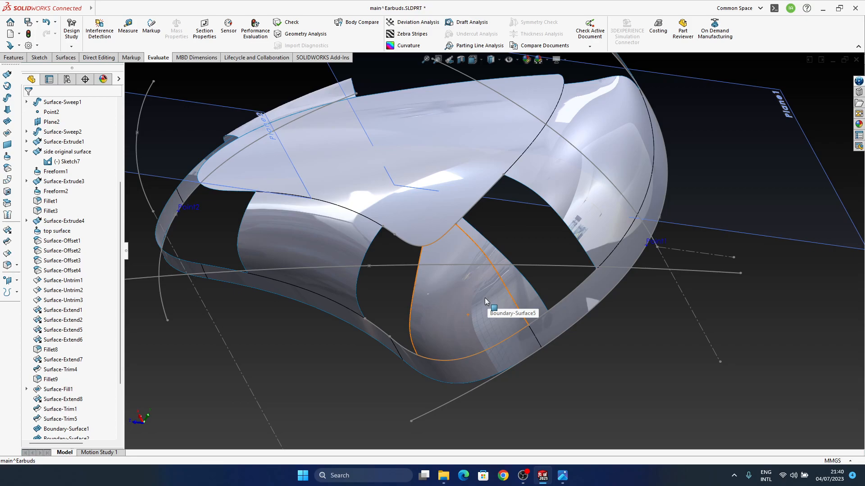
pyautogui.moveTo(471, 324)
pyautogui.mouseDown(button='middle')
pyautogui.moveTo(498, 329)
pyautogui.moveTo(479, 327)
pyautogui.mouseUp(button='middle')
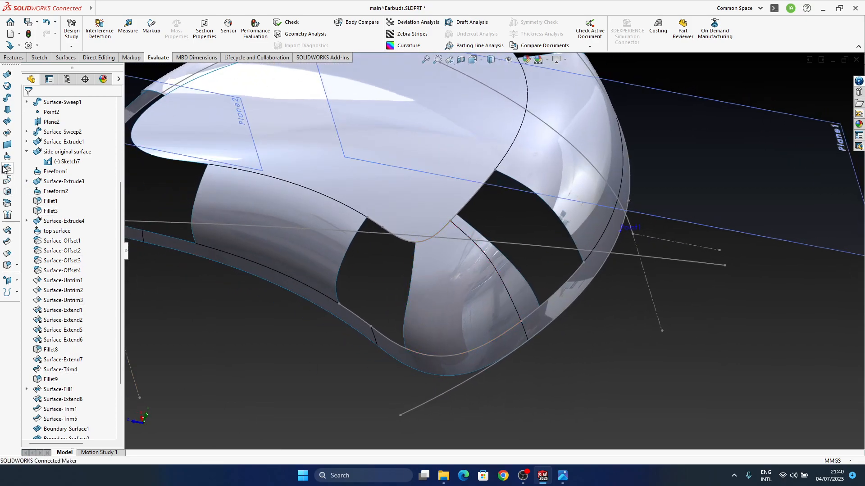
pyautogui.click(7, 133)
pyautogui.click(474, 198)
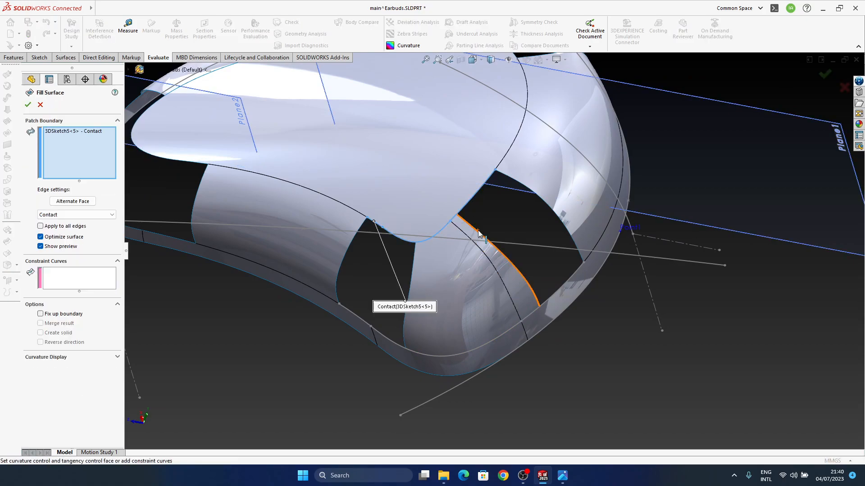
pyautogui.click(841, 87)
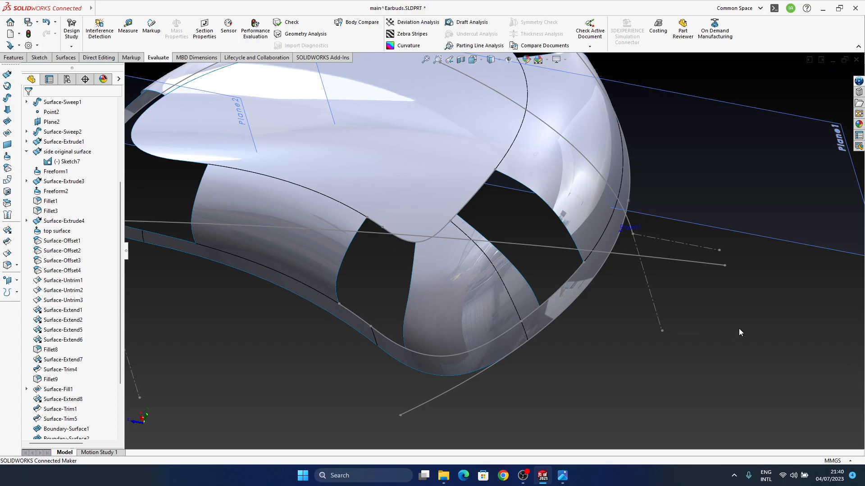
# Hide all sketches, planes and reference points in the graphics view so only the surfaces are displayed
pyautogui.click(509, 60)
pyautogui.moveTo(453, 241); pyautogui.dragTo(643, 341, button='middle')
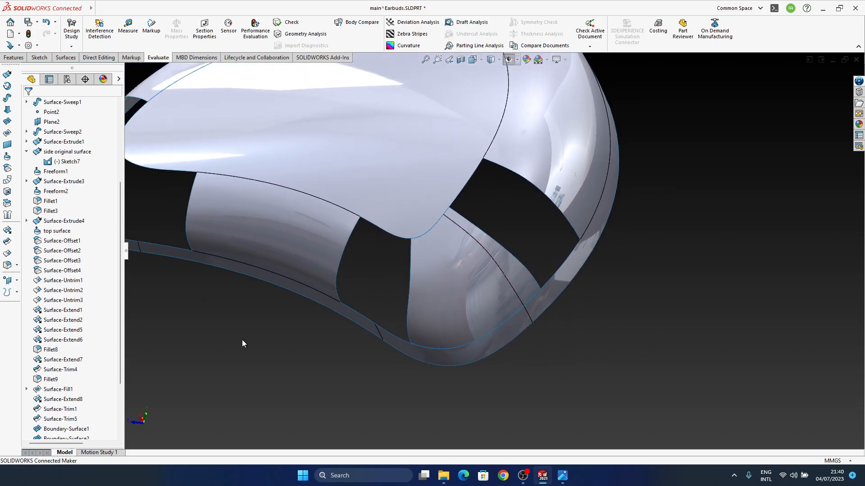
pyautogui.click(10, 134)
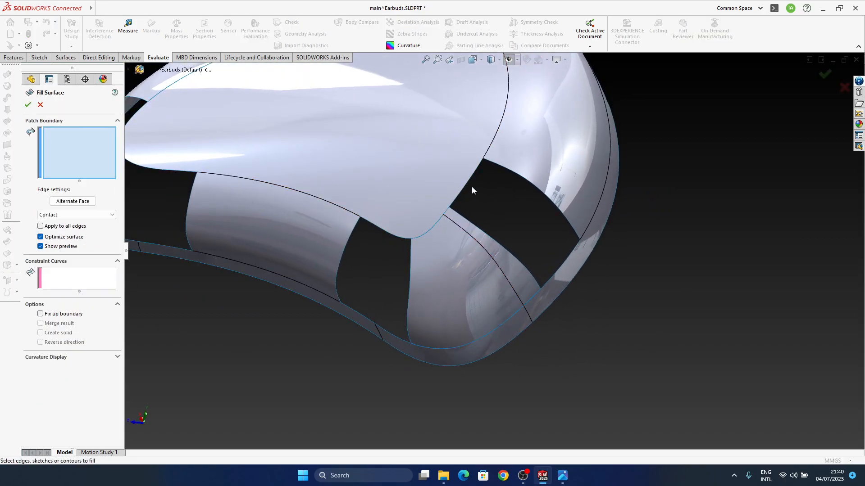
pyautogui.click(40, 105)
# Roll the model forward to include Surface-Knit3
pyautogui.scroll(-5, 85, 369)
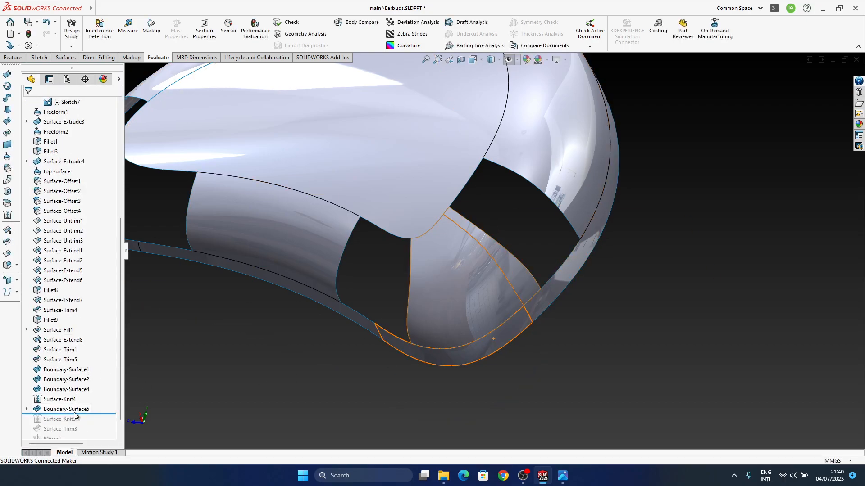
pyautogui.moveTo(96, 413); pyautogui.dragTo(95, 423)
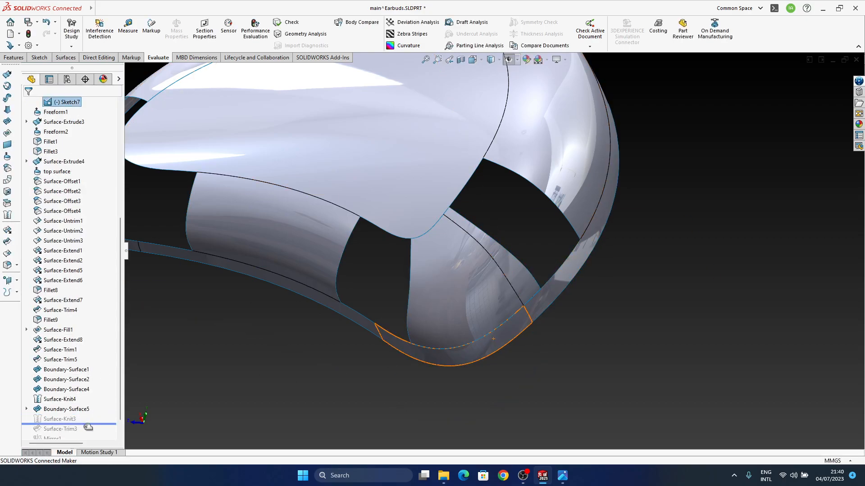
pyautogui.moveTo(518, 303); pyautogui.dragTo(516, 268, button='middle')
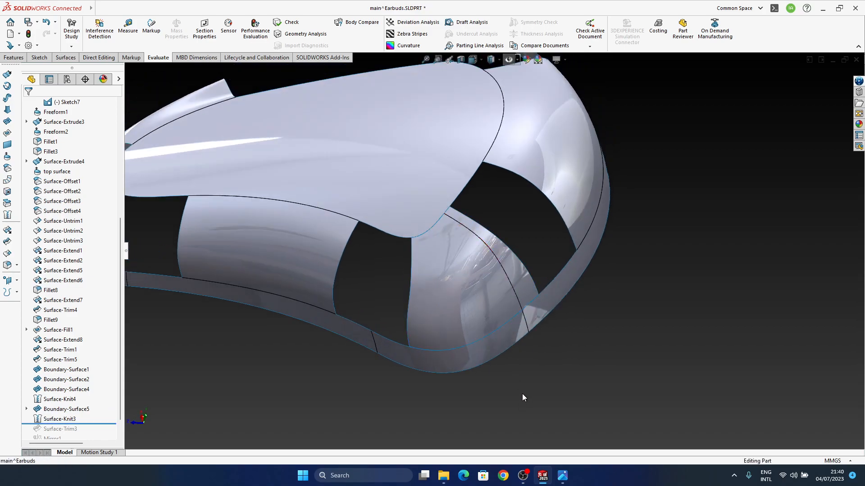
# Edit Surface-Knit3 and add the corner surface Boundary-Surface5 to its knitted surfaces
pyautogui.scroll(-1, 72, 342)
pyautogui.click(59, 399)
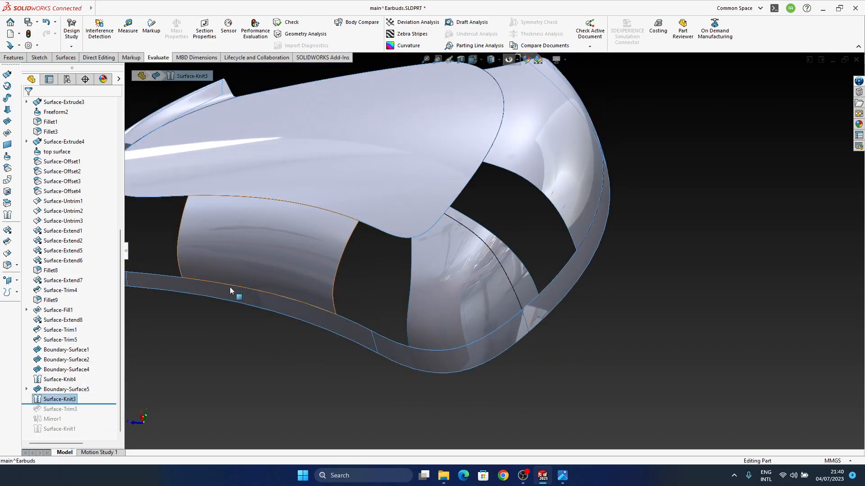
pyautogui.click(55, 391)
pyautogui.click(56, 397)
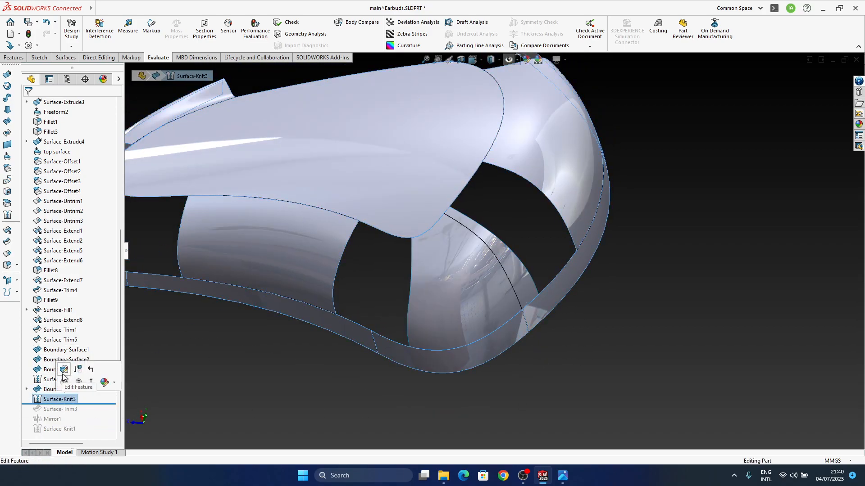
pyautogui.click(63, 373)
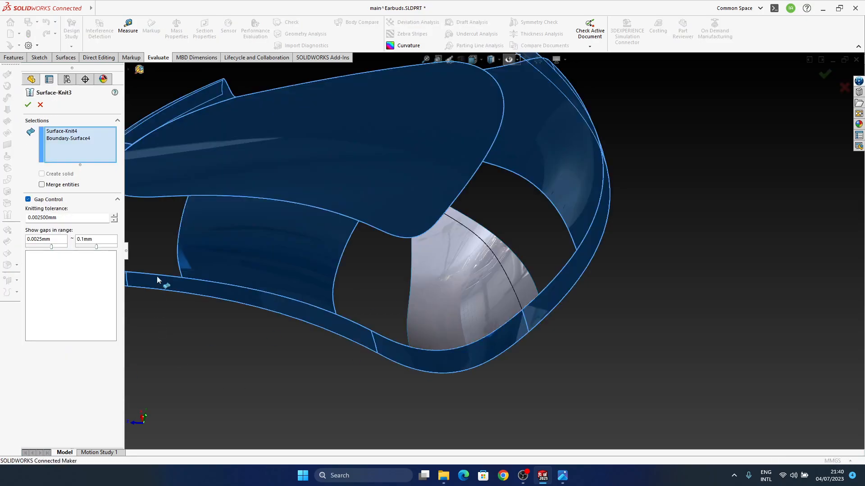
pyautogui.click(496, 288)
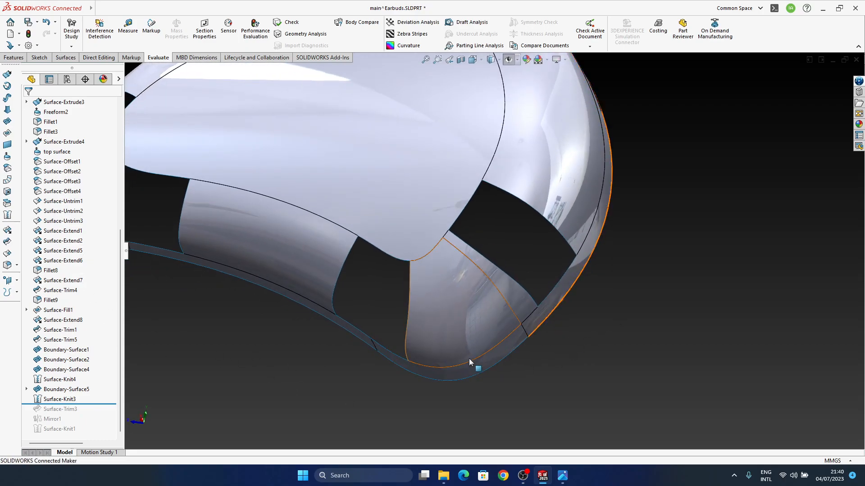
# Fill the four-edged gap between the corner patch and the large end surface, with Curvature edge settings applied to all edges
pyautogui.click(8, 144)
pyautogui.moveTo(511, 347); pyautogui.dragTo(466, 216, button='middle')
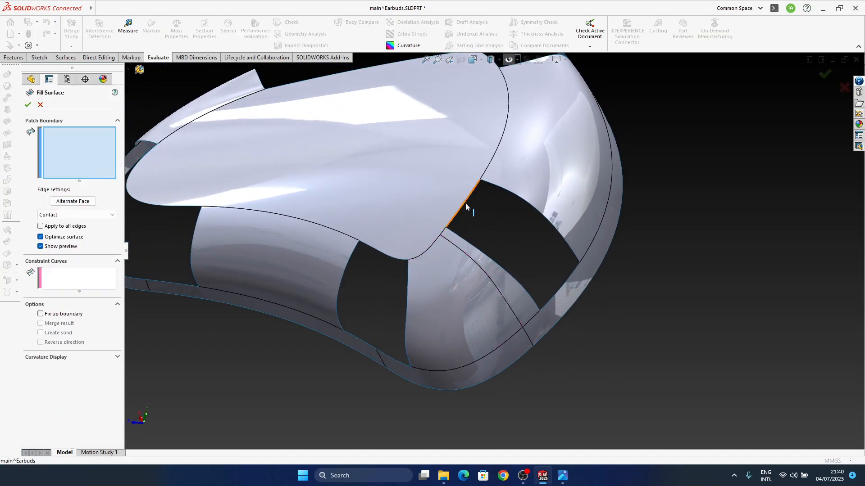
pyautogui.click(466, 208)
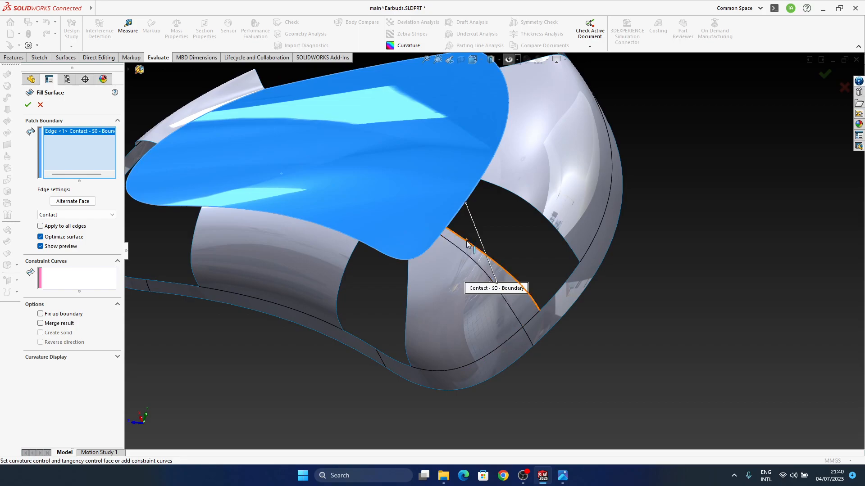
pyautogui.click(466, 241)
pyautogui.click(555, 294)
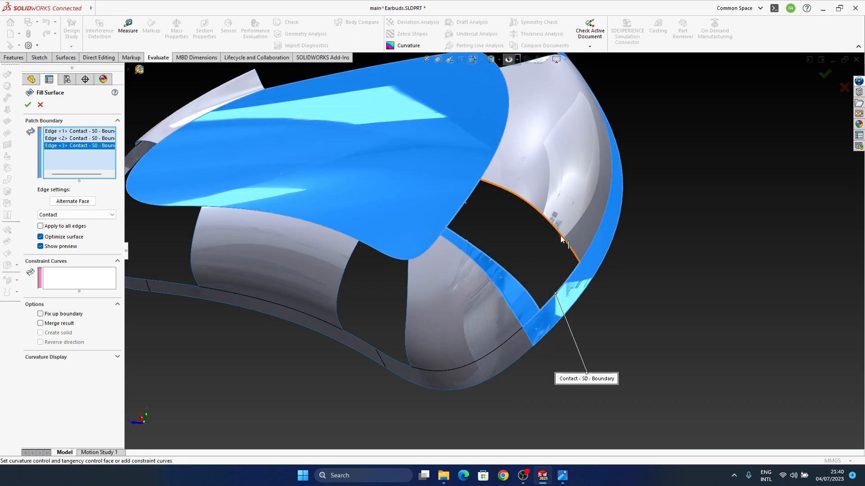
pyautogui.click(561, 239)
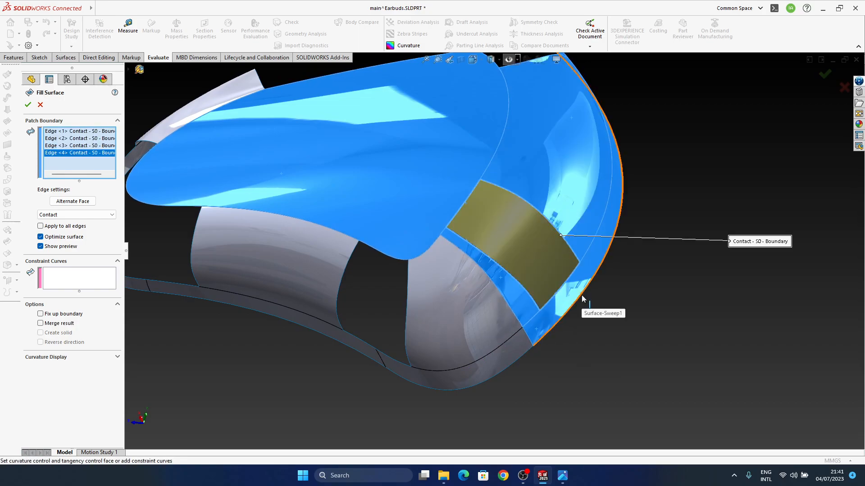
pyautogui.click(90, 214)
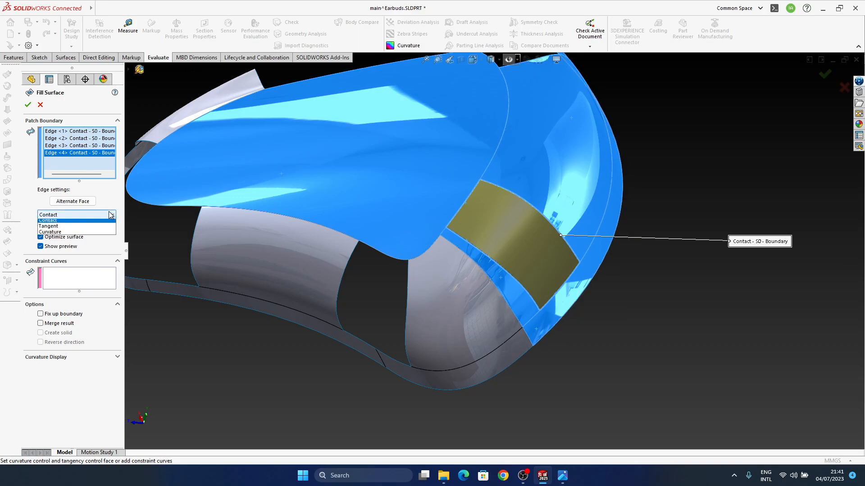
pyautogui.click(68, 233)
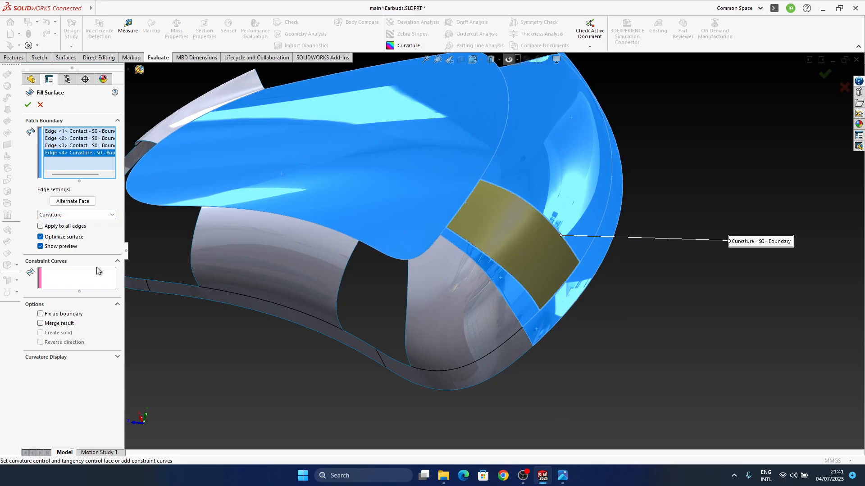
pyautogui.click(48, 228)
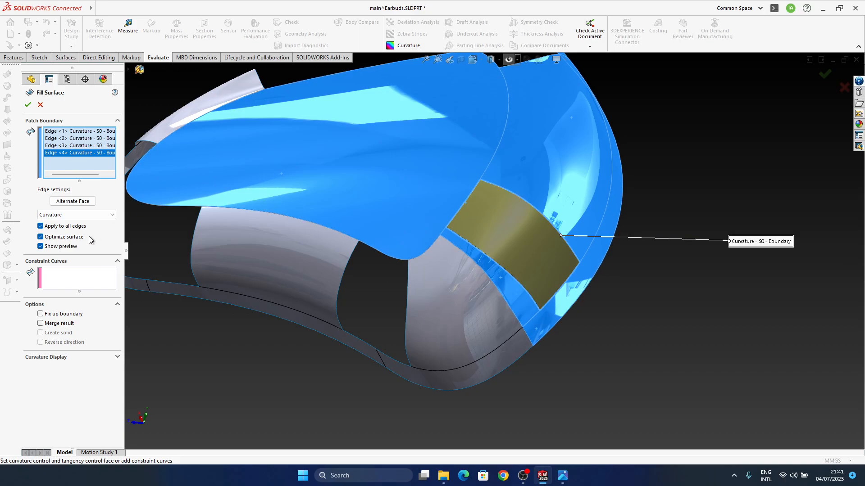
pyautogui.click(824, 74)
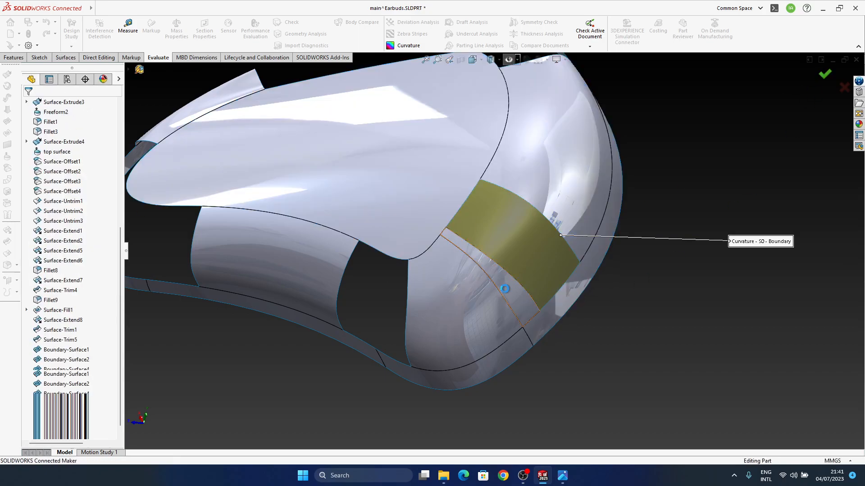
# Start a Fill Surface for the gap between the side patch and the corner patch, picking its six boundary edges
pyautogui.scroll(-5, 516, 327)
pyautogui.moveTo(536, 336); pyautogui.dragTo(505, 291, button='middle')
pyautogui.moveTo(444, 311); pyautogui.dragTo(436, 237, button='middle')
pyautogui.scroll(3, 458, 276)
pyautogui.scroll(-2, 360, 255)
pyautogui.moveTo(343, 314); pyautogui.dragTo(329, 297, button='middle')
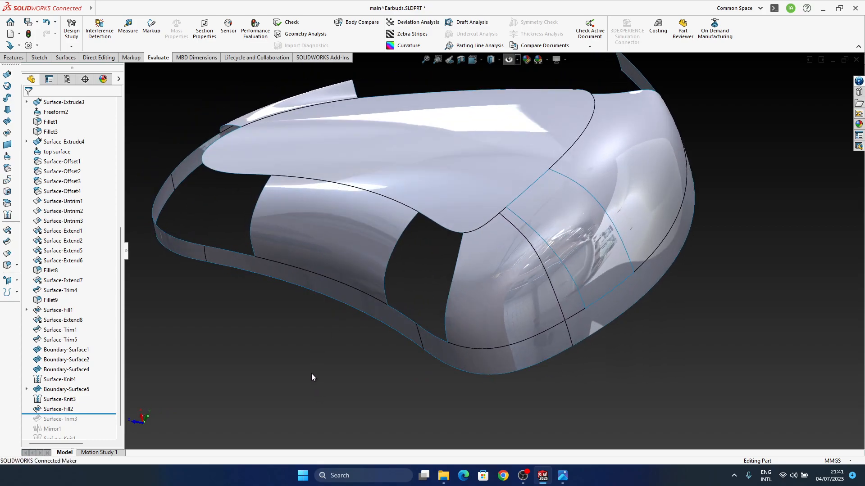
pyautogui.click(7, 134)
pyautogui.click(394, 254)
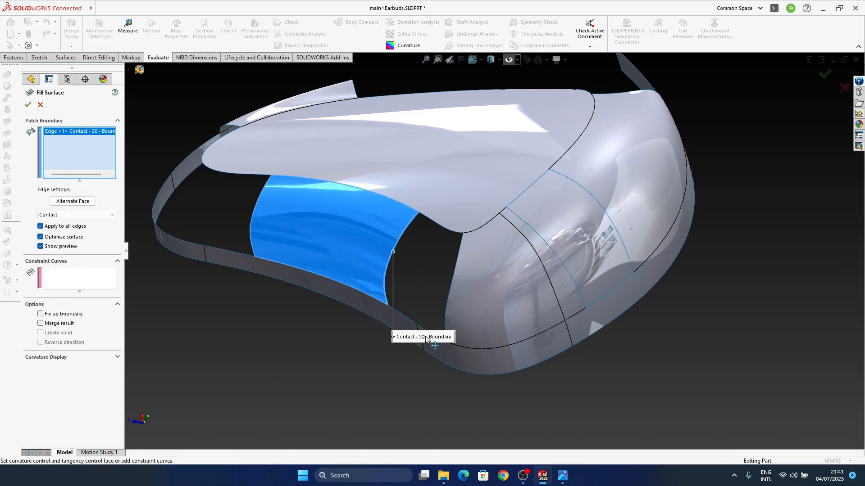
pyautogui.click(431, 221)
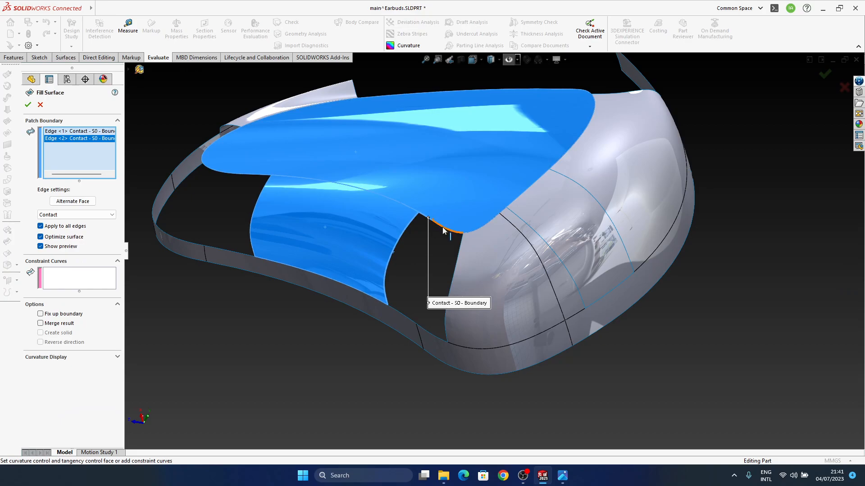
pyautogui.click(442, 228)
pyautogui.click(460, 253)
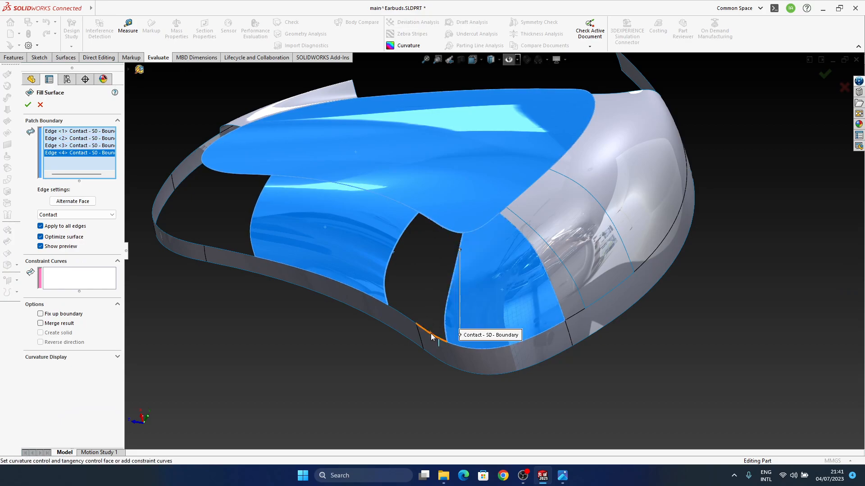
pyautogui.click(425, 335)
pyautogui.click(407, 319)
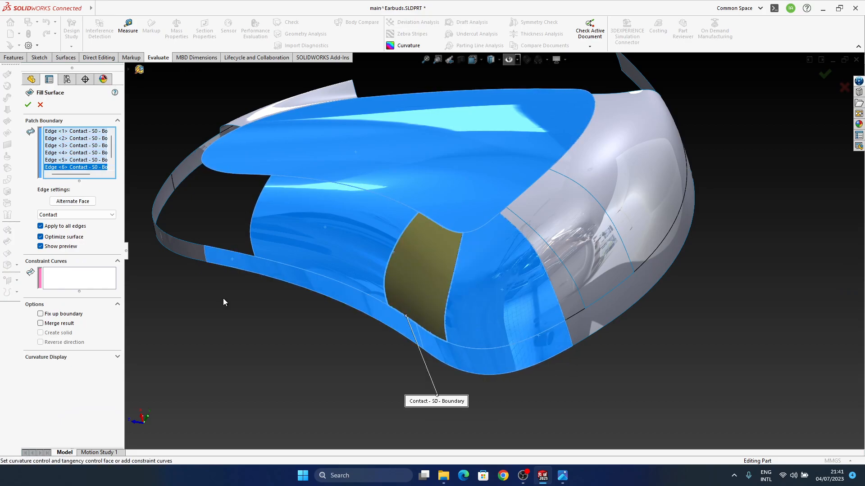
# Set all edges of the side gap's fill to Curvature and create the fill surface
pyautogui.click(76, 215)
pyautogui.click(67, 235)
pyautogui.moveTo(431, 273); pyautogui.dragTo(469, 256, button='middle')
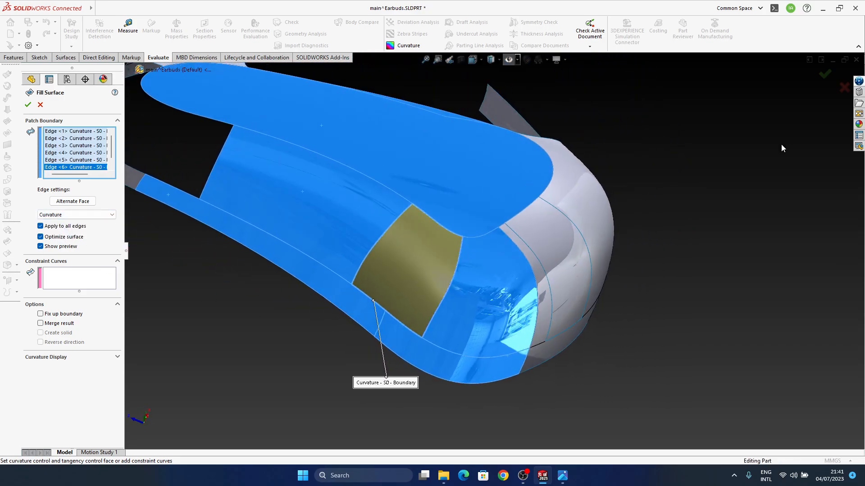
pyautogui.click(819, 74)
# Knit Surface-Knit3 together with the fill surfaces Surface-Fill3 and Surface-Fill2
pyautogui.moveTo(421, 234); pyautogui.dragTo(459, 344, button='middle')
pyautogui.scroll(-1, 105, 363)
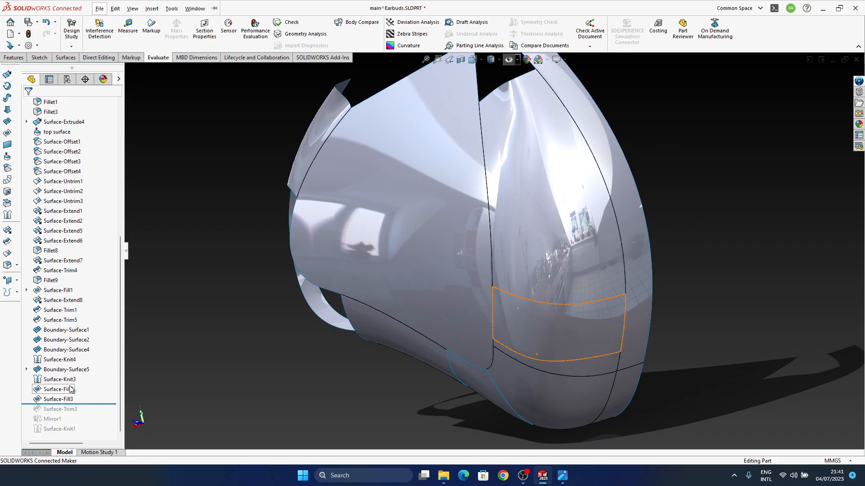
pyautogui.moveTo(67, 382)
pyautogui.mouseDown()
pyautogui.moveTo(60, 399)
pyautogui.moveTo(64, 378)
pyautogui.mouseUp()
pyautogui.click(207, 236)
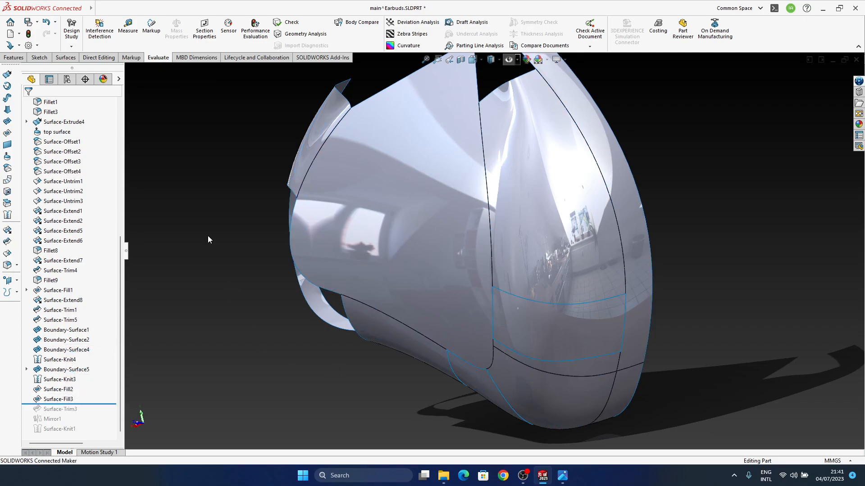
pyautogui.click(7, 231)
pyautogui.click(511, 377)
pyautogui.click(572, 335)
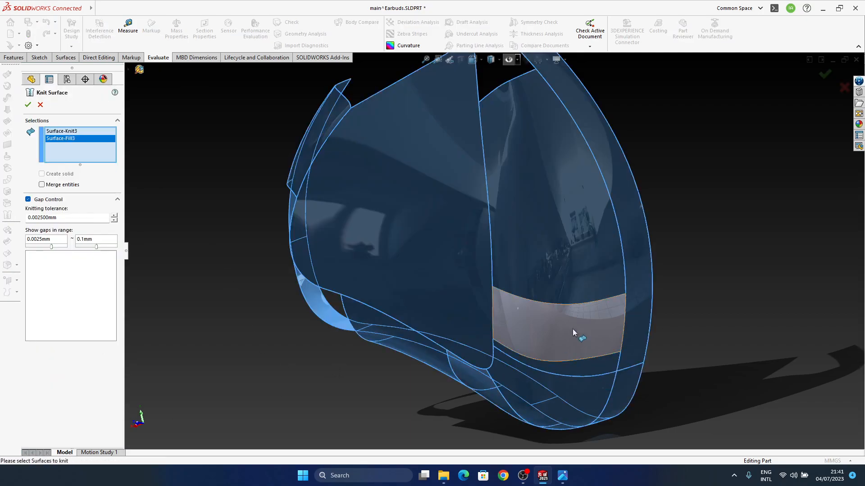
pyautogui.click(824, 74)
pyautogui.moveTo(420, 293); pyautogui.dragTo(489, 296, button='middle')
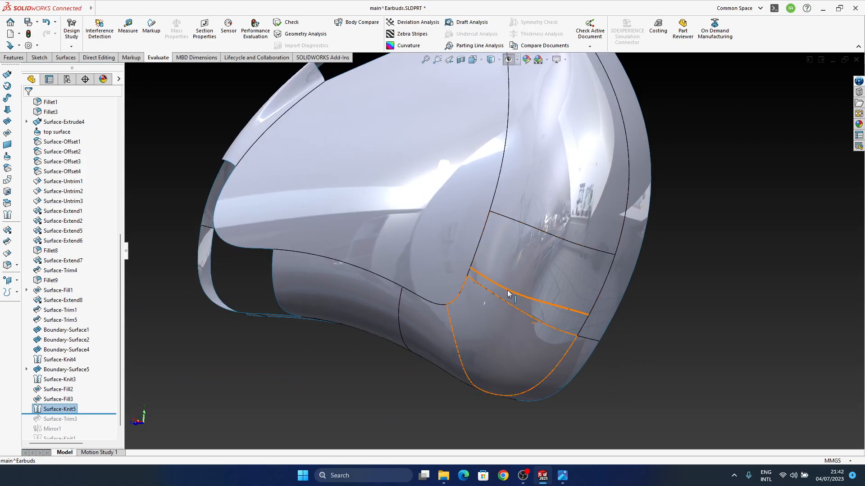
pyautogui.moveTo(566, 312); pyautogui.dragTo(540, 270, button='middle')
pyautogui.click(535, 254)
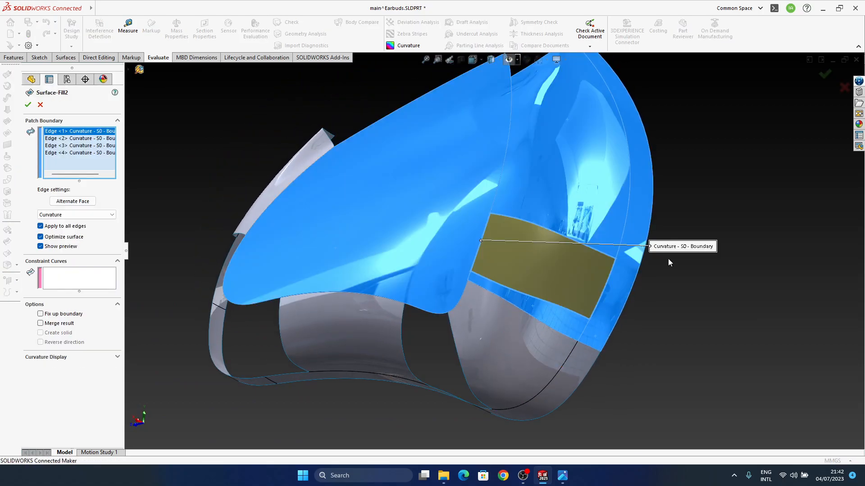
pyautogui.press('Escape')
# Edit Boundary-Surface5 and set the tangent length of its 3DSketch5 end to 1.49
pyautogui.click(538, 345)
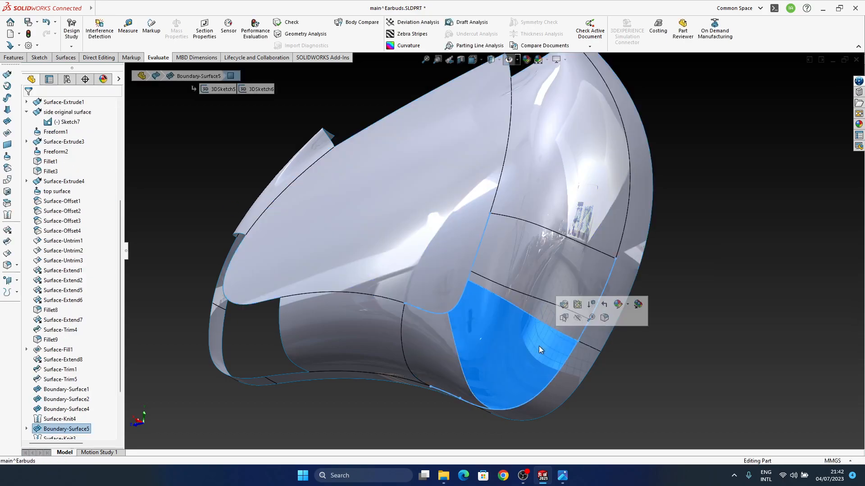
pyautogui.click(563, 303)
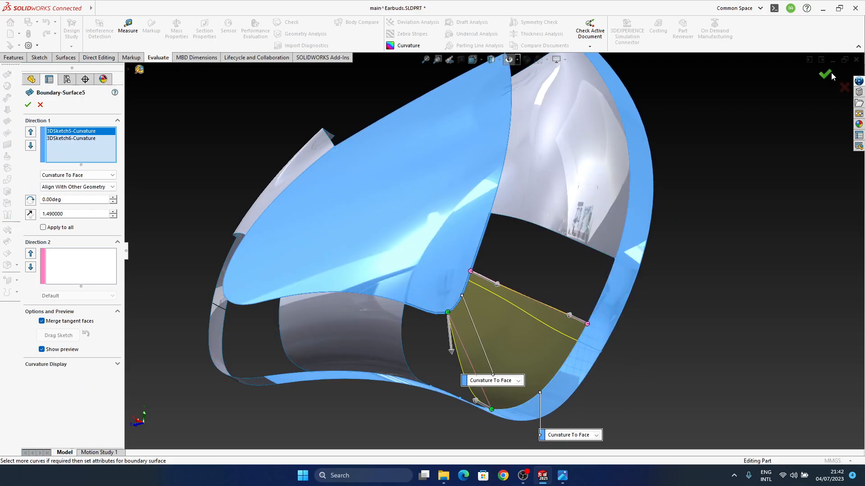
pyautogui.scroll(-5, 527, 380)
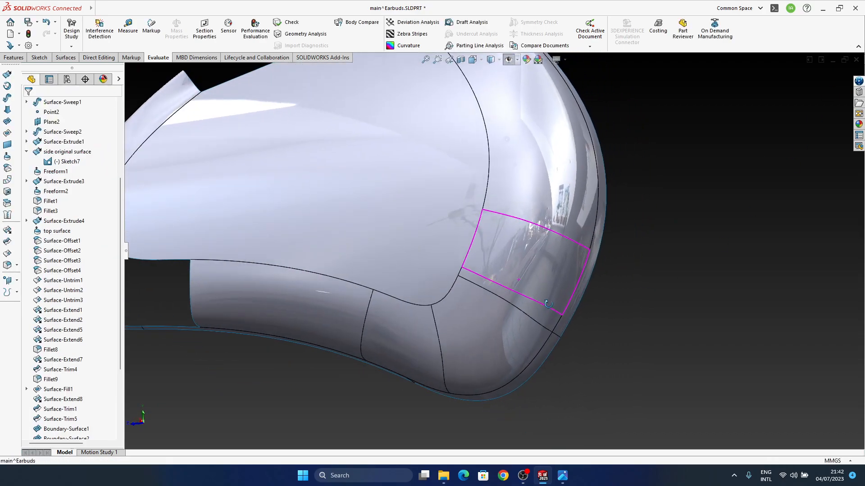
# Roll the model forward to the end, including Surface-Trim3, Mirror1 and Surface-Knit1
pyautogui.moveTo(647, 318); pyautogui.dragTo(502, 383, button='middle')
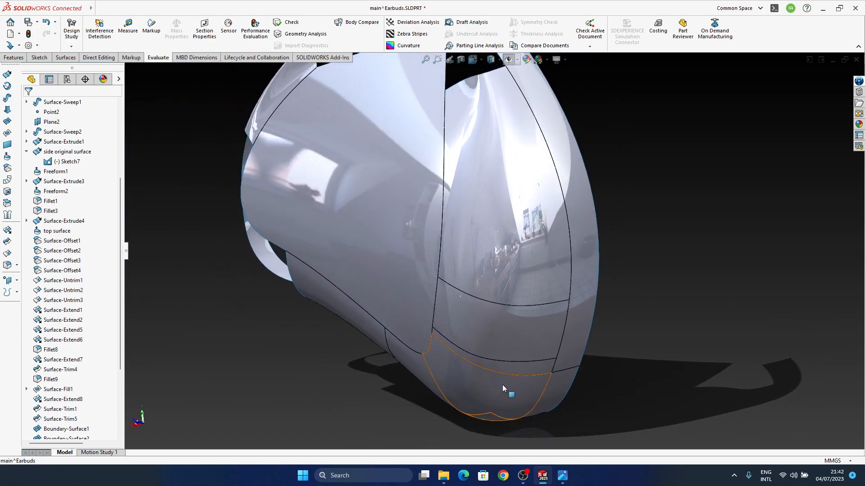
pyautogui.scroll(-4, 85, 438)
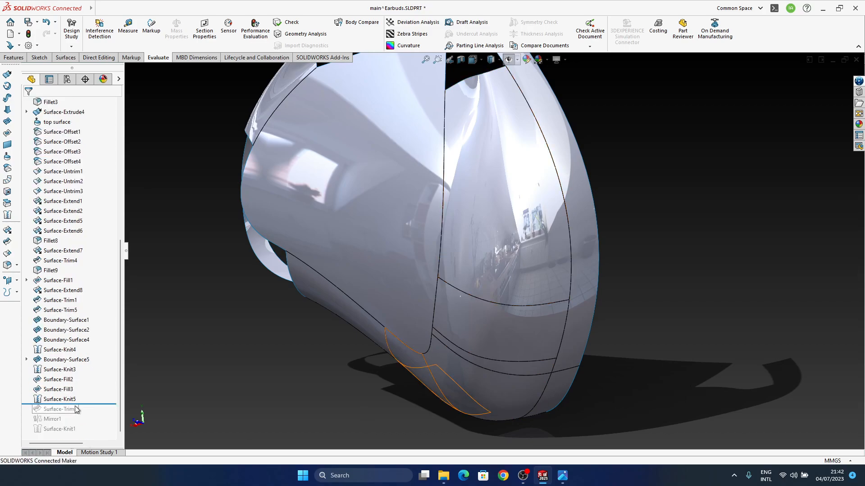
pyautogui.moveTo(91, 404); pyautogui.dragTo(85, 431)
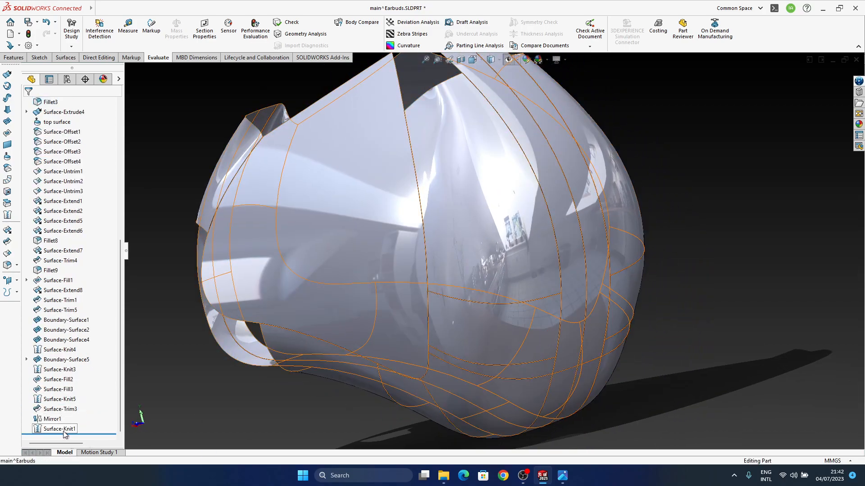
pyautogui.click(59, 410)
pyautogui.moveTo(385, 249); pyautogui.dragTo(392, 315, button='middle')
# Edit Surface-Trim3 and clear its selection of pieces to remove
pyautogui.click(57, 389)
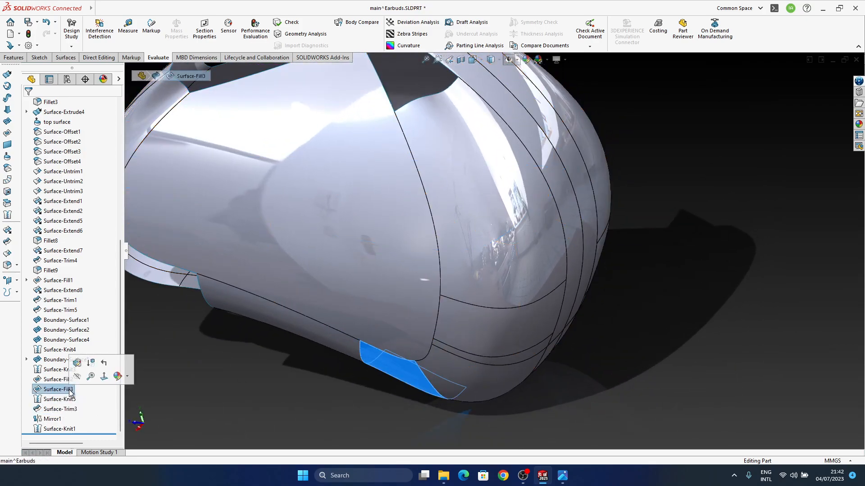
pyautogui.click(58, 409)
pyautogui.click(77, 382)
pyautogui.moveTo(441, 290)
pyautogui.mouseDown(button='middle')
pyautogui.moveTo(469, 241)
pyautogui.moveTo(447, 279)
pyautogui.mouseUp(button='middle')
pyautogui.rightClick(69, 227)
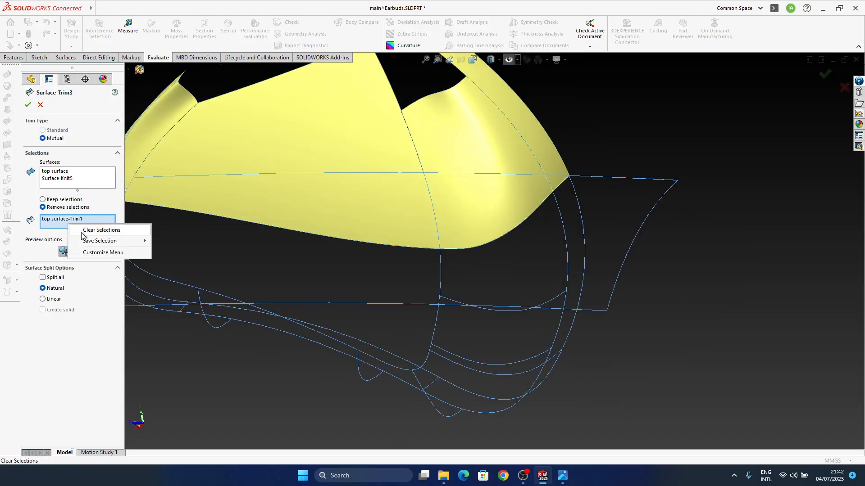
pyautogui.click(90, 237)
pyautogui.moveTo(180, 228); pyautogui.dragTo(146, 225, button='middle')
# Remove the outer piece top surface-Trim1 and the upper piece Surface-Knit5-Trim0 in the mutual trim of Surface-Trim3
pyautogui.click(70, 180)
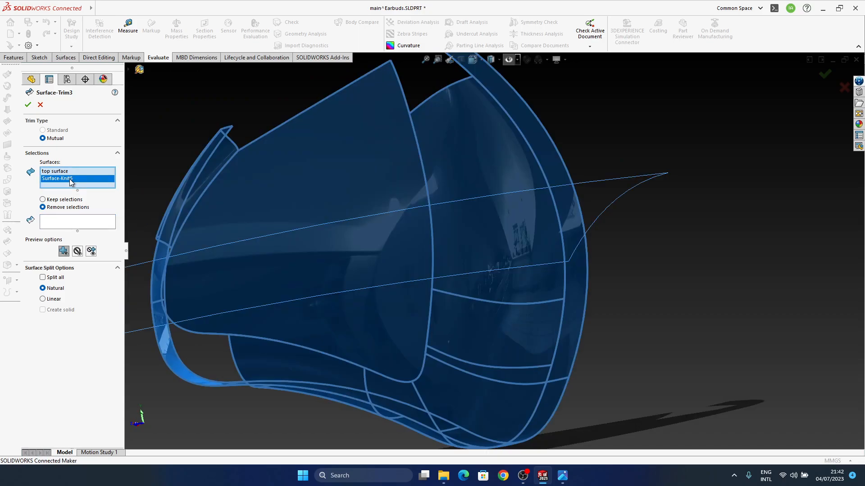
pyautogui.click(65, 172)
pyautogui.click(70, 179)
pyautogui.click(73, 221)
pyautogui.scroll(-5, 439, 324)
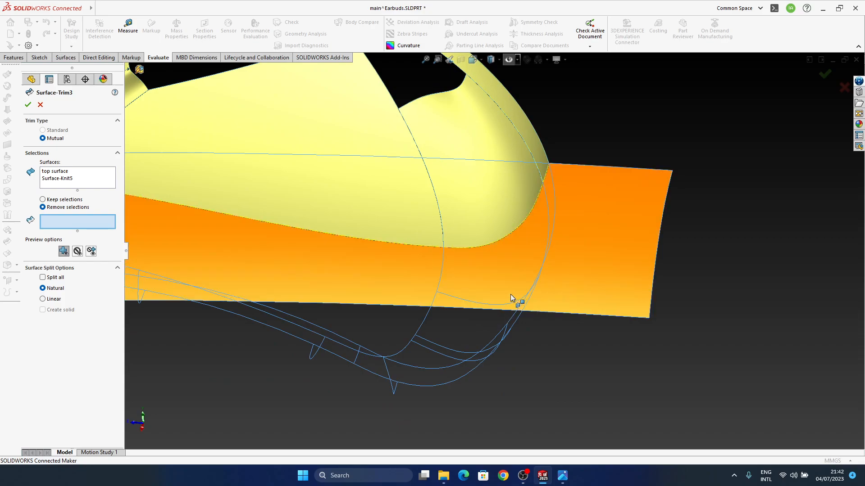
pyautogui.click(497, 235)
pyautogui.click(505, 225)
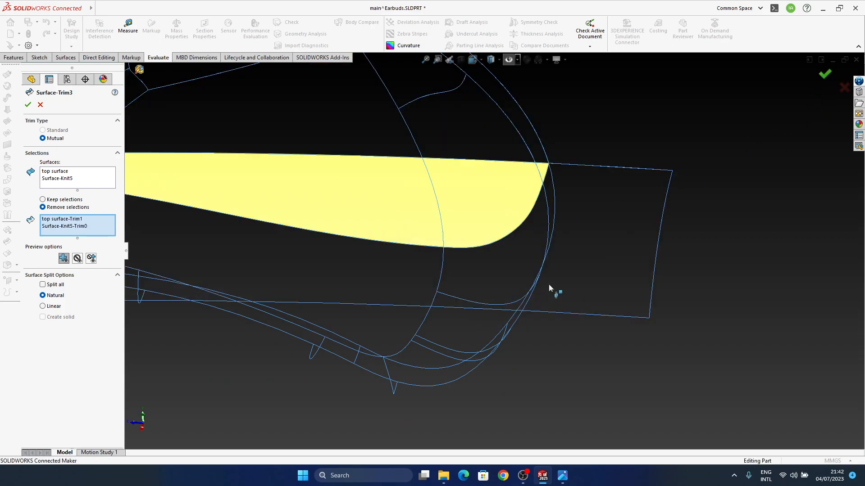
pyautogui.press('Return')
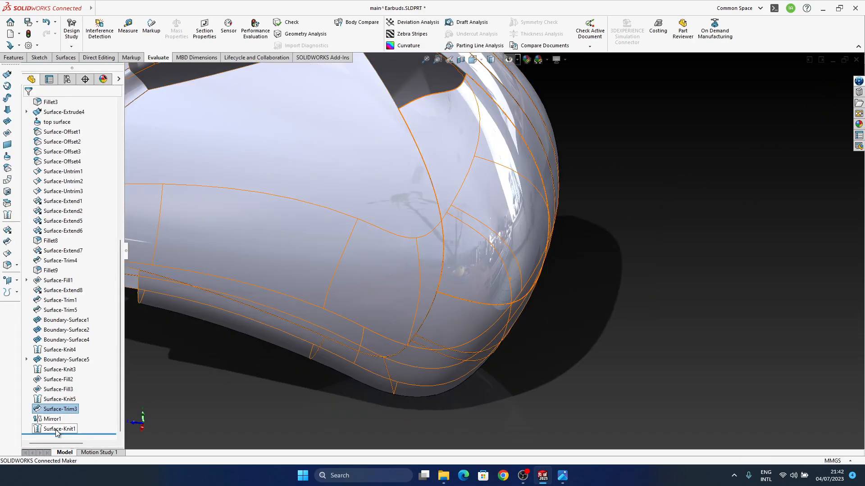
# Roll the model back to just before Mirror1 and delete the Surface-Trim3 feature
pyautogui.moveTo(65, 436); pyautogui.dragTo(63, 414)
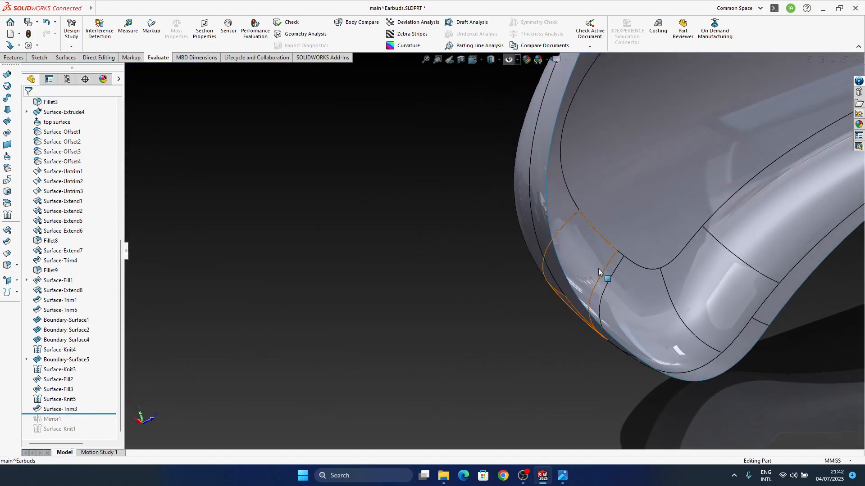
pyautogui.keyDown('ctrl'); pyautogui.moveTo(603, 274); pyautogui.dragTo(450, 288, button='middle'); pyautogui.keyUp('ctrl')
pyautogui.click(53, 411)
pyautogui.click(55, 381)
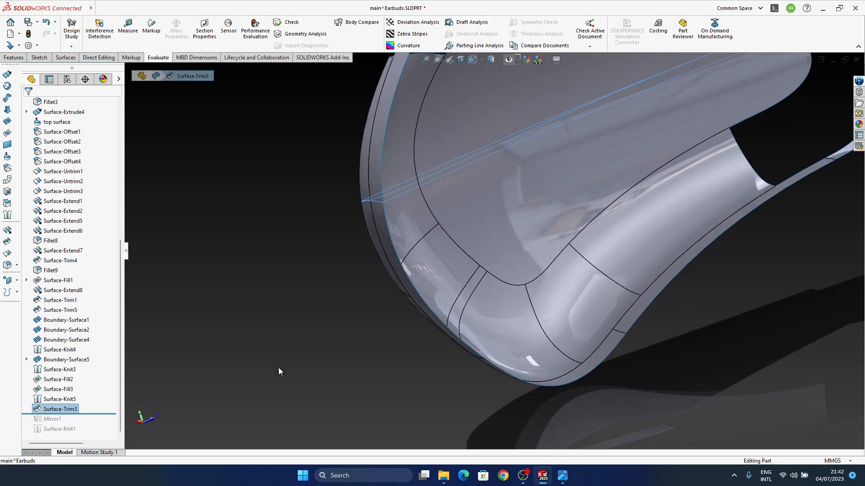
pyautogui.click(64, 409)
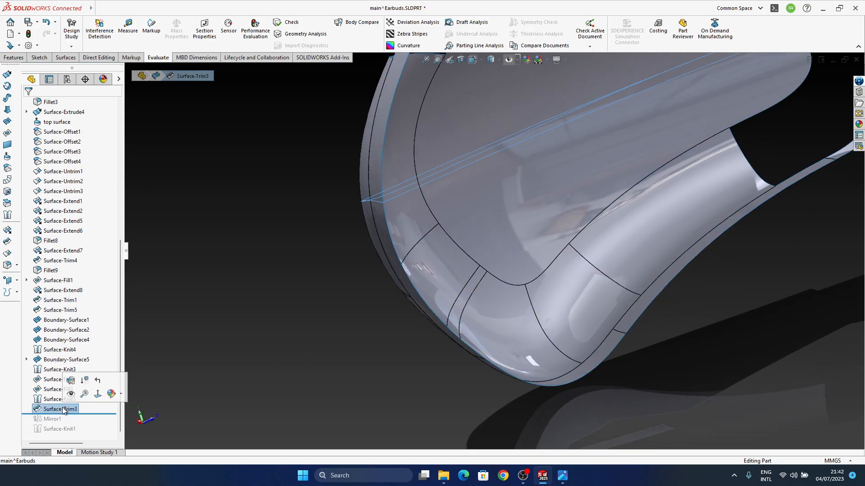
pyautogui.press('Delete')
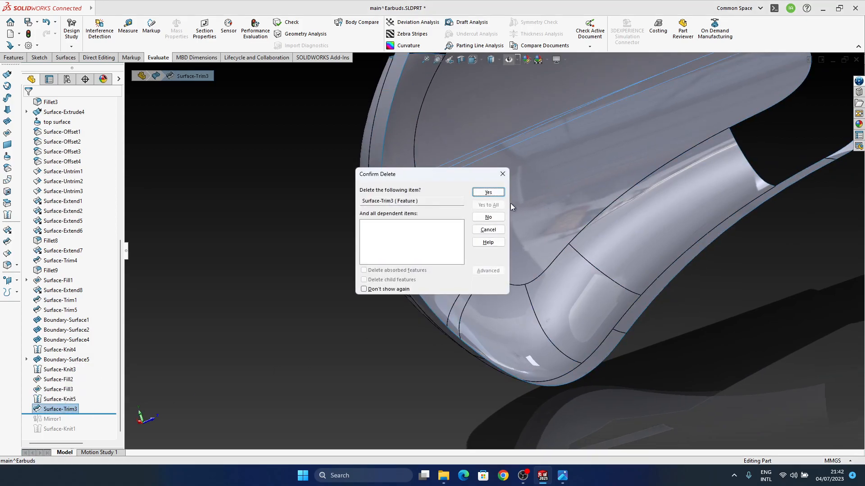
pyautogui.click(488, 193)
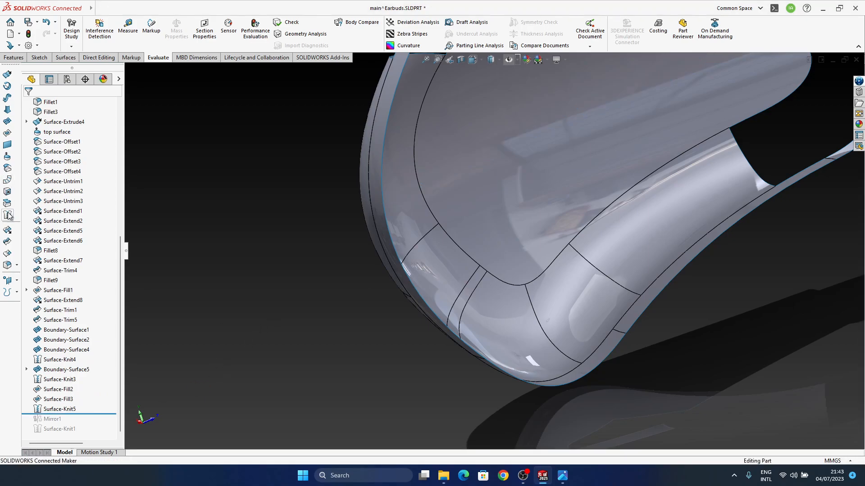
# Mutually trim top surface and Surface-Knit5, removing the pieces Surface-Knit5-Trim0 and top surface-Trim1
pyautogui.click(7, 242)
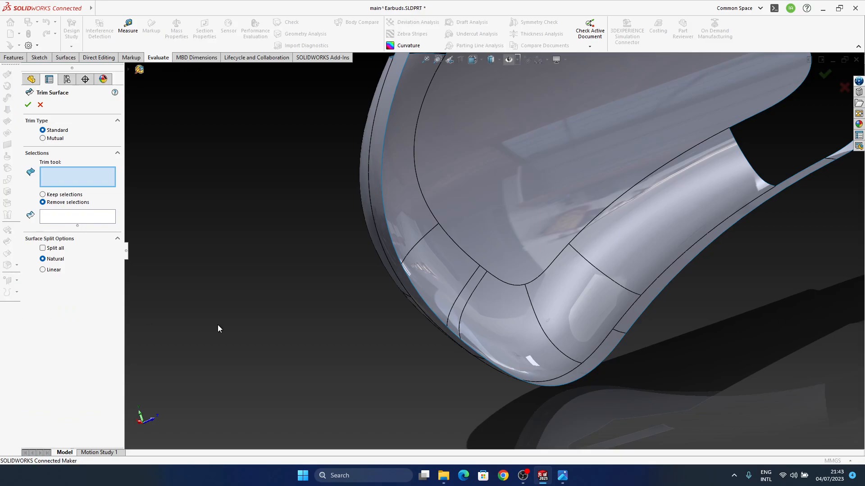
pyautogui.click(48, 139)
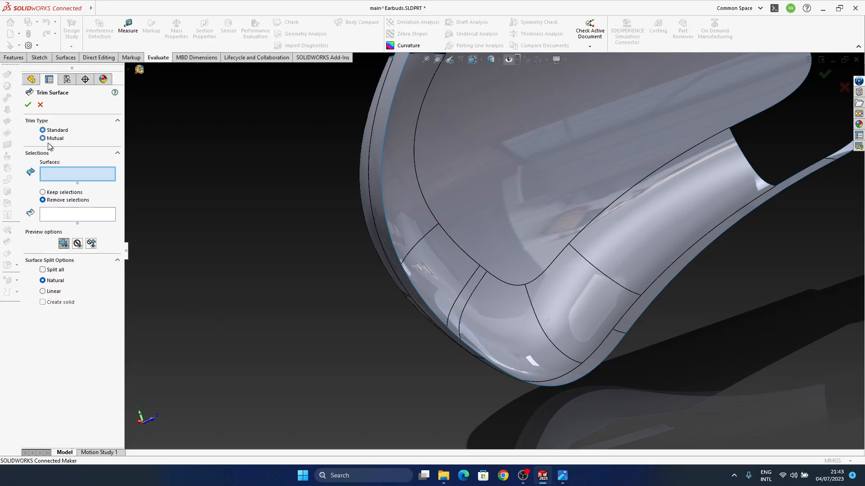
pyautogui.click(129, 69)
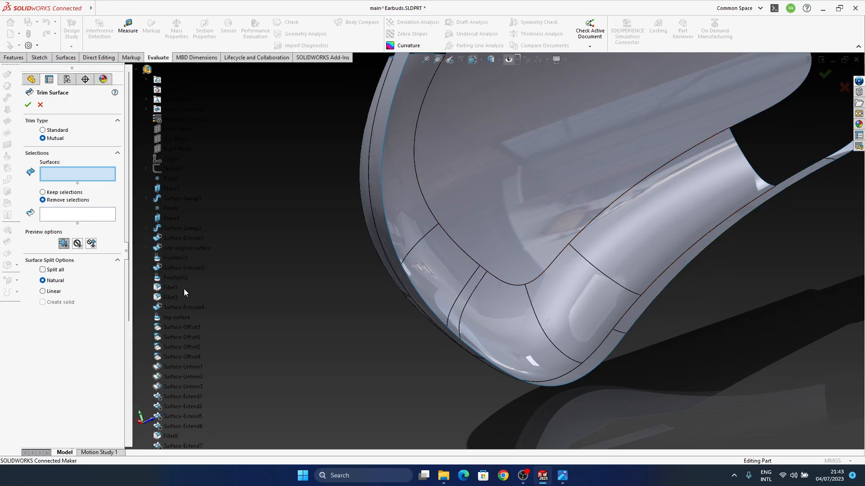
pyautogui.click(188, 317)
pyautogui.click(439, 255)
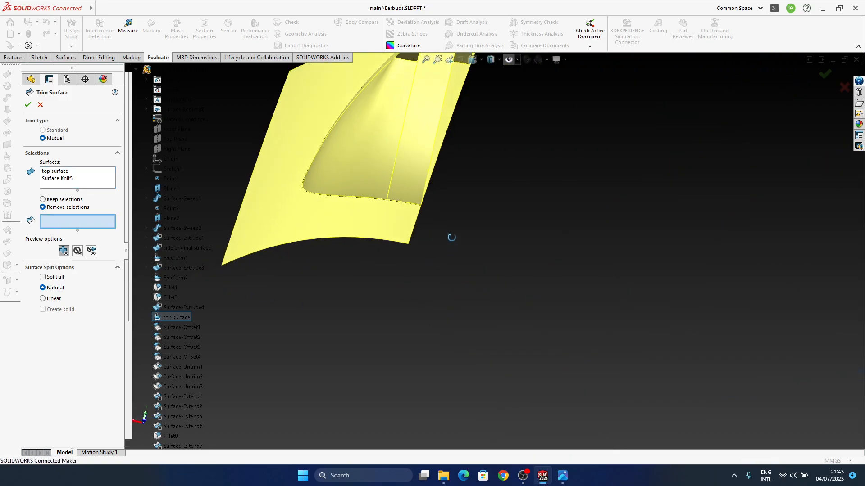
pyautogui.moveTo(452, 237); pyautogui.dragTo(447, 213, button='middle')
pyautogui.click(404, 188)
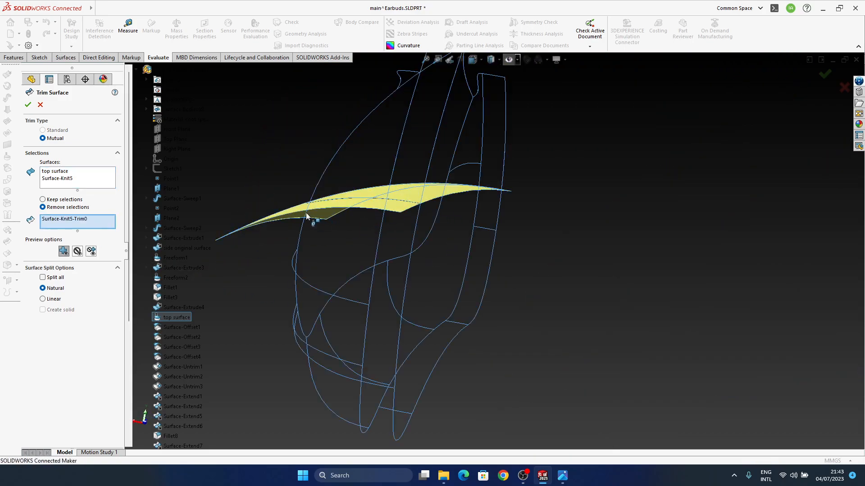
pyautogui.moveTo(309, 214); pyautogui.dragTo(314, 250, button='middle')
pyautogui.click(265, 234)
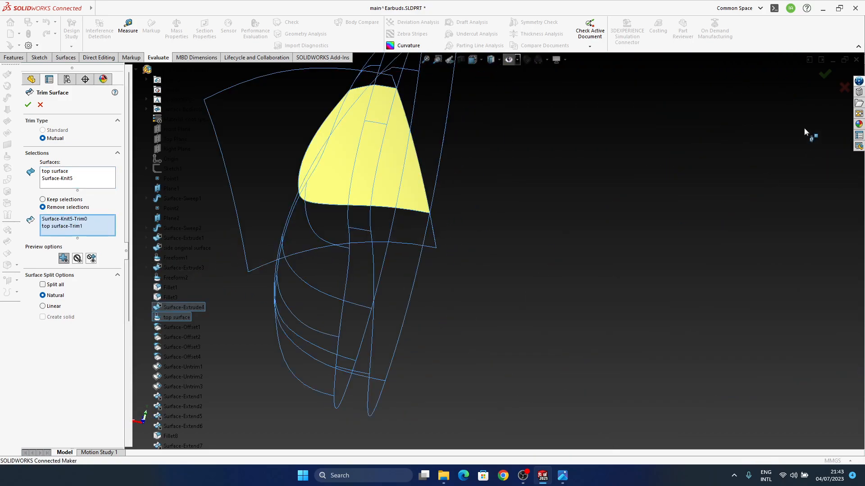
pyautogui.click(823, 76)
# Hide the body of Surface-Knit5
pyautogui.moveTo(379, 311); pyautogui.dragTo(400, 332, button='middle')
pyautogui.scroll(3, 399, 332)
pyautogui.click(63, 415)
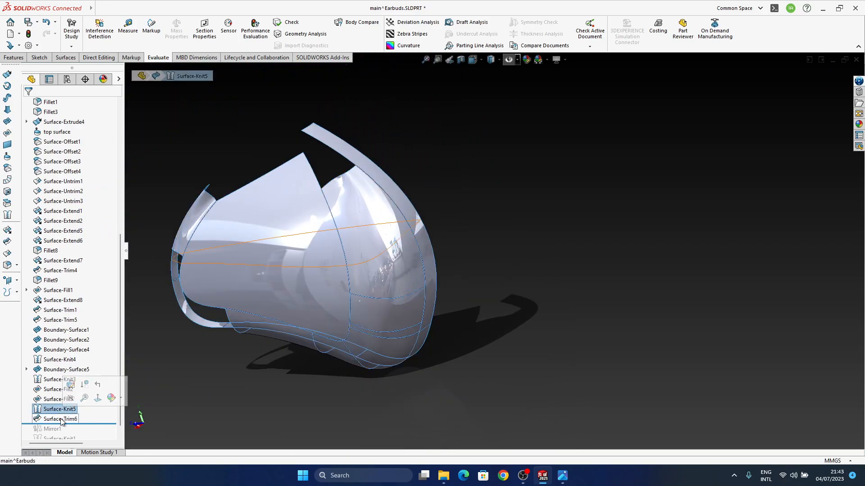
pyautogui.moveTo(399, 312)
pyautogui.mouseDown(button='middle')
pyautogui.moveTo(398, 294)
pyautogui.moveTo(408, 311)
pyautogui.mouseUp(button='middle')
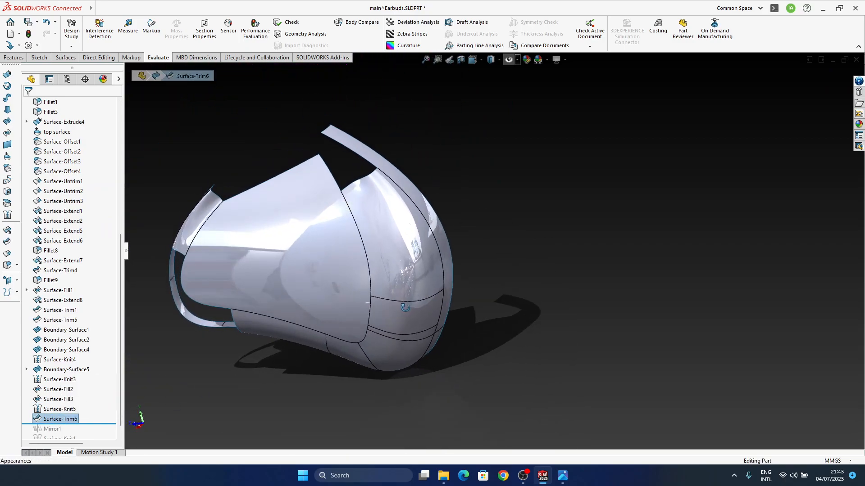
pyautogui.click(58, 409)
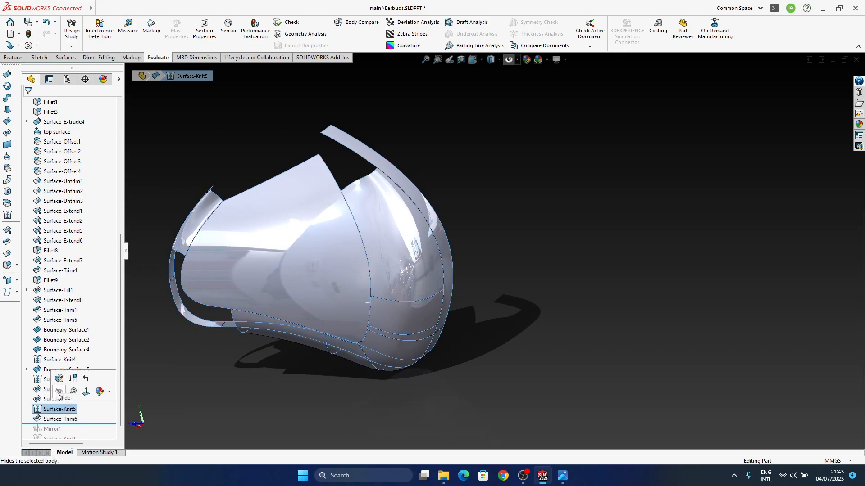
pyautogui.click(58, 393)
pyautogui.click(436, 321)
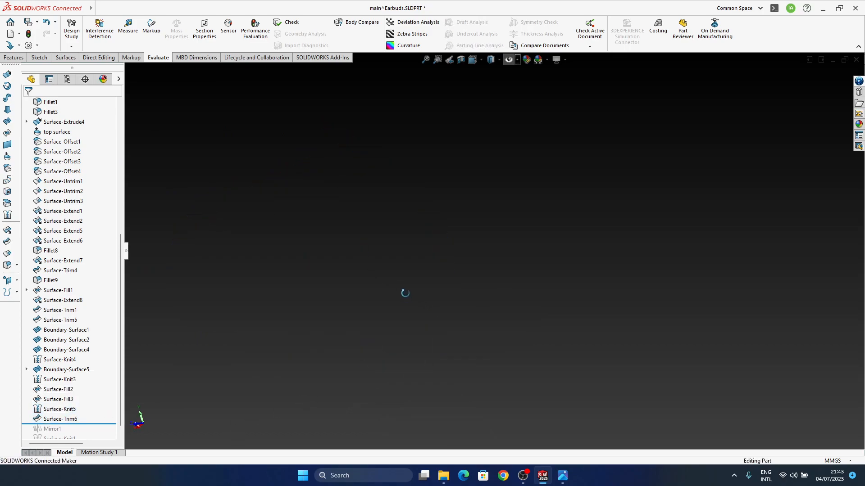
pyautogui.click(500, 60)
pyautogui.click(561, 61)
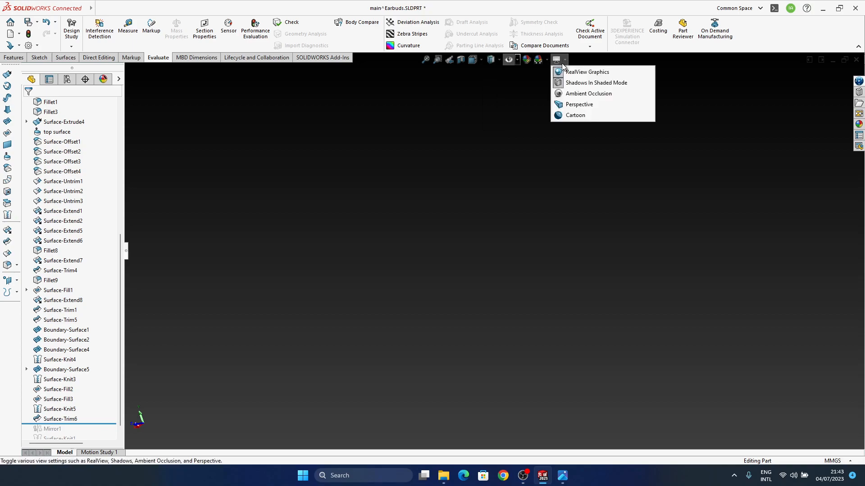
pyautogui.click(557, 62)
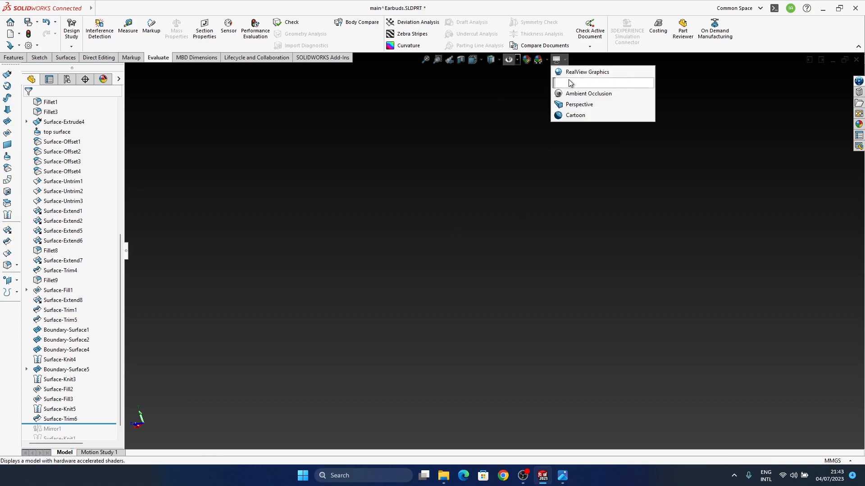
pyautogui.click(565, 73)
pyautogui.click(510, 60)
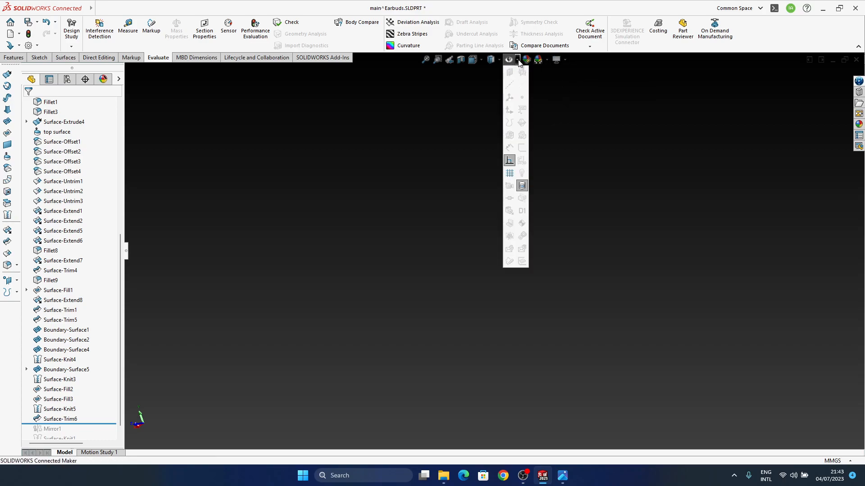
pyautogui.click(498, 61)
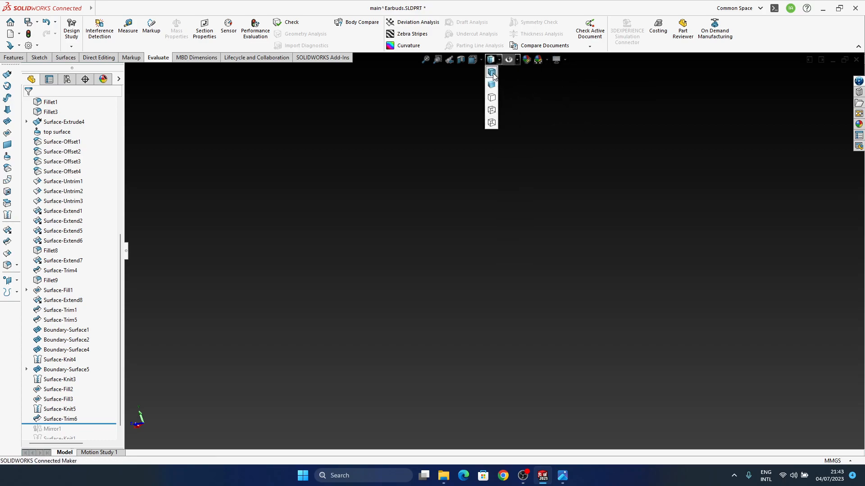
pyautogui.click(492, 73)
# Show the body of Surface-Trim6 and inspect the trimmed surface from several angles
pyautogui.click(54, 420)
pyautogui.moveTo(366, 335); pyautogui.dragTo(386, 356, button='middle')
pyautogui.click(61, 420)
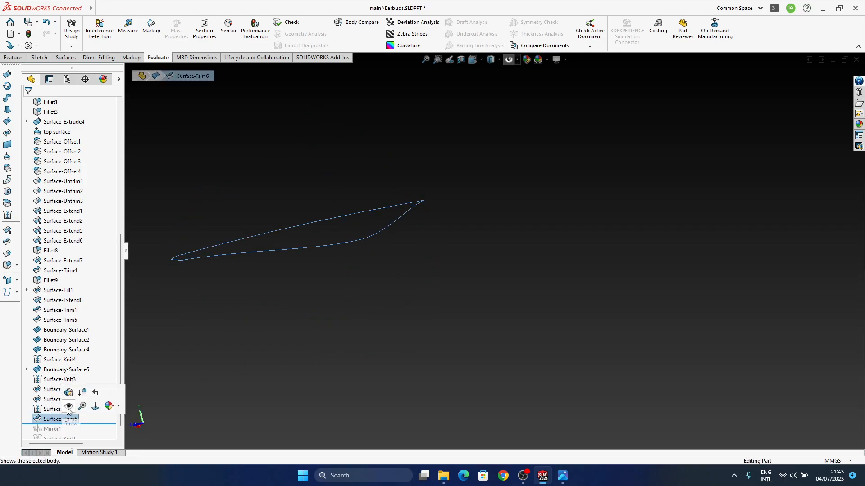
pyautogui.click(68, 408)
pyautogui.moveTo(423, 288)
pyautogui.mouseDown(button='middle')
pyautogui.moveTo(450, 301)
pyautogui.moveTo(454, 326)
pyautogui.mouseUp(button='middle')
pyautogui.moveTo(326, 312); pyautogui.dragTo(414, 311, button='middle')
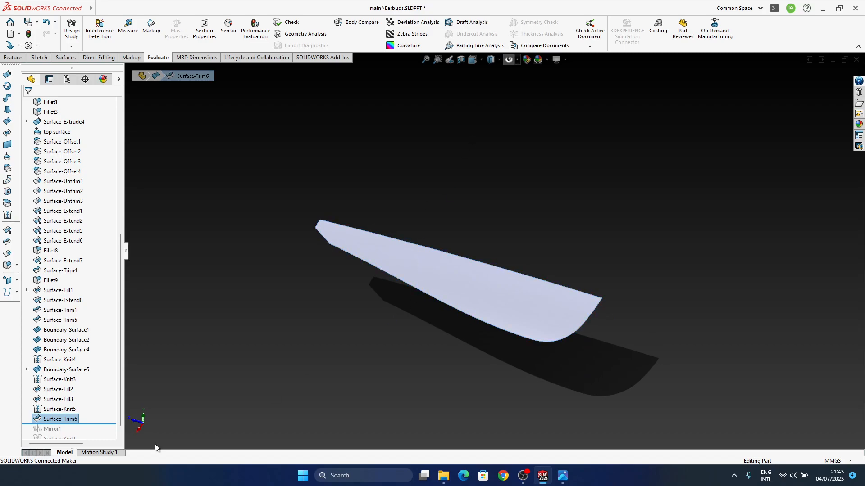
# Roll the model forward past Surface-Knit1 and inspect the half produced by Mirror1
pyautogui.moveTo(93, 427); pyautogui.dragTo(91, 429)
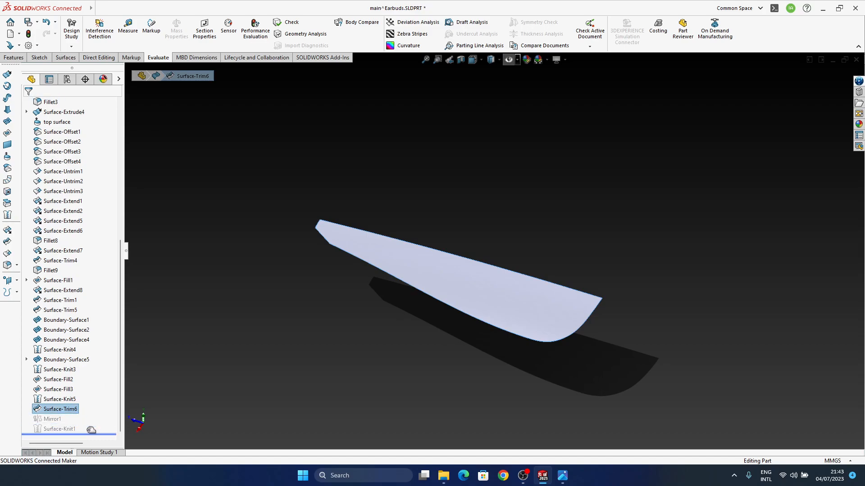
pyautogui.moveTo(459, 308); pyautogui.dragTo(451, 412, button='middle')
pyautogui.click(55, 420)
pyautogui.moveTo(573, 252); pyautogui.dragTo(554, 324, button='middle')
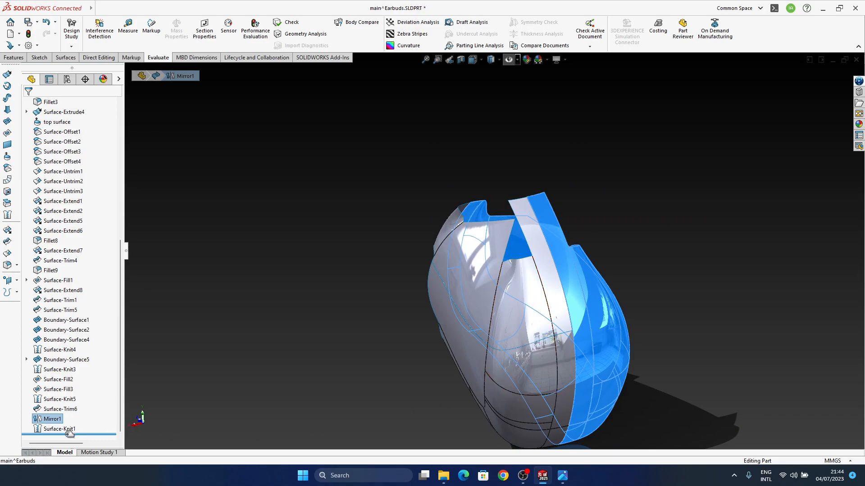
# Roll the model back to just before Mirror1 and delete the Surface-Trim6 feature
pyautogui.moveTo(67, 435); pyautogui.dragTo(68, 412)
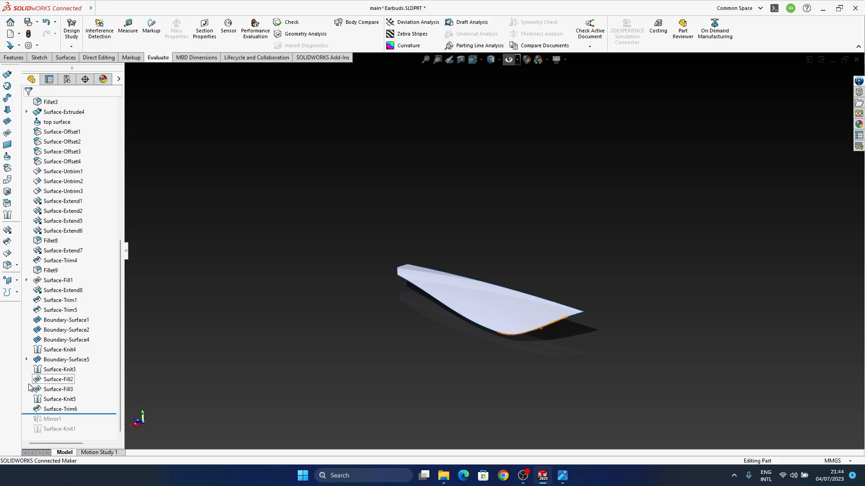
pyautogui.click(55, 411)
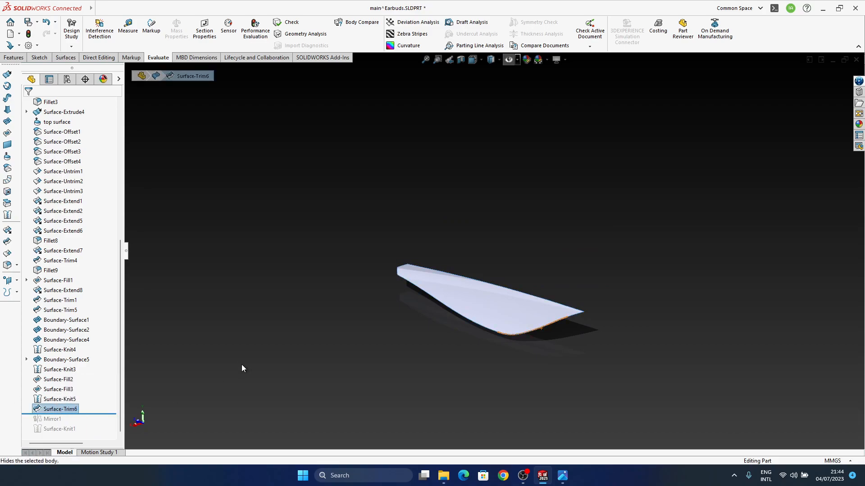
pyautogui.press('Delete')
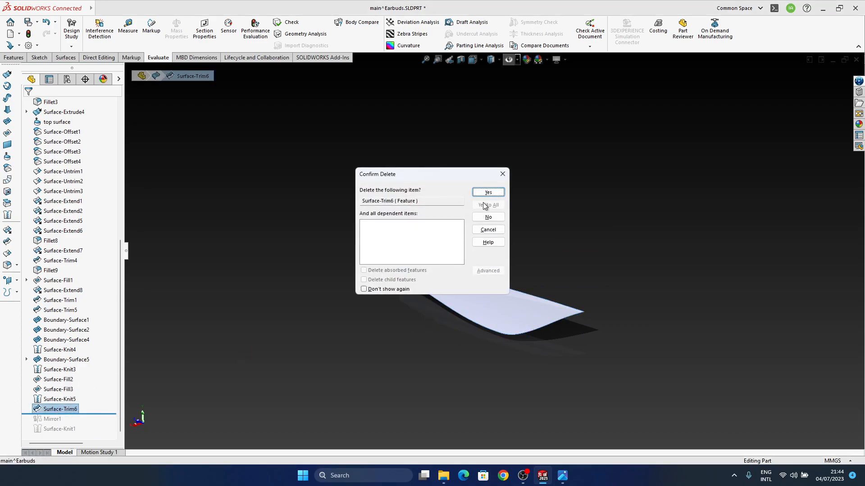
pyautogui.click(491, 194)
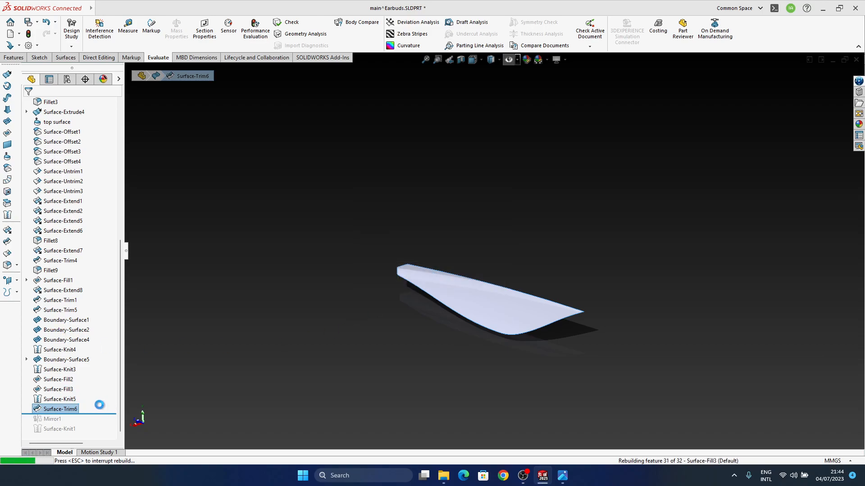
# Show the Surface-Knit5 body alongside the untrimmed top surface
pyautogui.click(66, 411)
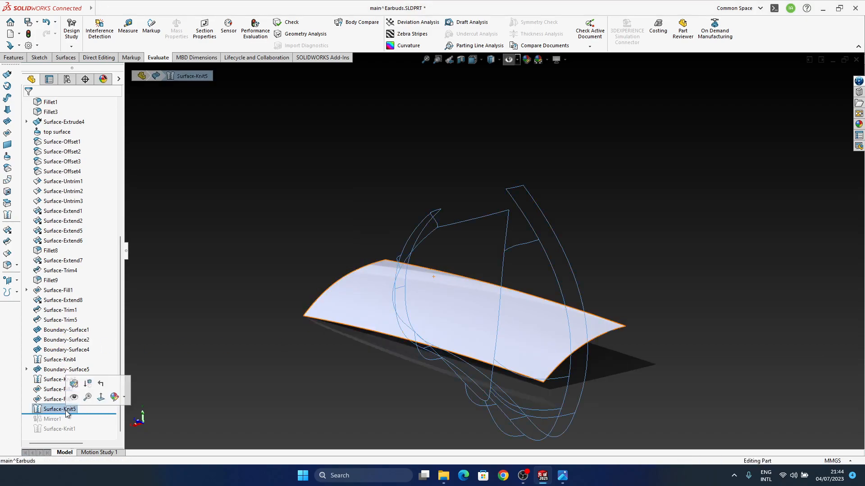
pyautogui.click(707, 230)
pyautogui.moveTo(524, 363)
pyautogui.mouseDown(button='middle')
pyautogui.moveTo(529, 352)
pyautogui.moveTo(548, 392)
pyautogui.moveTo(546, 328)
pyautogui.moveTo(457, 313)
pyautogui.moveTo(494, 316)
pyautogui.moveTo(533, 340)
pyautogui.mouseUp(button='middle')
pyautogui.moveTo(431, 382); pyautogui.dragTo(448, 229, button='middle')
pyautogui.scroll(-5, 448, 228)
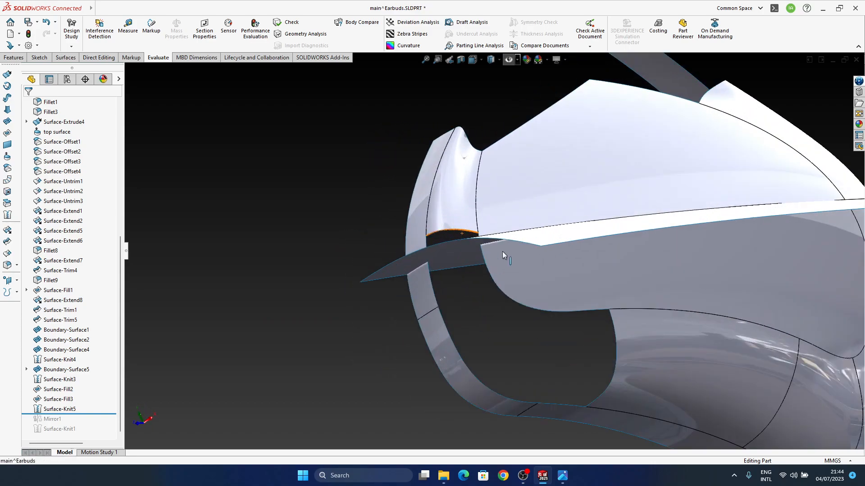
# Try to extend Boundary-Surface4 by moving its lower connector point further down the outer rim edge
pyautogui.click(445, 220)
pyautogui.click(472, 180)
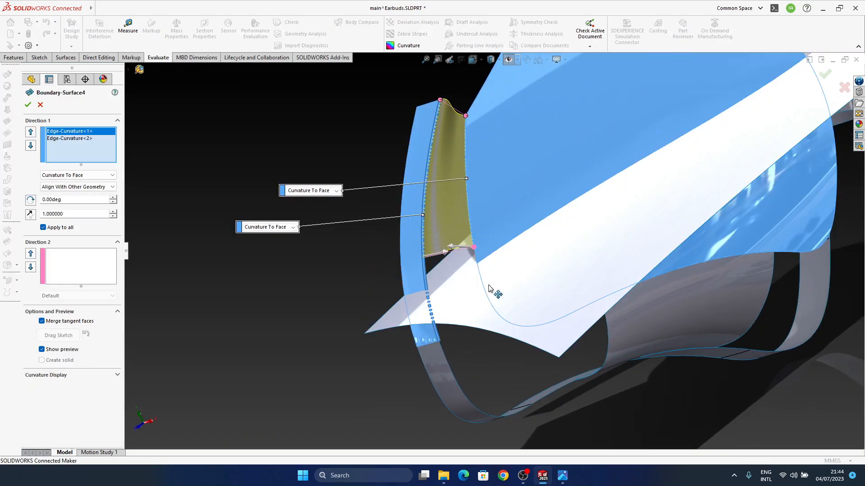
pyautogui.moveTo(423, 257); pyautogui.dragTo(435, 339)
pyautogui.moveTo(436, 340); pyautogui.dragTo(694, 187, button='middle')
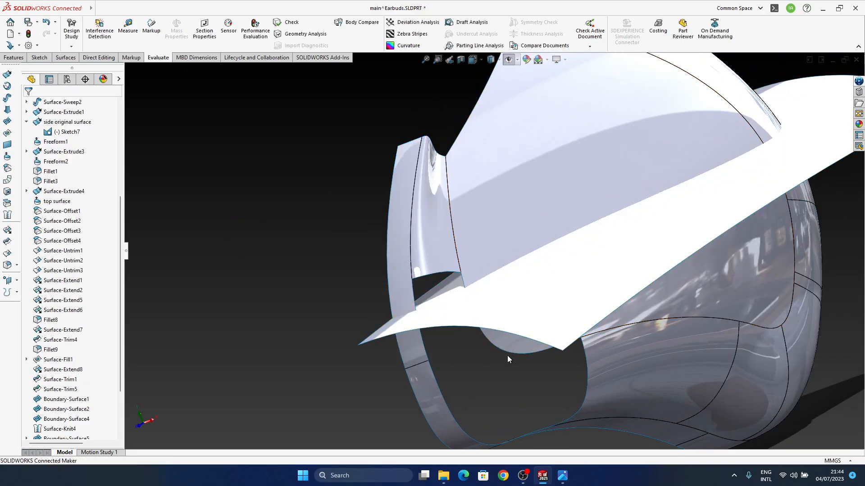
# Examine the open gap between the side surface, the outer rim strip and the end of Boundary-Surface4 beneath the top surface
pyautogui.moveTo(507, 355); pyautogui.dragTo(504, 250, button='middle')
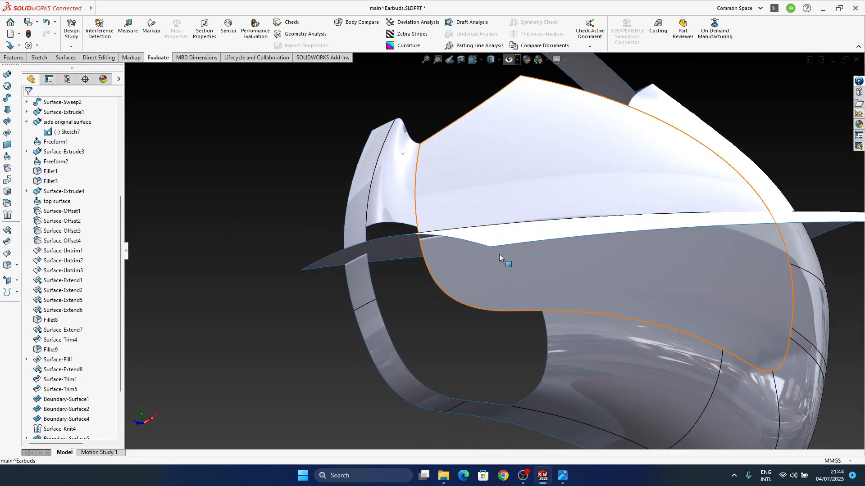
pyautogui.moveTo(471, 291); pyautogui.dragTo(470, 257, button='middle')
pyautogui.keyDown('ctrl'); pyautogui.moveTo(449, 311); pyautogui.dragTo(456, 266, button='middle'); pyautogui.keyUp('ctrl')
pyautogui.click(466, 224)
pyautogui.moveTo(441, 263); pyautogui.dragTo(509, 344, button='middle')
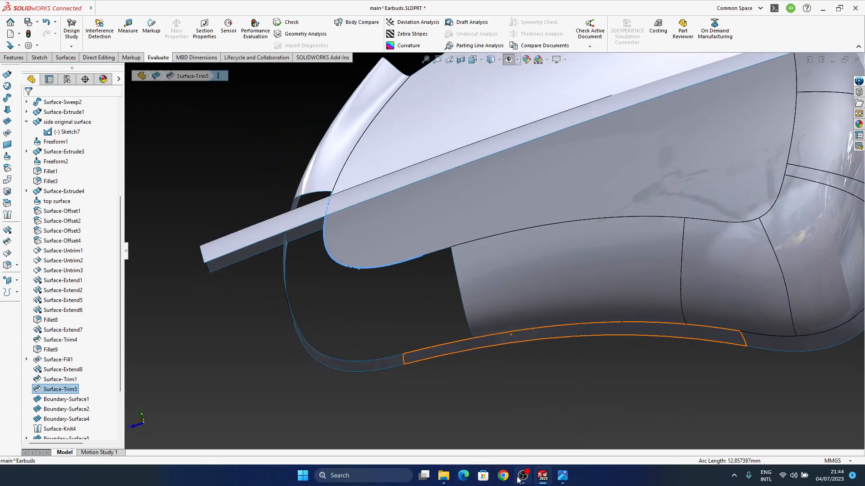
pyautogui.moveTo(494, 270); pyautogui.dragTo(452, 386, button='middle')
pyautogui.click(296, 383)
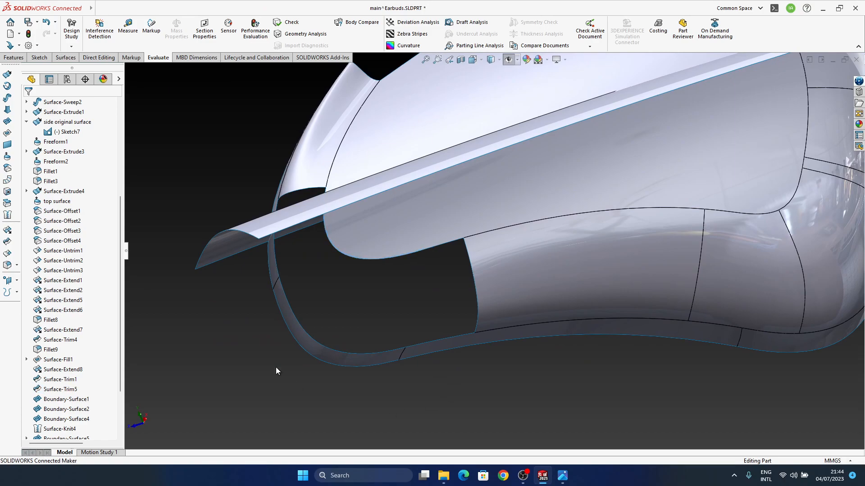
pyautogui.moveTo(283, 297); pyautogui.dragTo(380, 268, button='middle')
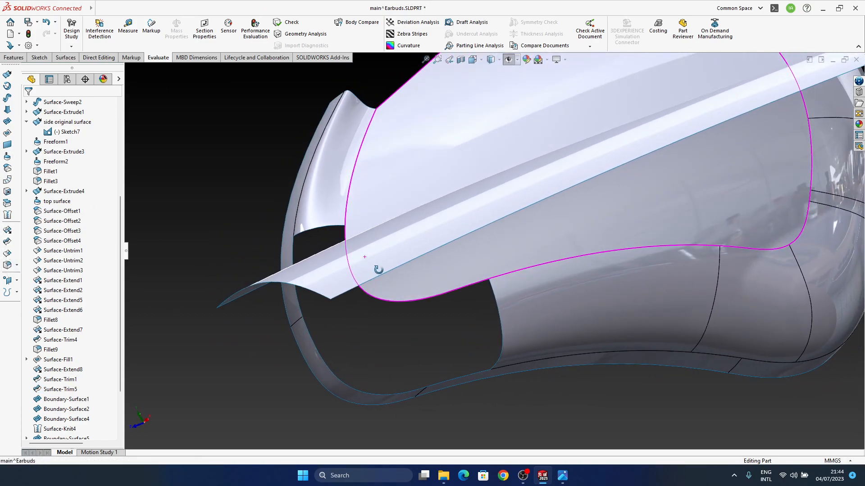
# Create a 3D sketch by converting the side surface's lower edges bordering the open gap beneath the top surface
pyautogui.click(39, 58)
pyautogui.click(71, 46)
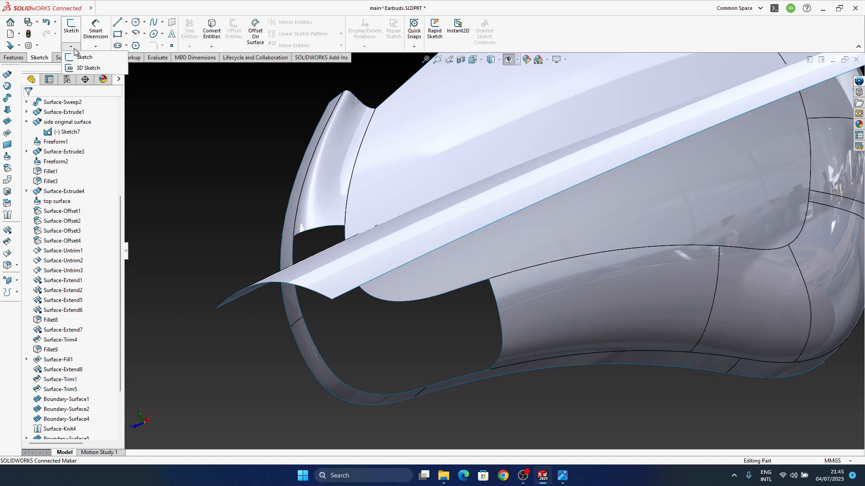
pyautogui.click(85, 70)
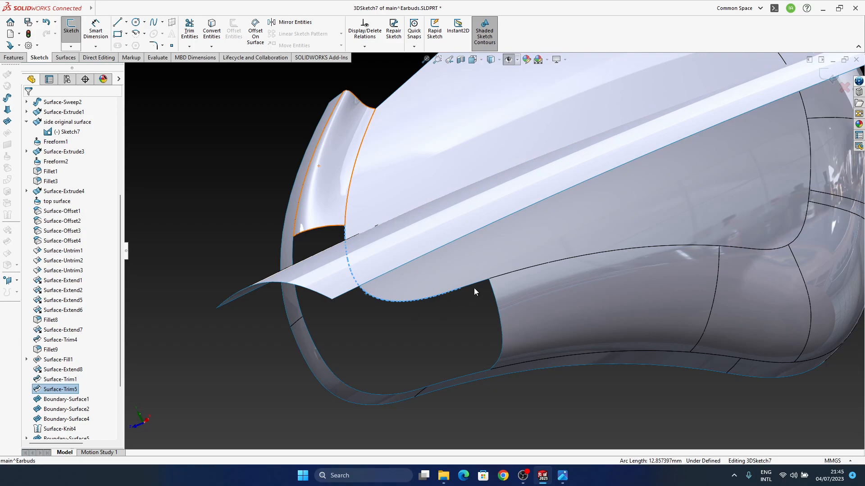
pyautogui.click(211, 31)
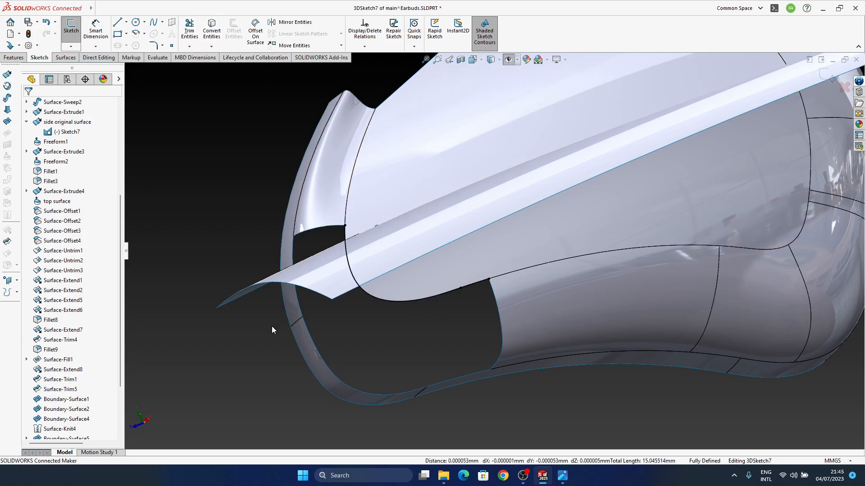
pyautogui.click(830, 79)
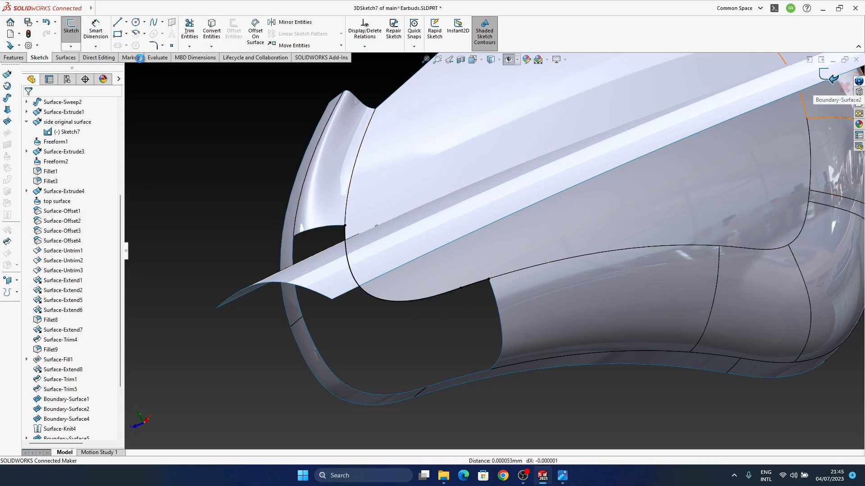
# Create a second 3D sketch by converting the outer rim strip's inner edges bordering the open gap
pyautogui.click(95, 46)
pyautogui.click(81, 68)
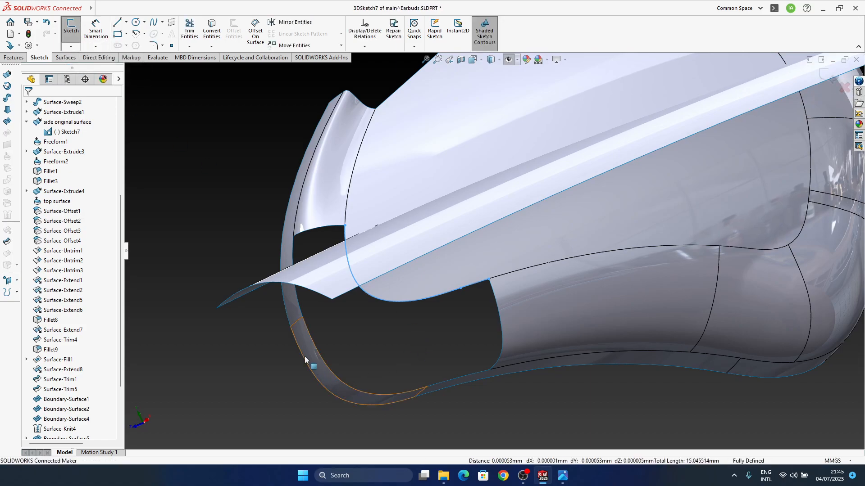
pyautogui.click(299, 304)
pyautogui.keyDown('ctrl'); pyautogui.click(311, 336); pyautogui.keyUp('ctrl')
pyautogui.keyDown('ctrl'); pyautogui.click(460, 378); pyautogui.keyUp('ctrl')
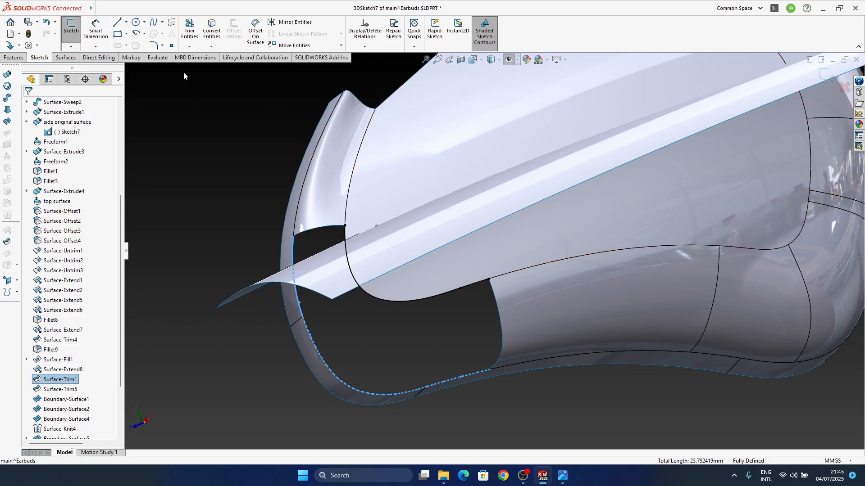
pyautogui.click(208, 31)
pyautogui.click(827, 75)
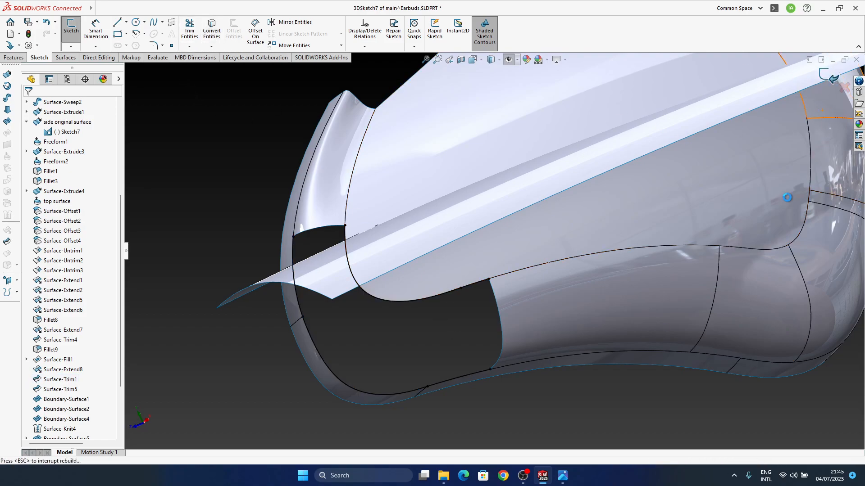
# Start a boundary surface with the converted rim curve and side-surface curve as open-loop Direction 1 profiles, showing the hidden sketches for selection
pyautogui.keyDown('ctrl'); pyautogui.moveTo(427, 313); pyautogui.dragTo(436, 288, button='middle'); pyautogui.keyUp('ctrl')
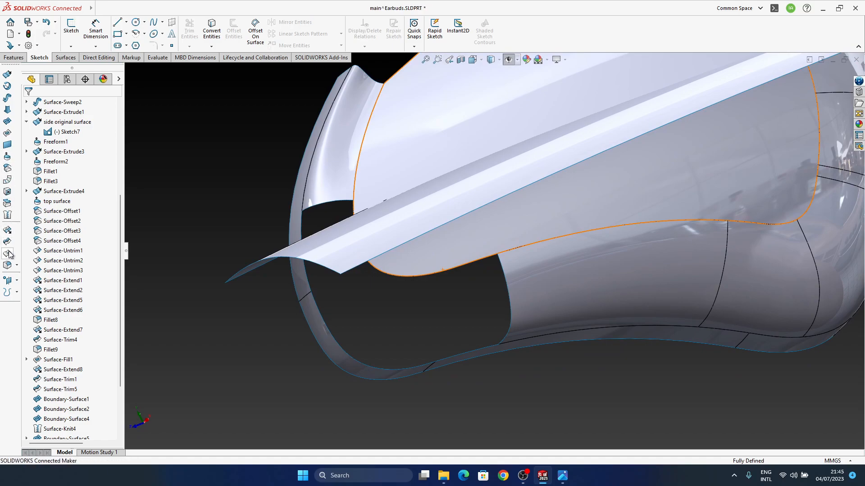
pyautogui.click(7, 109)
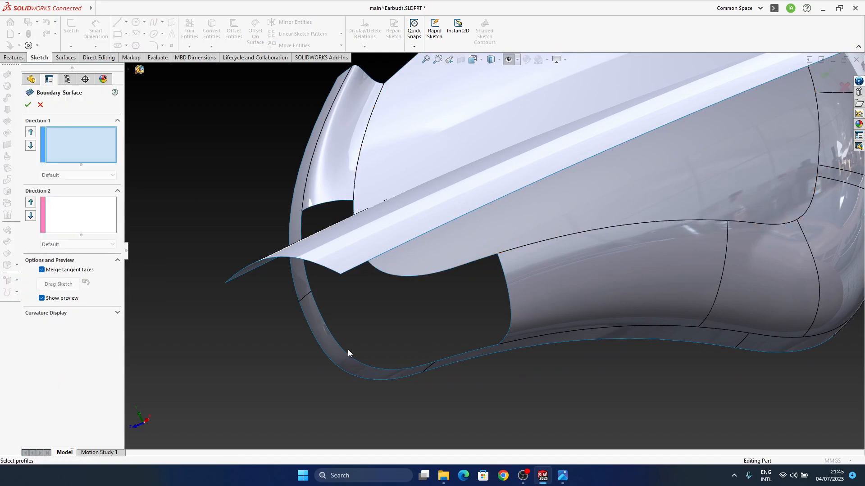
pyautogui.click(508, 60)
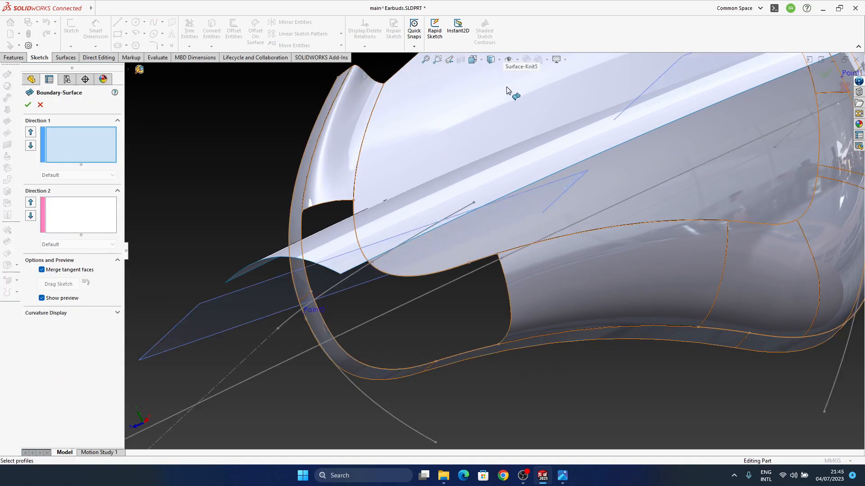
pyautogui.click(347, 350)
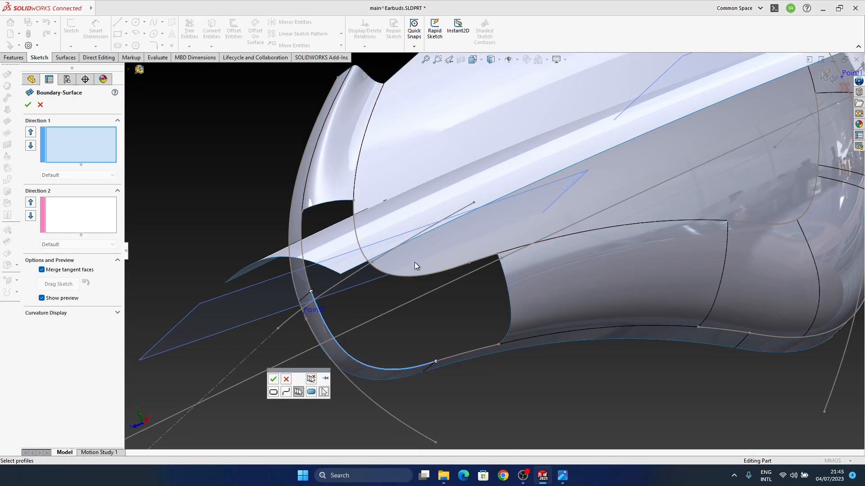
pyautogui.click(287, 392)
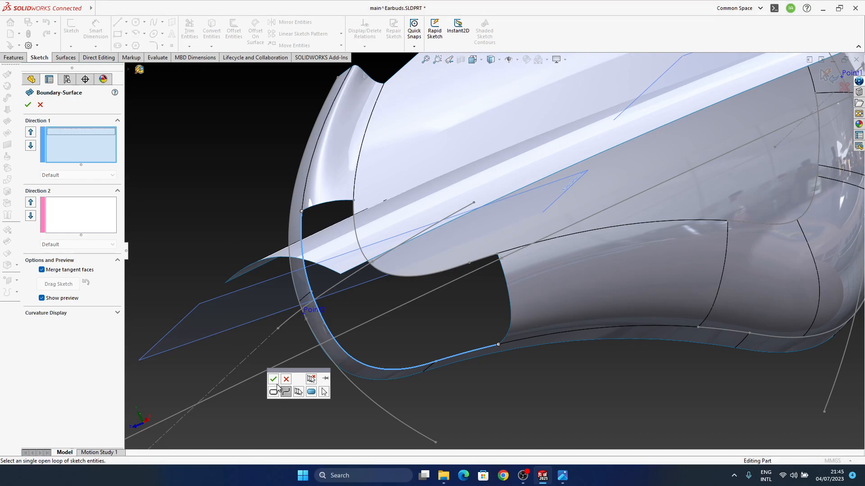
pyautogui.click(273, 379)
pyautogui.click(390, 274)
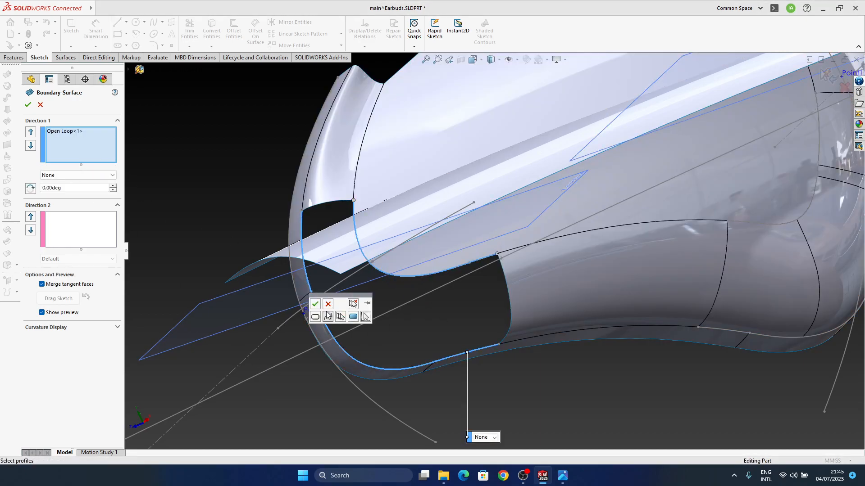
pyautogui.click(315, 304)
# Set both Direction 1 curves of the gap patch to Curvature To Face
pyautogui.moveTo(474, 279); pyautogui.dragTo(311, 237, button='middle')
pyautogui.moveTo(341, 293); pyautogui.dragTo(333, 288)
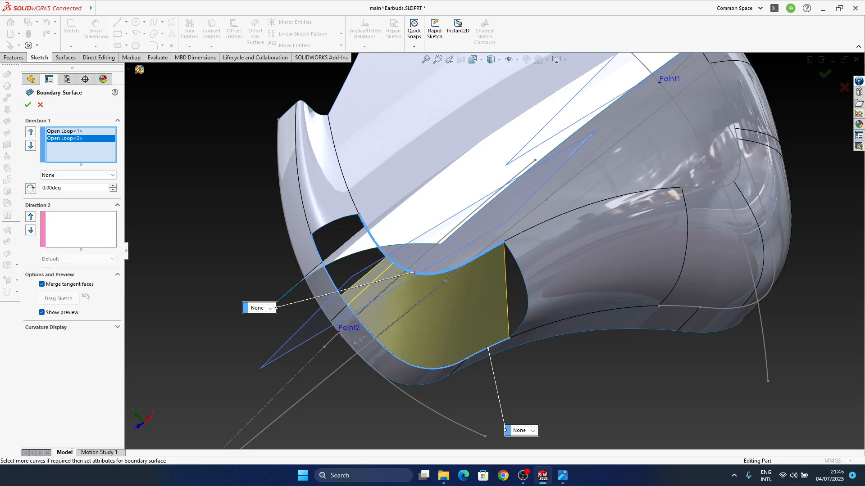
pyautogui.click(531, 434)
pyautogui.click(532, 456)
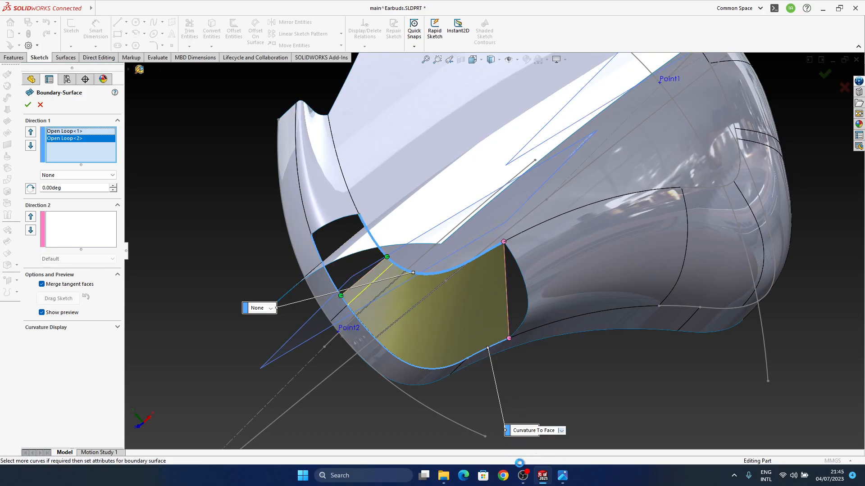
pyautogui.click(271, 308)
pyautogui.click(270, 333)
# Reposition the connector points at the patch's rounded-corner end along the side-surface and rim curves to smooth that edge
pyautogui.moveTo(451, 321); pyautogui.dragTo(422, 322, button='middle')
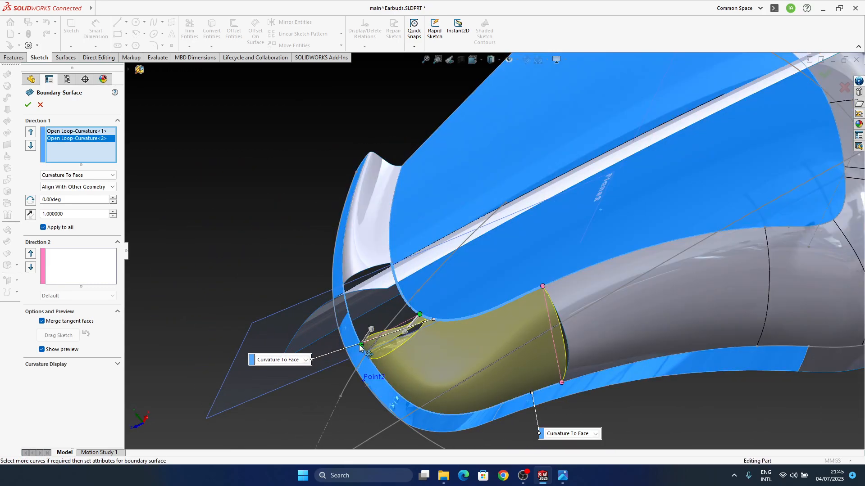
pyautogui.scroll(-5, 410, 381)
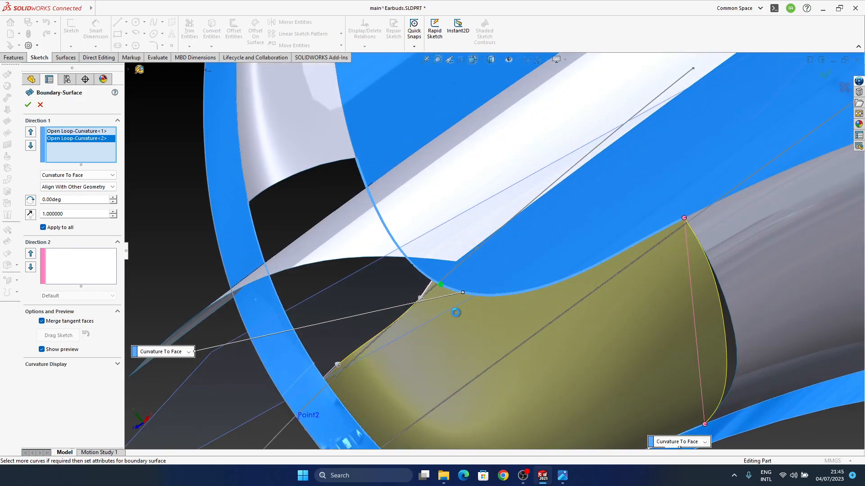
pyautogui.moveTo(433, 286); pyautogui.dragTo(325, 383)
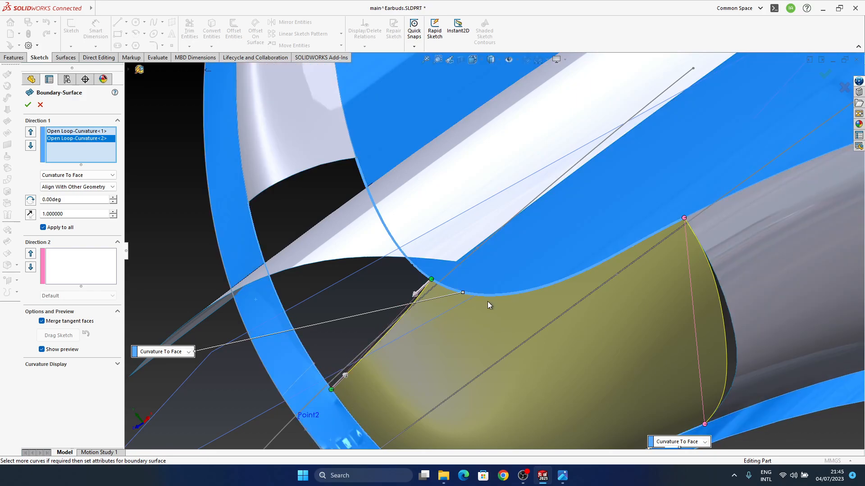
# Pull the patch's other end connectors back along both curves, leaving an open gap before the neighbouring lower surface
pyautogui.scroll(4, 517, 301)
pyautogui.moveTo(530, 294); pyautogui.dragTo(593, 290, button='middle')
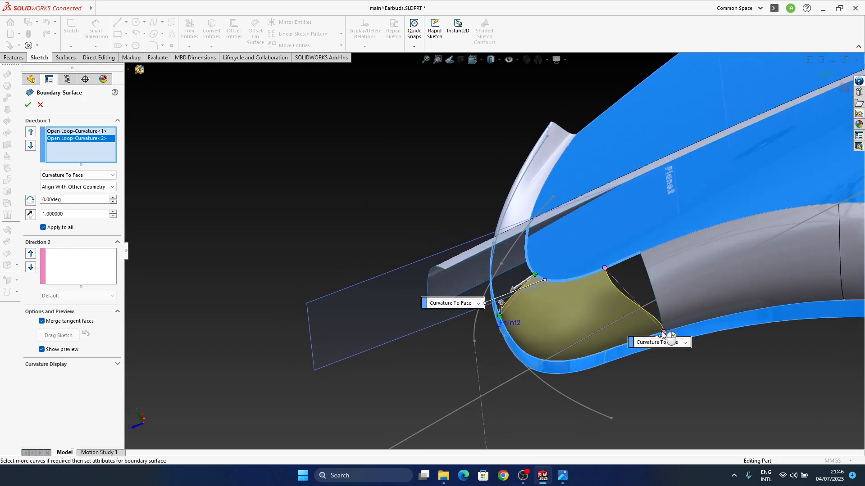
pyautogui.moveTo(617, 358); pyautogui.dragTo(560, 323, button='middle')
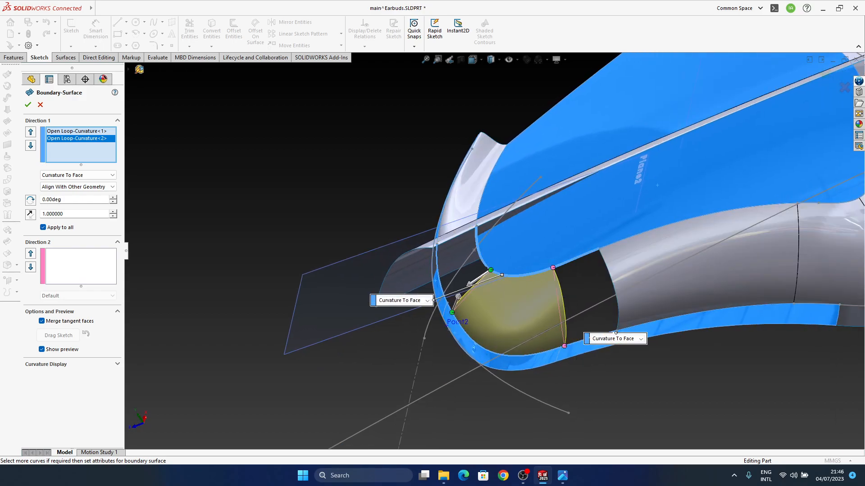
pyautogui.moveTo(549, 342)
pyautogui.mouseDown(button='middle')
pyautogui.moveTo(568, 340)
pyautogui.moveTo(558, 347)
pyautogui.mouseUp(button='middle')
pyautogui.moveTo(563, 347); pyautogui.dragTo(570, 347)
pyautogui.moveTo(590, 378); pyautogui.dragTo(498, 206, button='middle')
pyautogui.scroll(-3, 408, 323)
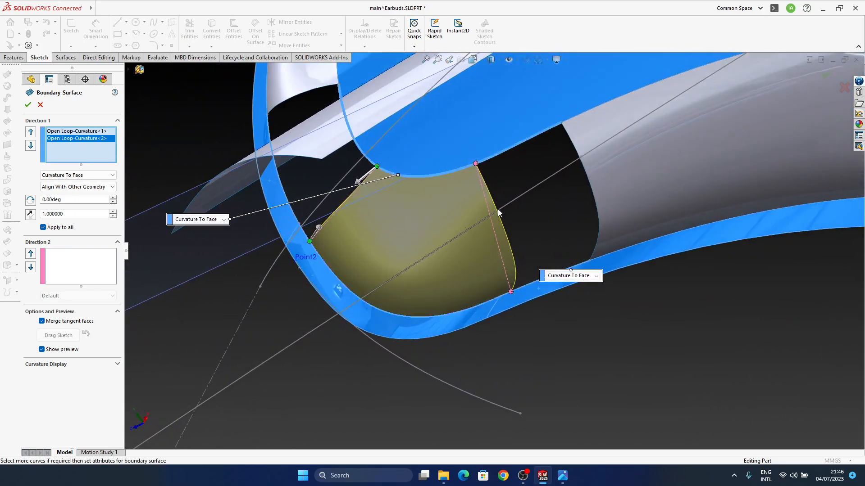
pyautogui.moveTo(472, 292); pyautogui.dragTo(471, 177, button='middle')
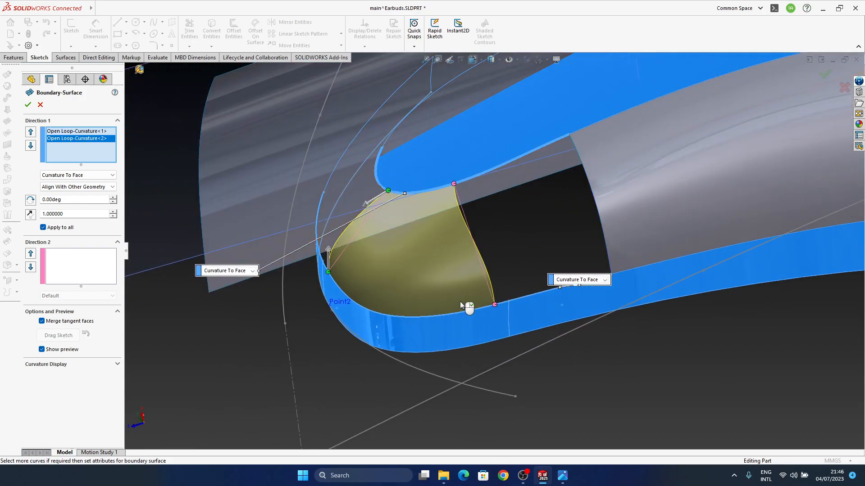
pyautogui.moveTo(482, 307); pyautogui.dragTo(481, 308)
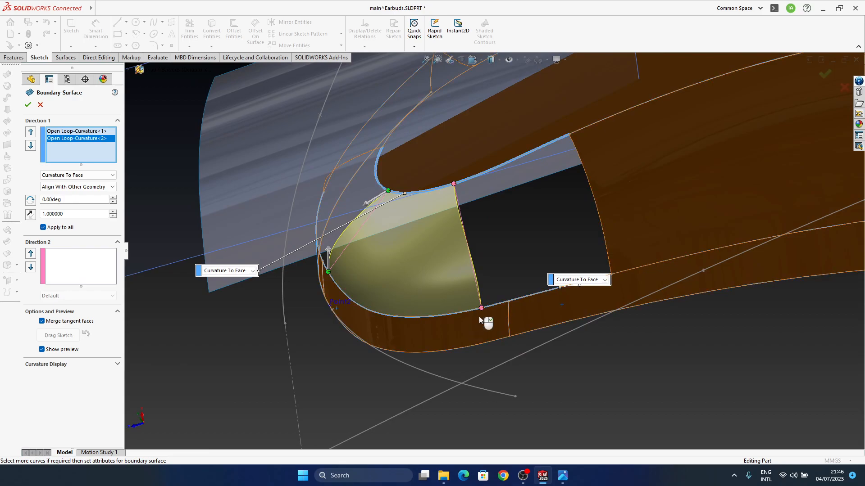
# Turn off Apply to all for both Direction 1 curves so each end's tangent length adjusts independently
pyautogui.moveTo(479, 330); pyautogui.dragTo(410, 320, button='middle')
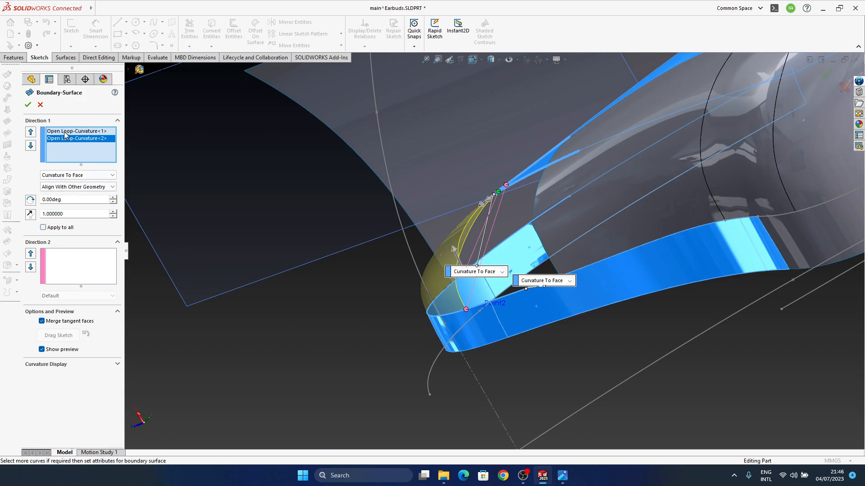
pyautogui.click(65, 132)
pyautogui.click(55, 227)
pyautogui.moveTo(434, 255); pyautogui.dragTo(363, 244, button='middle')
# Fine-tune the handles at the patch's ends and create the curvature-matched boundary surface
pyautogui.scroll(-2, 367, 274)
pyautogui.moveTo(401, 292); pyautogui.dragTo(350, 294, button='middle')
pyautogui.moveTo(350, 294); pyautogui.dragTo(357, 302)
pyautogui.moveTo(410, 148); pyautogui.dragTo(407, 149)
pyautogui.moveTo(407, 150); pyautogui.dragTo(240, 269, button='middle')
pyautogui.click(28, 105)
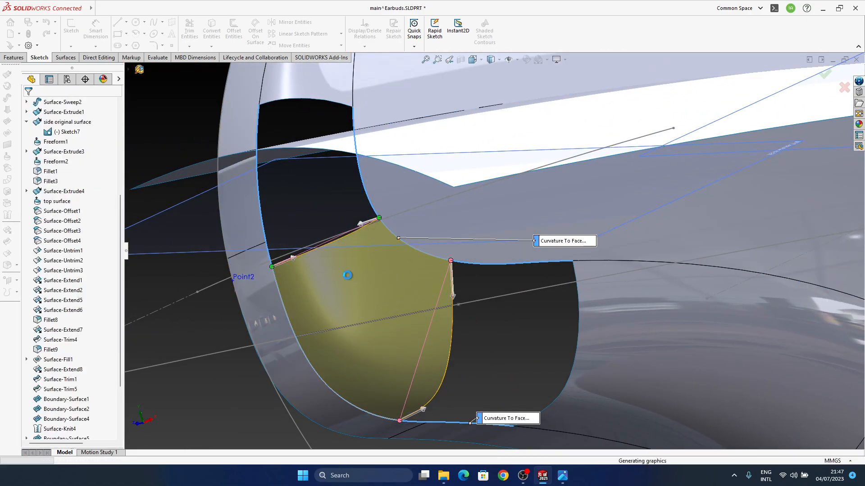
# Edit Boundary-Surface4 and adjust the connector points at its lower end on the side-surface and rim edges
pyautogui.moveTo(392, 239); pyautogui.dragTo(788, 336, button='middle')
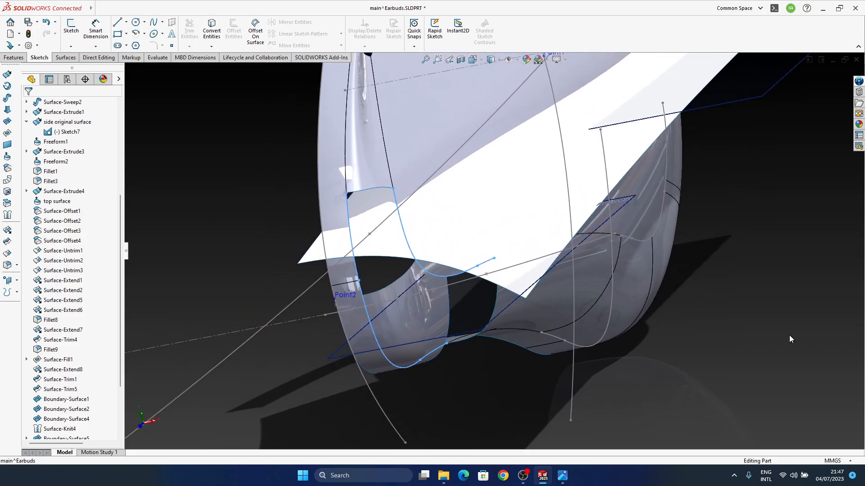
pyautogui.moveTo(491, 358); pyautogui.dragTo(457, 296, button='middle')
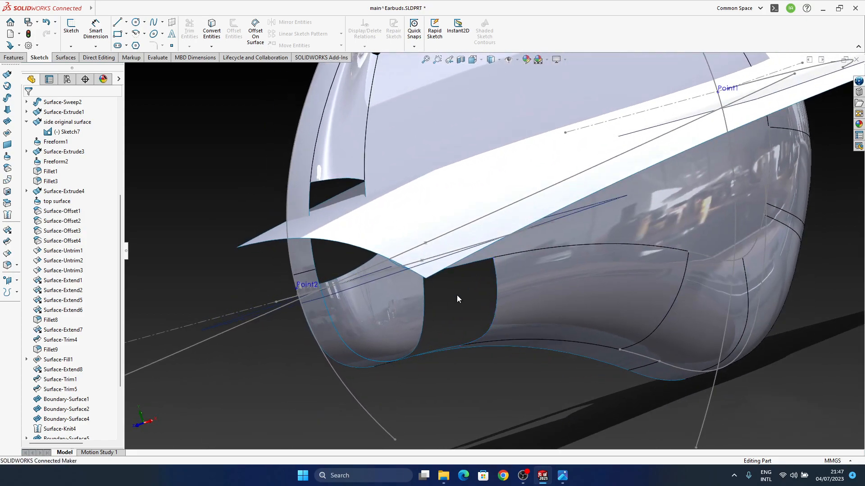
pyautogui.click(345, 175)
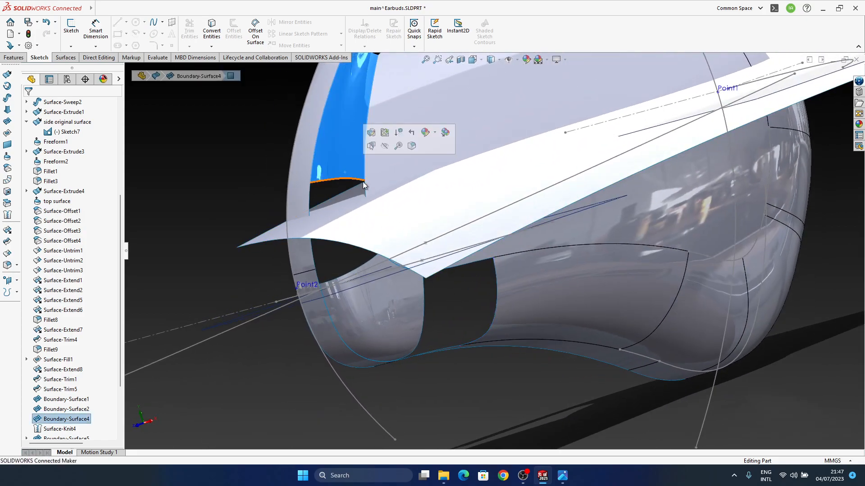
pyautogui.click(371, 133)
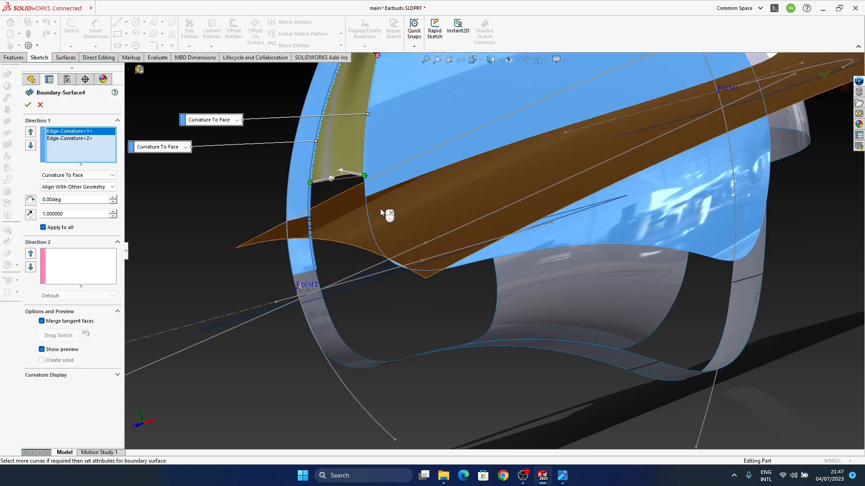
pyautogui.scroll(-5, 378, 206)
pyautogui.moveTo(412, 198); pyautogui.dragTo(413, 210)
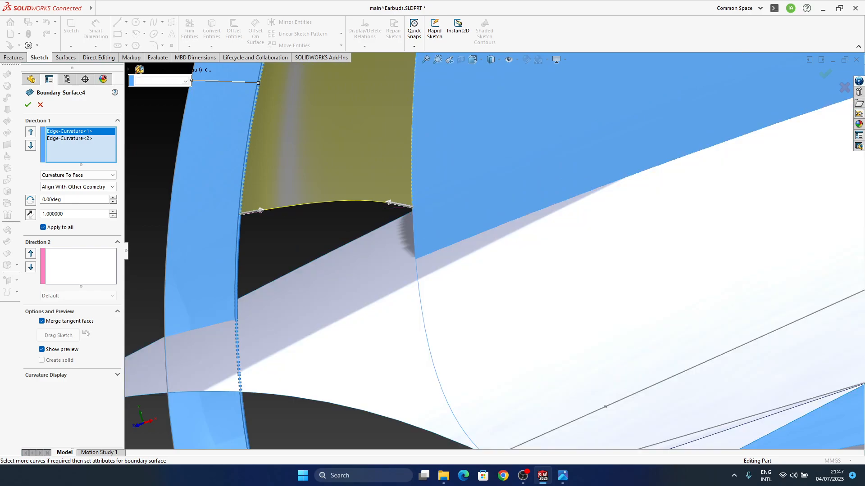
pyautogui.moveTo(240, 215)
pyautogui.mouseDown()
pyautogui.moveTo(242, 203)
pyautogui.moveTo(238, 224)
pyautogui.moveTo(239, 214)
pyautogui.mouseUp()
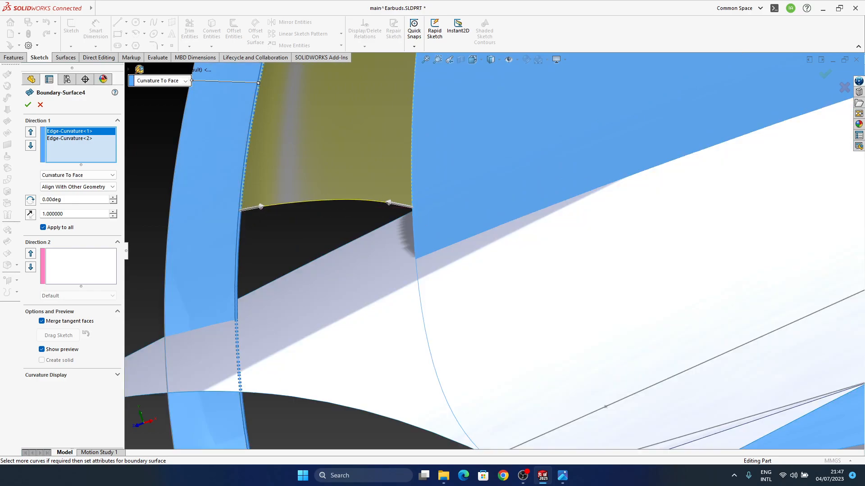
# Try Align With Next Section on Boundary-Surface4 and extend its rim-side connector further down the rim edge
pyautogui.click(62, 187)
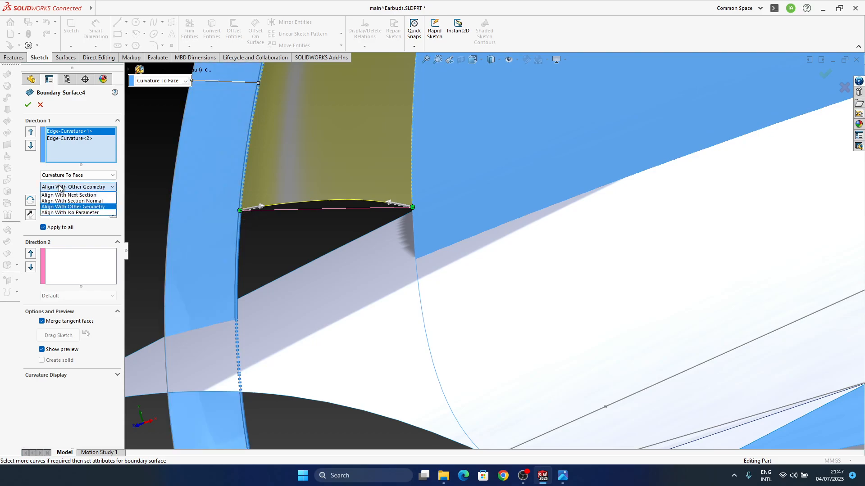
pyautogui.click(72, 194)
pyautogui.moveTo(240, 210); pyautogui.dragTo(238, 240)
pyautogui.moveTo(335, 248); pyautogui.dragTo(338, 328, button='middle')
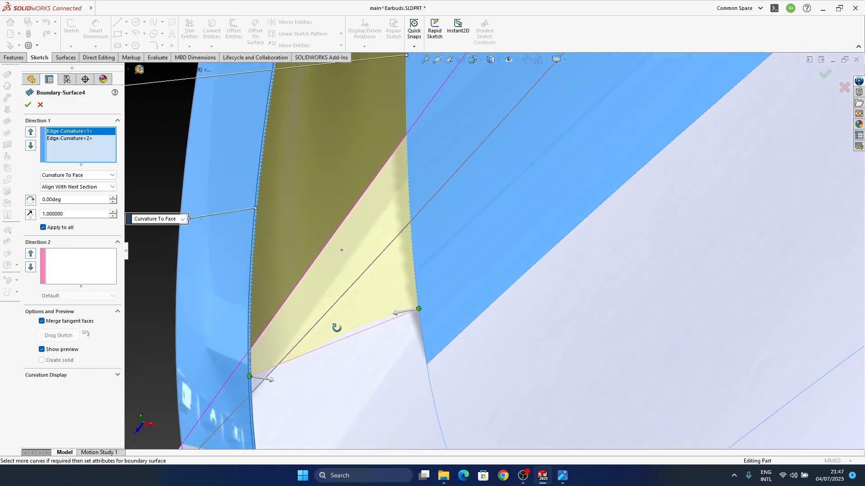
# Set Boundary-Surface4 to Align With Other Geometry, move its rim-side connector back up the rim edge, and apply the edit
pyautogui.click(68, 186)
pyautogui.click(70, 206)
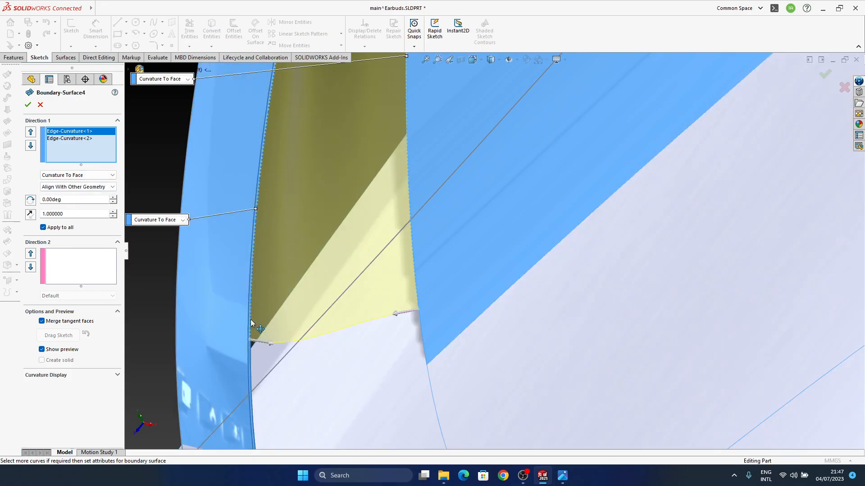
pyautogui.click(257, 343)
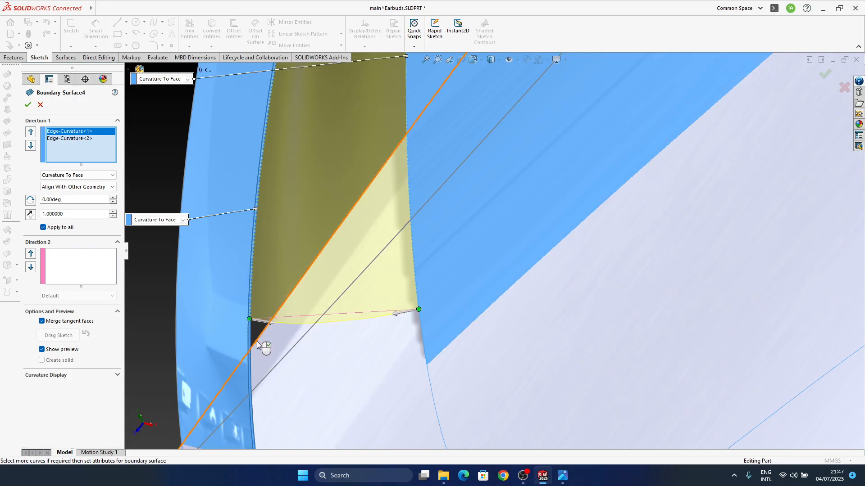
pyautogui.scroll(6, 447, 311)
pyautogui.moveTo(447, 310); pyautogui.dragTo(364, 232, button='middle')
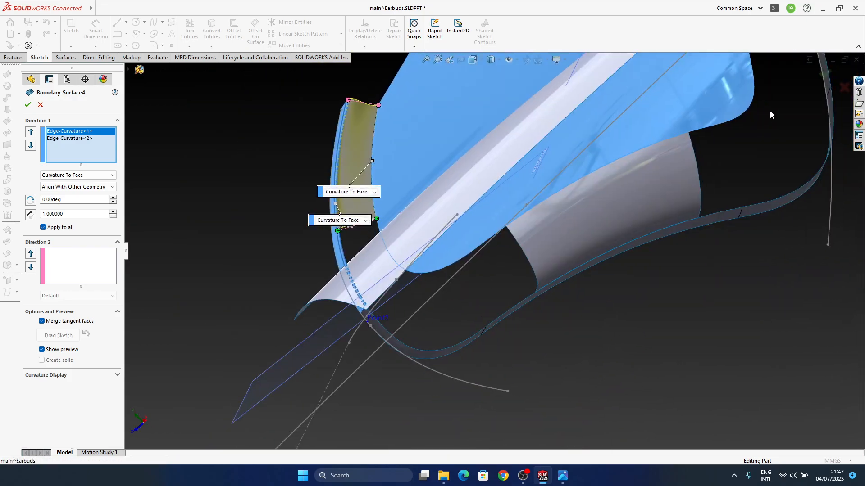
# Knit the main earbud surface body with the boundary patch at the narrow tip
pyautogui.moveTo(419, 318); pyautogui.dragTo(410, 307, button='middle')
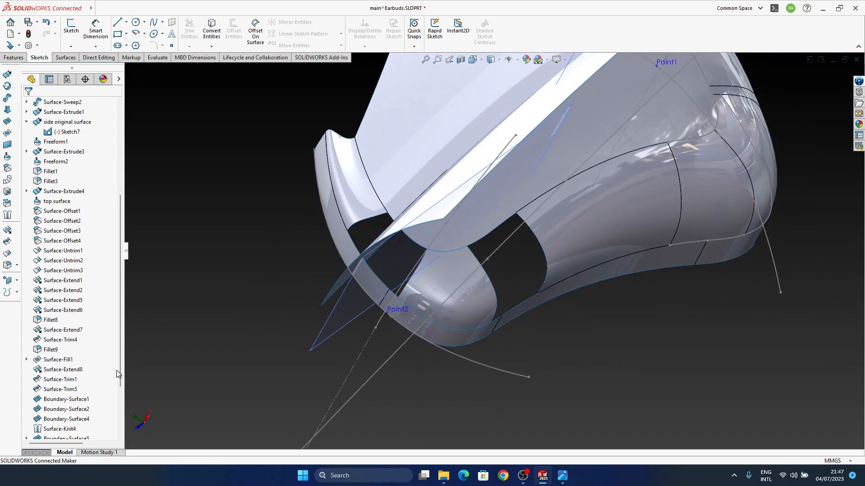
pyautogui.click(7, 218)
pyautogui.click(402, 208)
pyautogui.click(446, 308)
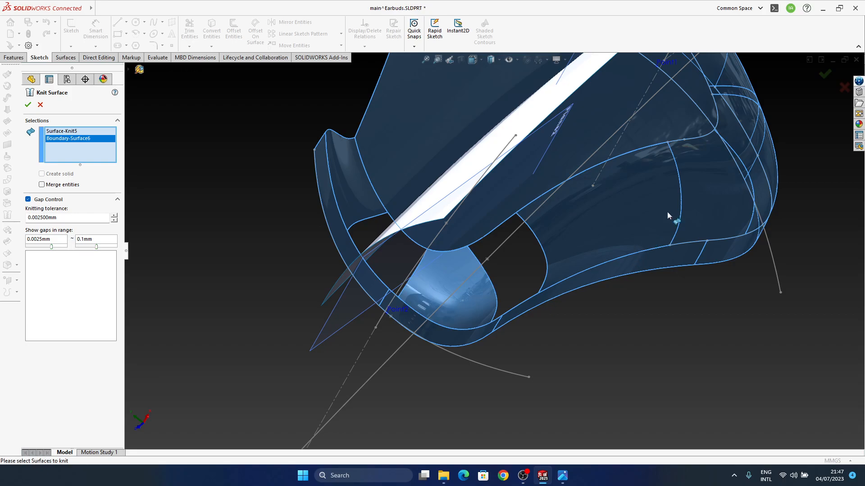
pyautogui.click(823, 75)
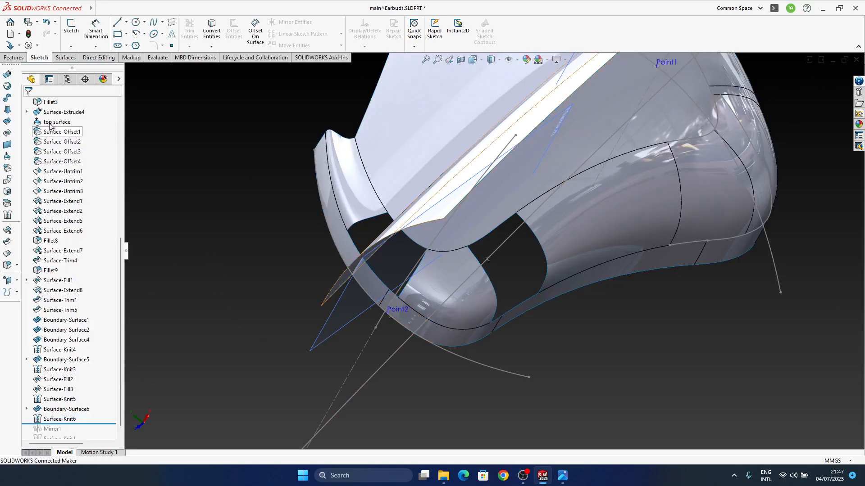
# Start a filled surface over the gap beside the tip patch, choosing its five surrounding patch, side-surface and rim edges
pyautogui.click(7, 133)
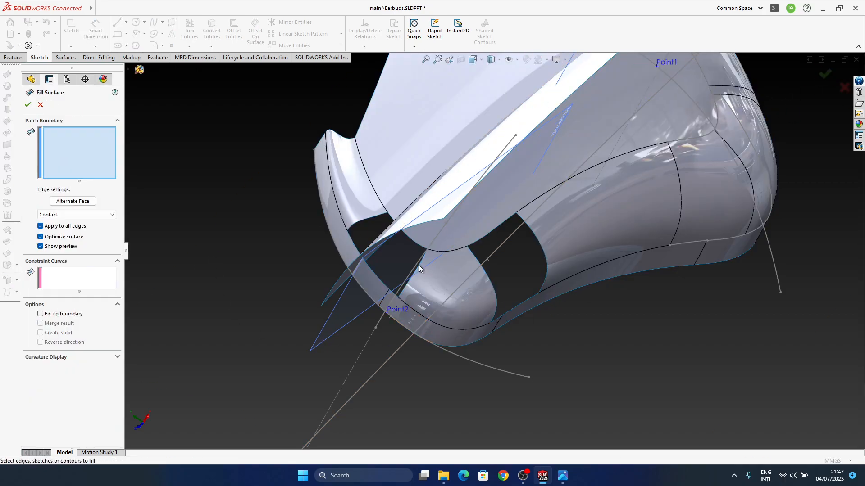
pyautogui.click(358, 226)
pyautogui.scroll(-5, 383, 225)
pyautogui.click(466, 278)
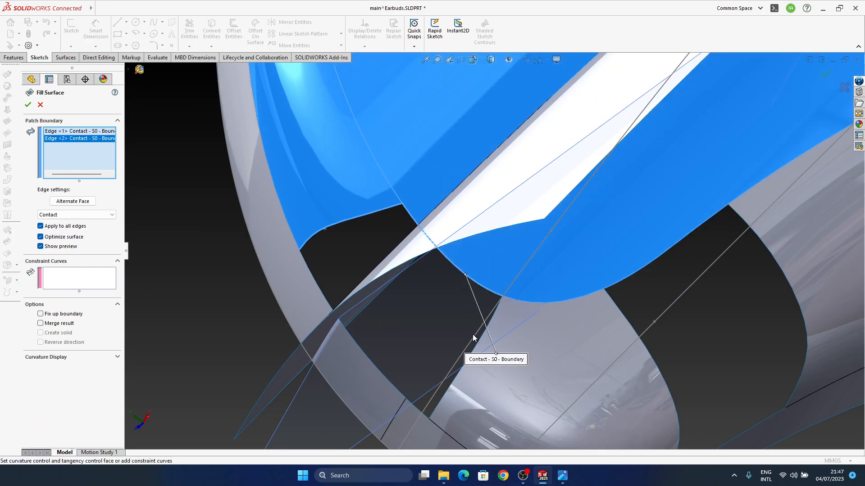
pyautogui.click(480, 347)
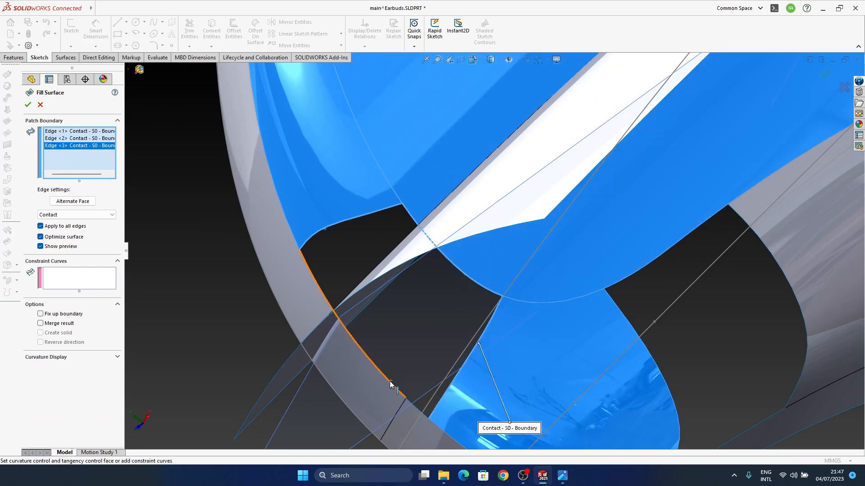
pyautogui.click(390, 381)
pyautogui.click(417, 409)
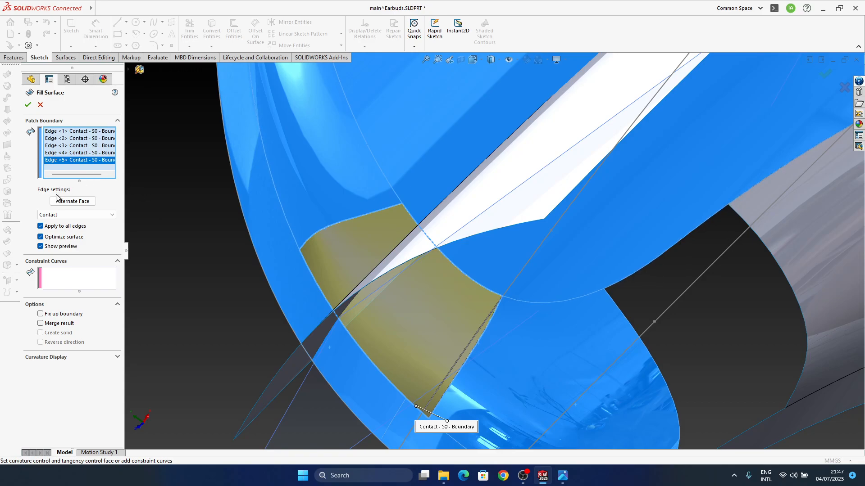
# Set the fill's edge condition to Curvature on all edges and create the filled surface
pyautogui.moveTo(506, 291); pyautogui.dragTo(449, 276, button='middle')
pyautogui.scroll(-5, 472, 334)
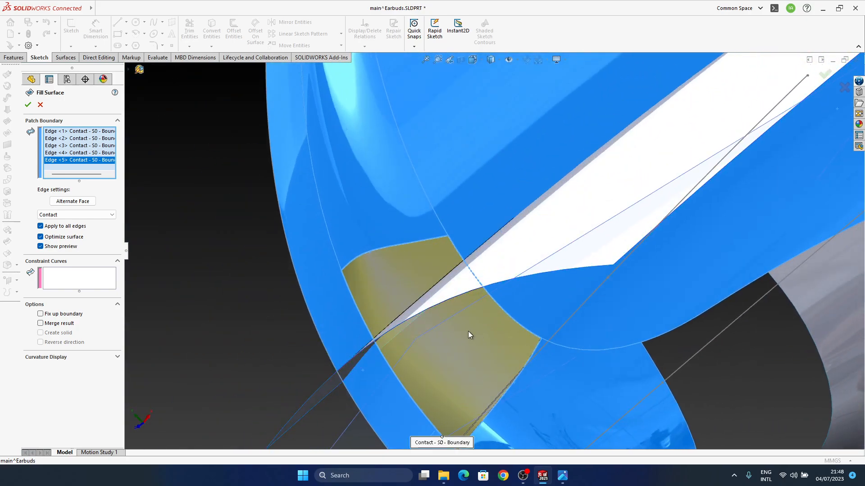
pyautogui.click(79, 216)
pyautogui.click(68, 234)
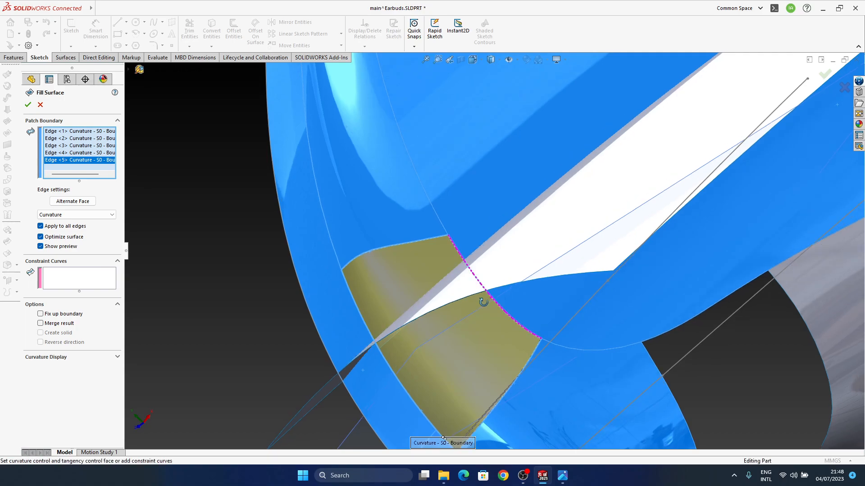
pyautogui.moveTo(483, 301); pyautogui.dragTo(468, 318, button='middle')
pyautogui.scroll(-3, 453, 308)
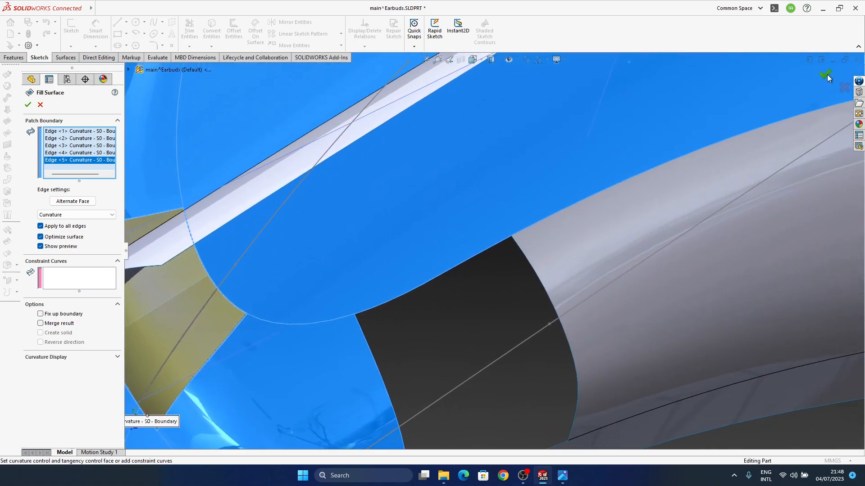
pyautogui.click(827, 76)
# Start a filled surface over the remaining gap between the tip patch and the long side patch, choosing its six boundary edges
pyautogui.scroll(5, 270, 308)
pyautogui.moveTo(357, 250); pyautogui.dragTo(333, 233, button='middle')
pyautogui.keyDown('ctrl'); pyautogui.moveTo(475, 278); pyautogui.dragTo(498, 306, button='middle'); pyautogui.keyUp('ctrl')
pyautogui.moveTo(342, 286); pyautogui.dragTo(417, 294, button='middle')
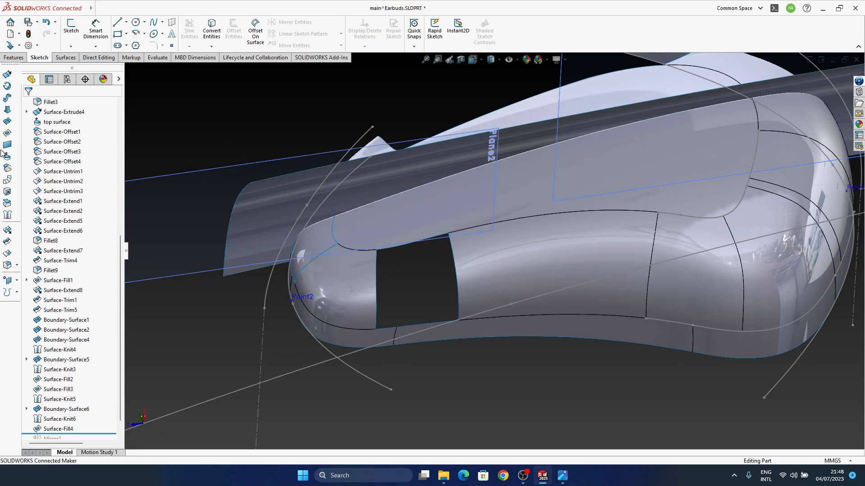
pyautogui.click(7, 133)
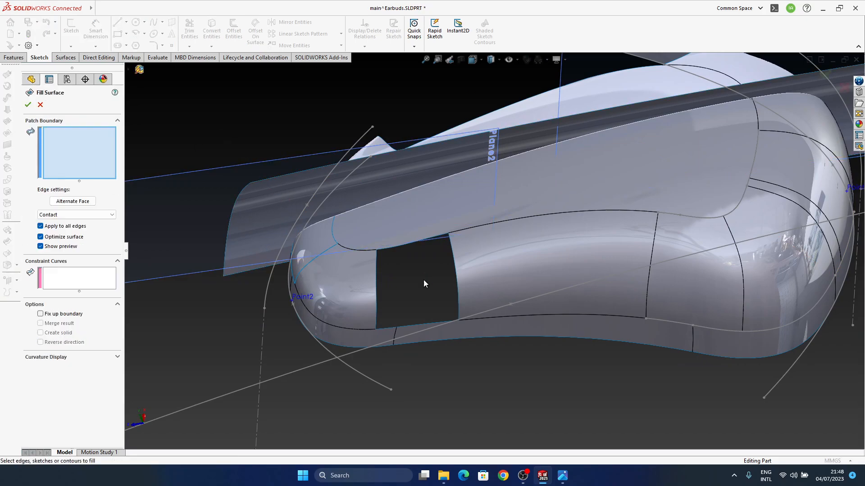
pyautogui.click(375, 277)
pyautogui.scroll(-3, 388, 245)
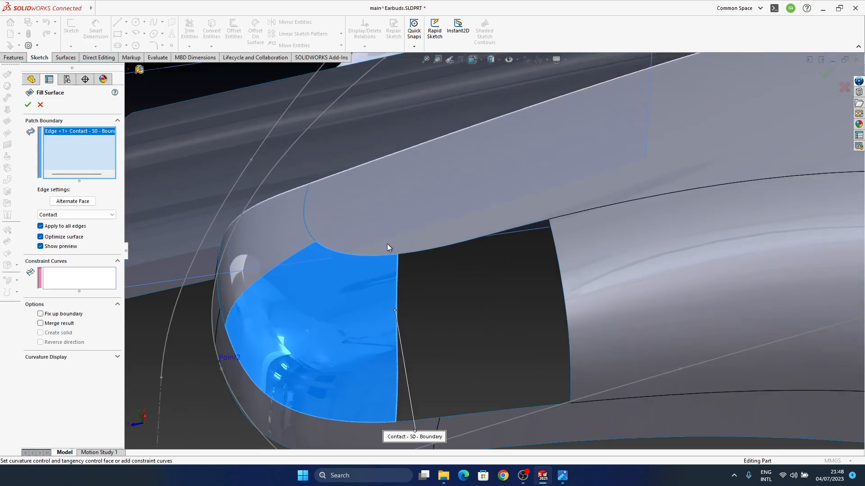
pyautogui.click(411, 254)
pyautogui.click(515, 229)
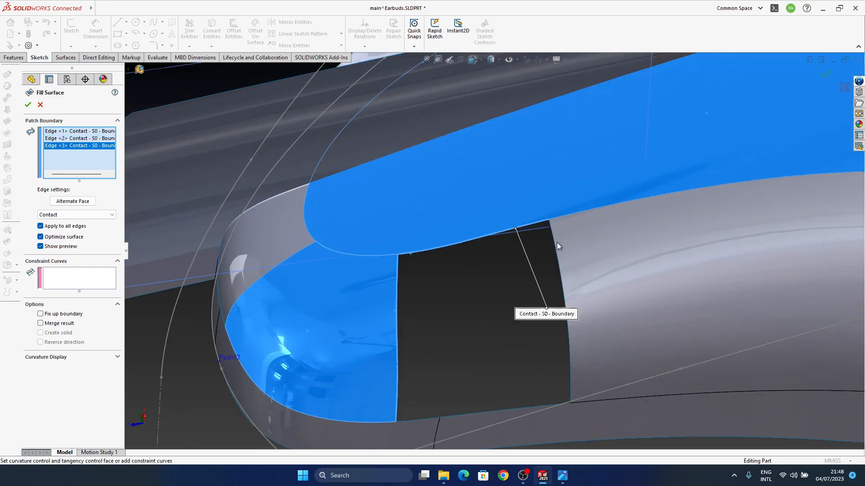
pyautogui.click(554, 244)
pyautogui.click(528, 407)
pyautogui.click(427, 419)
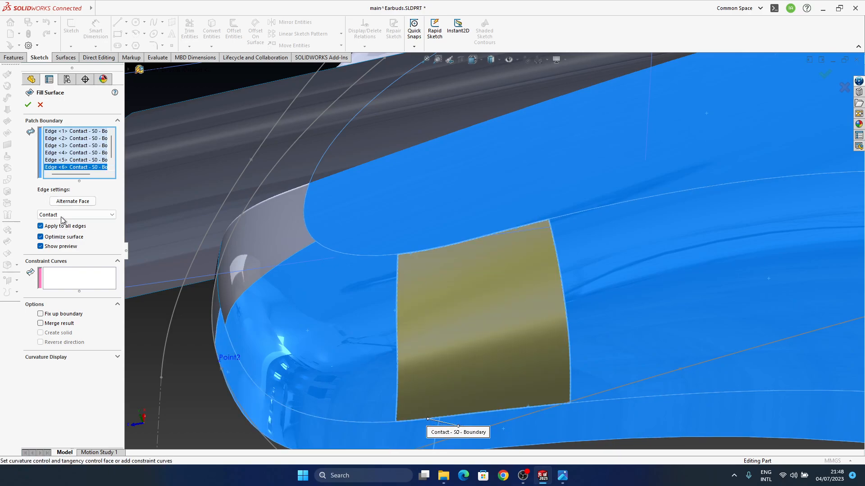
# Apply Curvature to all six edges and create the filled surface closing the remaining side gap
pyautogui.click(63, 214)
pyautogui.click(66, 236)
pyautogui.moveTo(339, 310); pyautogui.dragTo(462, 334, button='middle')
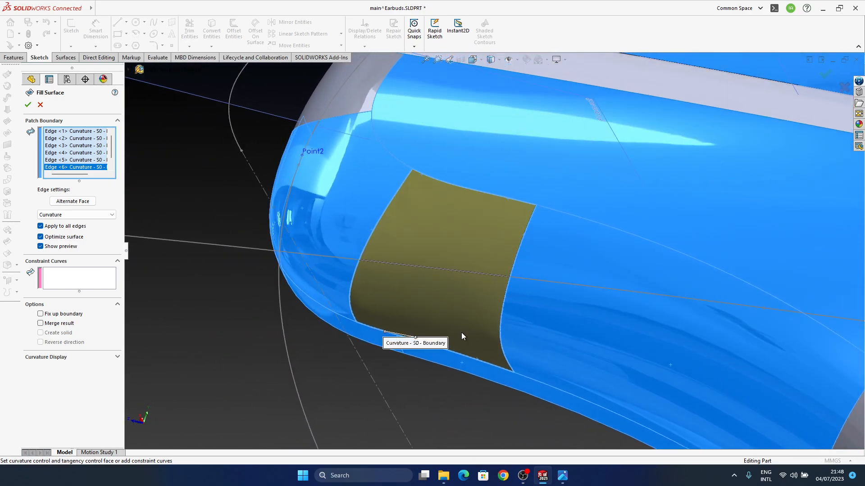
pyautogui.click(826, 75)
pyautogui.moveTo(416, 356); pyautogui.dragTo(449, 307, button='middle')
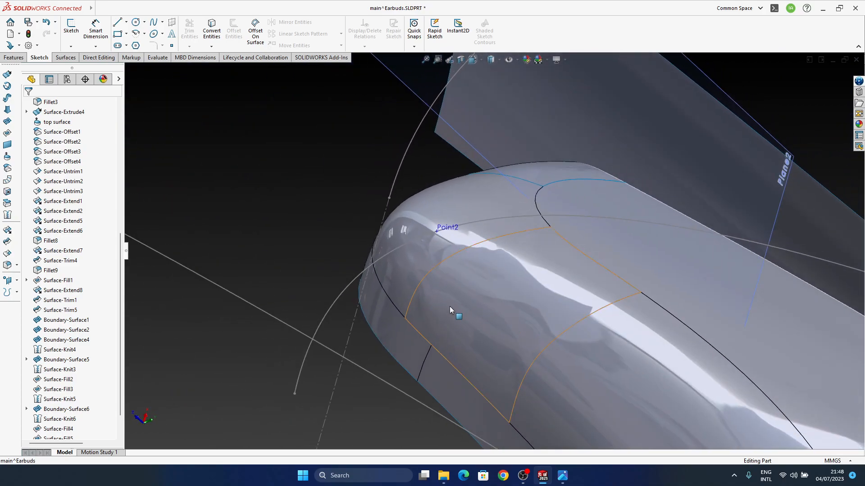
# Edit Boundary-Surface6 and move its connector points beside the last fill back along the side-surface and rim edges
pyautogui.click(450, 307)
pyautogui.moveTo(414, 337); pyautogui.dragTo(447, 266, button='middle')
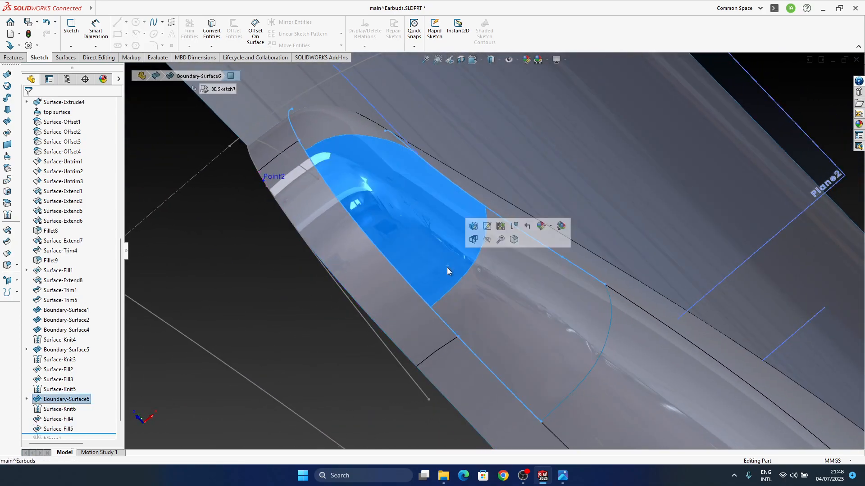
pyautogui.rightClick(444, 242)
pyautogui.click(466, 227)
pyautogui.moveTo(416, 282); pyautogui.dragTo(517, 271, button='middle')
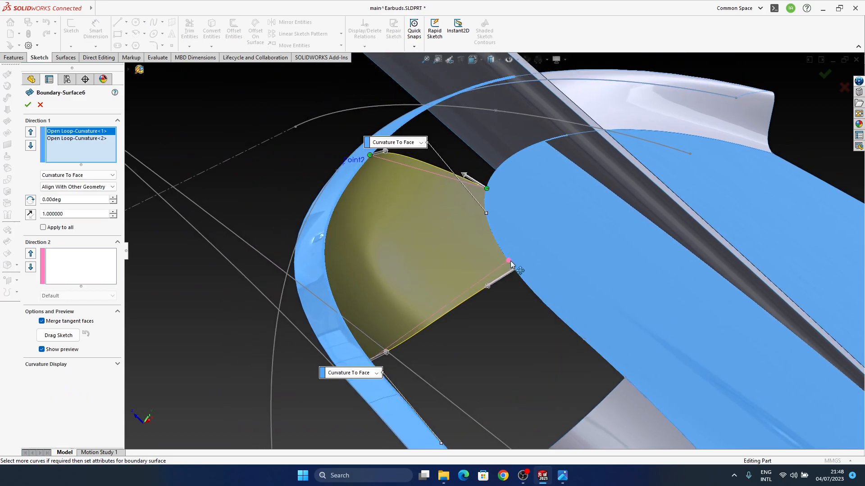
pyautogui.moveTo(510, 262); pyautogui.dragTo(509, 260)
pyautogui.moveTo(363, 350); pyautogui.dragTo(362, 347)
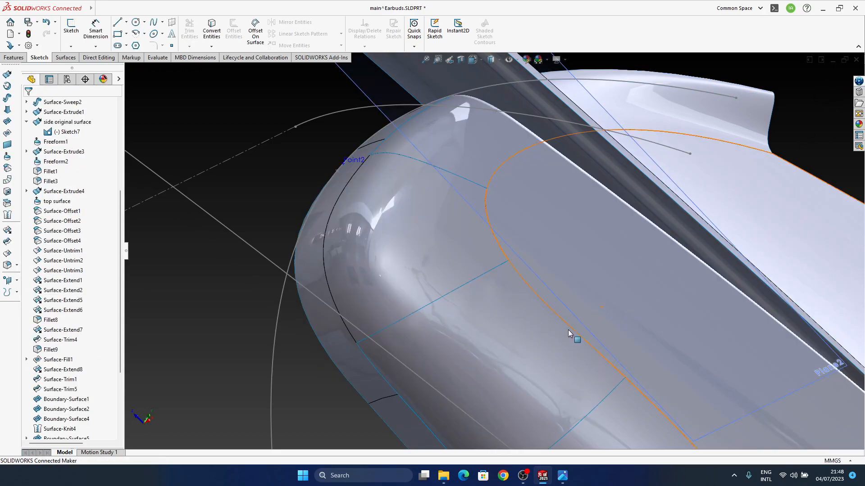
pyautogui.moveTo(569, 332); pyautogui.dragTo(501, 266, button='middle')
# Edit Boundary-Surface6 again and turn on Apply to all for its Direction 1 curve tangency
pyautogui.click(507, 309)
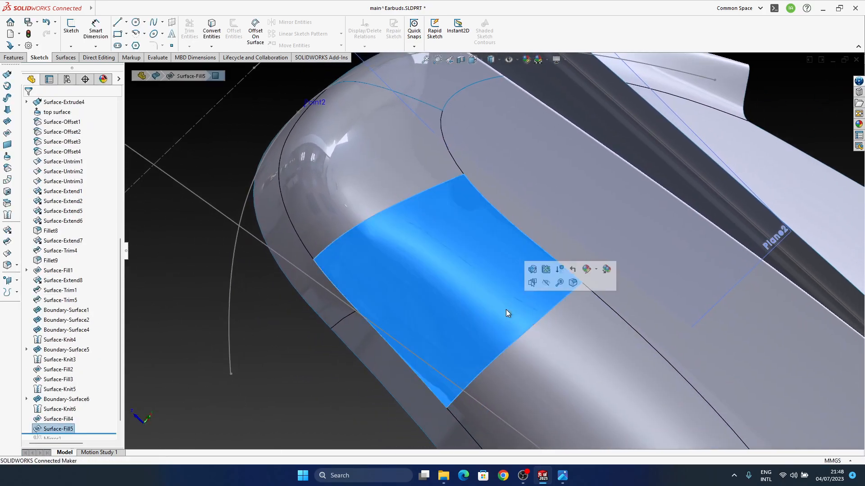
pyautogui.scroll(-3, 538, 350)
pyautogui.moveTo(505, 317); pyautogui.dragTo(485, 258, button='middle')
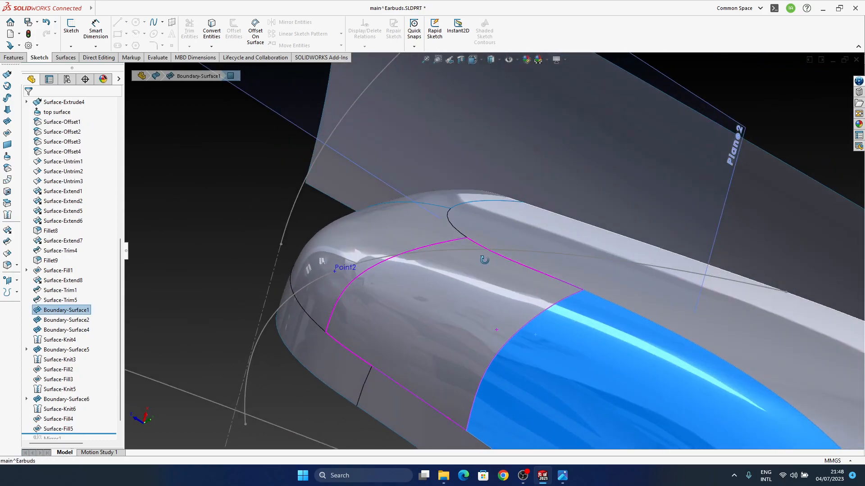
pyautogui.scroll(-1, 470, 302)
pyautogui.moveTo(467, 299); pyautogui.dragTo(423, 247, button='middle')
pyautogui.click(410, 220)
pyautogui.click(440, 178)
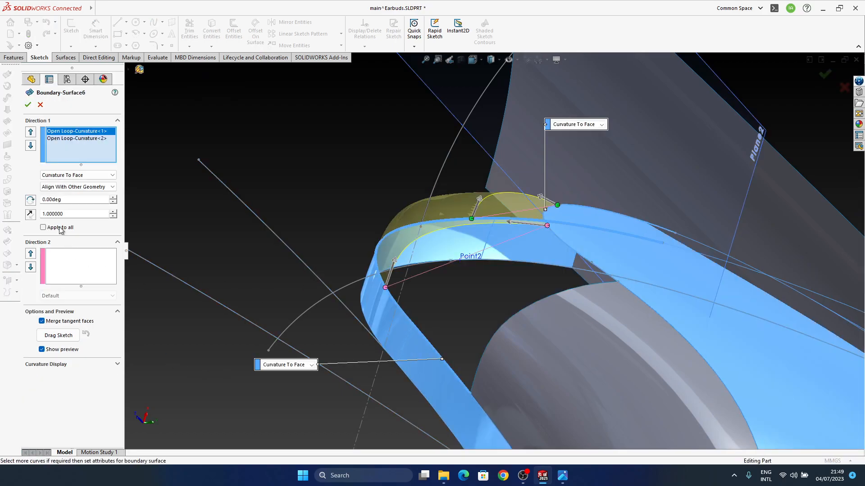
pyautogui.click(67, 162)
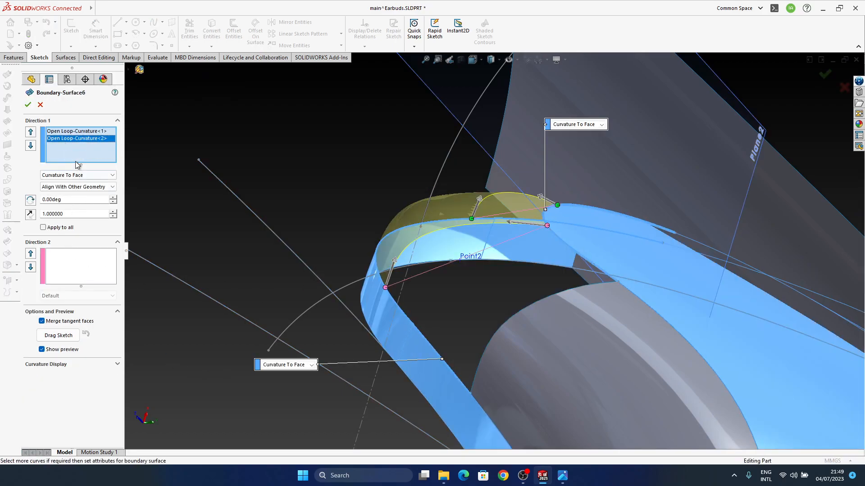
pyautogui.click(71, 132)
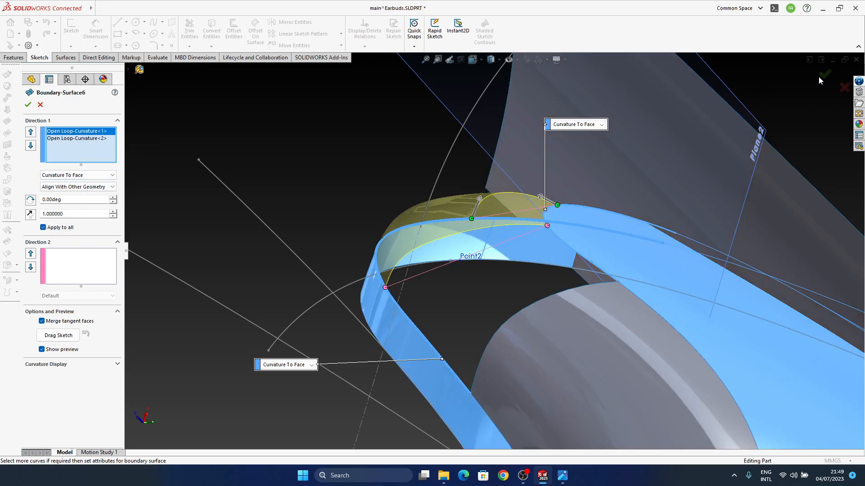
pyautogui.moveTo(476, 285); pyautogui.dragTo(505, 198, button='middle')
# Edit Boundary-Surface1 and adjust the tangent handles at its gap-side end, bringing the first curve's tangent length to about 1.24
pyautogui.moveTo(347, 336); pyautogui.dragTo(506, 277, button='middle')
pyautogui.click(507, 278)
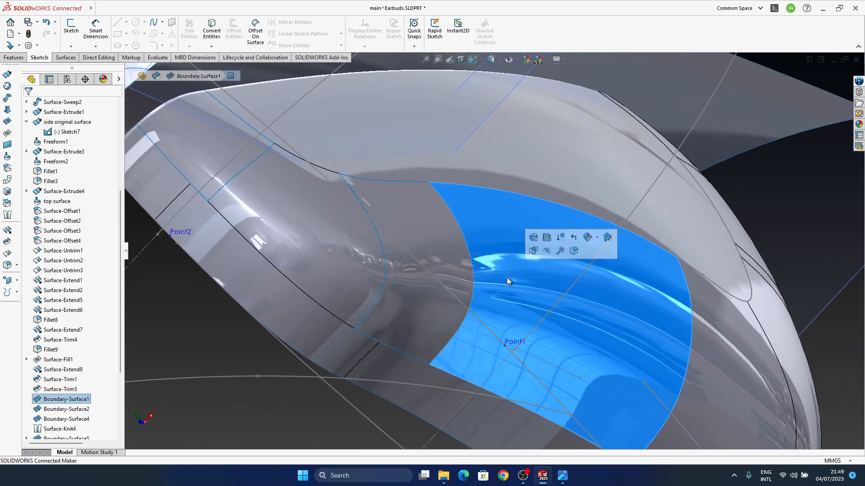
pyautogui.click(533, 239)
pyautogui.moveTo(477, 305); pyautogui.dragTo(454, 247, button='middle')
pyautogui.moveTo(455, 317); pyautogui.dragTo(446, 320)
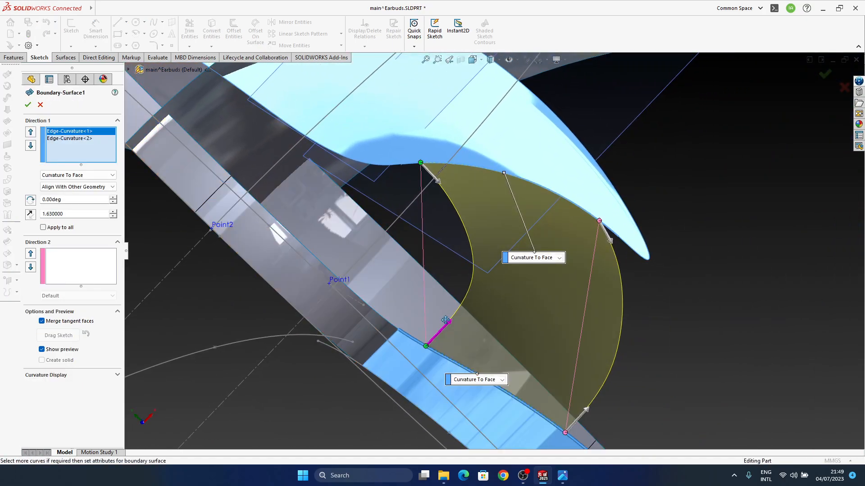
pyautogui.click(439, 183)
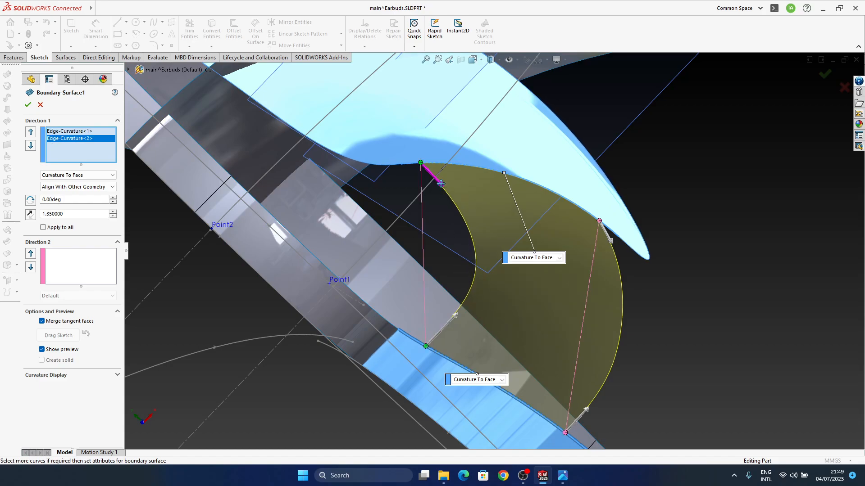
pyautogui.moveTo(456, 312); pyautogui.dragTo(441, 321)
pyautogui.click(823, 75)
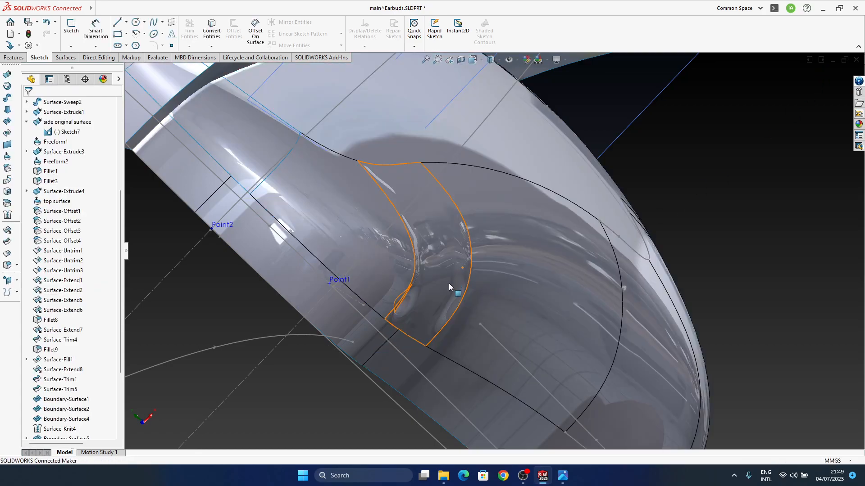
# Delete the uneven Surface-Fill5 patch from the side gap
pyautogui.middleClick(496, 249)
pyautogui.moveTo(495, 249); pyautogui.dragTo(449, 341, button='middle')
pyautogui.middleClick(479, 299)
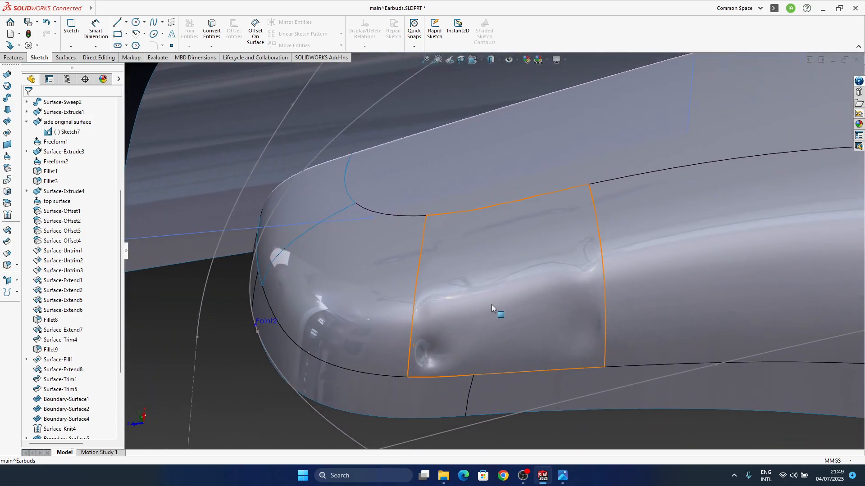
pyautogui.click(514, 324)
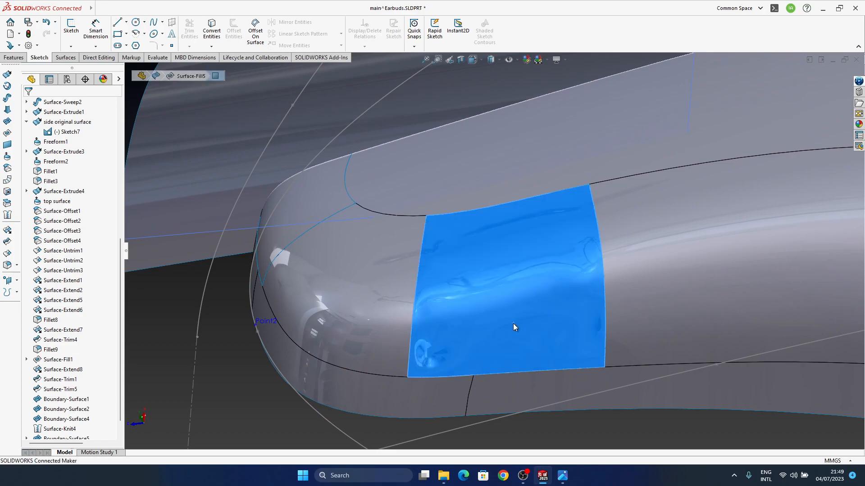
pyautogui.press('Delete')
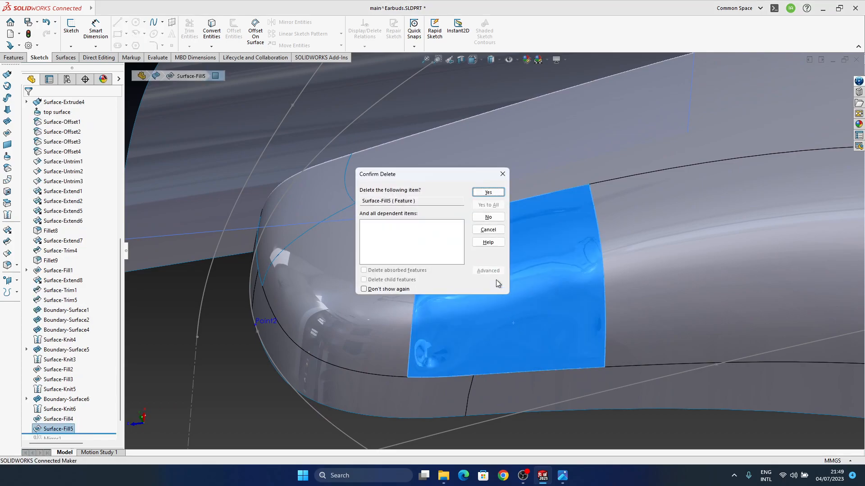
pyautogui.click(487, 192)
# Knit Surface-Knit6 and Surface-Fill4 together, leaving Merge entities off
pyautogui.moveTo(504, 252); pyautogui.dragTo(578, 359, button='middle')
pyautogui.moveTo(495, 367); pyautogui.dragTo(621, 353, button='middle')
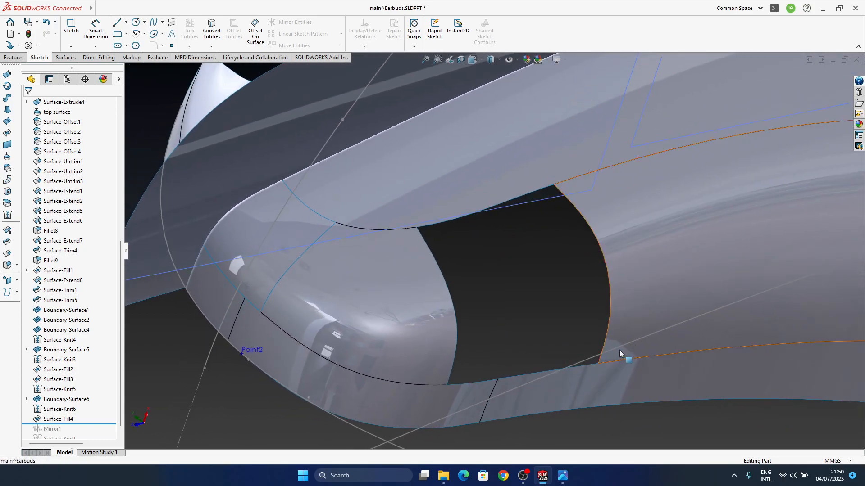
pyautogui.moveTo(459, 313); pyautogui.dragTo(430, 311, button='middle')
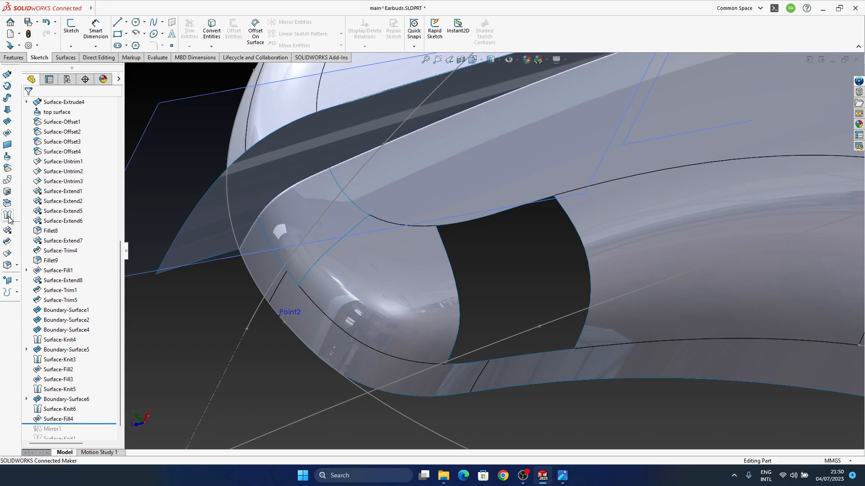
pyautogui.click(8, 216)
pyautogui.click(375, 299)
pyautogui.click(317, 244)
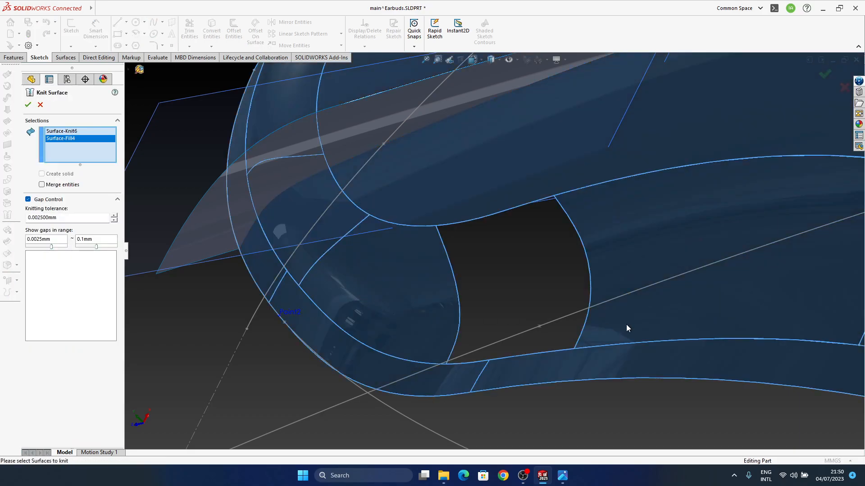
pyautogui.click(821, 77)
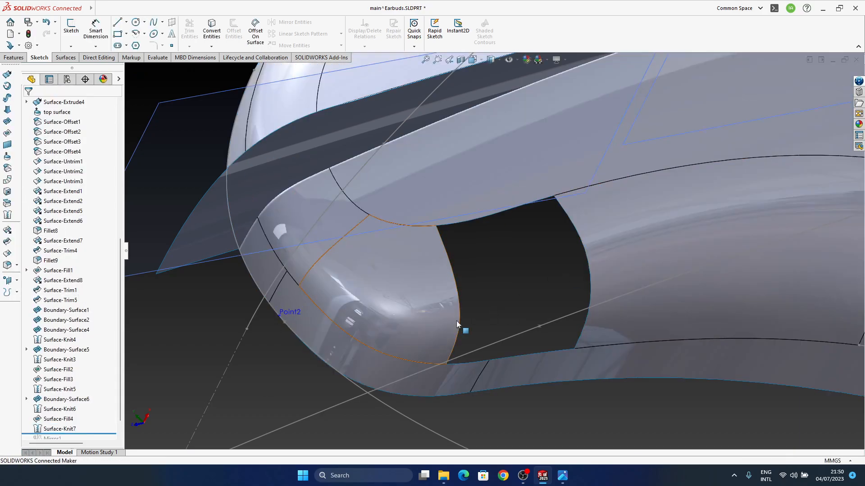
# Try to convert the side gap's upper edge into a new 3D sketch, and undo that sketch
pyautogui.moveTo(507, 297); pyautogui.dragTo(477, 296, button='middle')
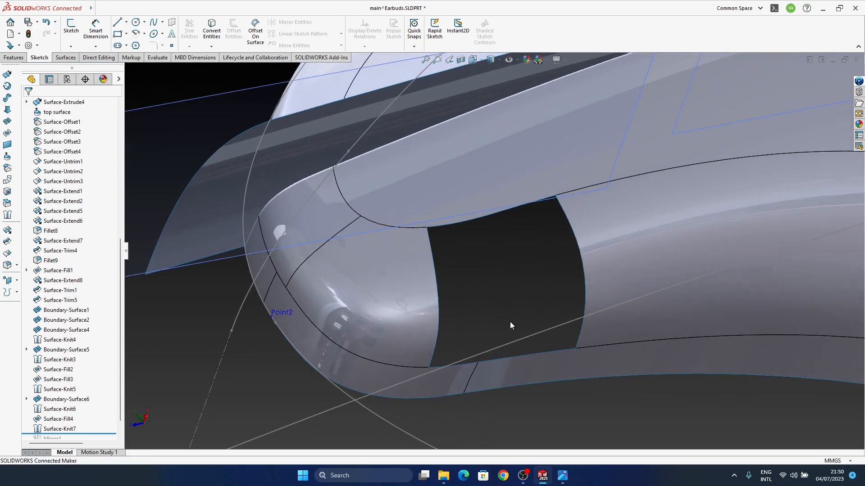
pyautogui.click(70, 46)
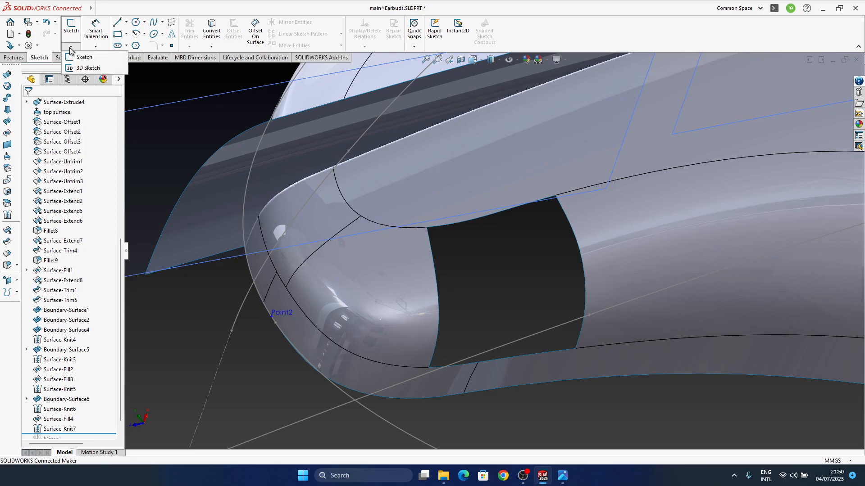
pyautogui.click(83, 69)
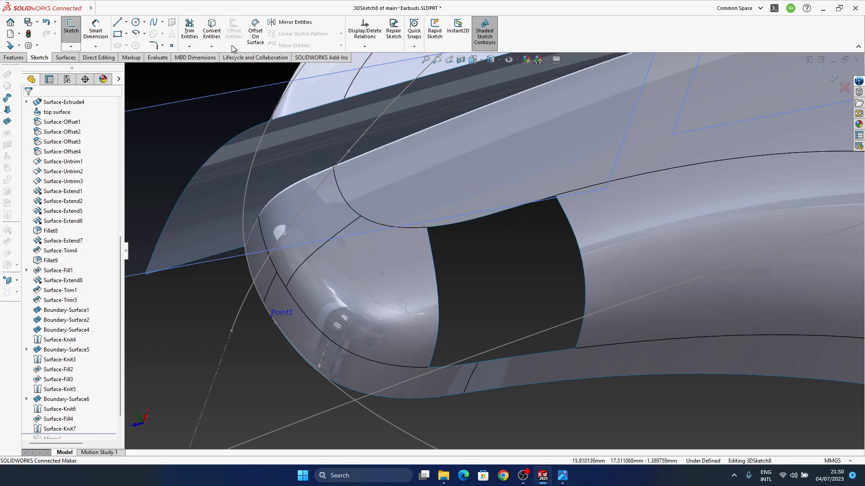
pyautogui.click(437, 226)
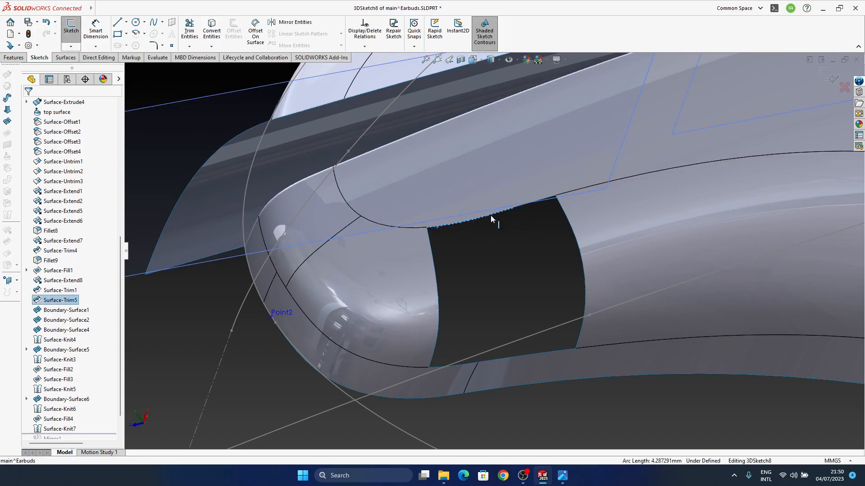
pyautogui.keyDown('ctrl'); pyautogui.click(522, 205); pyautogui.keyUp('ctrl')
pyautogui.scroll(-5, 523, 208)
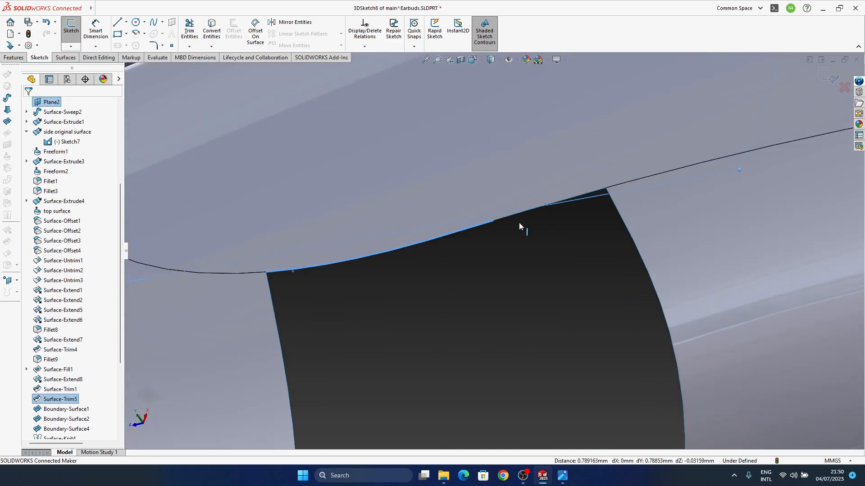
pyautogui.press('Escape')
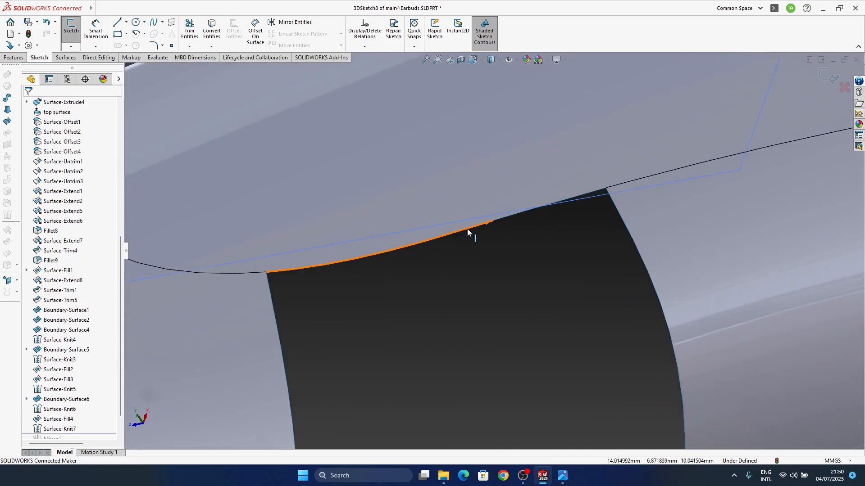
pyautogui.click(465, 230)
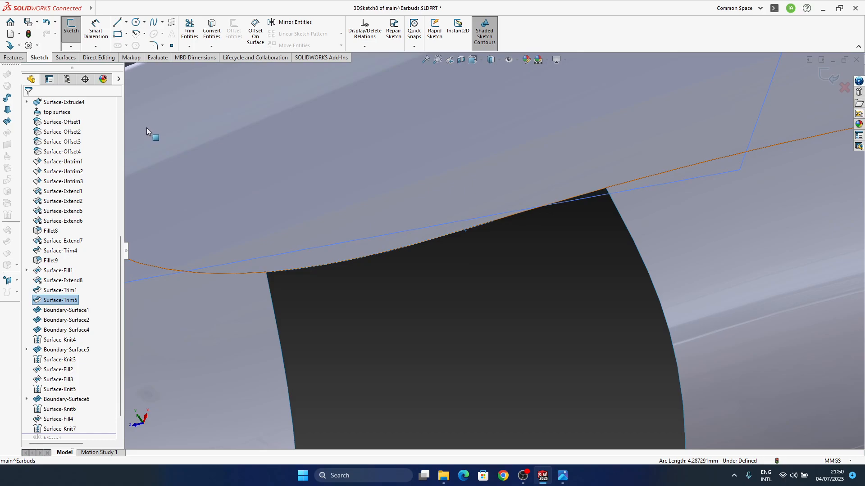
pyautogui.click(207, 40)
pyautogui.scroll(5, 469, 265)
pyautogui.scroll(-5, 469, 265)
pyautogui.hotkey('ctrl', 'z')
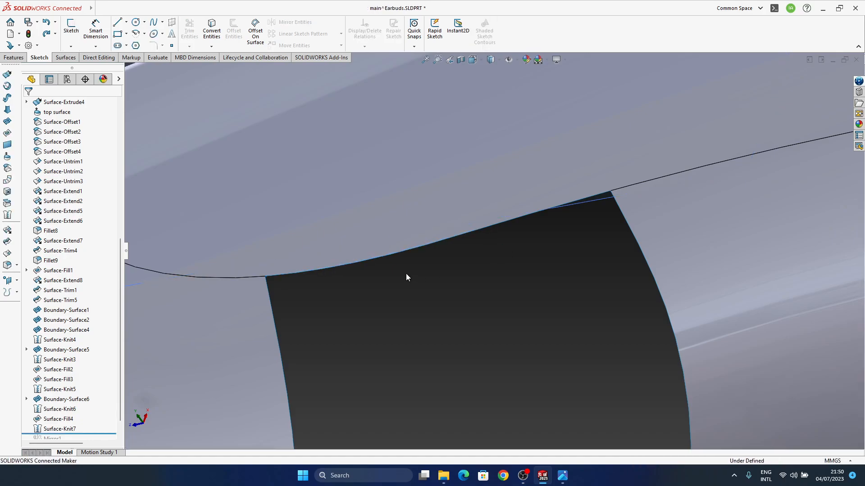
# Create a 3D sketch by converting both segments of the side gap's upper edge
pyautogui.click(358, 266)
pyautogui.click(71, 47)
pyautogui.click(83, 69)
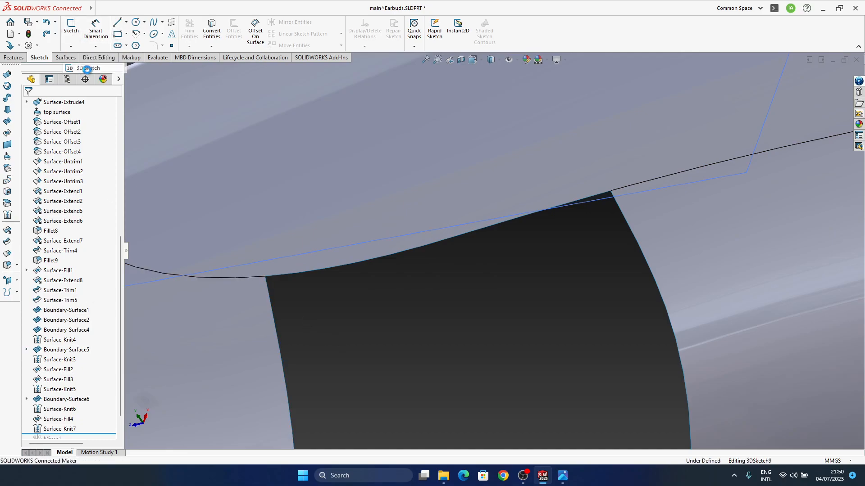
pyautogui.click(511, 221)
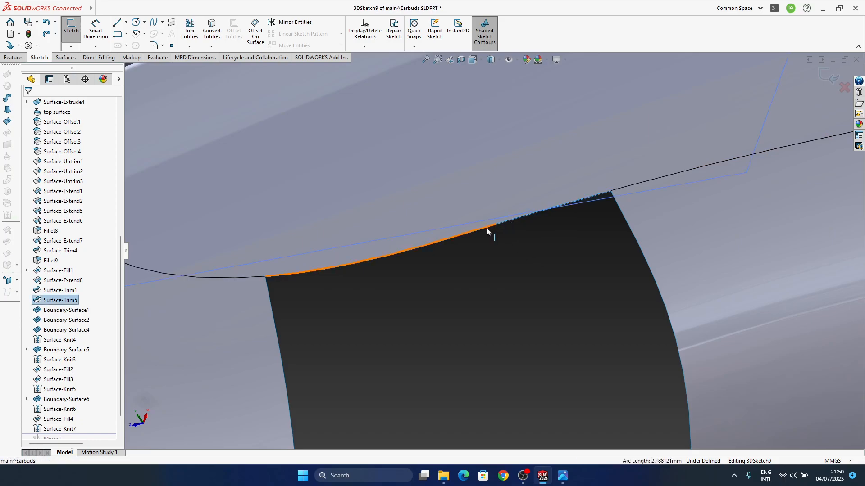
pyautogui.click(215, 34)
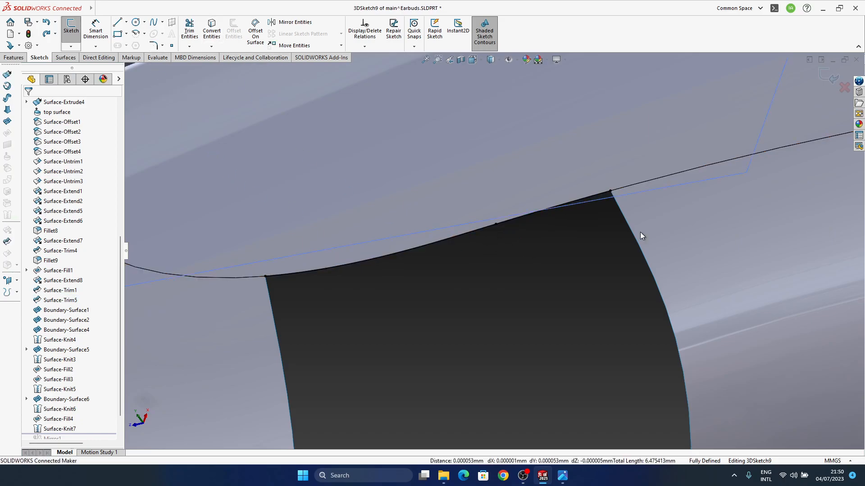
pyautogui.click(829, 77)
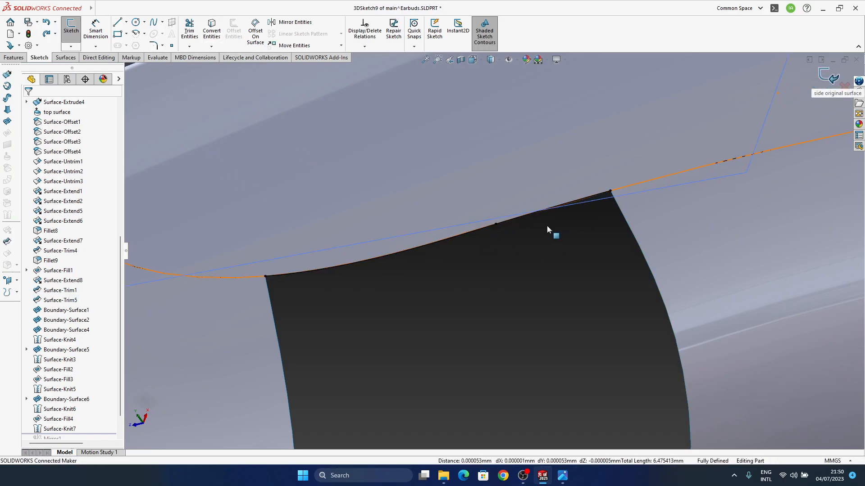
# Create another 3D sketch by converting both segments of the side gap's lower edge
pyautogui.scroll(5, 481, 270)
pyautogui.moveTo(553, 315); pyautogui.dragTo(466, 326, button='middle')
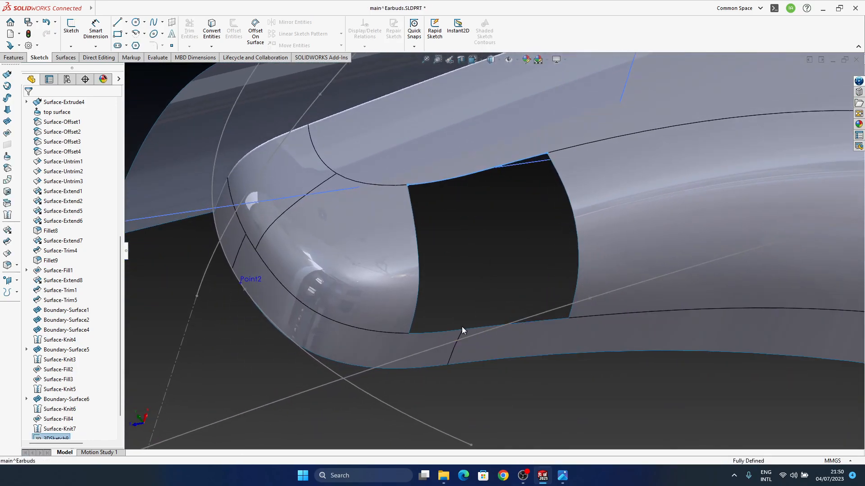
pyautogui.press('Escape')
pyautogui.click(71, 46)
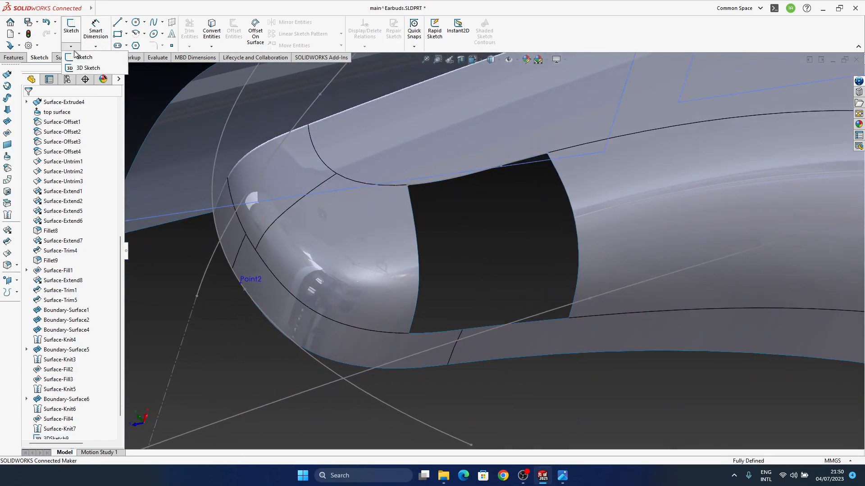
pyautogui.click(88, 67)
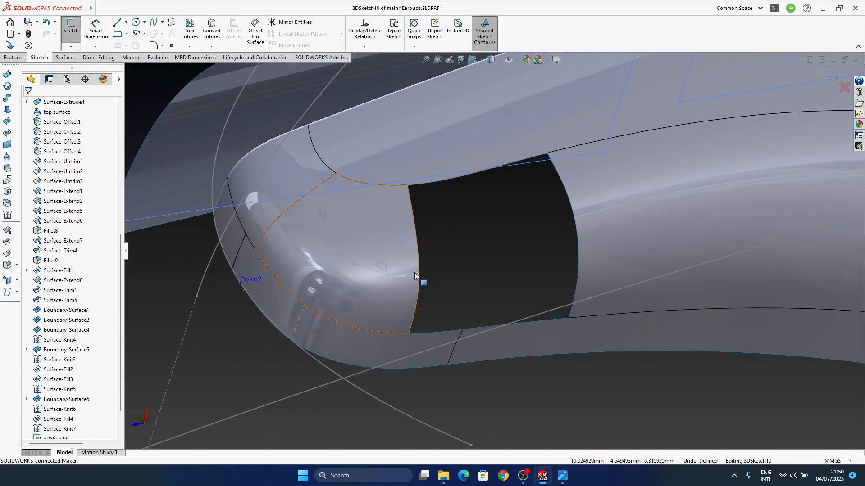
pyautogui.click(429, 332)
pyautogui.keyDown('ctrl'); pyautogui.click(483, 326); pyautogui.keyUp('ctrl')
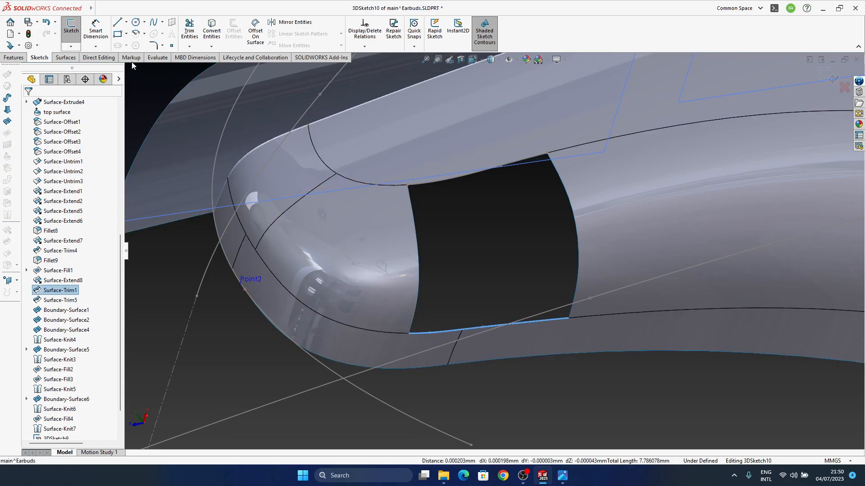
pyautogui.click(211, 30)
pyautogui.click(818, 75)
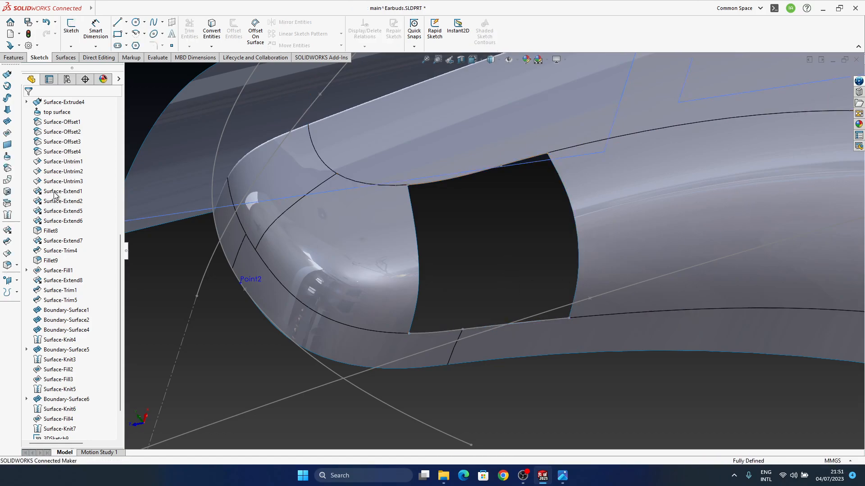
# Start a boundary surface with the gap's two side edges as Direction 1, both set to Curvature To Face
pyautogui.click(5, 124)
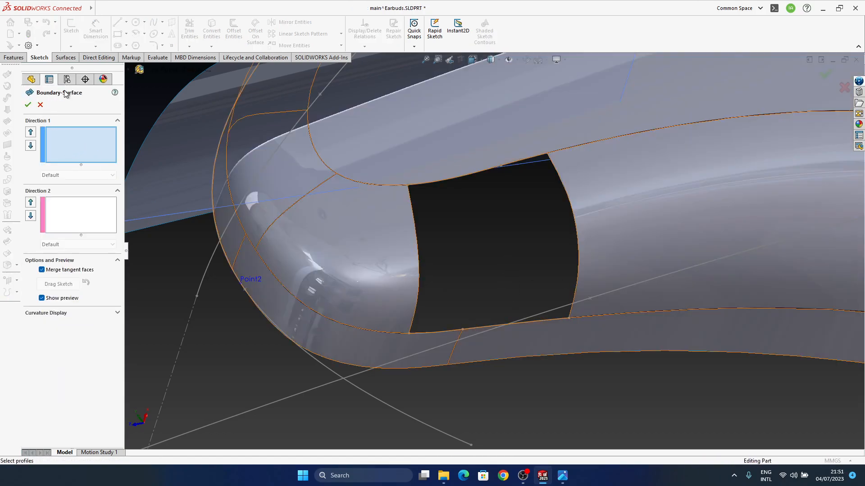
pyautogui.click(415, 235)
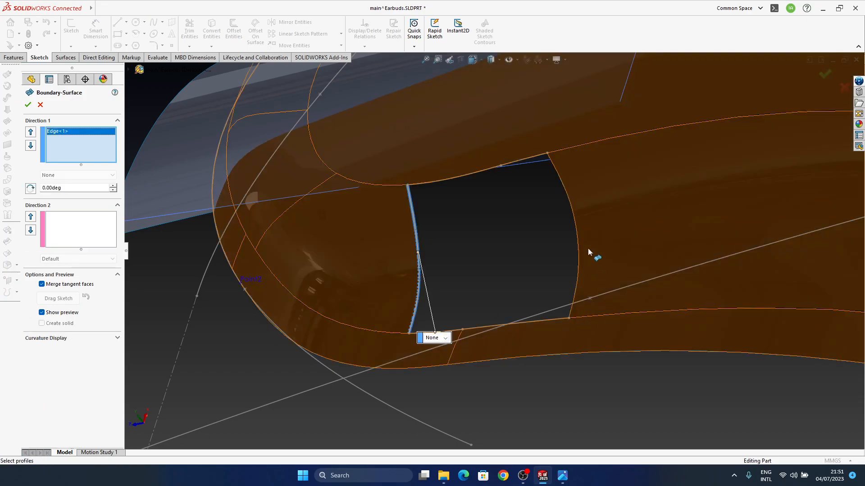
pyautogui.click(576, 232)
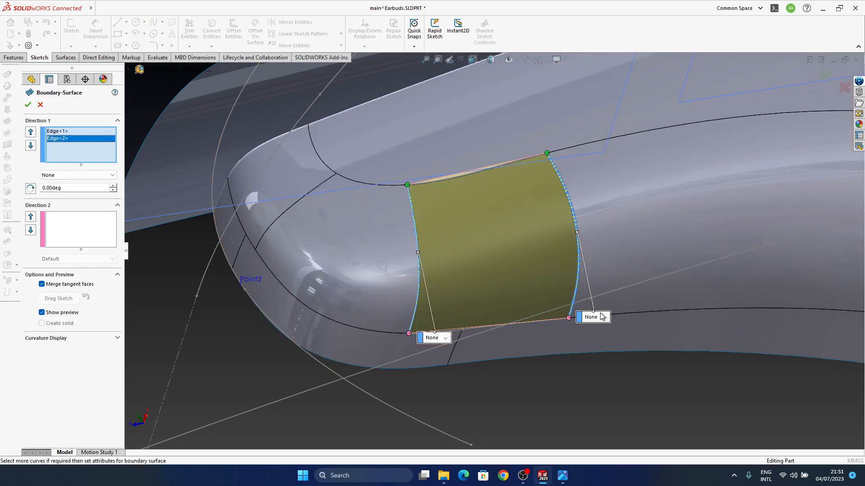
pyautogui.click(604, 343)
pyautogui.click(445, 338)
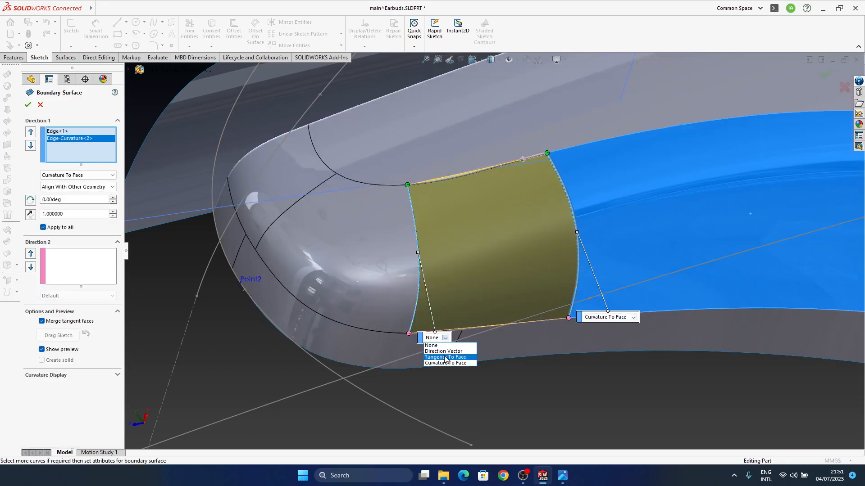
pyautogui.click(447, 363)
pyautogui.moveTo(485, 387); pyautogui.dragTo(461, 334, button='middle')
# Add the converted upper and lower edge sketches, 3DSketch9 and 3DSketch10, as the Direction 2 curves
pyautogui.click(65, 258)
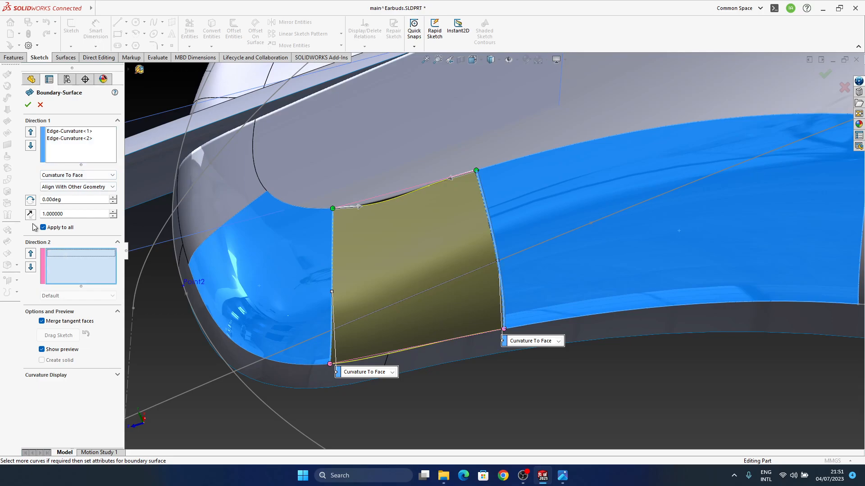
pyautogui.click(380, 201)
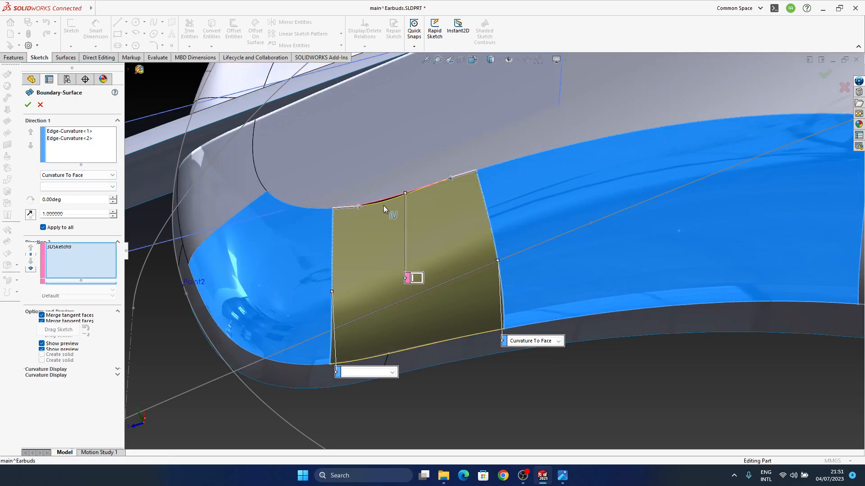
pyautogui.click(421, 344)
pyautogui.moveTo(468, 336); pyautogui.dragTo(419, 364, button='middle')
pyautogui.moveTo(420, 376); pyautogui.dragTo(477, 324, button='middle')
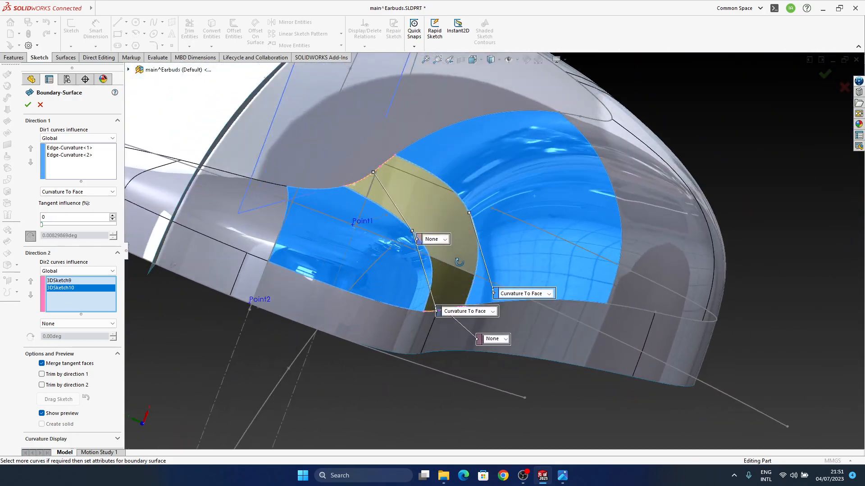
# Set both Direction 2 curves to Curvature To Face and create the boundary surface across the side gap
pyautogui.click(501, 367)
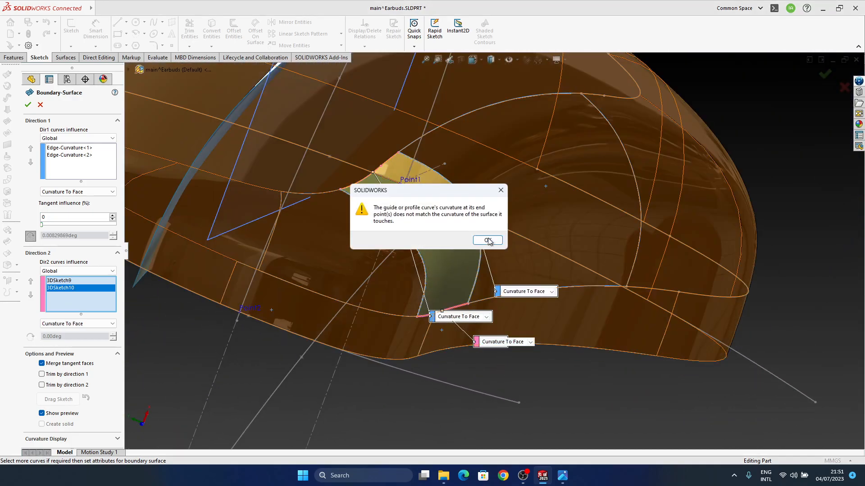
pyautogui.click(494, 242)
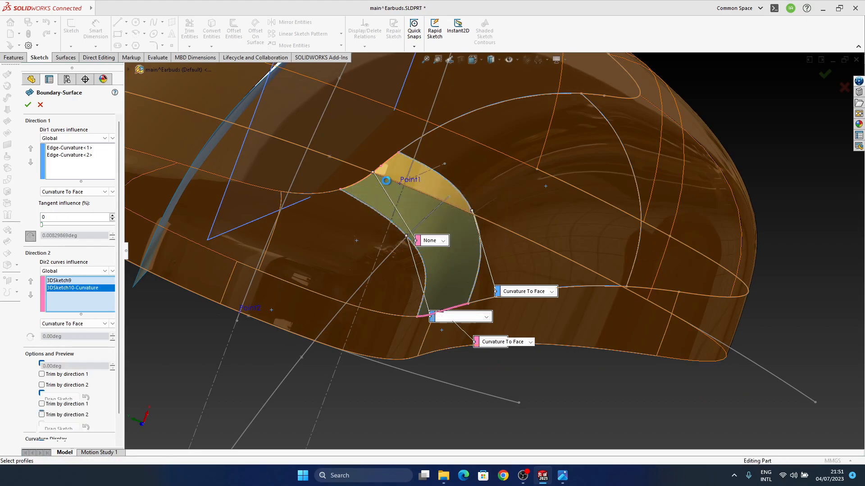
pyautogui.click(442, 241)
pyautogui.click(445, 267)
pyautogui.click(487, 241)
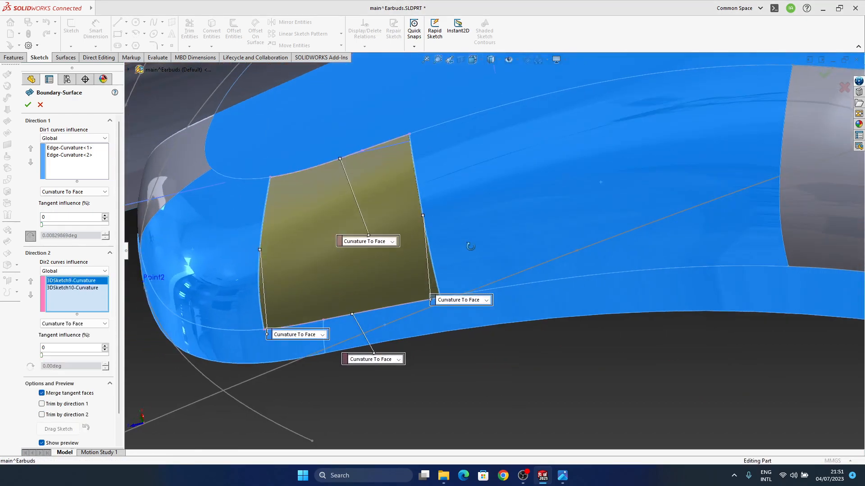
pyautogui.moveTo(470, 246); pyautogui.dragTo(490, 222, button='middle')
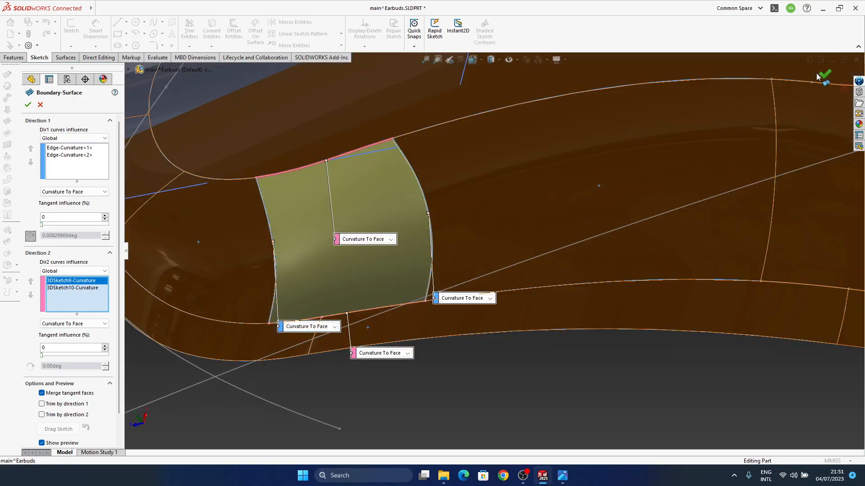
pyautogui.click(824, 75)
pyautogui.moveTo(370, 284); pyautogui.dragTo(482, 213, button='middle')
pyautogui.click(482, 213)
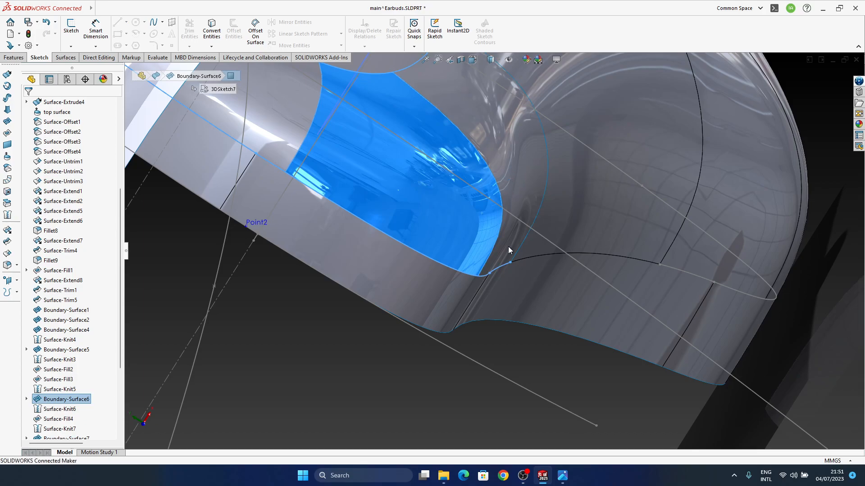
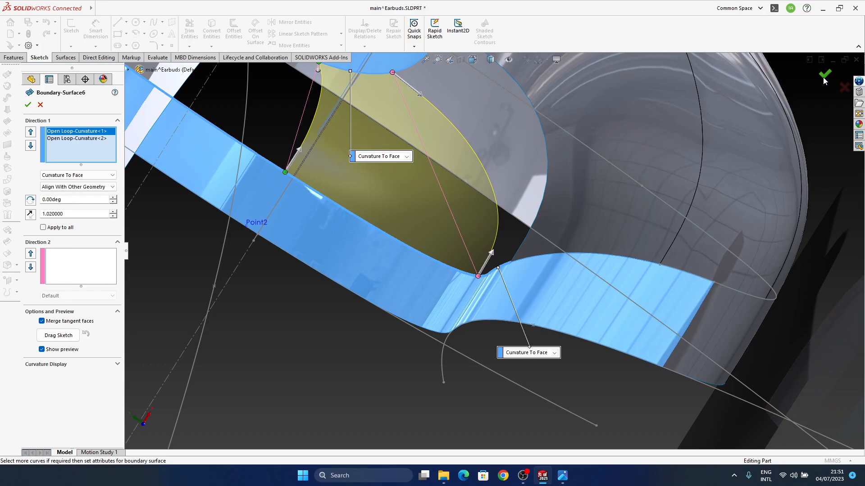
# Reopen the rounded narrow end's boundary surface and rebuild it with a Direction 1 tangent length of 1, keeping Curvature To Face
pyautogui.moveTo(507, 263)
pyautogui.mouseDown(button='middle')
pyautogui.moveTo(529, 220)
pyautogui.moveTo(514, 274)
pyautogui.moveTo(540, 227)
pyautogui.moveTo(491, 293)
pyautogui.moveTo(486, 324)
pyautogui.moveTo(515, 159)
pyautogui.moveTo(524, 258)
pyautogui.moveTo(487, 162)
pyautogui.moveTo(502, 274)
pyautogui.moveTo(560, 328)
pyautogui.moveTo(572, 302)
pyautogui.moveTo(635, 339)
pyautogui.moveTo(562, 280)
pyautogui.moveTo(453, 312)
pyautogui.moveTo(450, 360)
pyautogui.moveTo(430, 337)
pyautogui.moveTo(576, 304)
pyautogui.mouseUp(button='middle')
pyautogui.moveTo(650, 247); pyautogui.dragTo(482, 244, button='middle')
pyautogui.scroll(-7, 472, 288)
pyautogui.moveTo(475, 289); pyautogui.dragTo(557, 243, button='middle')
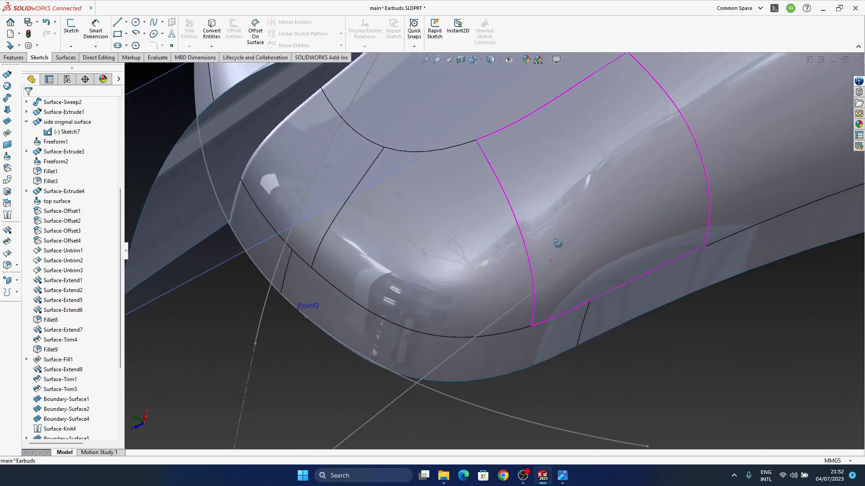
pyautogui.click(493, 274)
pyautogui.click(518, 235)
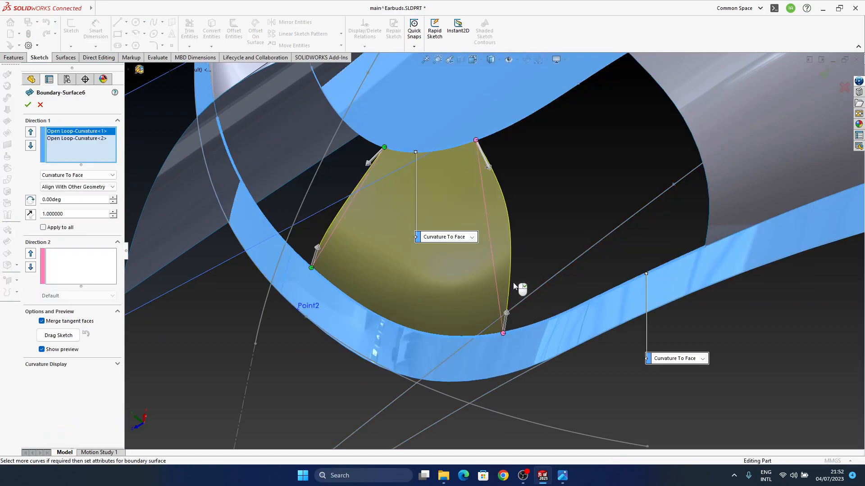
pyautogui.moveTo(490, 277); pyautogui.dragTo(464, 281, button='middle')
pyautogui.click(826, 76)
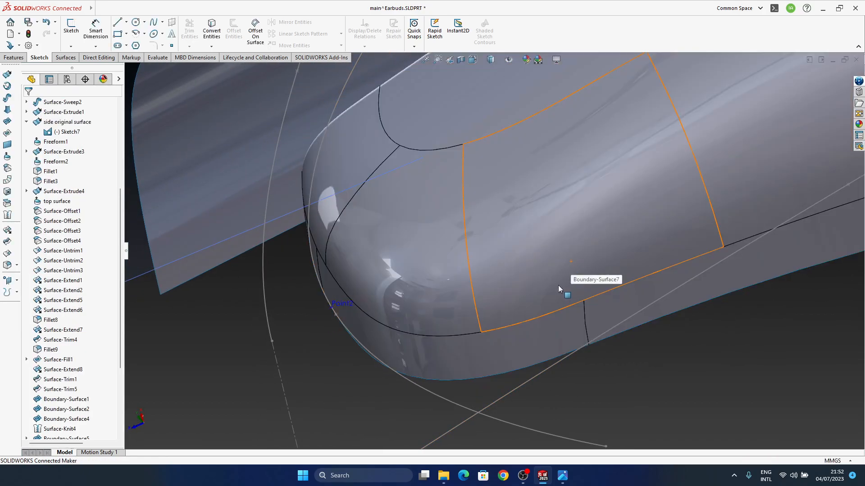
# Examine the side patch and the adjoining end faces from several angles for smooth reflections and edge transitions
pyautogui.moveTo(558, 285)
pyautogui.mouseDown(button='middle')
pyautogui.moveTo(625, 175)
pyautogui.moveTo(639, 174)
pyautogui.moveTo(606, 240)
pyautogui.moveTo(633, 287)
pyautogui.moveTo(500, 320)
pyautogui.moveTo(490, 336)
pyautogui.mouseUp(button='middle')
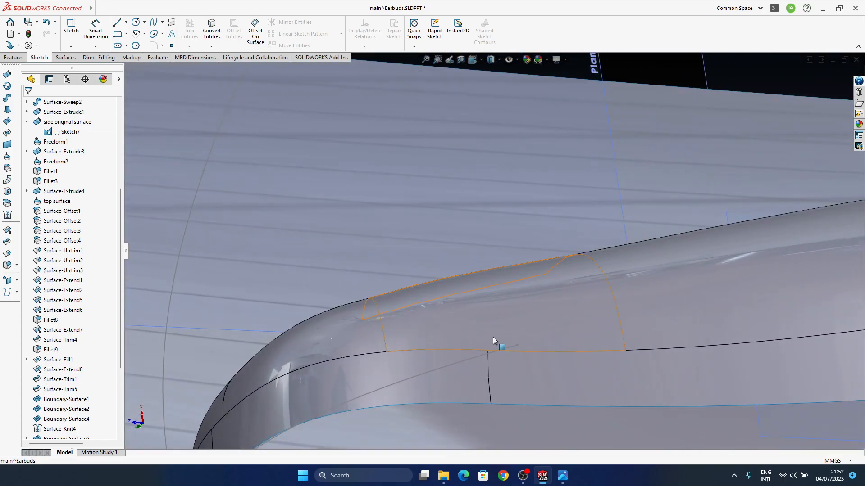
pyautogui.moveTo(448, 285)
pyautogui.mouseDown(button='middle')
pyautogui.moveTo(526, 233)
pyautogui.moveTo(442, 209)
pyautogui.mouseUp(button='middle')
pyautogui.moveTo(499, 314)
pyautogui.mouseDown(button='middle')
pyautogui.moveTo(506, 251)
pyautogui.moveTo(525, 376)
pyautogui.moveTo(476, 283)
pyautogui.moveTo(504, 301)
pyautogui.mouseUp(button='middle')
pyautogui.moveTo(385, 269)
pyautogui.mouseDown(button='middle')
pyautogui.moveTo(409, 294)
pyautogui.moveTo(452, 277)
pyautogui.moveTo(447, 312)
pyautogui.moveTo(414, 336)
pyautogui.moveTo(432, 378)
pyautogui.moveTo(422, 296)
pyautogui.moveTo(492, 204)
pyautogui.moveTo(511, 212)
pyautogui.moveTo(425, 383)
pyautogui.moveTo(432, 371)
pyautogui.mouseUp(button='middle')
pyautogui.moveTo(482, 319)
pyautogui.mouseDown(button='middle')
pyautogui.moveTo(451, 380)
pyautogui.moveTo(463, 386)
pyautogui.moveTo(467, 353)
pyautogui.moveTo(484, 343)
pyautogui.mouseUp(button='middle')
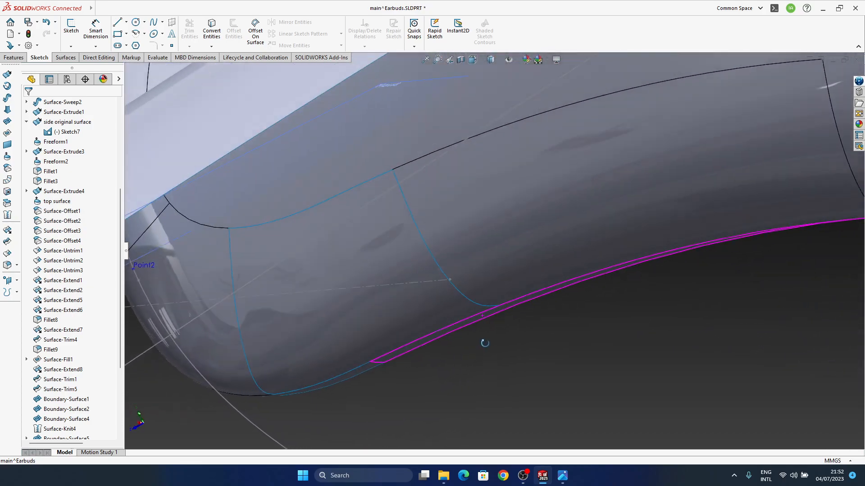
pyautogui.moveTo(353, 336)
pyautogui.mouseDown(button='middle')
pyautogui.moveTo(459, 236)
pyautogui.moveTo(446, 321)
pyautogui.moveTo(450, 188)
pyautogui.moveTo(436, 226)
pyautogui.moveTo(449, 197)
pyautogui.moveTo(436, 181)
pyautogui.mouseUp(button='middle')
pyautogui.moveTo(495, 367)
pyautogui.mouseDown(button='middle')
pyautogui.moveTo(518, 391)
pyautogui.moveTo(557, 408)
pyautogui.moveTo(546, 433)
pyautogui.moveTo(569, 332)
pyautogui.moveTo(488, 402)
pyautogui.mouseUp(button='middle')
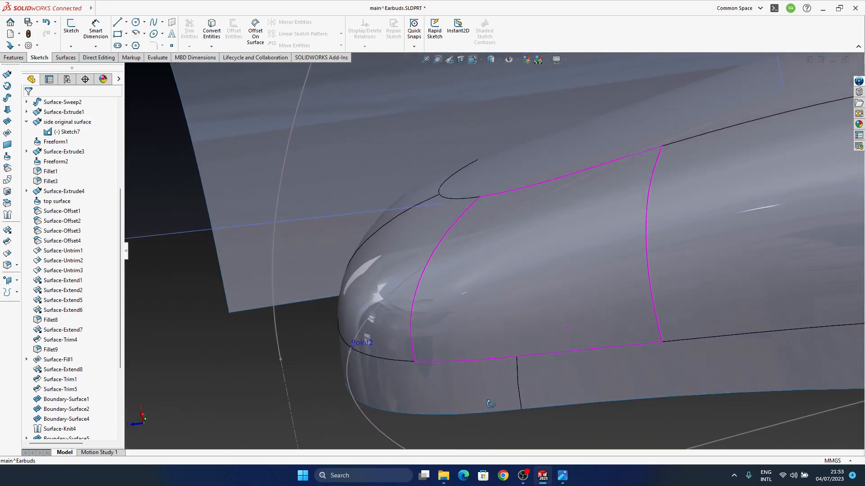
pyautogui.moveTo(447, 340); pyautogui.dragTo(498, 305, button='middle')
# Open the definitions of Boundary-Surface1 and Boundary-Surface6 to review their Direction 1 curvature settings around the side patch
pyautogui.click(498, 305)
pyautogui.click(523, 278)
pyautogui.scroll(-3, 492, 341)
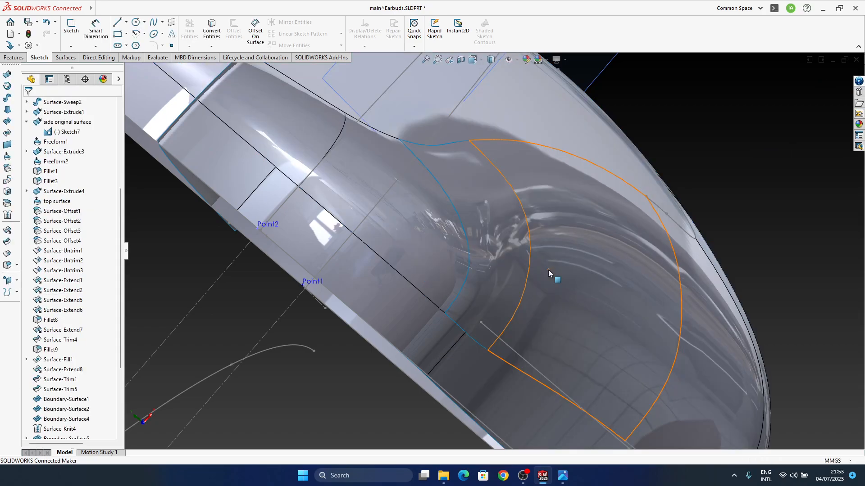
pyautogui.moveTo(548, 269); pyautogui.dragTo(487, 317, button='middle')
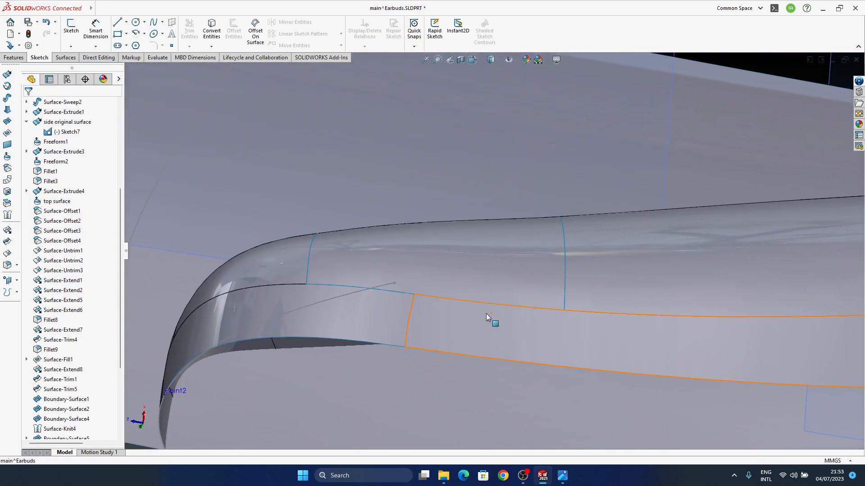
pyautogui.moveTo(436, 289); pyautogui.dragTo(383, 279, button='middle')
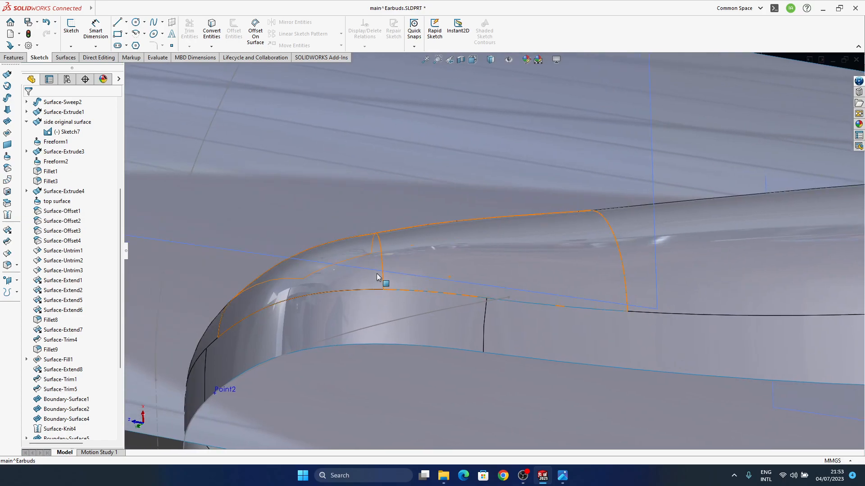
pyautogui.click(345, 253)
pyautogui.moveTo(447, 270); pyautogui.dragTo(501, 320, button='middle')
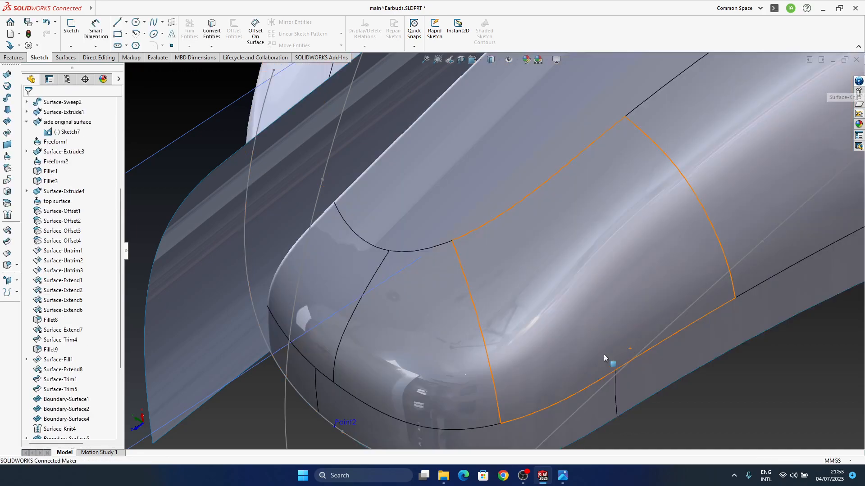
pyautogui.moveTo(574, 366); pyautogui.dragTo(388, 347, button='middle')
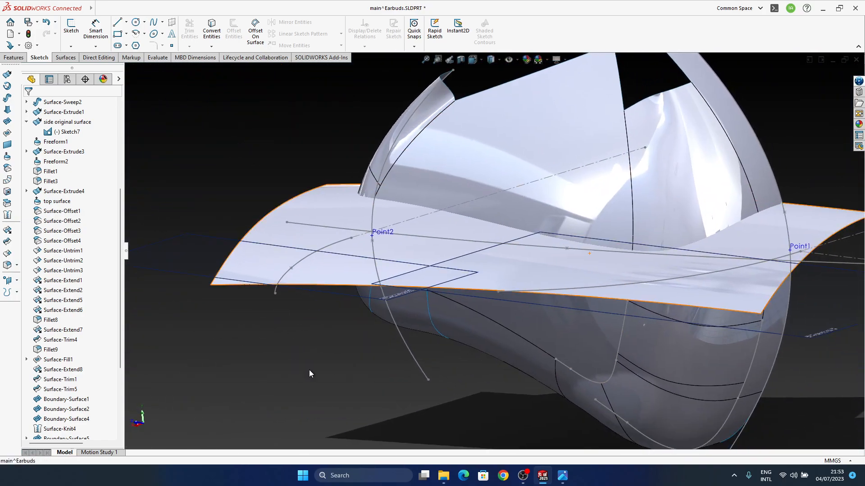
# Knit the side patch Boundary-Surface7 to the existing Surface-Knit7 body
pyautogui.scroll(-4, 59, 405)
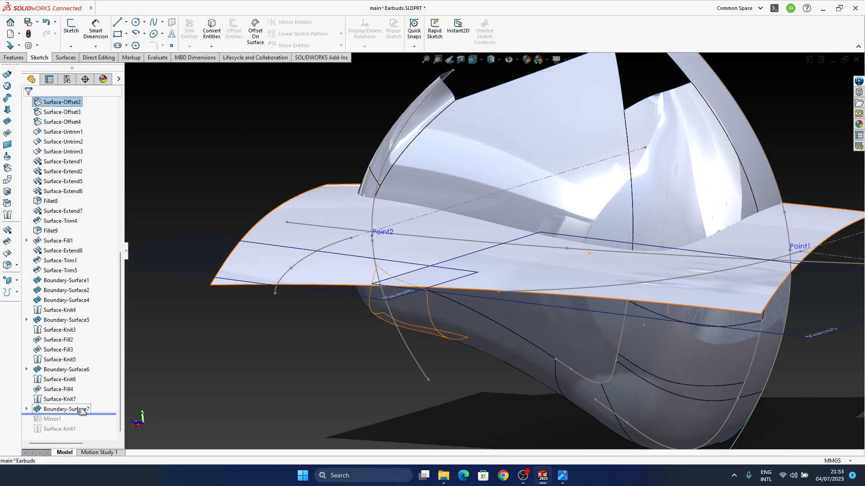
pyautogui.moveTo(554, 303); pyautogui.dragTo(569, 224, button='middle')
pyautogui.keyDown('ctrl'); pyautogui.moveTo(434, 344); pyautogui.dragTo(481, 301, button='middle'); pyautogui.keyUp('ctrl')
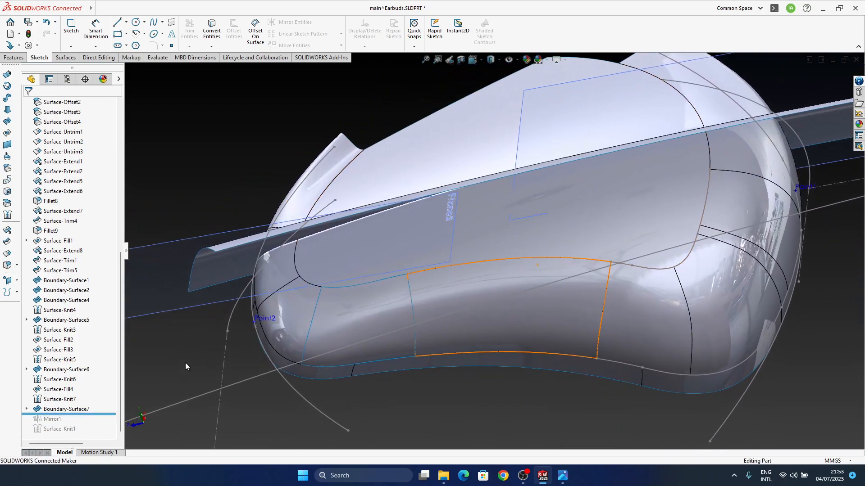
pyautogui.click(6, 216)
pyautogui.click(355, 322)
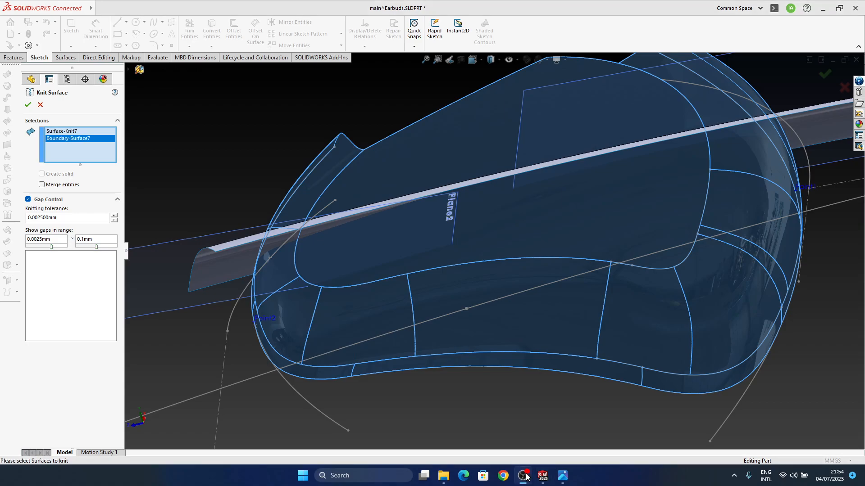
pyautogui.press('Return')
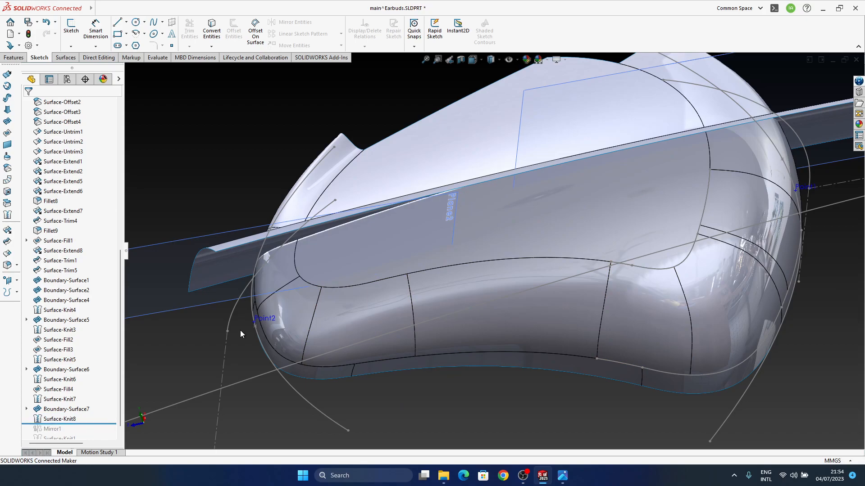
# Try a mutual trim between Surface-Knit8 and the top surface, removing pieces top surface-Trim1 and Surface-Knit8-Trim0
pyautogui.click(7, 254)
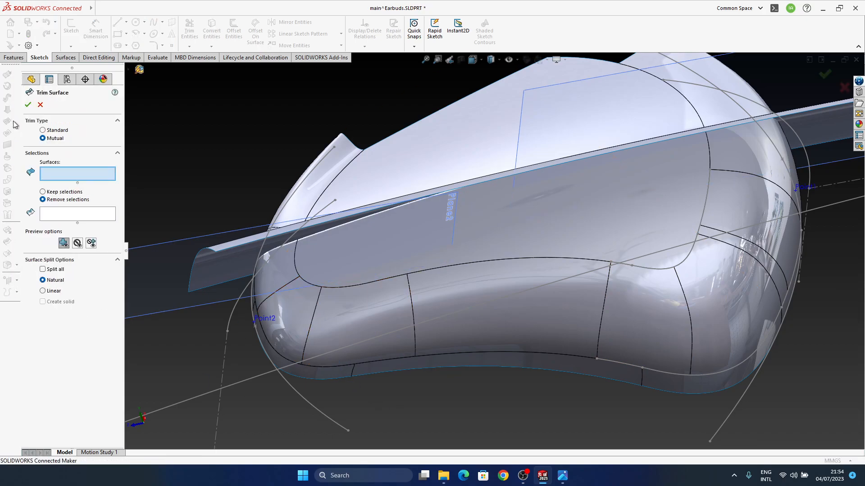
pyautogui.click(402, 307)
pyautogui.moveTo(347, 238); pyautogui.dragTo(336, 256, button='middle')
pyautogui.click(337, 255)
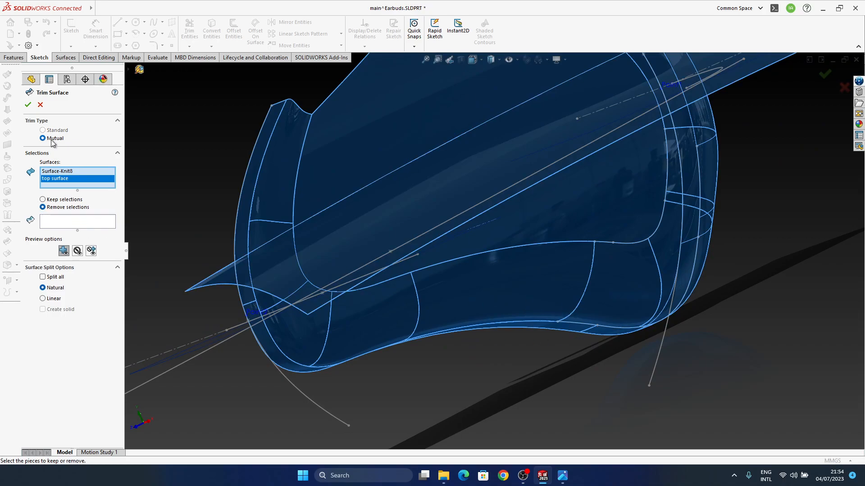
pyautogui.click(63, 222)
pyautogui.click(355, 258)
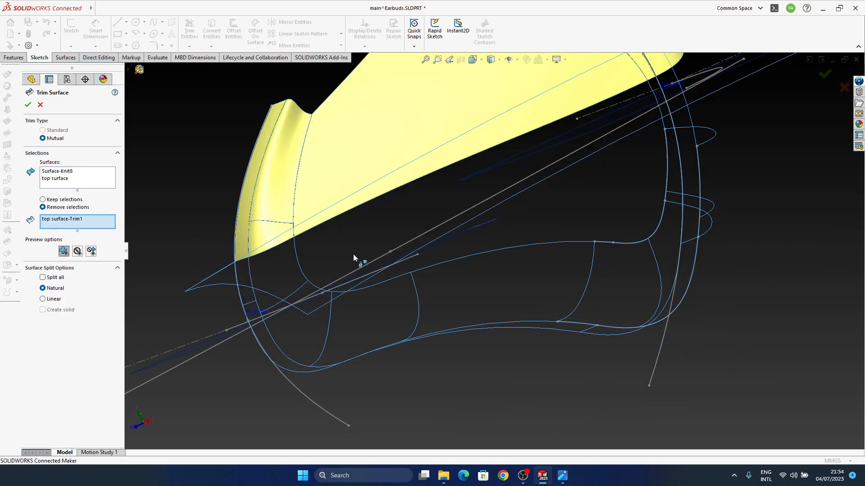
pyautogui.click(663, 130)
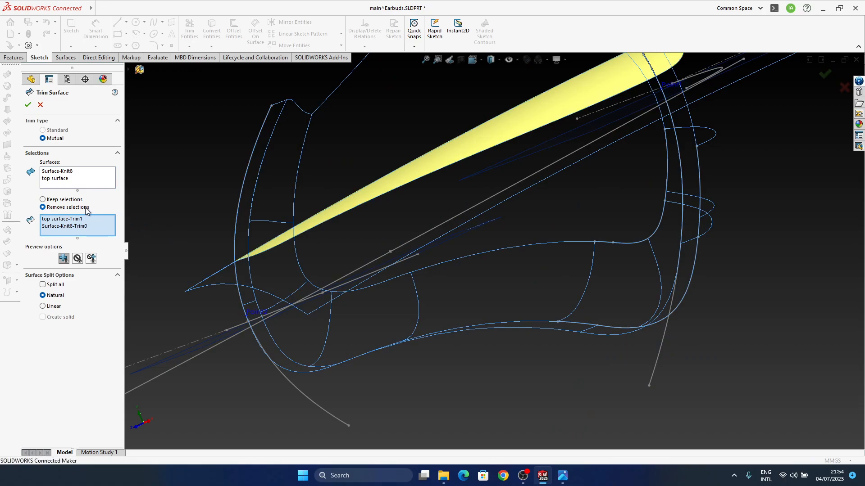
# Clear the pieces chosen for removal and try the mutual trim with Keep selections instead
pyautogui.moveTo(380, 239); pyautogui.dragTo(424, 277, button='middle')
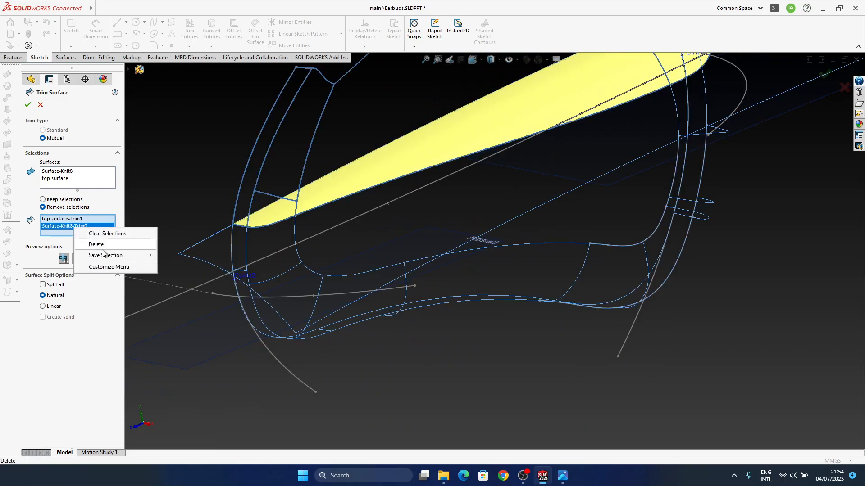
pyautogui.click(104, 234)
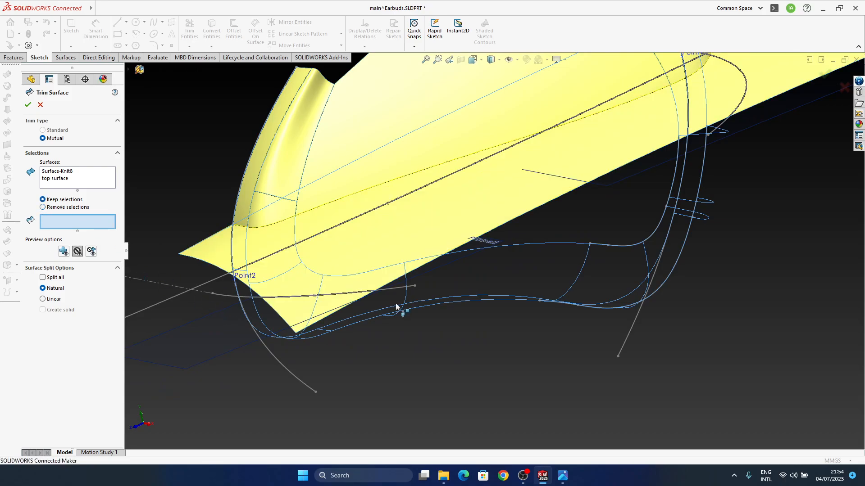
pyautogui.moveTo(458, 287); pyautogui.dragTo(469, 218, button='middle')
pyautogui.click(826, 74)
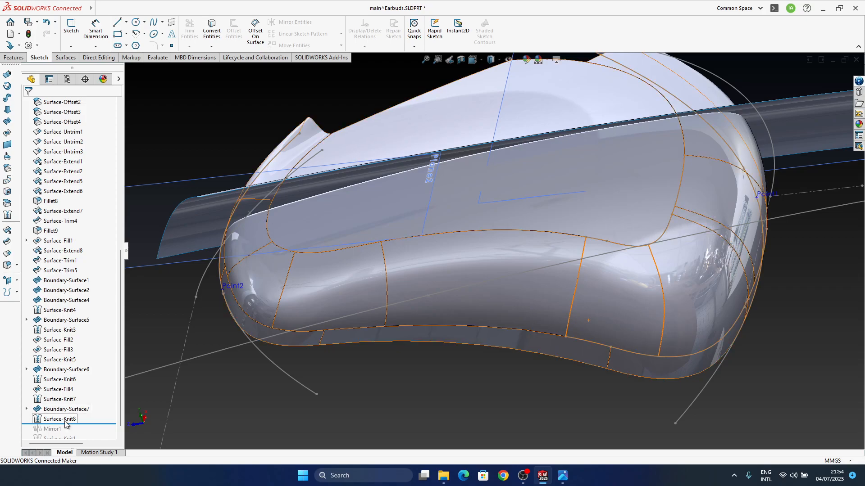
# Edit Surface-Knit8 and reduce the minimum of its displayed gap range to check the knit for gaps
pyautogui.moveTo(405, 275); pyautogui.dragTo(419, 271, button='middle')
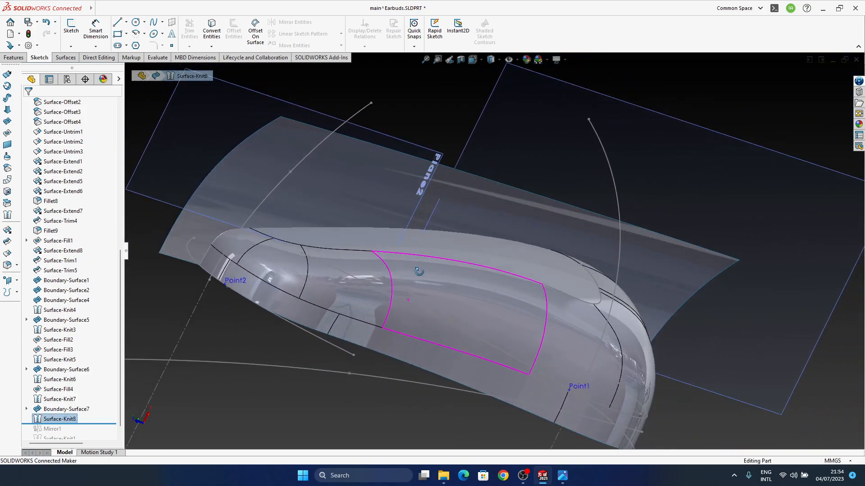
pyautogui.rightClick(52, 423)
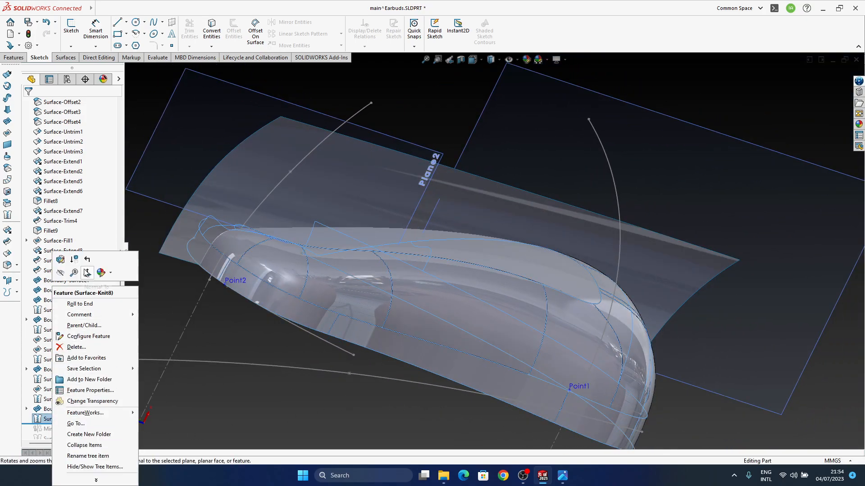
pyautogui.click(65, 264)
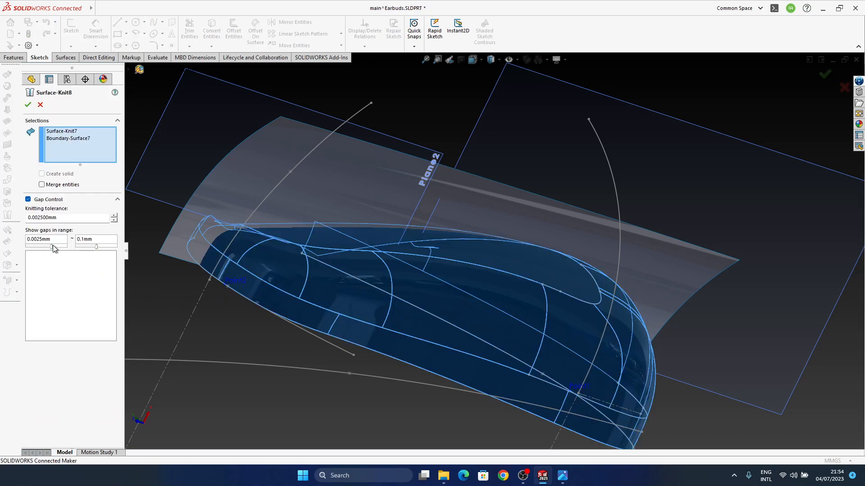
pyautogui.moveTo(51, 245); pyautogui.dragTo(37, 246)
pyautogui.click(28, 105)
# Try the mutual trim of the top surface and Surface-Knit8 again, removing top surface-Trim1, Surface-Knit8-Trim0 and top surface-Trim0
pyautogui.moveTo(434, 226); pyautogui.dragTo(687, 361, button='middle')
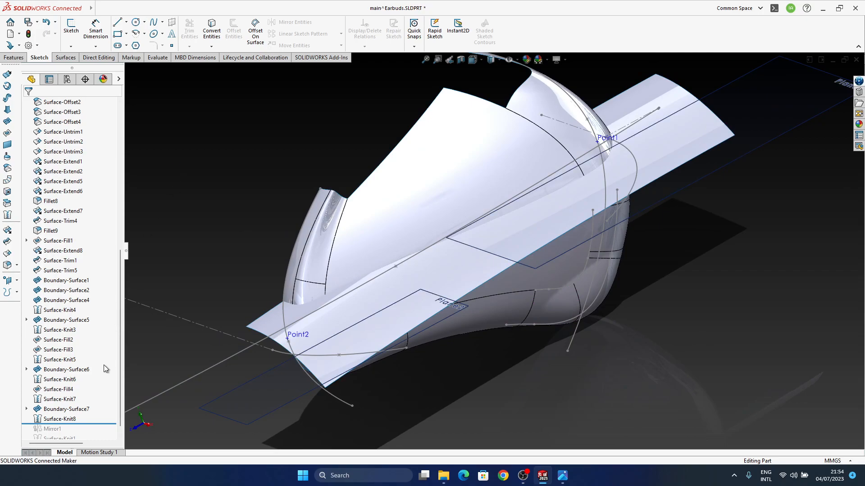
pyautogui.click(8, 242)
pyautogui.click(354, 325)
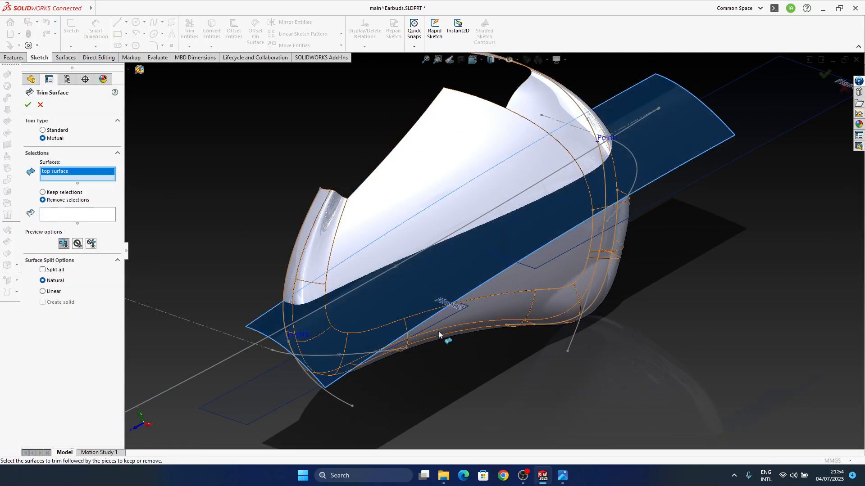
pyautogui.click(498, 306)
pyautogui.click(67, 218)
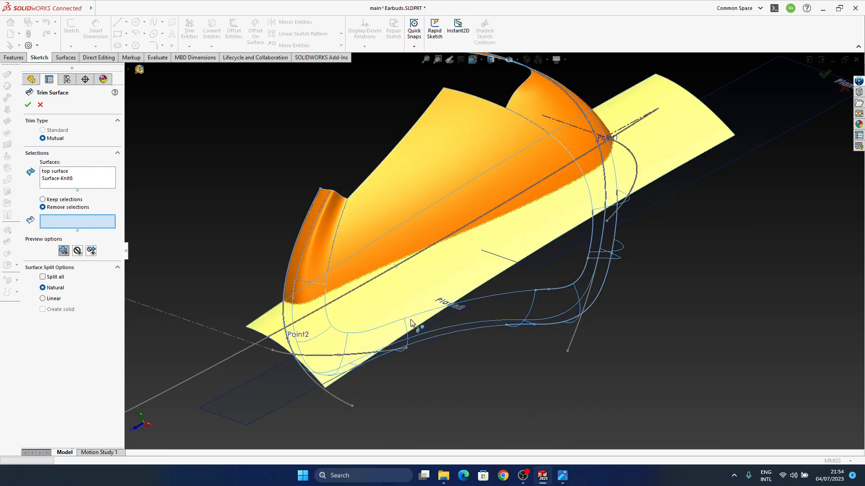
pyautogui.click(413, 301)
pyautogui.click(461, 256)
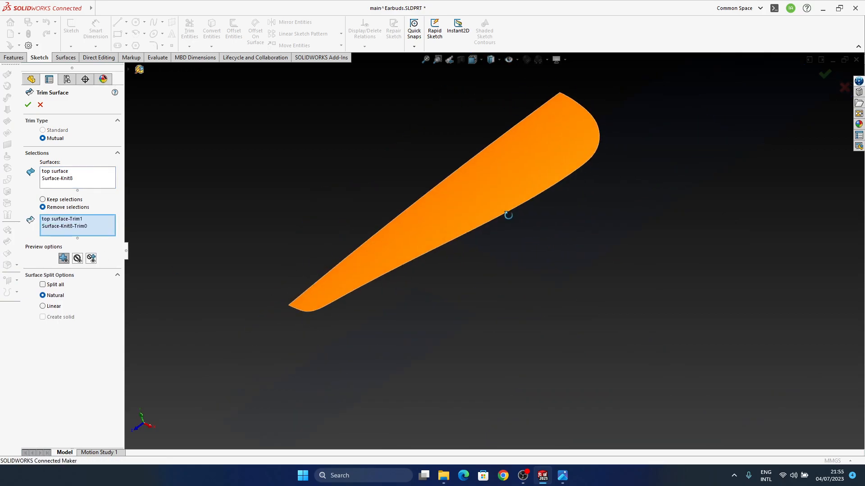
pyautogui.click(506, 212)
pyautogui.moveTo(463, 259); pyautogui.dragTo(470, 248, button='middle')
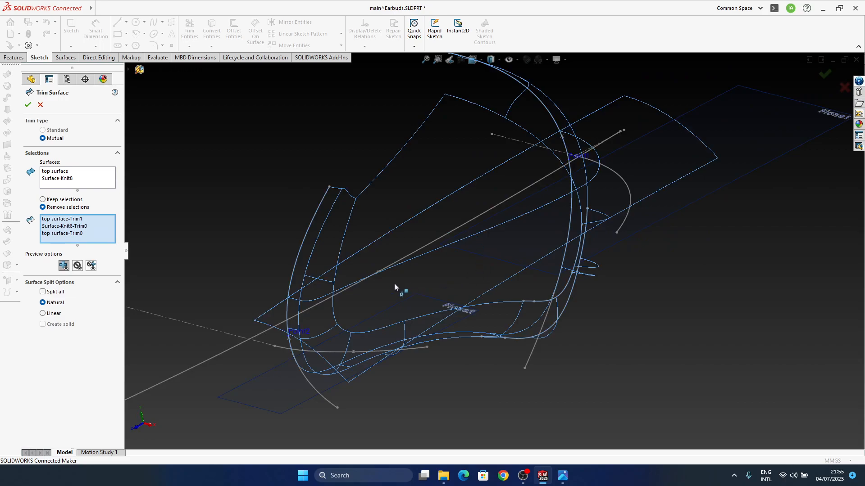
pyautogui.moveTo(436, 303)
pyautogui.mouseDown(button='middle')
pyautogui.moveTo(427, 290)
pyautogui.moveTo(432, 309)
pyautogui.mouseUp(button='middle')
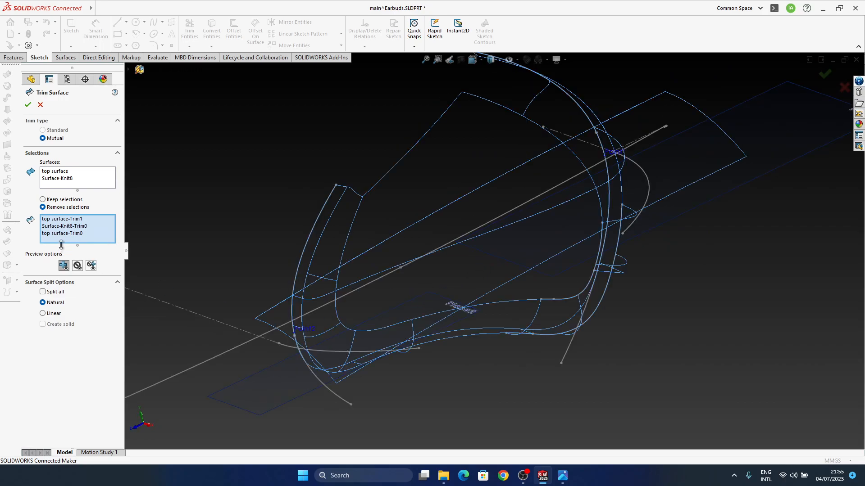
# Enable the Split all option for the mutual trim, inspect the trim pieces and cancel the trim
pyautogui.click(59, 292)
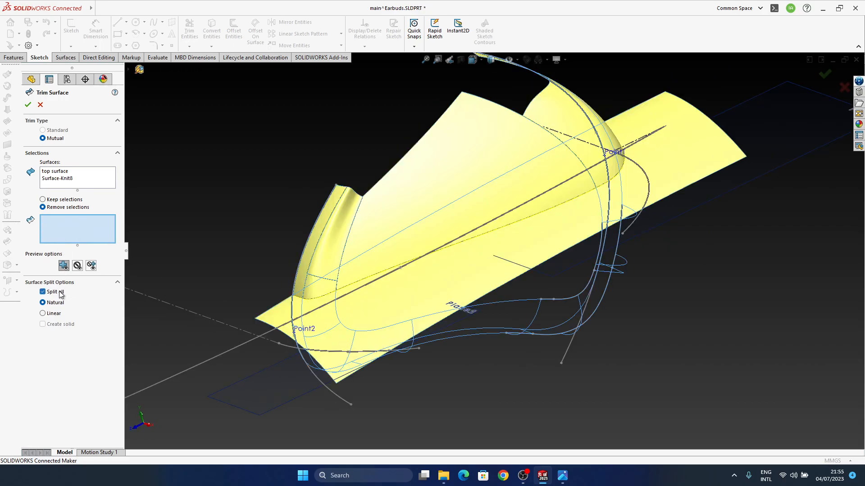
pyautogui.moveTo(501, 295); pyautogui.dragTo(525, 286, button='middle')
pyautogui.click(843, 90)
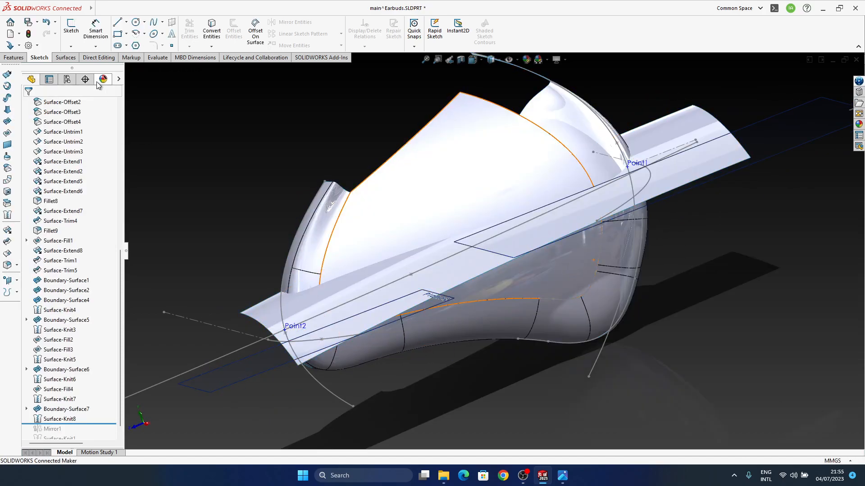
# Save the earbud part
pyautogui.click(37, 22)
pyautogui.click(56, 32)
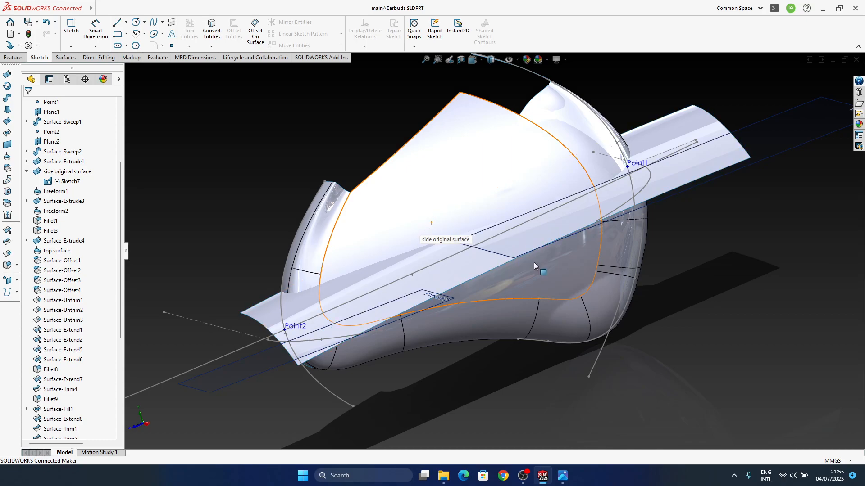
pyautogui.moveTo(209, 199); pyautogui.dragTo(232, 206, button='middle')
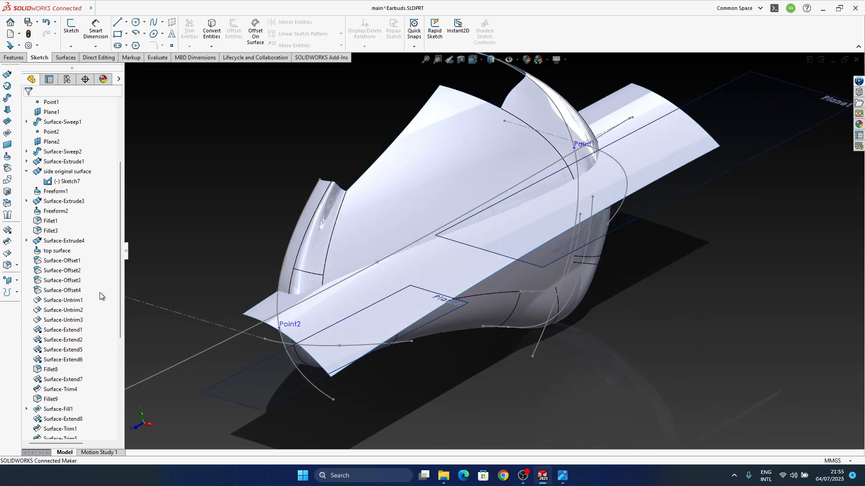
# Try a standard trim with the top surface as the trim tool, removing the Surface-Knit8-Trim0 piece
pyautogui.scroll(-6, 104, 285)
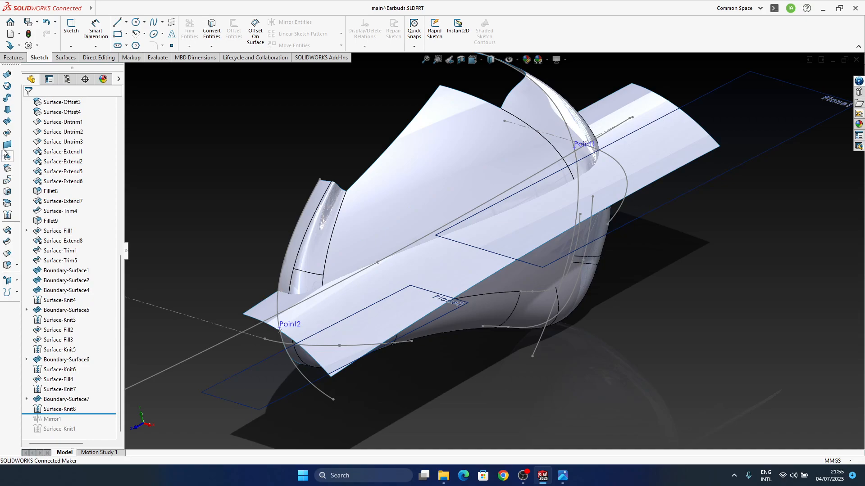
pyautogui.click(7, 242)
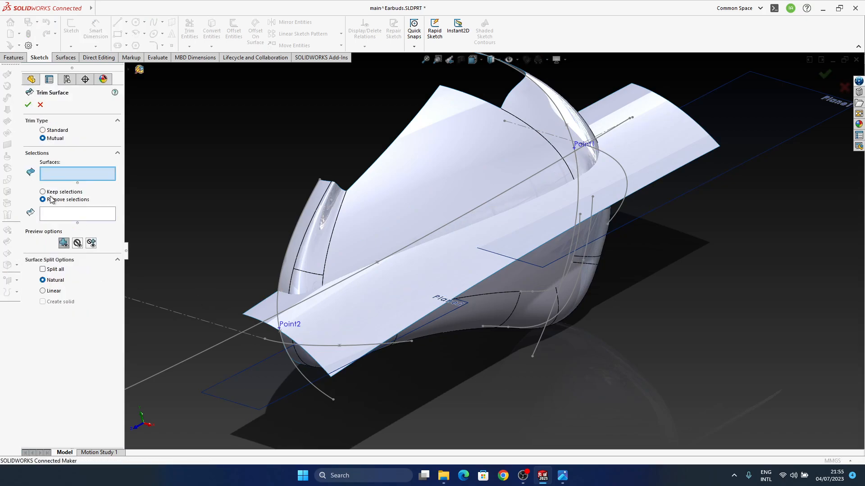
pyautogui.click(50, 130)
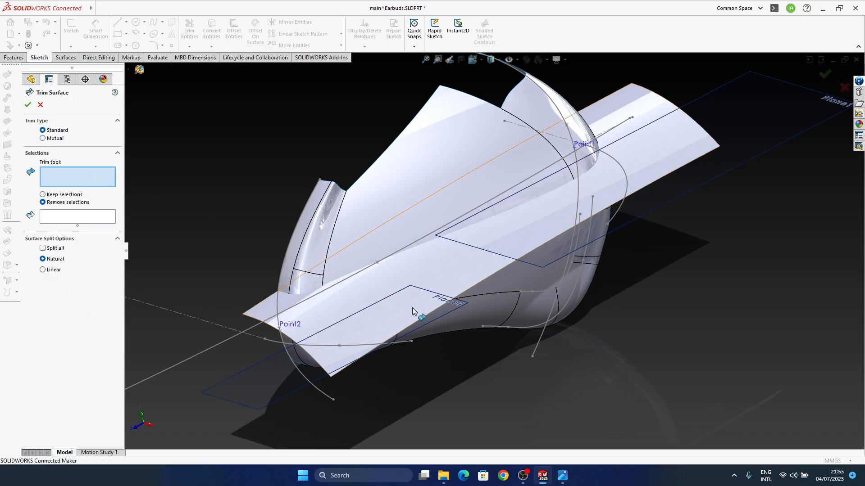
pyautogui.click(428, 273)
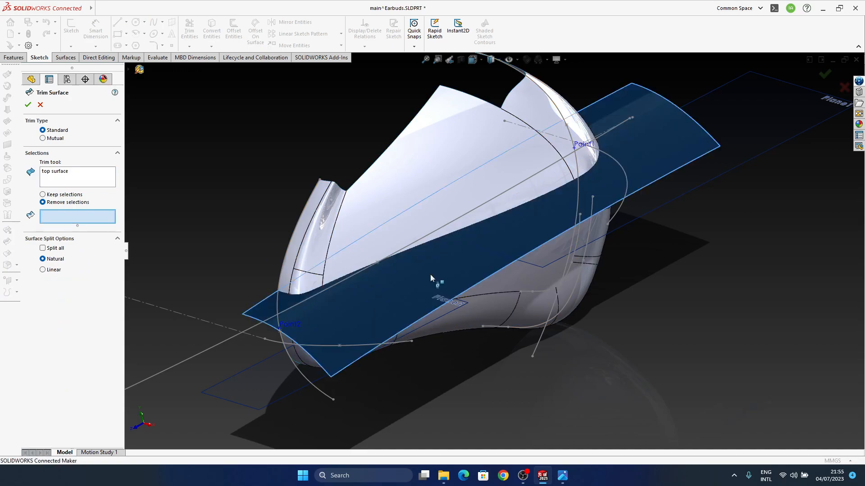
pyautogui.click(381, 194)
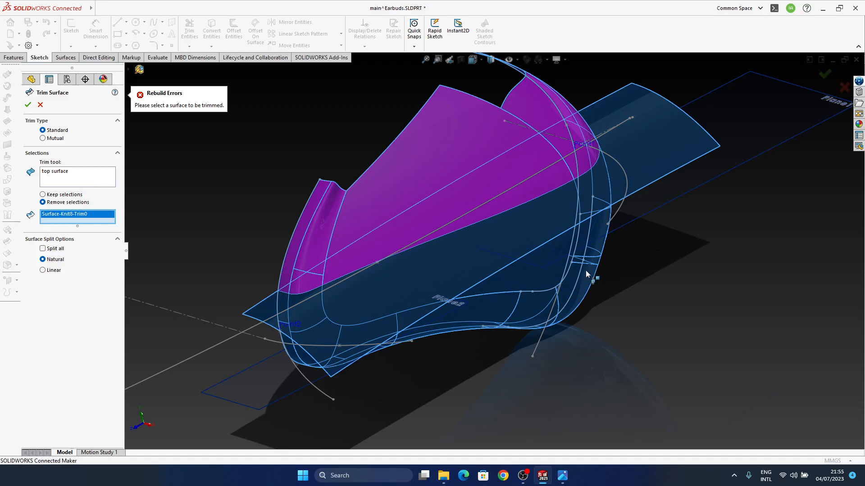
pyautogui.moveTo(590, 271); pyautogui.dragTo(556, 298, button='middle')
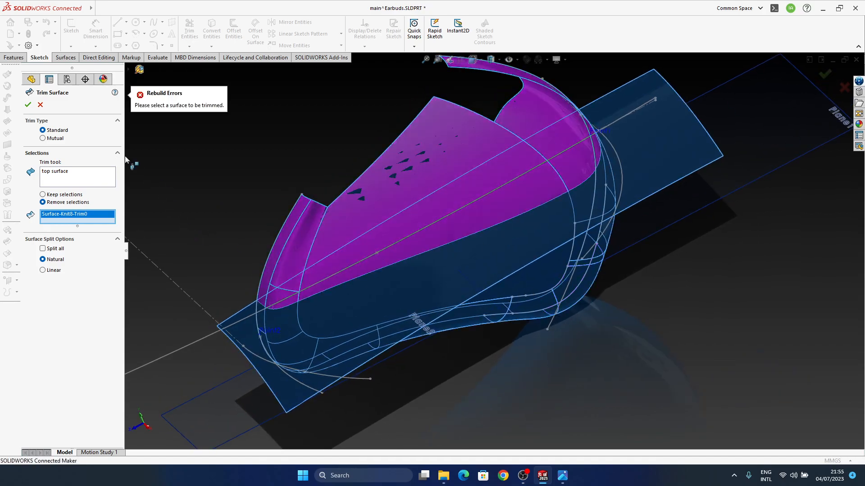
pyautogui.moveTo(388, 253); pyautogui.dragTo(392, 245, button='middle')
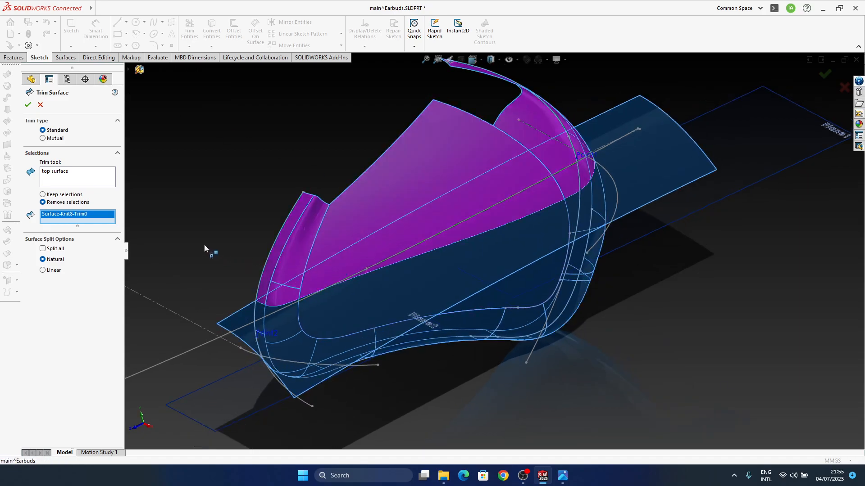
pyautogui.moveTo(283, 255); pyautogui.dragTo(372, 184, button='middle')
pyautogui.moveTo(341, 312); pyautogui.dragTo(391, 291, button='middle')
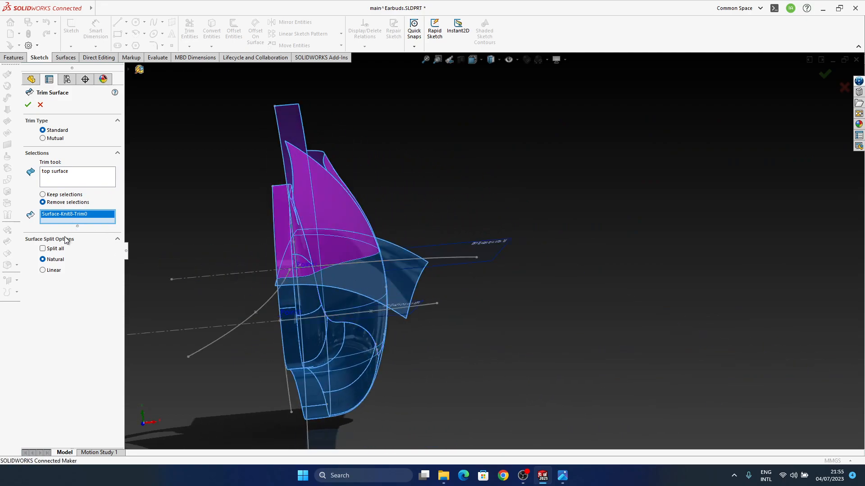
# Enable Split all for the standard trim, choose Surface-Knit8-Trim0 for removal again, inspect the pieces and cancel the trim
pyautogui.click(61, 248)
pyautogui.moveTo(367, 282)
pyautogui.mouseDown(button='middle')
pyautogui.moveTo(349, 299)
pyautogui.moveTo(356, 289)
pyautogui.mouseUp(button='middle')
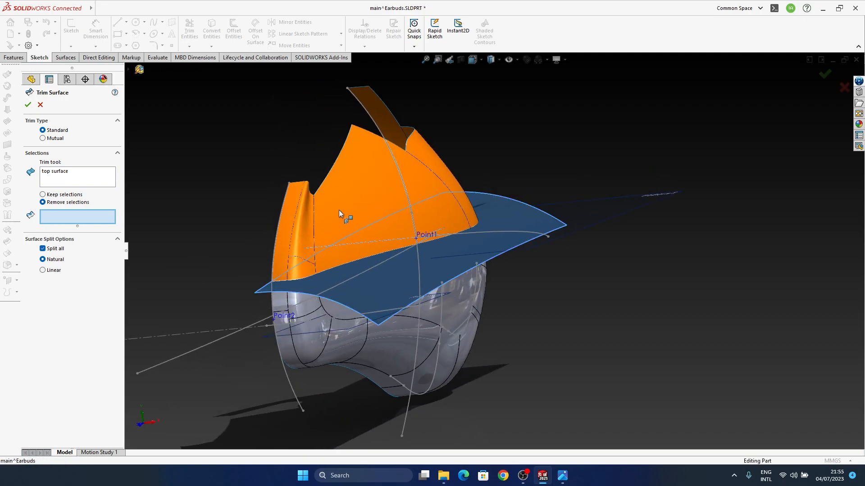
pyautogui.click(341, 209)
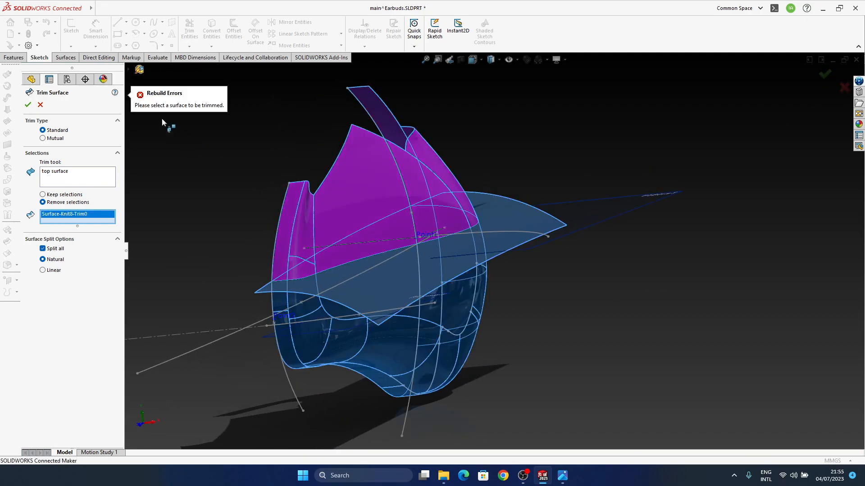
pyautogui.moveTo(204, 168); pyautogui.dragTo(493, 288, button='middle')
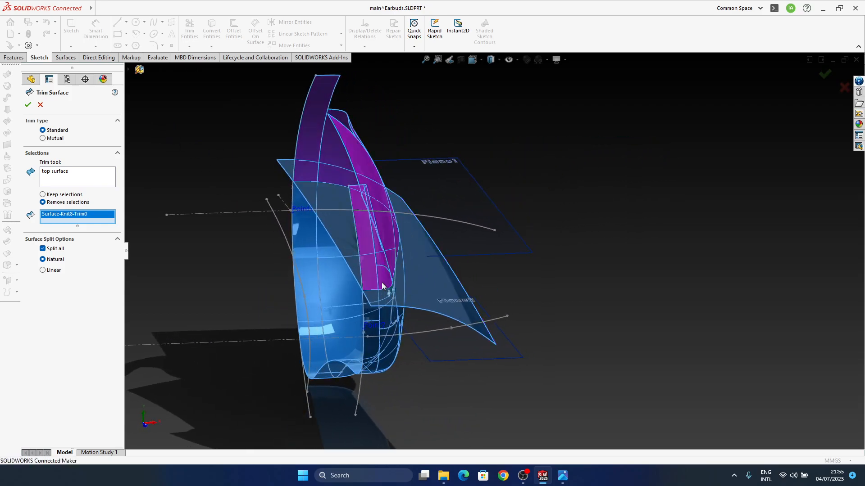
pyautogui.scroll(-3, 373, 278)
pyautogui.moveTo(388, 292); pyautogui.dragTo(781, 119, button='middle')
pyautogui.click(845, 89)
pyautogui.scroll(5, 417, 313)
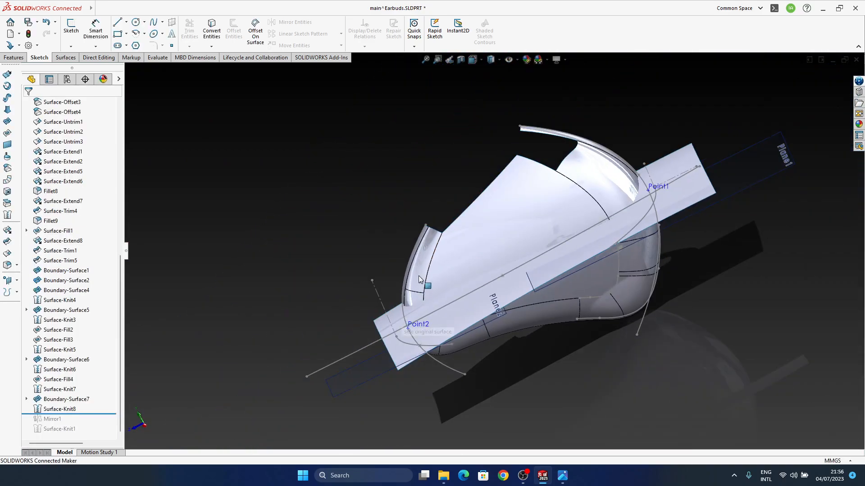
pyautogui.moveTo(422, 290); pyautogui.dragTo(482, 263, button='middle')
pyautogui.moveTo(440, 354); pyautogui.dragTo(220, 294, button='middle')
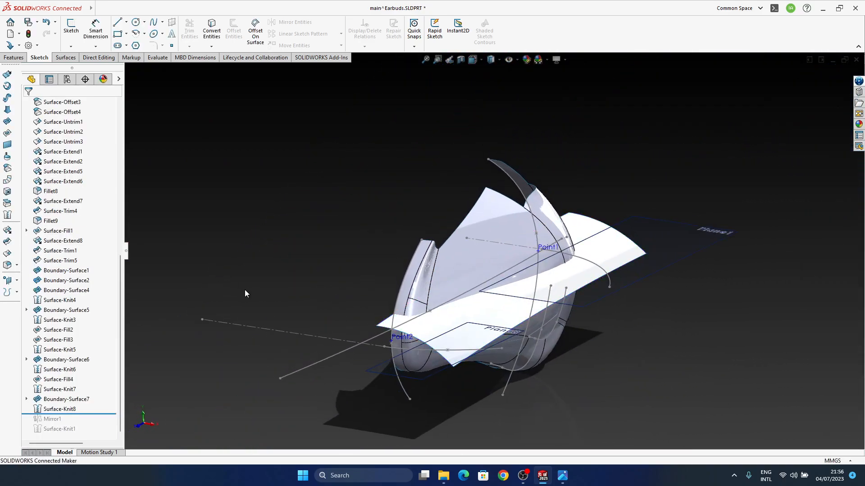
pyautogui.click(8, 254)
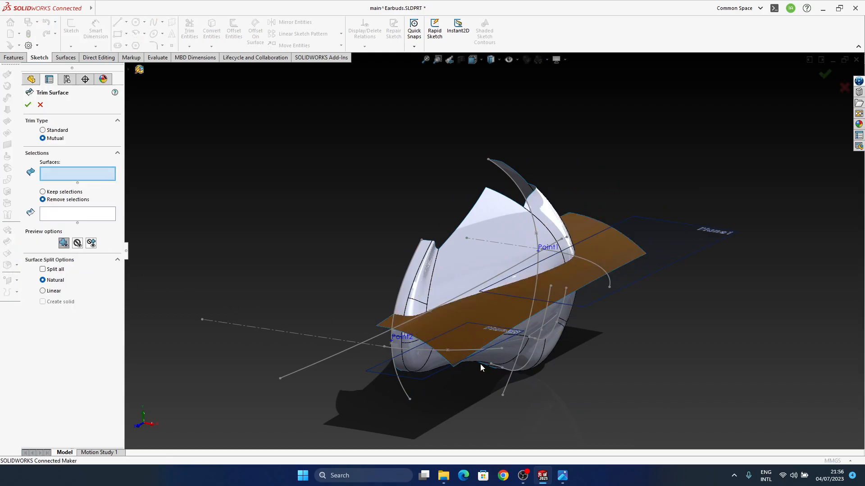
pyautogui.moveTo(484, 347); pyautogui.dragTo(442, 328, button='middle')
pyautogui.click(515, 353)
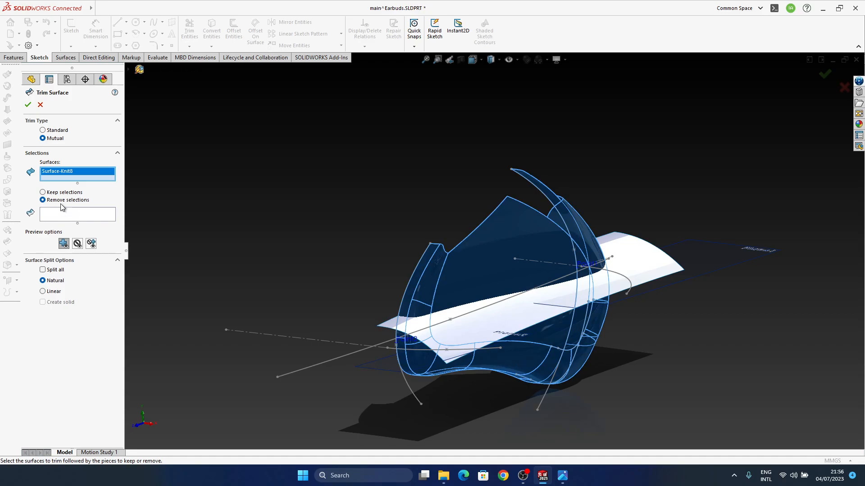
pyautogui.moveTo(498, 328); pyautogui.dragTo(507, 344, button='middle')
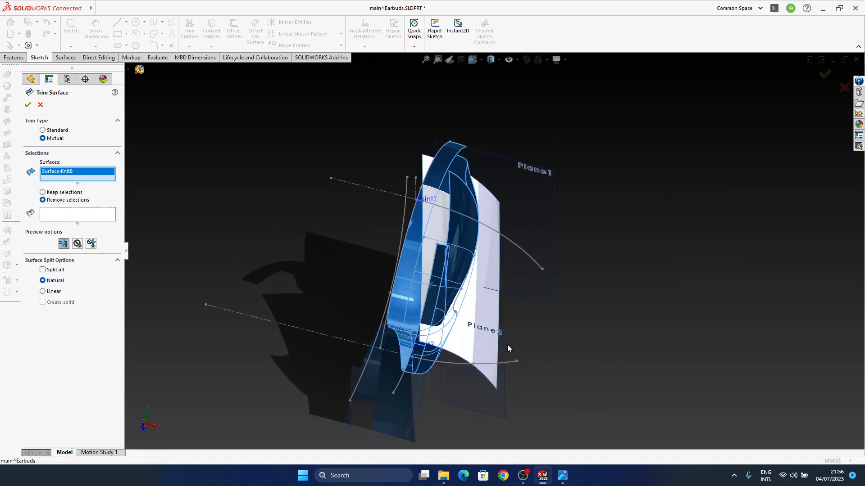
pyautogui.click(480, 341)
pyautogui.moveTo(501, 377); pyautogui.dragTo(427, 299, button='middle')
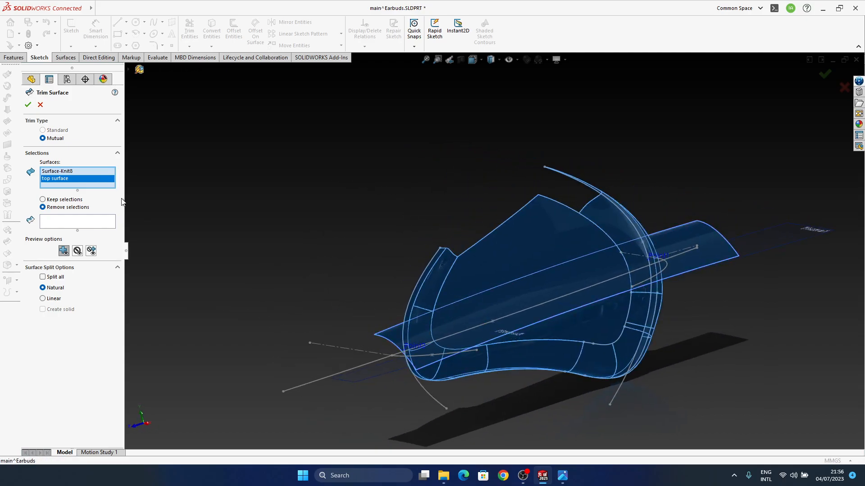
pyautogui.rightClick(70, 182)
pyautogui.click(113, 197)
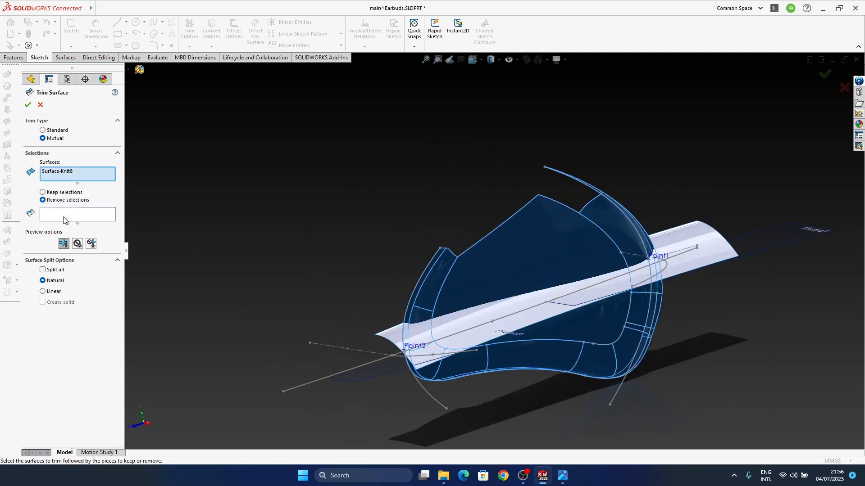
pyautogui.moveTo(424, 283); pyautogui.dragTo(457, 323, button='middle')
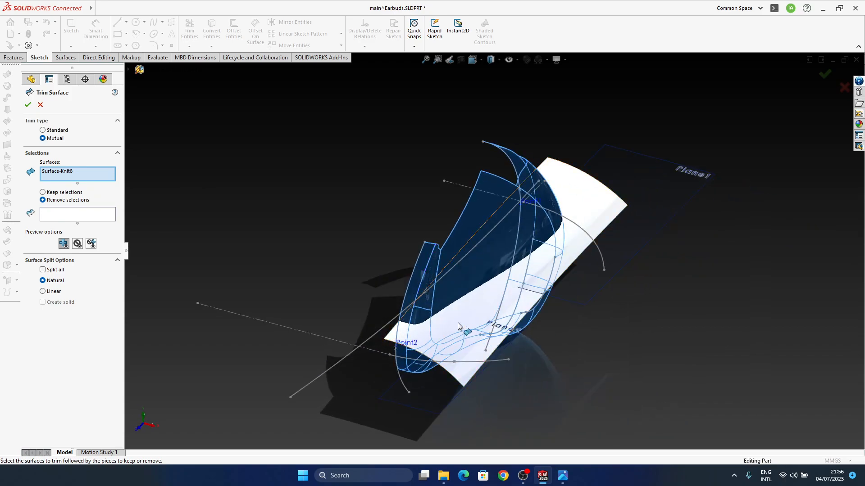
pyautogui.click(458, 323)
pyautogui.moveTo(471, 358); pyautogui.dragTo(721, 191, button='middle')
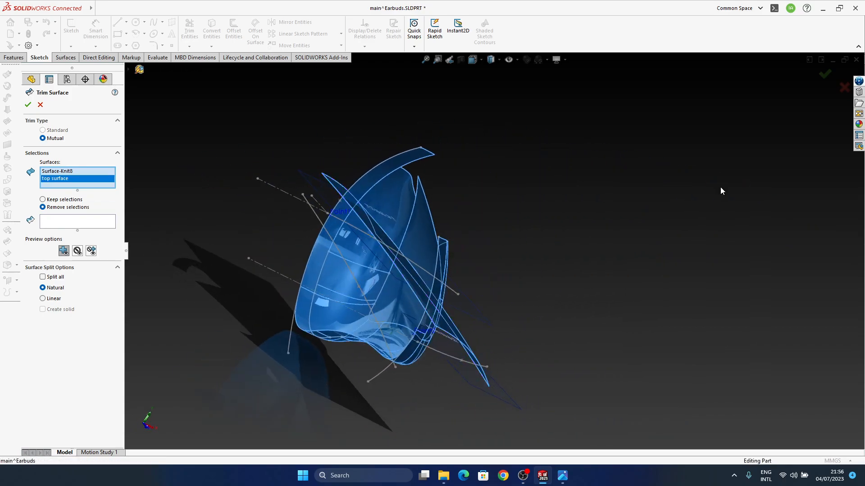
pyautogui.click(844, 88)
# Hide the top surface and show it again
pyautogui.click(441, 317)
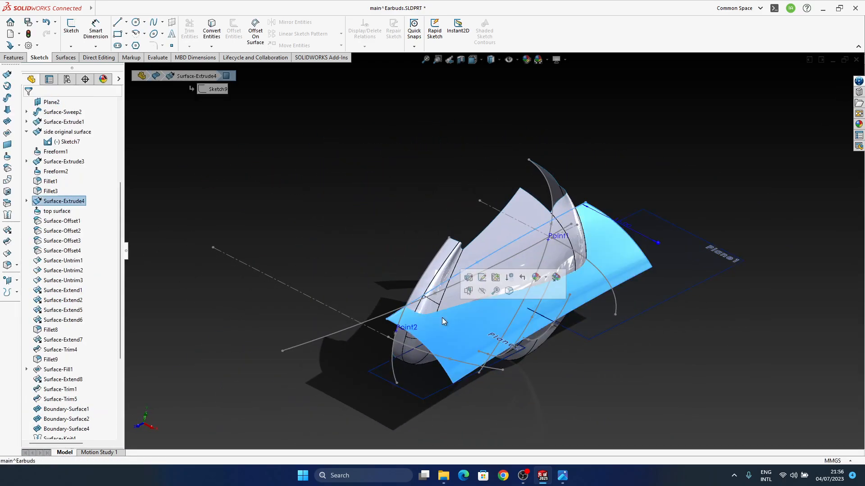
pyautogui.click(53, 211)
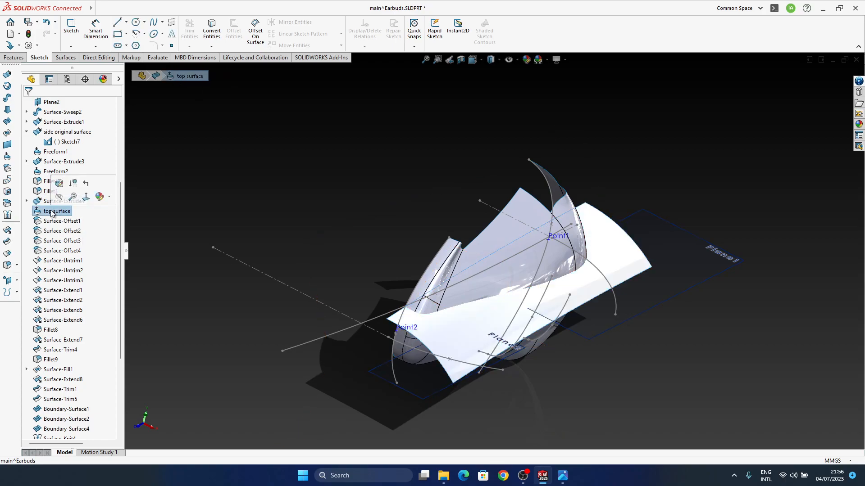
pyautogui.click(47, 200)
pyautogui.click(55, 186)
pyautogui.click(54, 214)
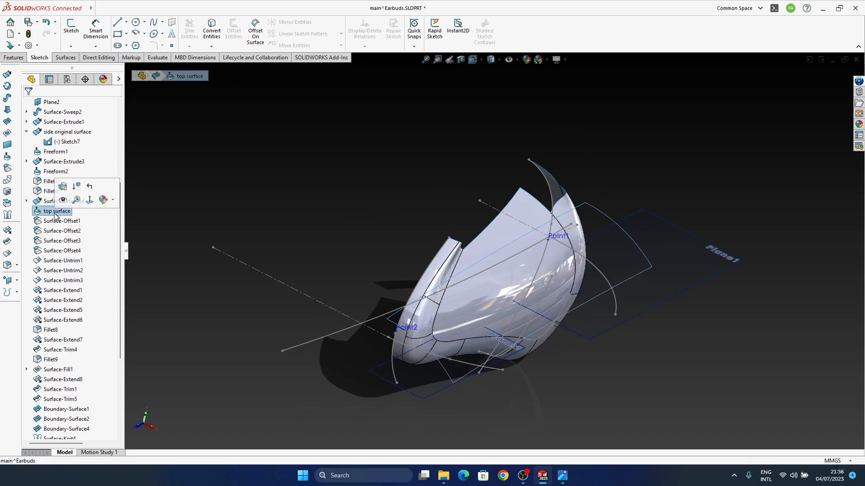
pyautogui.click(62, 200)
# Mutually trim Surface-Knit8 with the top surface, removing the pieces Surface-Knit8-Trim0 and top surface-Trim1
pyautogui.moveTo(537, 336); pyautogui.dragTo(592, 280, button='middle')
pyautogui.click(592, 280)
pyautogui.scroll(-5, 61, 299)
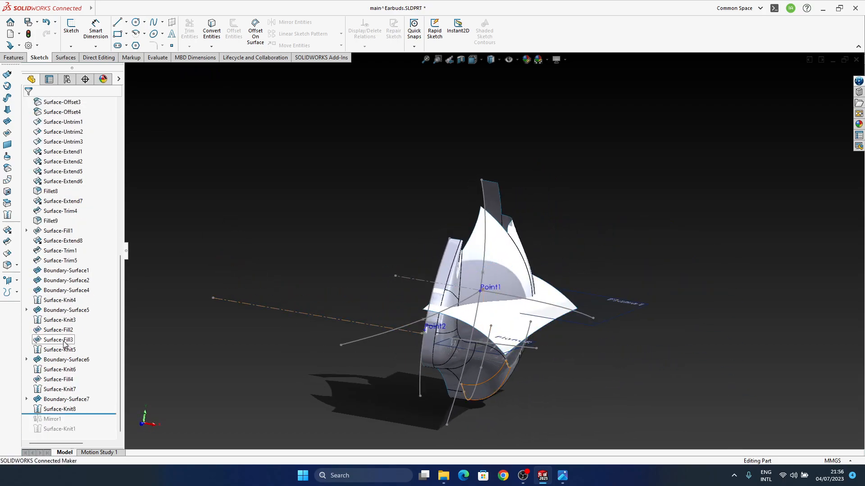
pyautogui.click(9, 239)
pyautogui.click(486, 395)
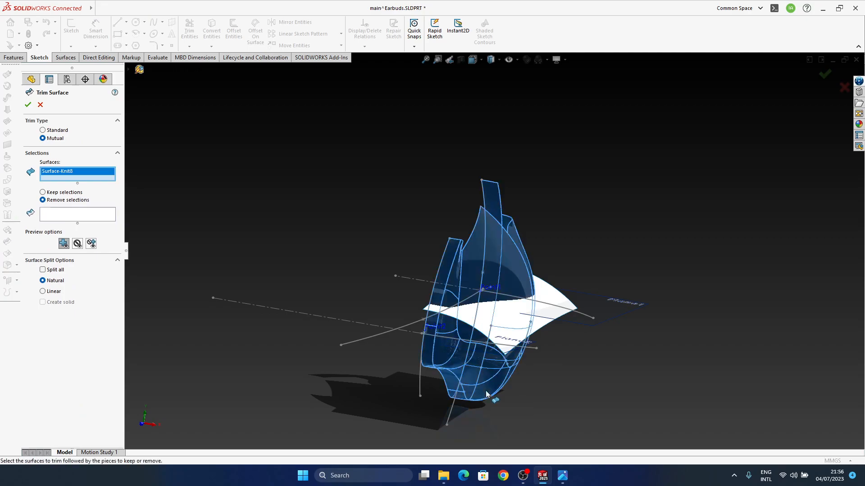
pyautogui.click(507, 324)
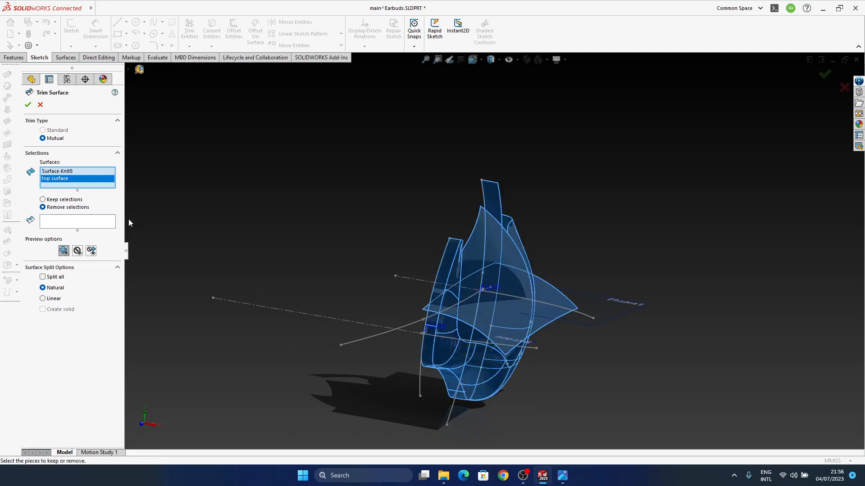
pyautogui.click(88, 227)
pyautogui.click(510, 283)
pyautogui.click(514, 309)
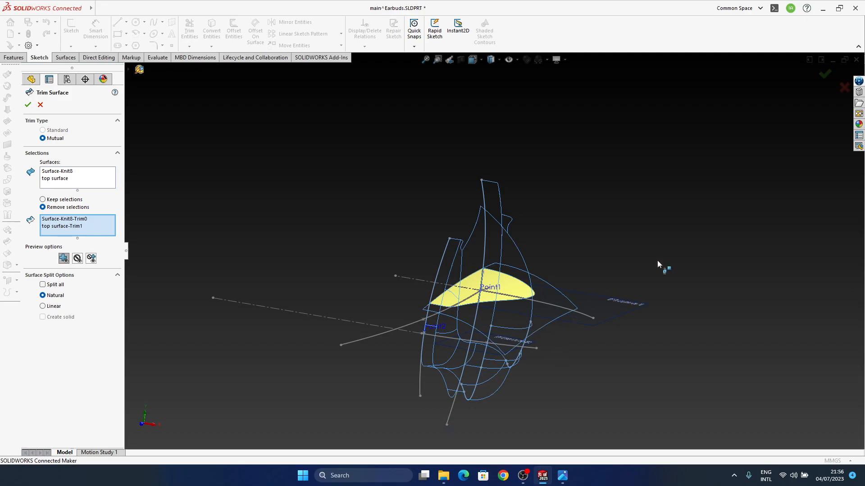
pyautogui.click(824, 74)
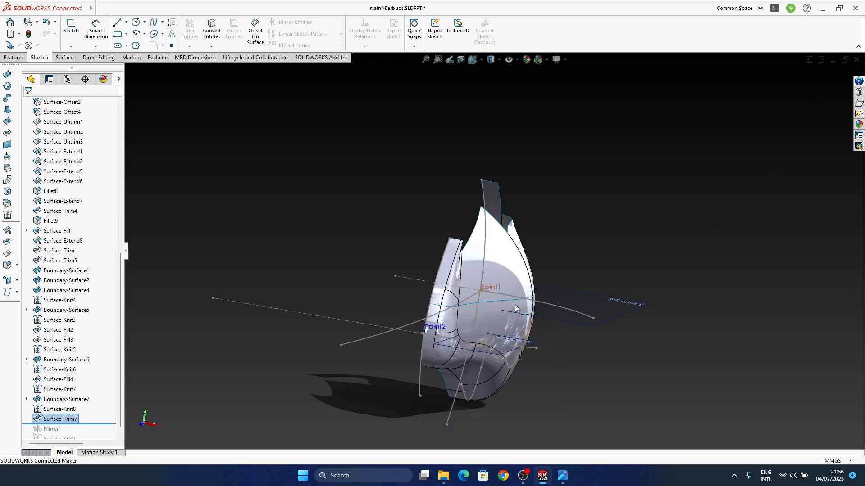
# Try a standard trim with the trimmed top surface as the trim tool, removing Surface-Knit8-Trim0, and cancel it
pyautogui.moveTo(533, 290); pyautogui.dragTo(563, 383, button='middle')
pyautogui.click(648, 234)
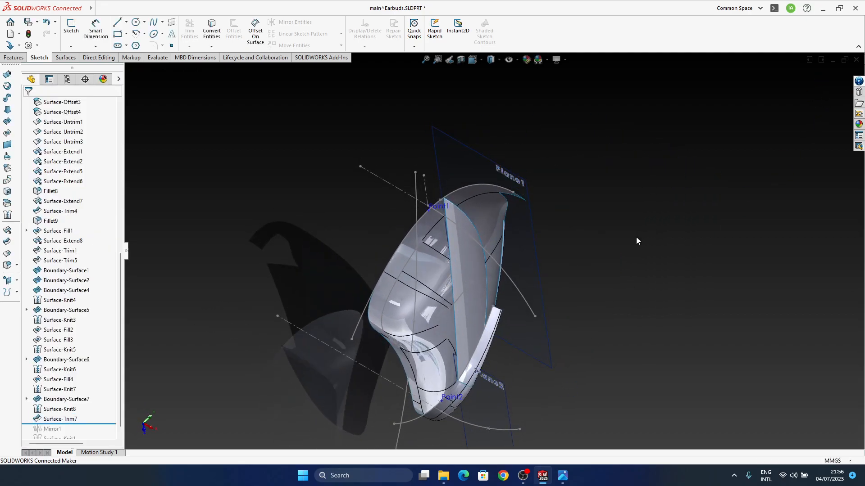
pyautogui.click(7, 241)
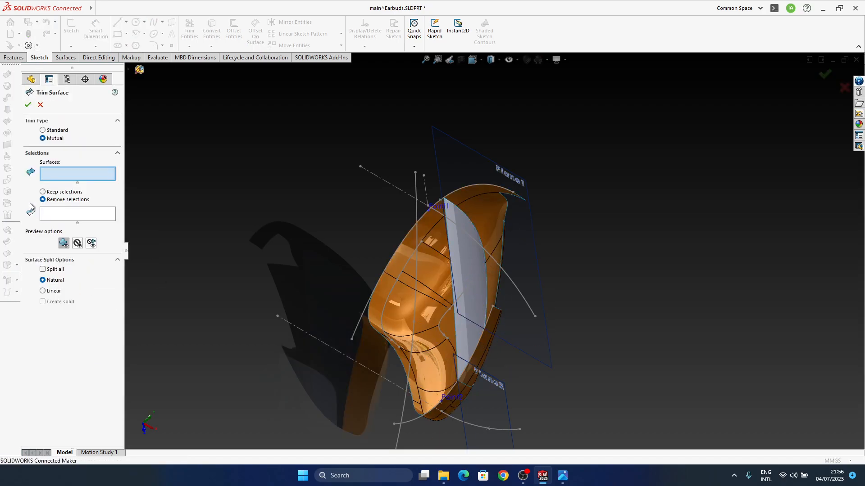
pyautogui.click(49, 132)
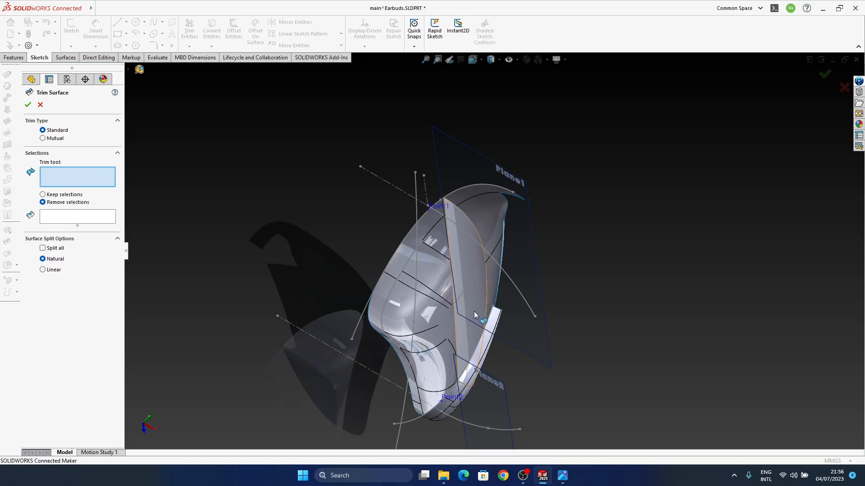
pyautogui.click(465, 341)
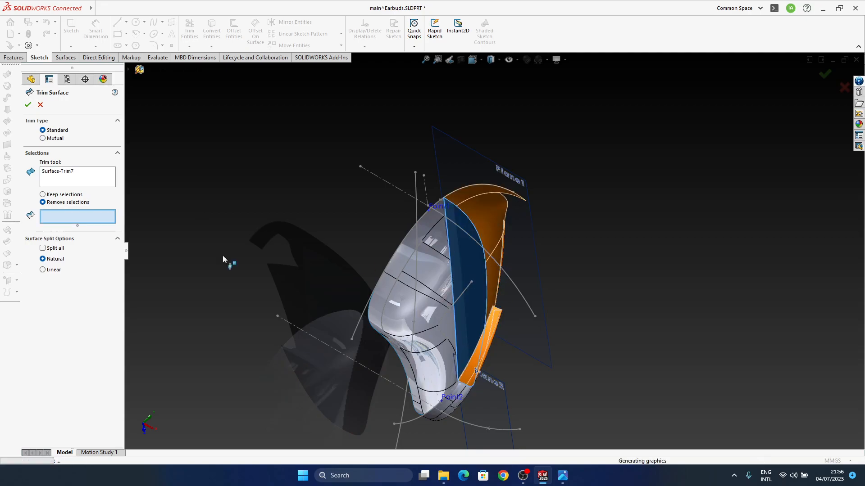
pyautogui.click(490, 230)
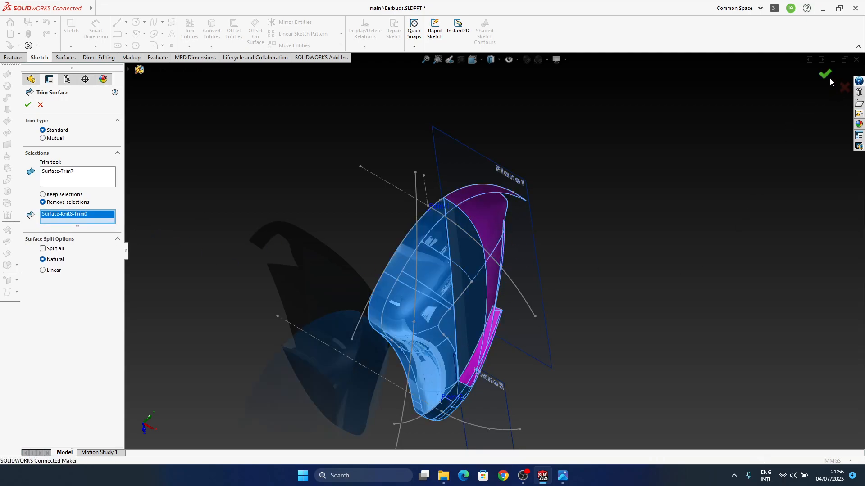
pyautogui.moveTo(473, 309); pyautogui.dragTo(455, 234, button='middle')
pyautogui.click(842, 87)
# Edit Surface-Trim7 and clear the top surface-Trim1 piece from its removal selections
pyautogui.moveTo(591, 340); pyautogui.dragTo(542, 398, button='middle')
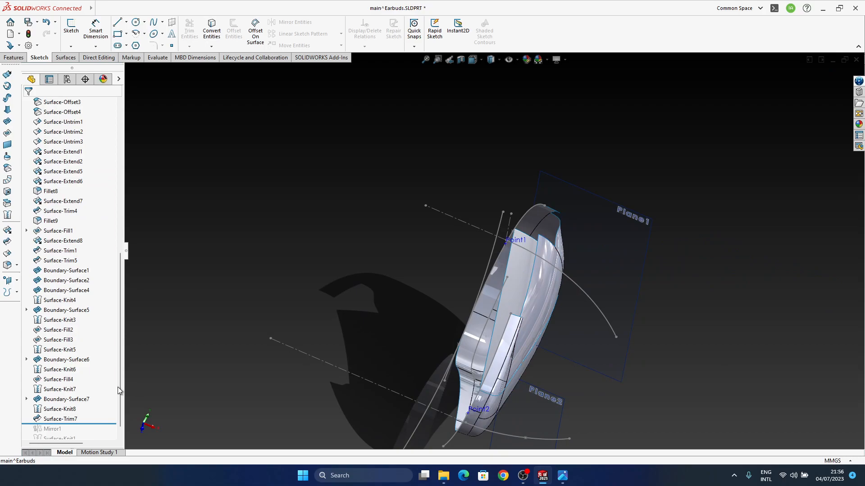
pyautogui.click(64, 419)
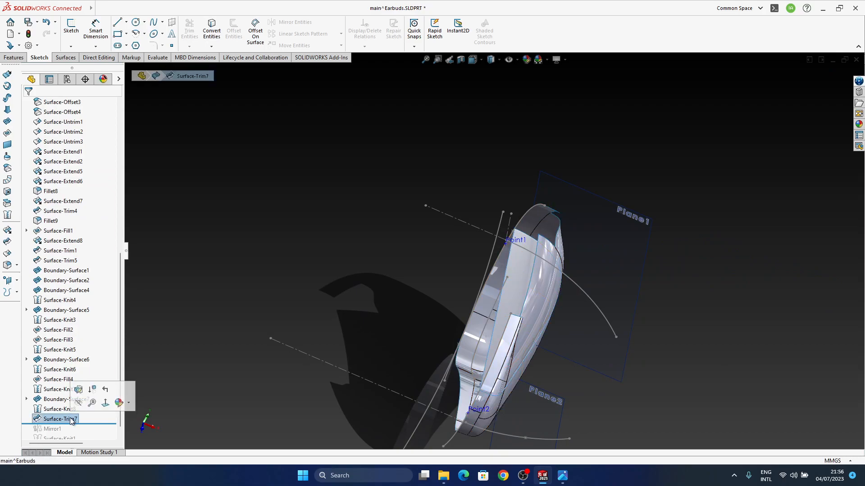
pyautogui.click(77, 391)
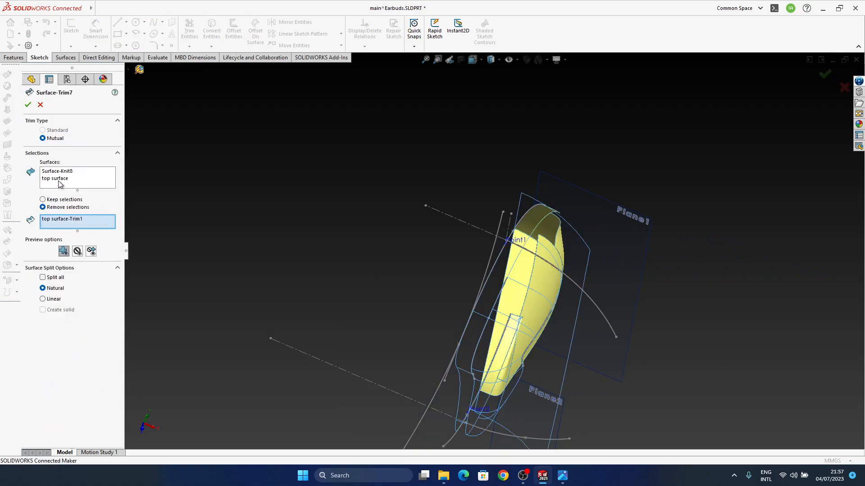
pyautogui.rightClick(69, 223)
pyautogui.click(87, 228)
pyautogui.moveTo(457, 285); pyautogui.dragTo(510, 240, button='middle')
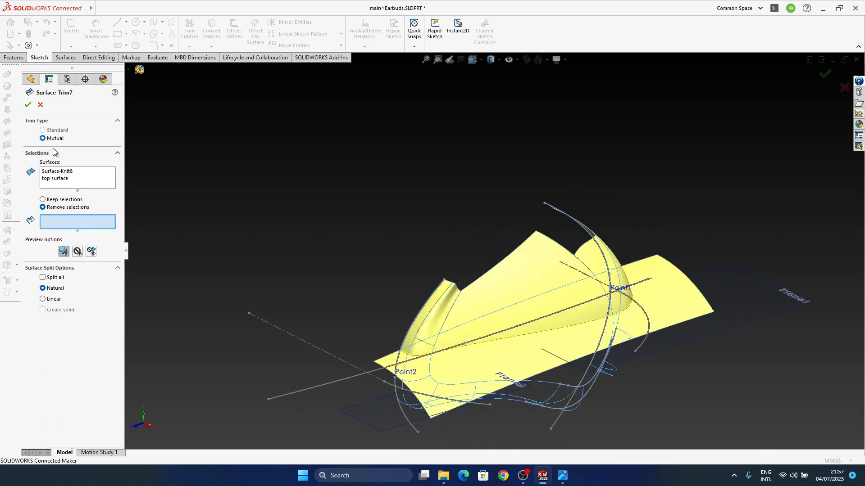
# Drop the top surface from the trimmed surfaces and convert Surface-Trim7 to a standard trim with Surface-Knit8 as the trim tool
pyautogui.click(58, 178)
pyautogui.rightClick(58, 179)
pyautogui.click(74, 193)
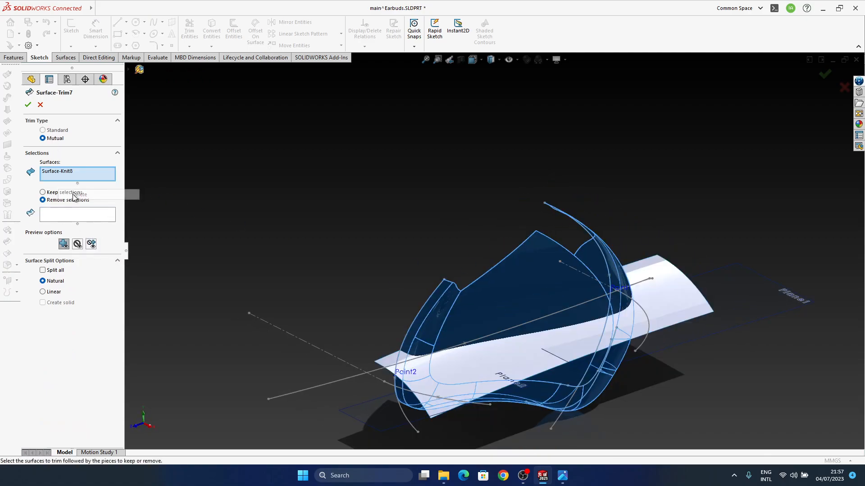
pyautogui.click(51, 132)
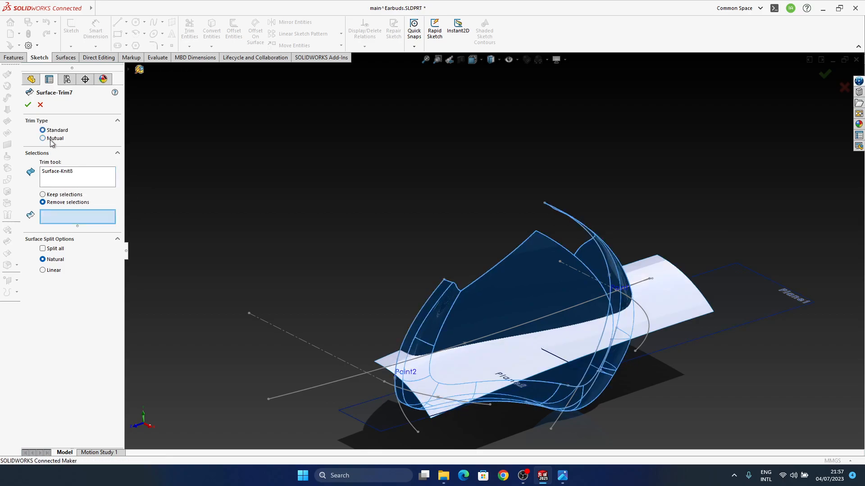
pyautogui.click(65, 179)
pyautogui.moveTo(495, 293); pyautogui.dragTo(721, 180, button='middle')
pyautogui.click(826, 74)
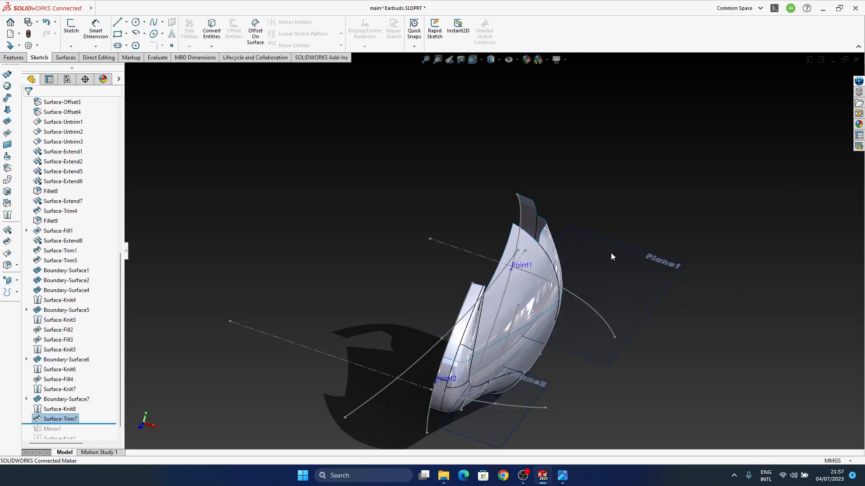
# Delete the Surface-Trim7 feature
pyautogui.click(70, 419)
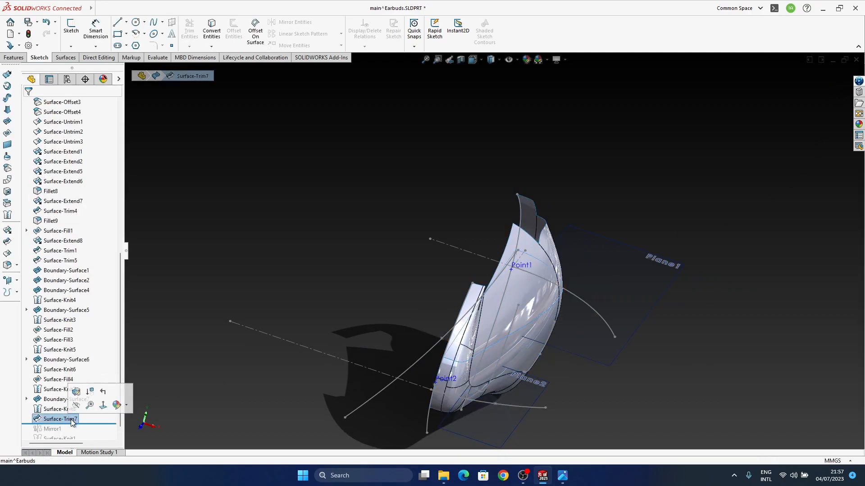
pyautogui.press('Delete')
pyautogui.click(489, 193)
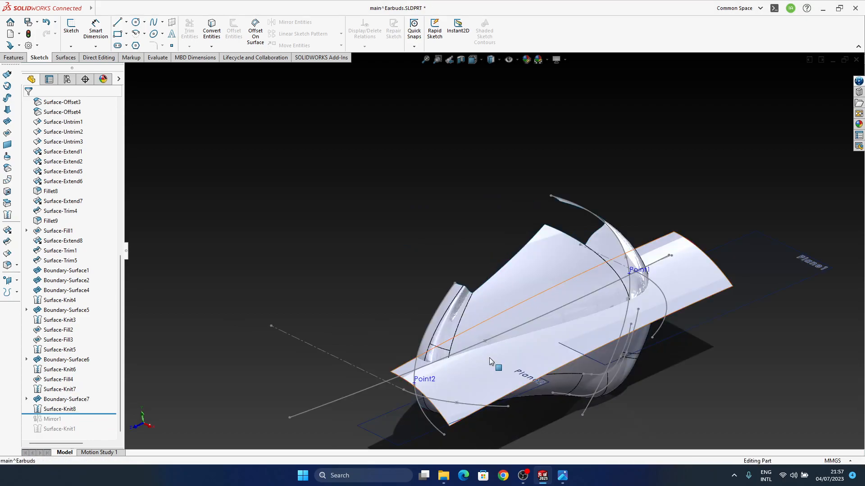
# Try to knit the top surface on its own with Merge entities enabled, and cancel the knit
pyautogui.moveTo(493, 357); pyautogui.dragTo(433, 385, button='middle')
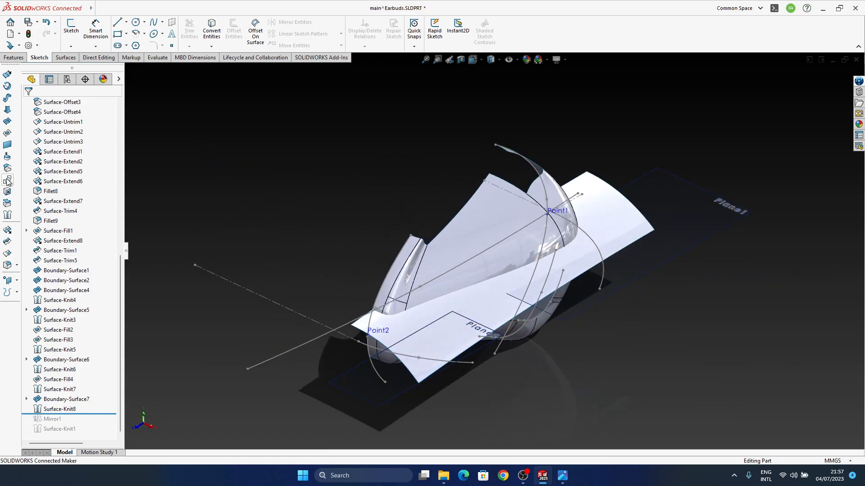
pyautogui.click(6, 232)
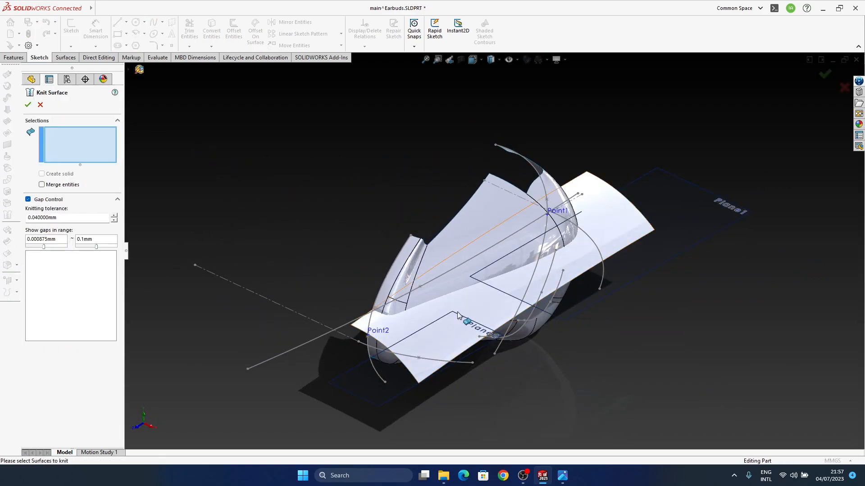
pyautogui.click(477, 316)
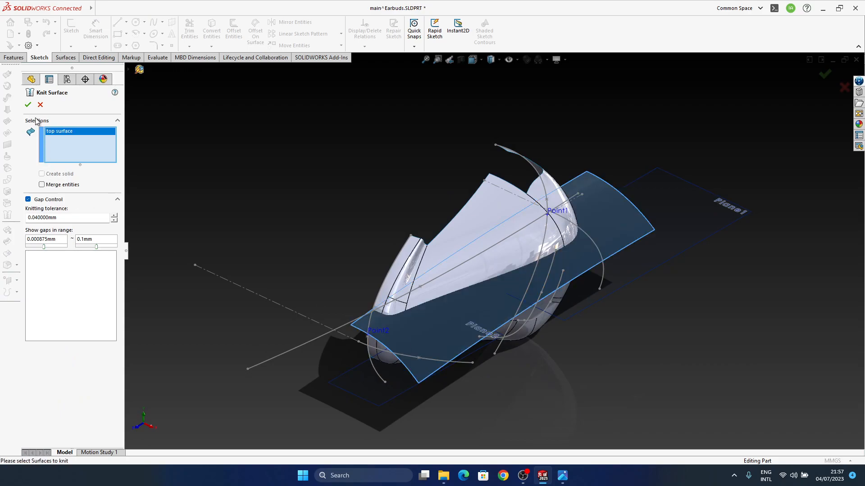
pyautogui.click(29, 105)
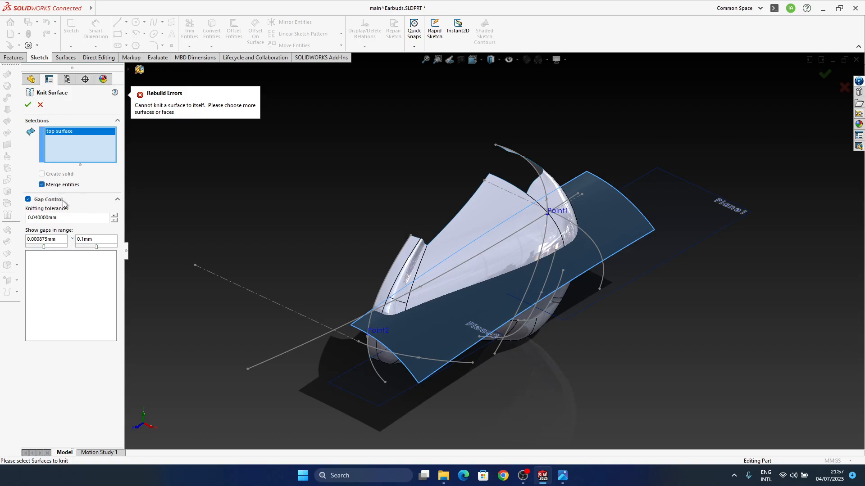
pyautogui.click(41, 105)
# Review the knitted surfaces and gap settings in the Surface-Knit8 definition
pyautogui.moveTo(449, 353); pyautogui.dragTo(483, 327, button='middle')
pyautogui.click(59, 409)
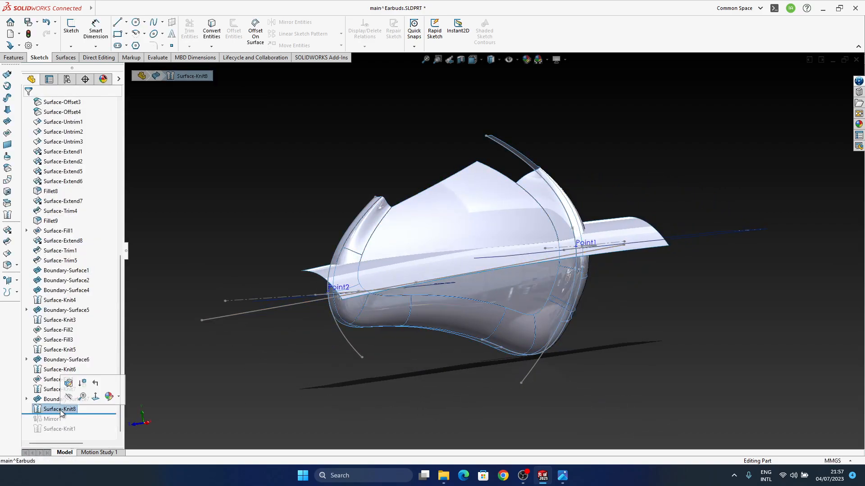
pyautogui.click(38, 382)
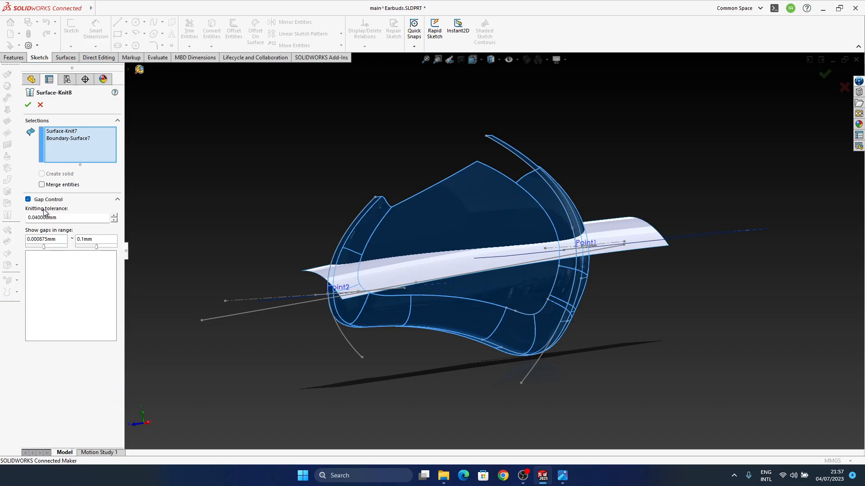
pyautogui.click(27, 107)
# Try a mutual trim of the top surface and Surface-Knit8 with Split all and Linear splitting, and cancel it
pyautogui.moveTo(536, 321)
pyautogui.mouseDown(button='middle')
pyautogui.moveTo(518, 316)
pyautogui.moveTo(508, 207)
pyautogui.moveTo(466, 281)
pyautogui.moveTo(562, 344)
pyautogui.moveTo(430, 305)
pyautogui.moveTo(232, 180)
pyautogui.mouseUp(button='middle')
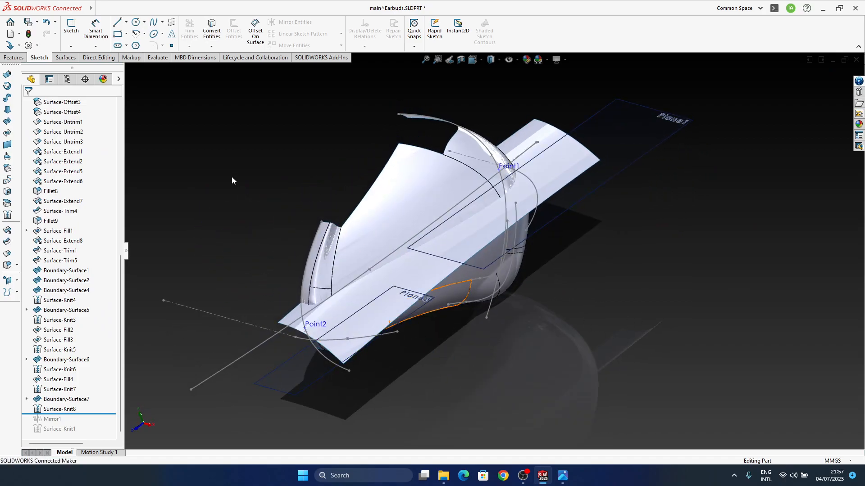
pyautogui.click(8, 241)
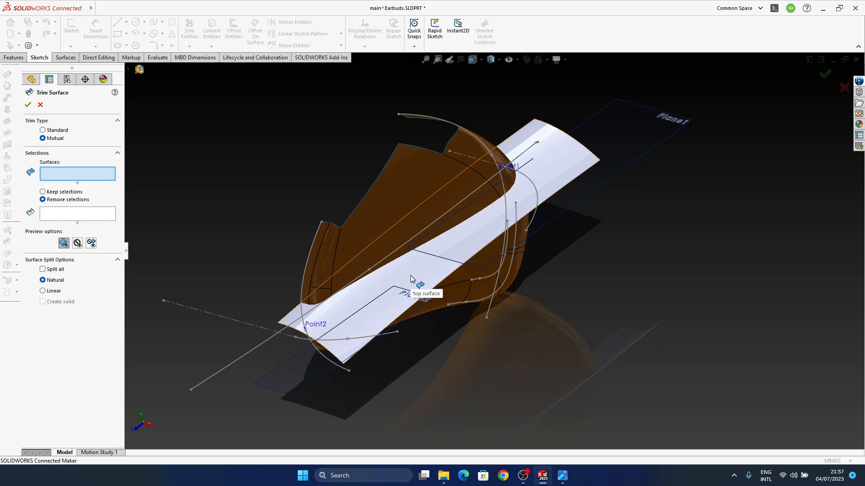
pyautogui.click(427, 277)
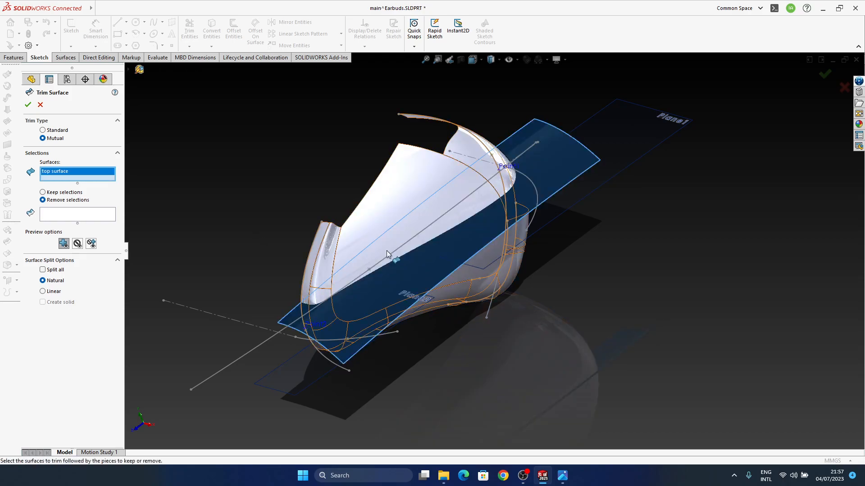
pyautogui.click(376, 225)
pyautogui.click(75, 222)
pyautogui.moveTo(530, 314); pyautogui.dragTo(437, 257, button='middle')
pyautogui.click(505, 228)
pyautogui.click(57, 278)
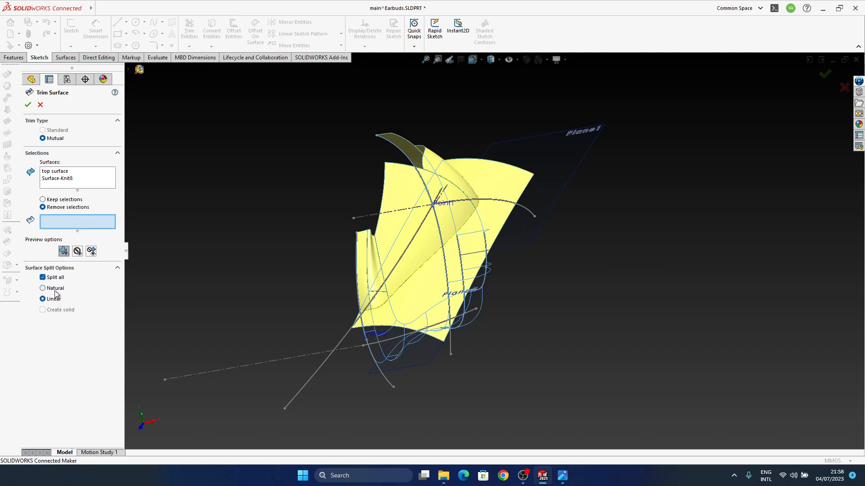
pyautogui.click(40, 104)
# Roll the model history forward to include Mirror1 and Surface-Knit1
pyautogui.moveTo(511, 313); pyautogui.dragTo(338, 315, button='middle')
pyautogui.moveTo(439, 261)
pyautogui.mouseDown(button='middle')
pyautogui.moveTo(462, 253)
pyautogui.moveTo(472, 266)
pyautogui.moveTo(567, 170)
pyautogui.moveTo(587, 164)
pyautogui.mouseUp(button='middle')
pyautogui.moveTo(547, 333); pyautogui.dragTo(367, 325, button='middle')
pyautogui.moveTo(463, 345); pyautogui.dragTo(409, 393, button='middle')
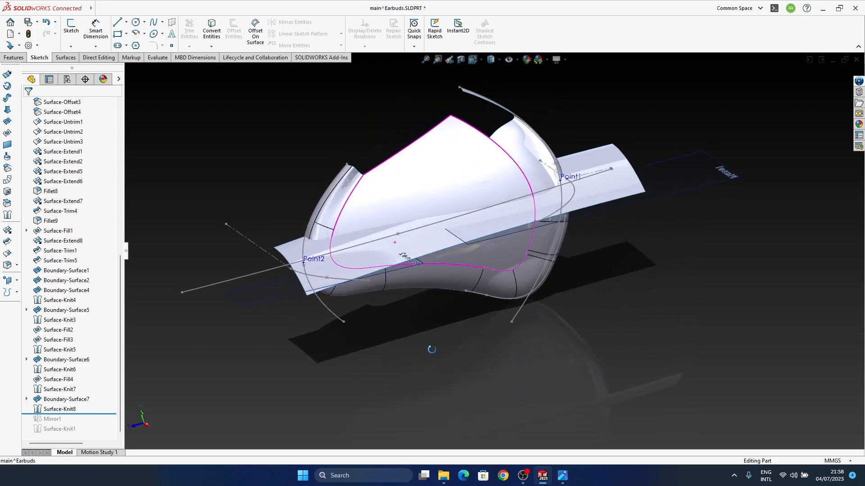
pyautogui.moveTo(95, 414); pyautogui.dragTo(92, 435)
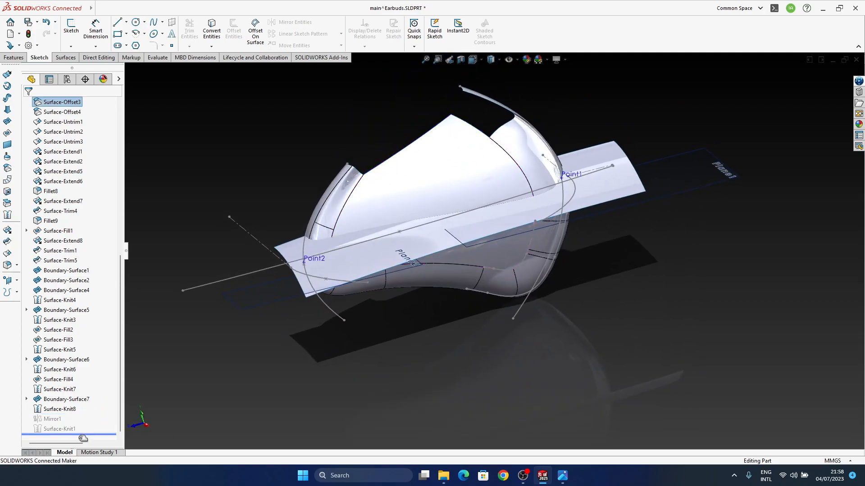
pyautogui.moveTo(298, 225); pyautogui.dragTo(398, 347, button='middle')
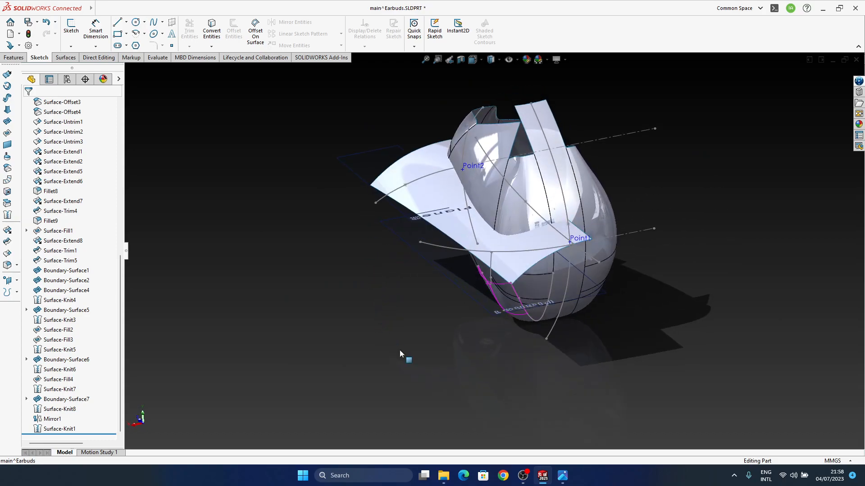
pyautogui.click(52, 419)
pyautogui.click(231, 321)
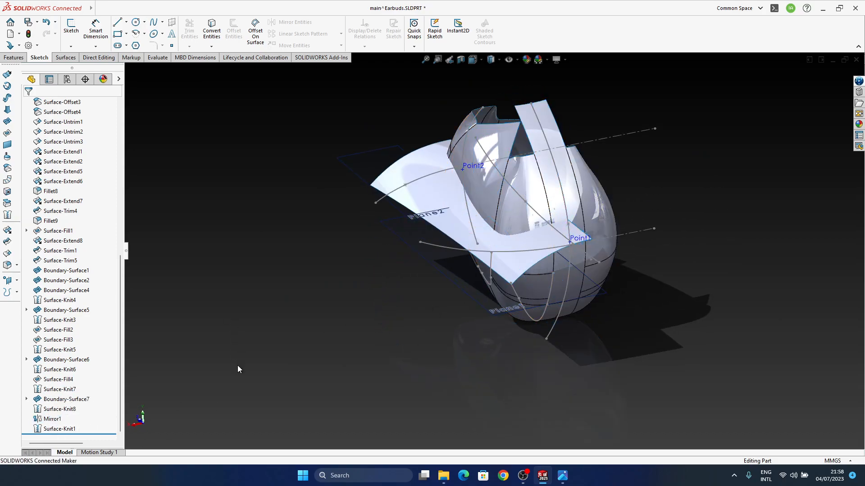
# Mirror the top surface body about the Right Plane with Knit surfaces enabled
pyautogui.click(13, 57)
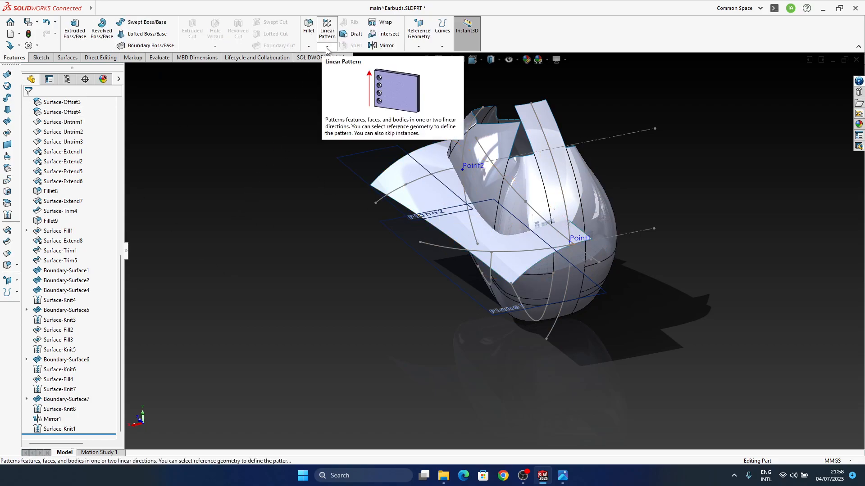
pyautogui.click(385, 46)
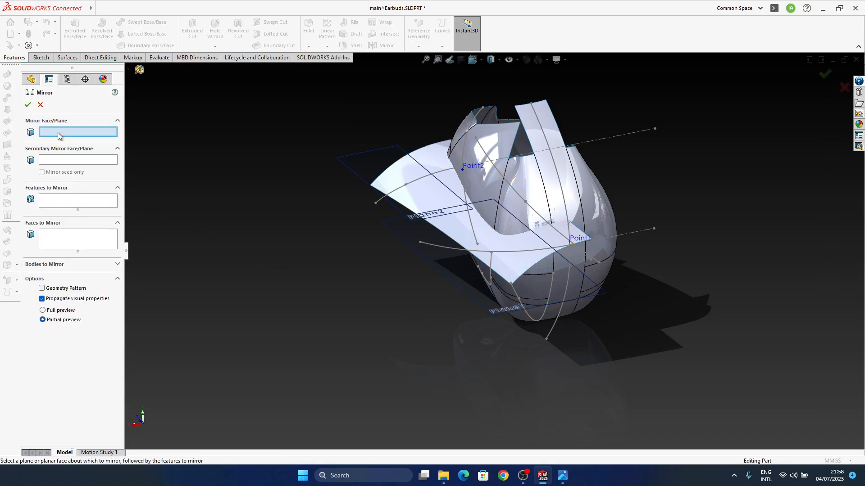
pyautogui.click(137, 70)
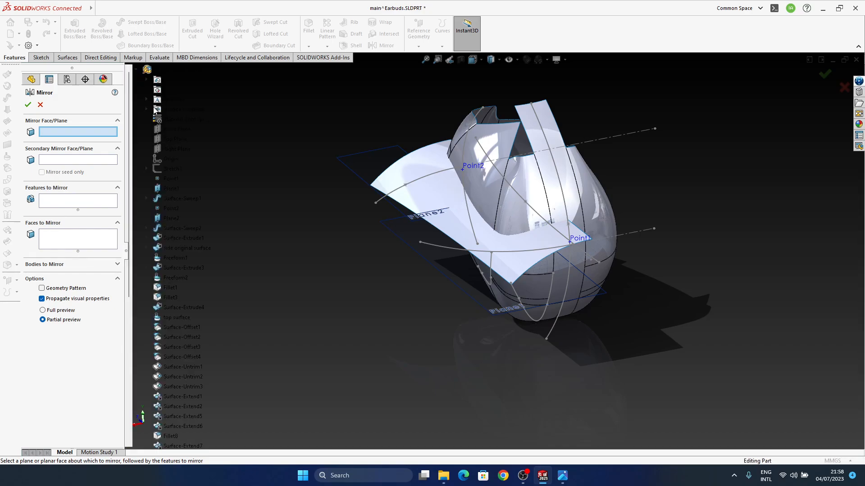
pyautogui.click(175, 148)
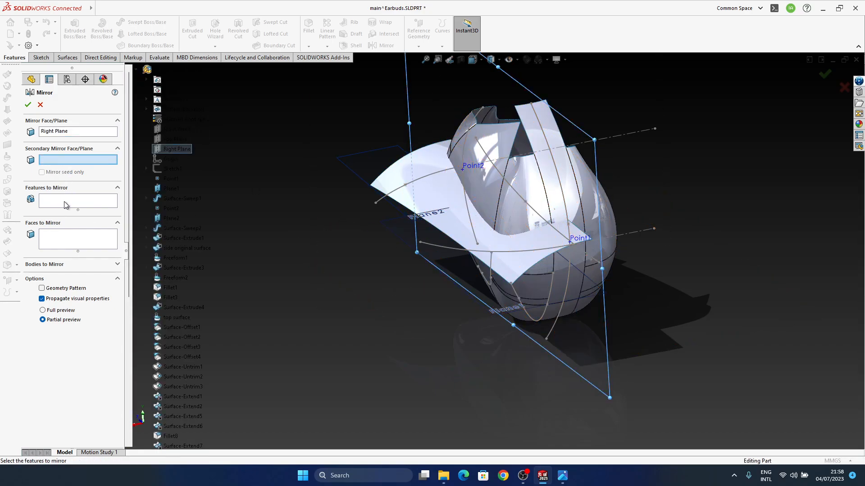
pyautogui.click(68, 239)
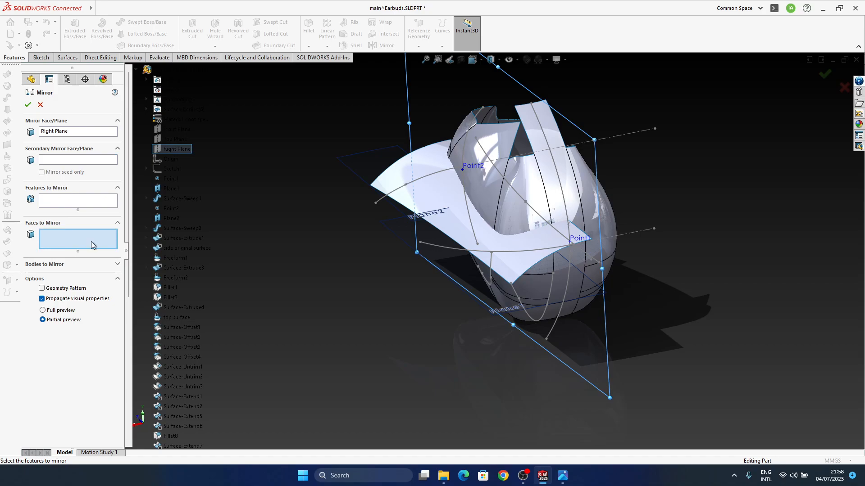
pyautogui.click(118, 264)
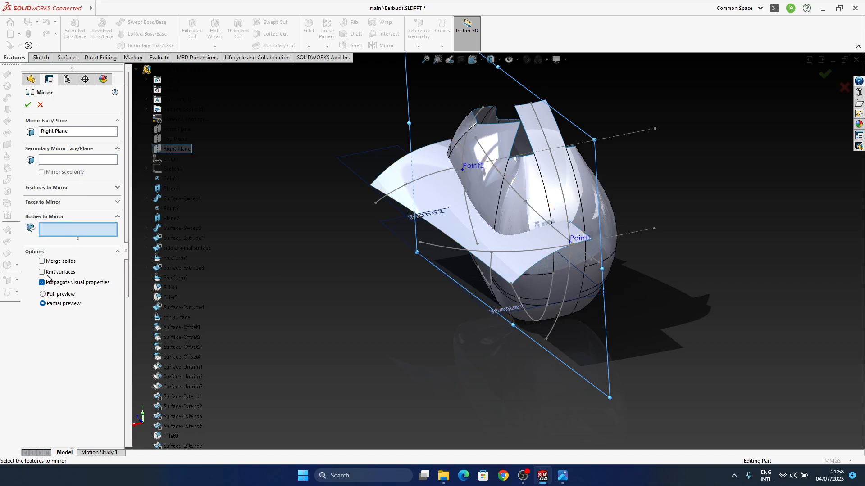
pyautogui.click(447, 218)
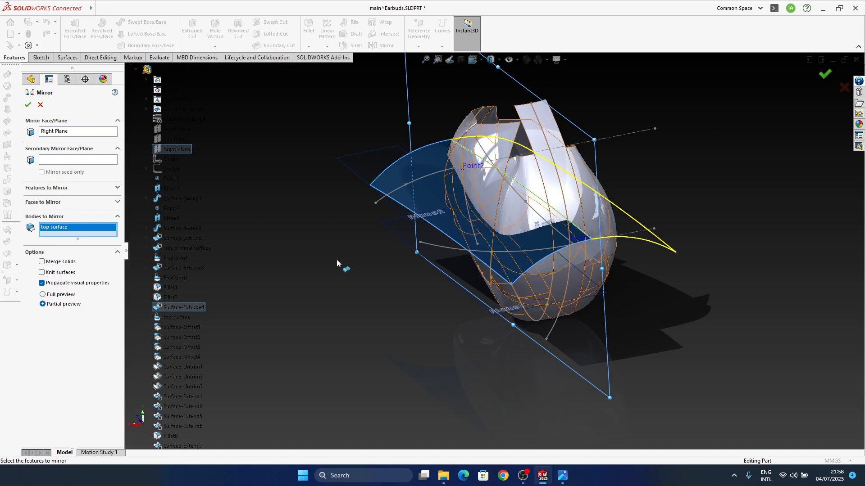
pyautogui.click(56, 275)
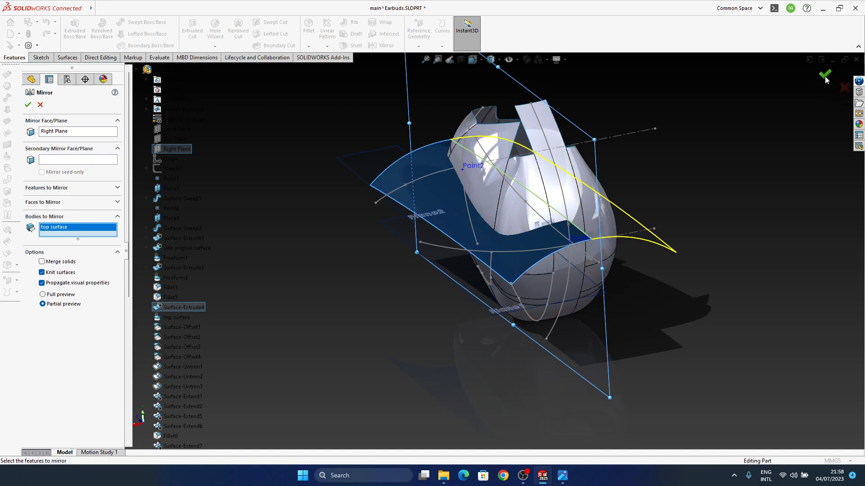
pyautogui.click(825, 77)
pyautogui.click(410, 353)
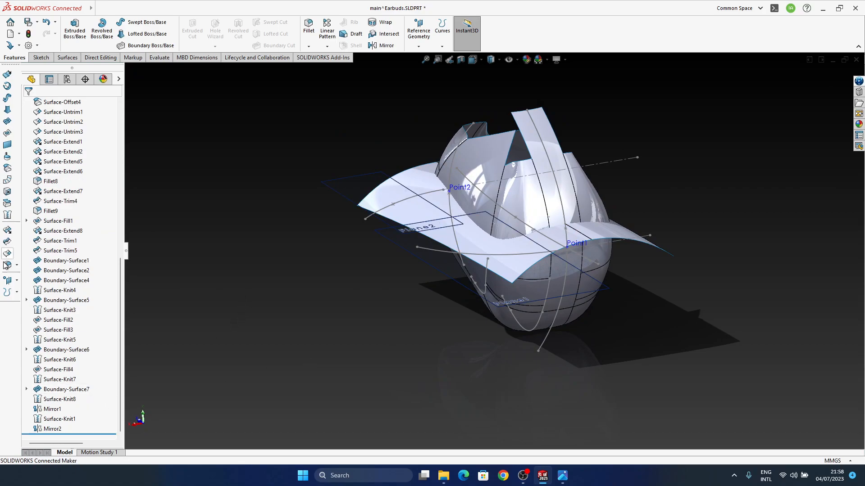
# Try a mutual trim of the mirrored top surface and Surface-Knit1 with Remove selections and Natural splitting, marking one piece of each for removal
pyautogui.click(8, 243)
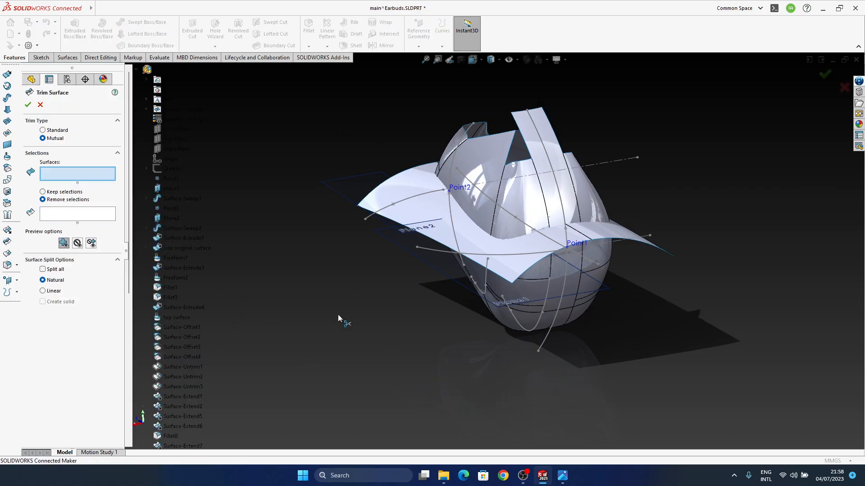
pyautogui.click(517, 262)
pyautogui.click(547, 288)
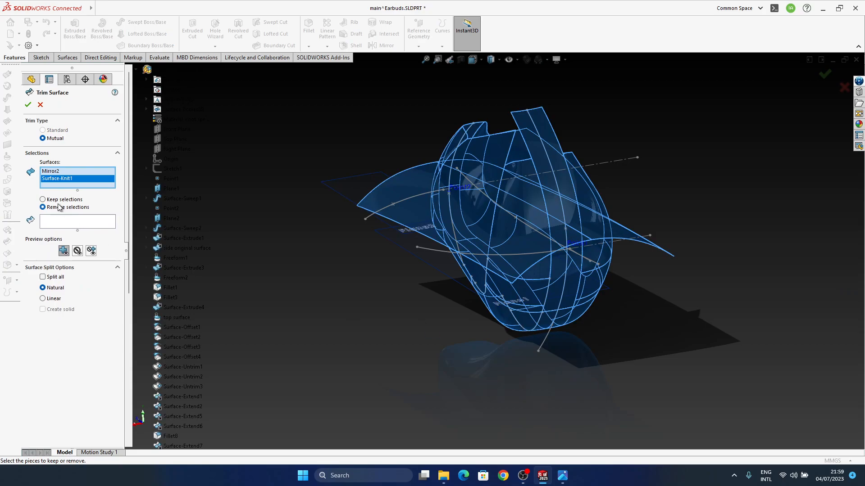
pyautogui.click(64, 221)
pyautogui.click(523, 243)
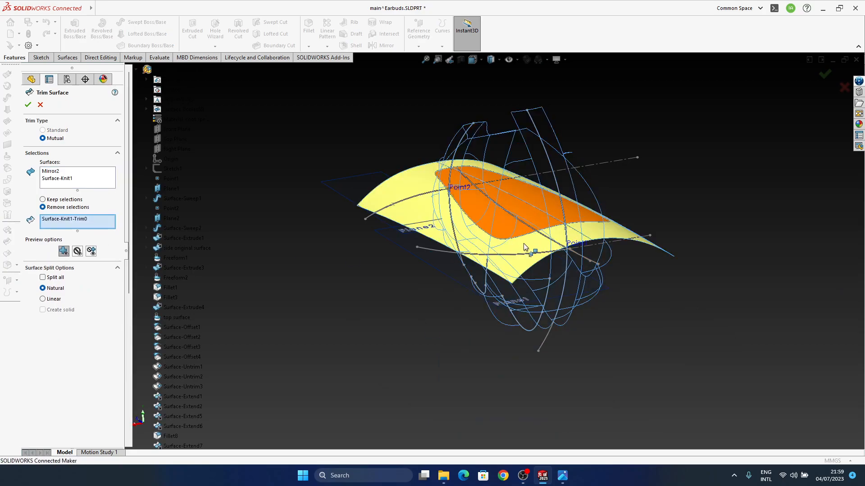
pyautogui.click(549, 276)
pyautogui.moveTo(513, 276); pyautogui.dragTo(547, 239, button='middle')
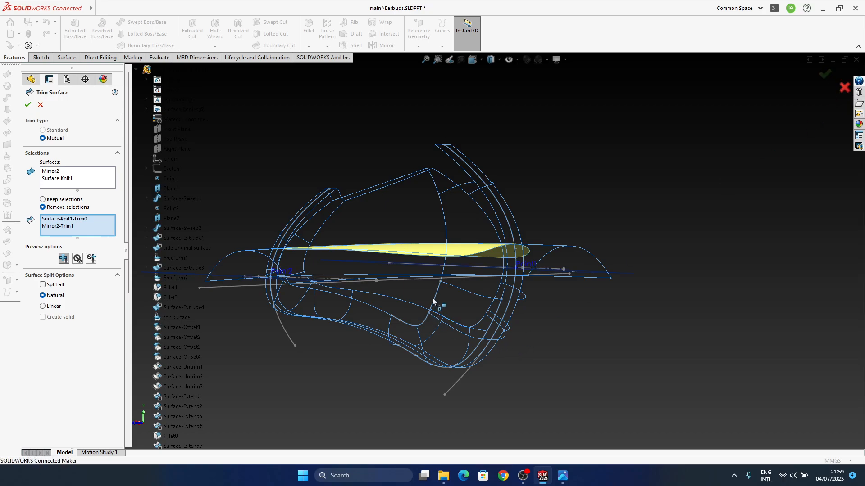
pyautogui.moveTo(432, 299); pyautogui.dragTo(416, 318, button='middle')
pyautogui.moveTo(437, 273); pyautogui.dragTo(419, 309, button='middle')
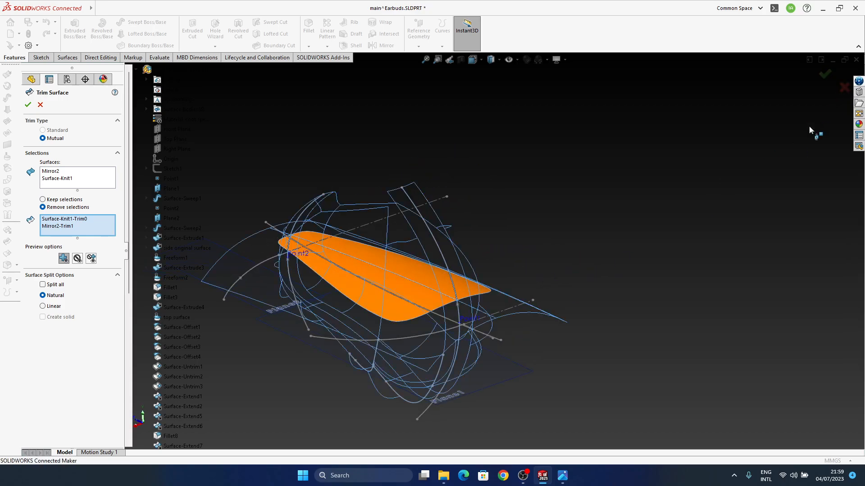
pyautogui.click(839, 89)
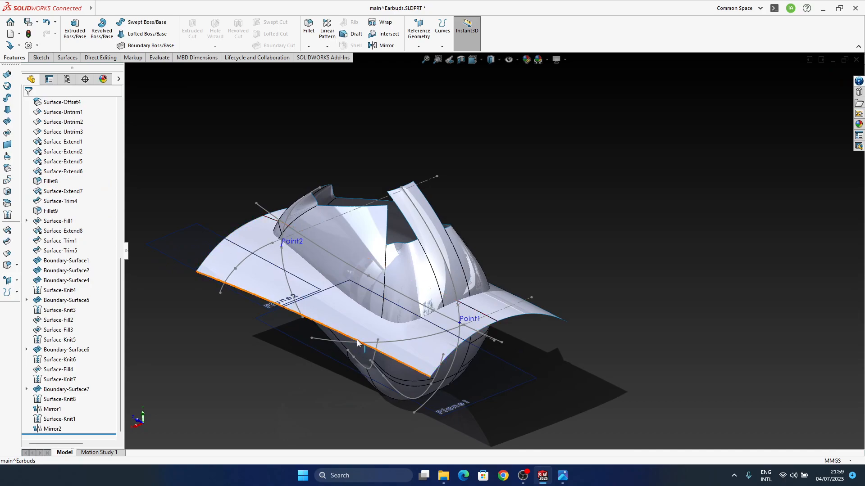
# Hide all reference geometry and sketches, and set the display style to shaded without edges
pyautogui.moveTo(395, 327)
pyautogui.mouseDown(button='middle')
pyautogui.moveTo(552, 308)
pyautogui.moveTo(532, 261)
pyautogui.moveTo(487, 346)
pyautogui.moveTo(507, 328)
pyautogui.mouseUp(button='middle')
pyautogui.click(509, 60)
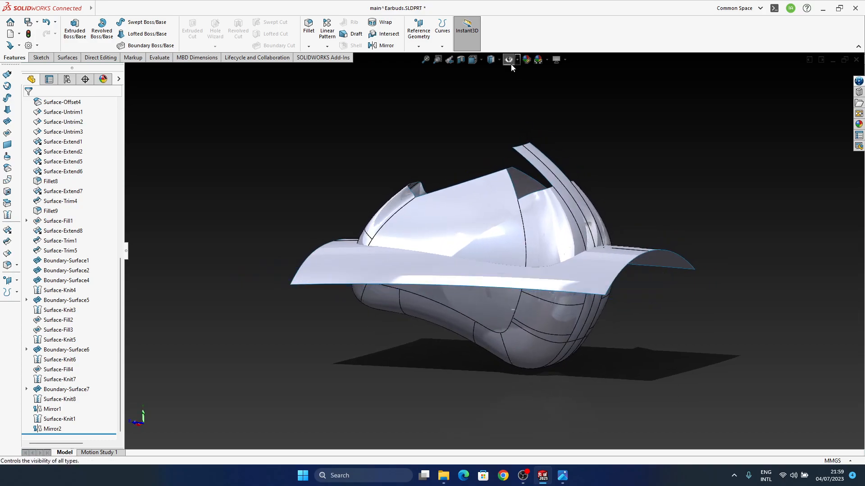
pyautogui.click(491, 59)
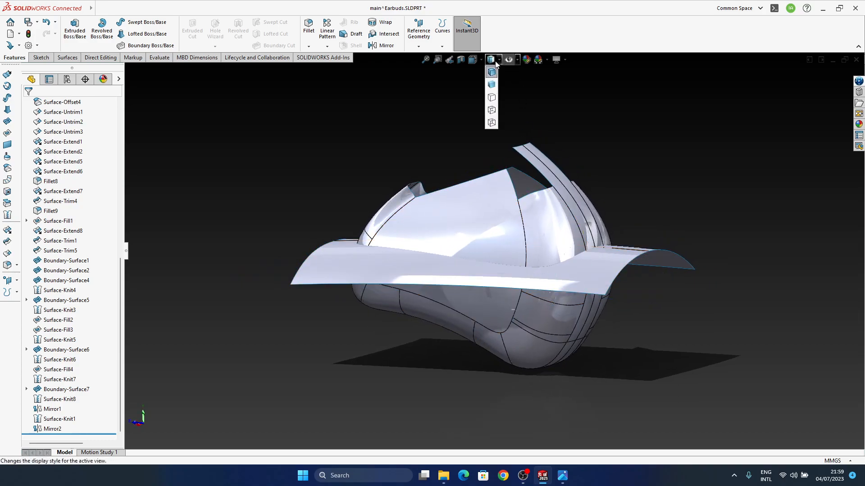
pyautogui.click(492, 84)
# Hide the mirrored top surface body so only the knitted earbud body is displayed
pyautogui.moveTo(528, 314)
pyautogui.mouseDown(button='middle')
pyautogui.moveTo(571, 300)
pyautogui.moveTo(561, 310)
pyautogui.mouseUp(button='middle')
pyautogui.scroll(-4, 486, 325)
pyautogui.keyDown('ctrl'); pyautogui.moveTo(485, 340); pyautogui.dragTo(420, 390, button='middle'); pyautogui.keyUp('ctrl')
pyautogui.keyDown('ctrl'); pyautogui.moveTo(538, 307); pyautogui.dragTo(493, 325, button='middle'); pyautogui.keyUp('ctrl')
pyautogui.click(580, 265)
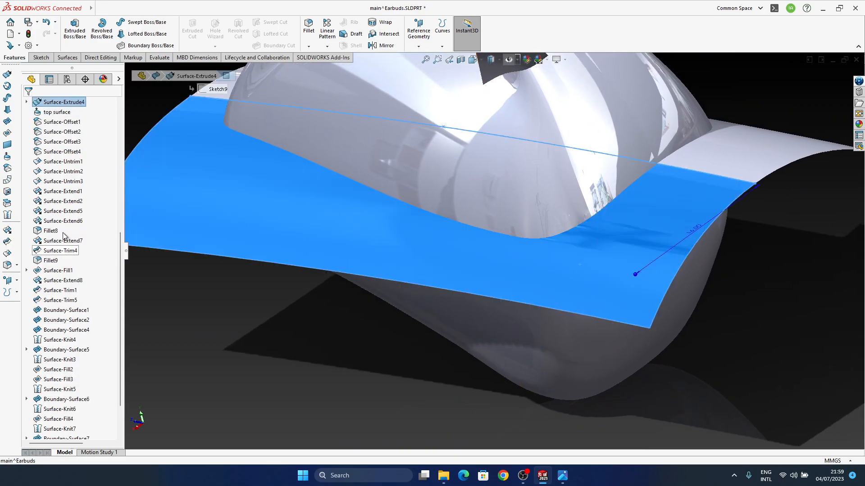
pyautogui.click(62, 112)
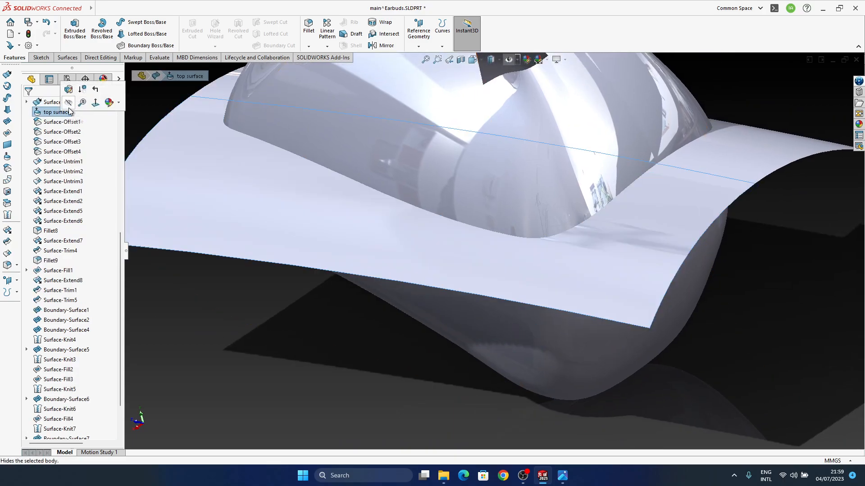
# Examine the knitted body's shape against the earbuds reference picture in the image viewer, and return to the SOLIDWORKS model
pyautogui.moveTo(513, 333); pyautogui.dragTo(464, 321, button='middle')
pyautogui.scroll(4, 531, 334)
pyautogui.click(562, 475)
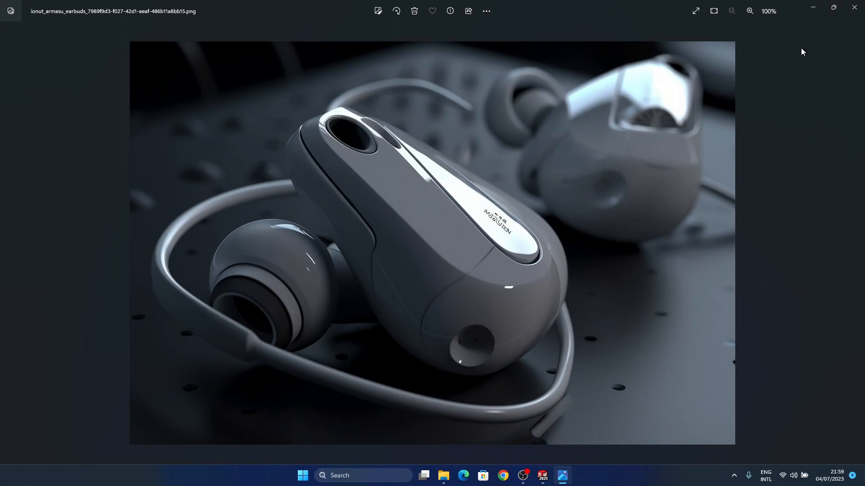
pyautogui.click(812, 7)
pyautogui.moveTo(516, 328); pyautogui.dragTo(518, 320, button='middle')
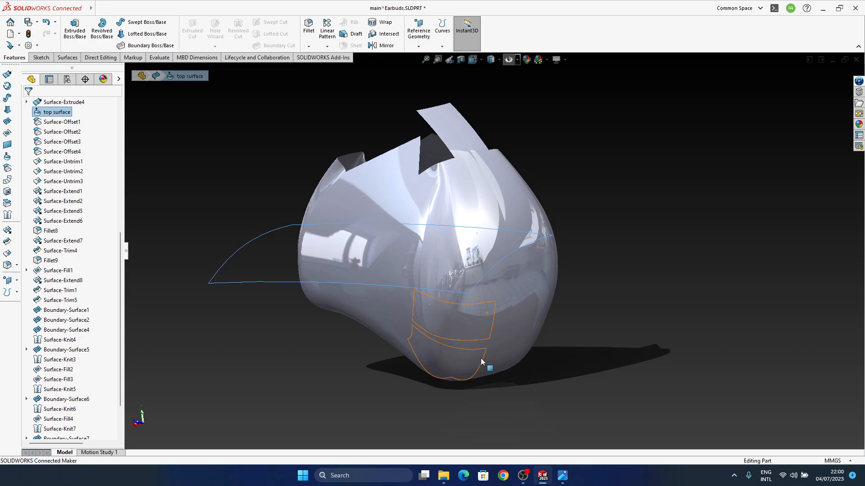
pyautogui.moveTo(450, 323)
pyautogui.mouseDown(button='middle')
pyautogui.moveTo(470, 336)
pyautogui.moveTo(464, 387)
pyautogui.moveTo(559, 396)
pyautogui.mouseUp(button='middle')
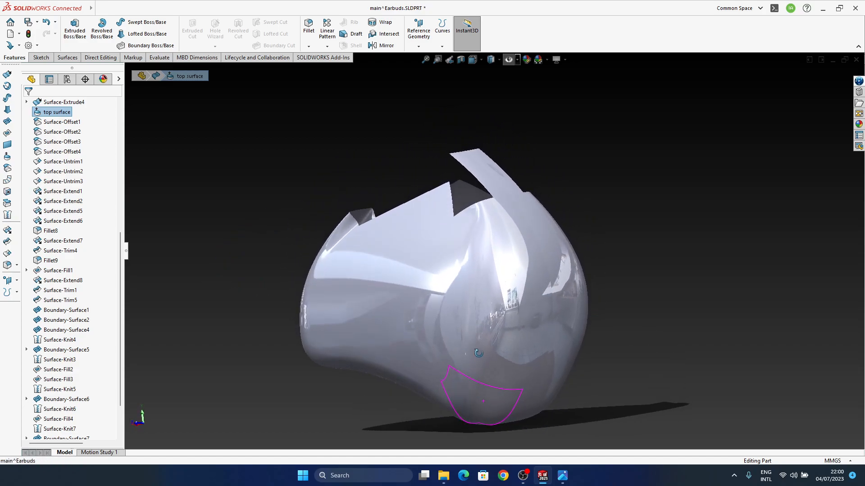
pyautogui.click(665, 322)
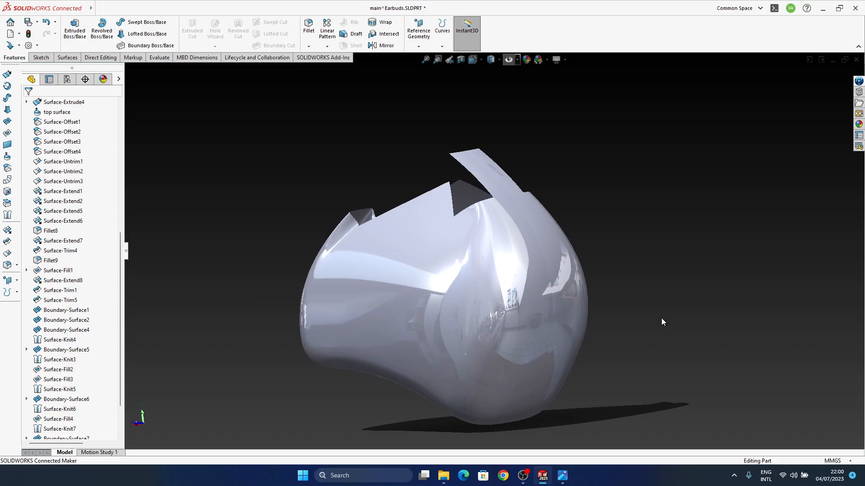